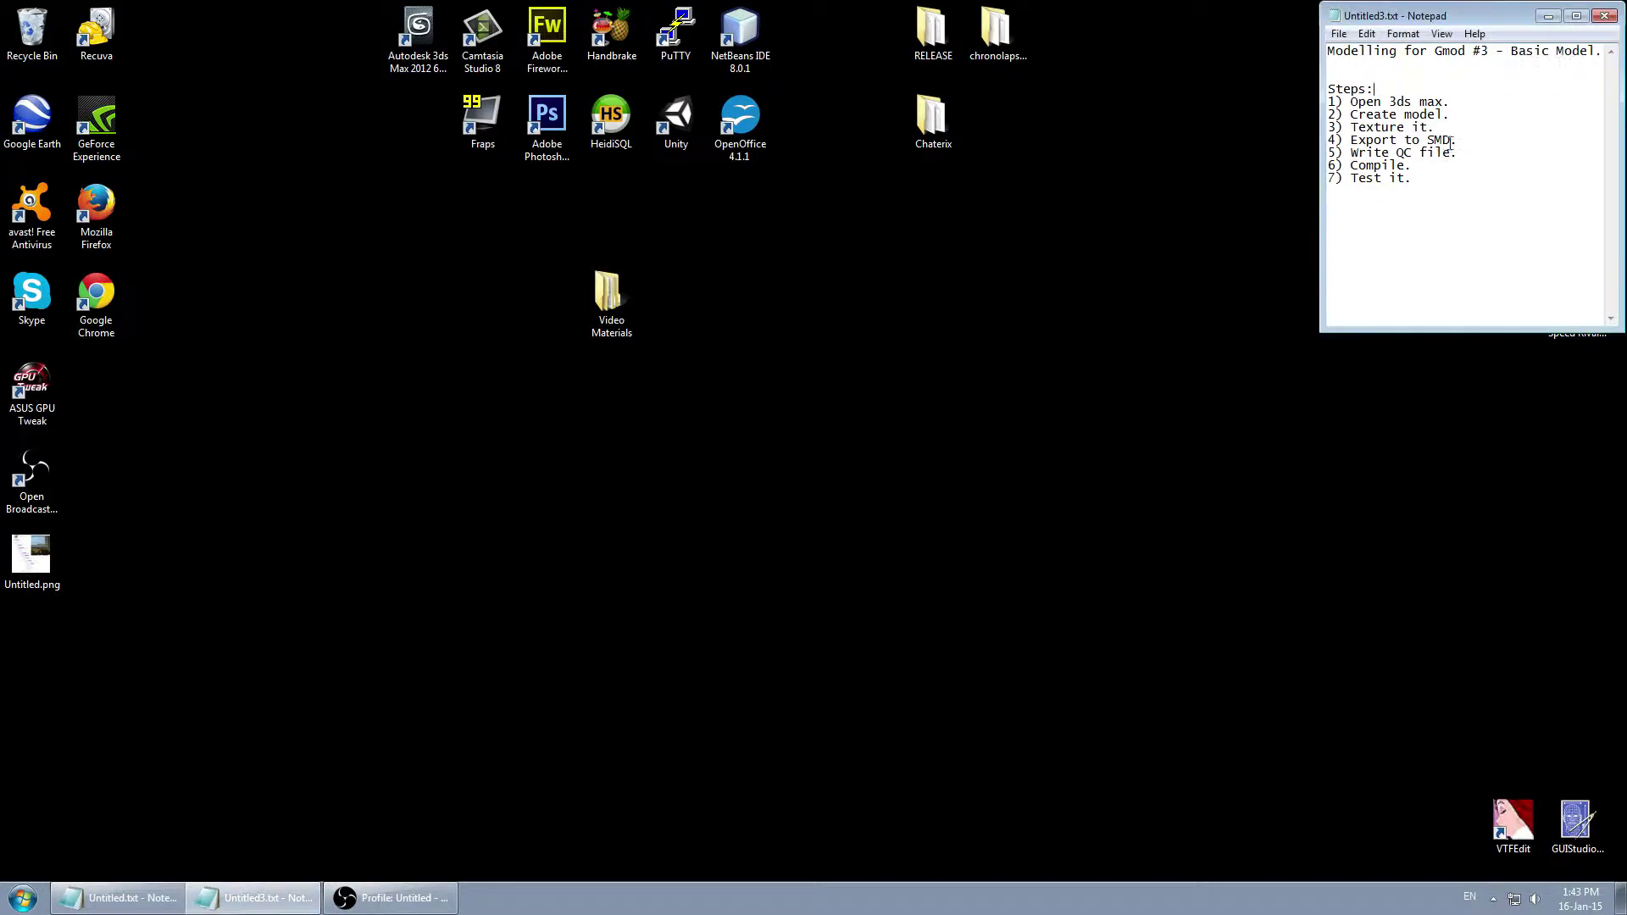
# Review the seven modelling steps listed in the Untitled3.txt note.
pyautogui.moveTo(1327, 89); pyautogui.dragTo(1463, 196)
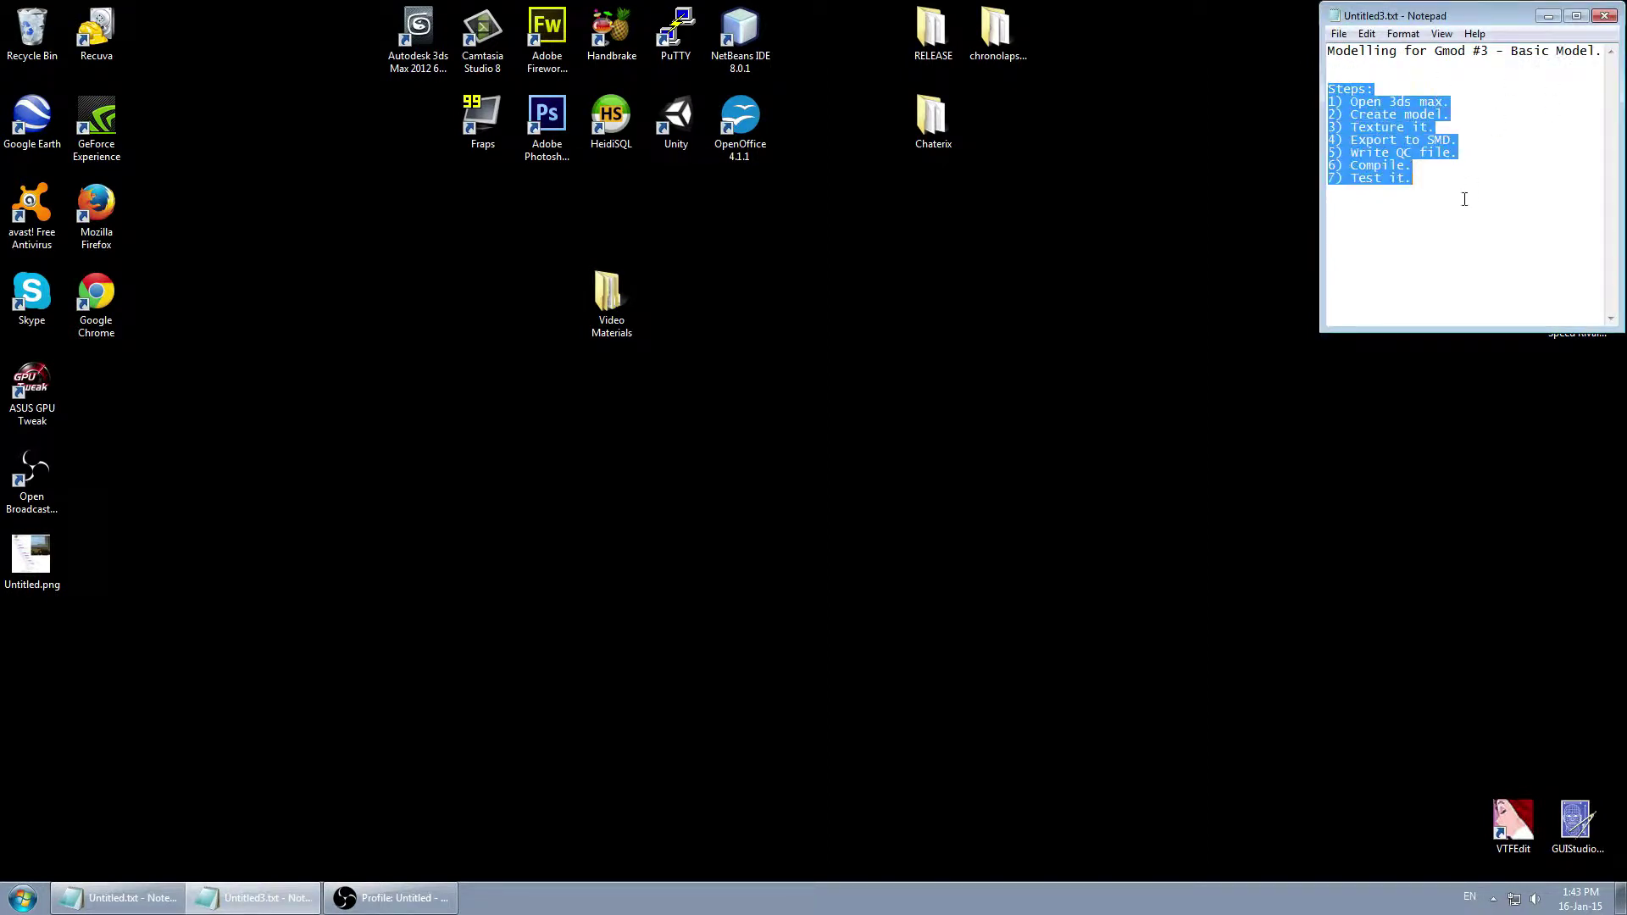
pyautogui.click(1445, 153)
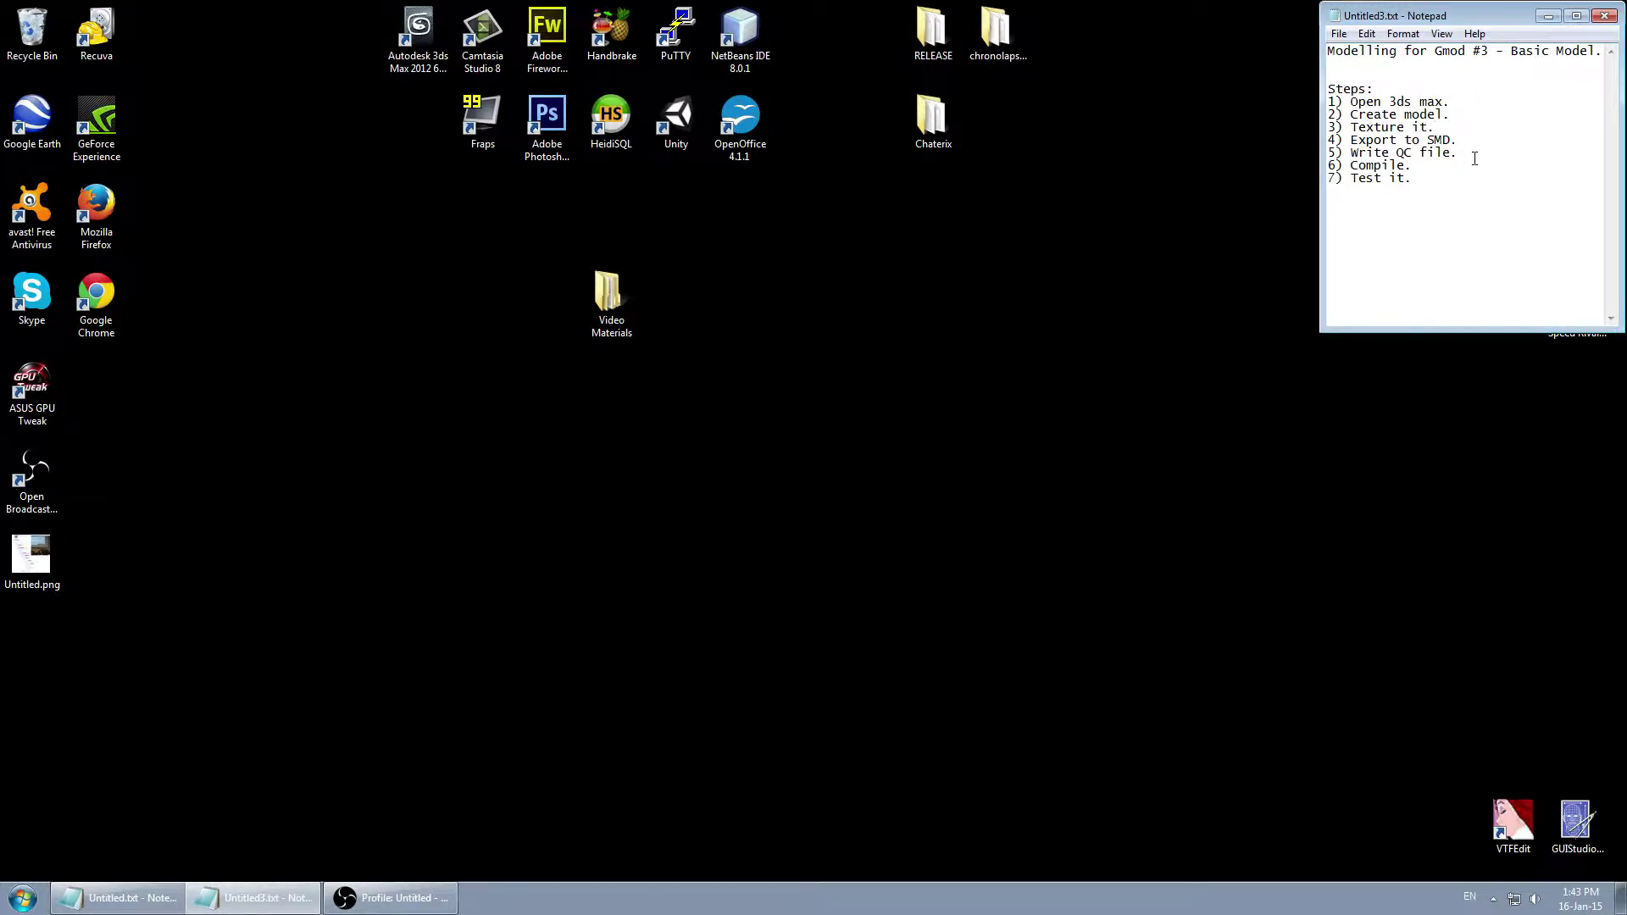
pyautogui.click(1430, 166)
# Open the example_model folder inside the als subfolder of the materials folder in Video Materials.
pyautogui.doubleClick(608, 303)
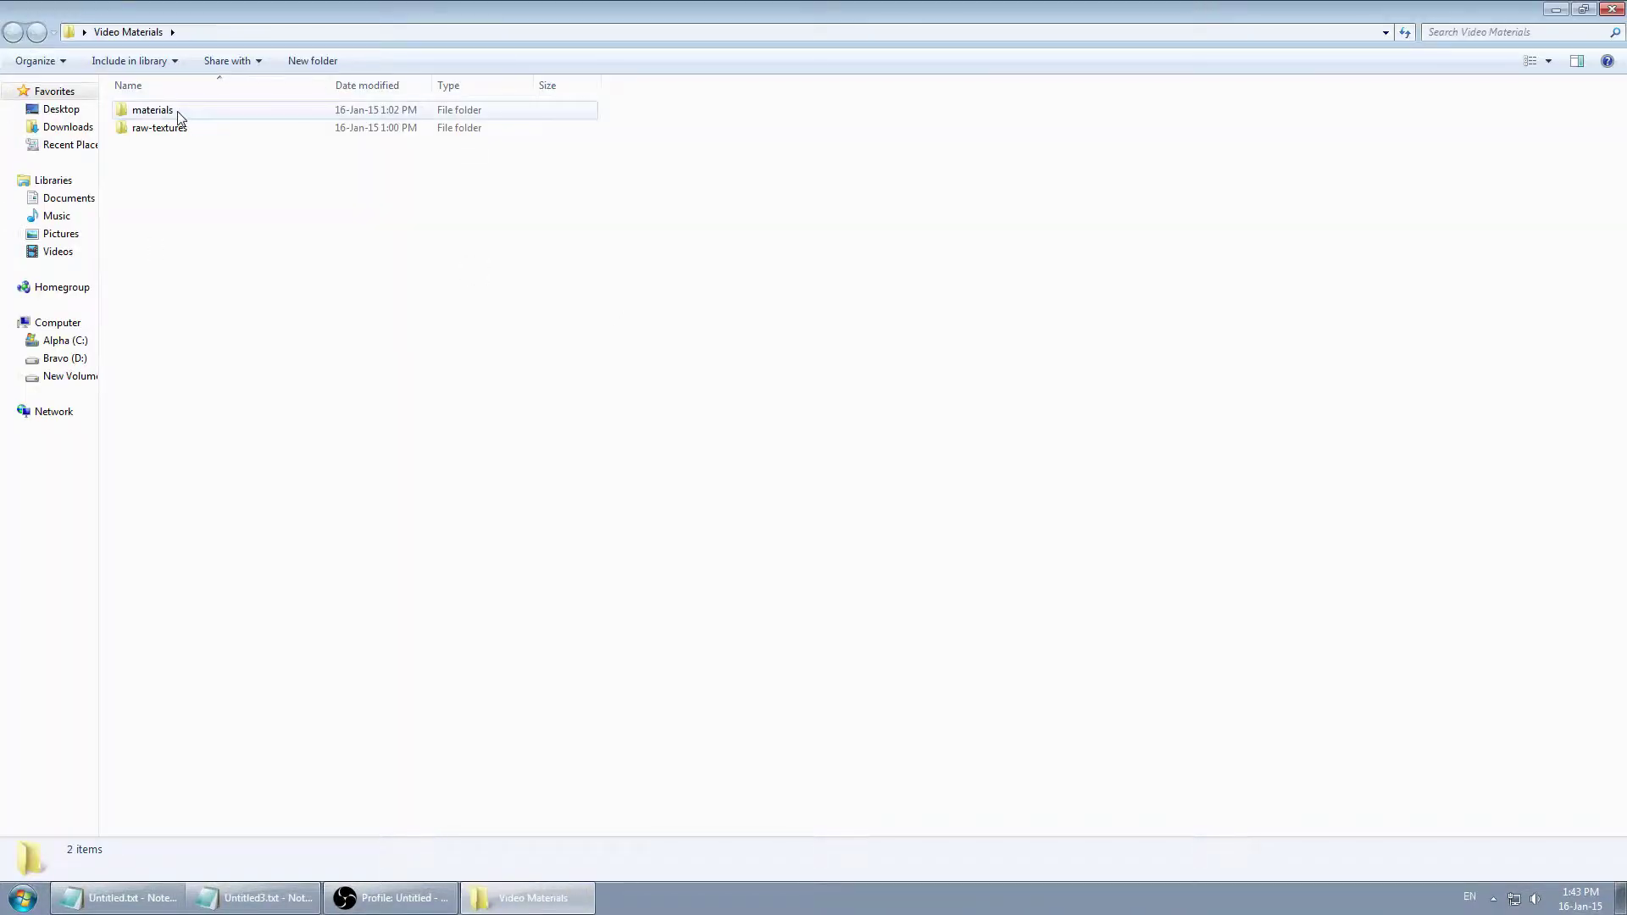
pyautogui.click(176, 110)
pyautogui.doubleClick(178, 112)
pyautogui.doubleClick(178, 113)
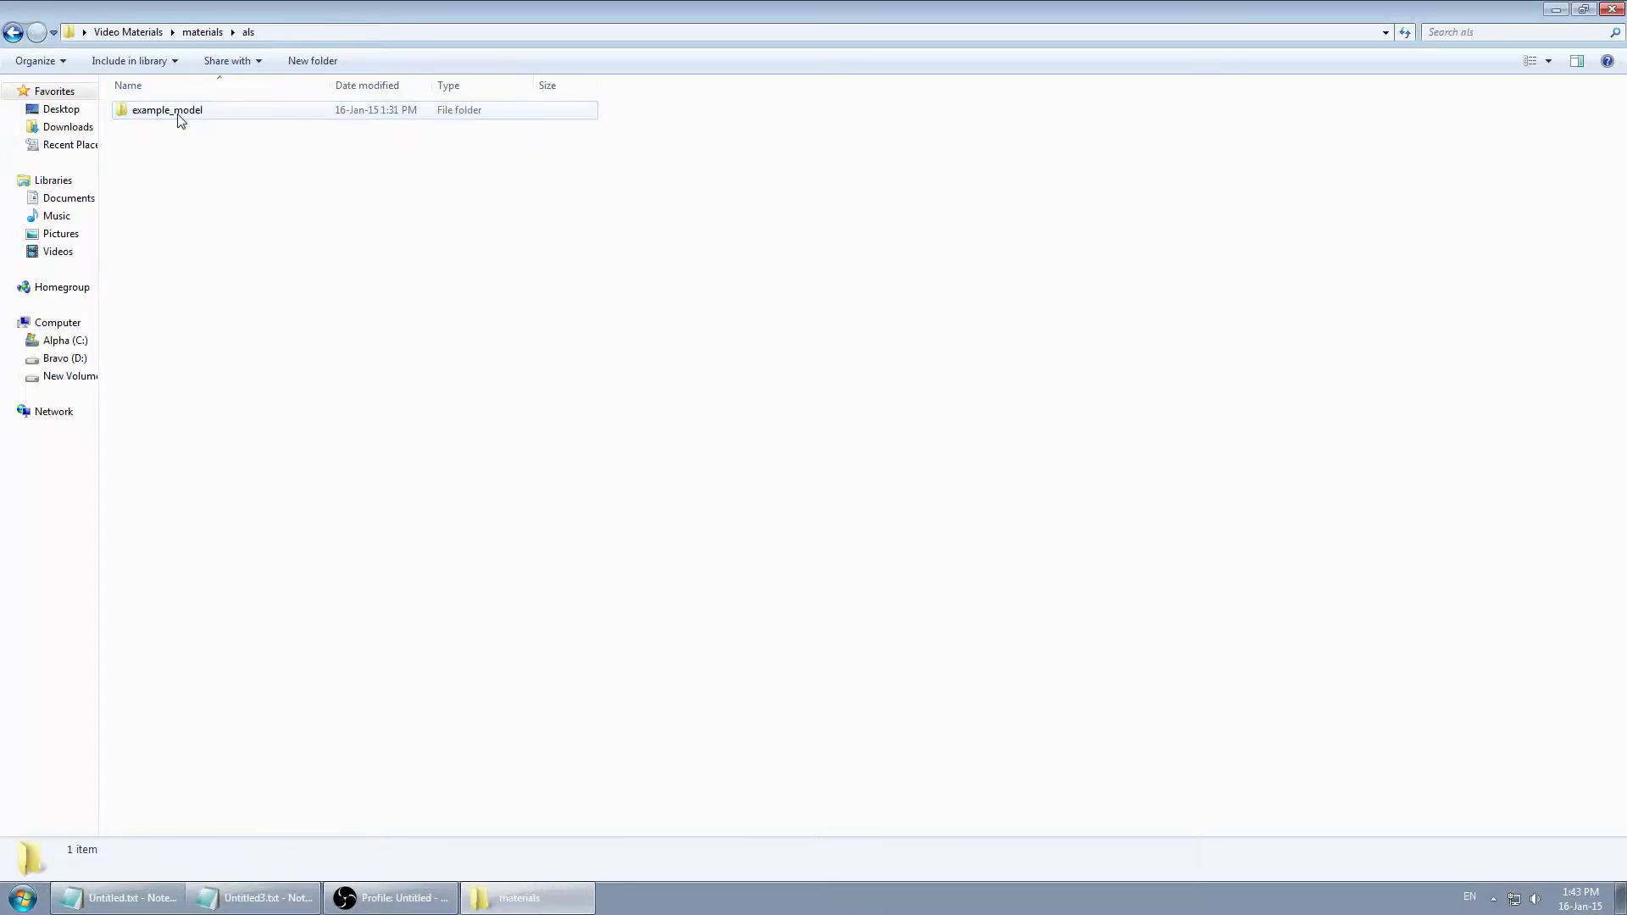
pyautogui.doubleClick(178, 113)
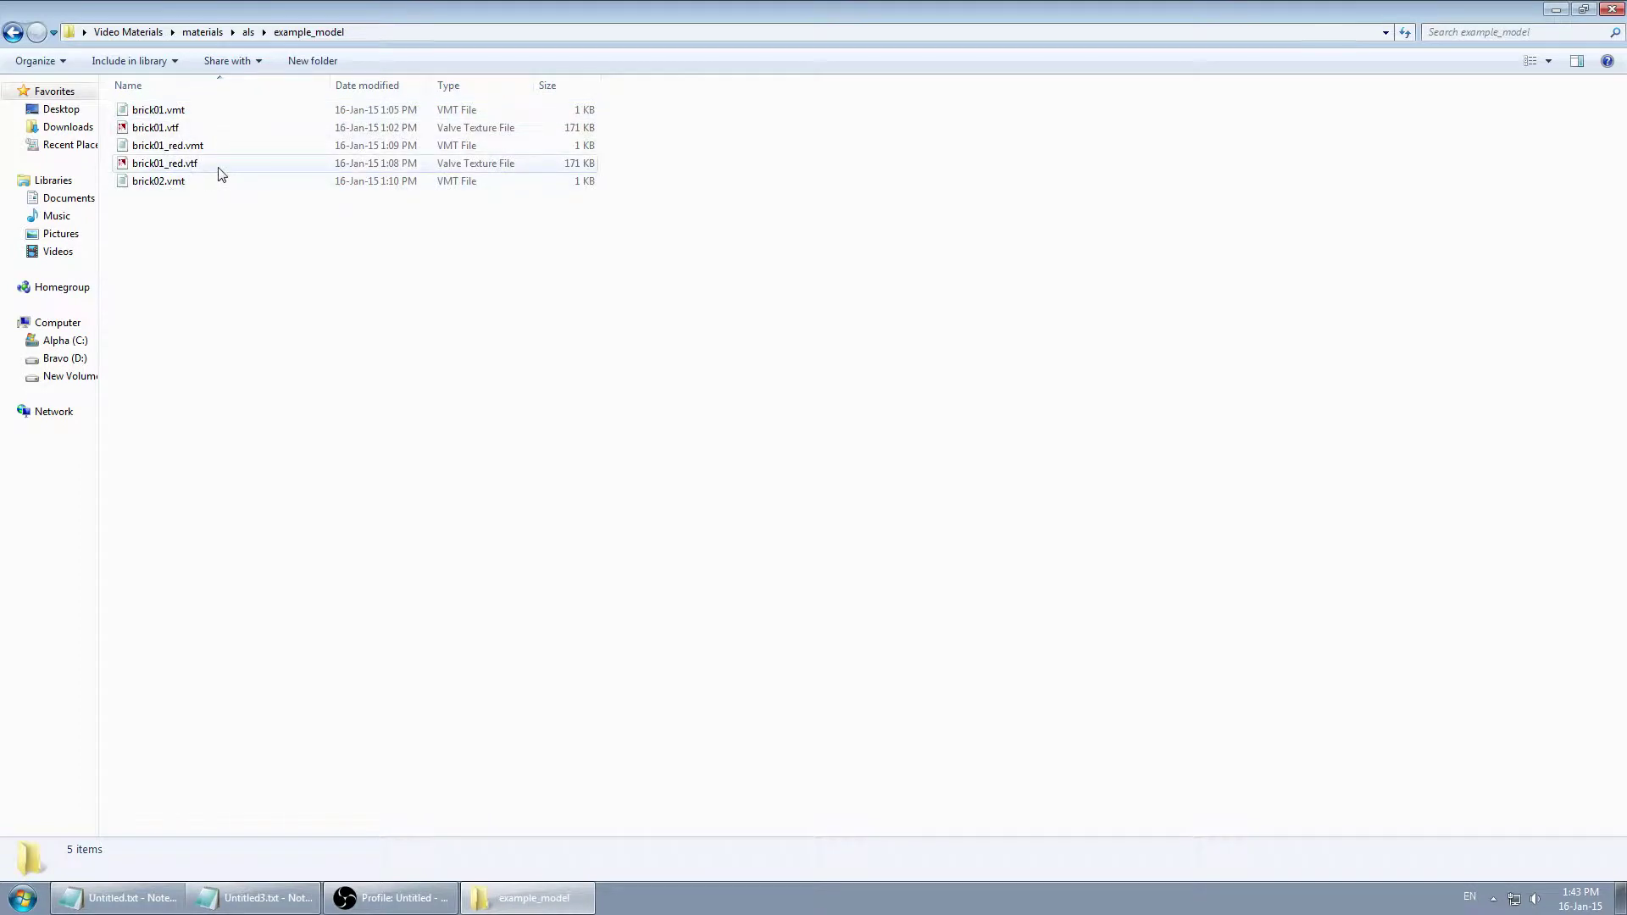
# Examine the brick01, brick01_red and brick02 texture files in the example_model folder and close the folder window.
pyautogui.click(194, 168)
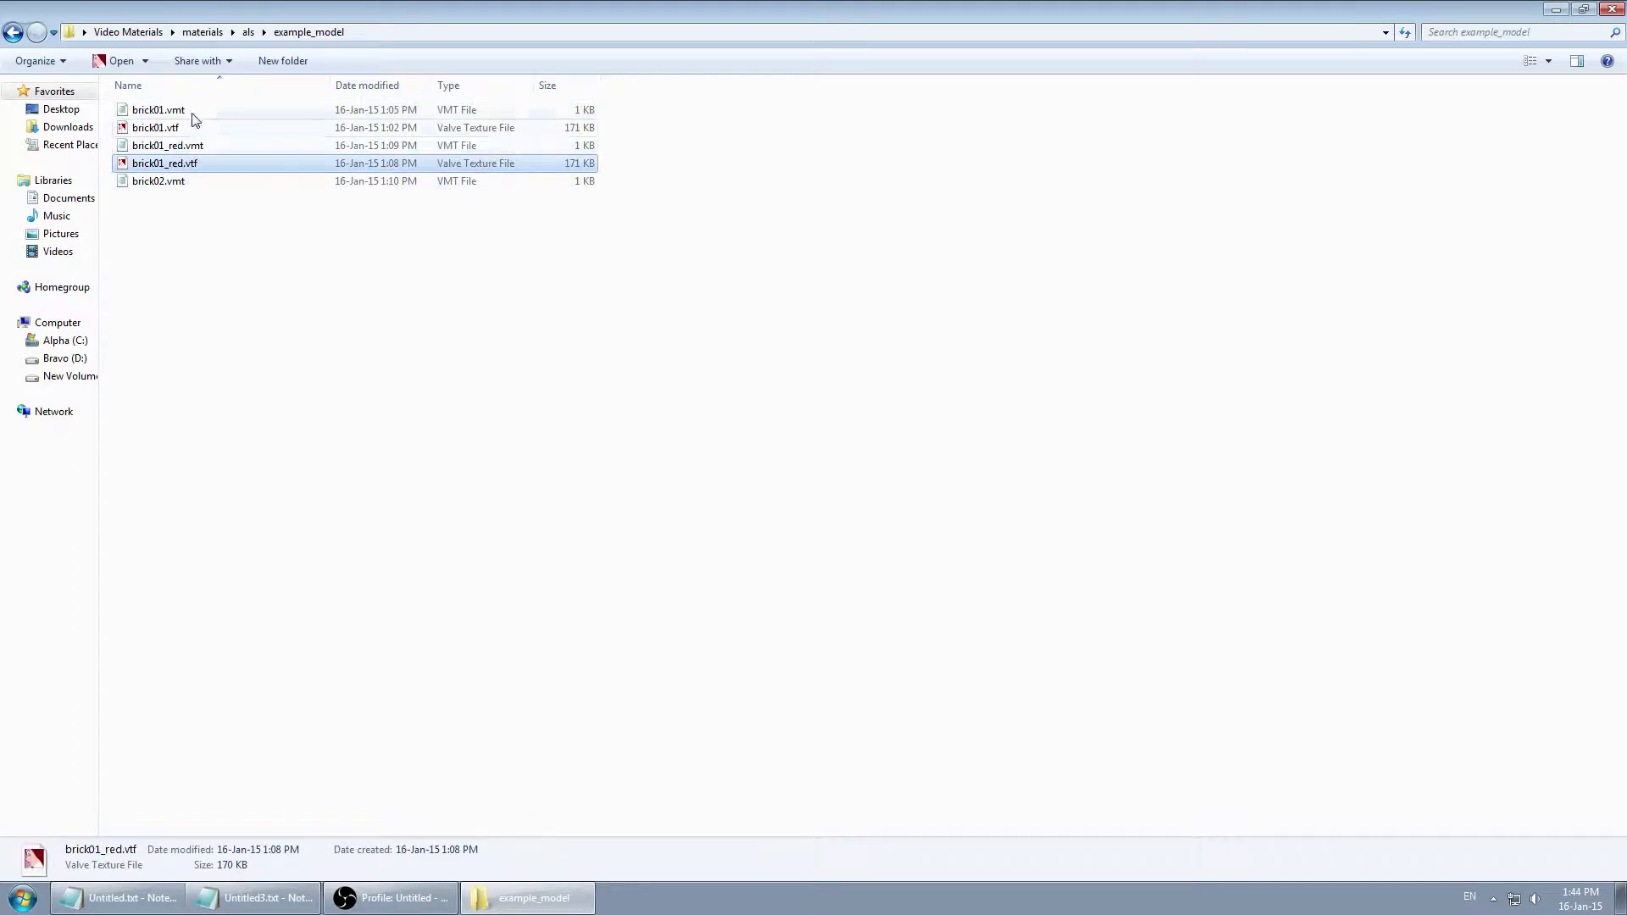
pyautogui.click(180, 185)
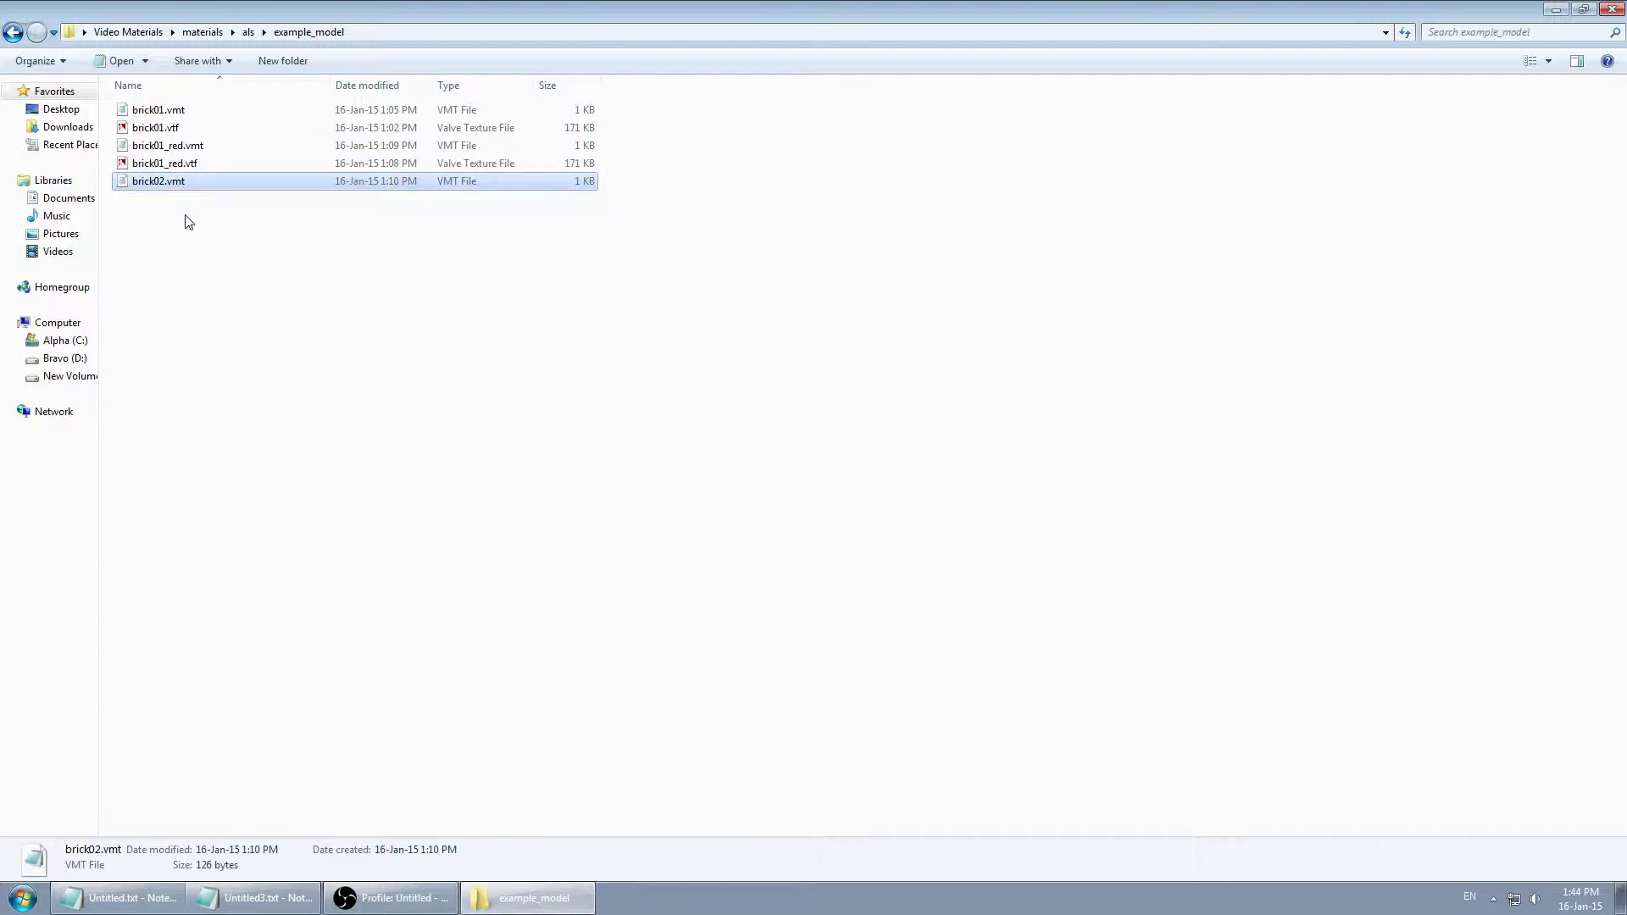
pyautogui.click(187, 221)
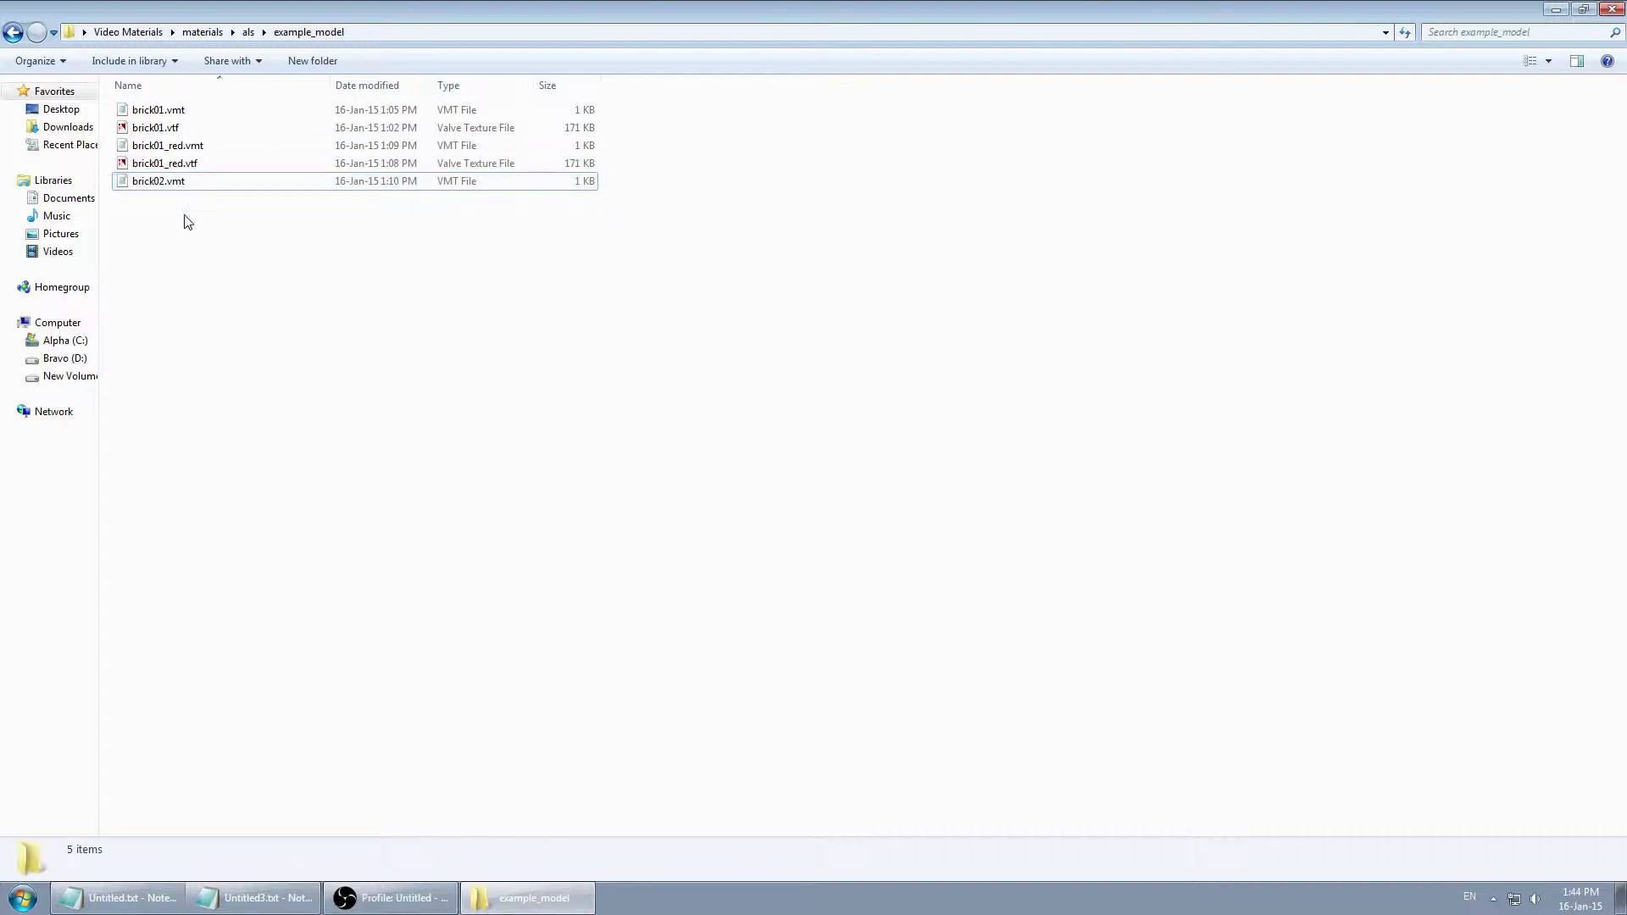
pyautogui.click(188, 166)
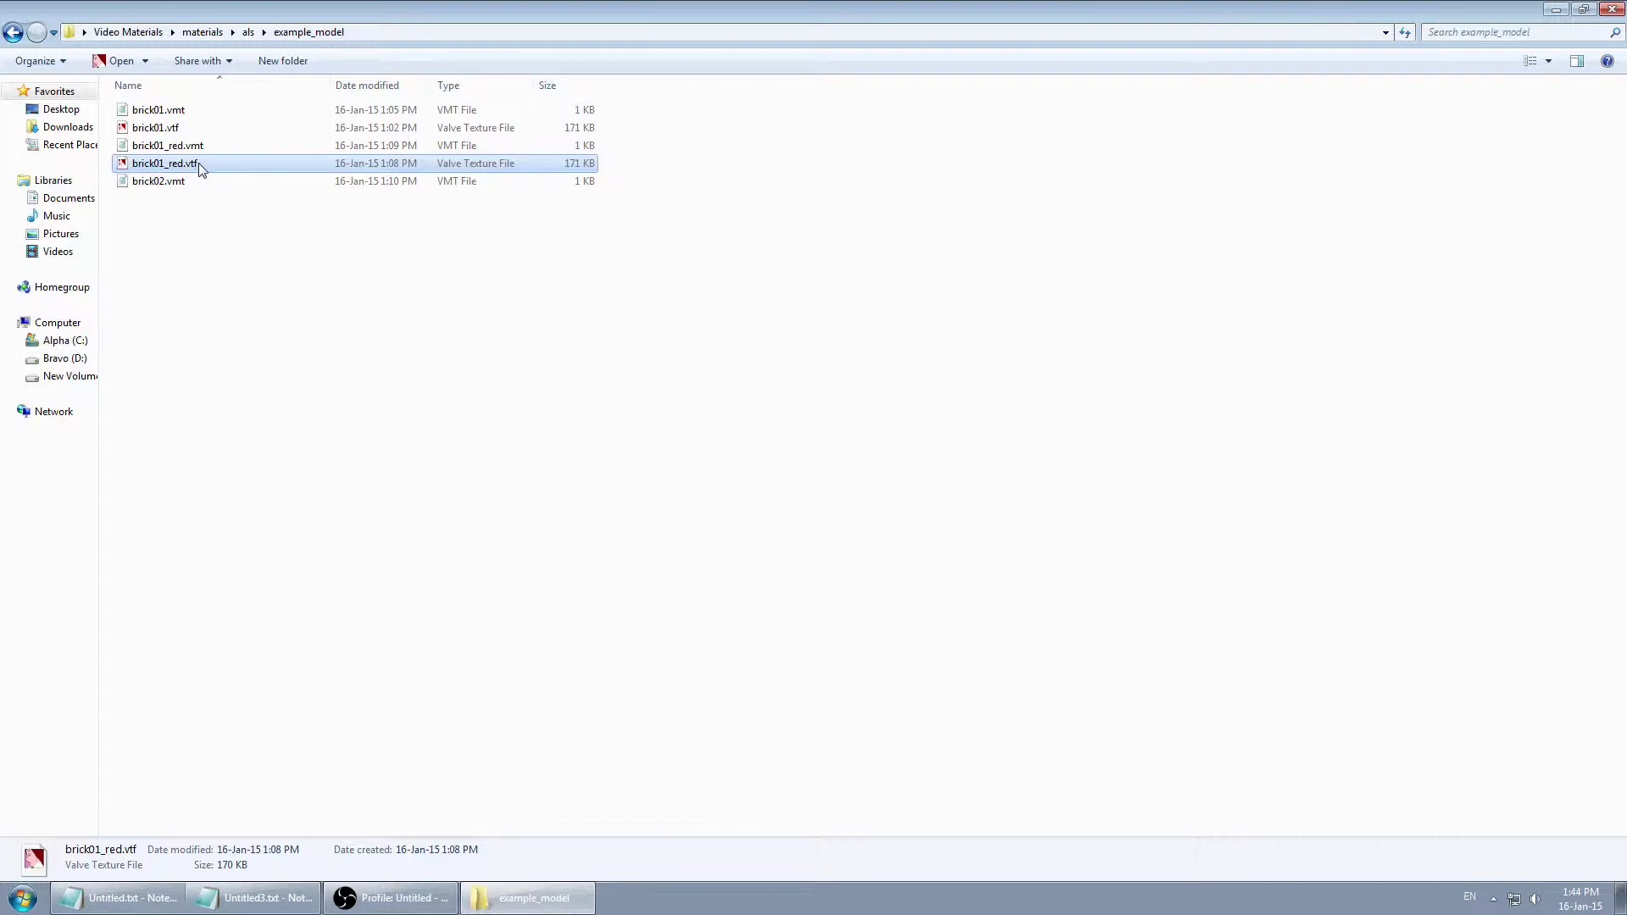
pyautogui.click(200, 166)
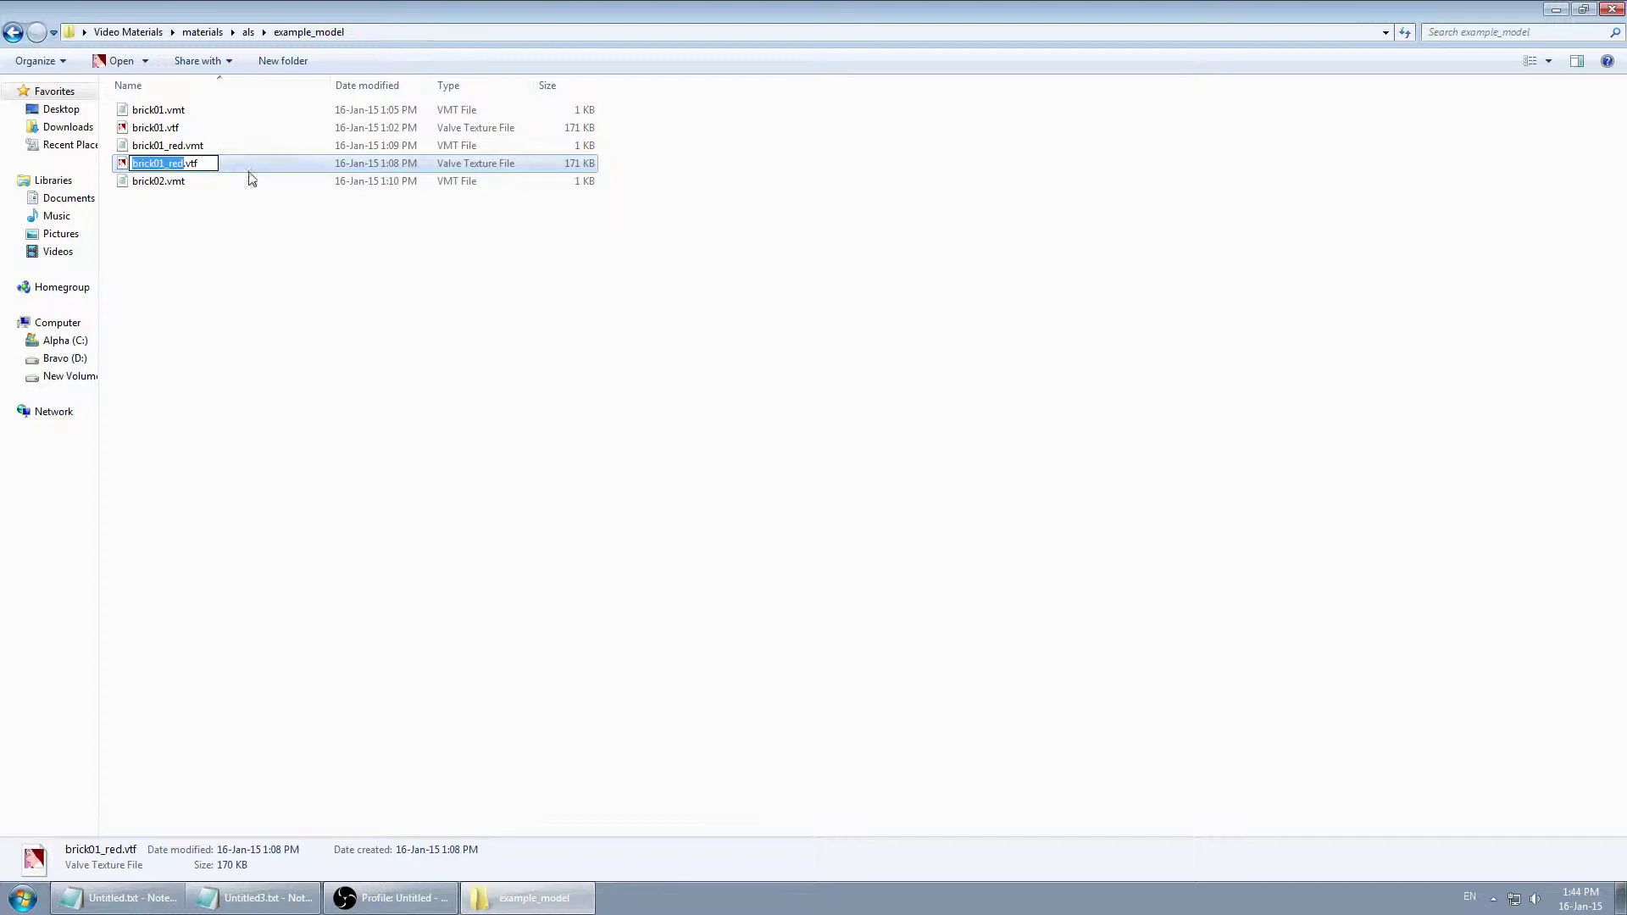
pyautogui.click(255, 218)
pyautogui.click(201, 168)
pyautogui.click(230, 207)
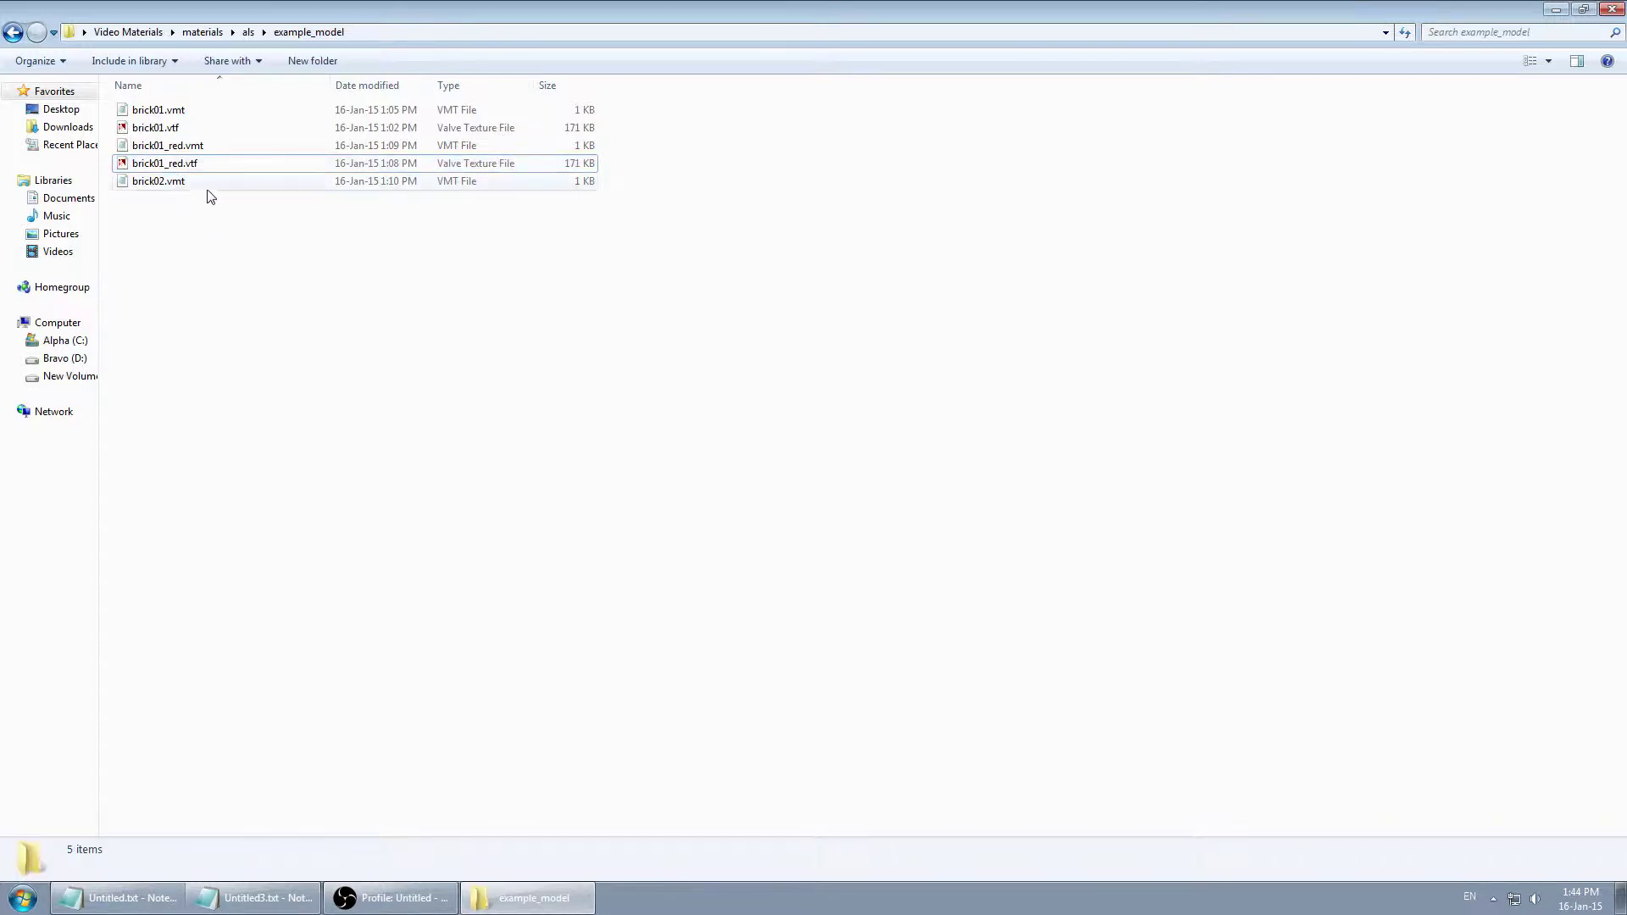
pyautogui.click(1611, 9)
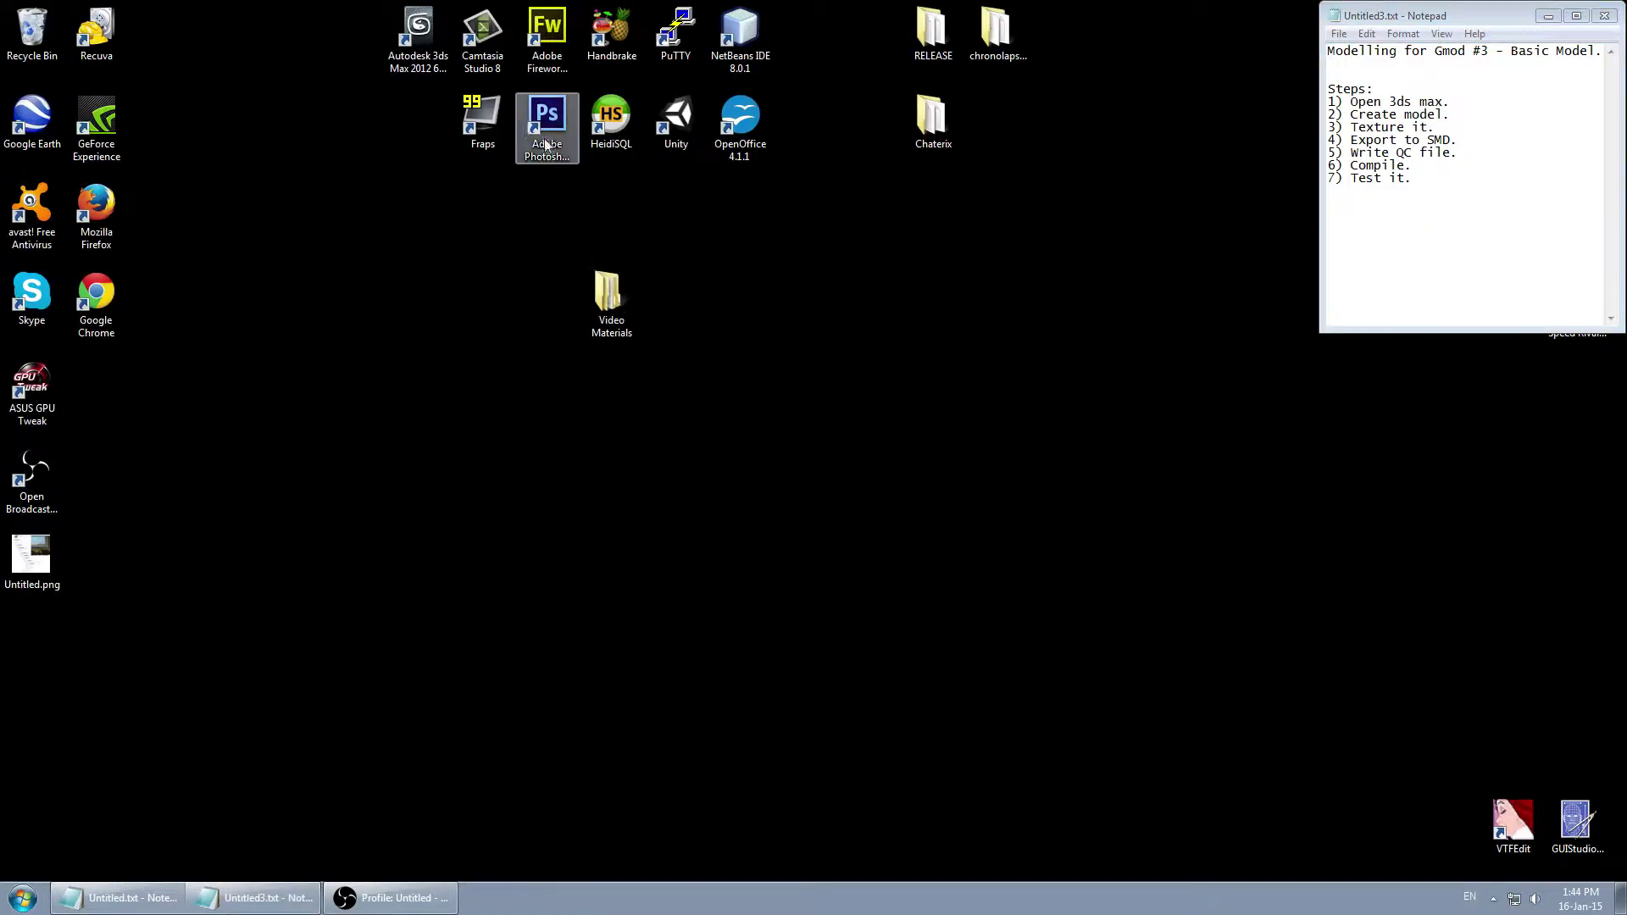
# Launch Autodesk 3ds Max 2012 with a blank scene.
pyautogui.click(409, 45)
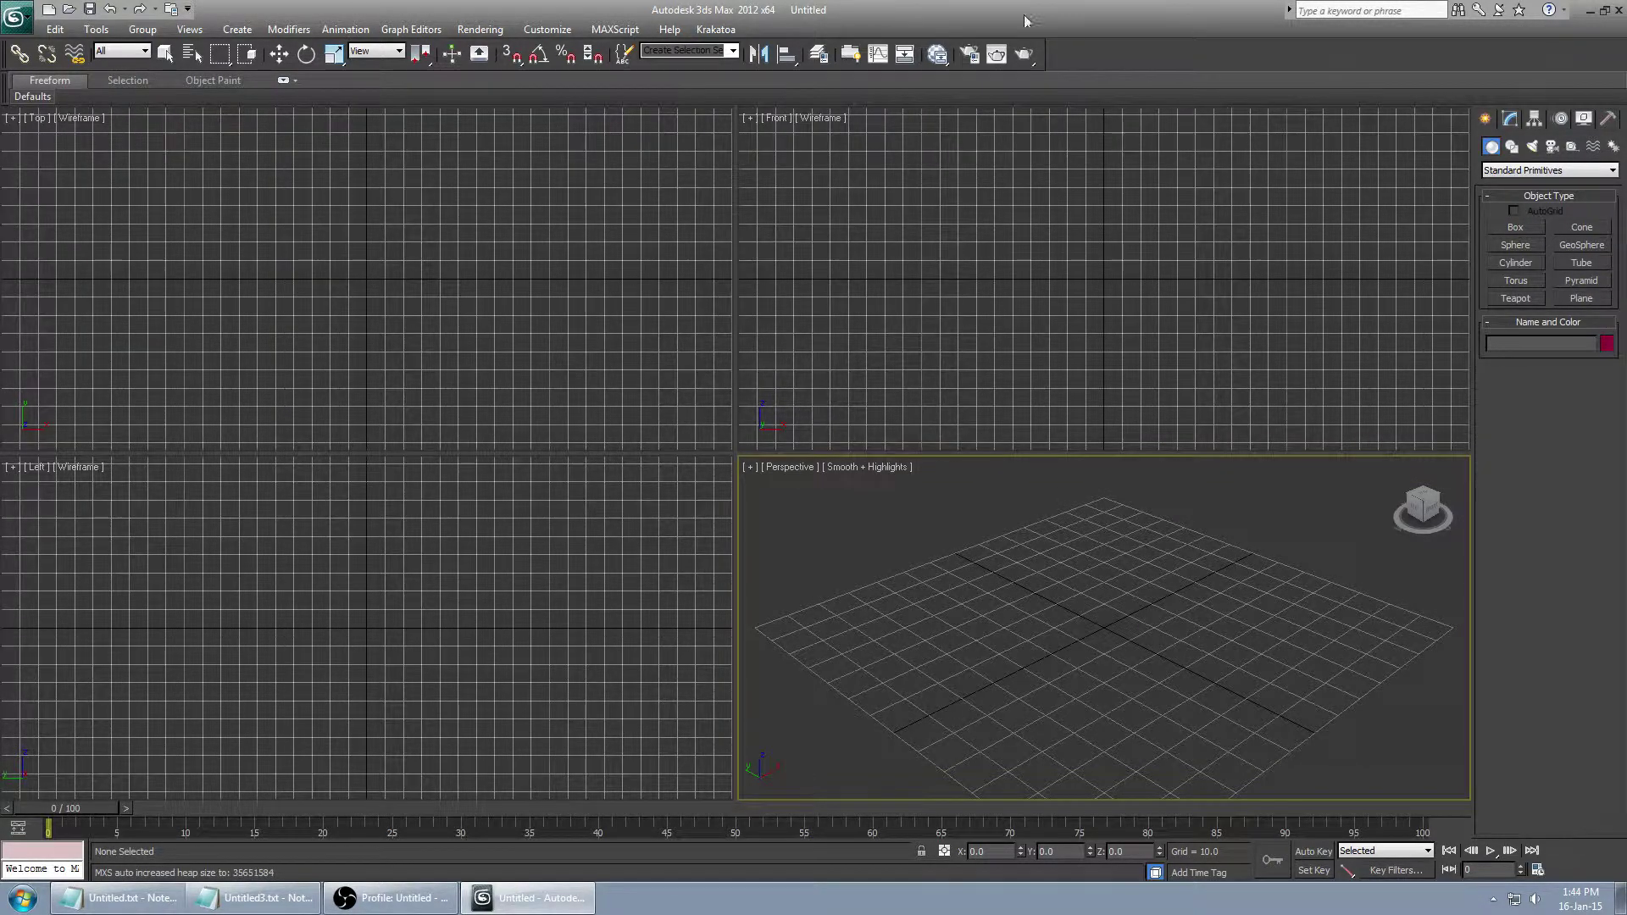
pyautogui.click(10, 15)
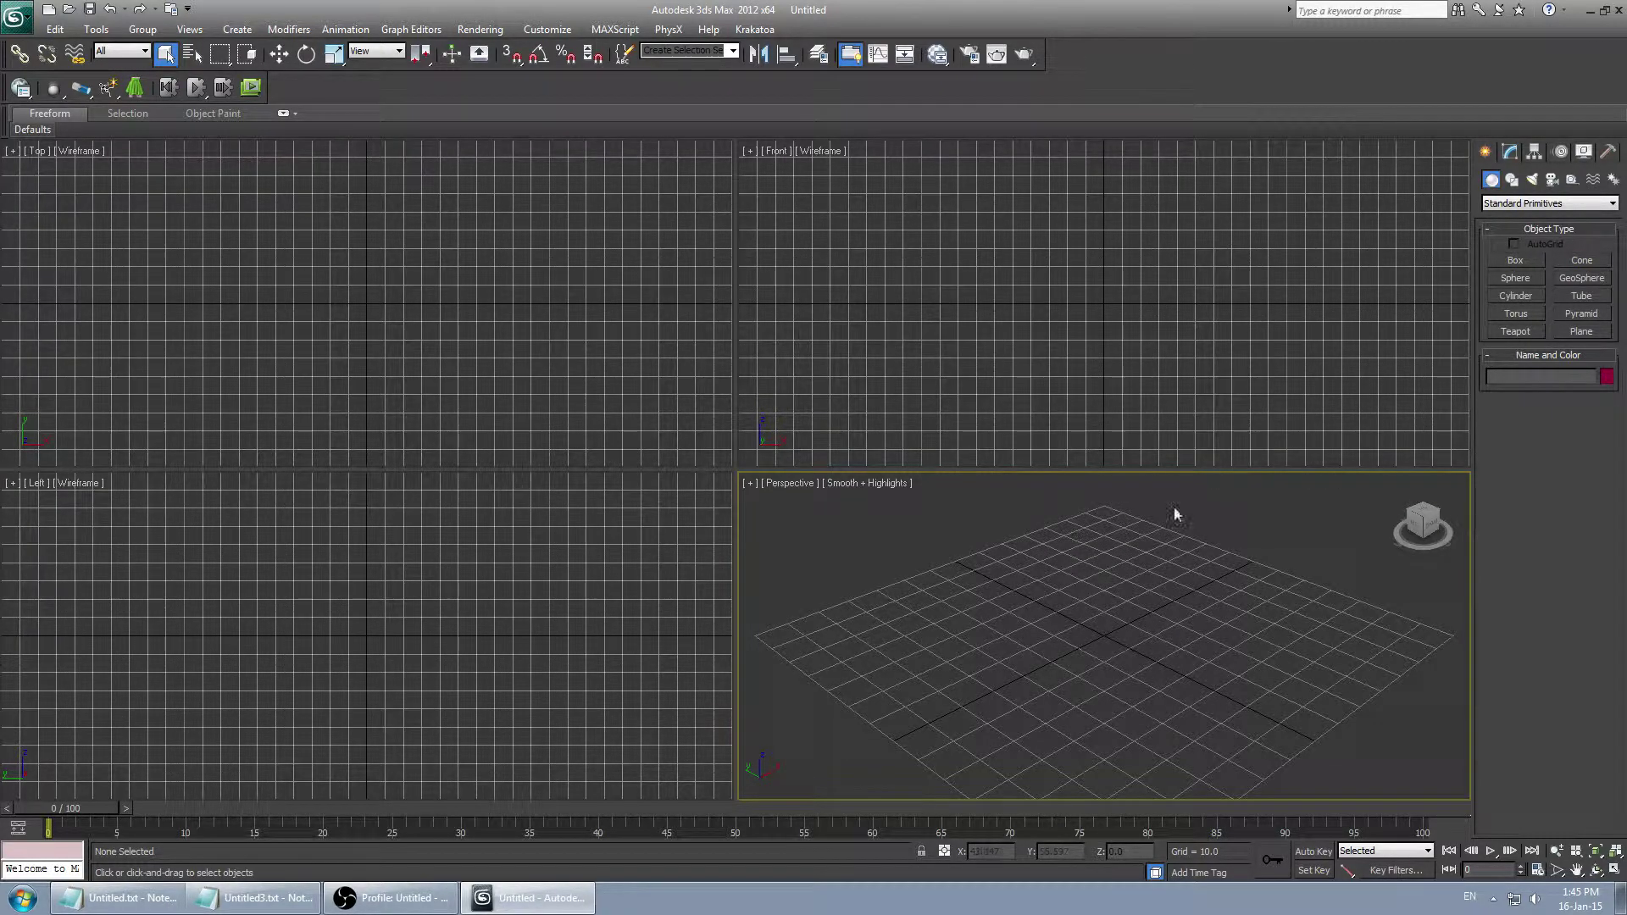
# Start the Box tool in the Front viewport and accept Generic Units as the display unit scale.
pyautogui.click(1528, 263)
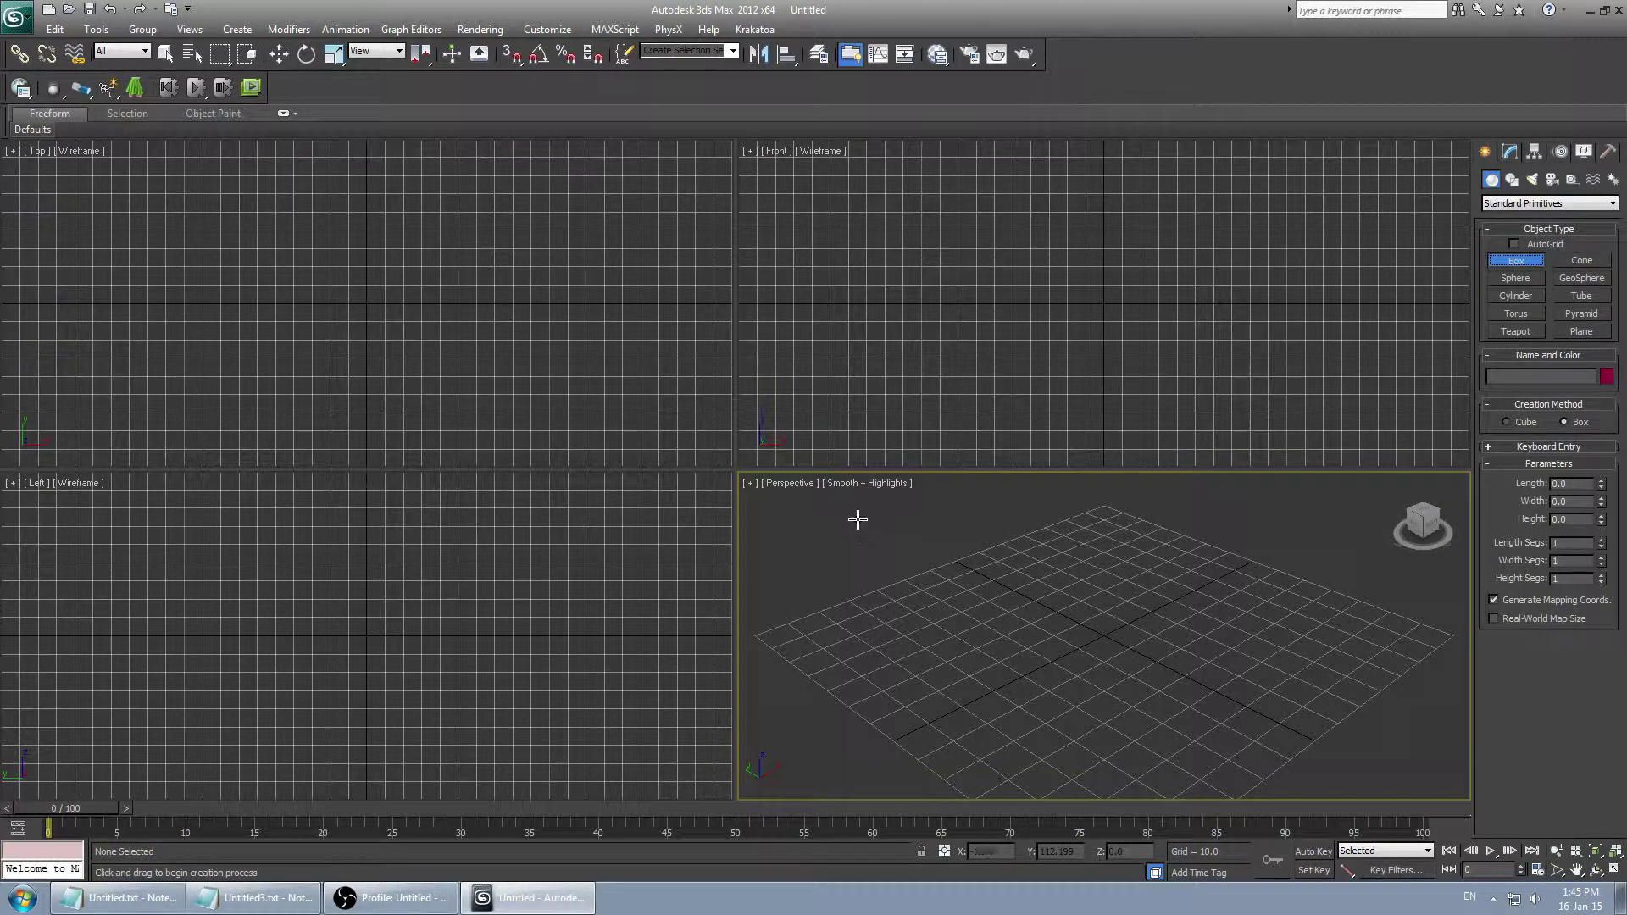
pyautogui.click(883, 331)
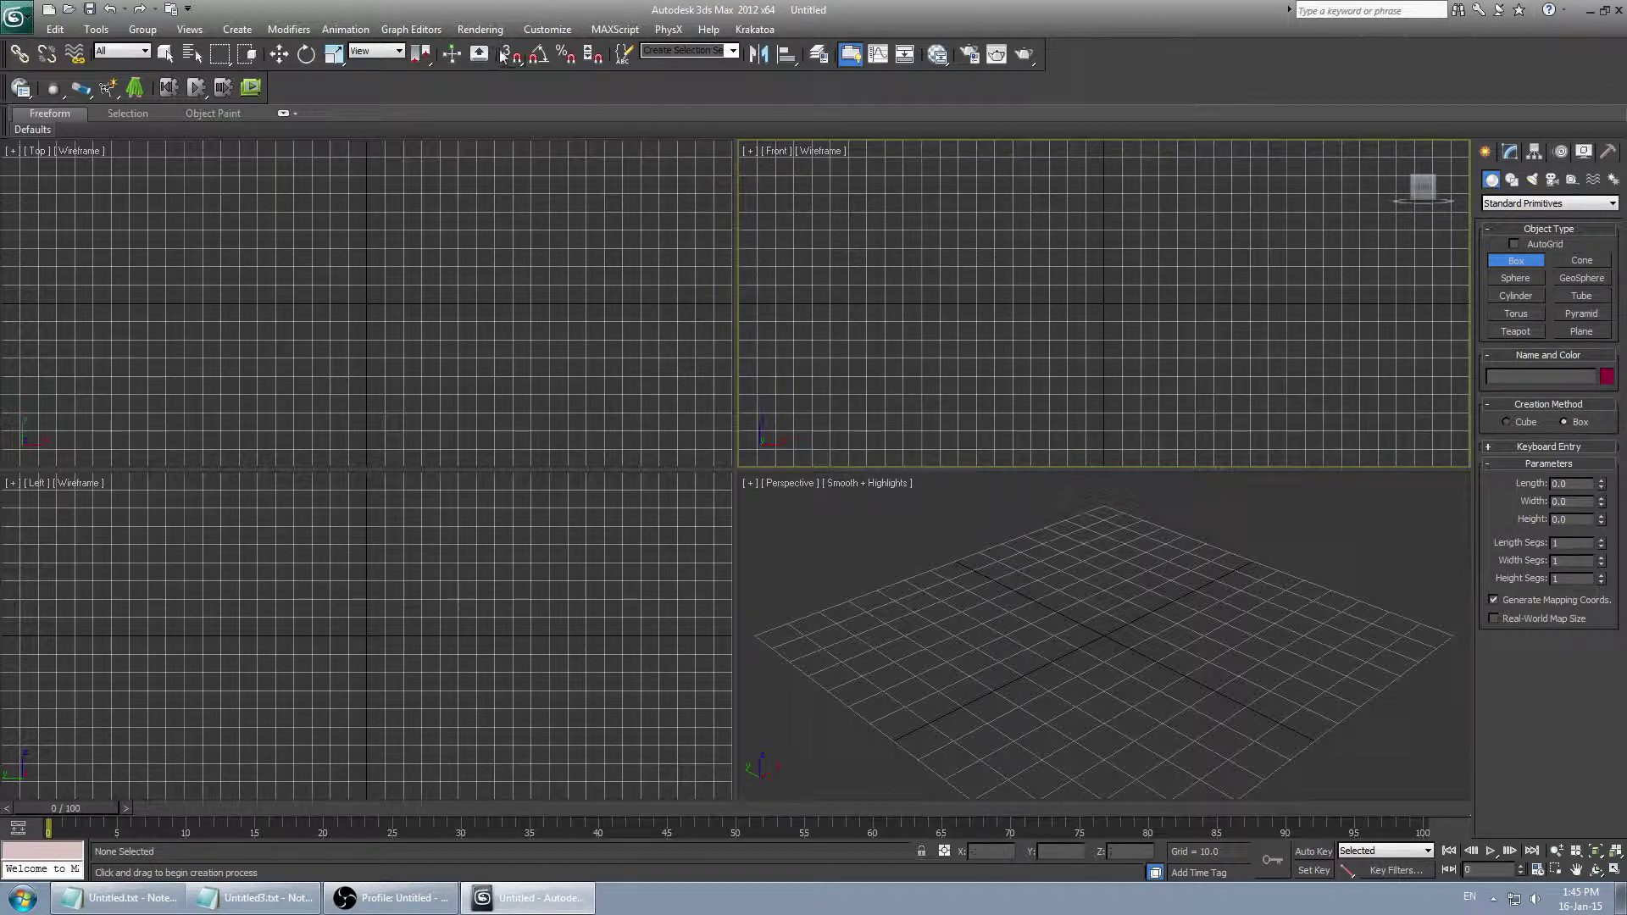
pyautogui.click(548, 30)
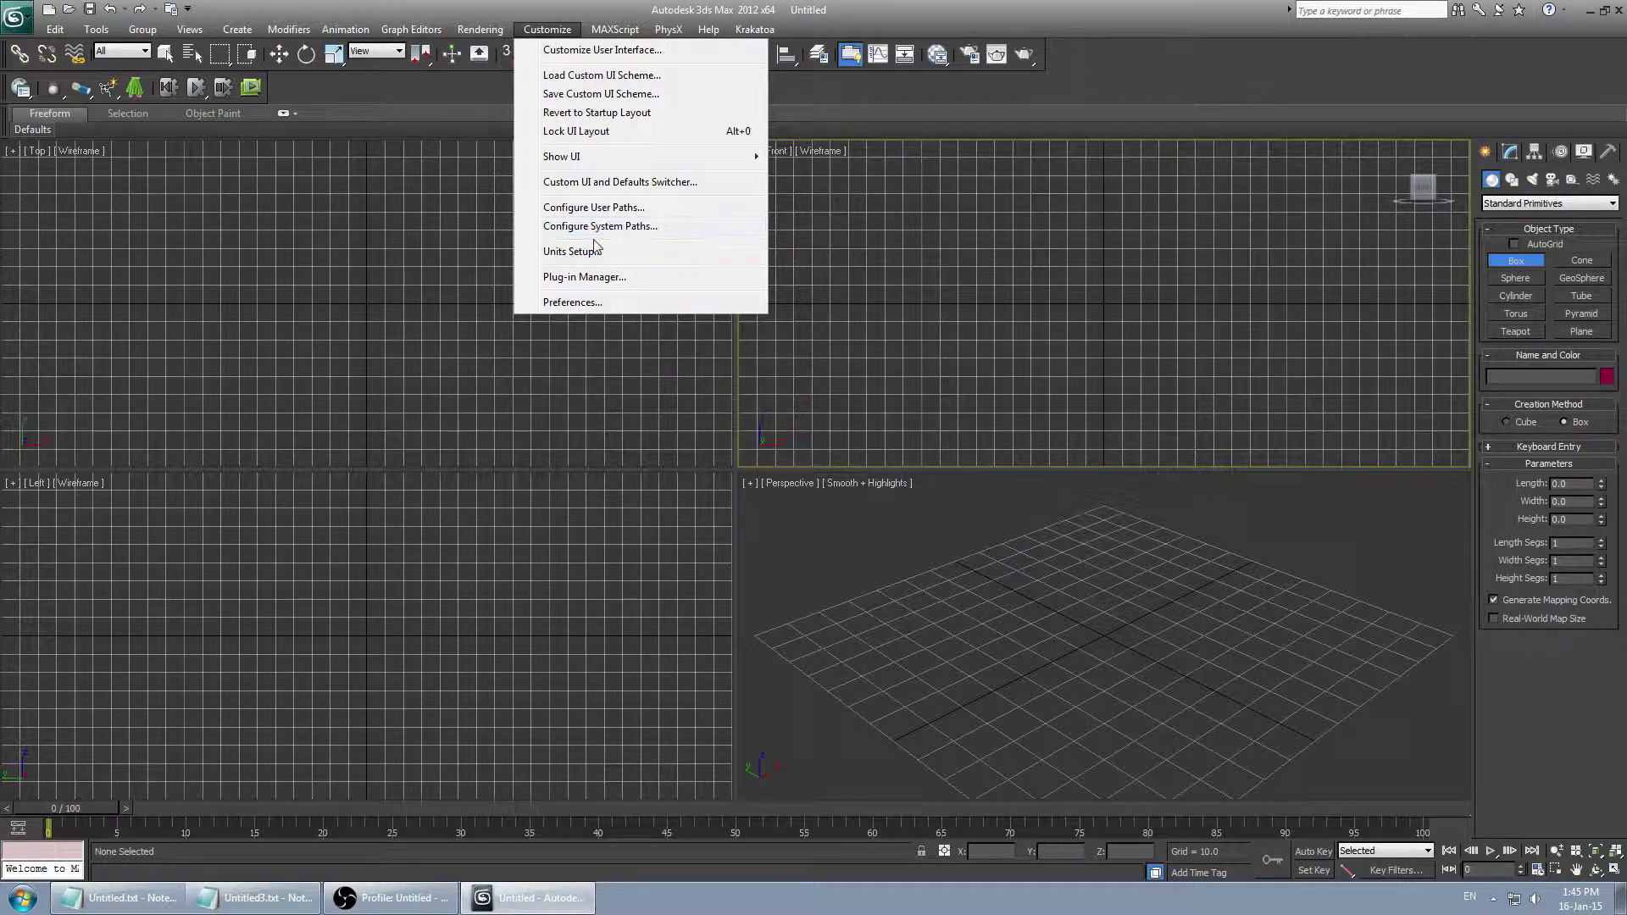
pyautogui.click(551, 32)
pyautogui.click(551, 32)
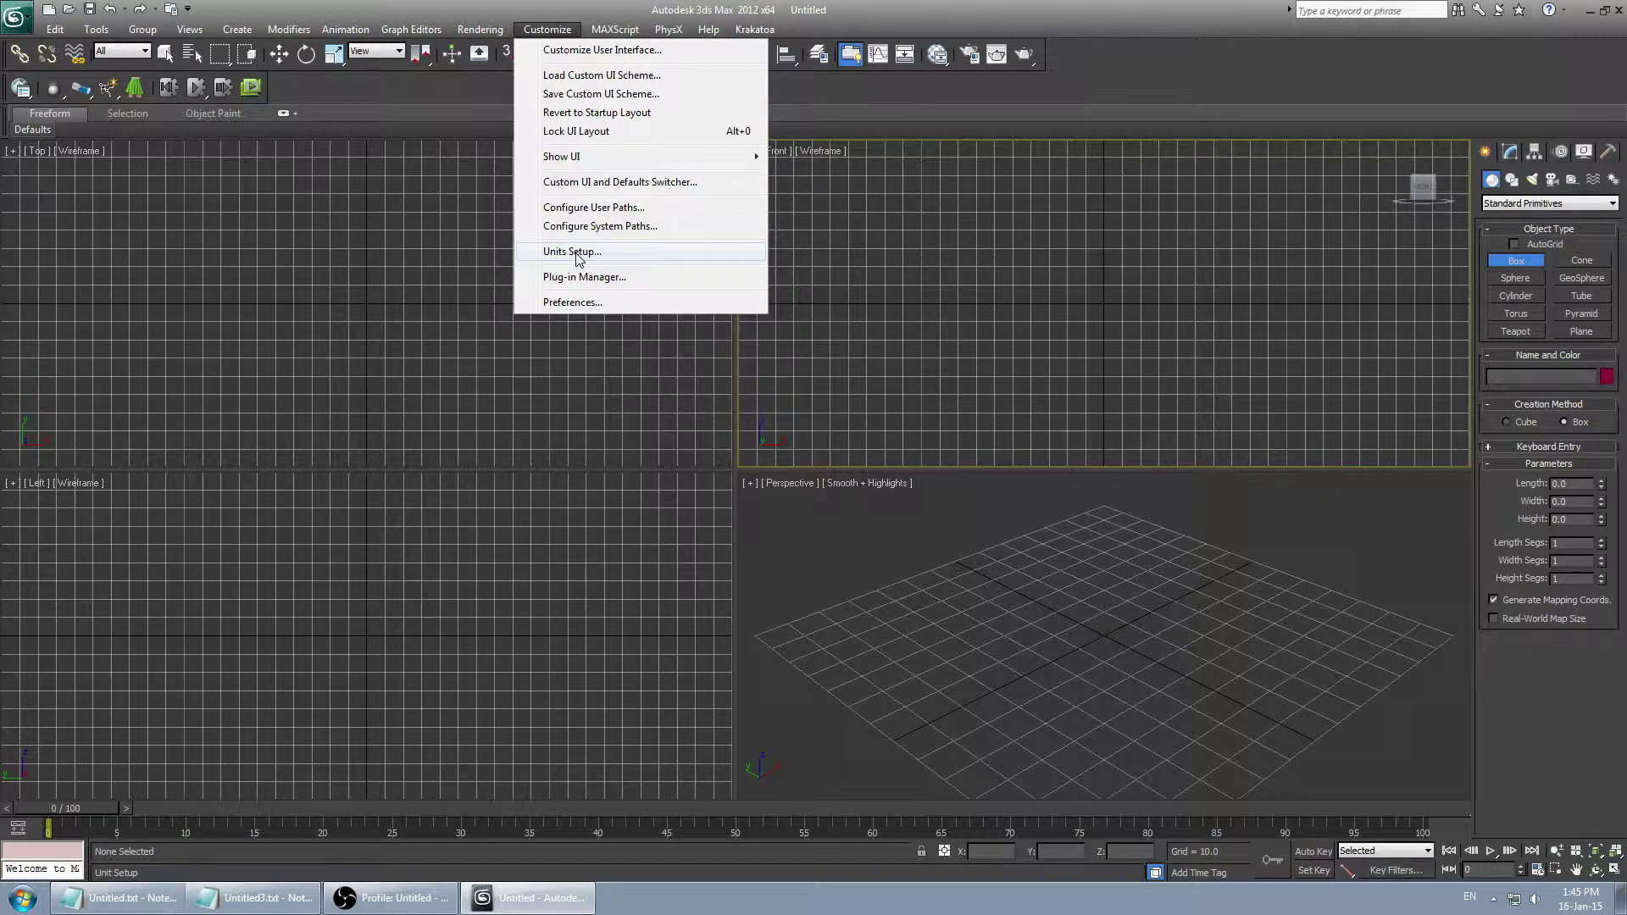
pyautogui.click(574, 252)
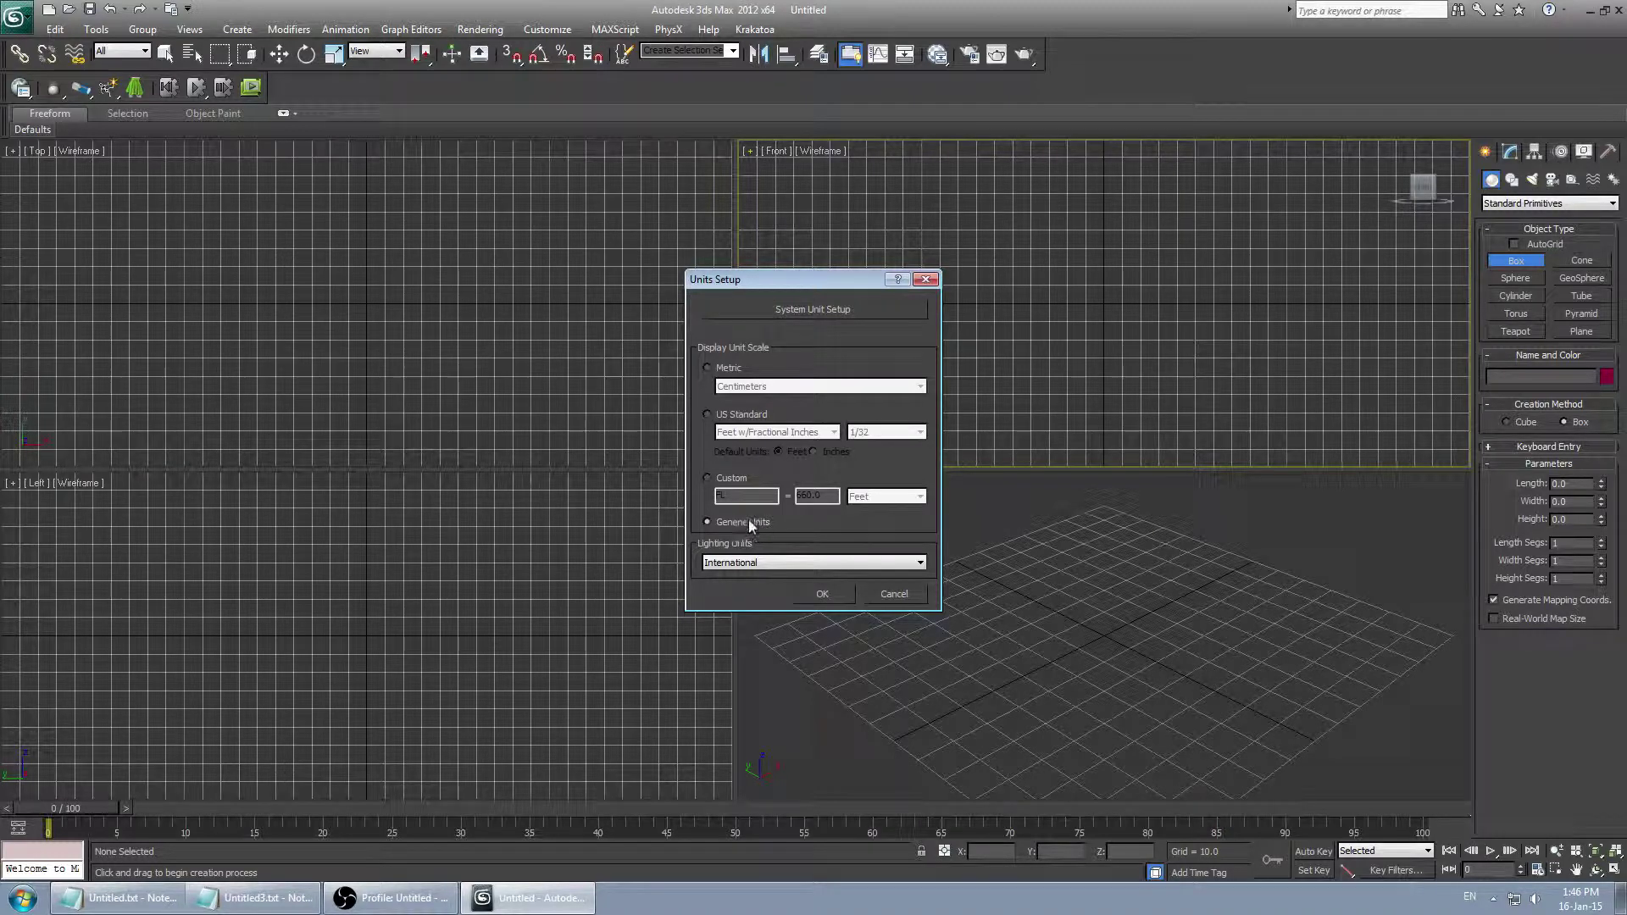
pyautogui.click(824, 592)
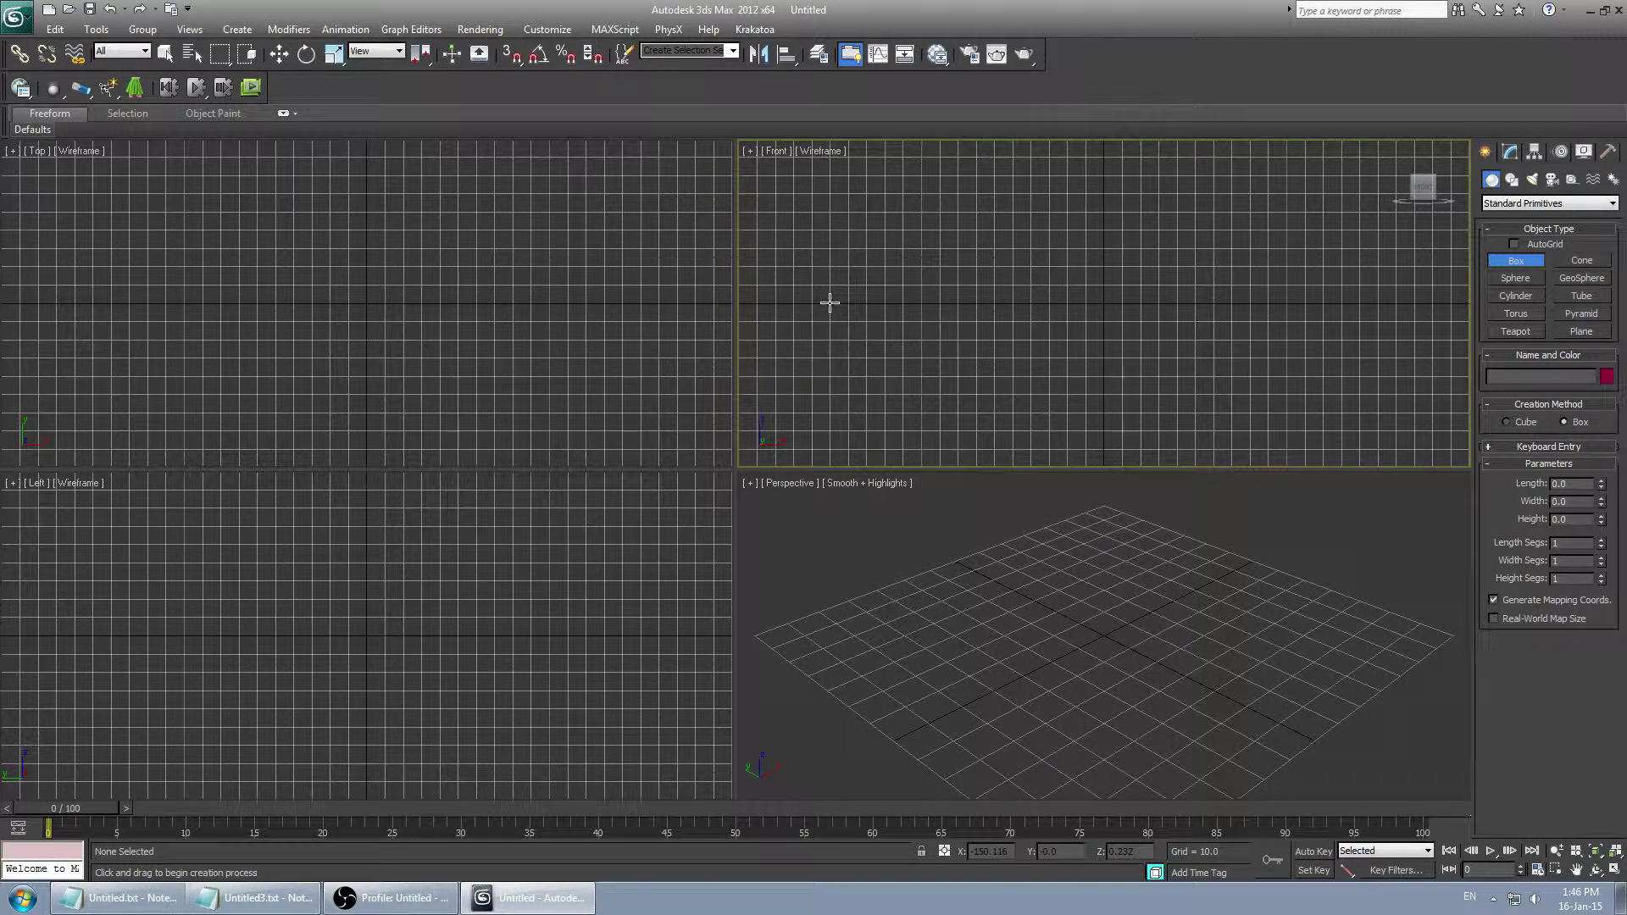
# Draw a box about 115 wide and 16 deep in the Front viewport and set its length to 128.
pyautogui.moveTo(830, 302); pyautogui.dragTo(1038, 160)
pyautogui.click(1039, 181)
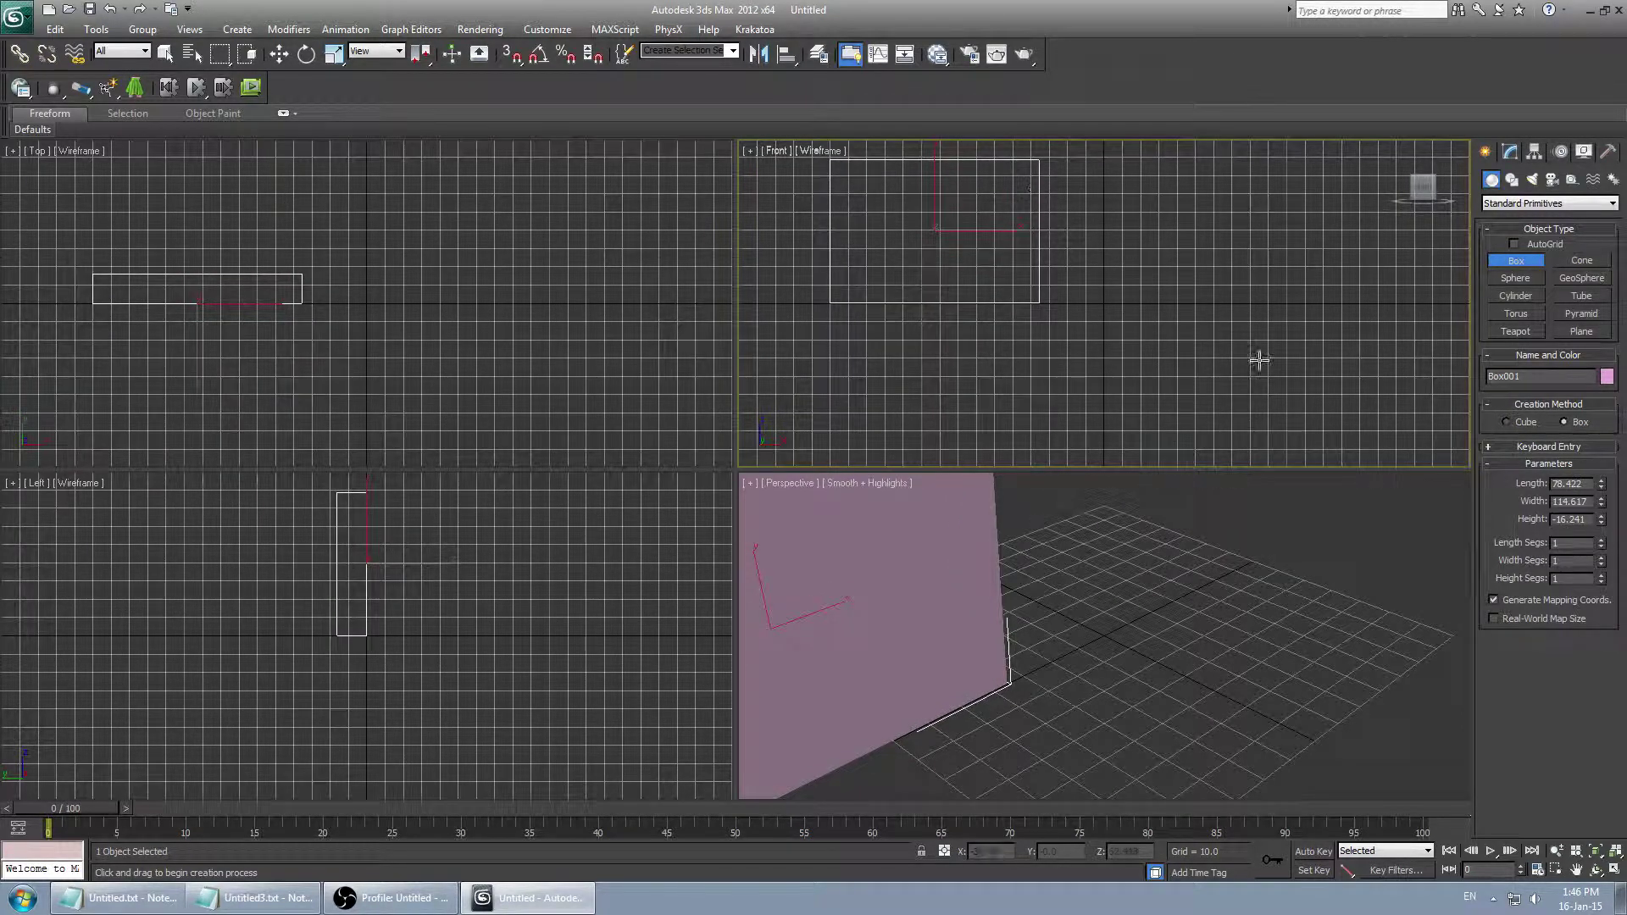
pyautogui.doubleClick(1568, 483)
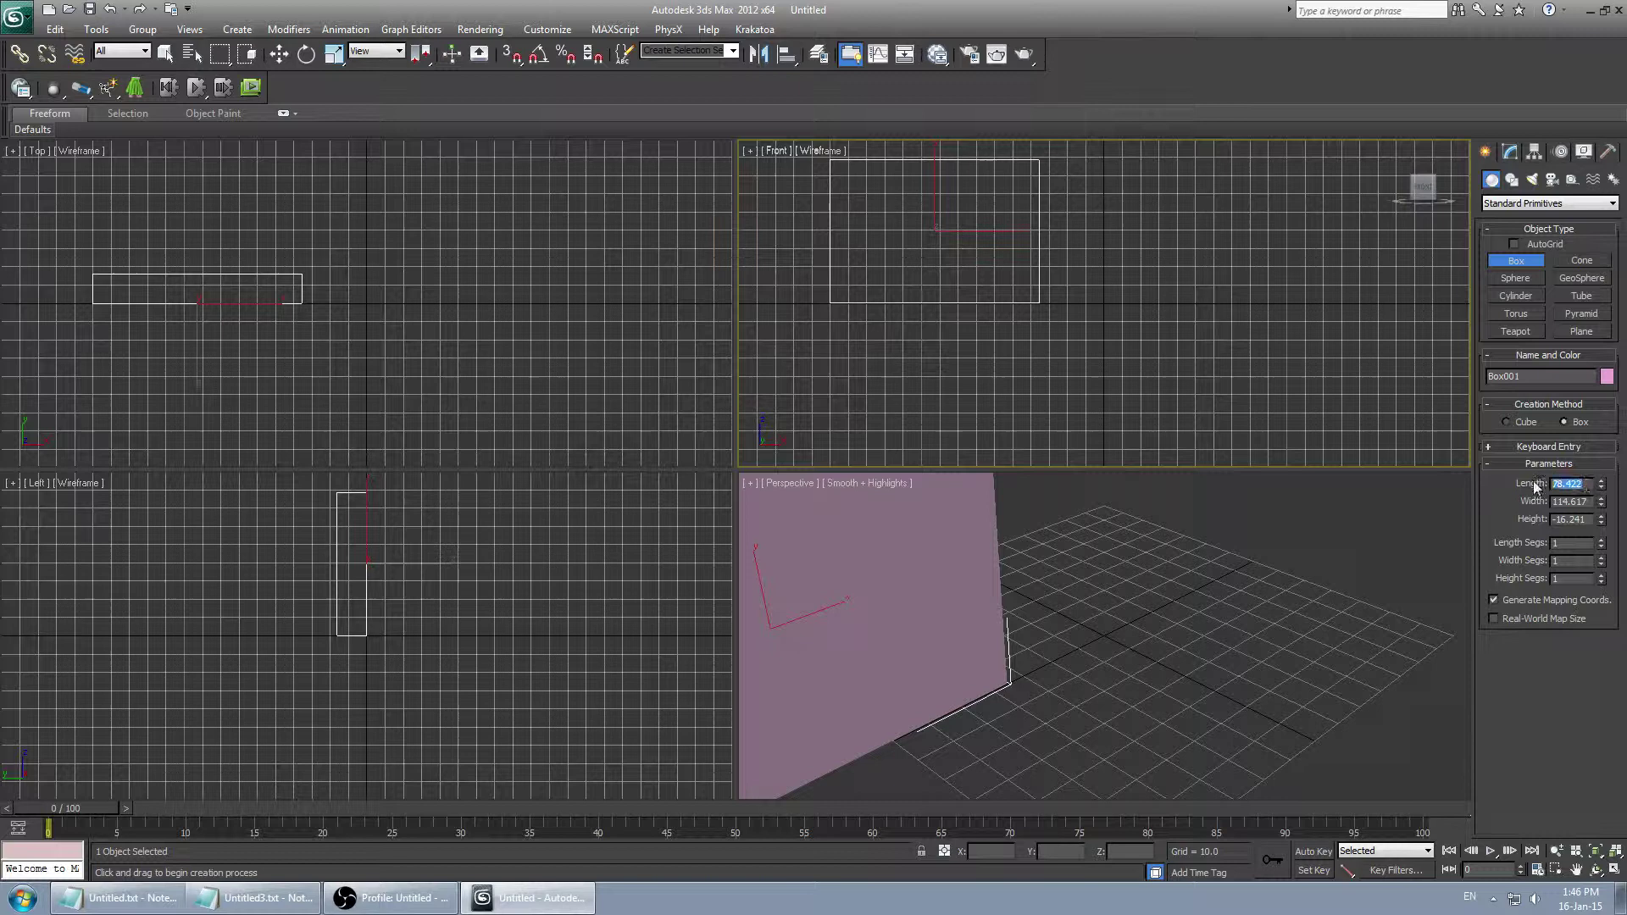
pyautogui.doubleClick(1580, 502)
pyautogui.doubleClick(1579, 483)
pyautogui.write('128')
pyautogui.press('Return')
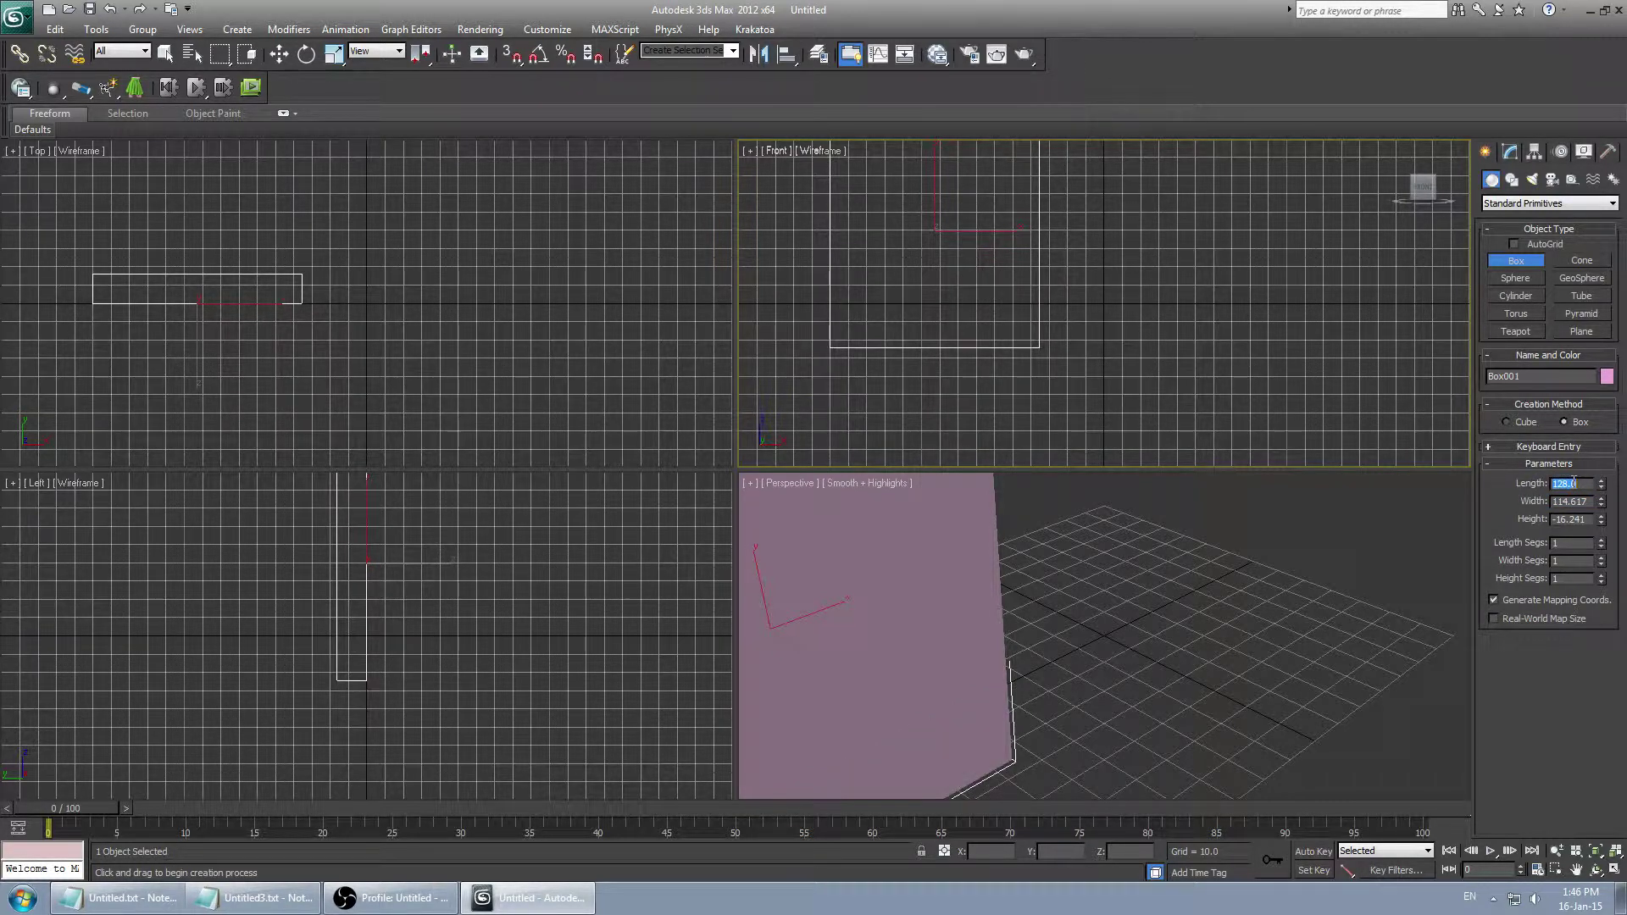
# Set the box's width to 128 and its height to 16.
pyautogui.keyDown('alt'); pyautogui.moveTo(1136, 599); pyautogui.dragTo(1267, 635, button='middle'); pyautogui.keyUp('alt')
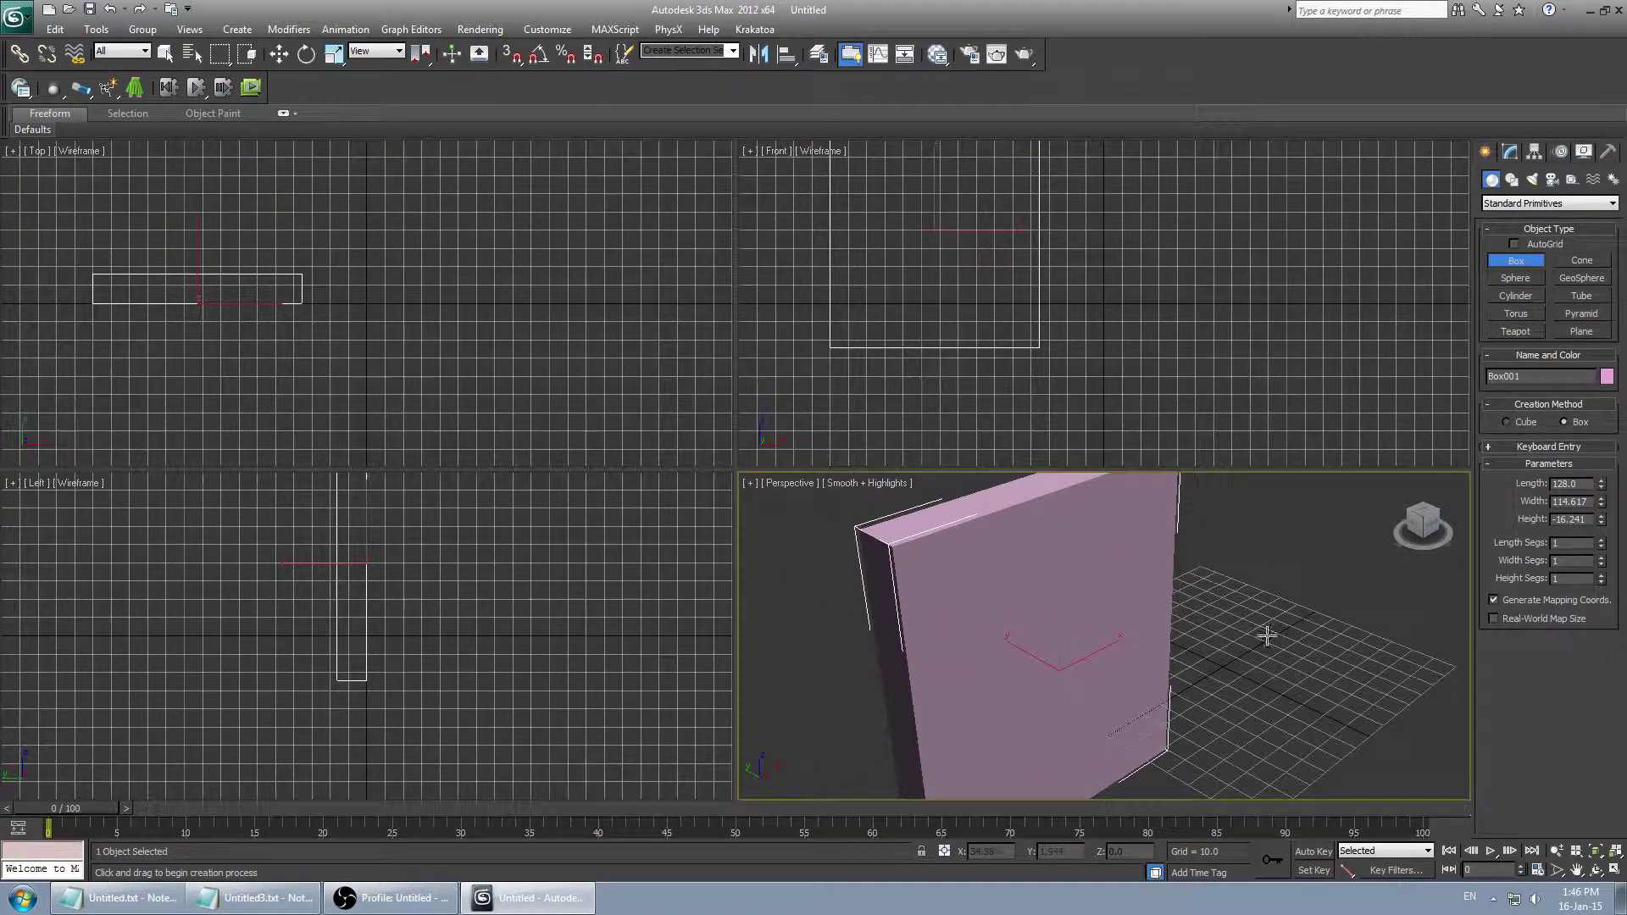
pyautogui.doubleClick(1577, 501)
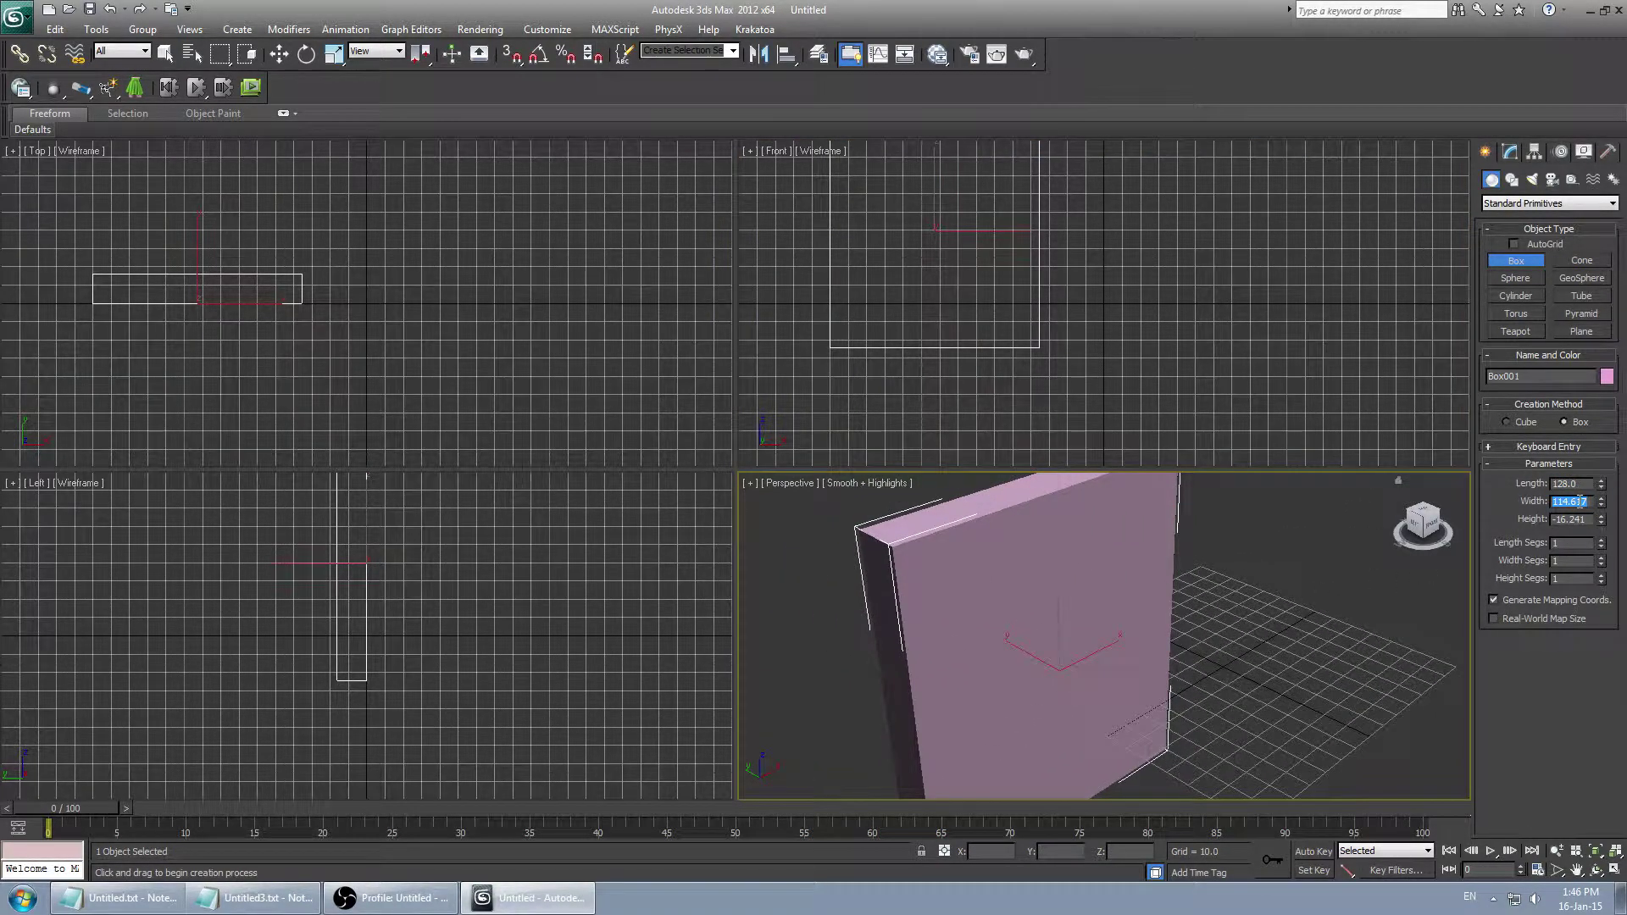
pyautogui.write('128')
pyautogui.press('Return')
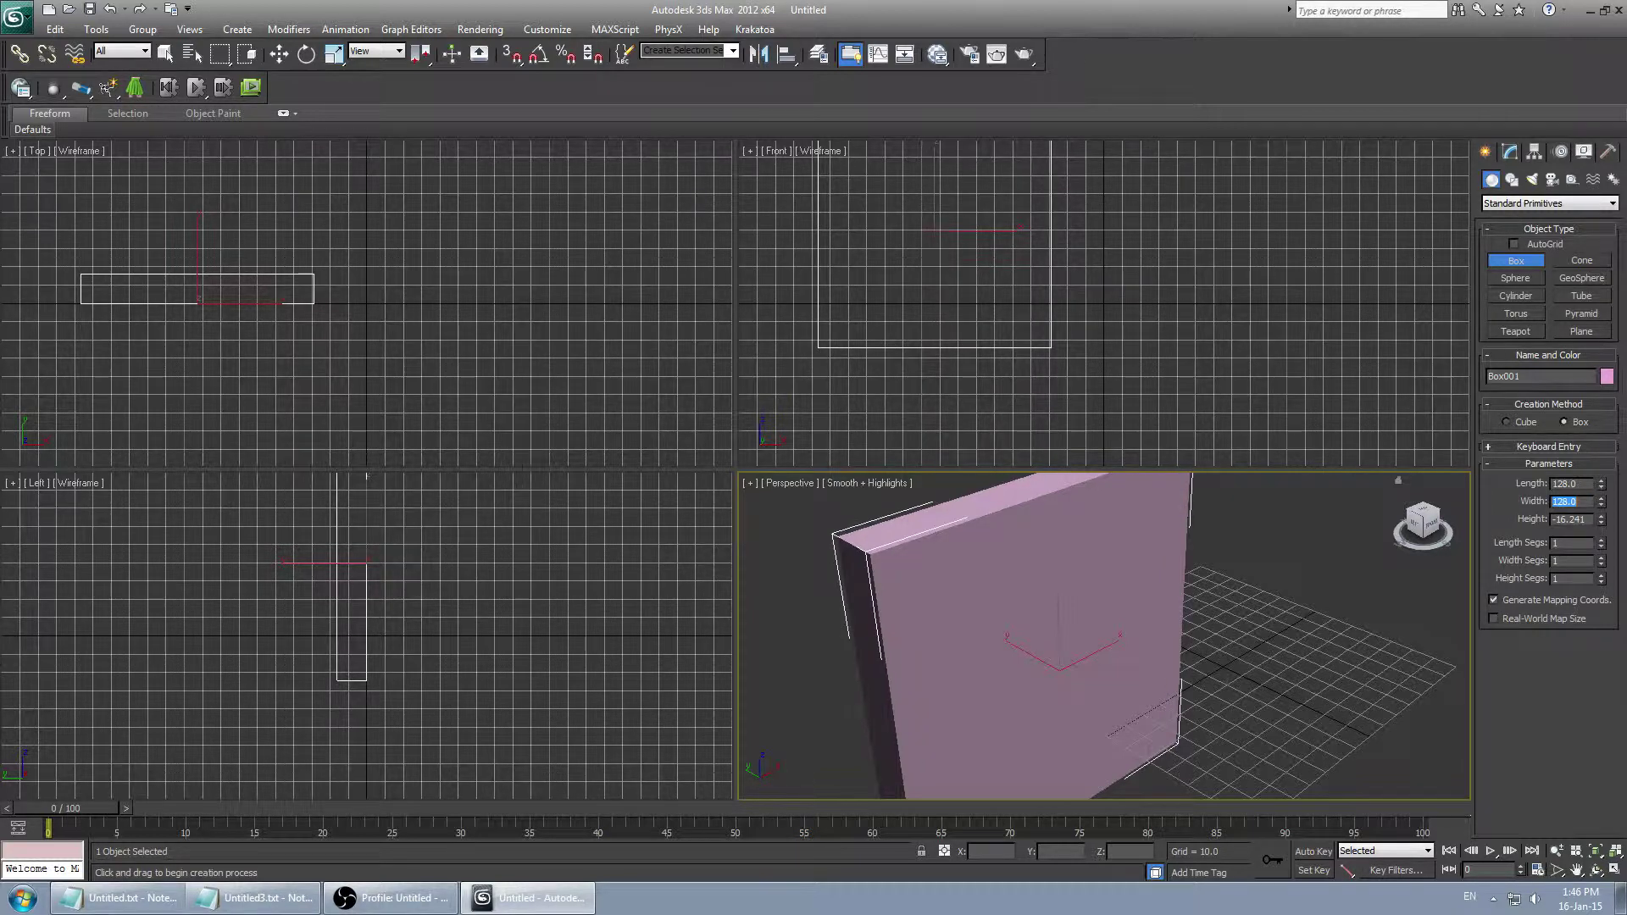
pyautogui.press('Tab')
pyautogui.write('32')
pyautogui.press('Return')
pyautogui.write('16')
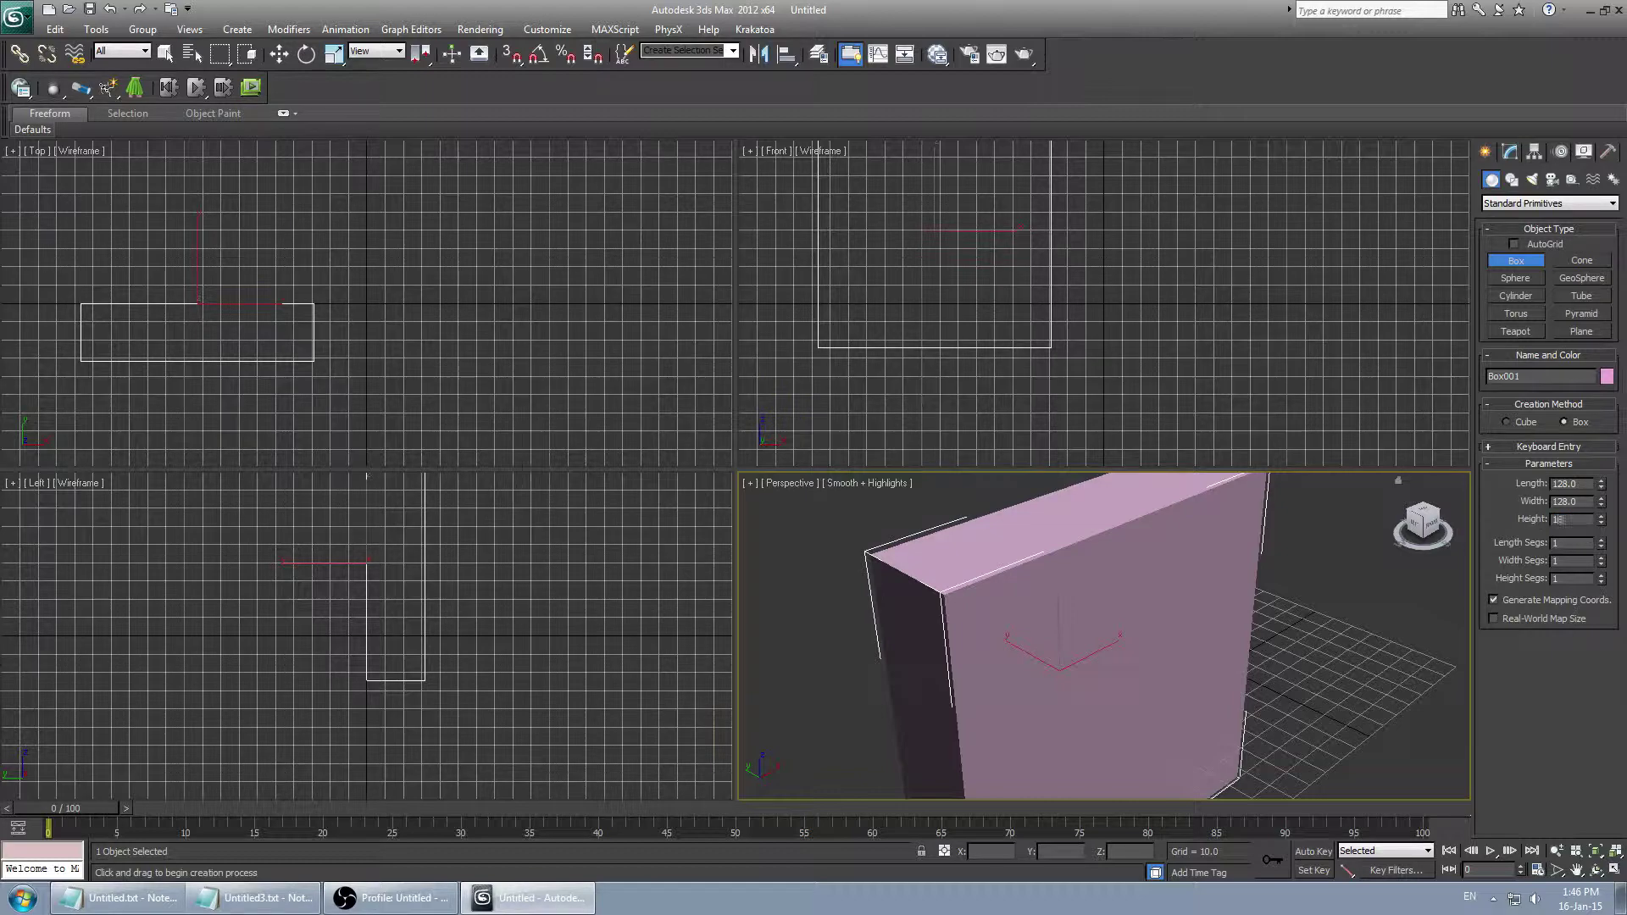
pyautogui.press('Return')
# Maximize the Perspective viewport and move the box in the XZ plane to about X -83, Z 68.
pyautogui.keyDown('alt'); pyautogui.moveTo(1325, 599); pyautogui.dragTo(1147, 571, button='middle'); pyautogui.keyUp('alt')
pyautogui.hotkey('alt', 'w')
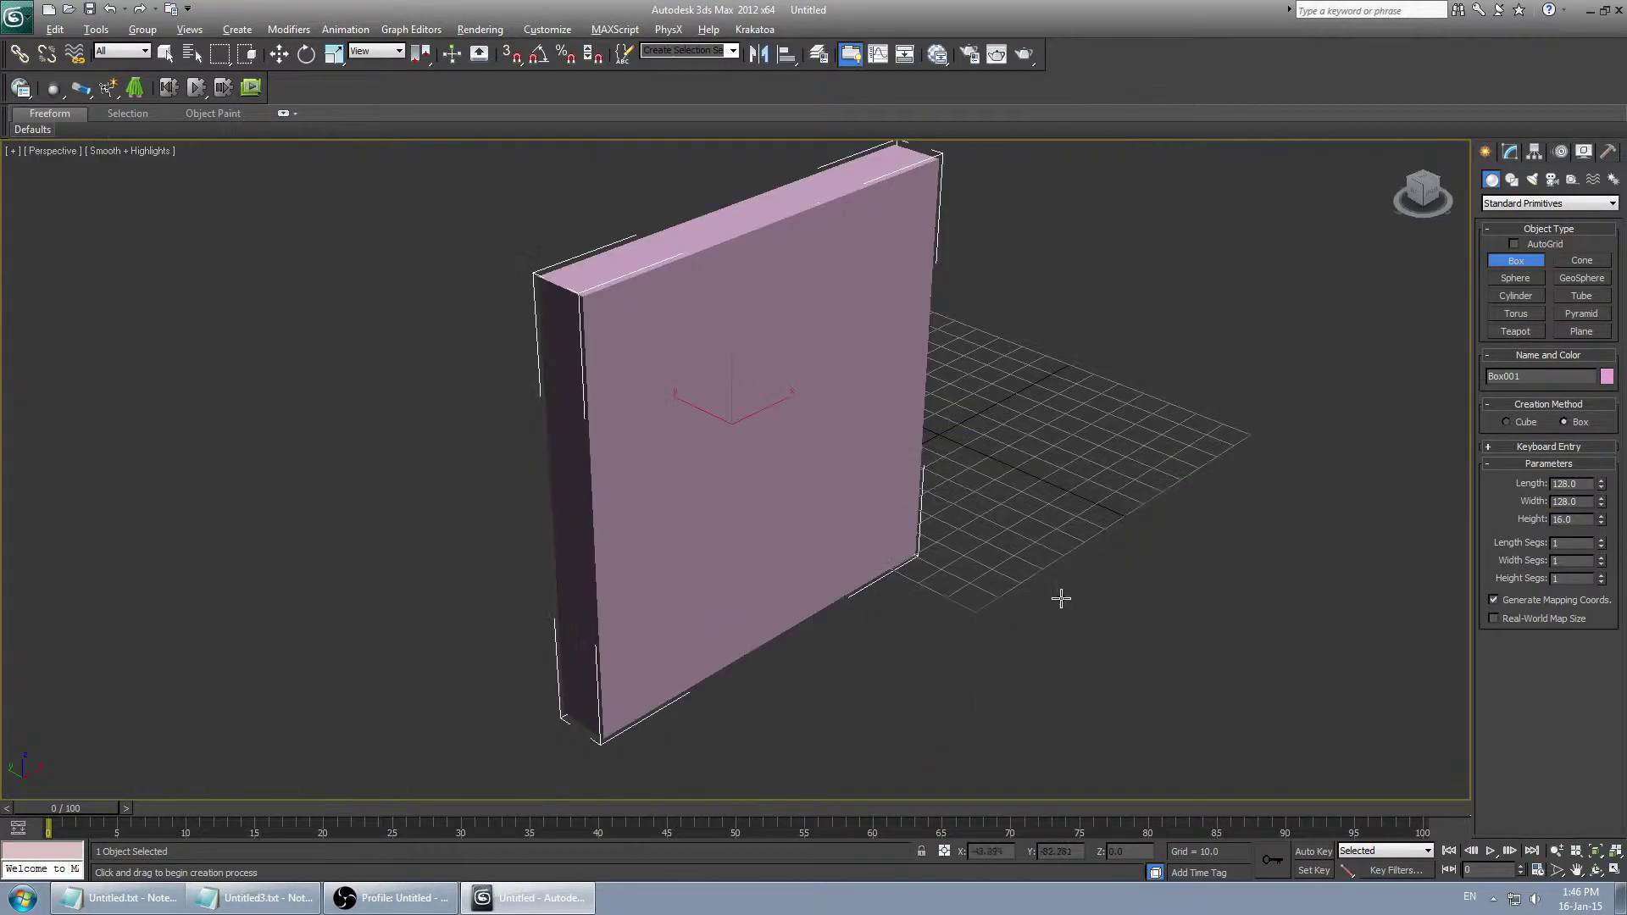
pyautogui.keyDown('alt'); pyautogui.moveTo(1060, 697); pyautogui.dragTo(1084, 670, button='middle'); pyautogui.keyUp('alt')
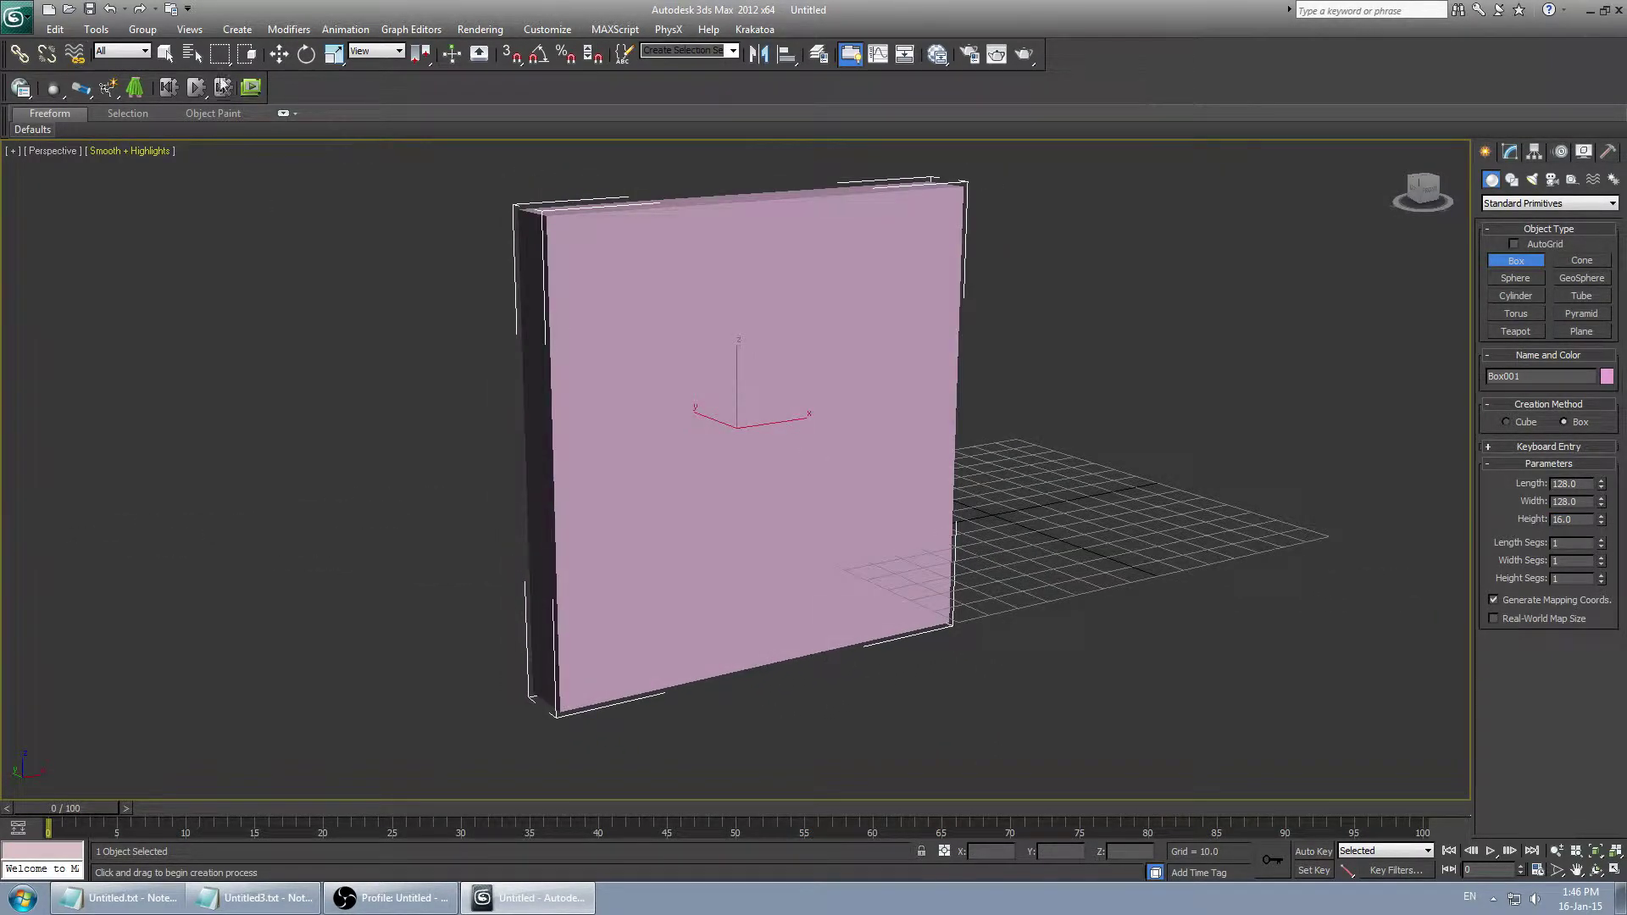
pyautogui.click(278, 55)
pyautogui.keyDown('alt'); pyautogui.moveTo(837, 436); pyautogui.dragTo(872, 428, button='middle'); pyautogui.keyUp('alt')
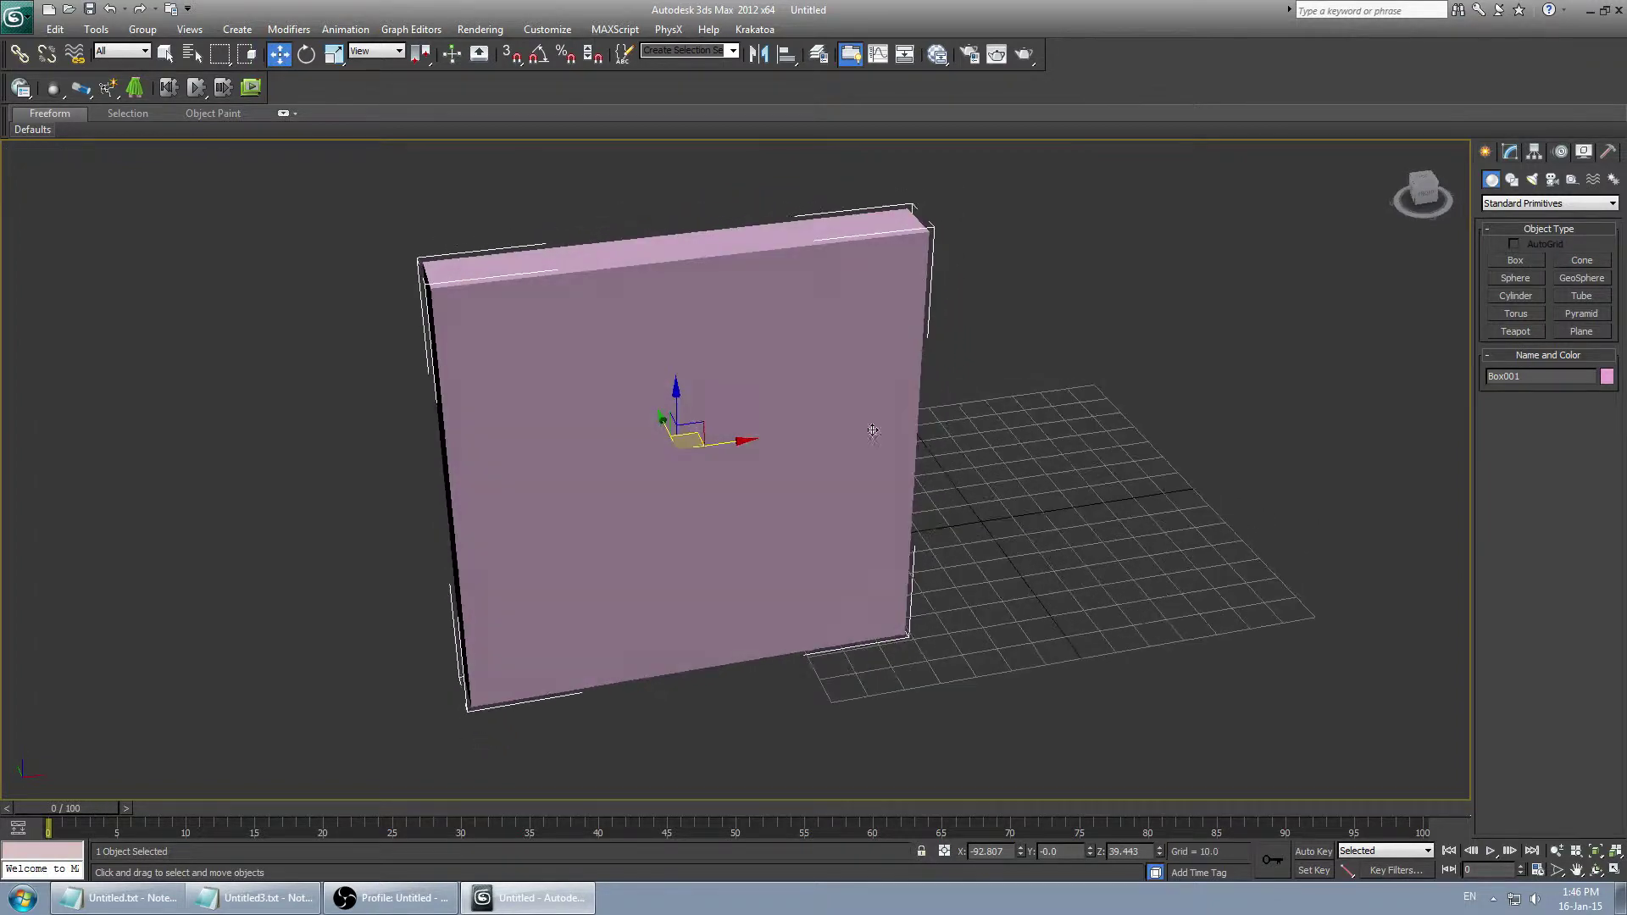
pyautogui.moveTo(699, 428); pyautogui.dragTo(737, 331)
pyautogui.moveTo(737, 330); pyautogui.dragTo(682, 443, button='middle')
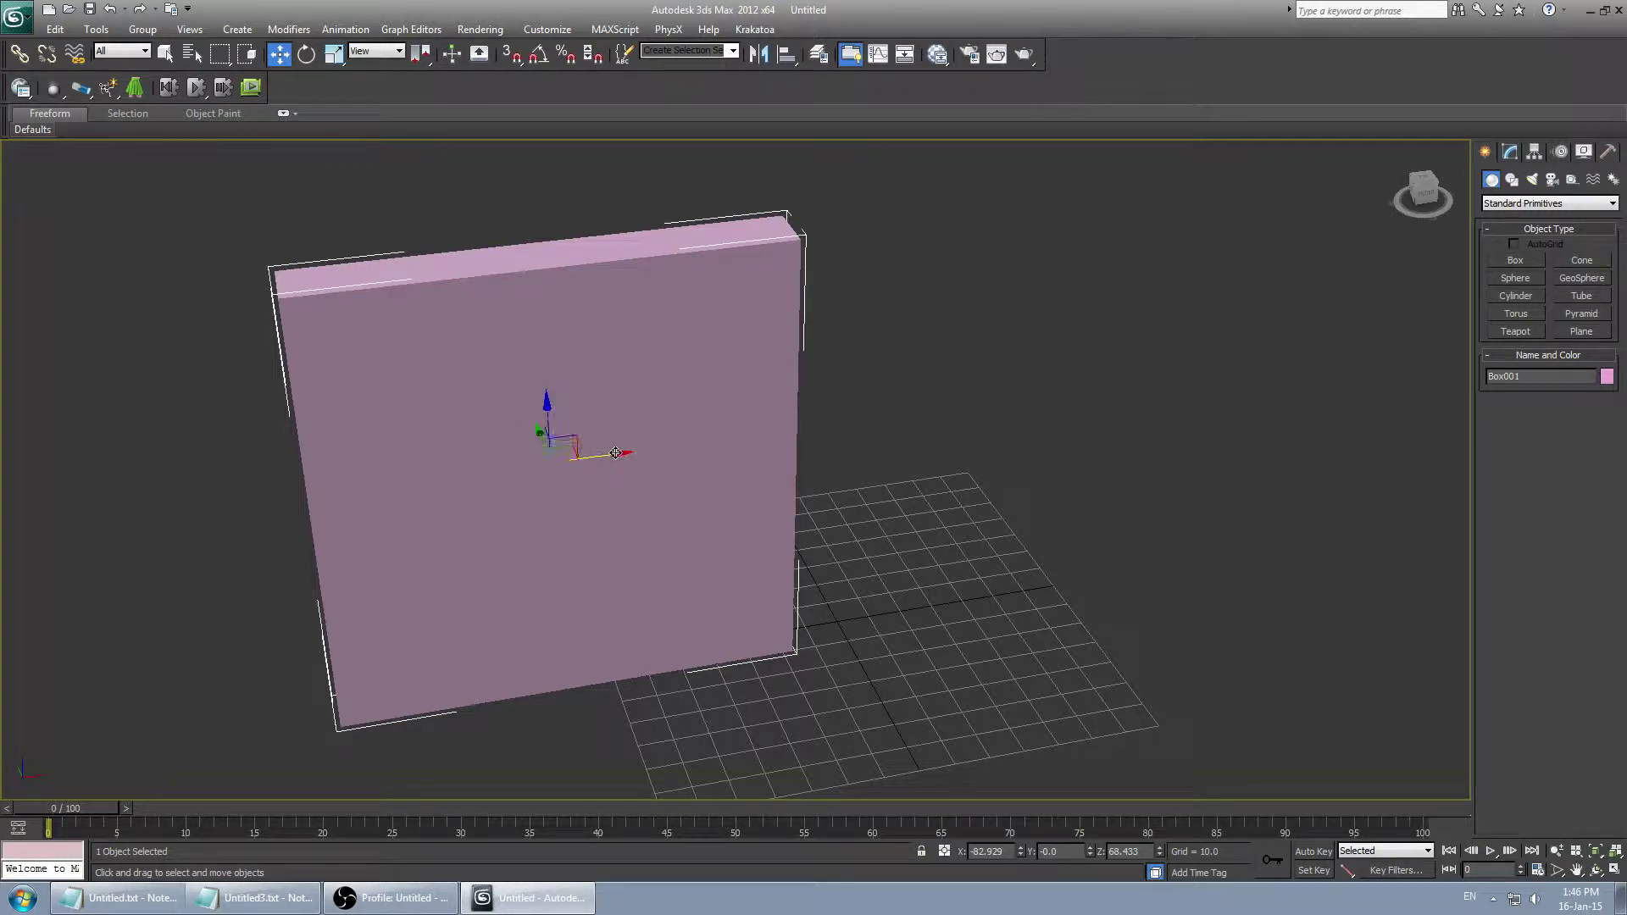
# Clone the box twice as copies along the X axis, at about X 51 and X 184, forming a row of three.
pyautogui.moveTo(617, 453)
pyautogui.keyDown('shift'); pyautogui.mouseDown()
pyautogui.moveTo(1135, 373)
pyautogui.moveTo(1083, 383)
pyautogui.mouseUp(); pyautogui.keyUp('shift')
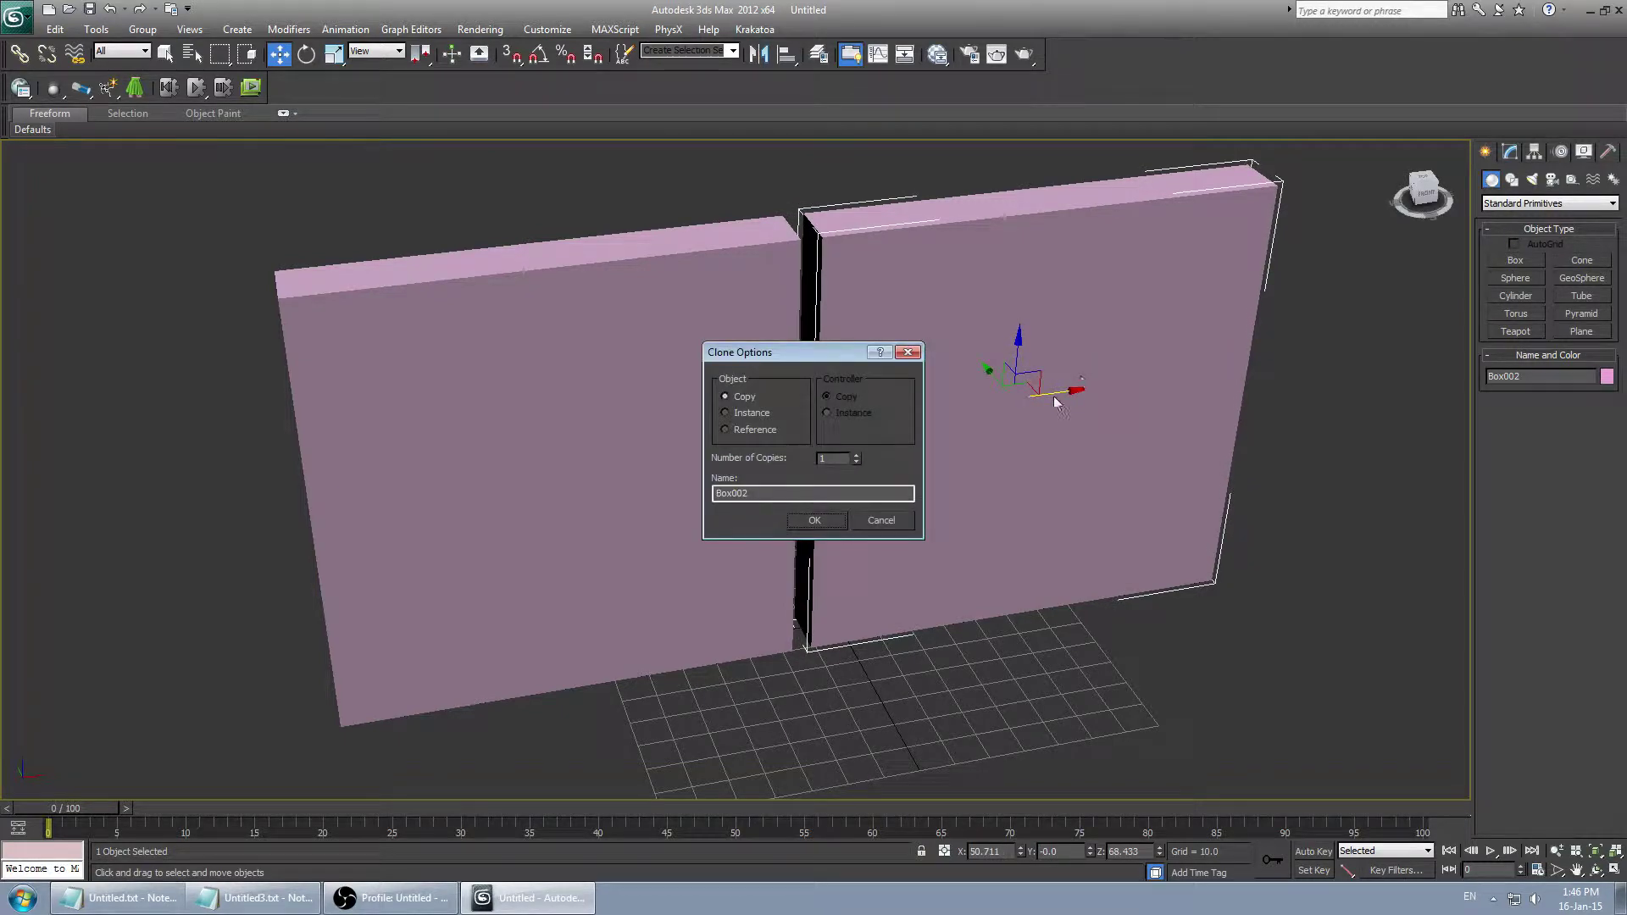
pyautogui.click(814, 519)
pyautogui.moveTo(805, 519)
pyautogui.mouseDown(button='middle')
pyautogui.moveTo(831, 483)
pyautogui.moveTo(687, 486)
pyautogui.moveTo(567, 435)
pyautogui.moveTo(405, 444)
pyautogui.moveTo(865, 472)
pyautogui.moveTo(765, 449)
pyautogui.moveTo(858, 455)
pyautogui.mouseUp(button='middle')
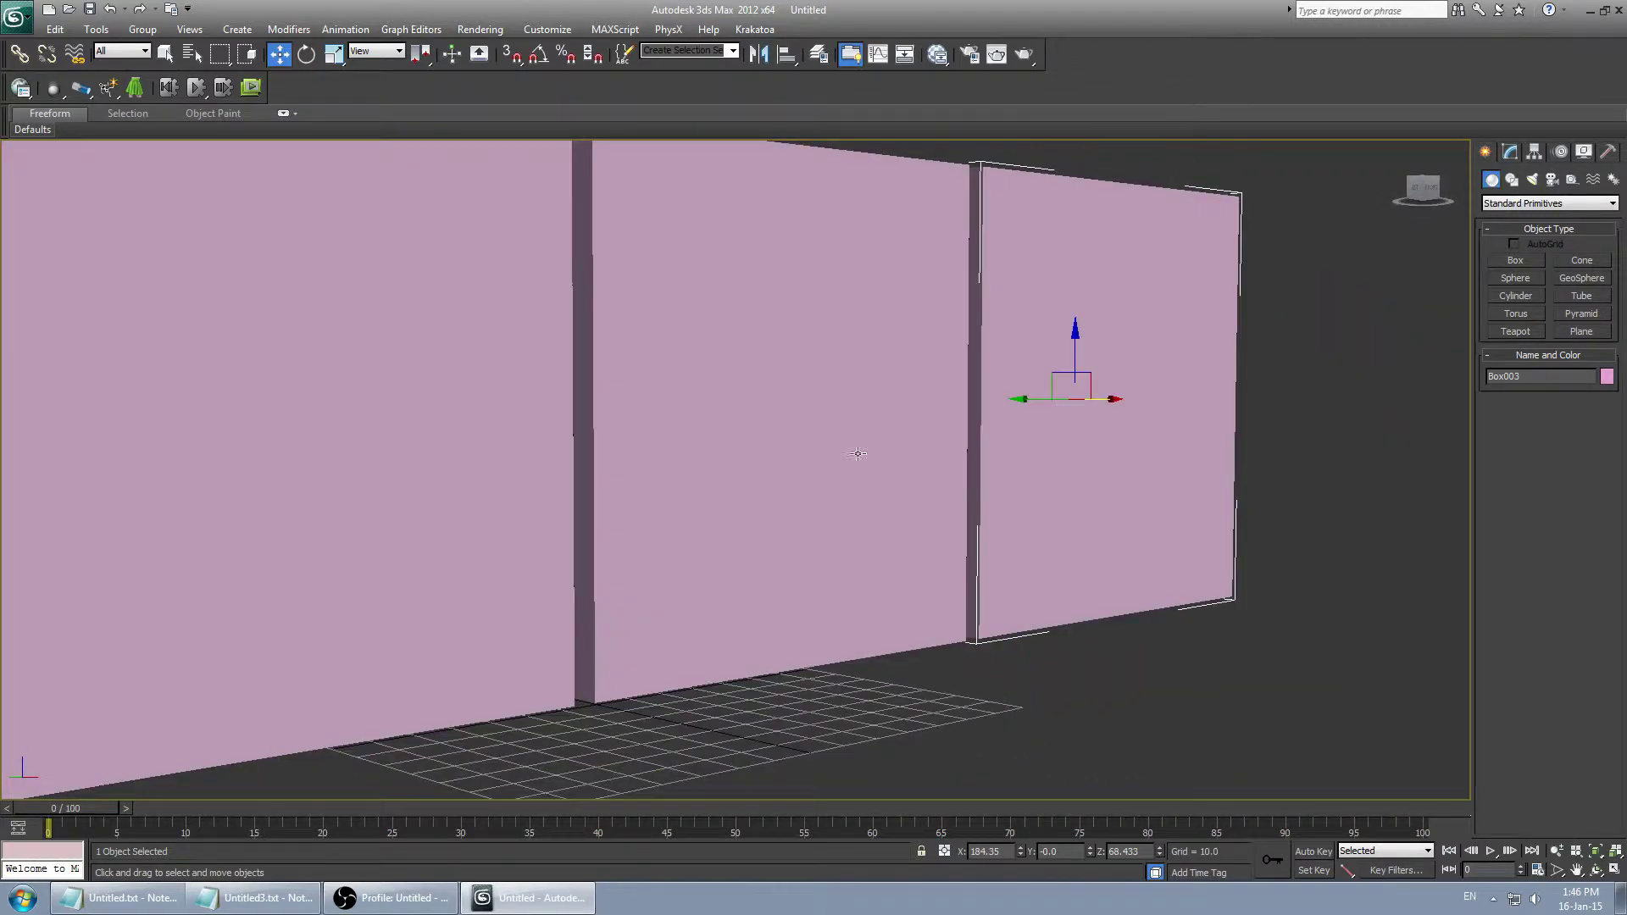
# Select all three boxes in the row together.
pyautogui.press('z')
pyautogui.click(1210, 547)
pyautogui.press('z')
pyautogui.scroll(-5, 890, 483)
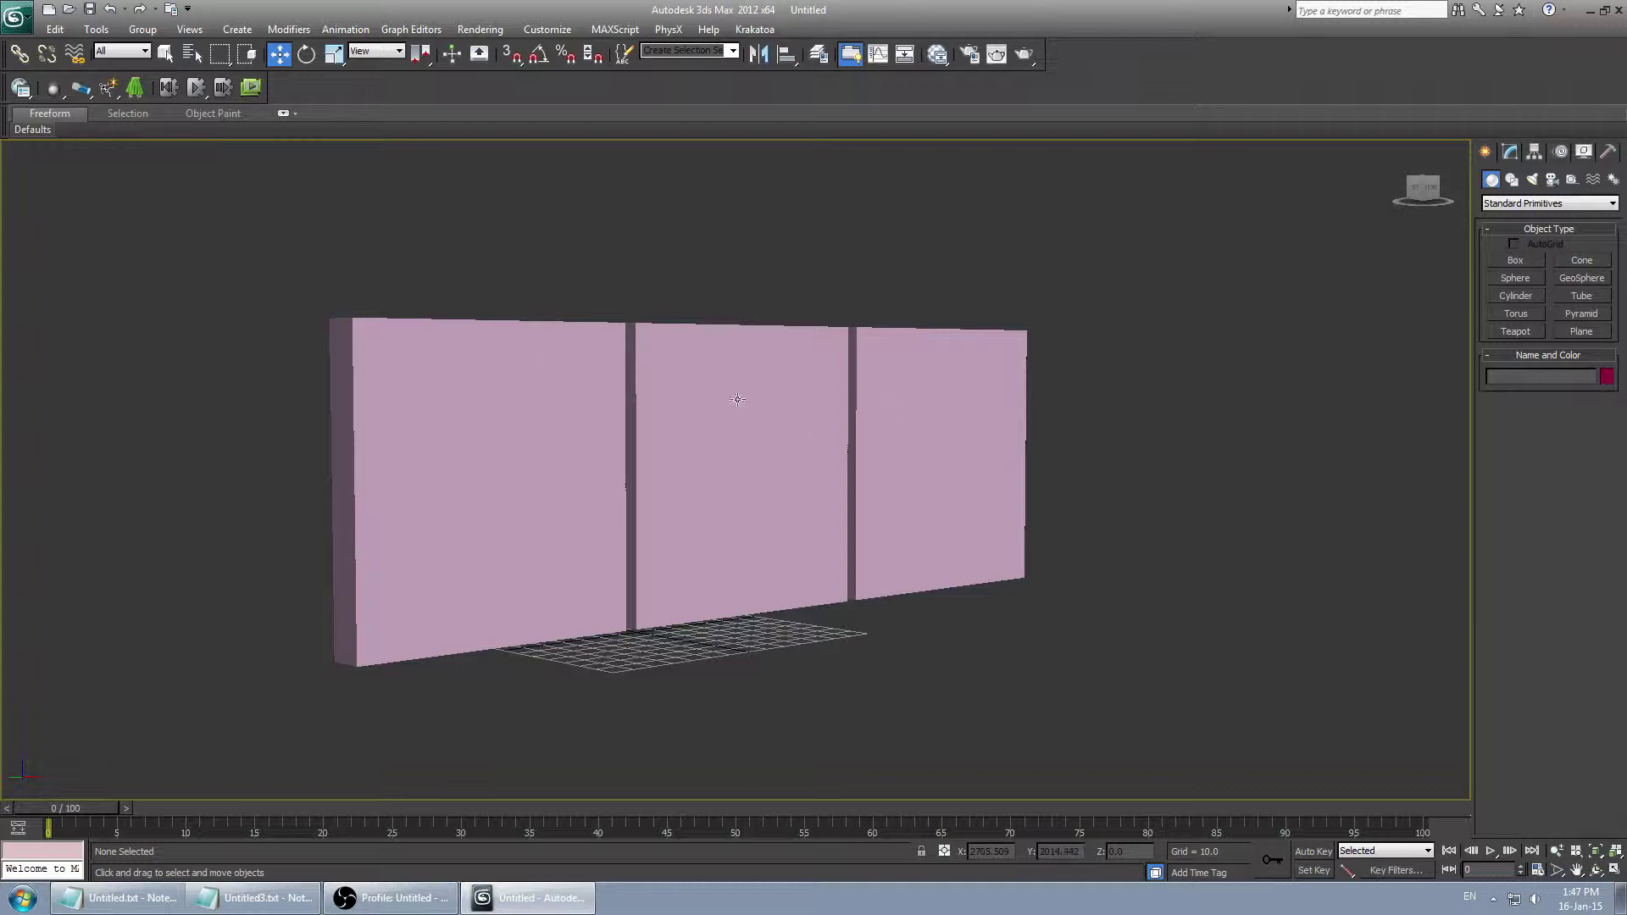
pyautogui.moveTo(443, 352); pyautogui.dragTo(1081, 677)
pyautogui.click(1124, 702)
pyautogui.moveTo(190, 217); pyautogui.dragTo(1137, 689)
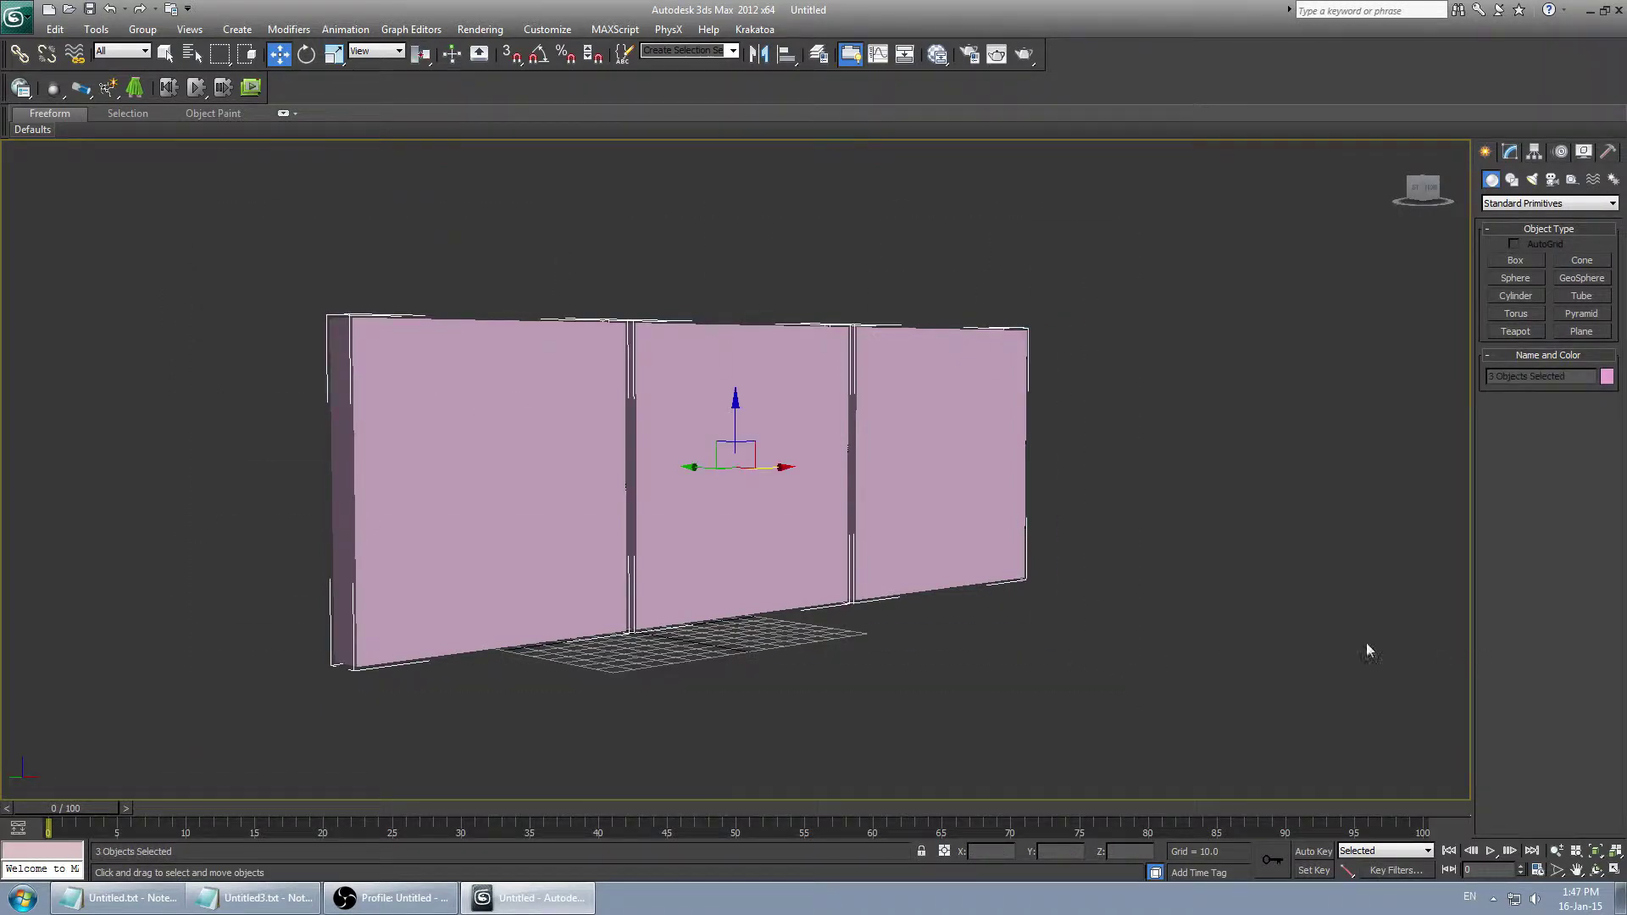
# Deselect the three boxes and inspect the row from several angles in the Perspective view.
pyautogui.click(1296, 636)
pyautogui.keyDown('alt'); pyautogui.moveTo(631, 428); pyautogui.dragTo(725, 490, button='middle'); pyautogui.keyUp('alt')
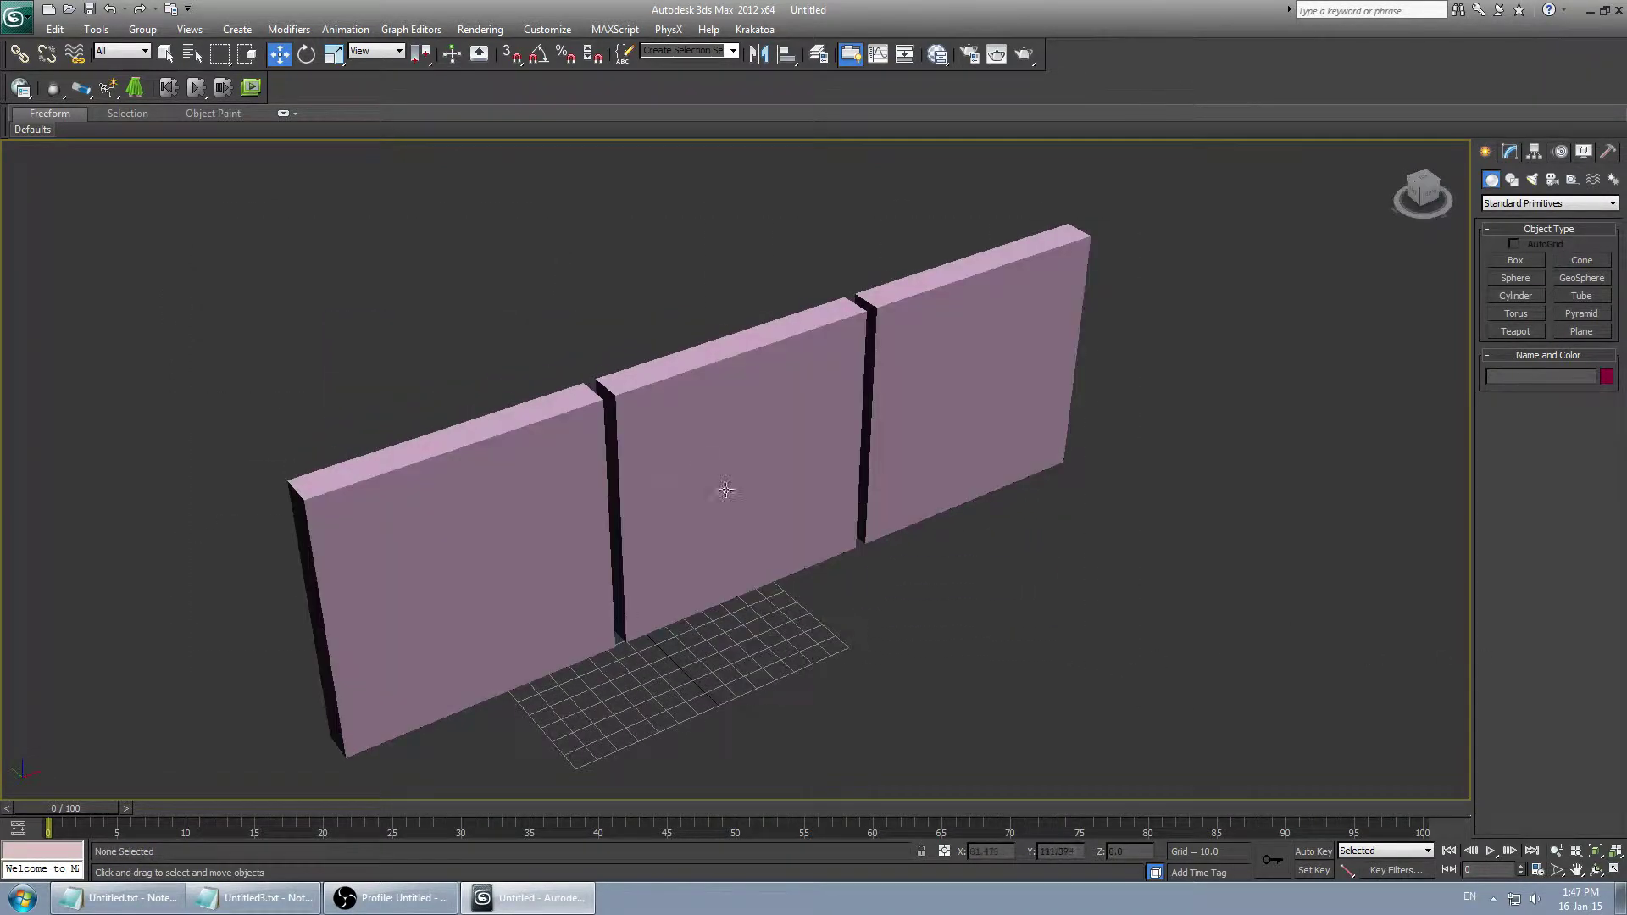
pyautogui.hotkey('alt', 'w')
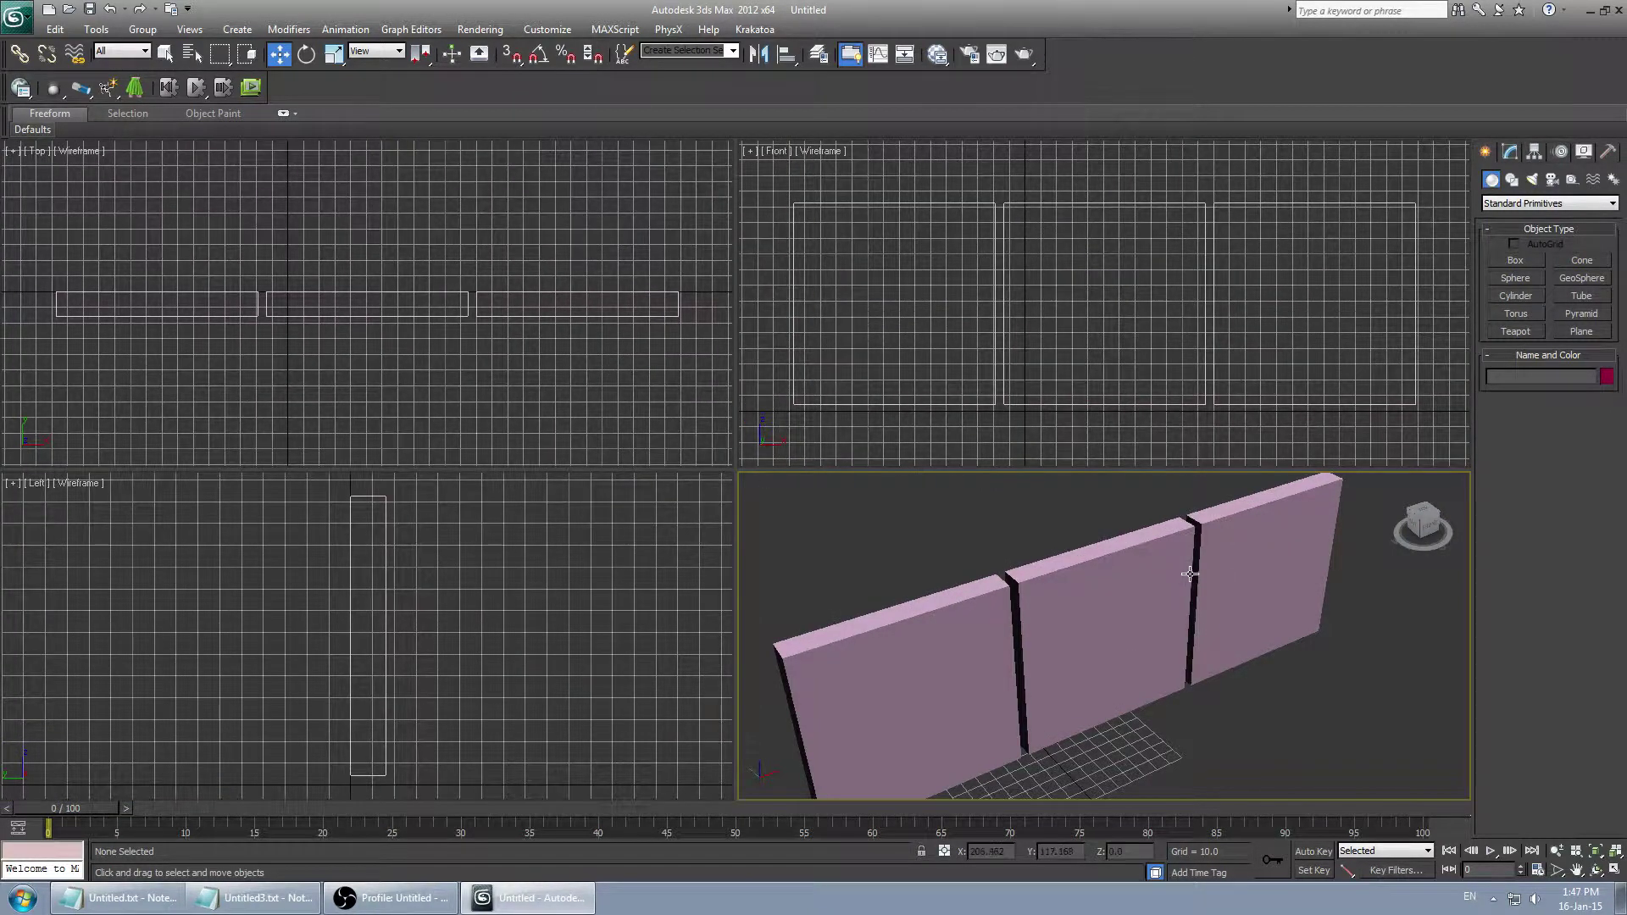
pyautogui.hotkey('alt', 'w')
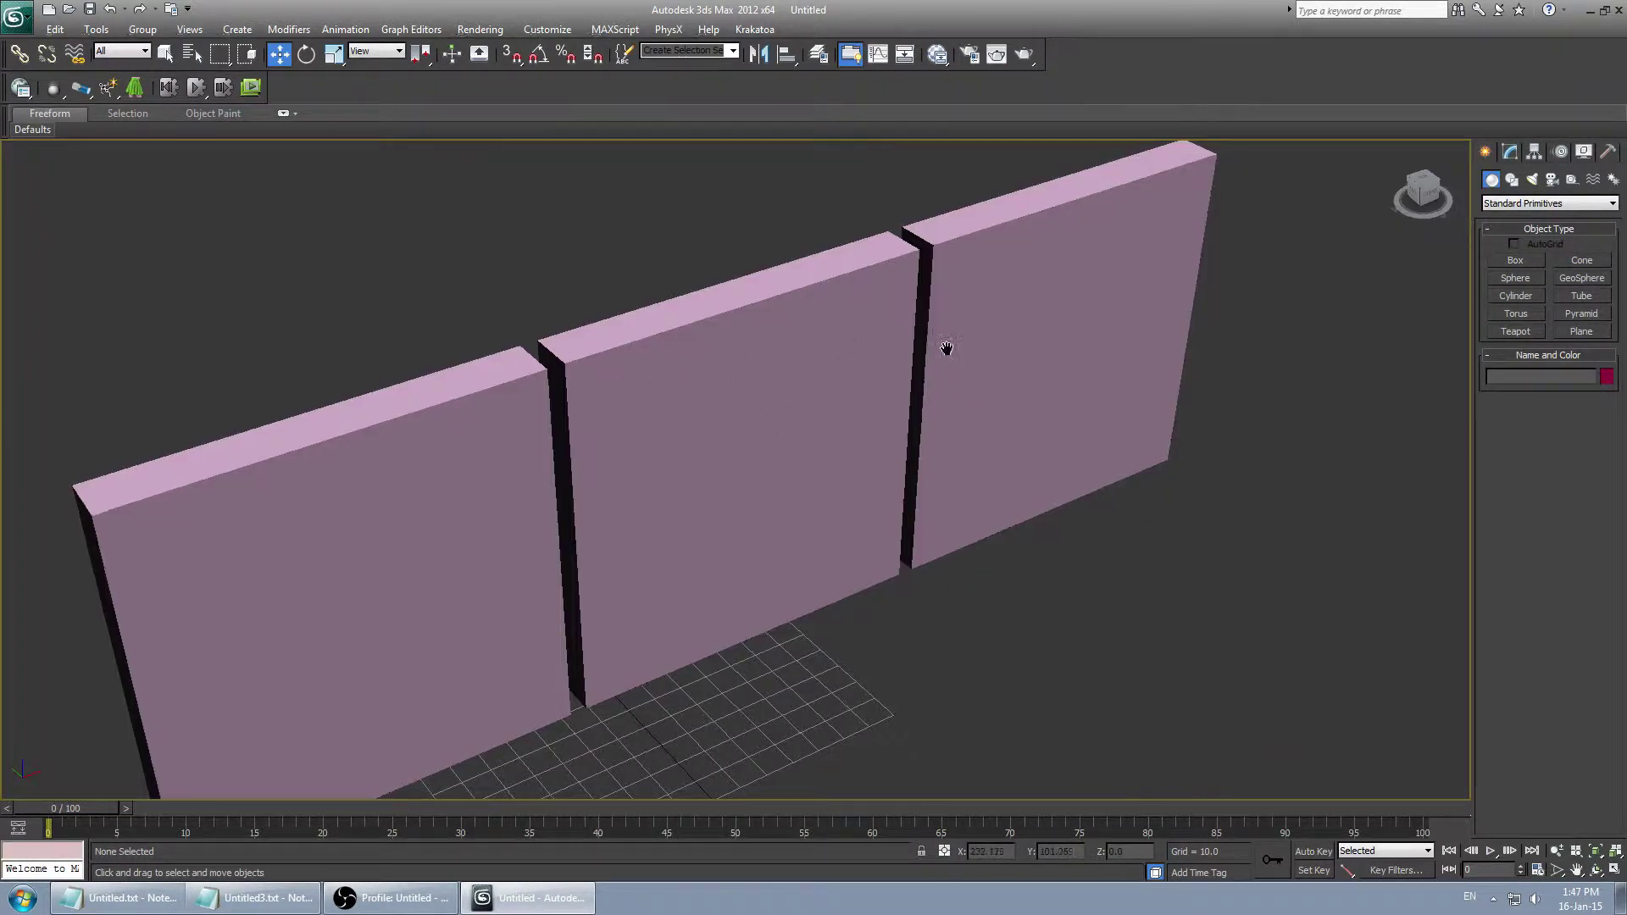
pyautogui.keyDown('alt'); pyautogui.moveTo(944, 348); pyautogui.dragTo(710, 424, button='middle'); pyautogui.keyUp('alt')
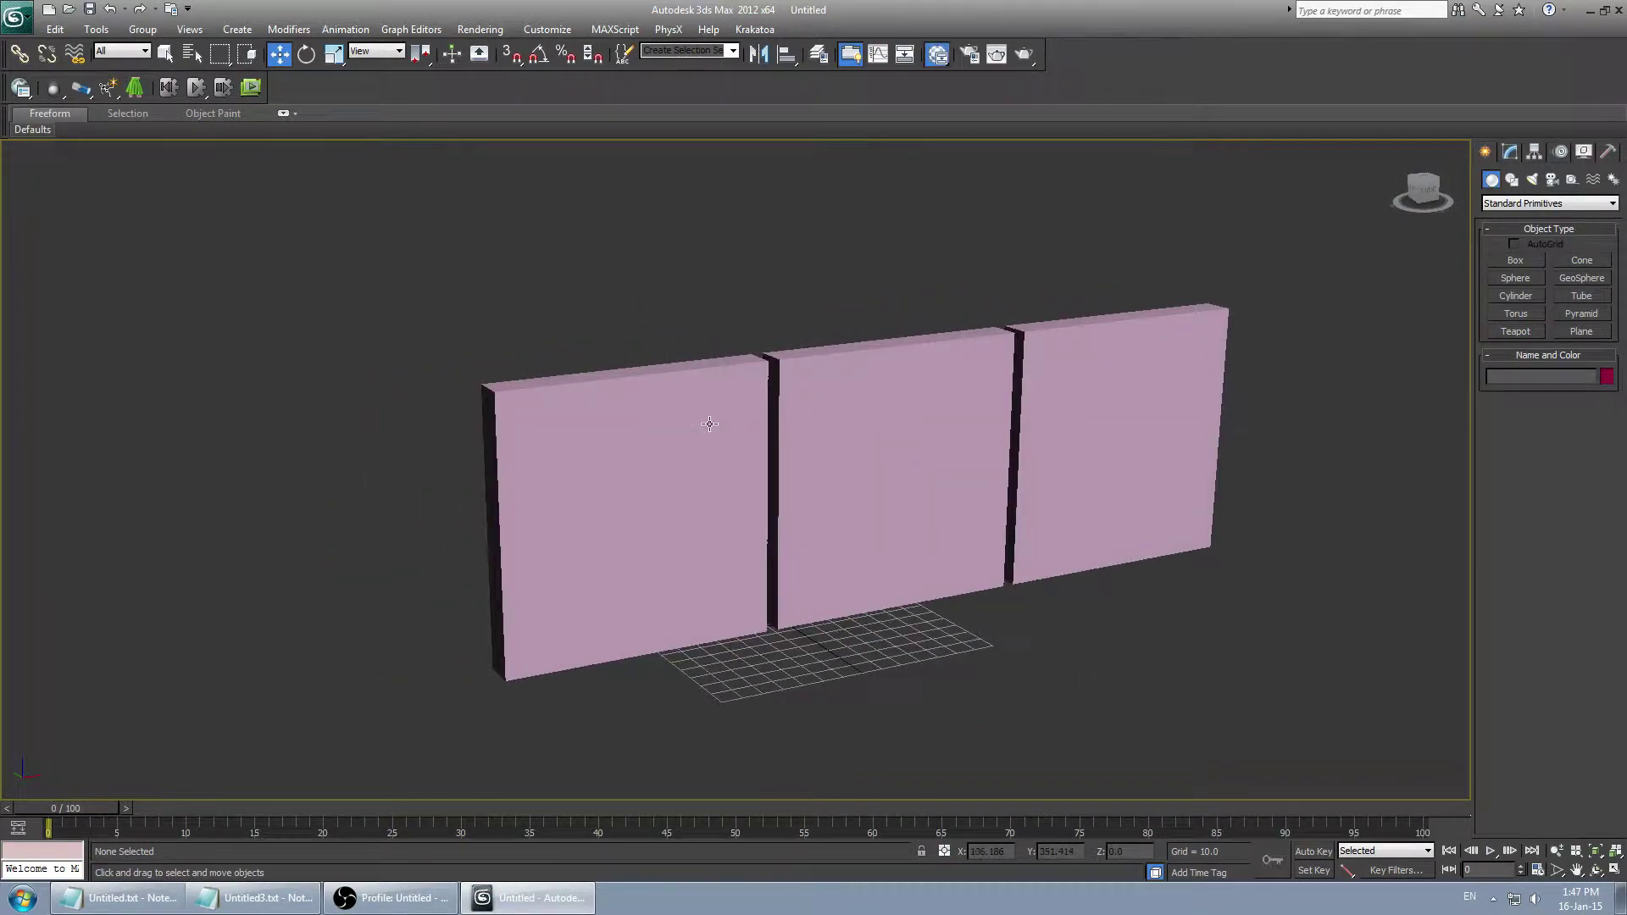
# Open the Material Editor and switch it to Compact mode.
pyautogui.press('m')
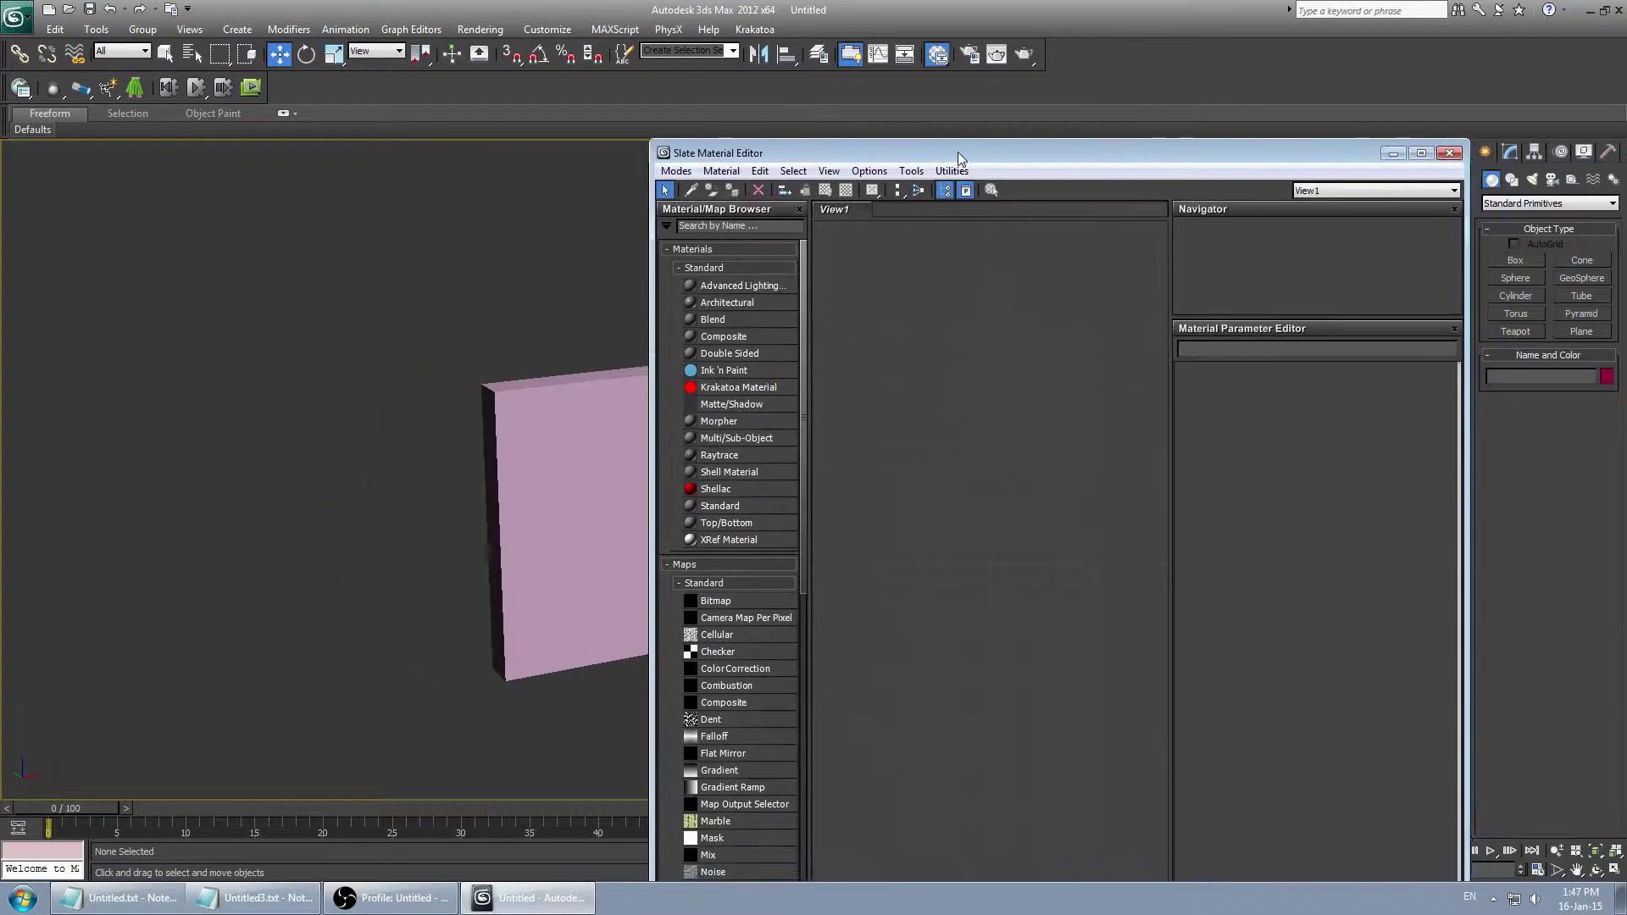
pyautogui.moveTo(958, 151); pyautogui.dragTo(928, 108)
pyautogui.doubleClick(928, 108)
pyautogui.click(1615, 9)
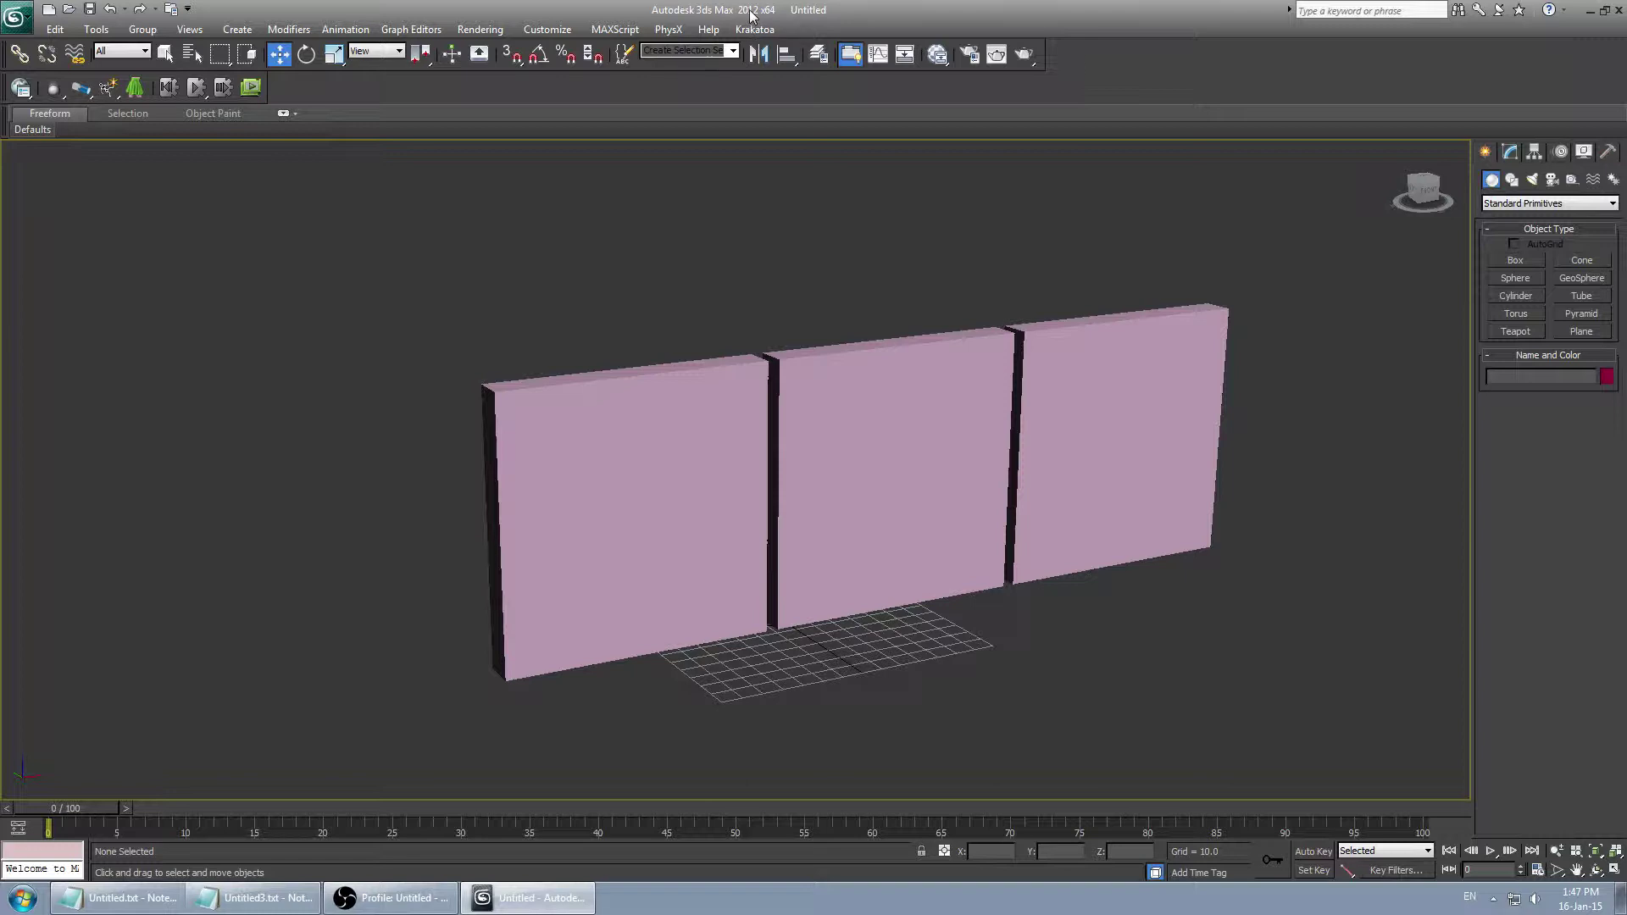
pyautogui.press('m')
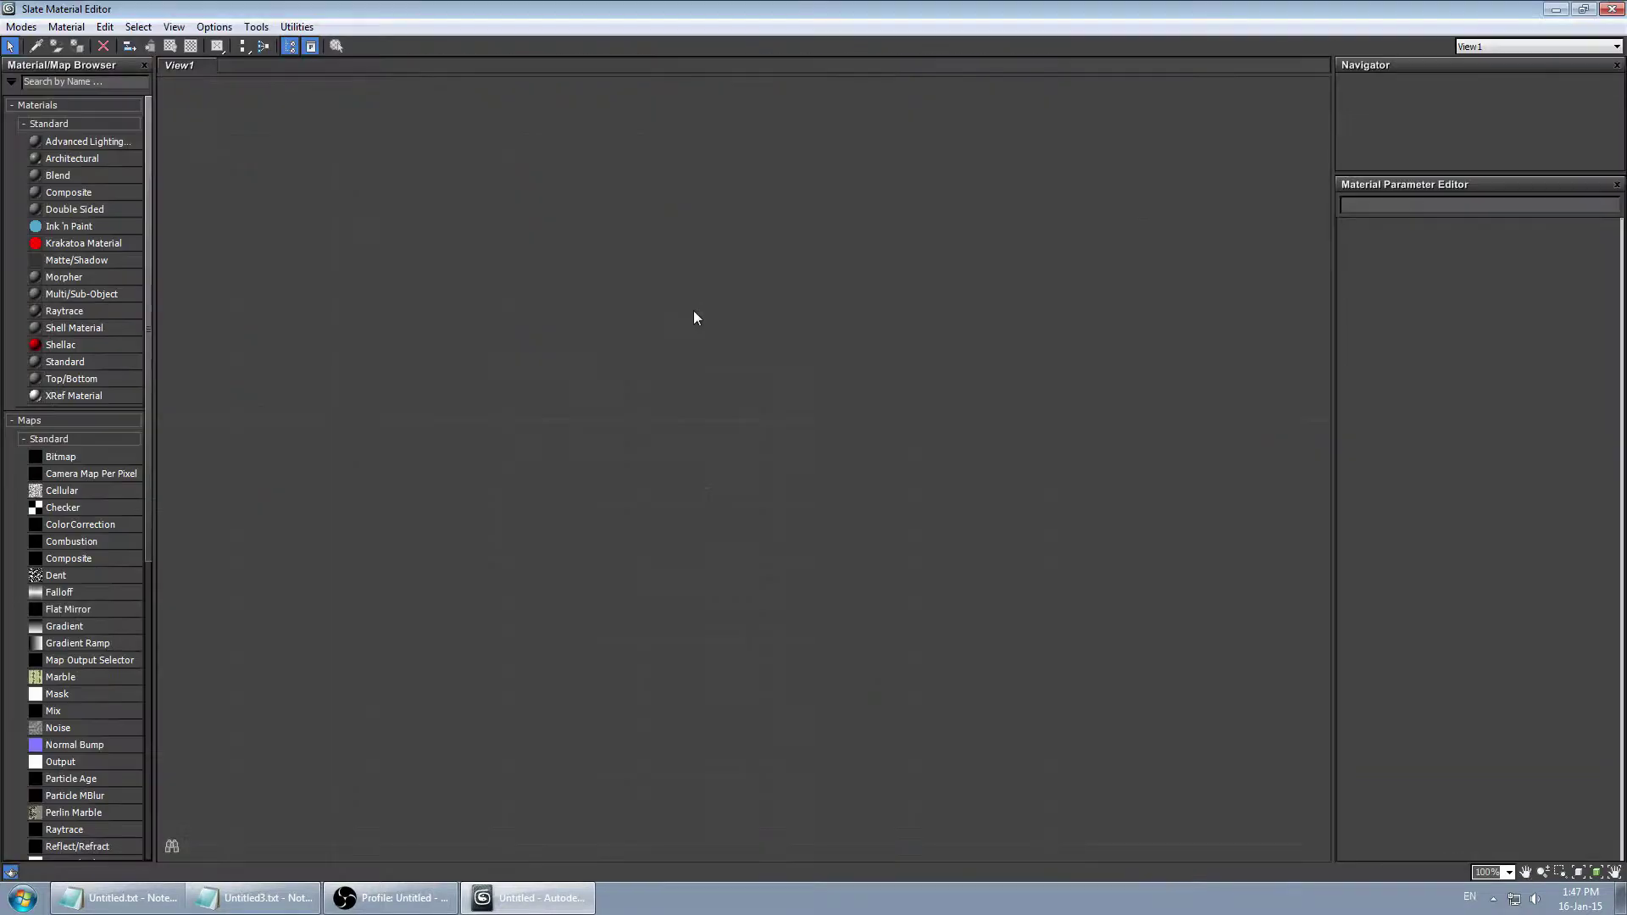
pyautogui.click(22, 28)
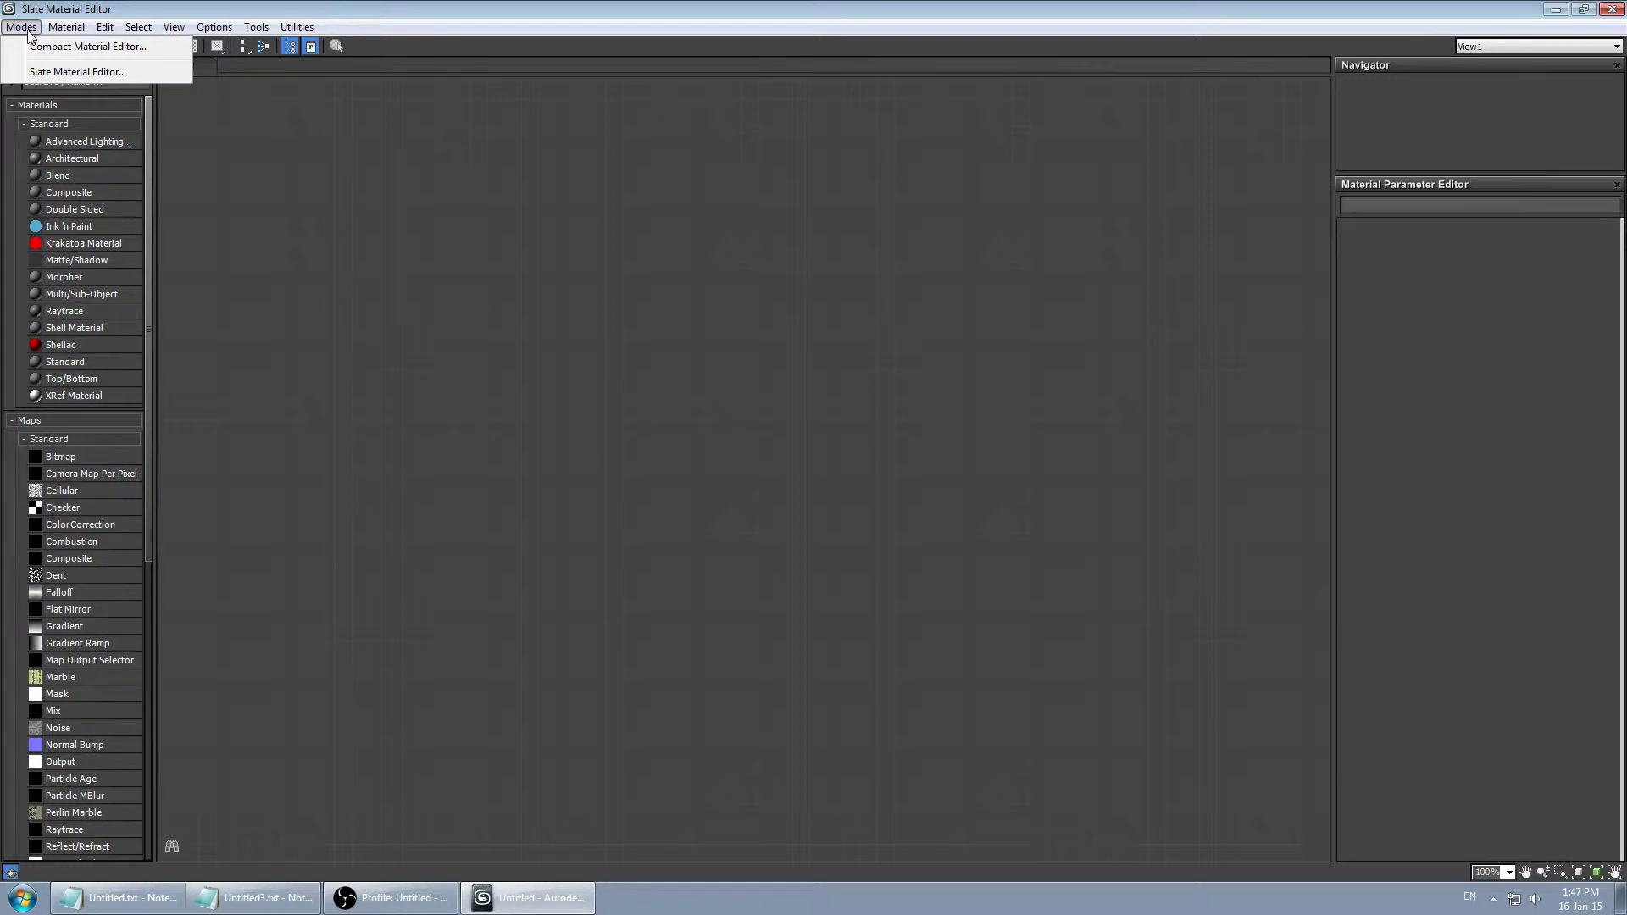
pyautogui.click(74, 49)
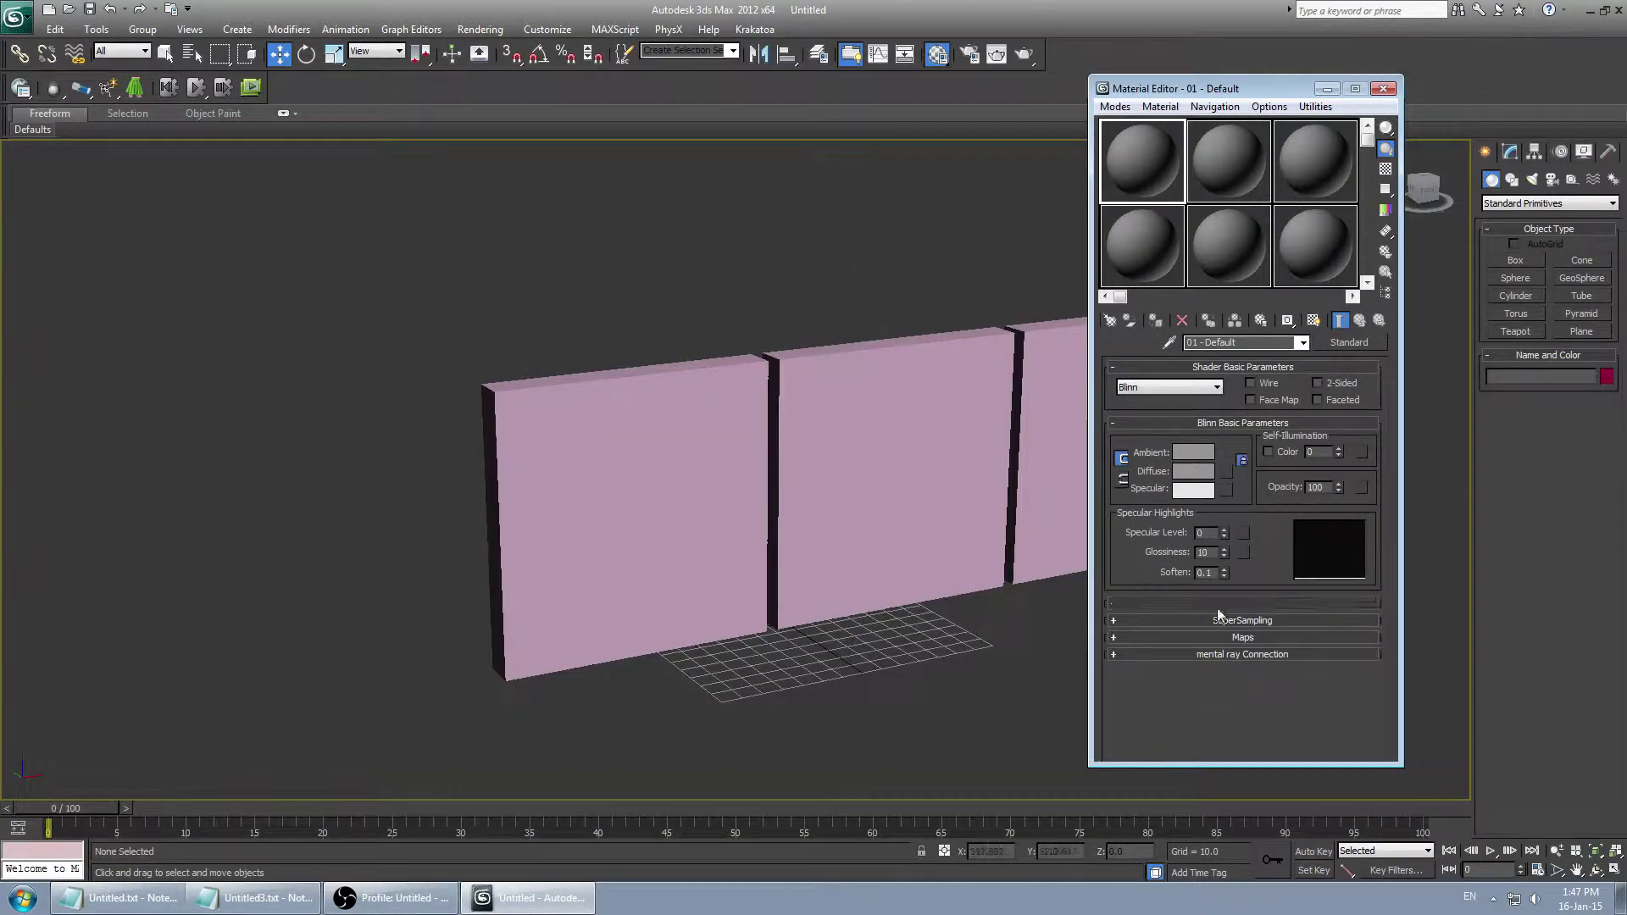
# Examine several sample material slots and the available editor modes in the Compact Material Editor.
pyautogui.click(1227, 137)
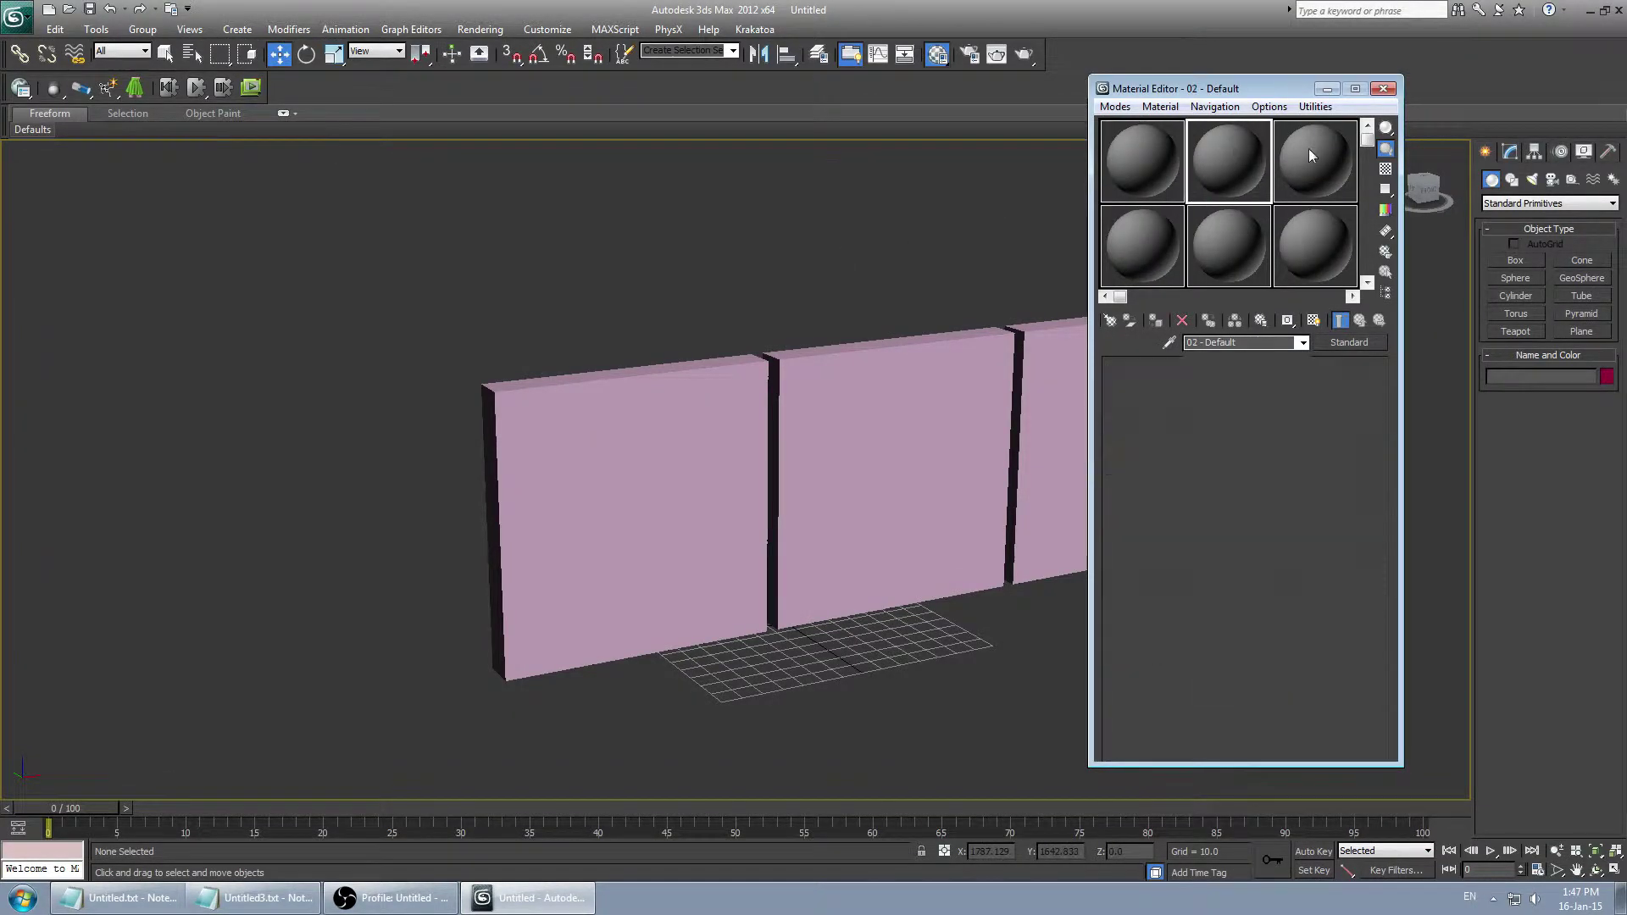
pyautogui.click(1308, 226)
pyautogui.click(1222, 231)
pyautogui.click(1135, 236)
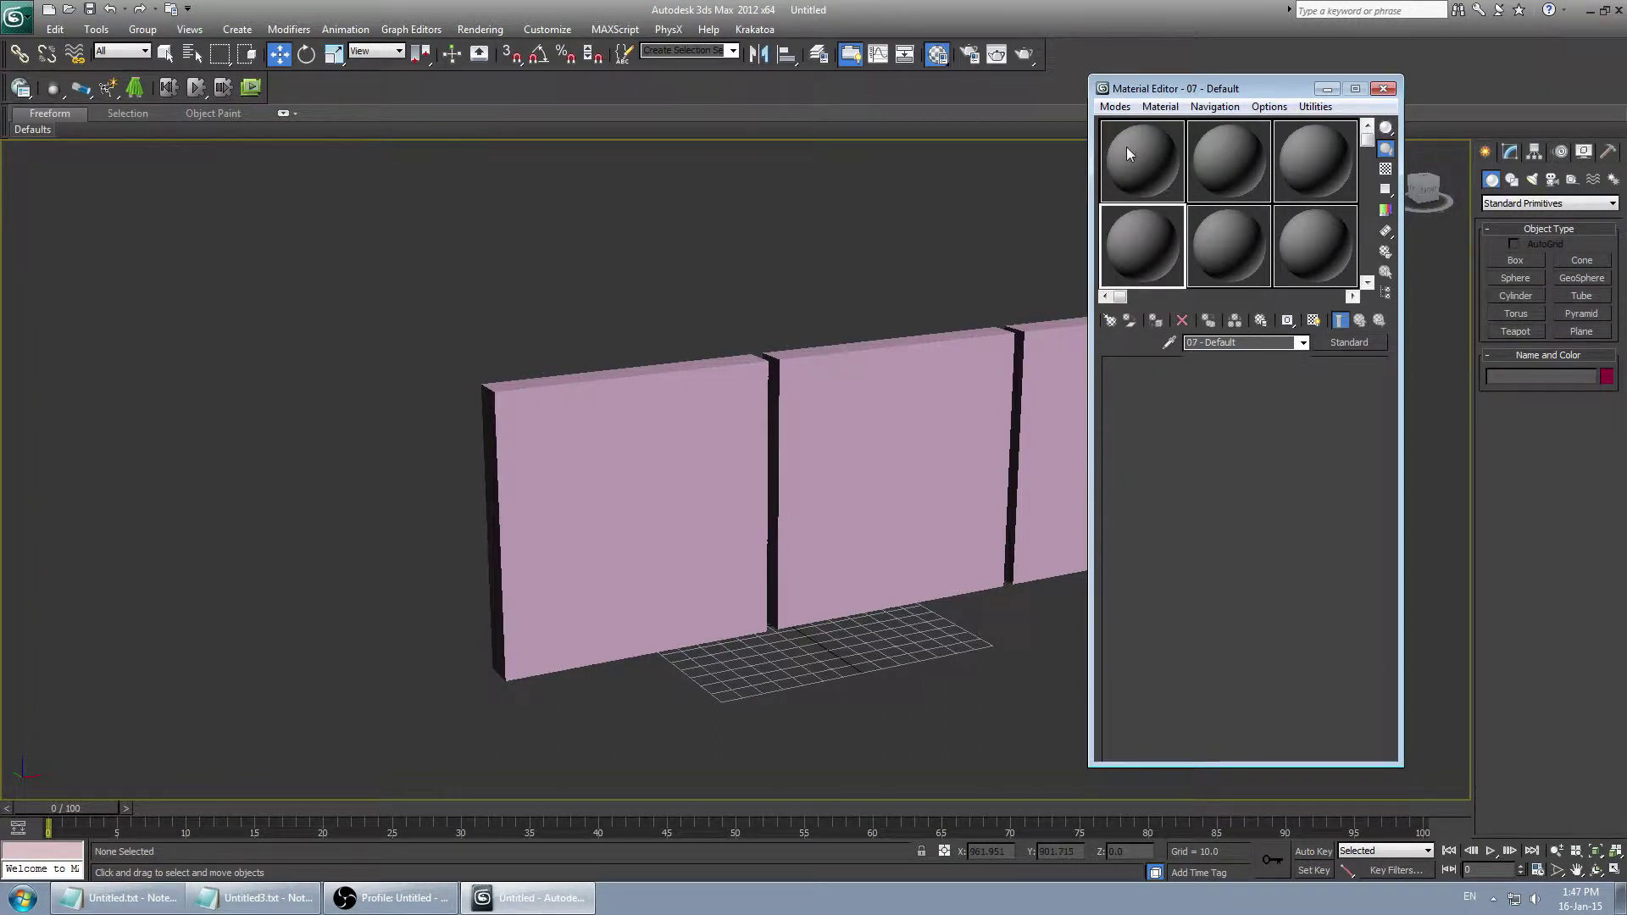
pyautogui.click(1127, 149)
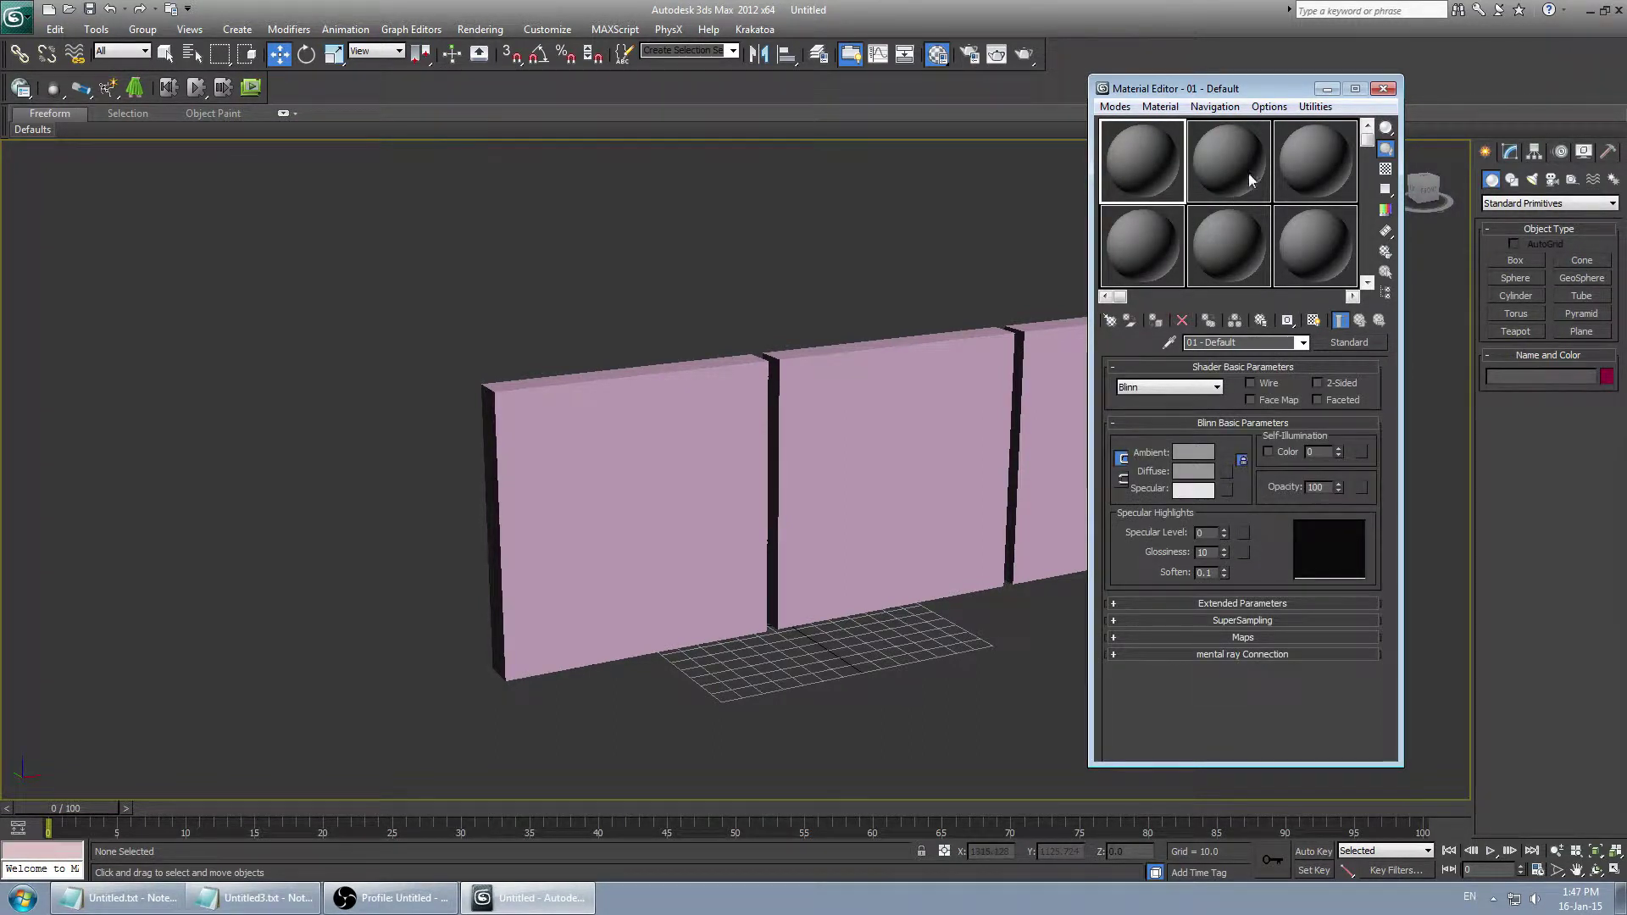
pyautogui.click(1385, 90)
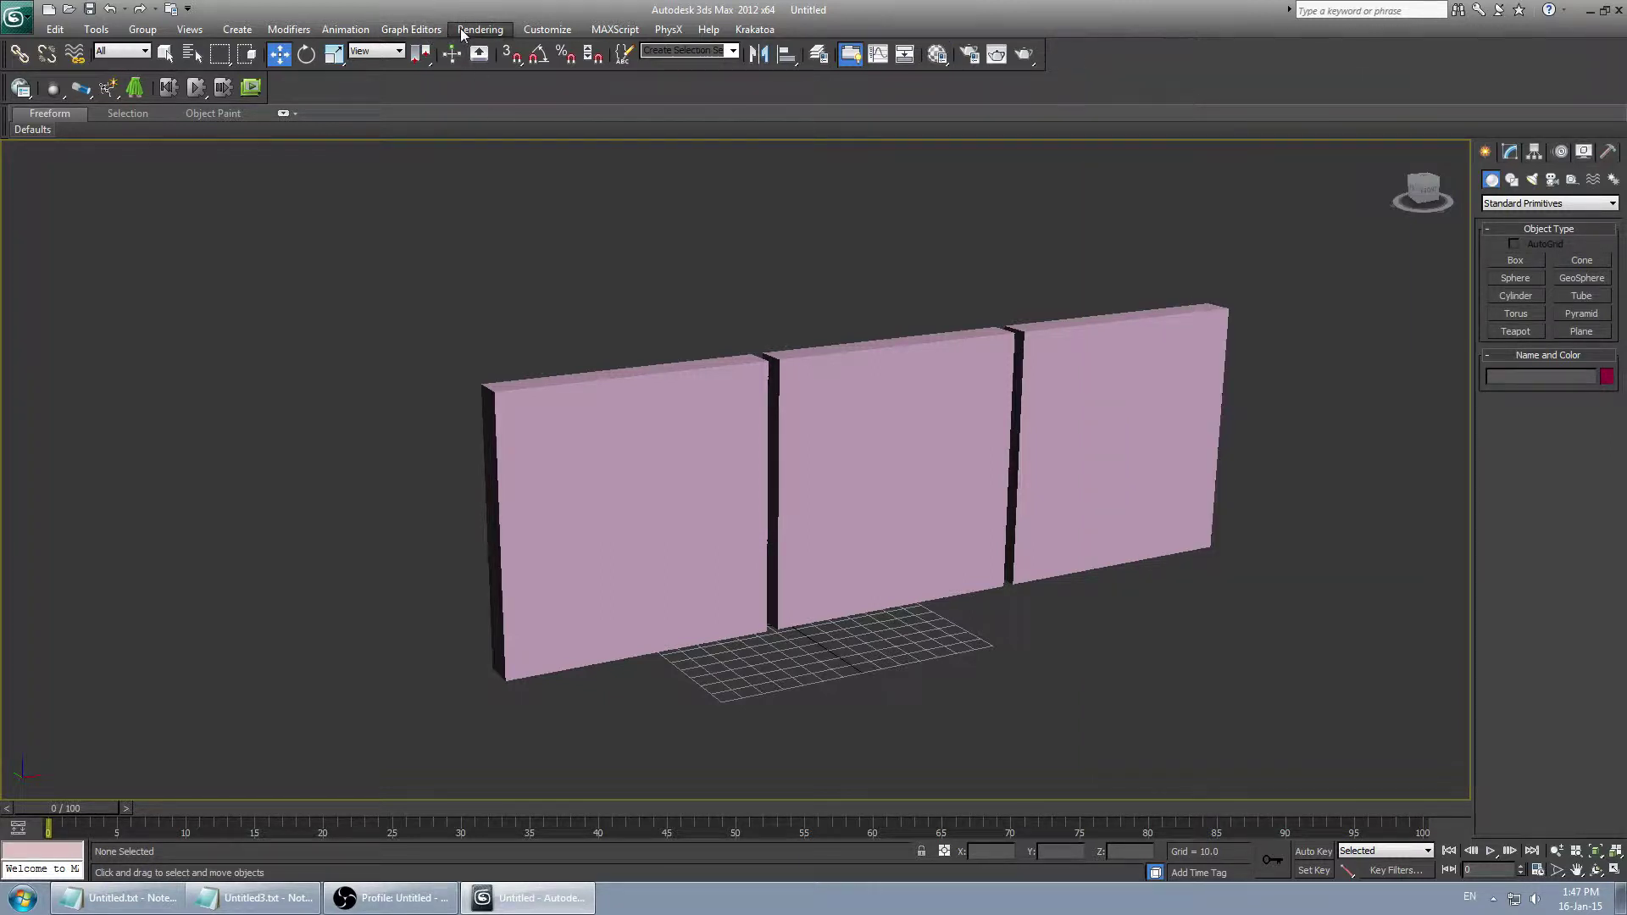
pyautogui.press('m')
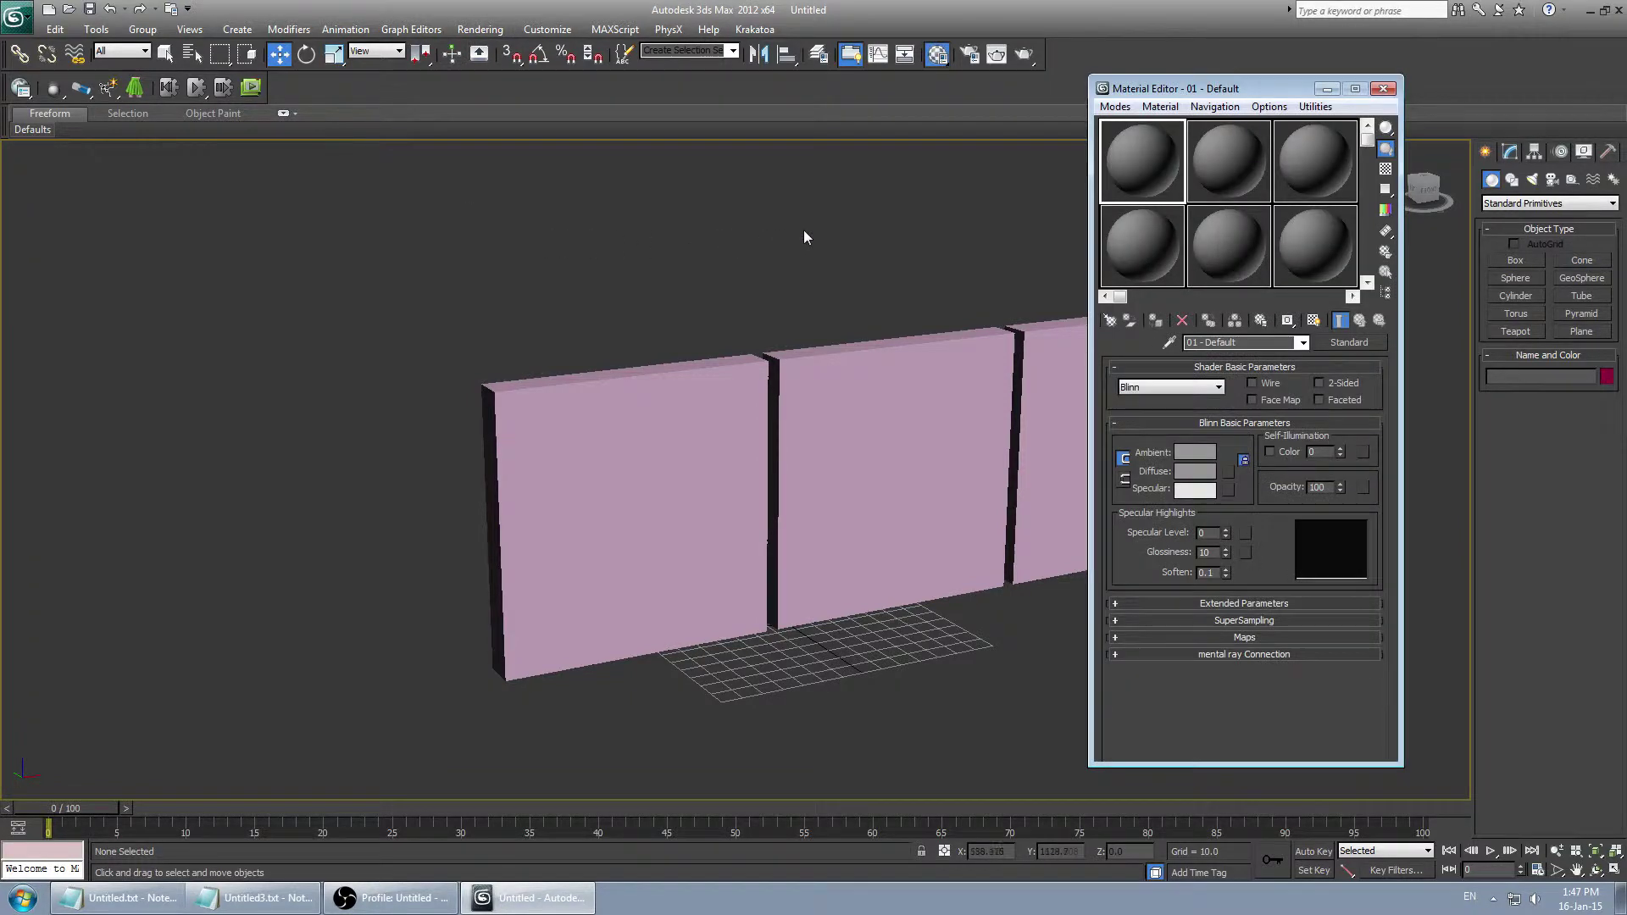
pyautogui.click(1115, 107)
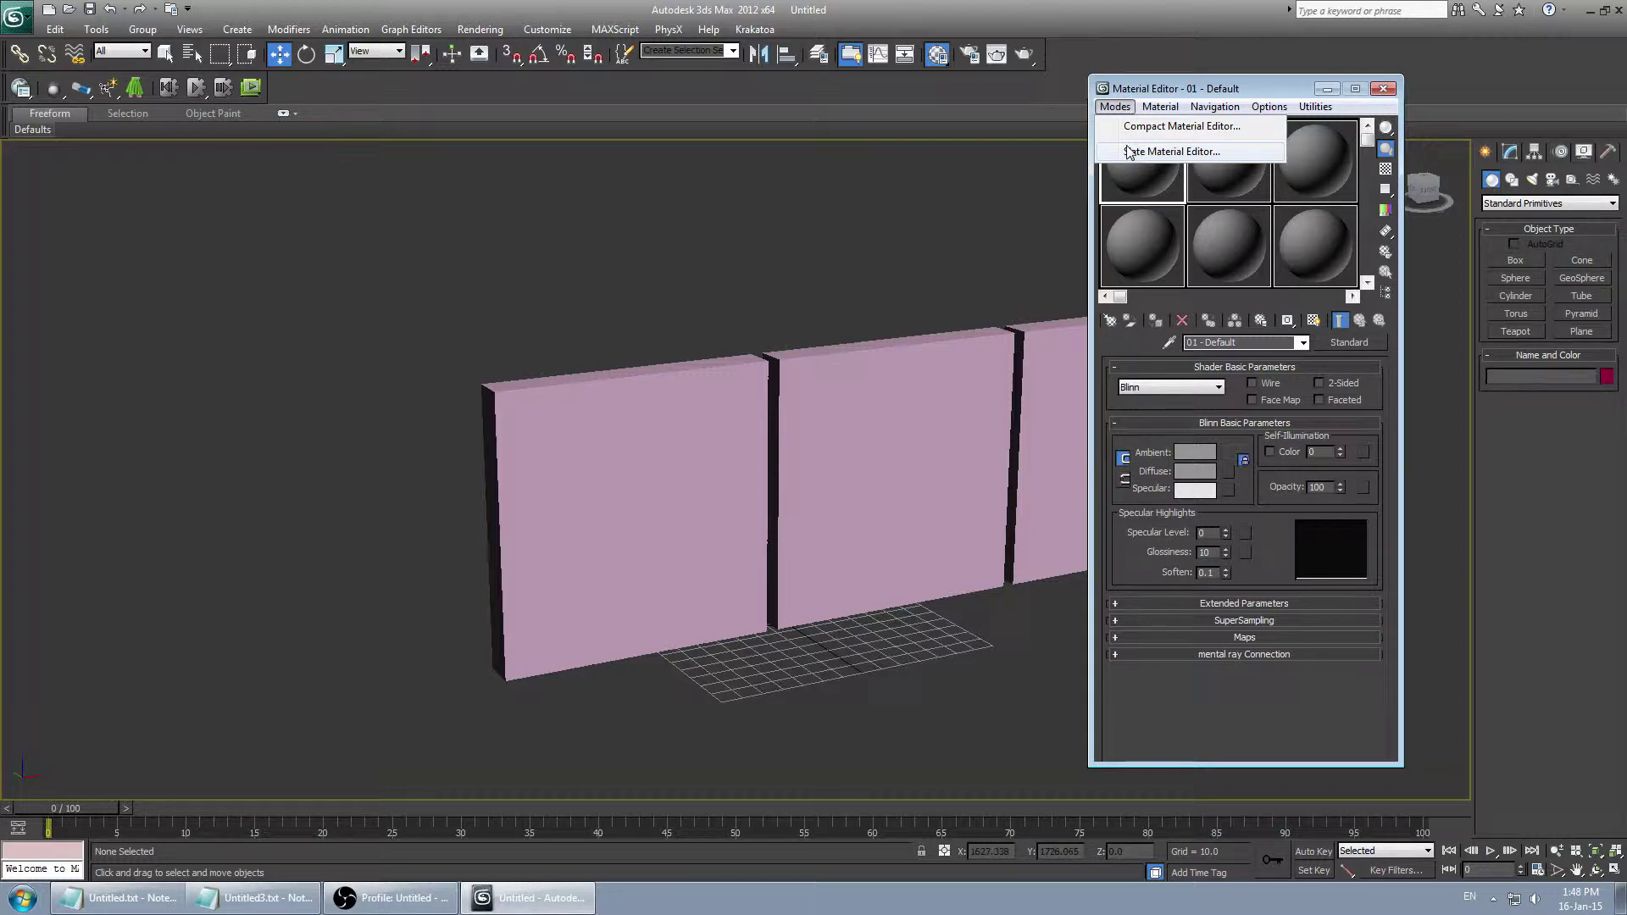
pyautogui.click(1138, 217)
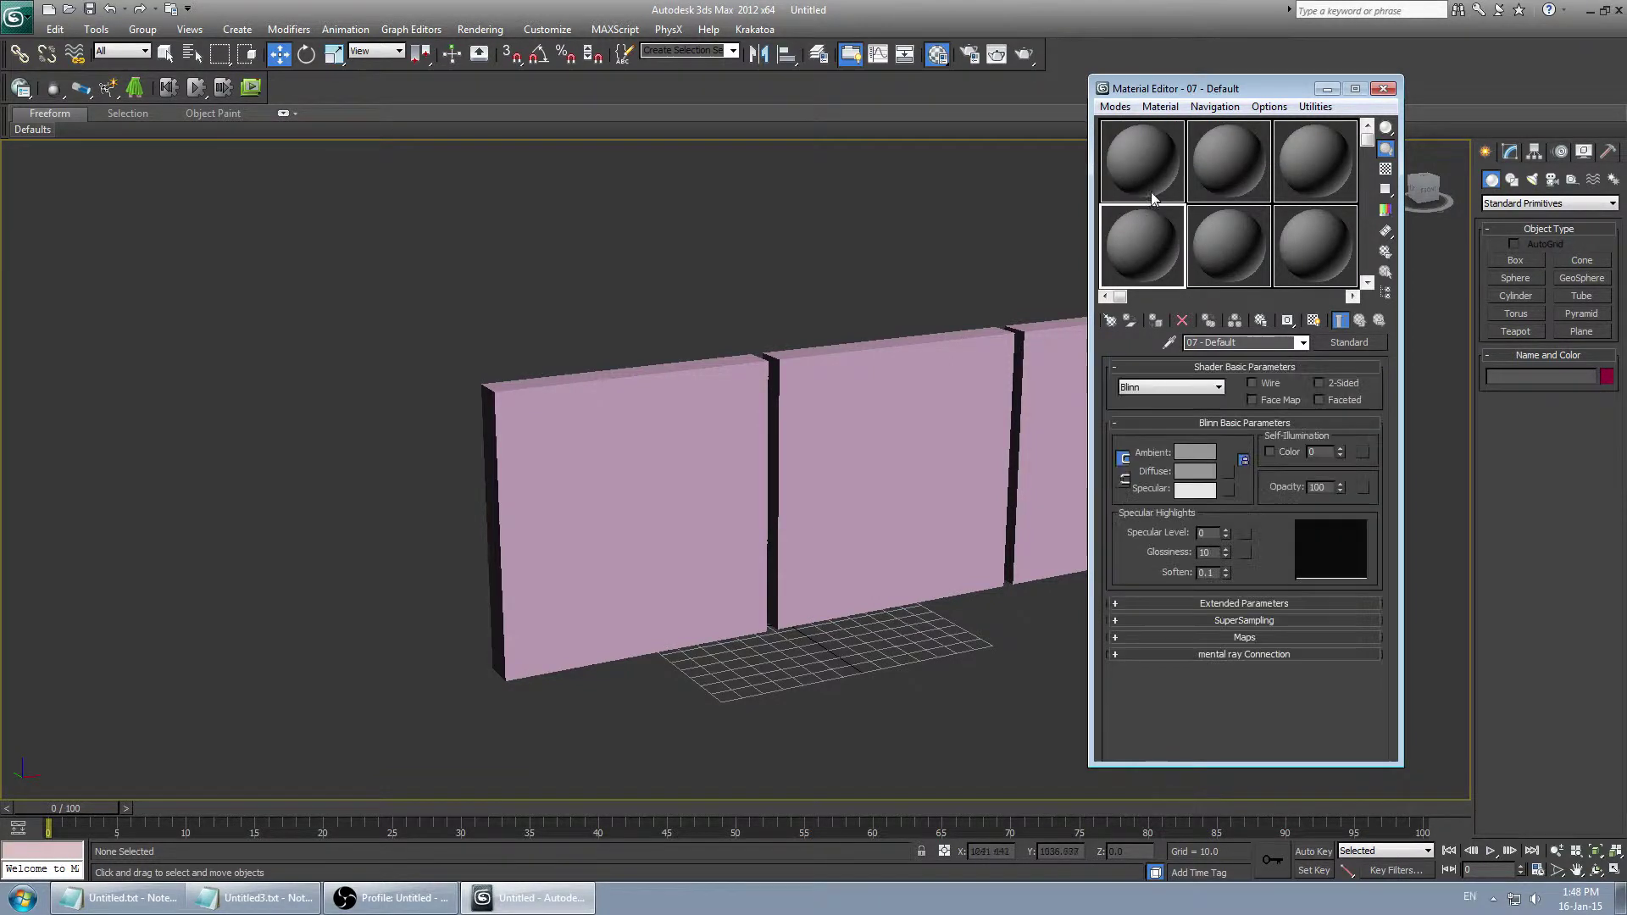
pyautogui.click(1149, 161)
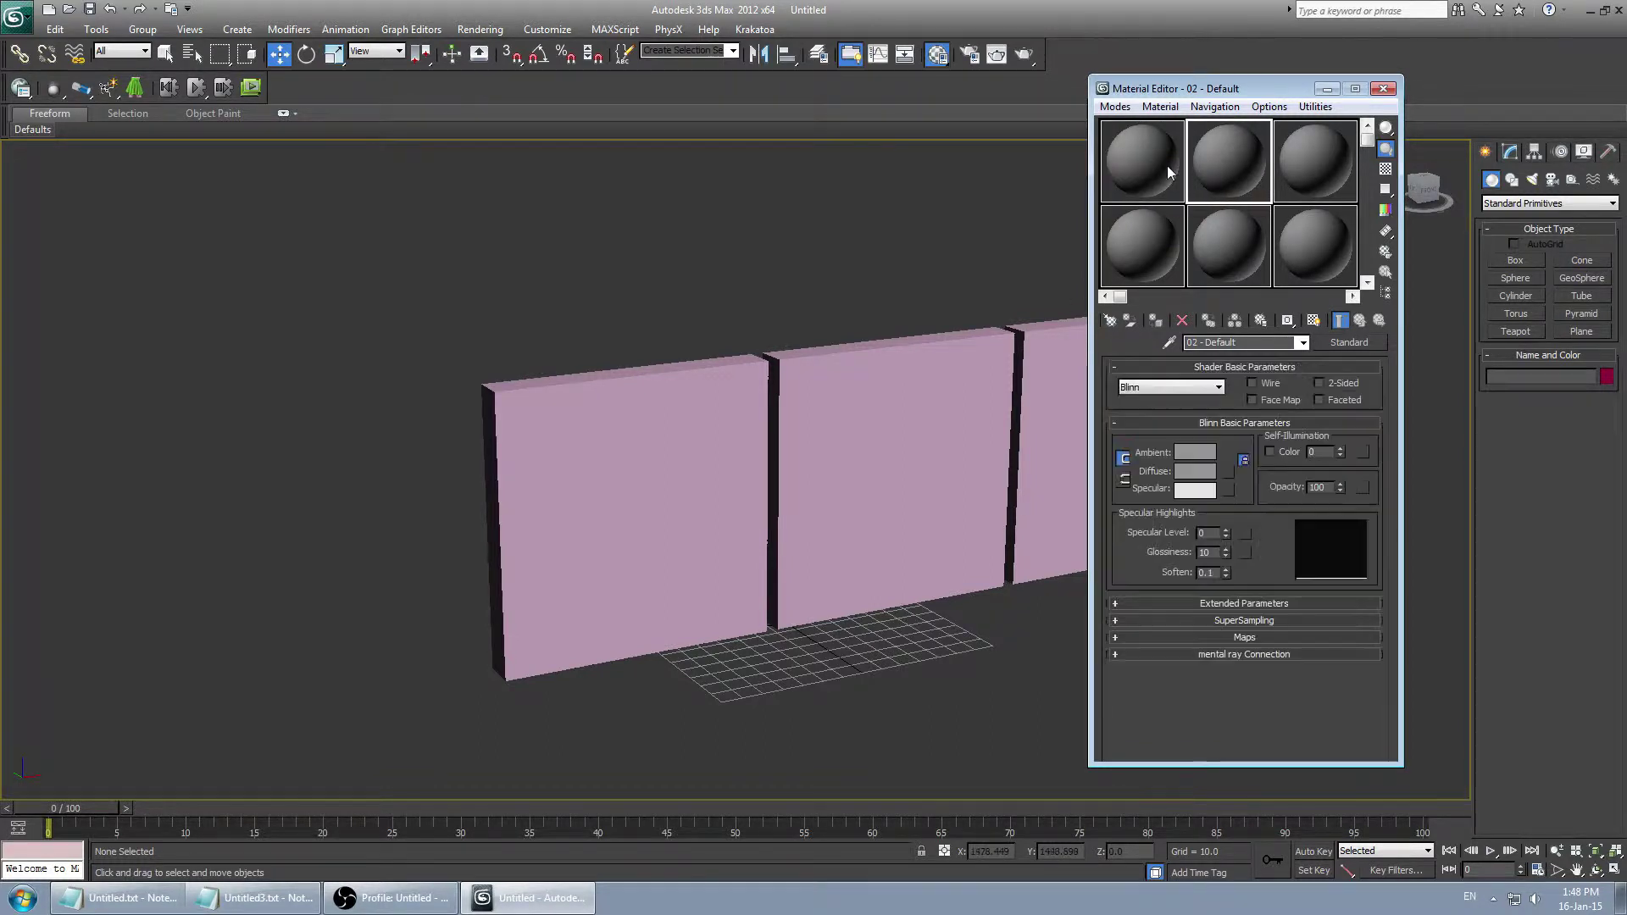
pyautogui.click(1113, 107)
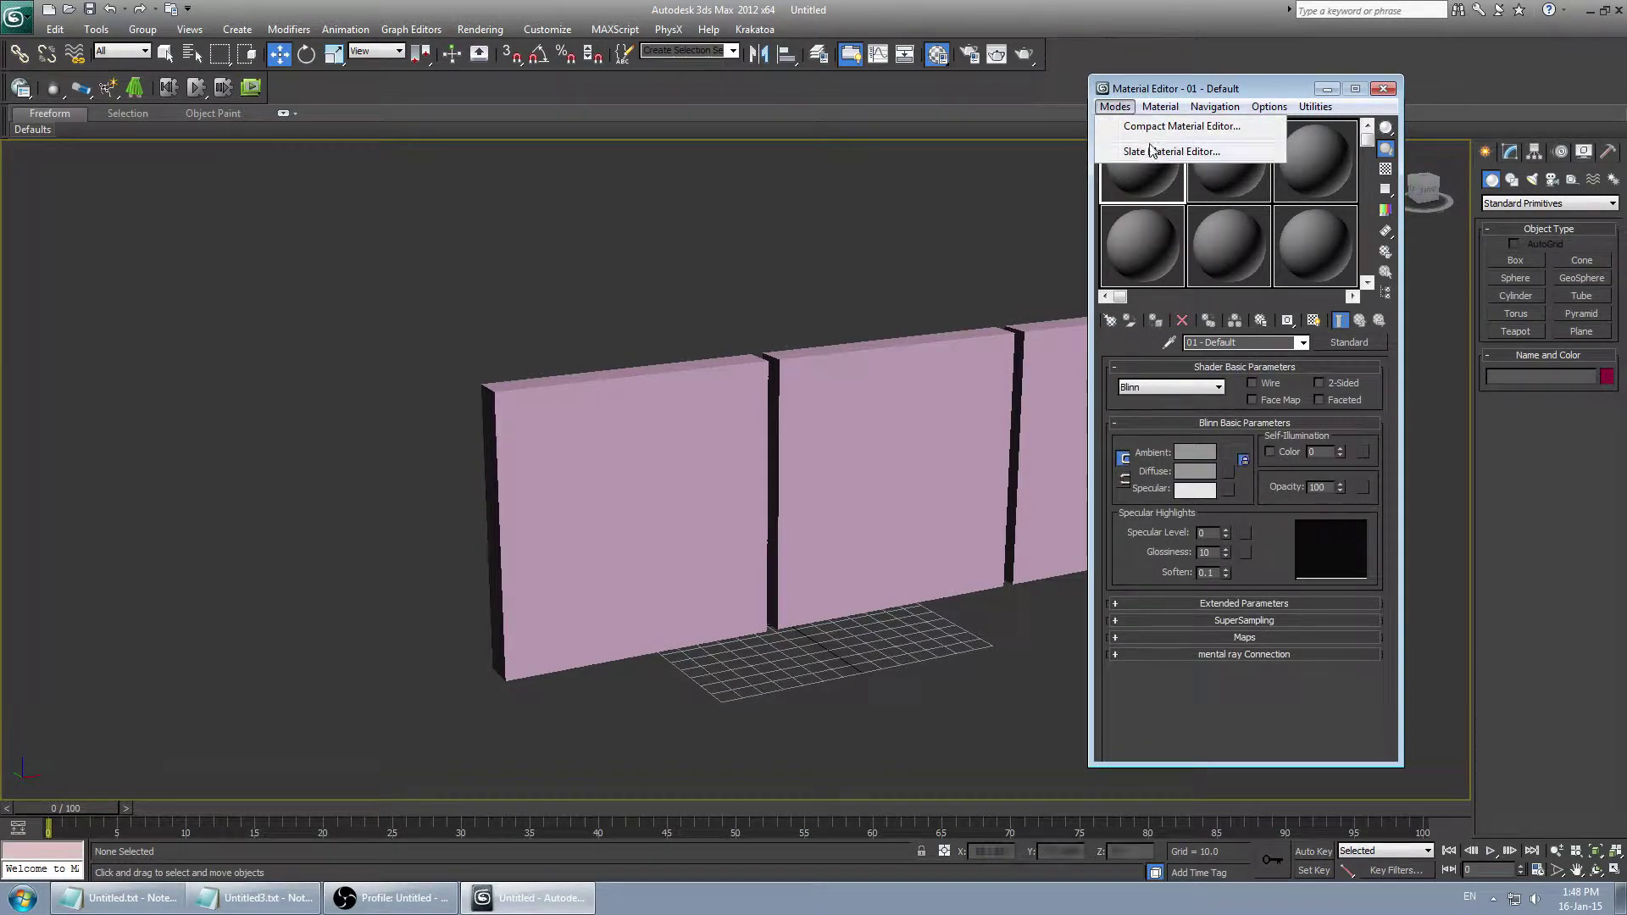
pyautogui.click(1151, 123)
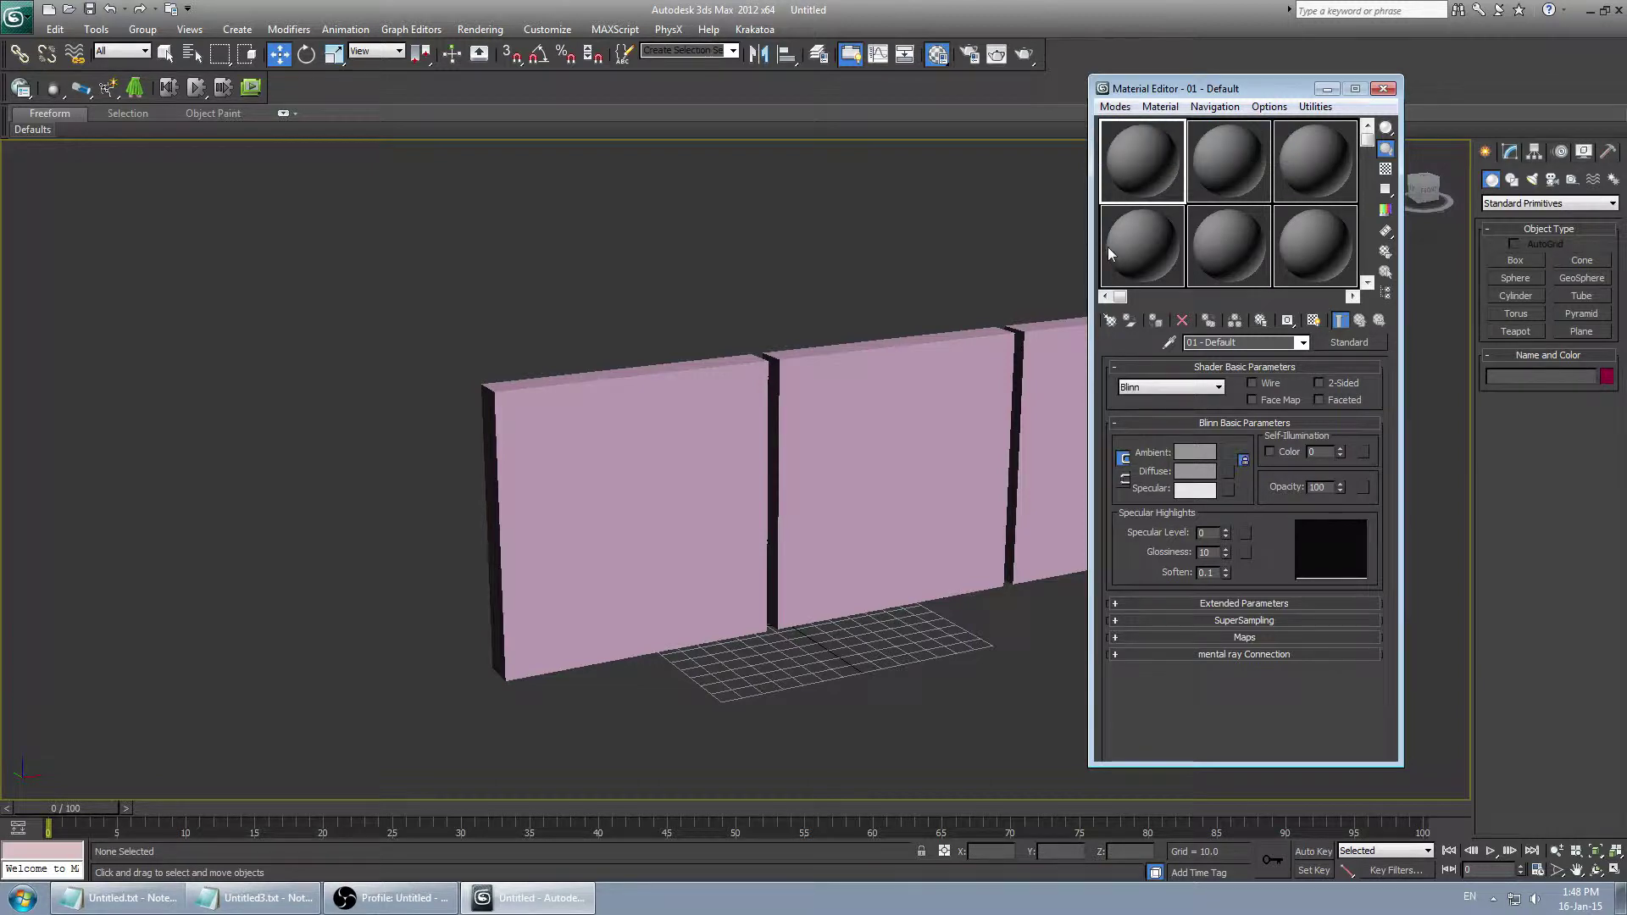
# Switch the Material Editor to Slate mode and restore its window from full-screen size.
pyautogui.click(1114, 107)
pyautogui.click(1155, 143)
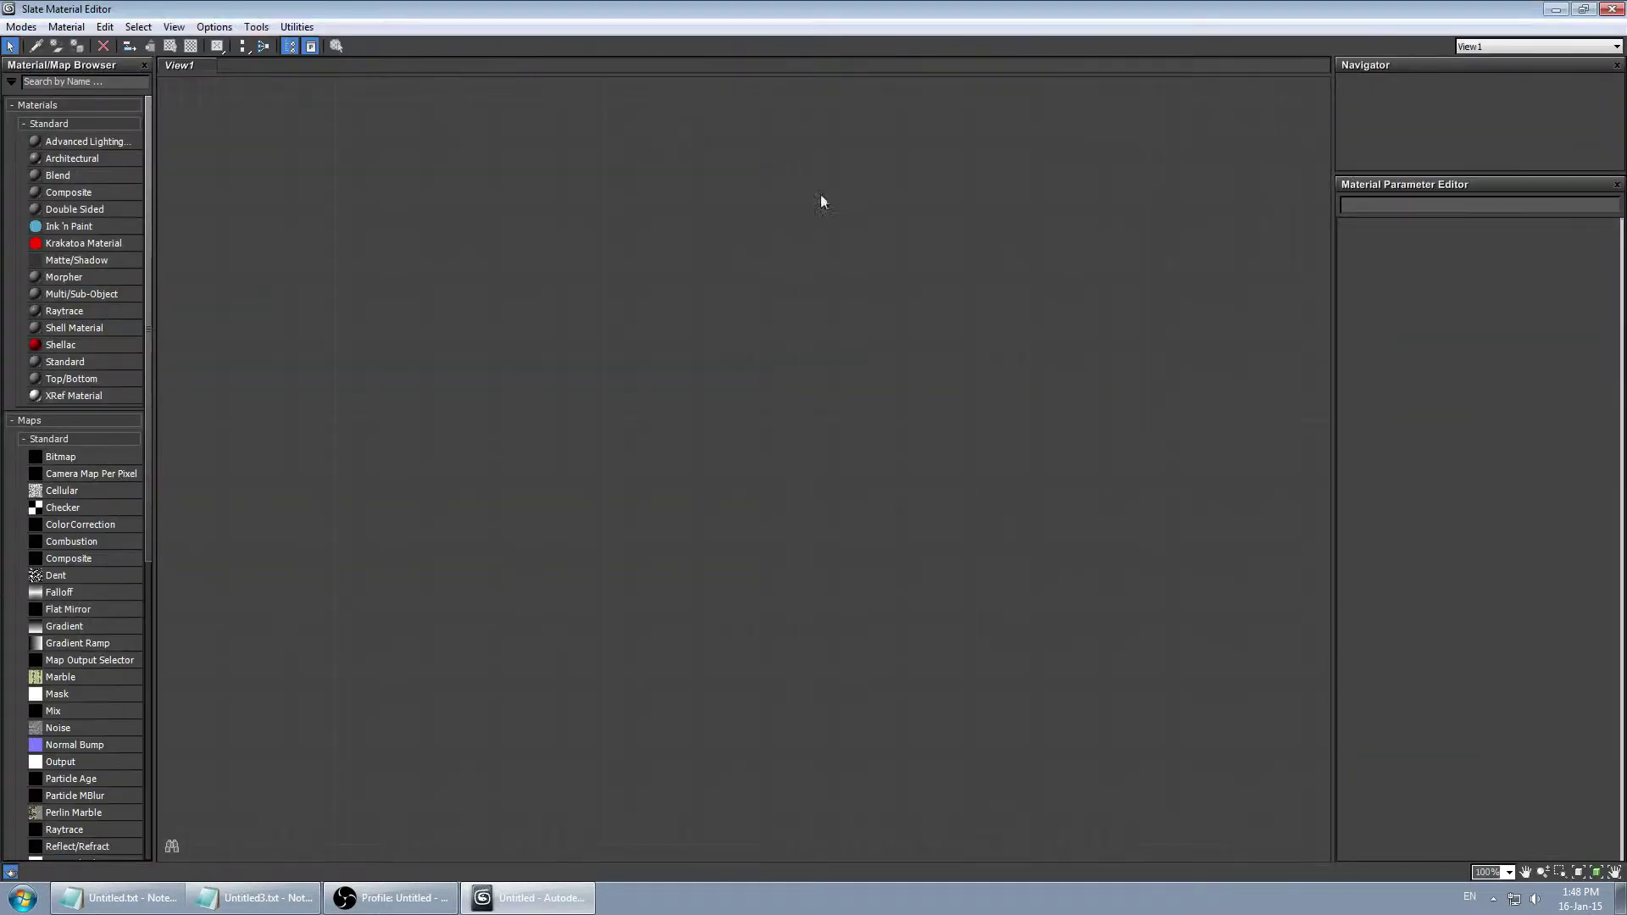
pyautogui.click(1583, 8)
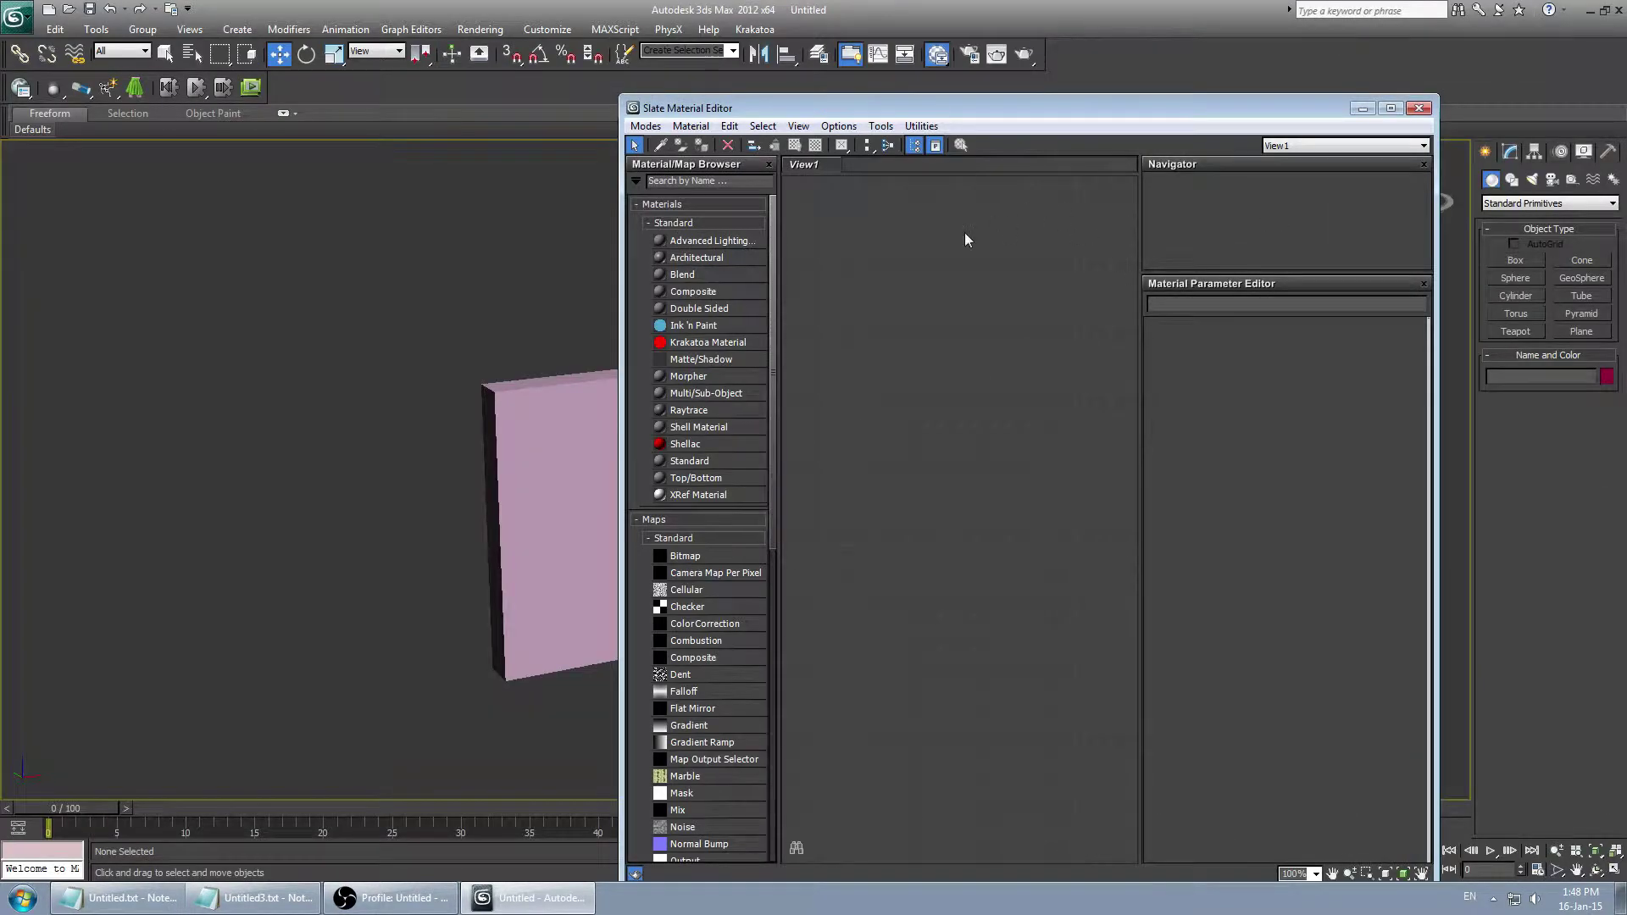
# Add a Standard material node to the empty Slate view and open its parameters for editing.
pyautogui.rightClick(961, 246)
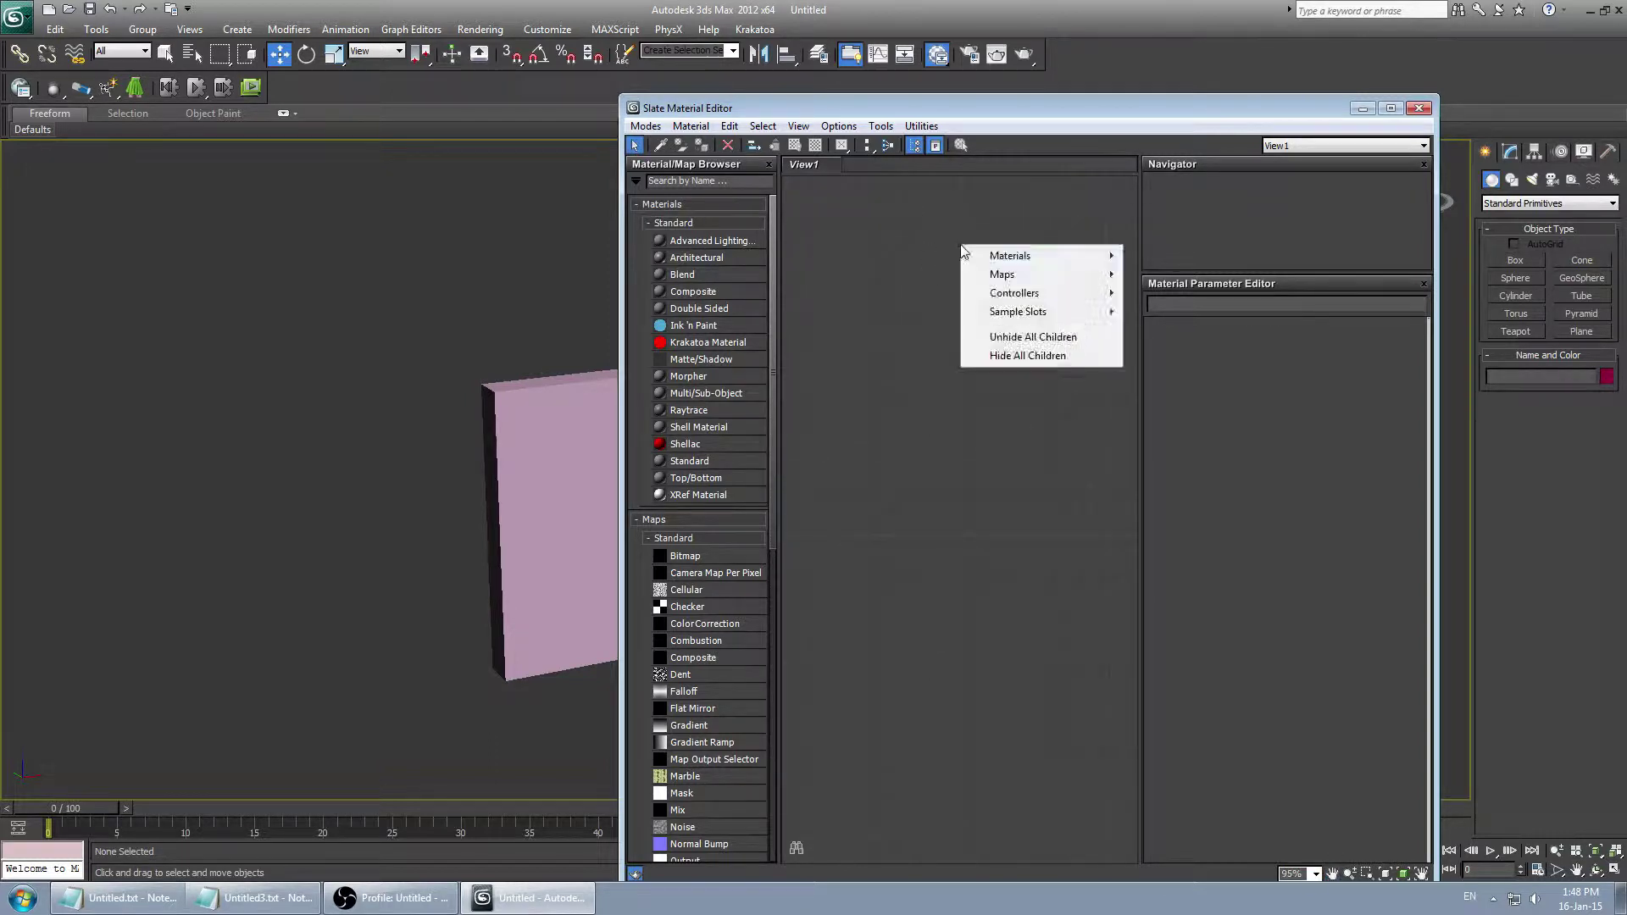
pyautogui.rightClick(934, 227)
pyautogui.rightClick(934, 227)
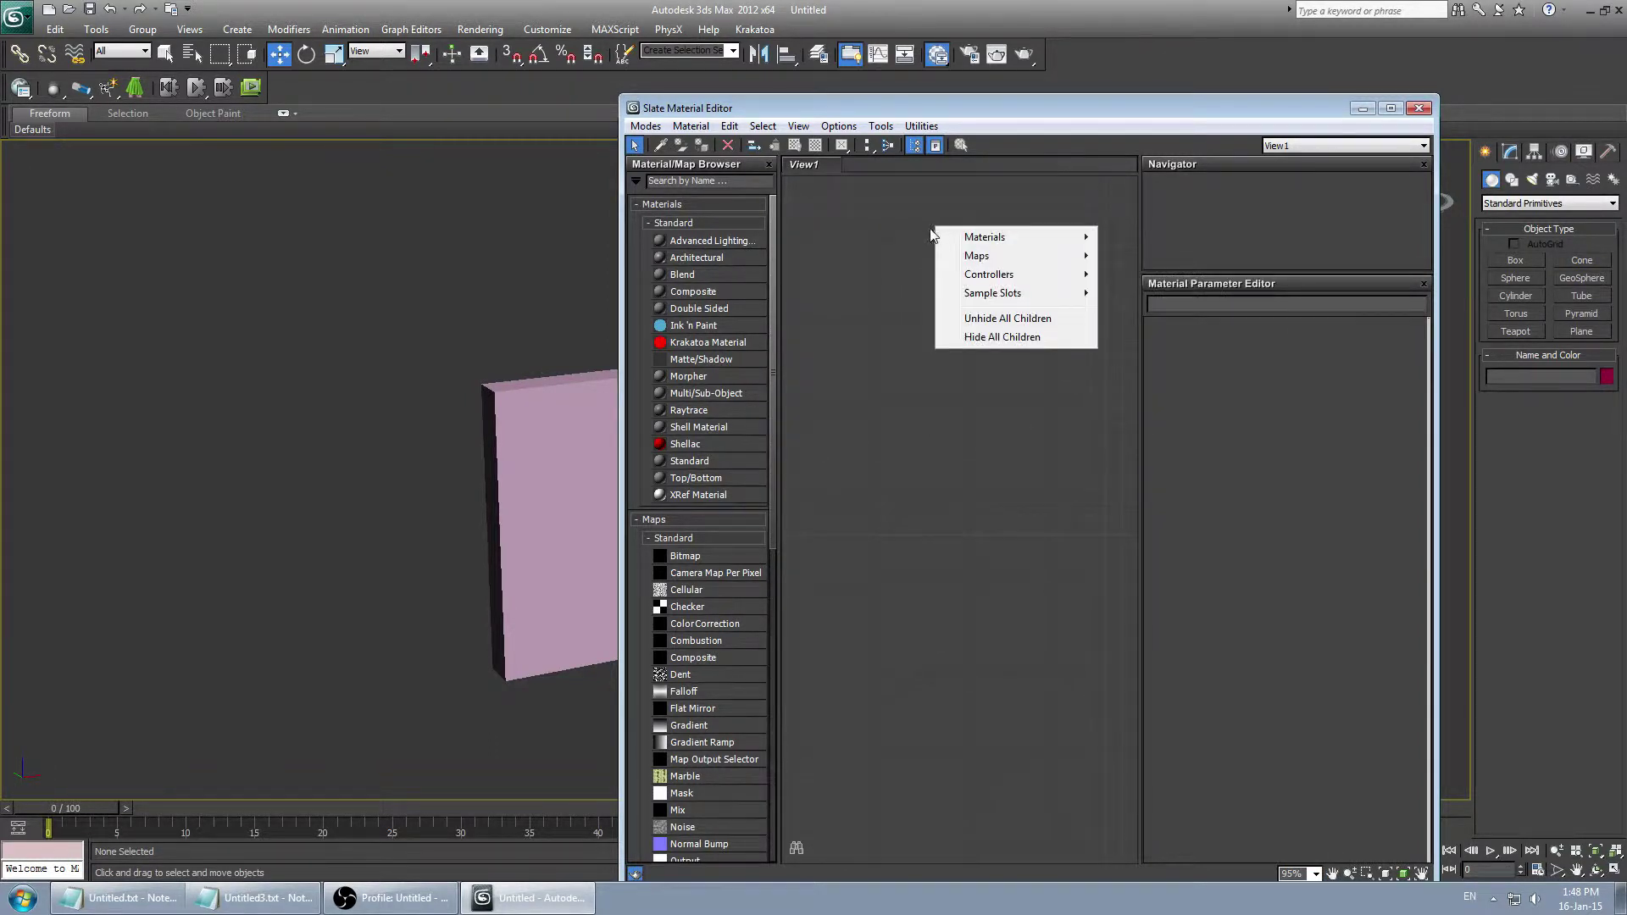
pyautogui.rightClick(1003, 223)
pyautogui.moveTo(1051, 235)
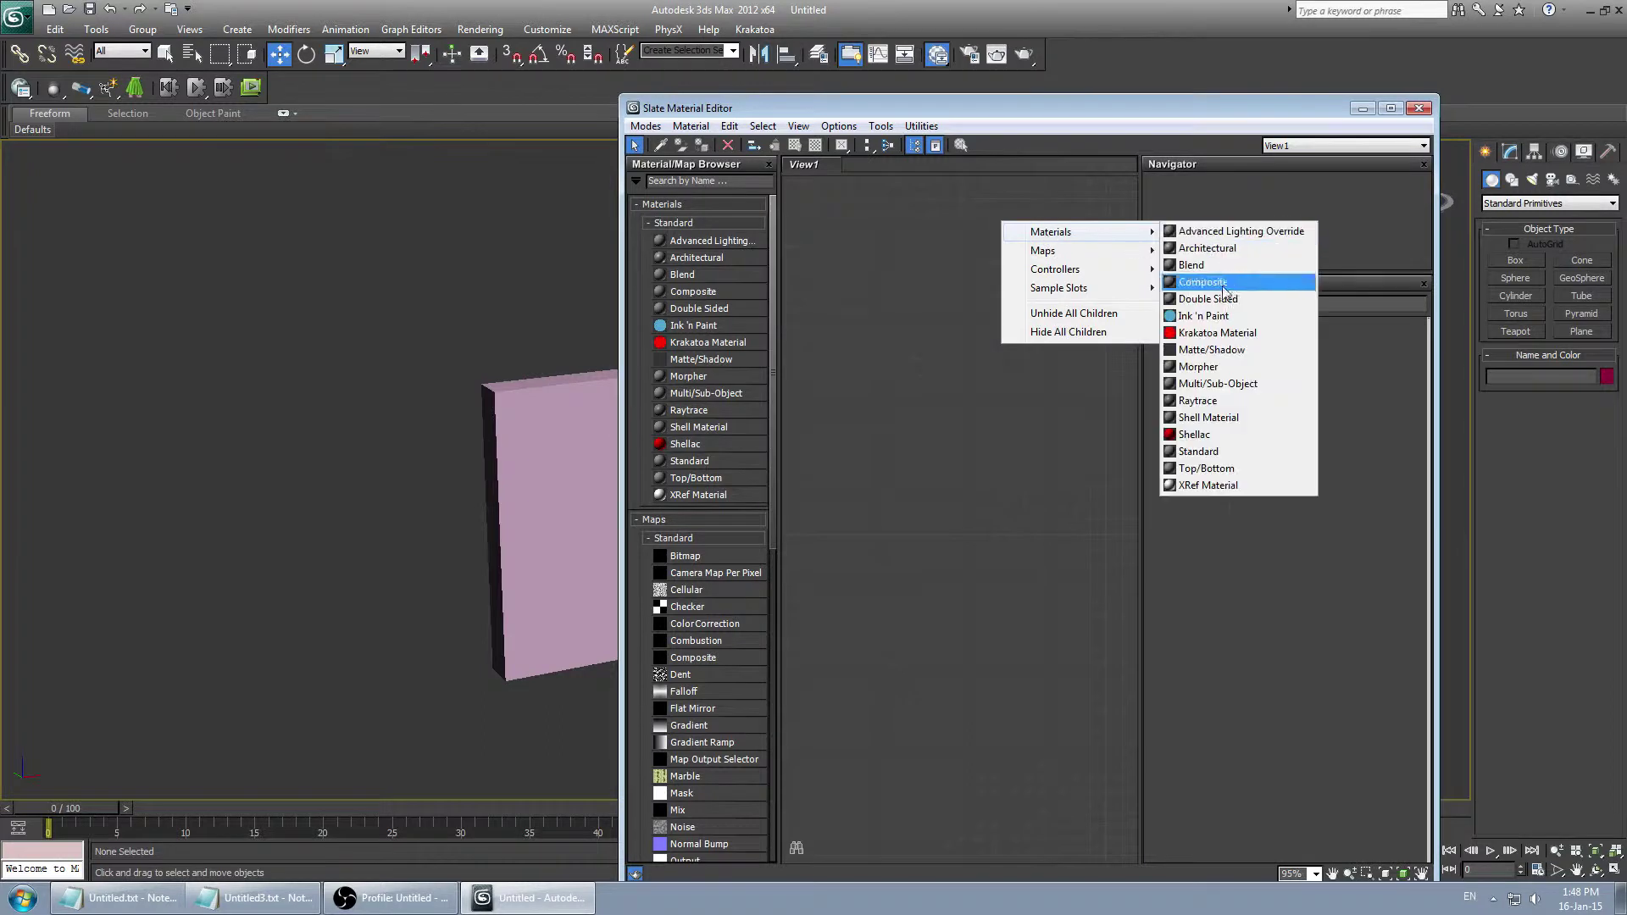
pyautogui.click(1200, 451)
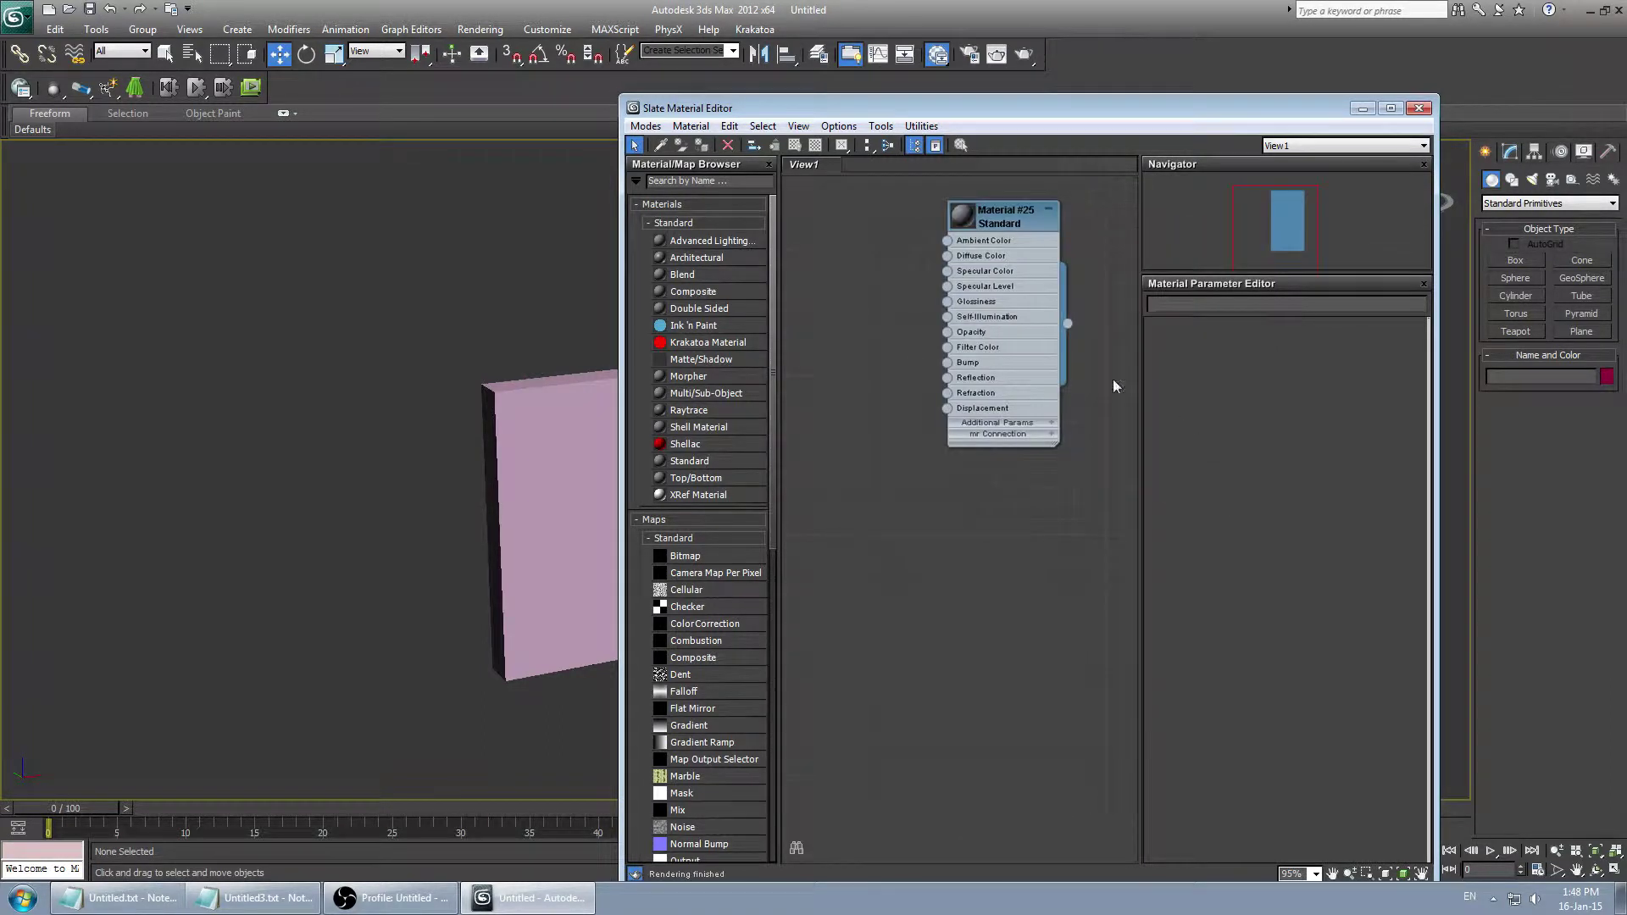
pyautogui.doubleClick(1003, 226)
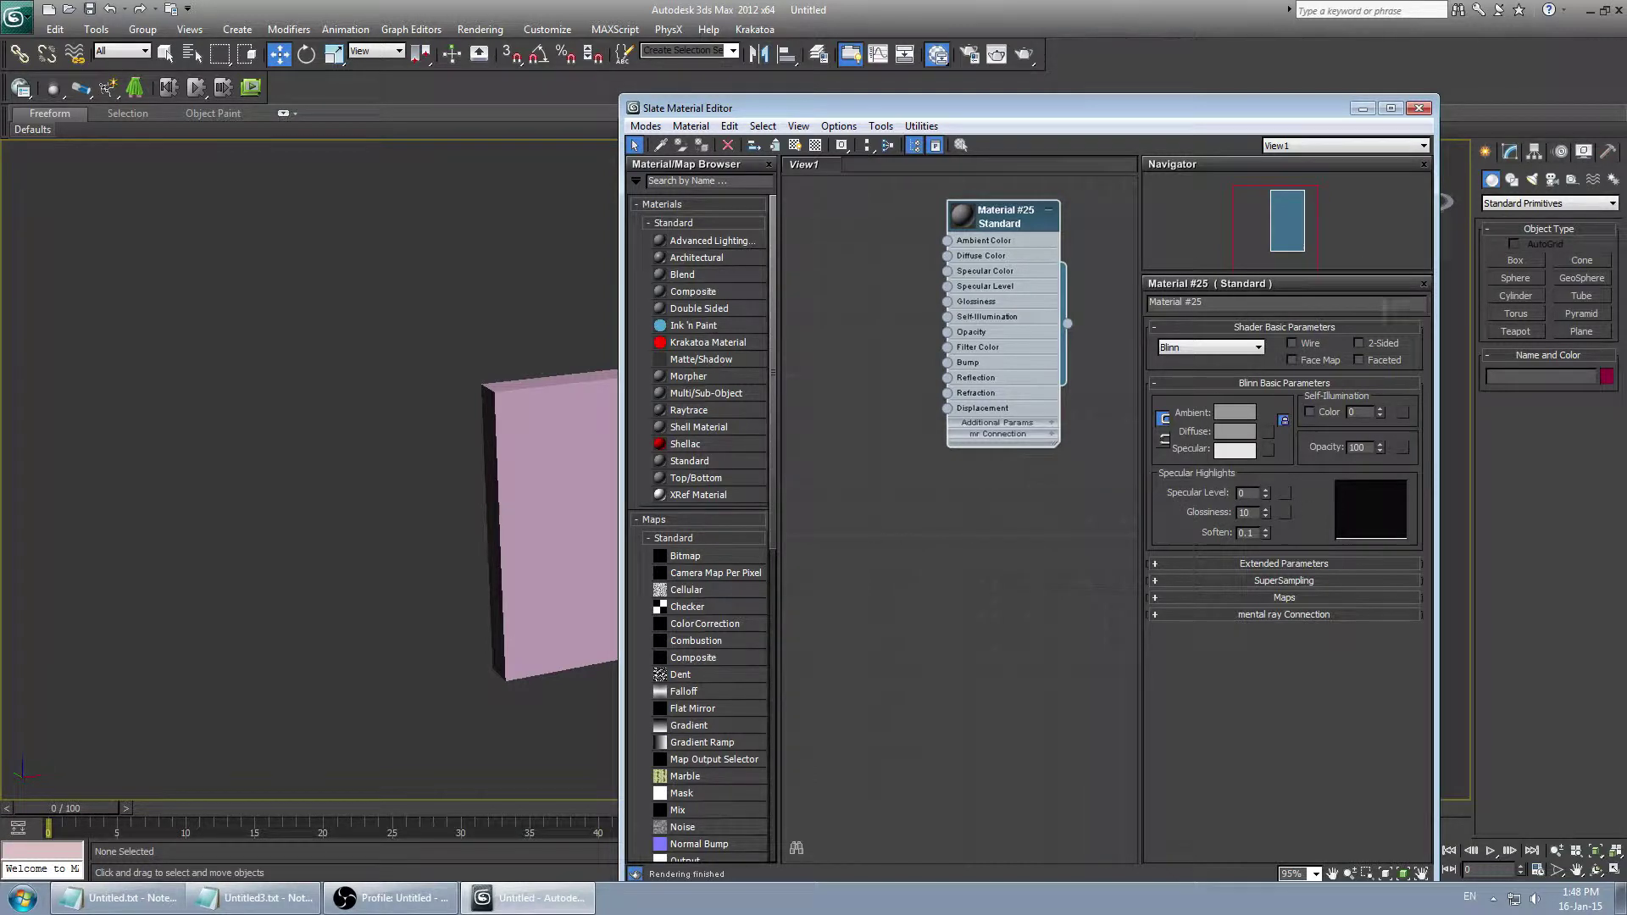
# Switch the Material Editor to Compact mode and select the first sample slot, 01 - Default.
pyautogui.click(646, 125)
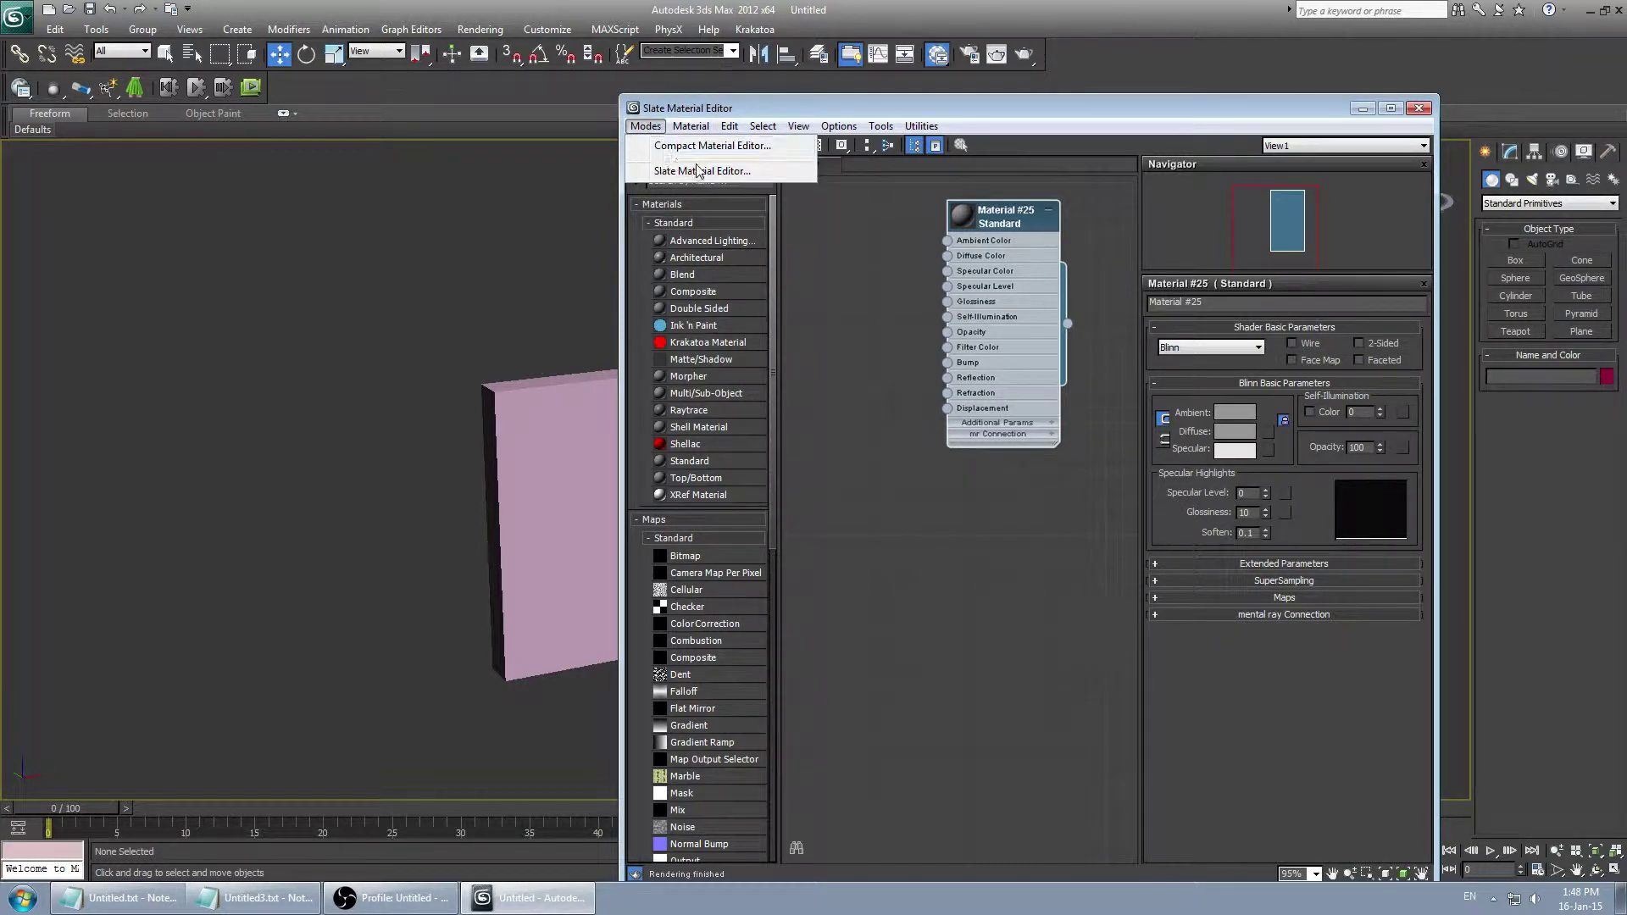
pyautogui.click(703, 173)
pyautogui.click(645, 126)
pyautogui.click(683, 147)
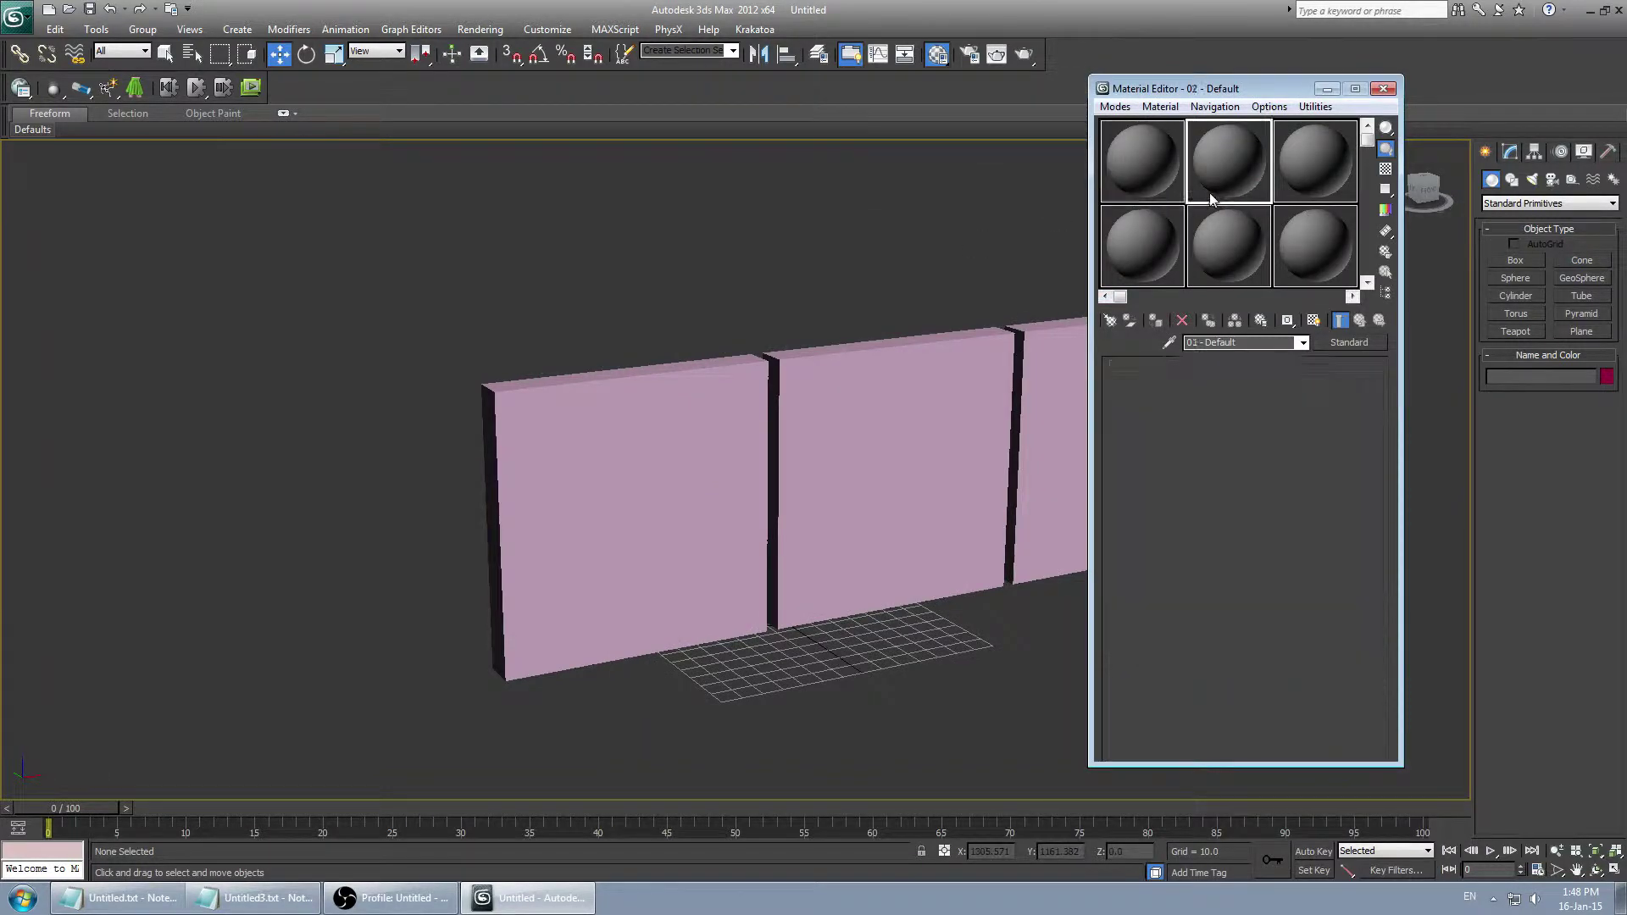
pyautogui.click(1144, 164)
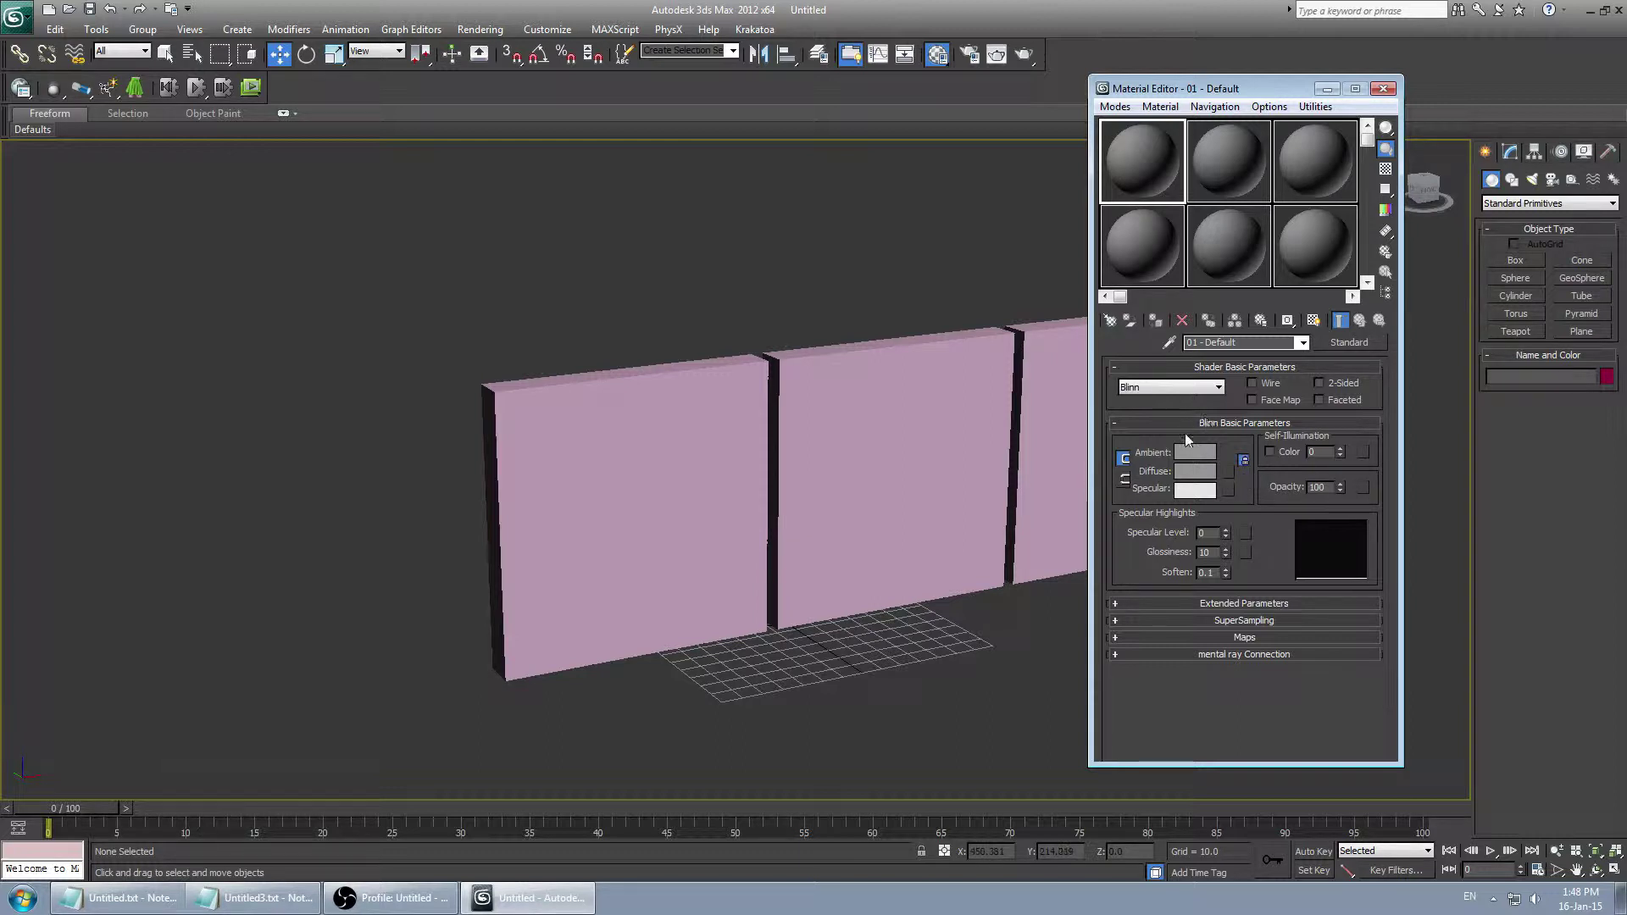
# View the enlarged preview of the 01 - Default material, close it and return the Material Editor to Slate mode.
pyautogui.click(1115, 106)
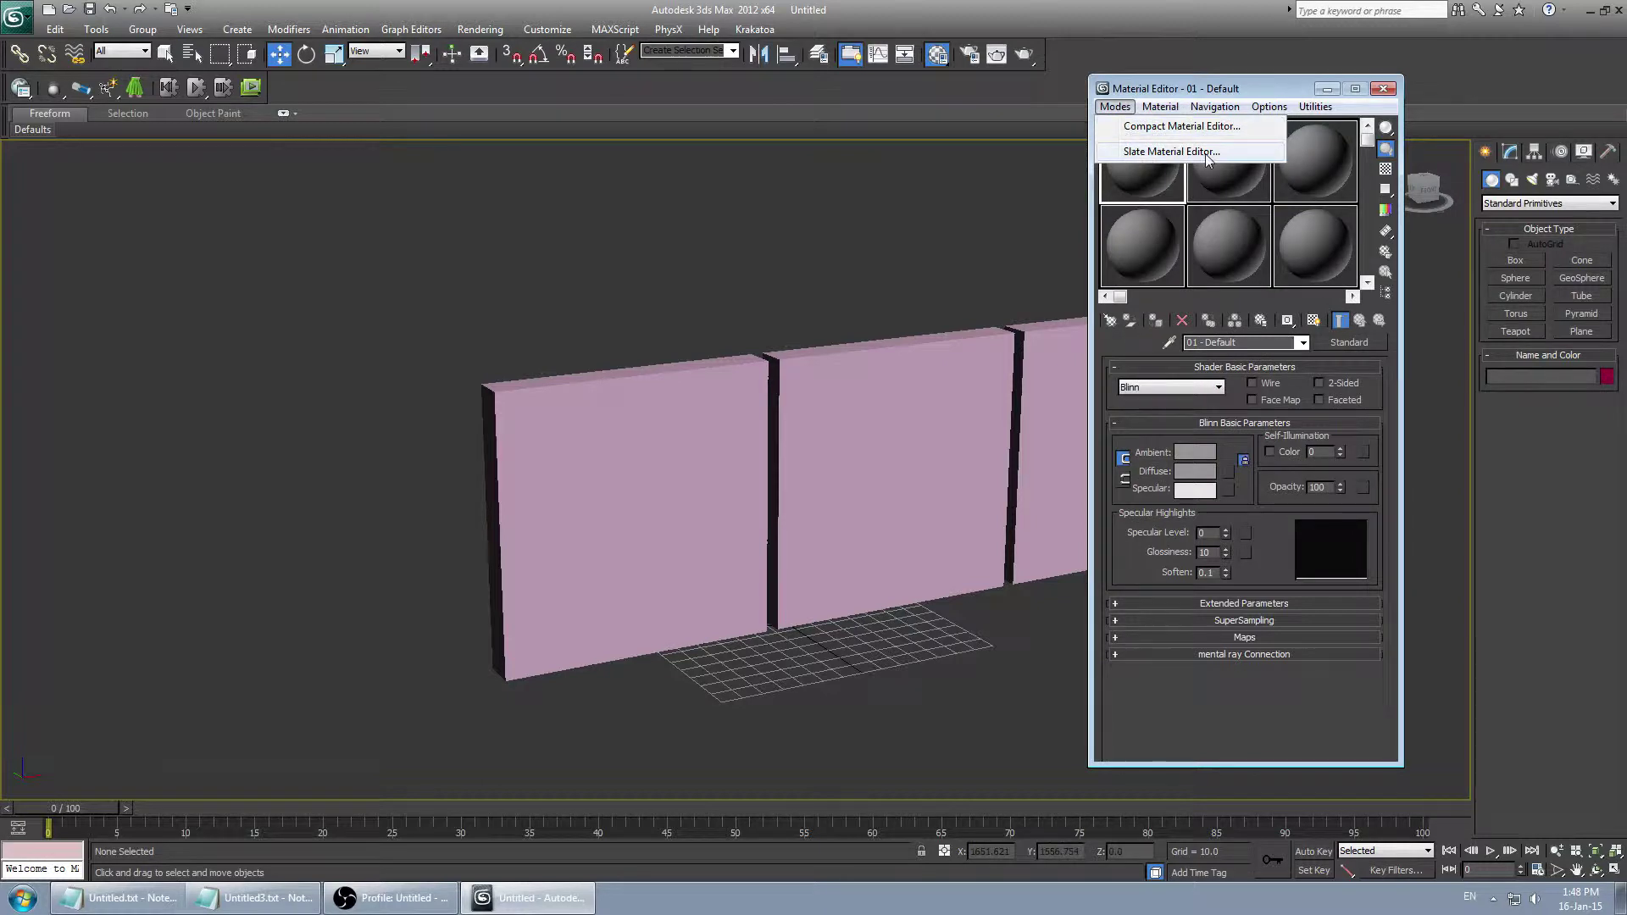
pyautogui.click(1107, 399)
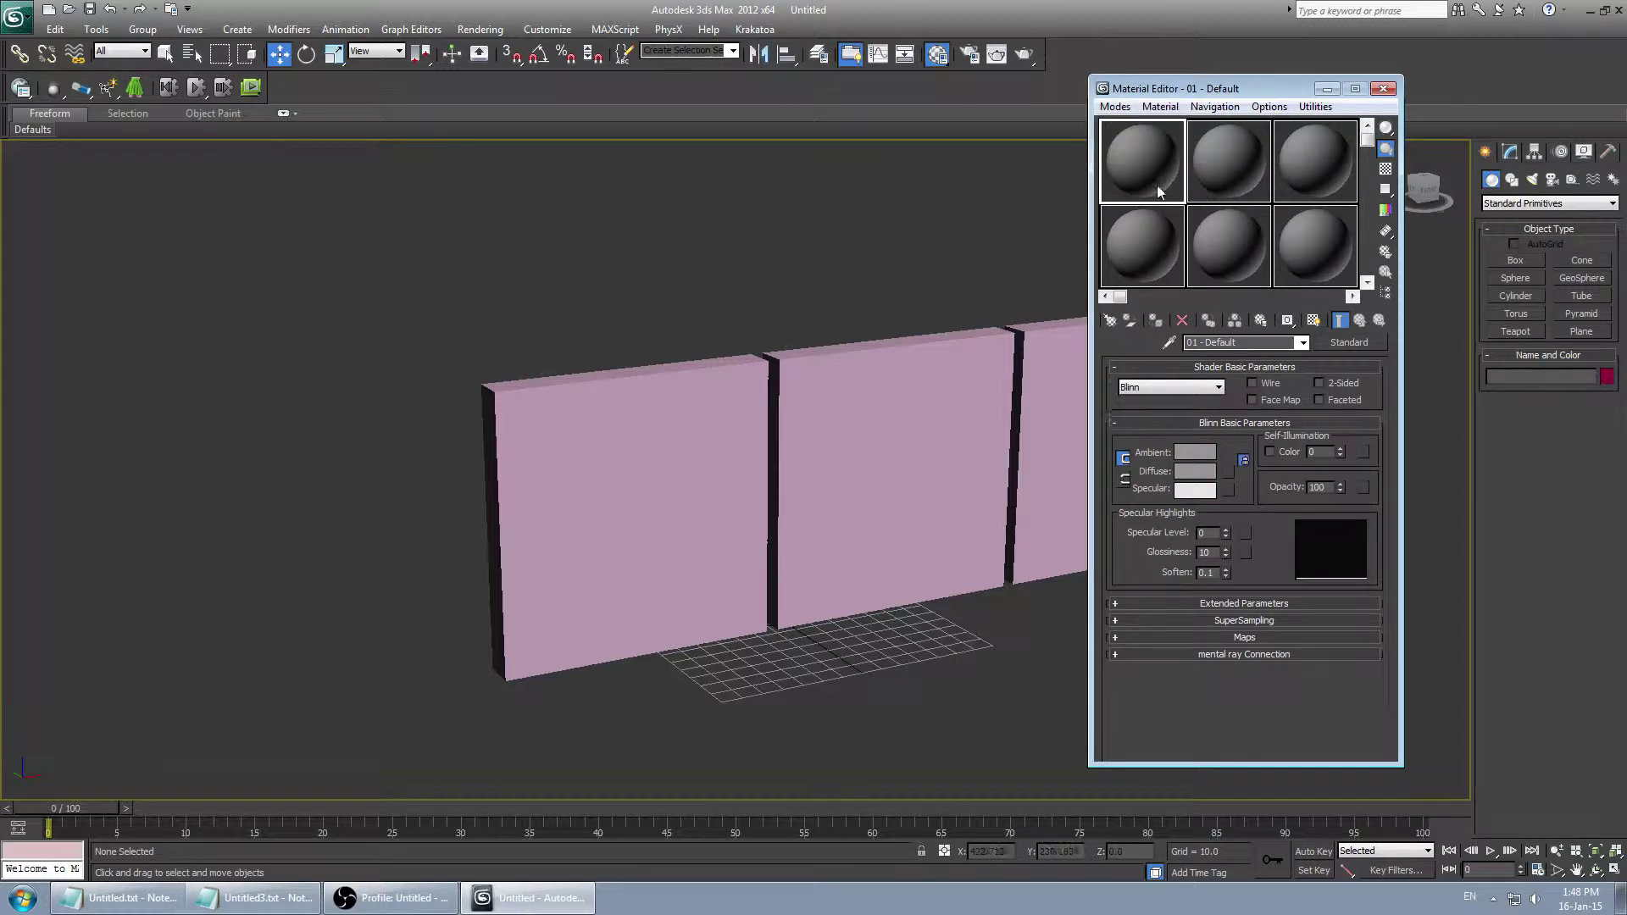
pyautogui.doubleClick(1157, 156)
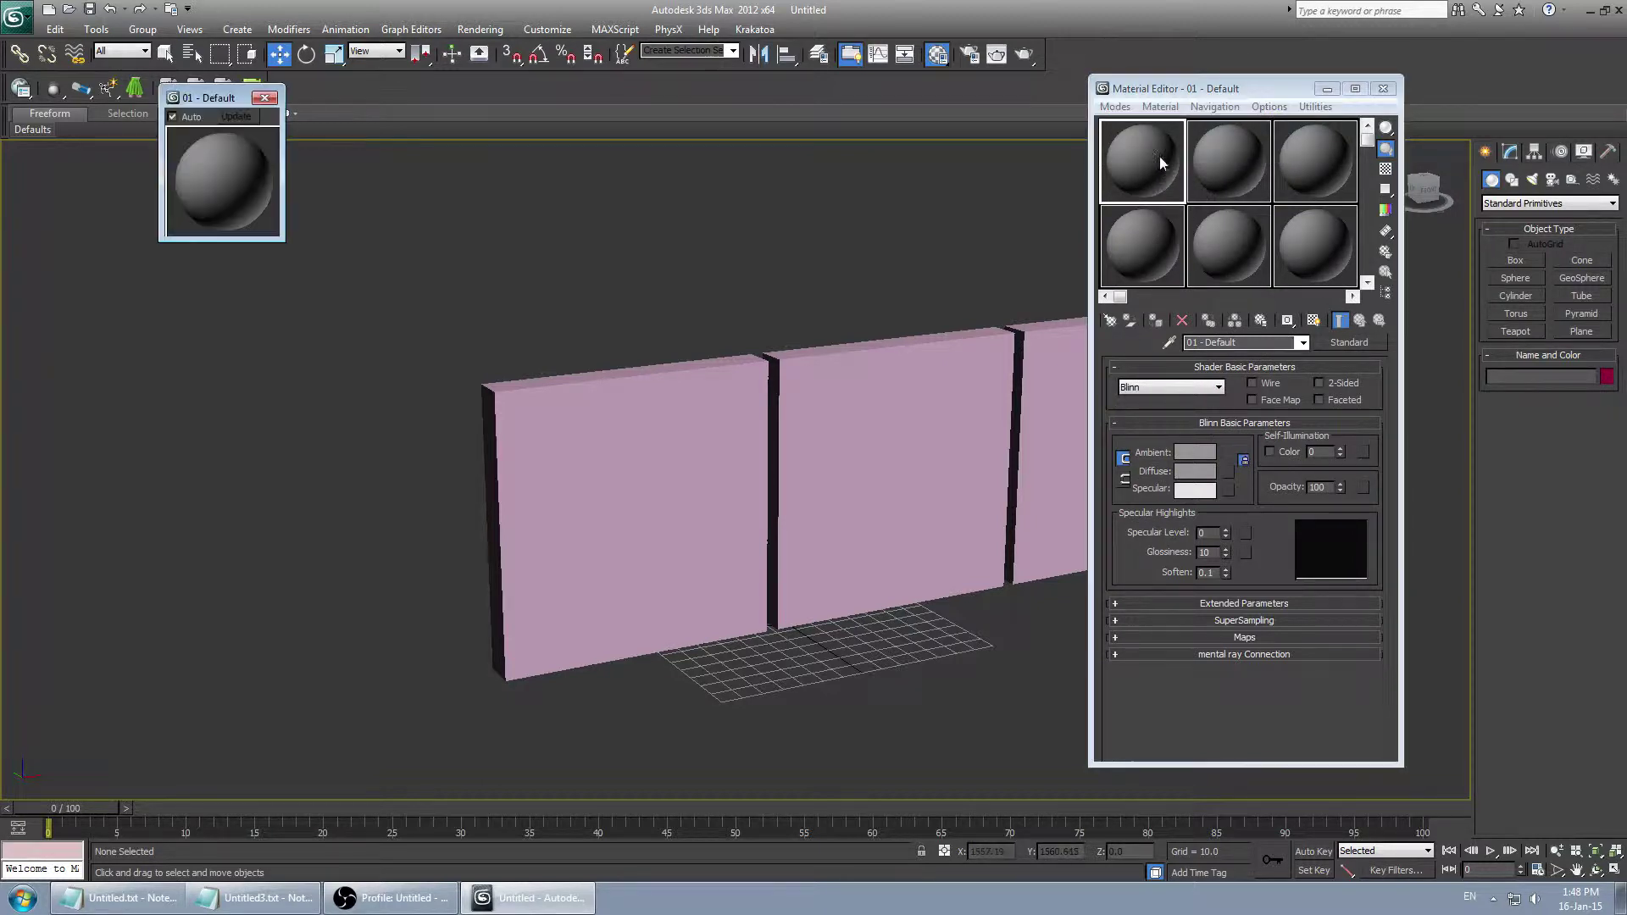
pyautogui.click(264, 97)
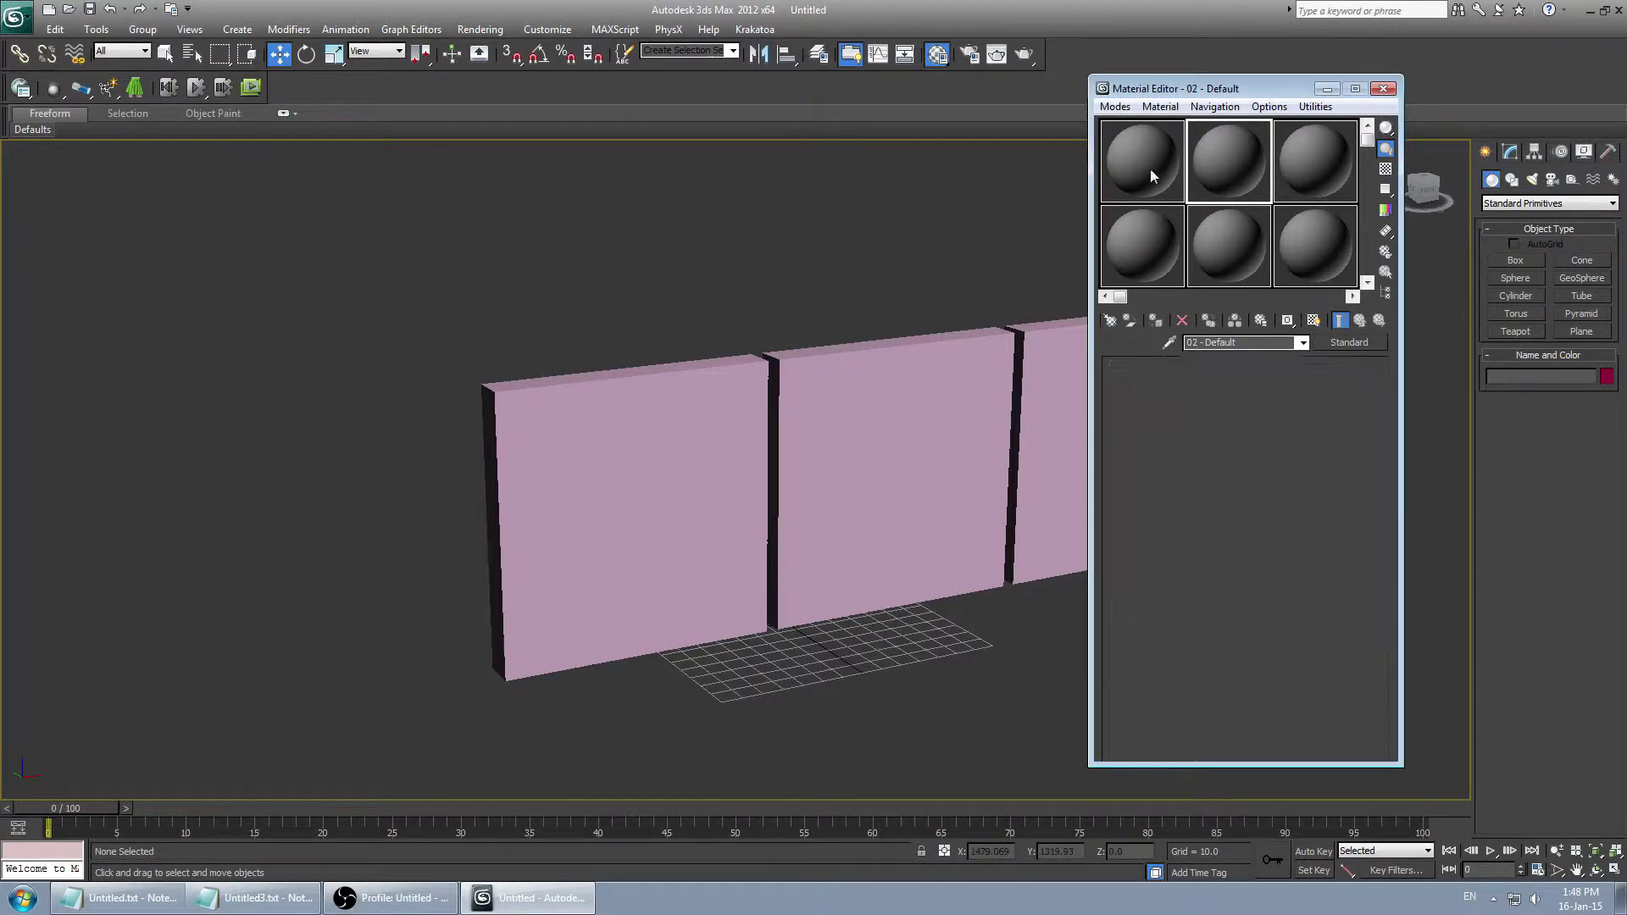
pyautogui.click(1115, 106)
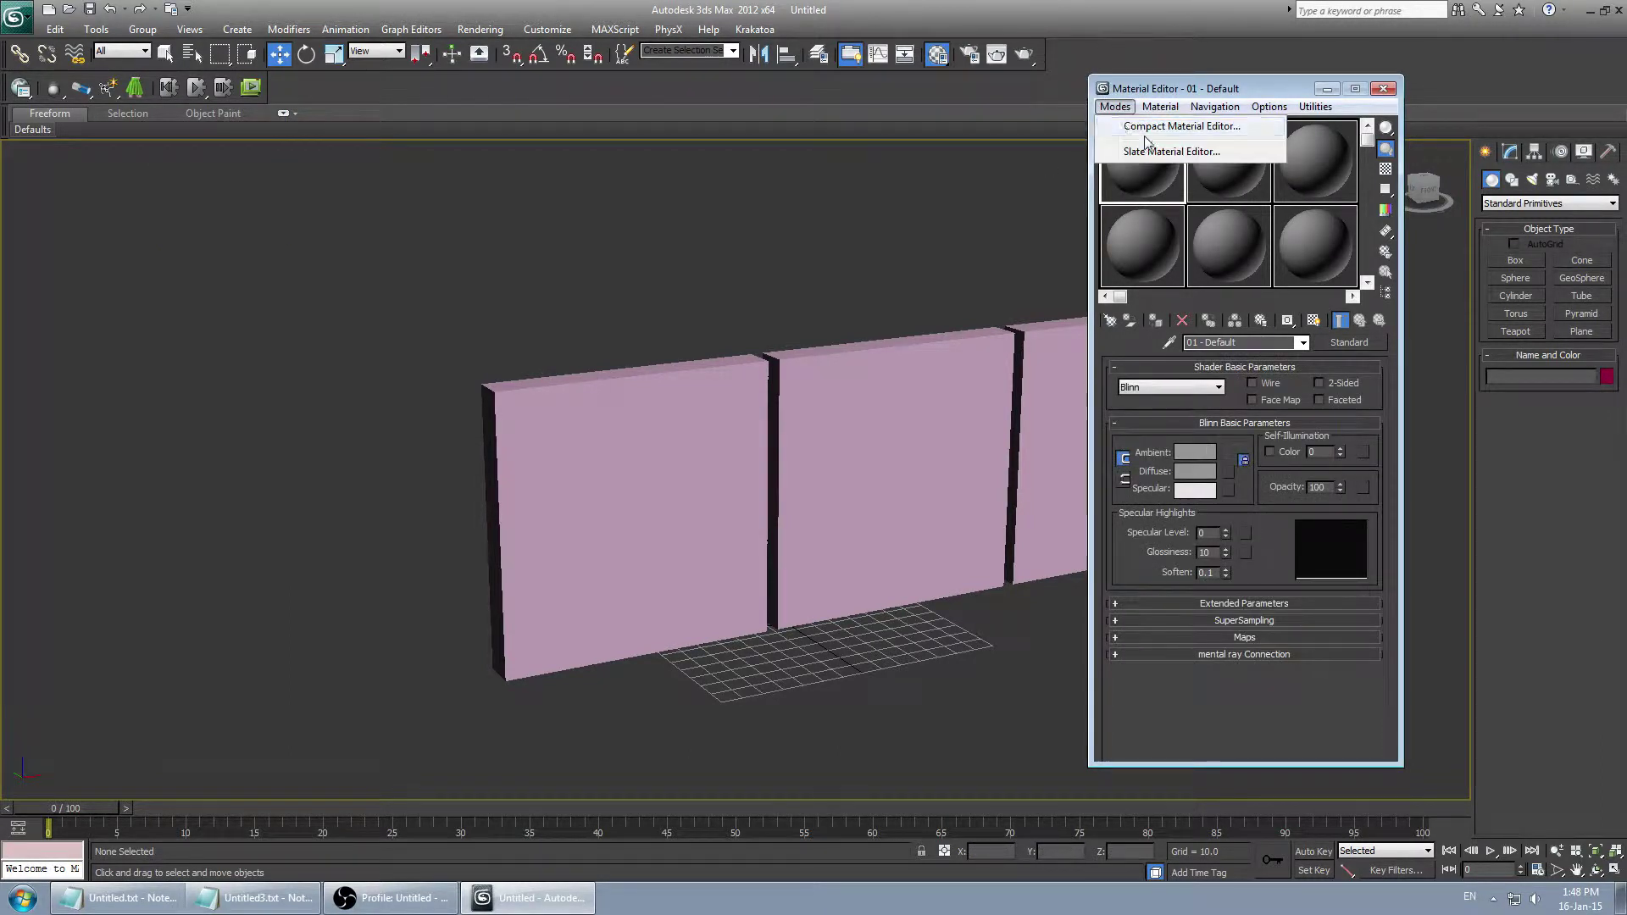
pyautogui.click(1171, 151)
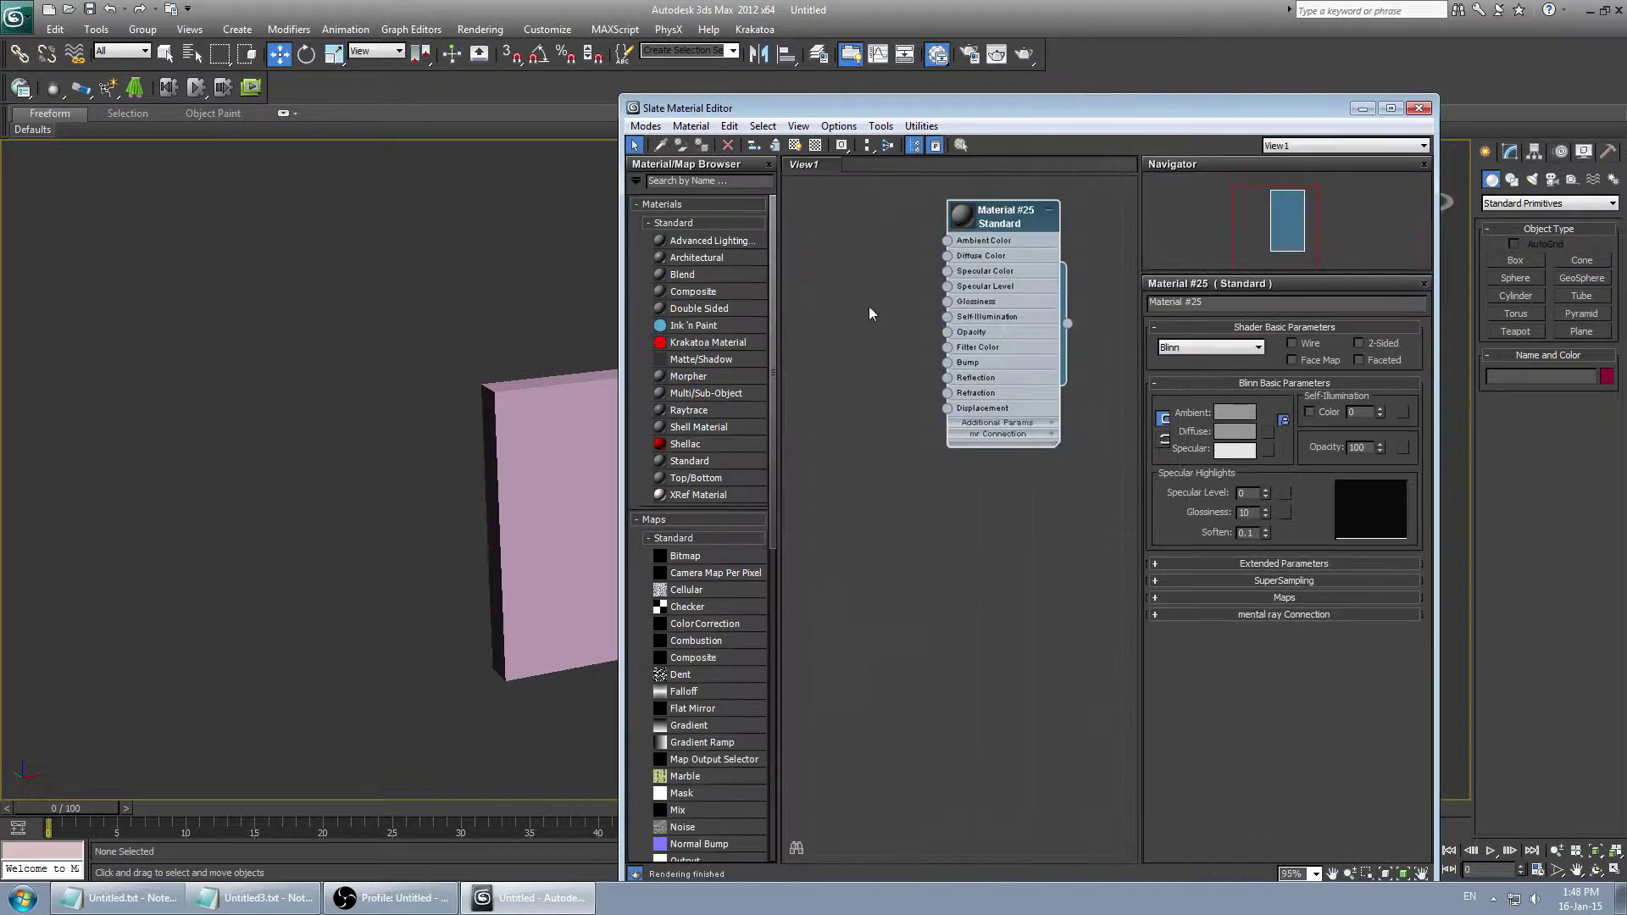
# Add a Bitmap with brick01.vtf from the example_model folder as the material's Diffuse map and close the Material Editor.
pyautogui.click(1270, 430)
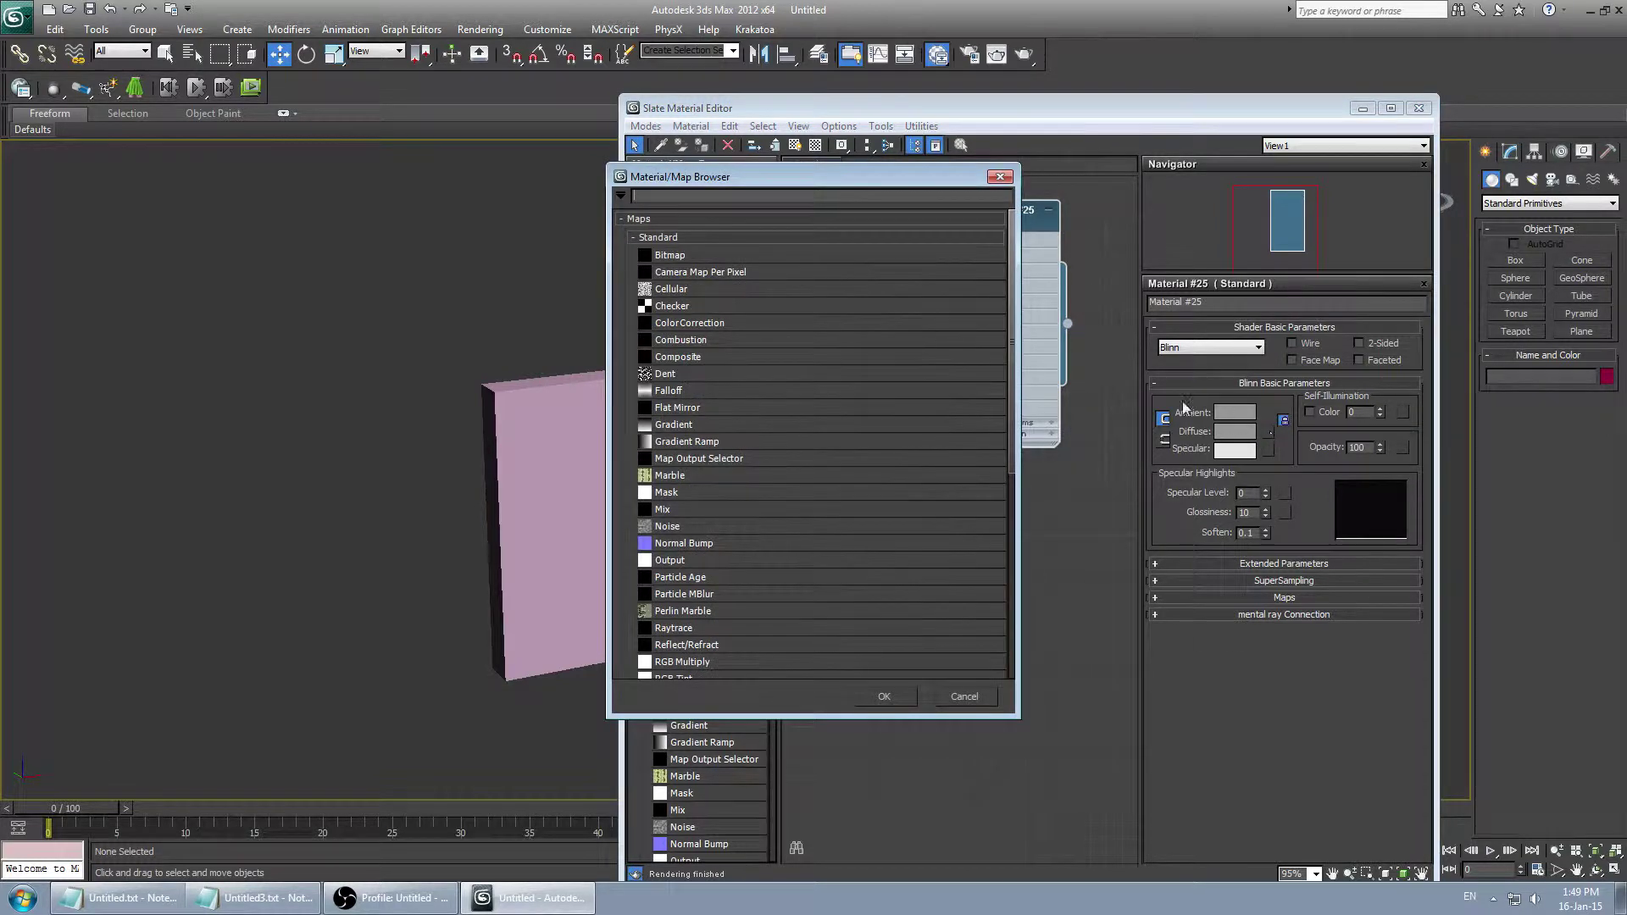
pyautogui.doubleClick(682, 256)
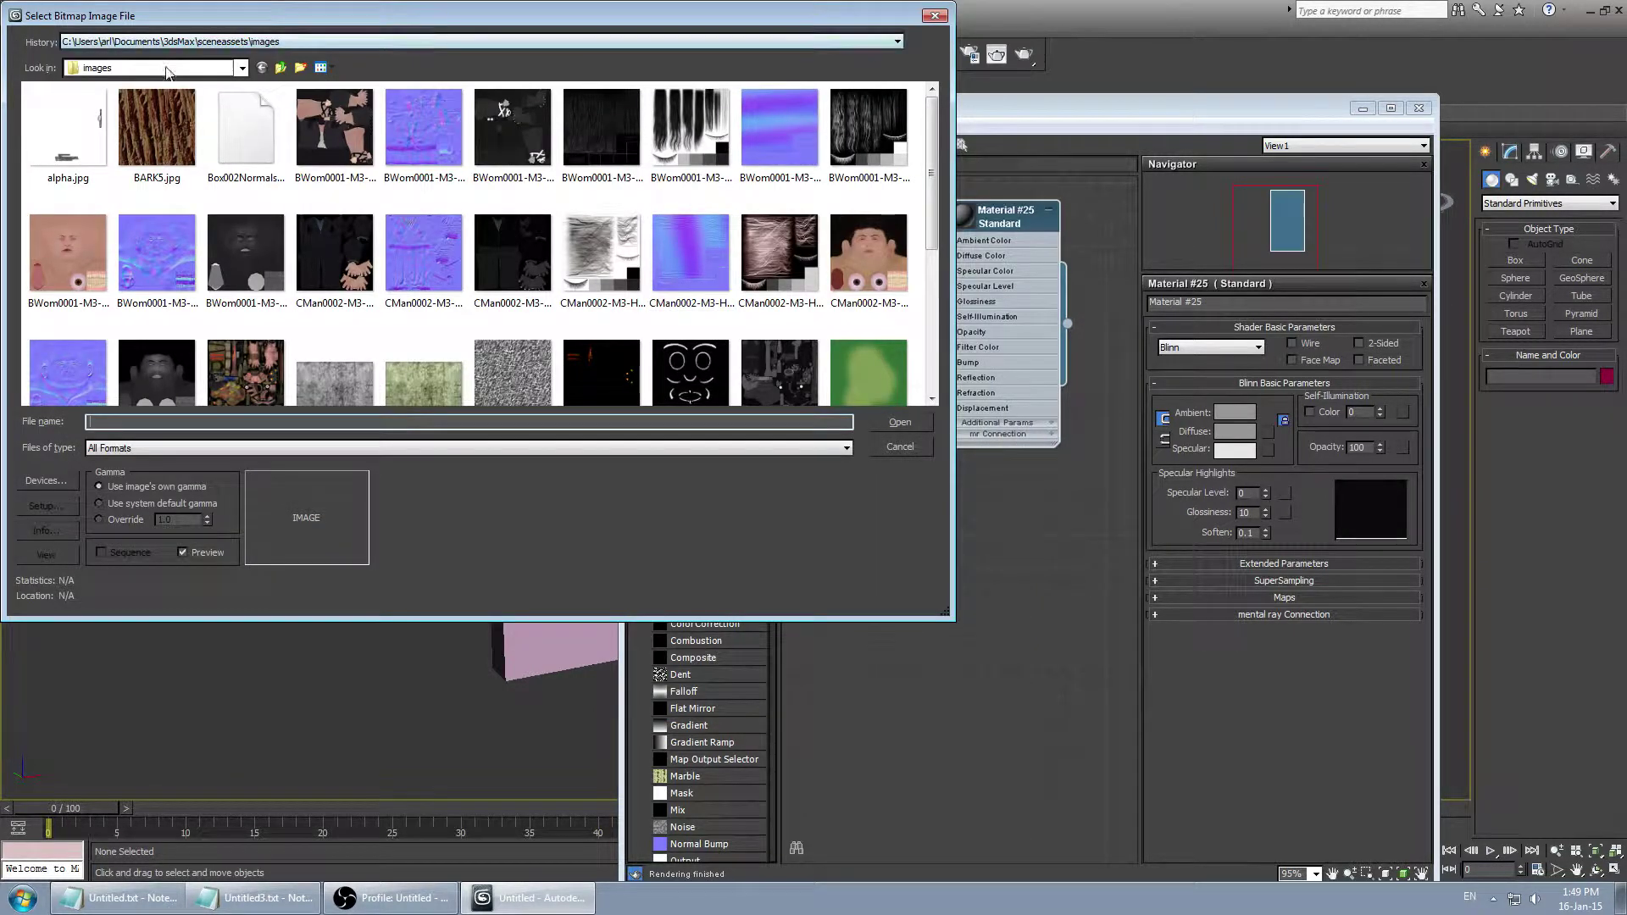
pyautogui.click(167, 72)
pyautogui.click(110, 373)
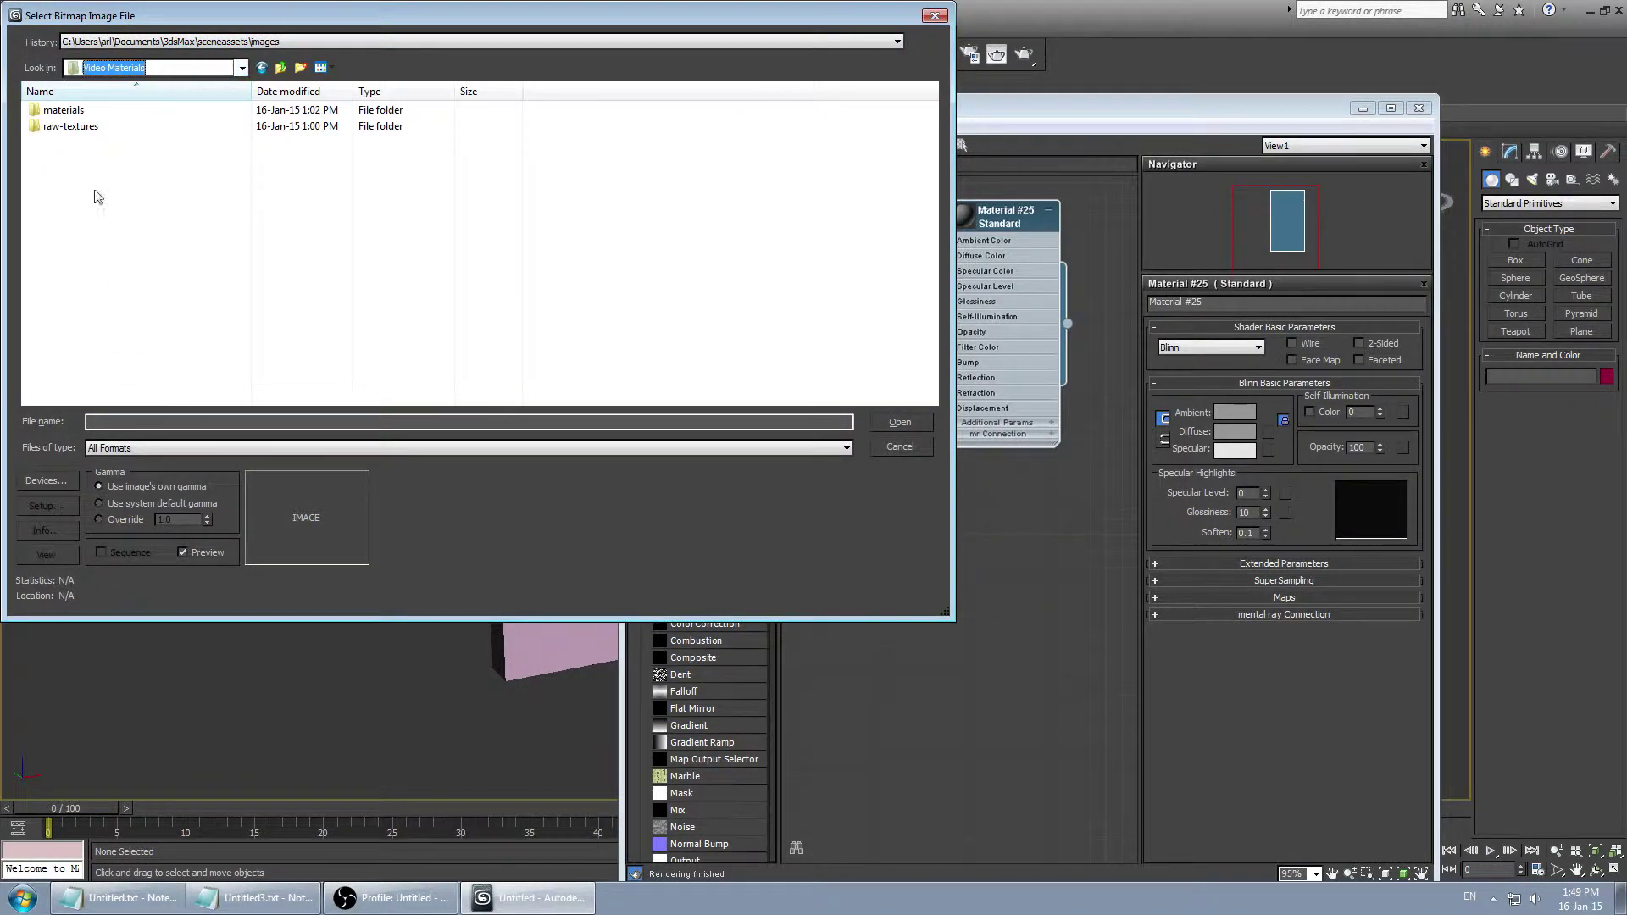
pyautogui.doubleClick(58, 112)
pyautogui.doubleClick(58, 112)
pyautogui.doubleClick(59, 113)
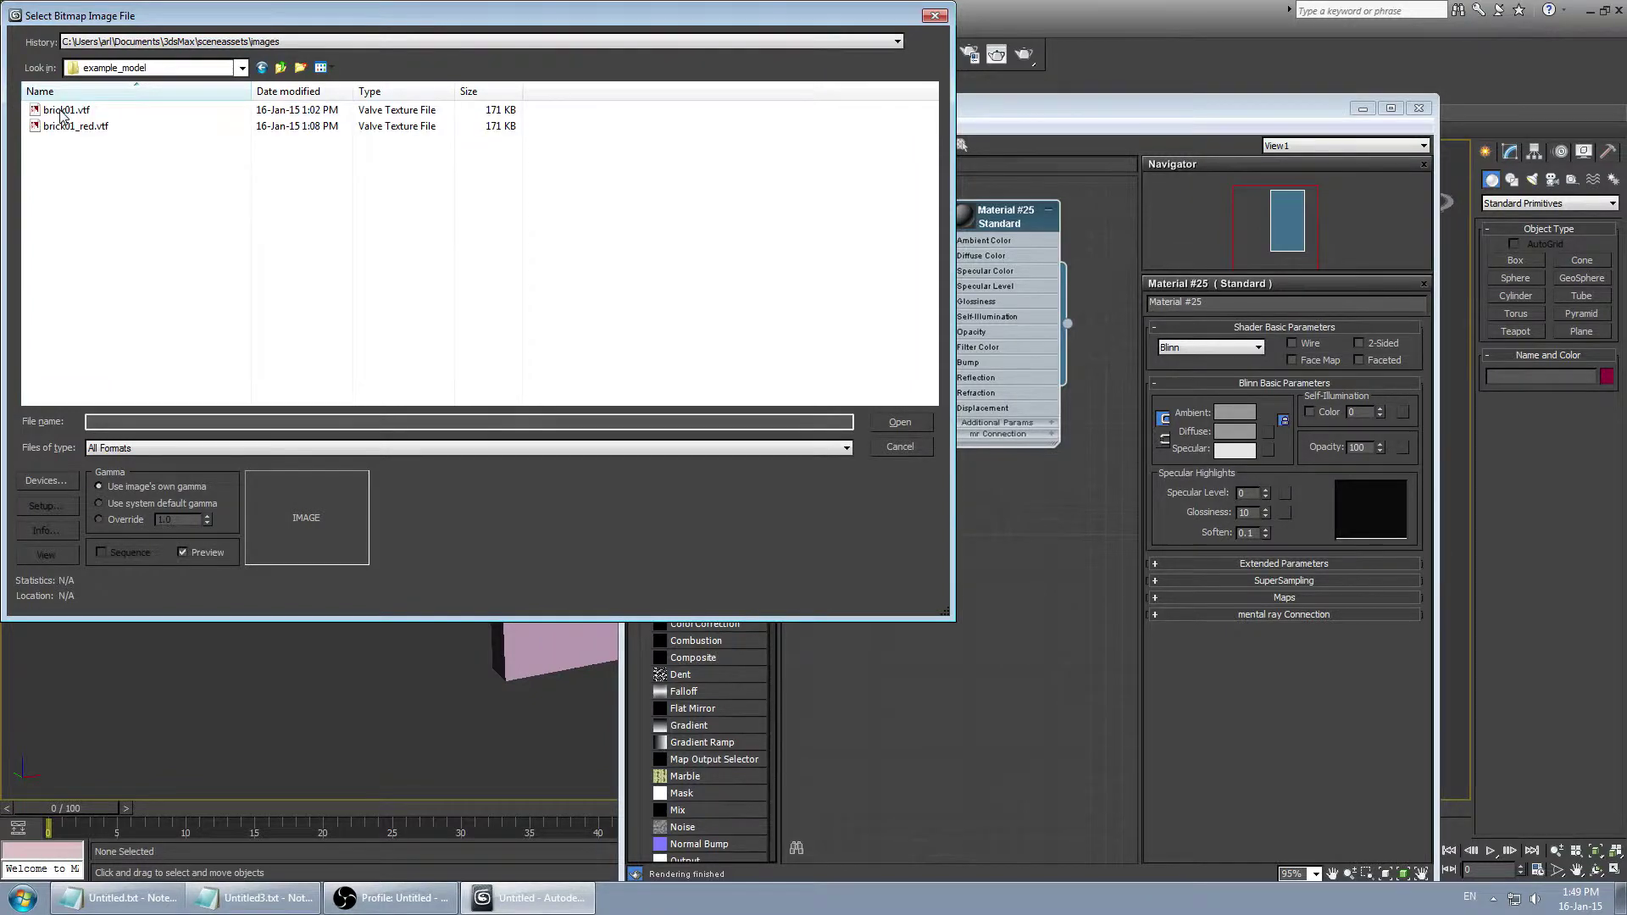
pyautogui.click(61, 114)
pyautogui.click(898, 426)
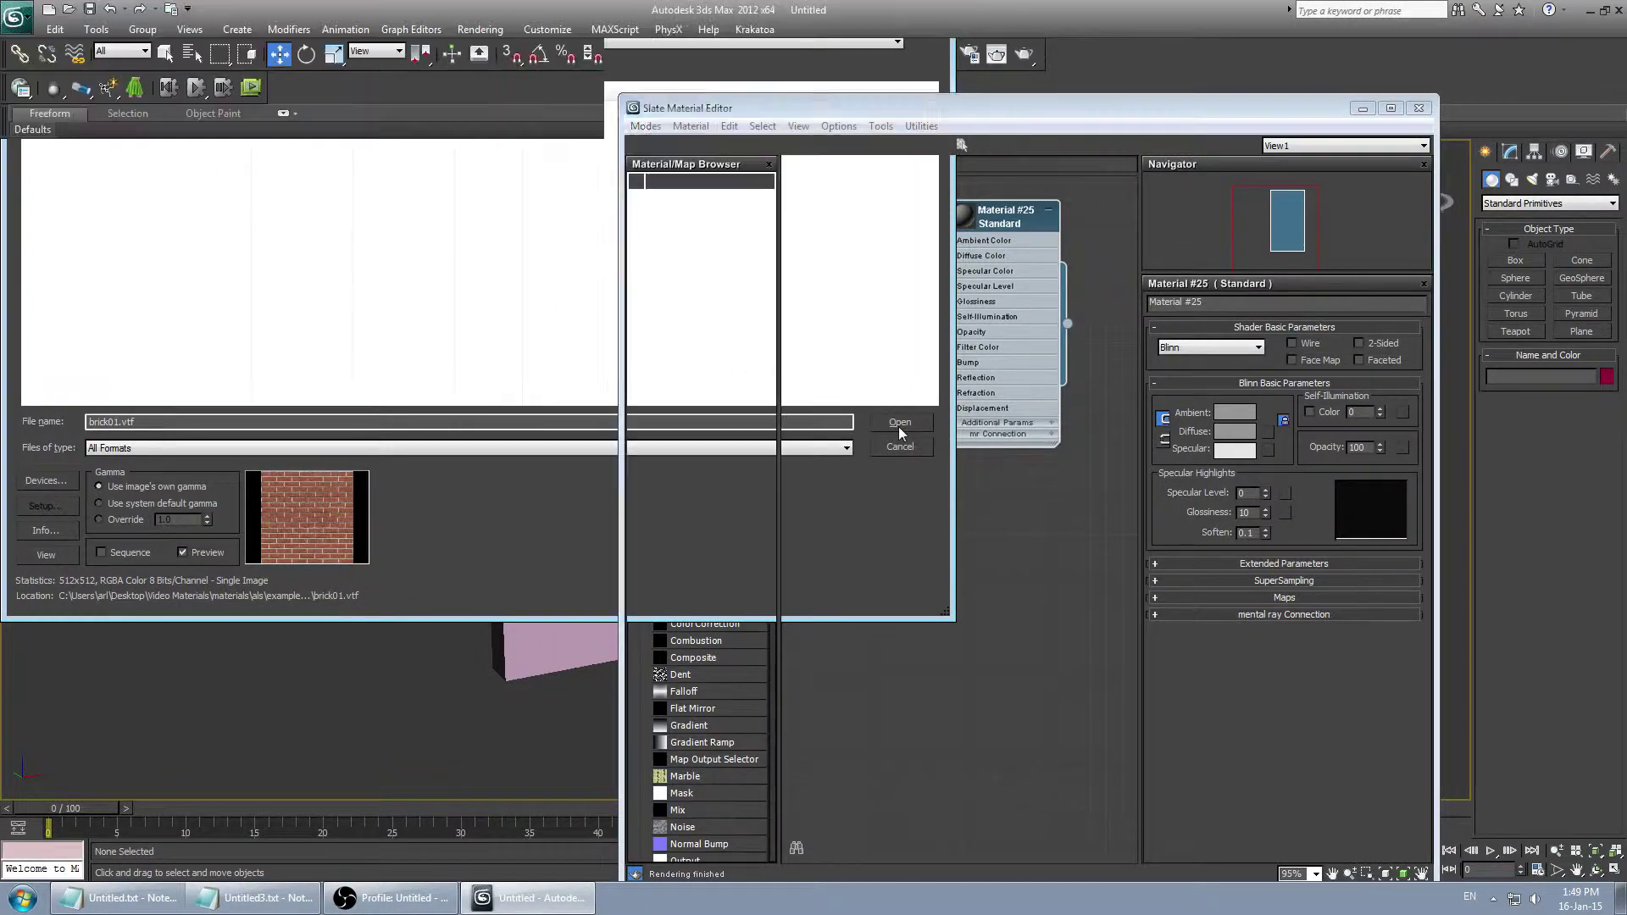
pyautogui.moveTo(1008, 105); pyautogui.dragTo(1190, 26)
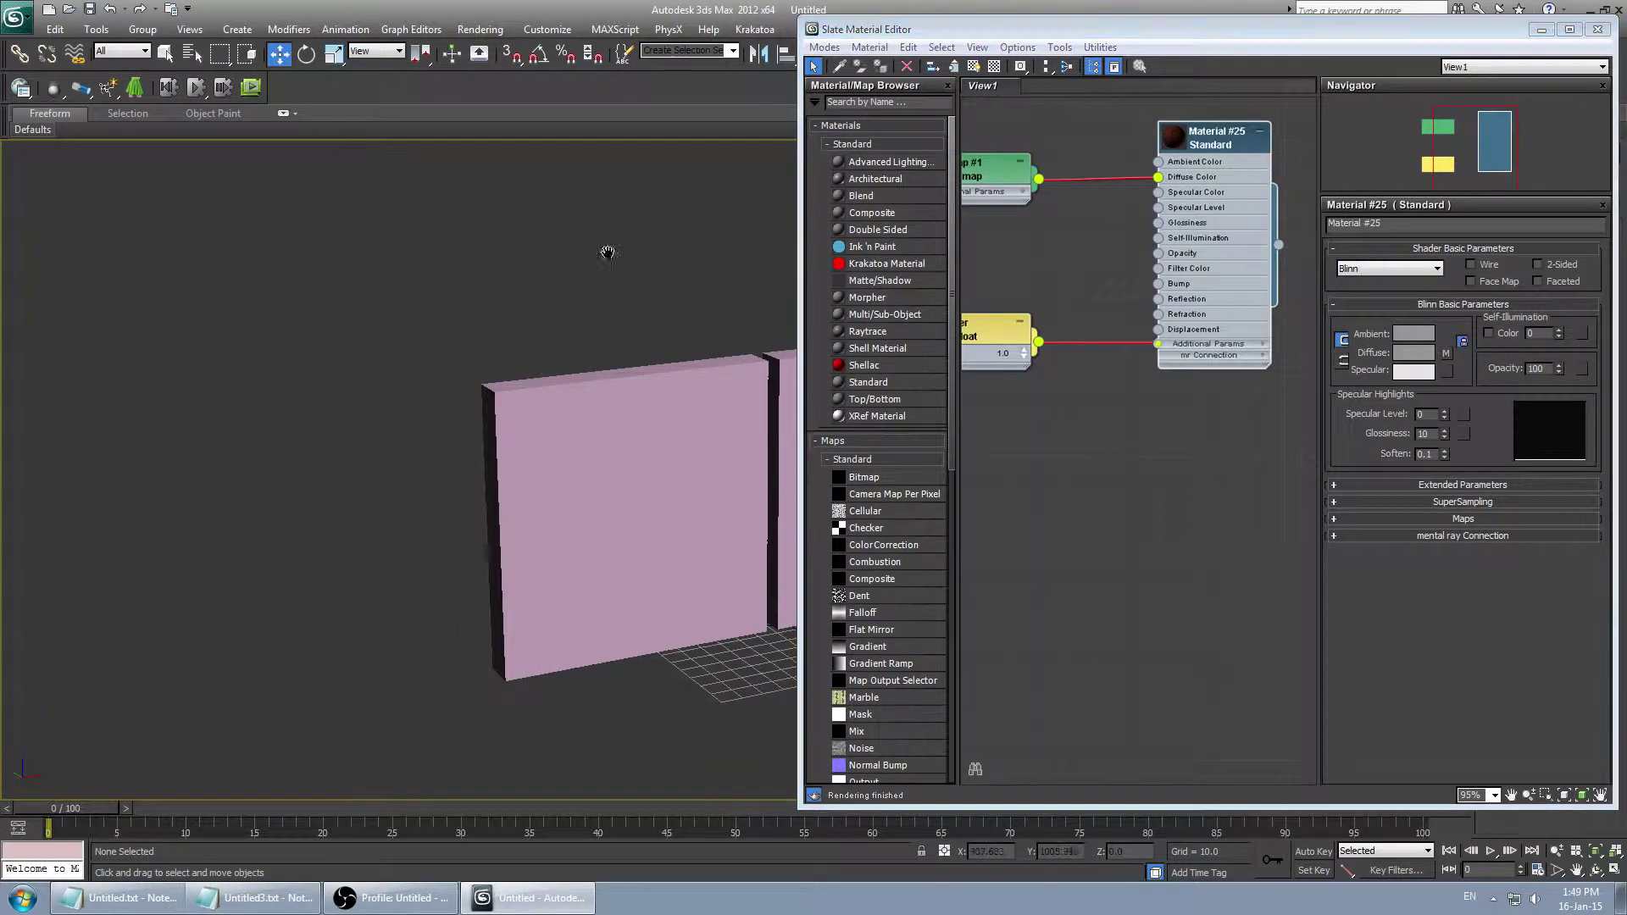
pyautogui.click(1597, 31)
pyautogui.click(465, 410)
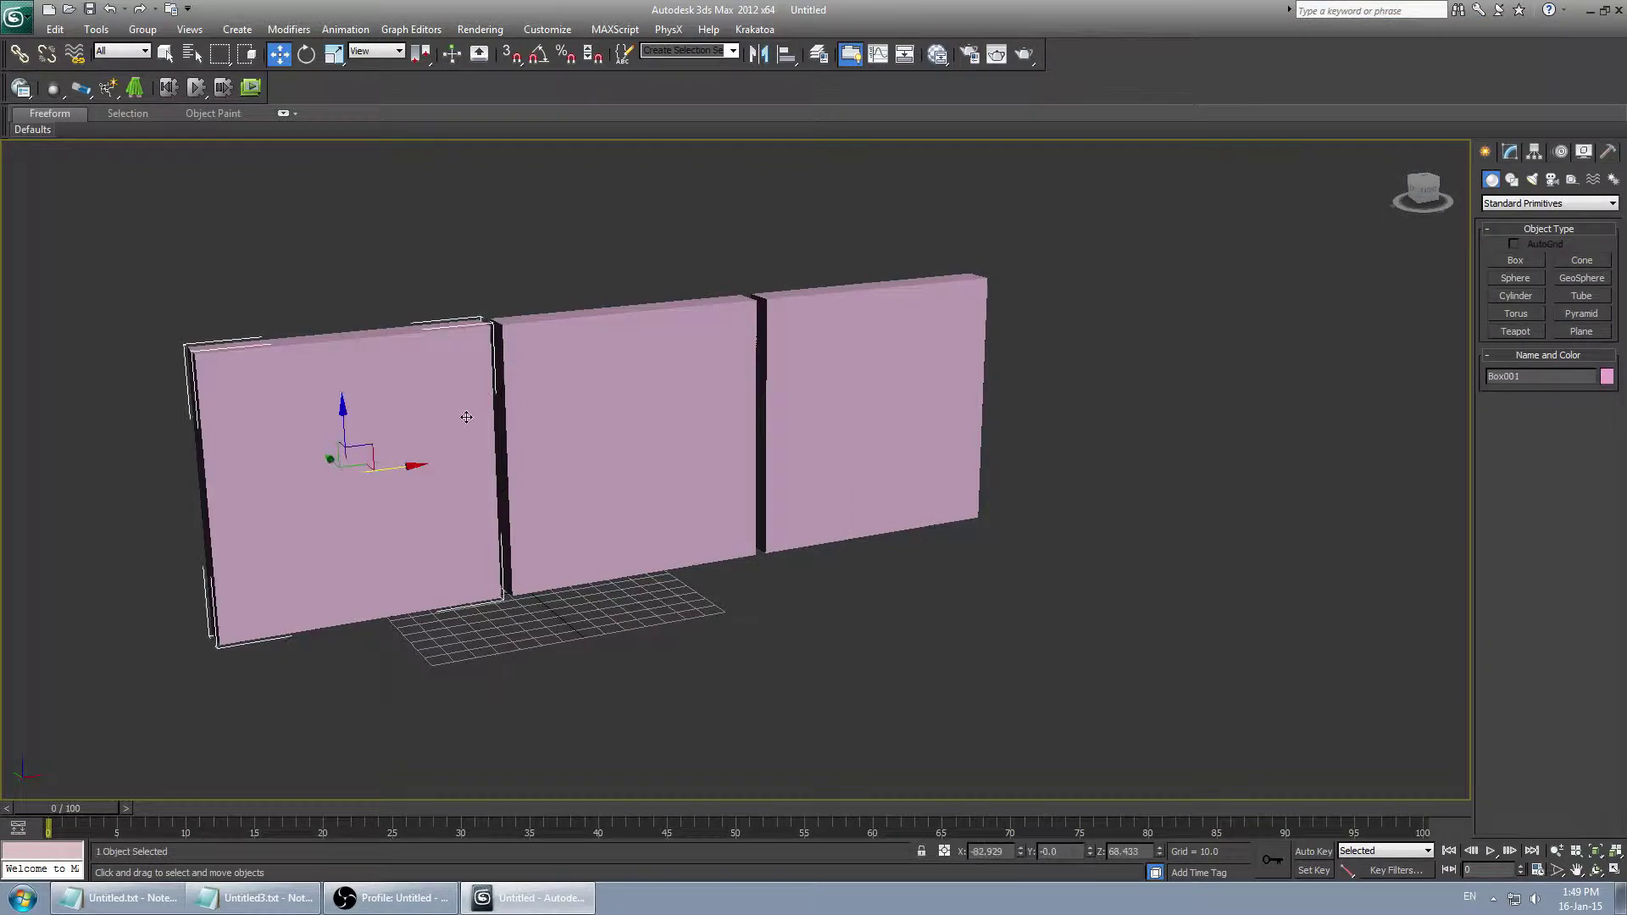
pyautogui.moveTo(465, 410); pyautogui.dragTo(726, 316, button='middle')
pyautogui.scroll(3, 778, 327)
pyautogui.scroll(-3, 860, 279)
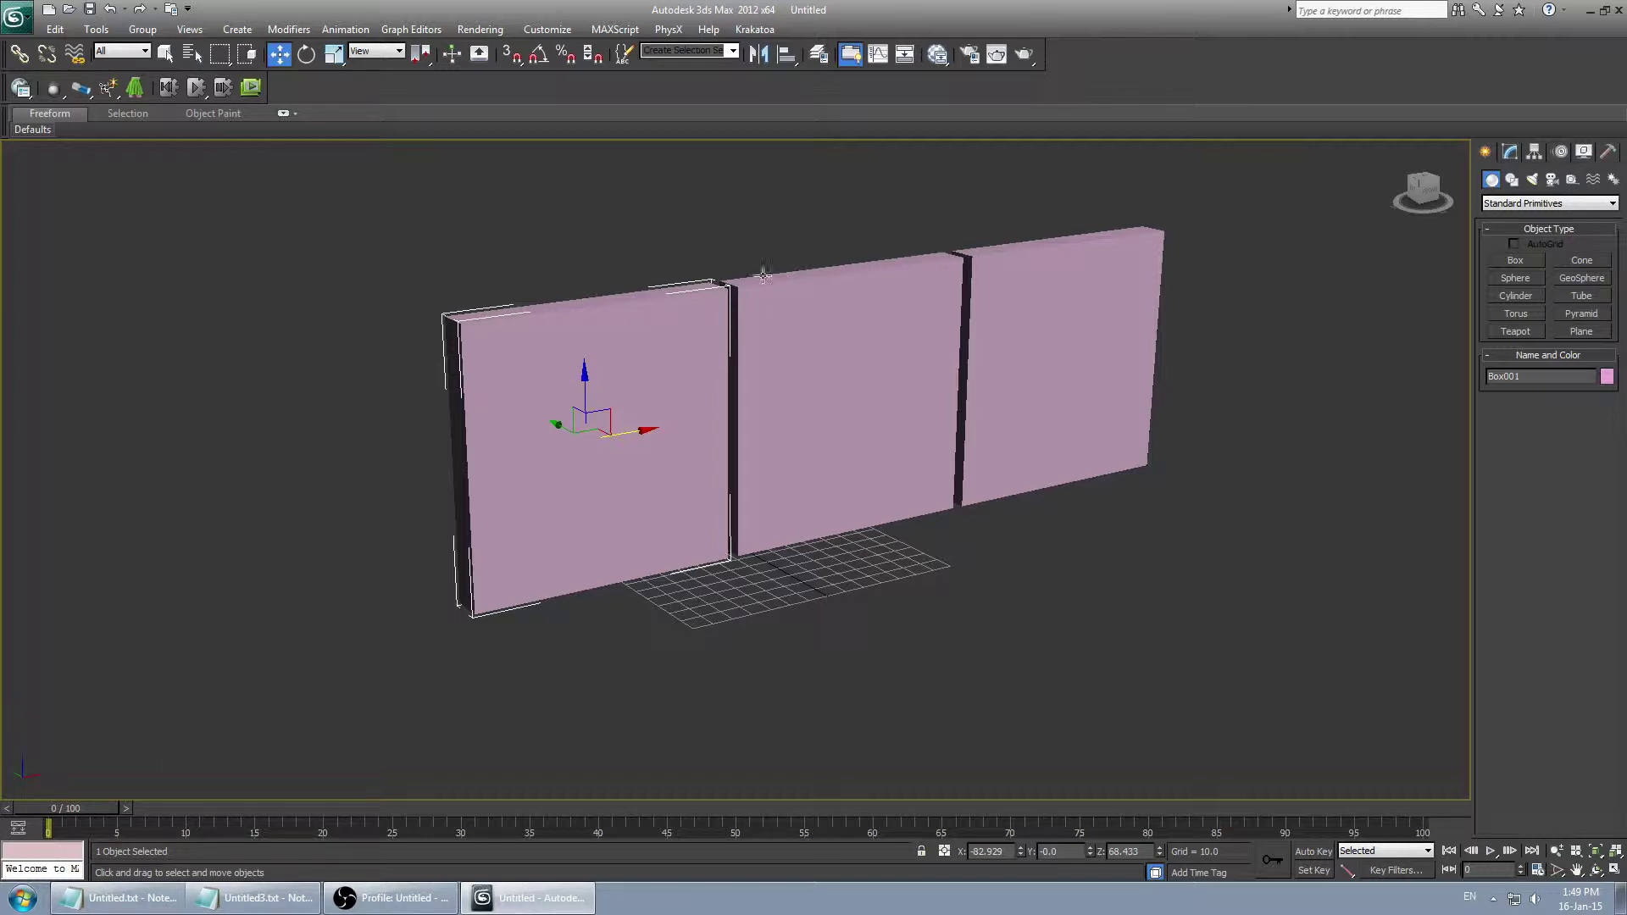
pyautogui.moveTo(795, 254); pyautogui.dragTo(1122, 449)
pyautogui.click(1210, 596)
pyautogui.moveTo(1298, 578); pyautogui.dragTo(393, 200)
pyautogui.click(494, 229)
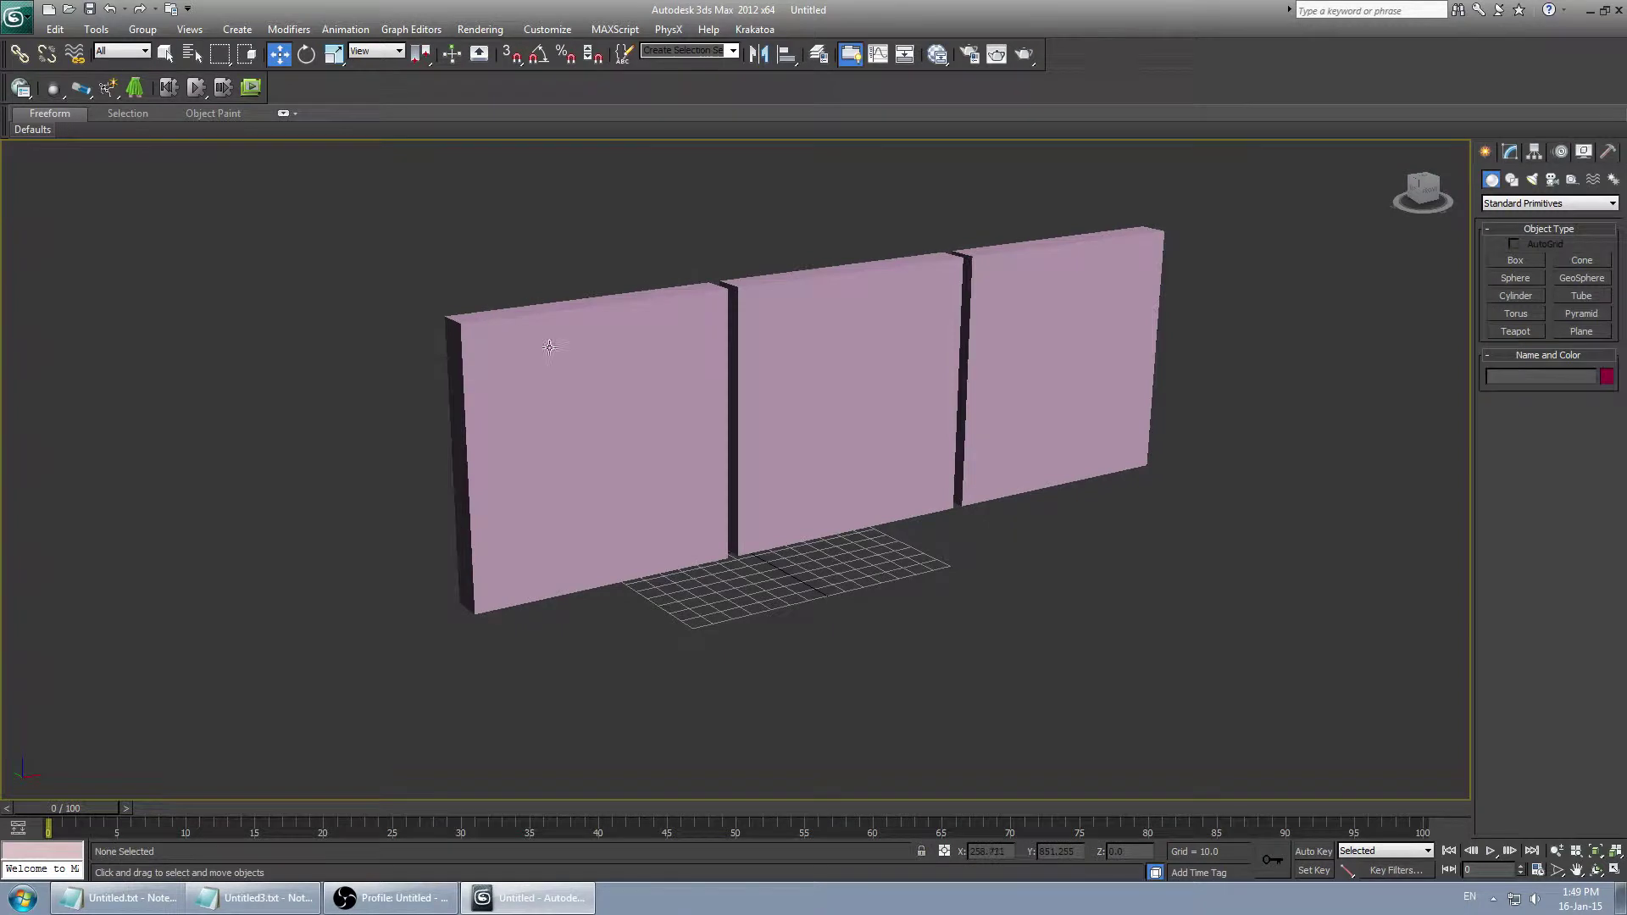
# Attach the middle and right boxes to the left box's Editable Poly to make a single object.
pyautogui.click(622, 292)
pyautogui.click(629, 249)
pyautogui.click(636, 316)
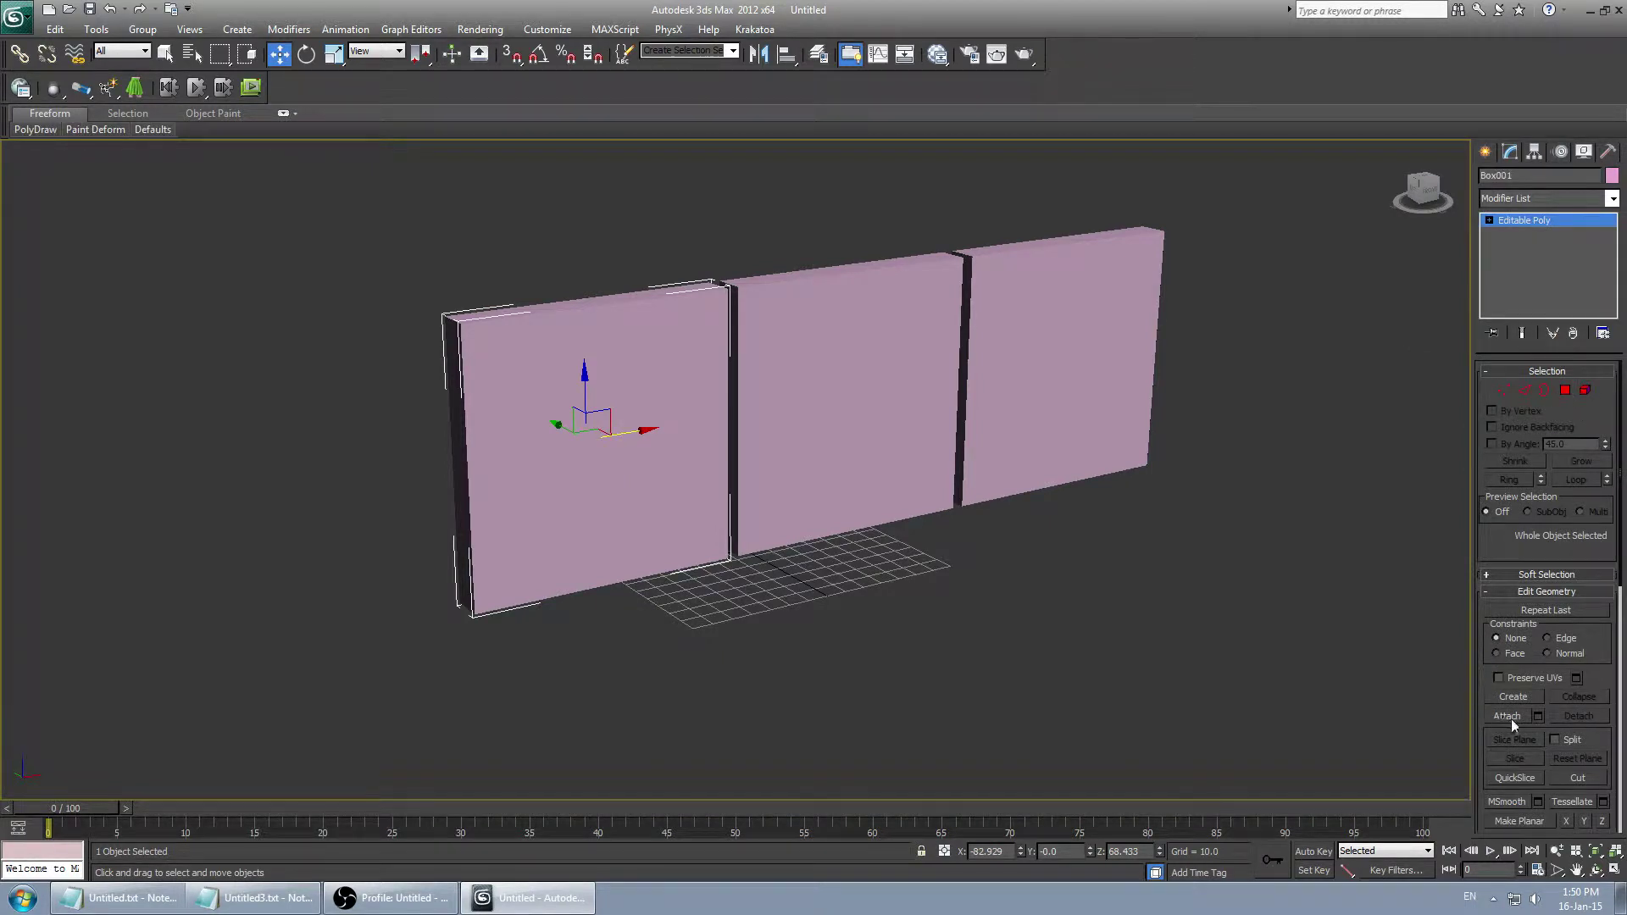
pyautogui.click(1512, 718)
pyautogui.click(938, 412)
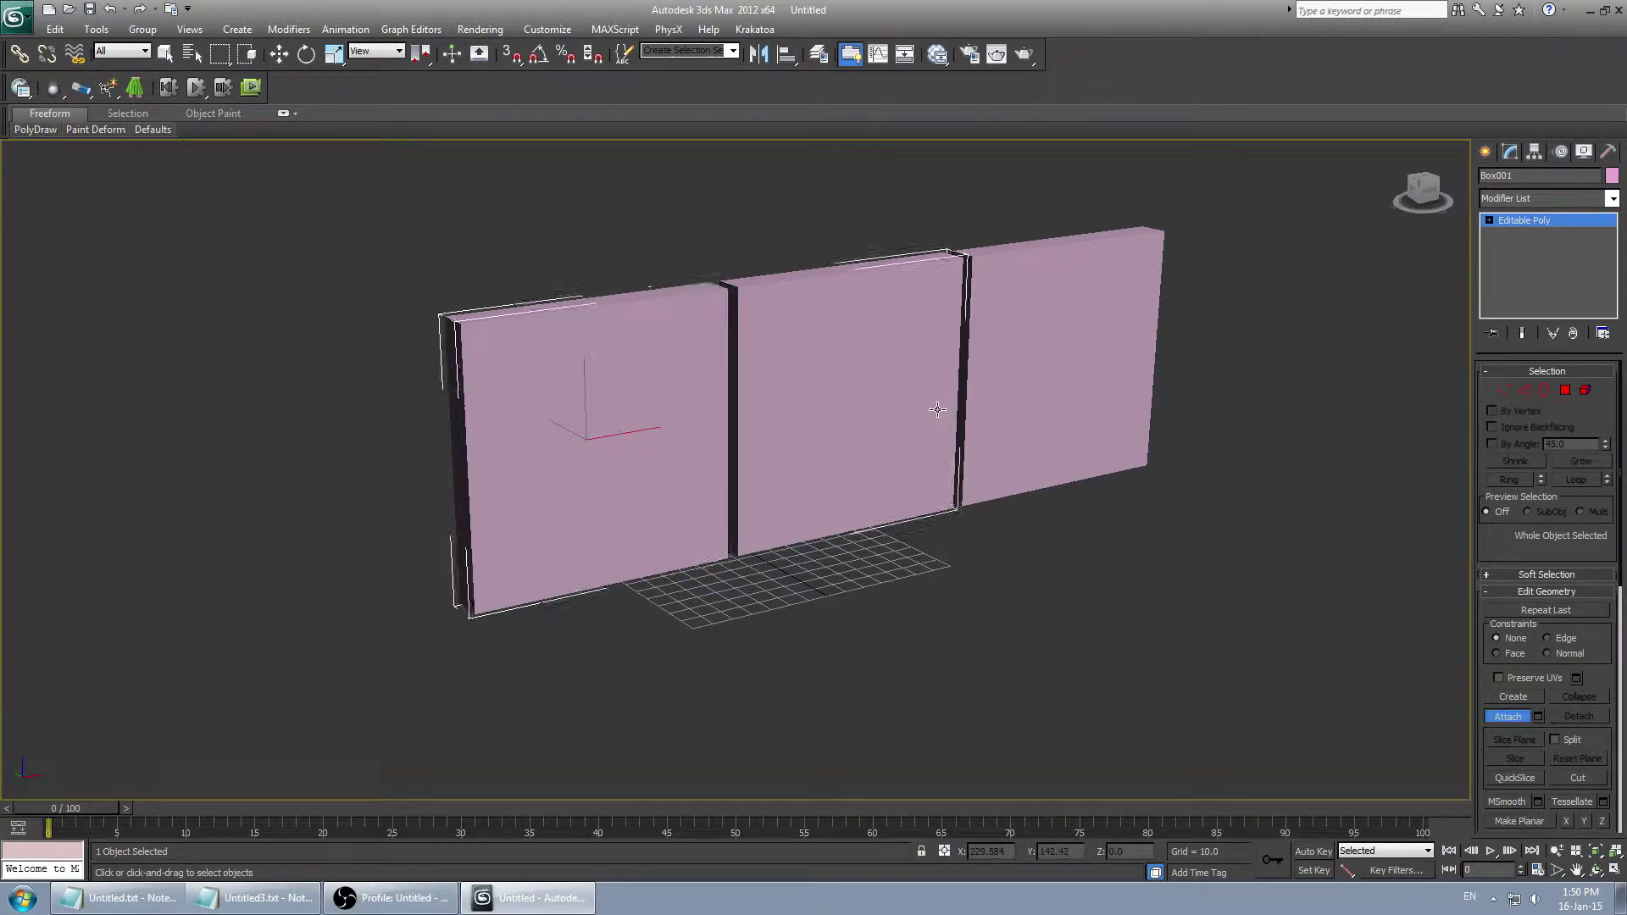
pyautogui.click(1056, 379)
pyautogui.click(1507, 716)
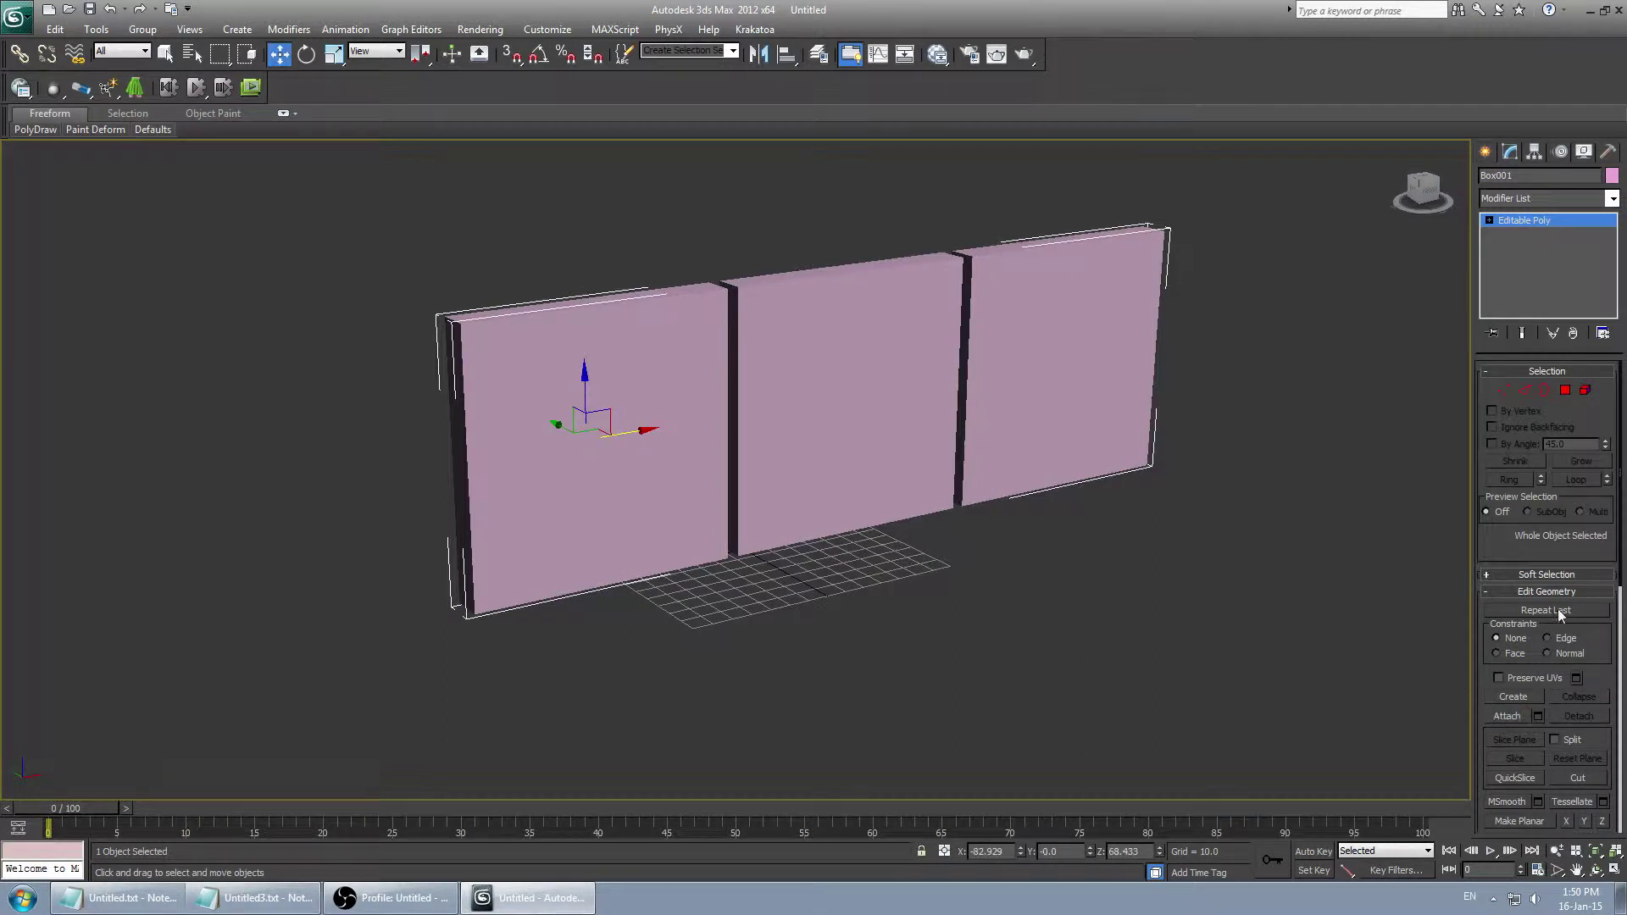
# Enter the Element sub-object level and select the left panel of the attached wall.
pyautogui.click(1566, 392)
pyautogui.click(1585, 391)
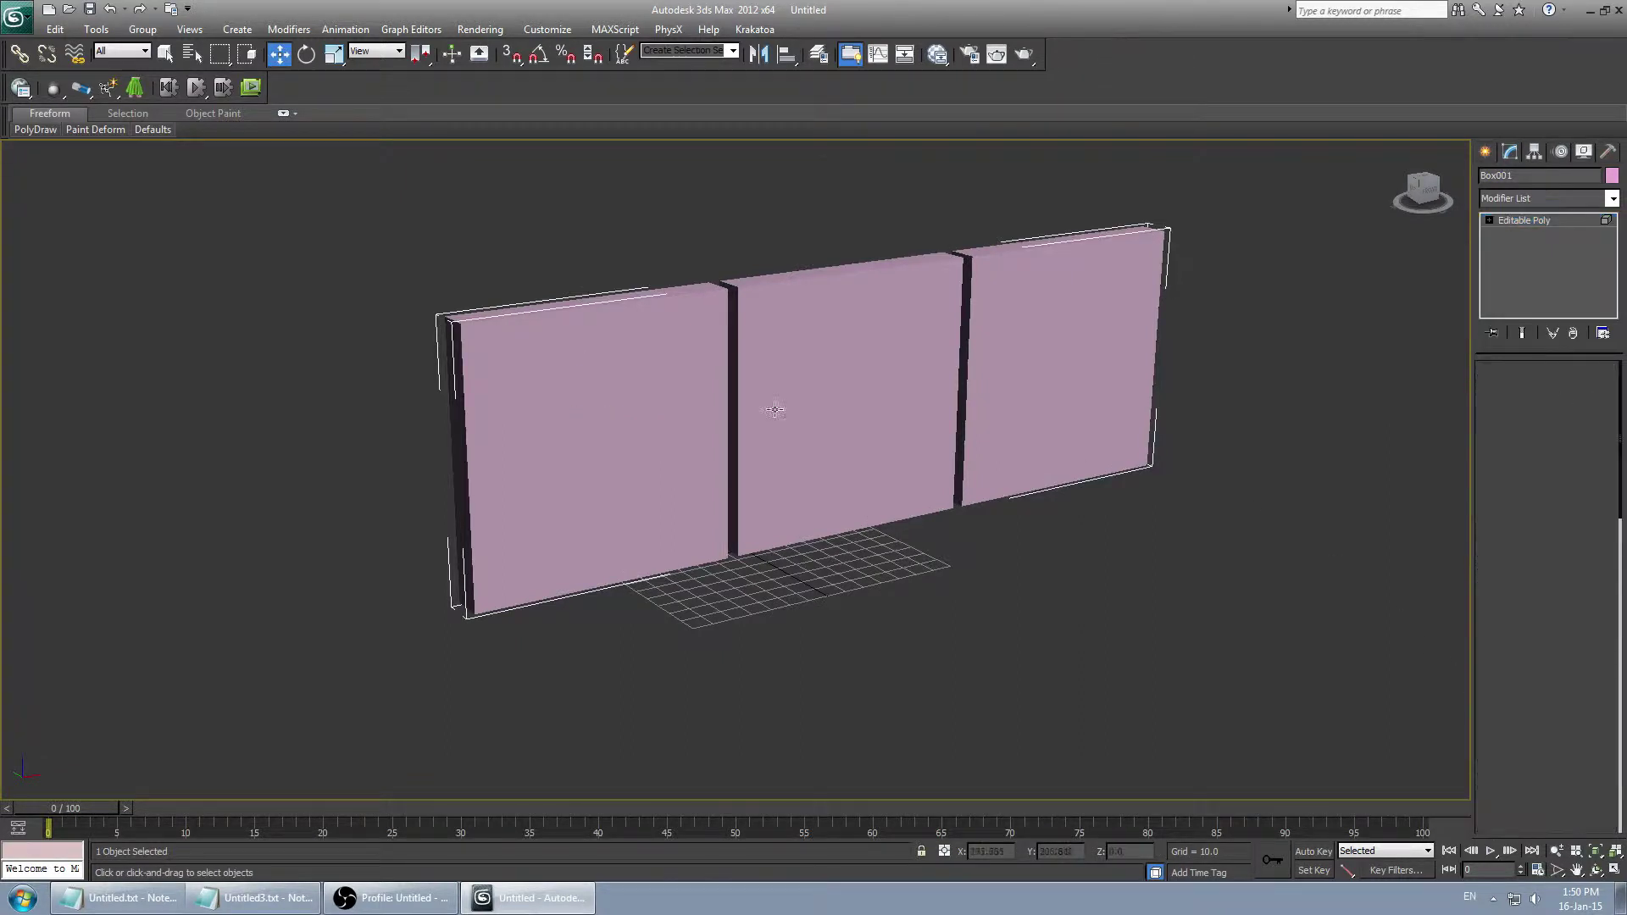
pyautogui.moveTo(770, 406); pyautogui.dragTo(531, 384, button='middle')
pyautogui.click(472, 449)
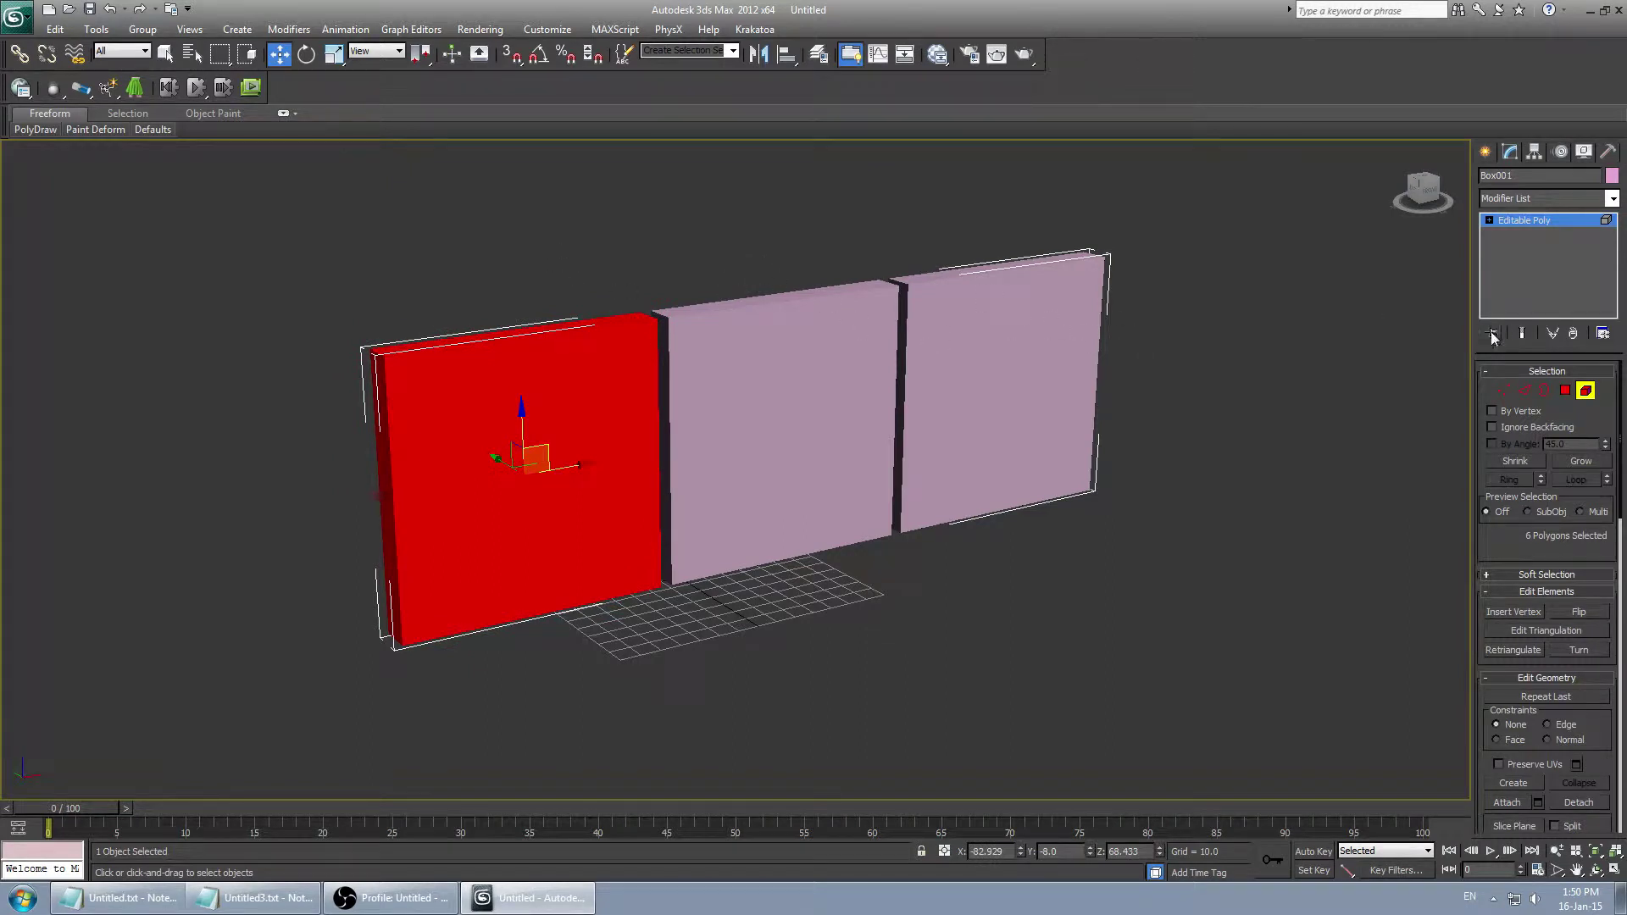
# Enter the Vertex sub-object level and view the vertices at the left panel's upper corner.
pyautogui.click(1505, 389)
pyautogui.moveTo(301, 314); pyautogui.dragTo(537, 291, button='middle')
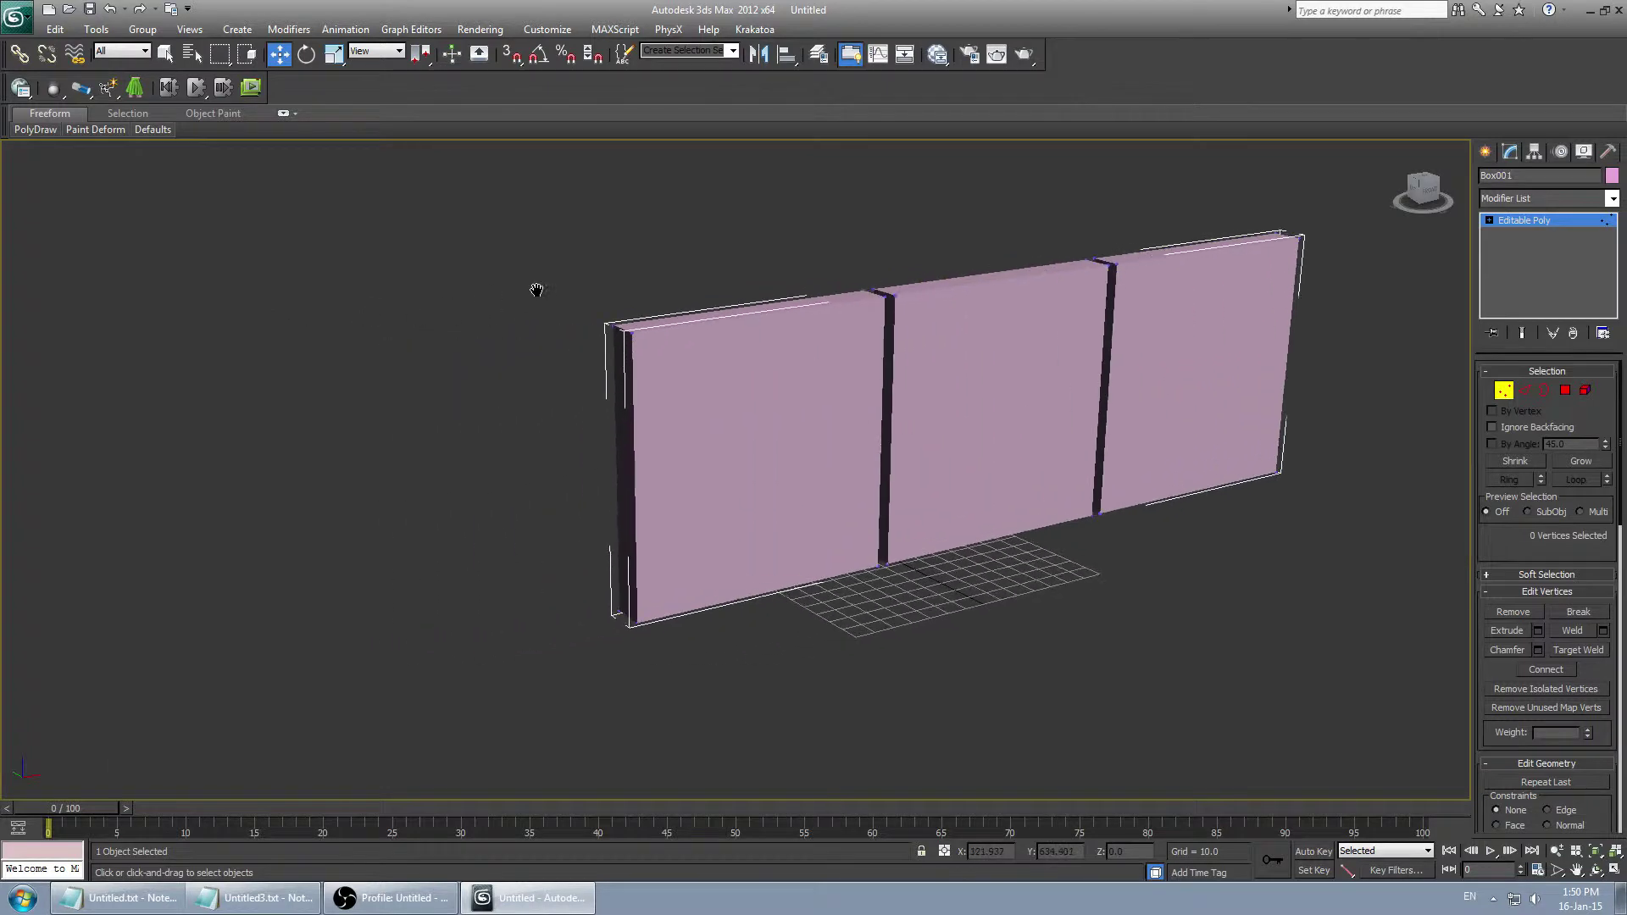
pyautogui.scroll(3, 543, 294)
pyautogui.moveTo(507, 215); pyautogui.dragTo(551, 264)
pyautogui.click(471, 225)
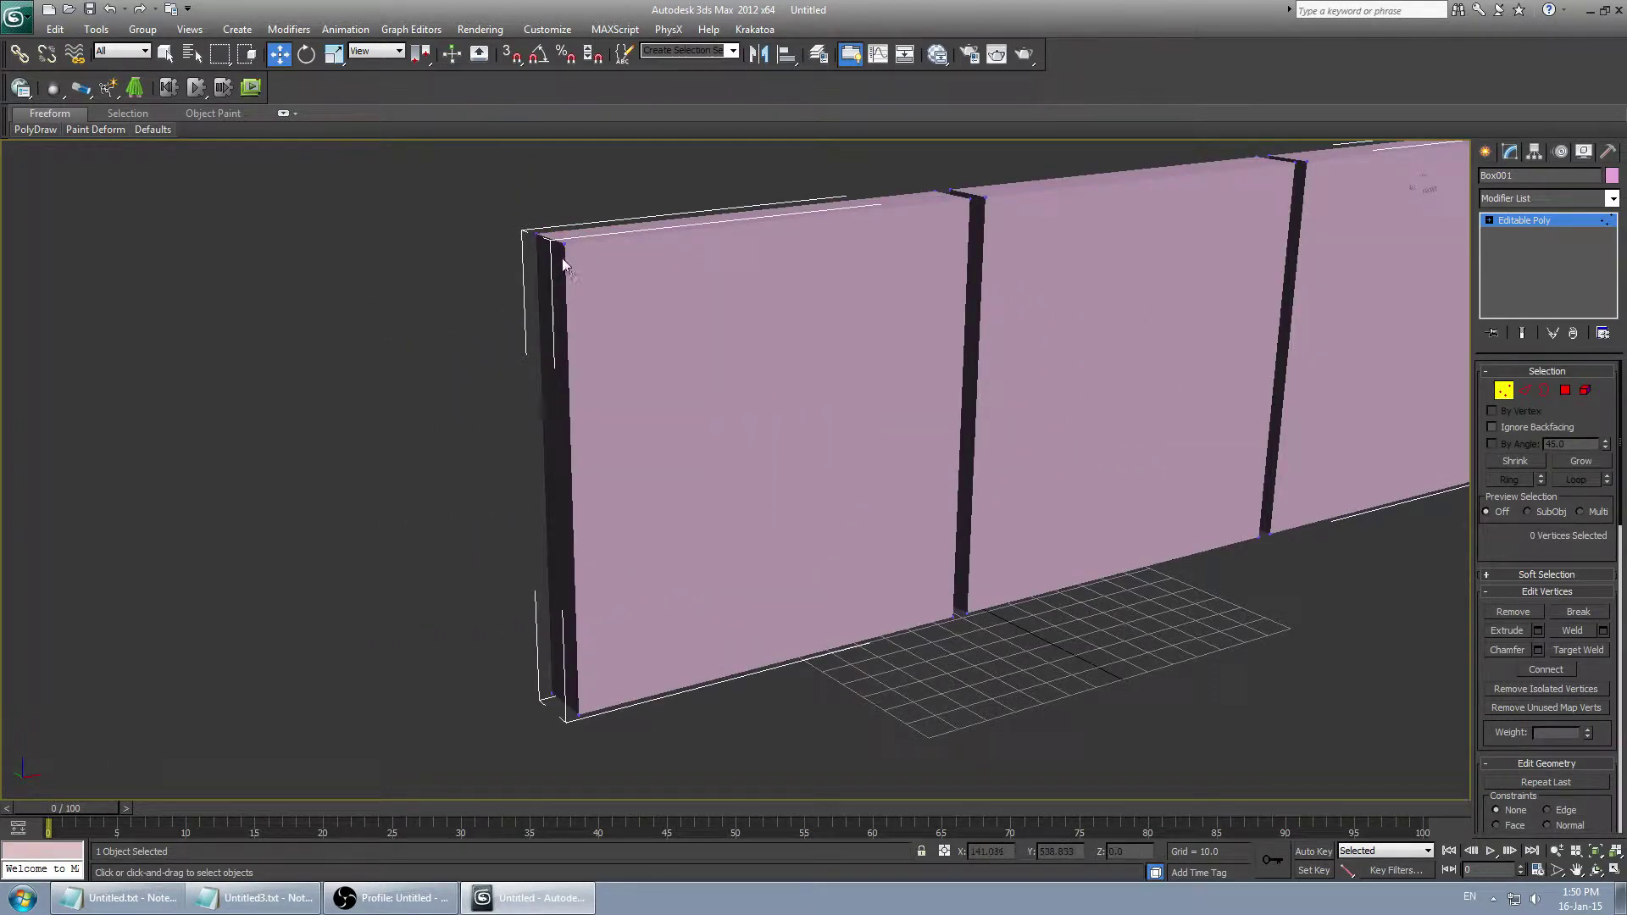
pyautogui.press('z')
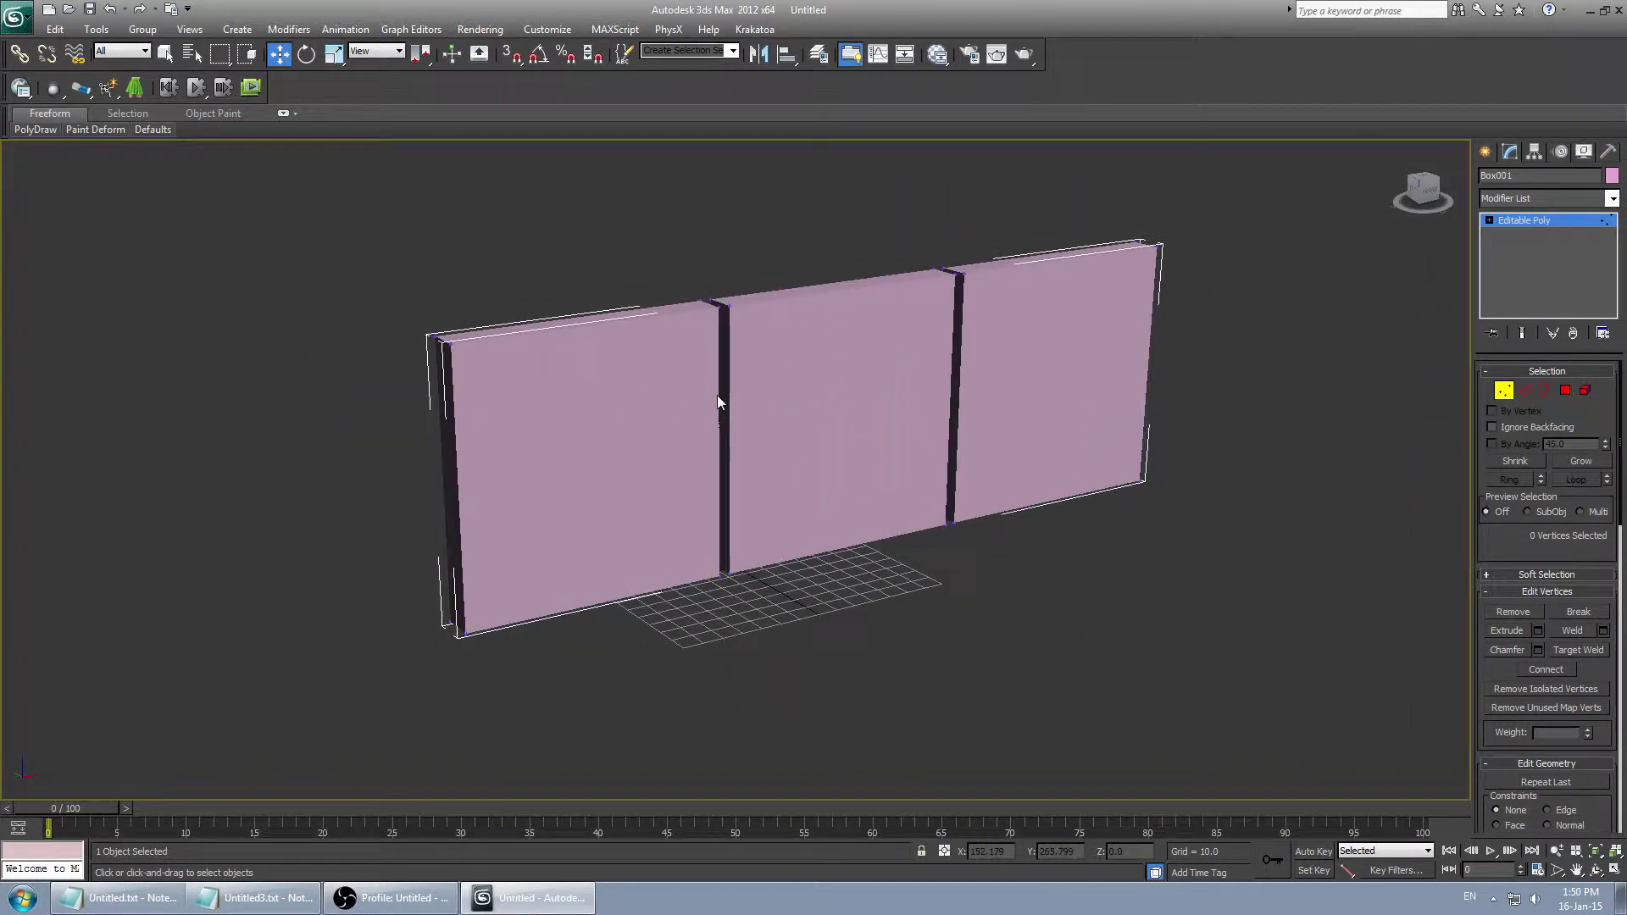
# Go through the Edge level to the Polygon level and select single front and top faces of the left and middle panels.
pyautogui.click(1527, 387)
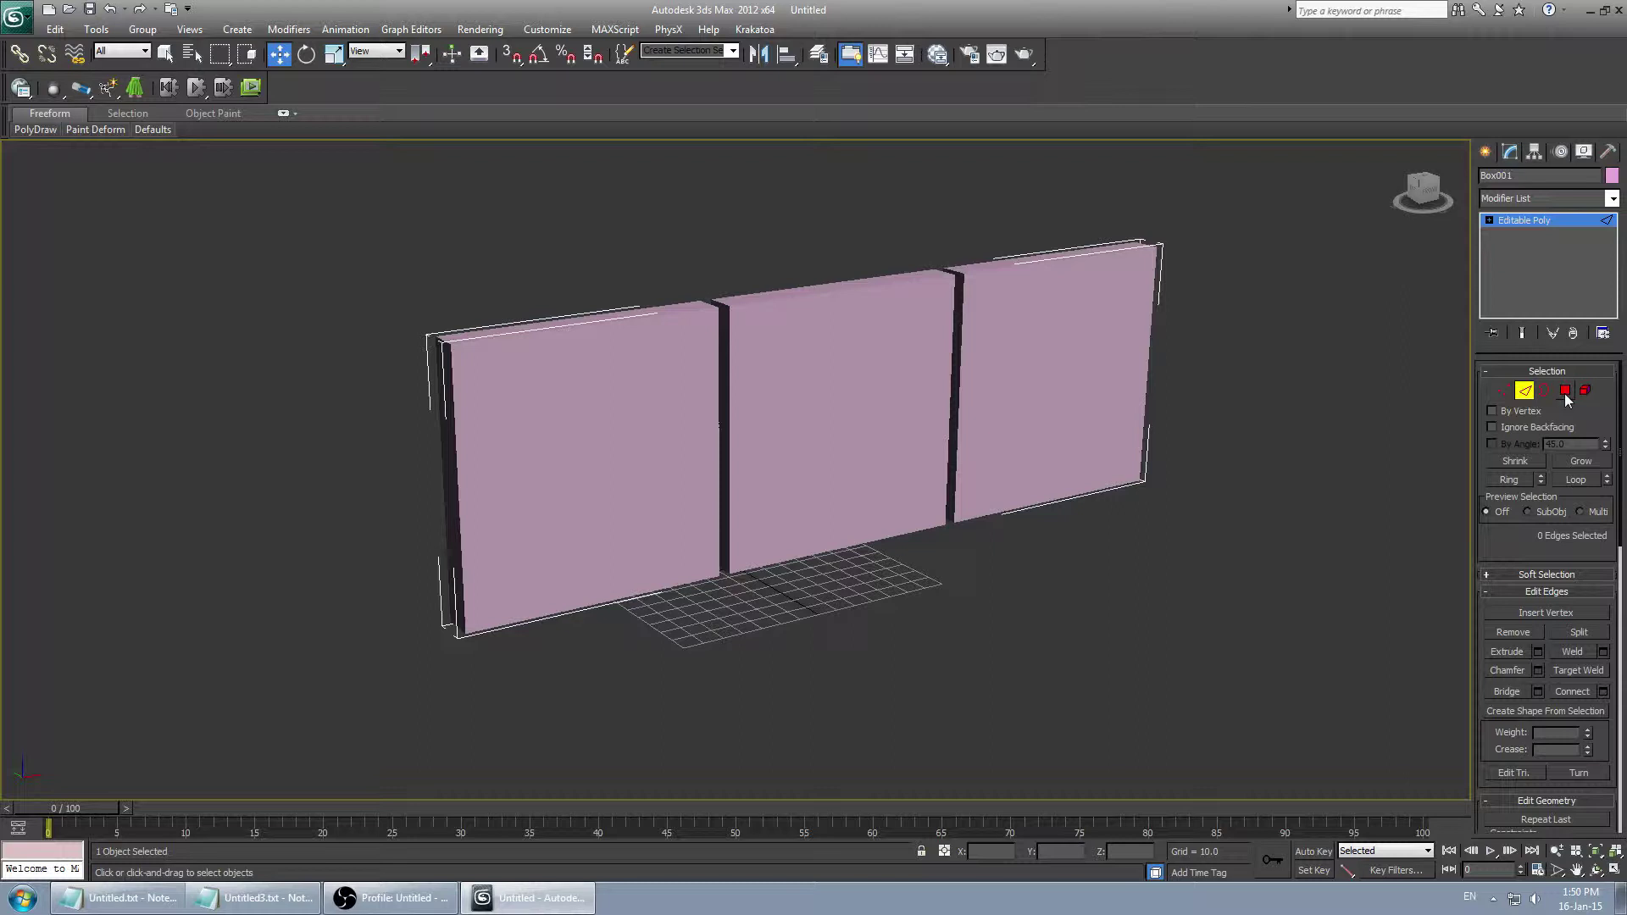
pyautogui.click(1565, 393)
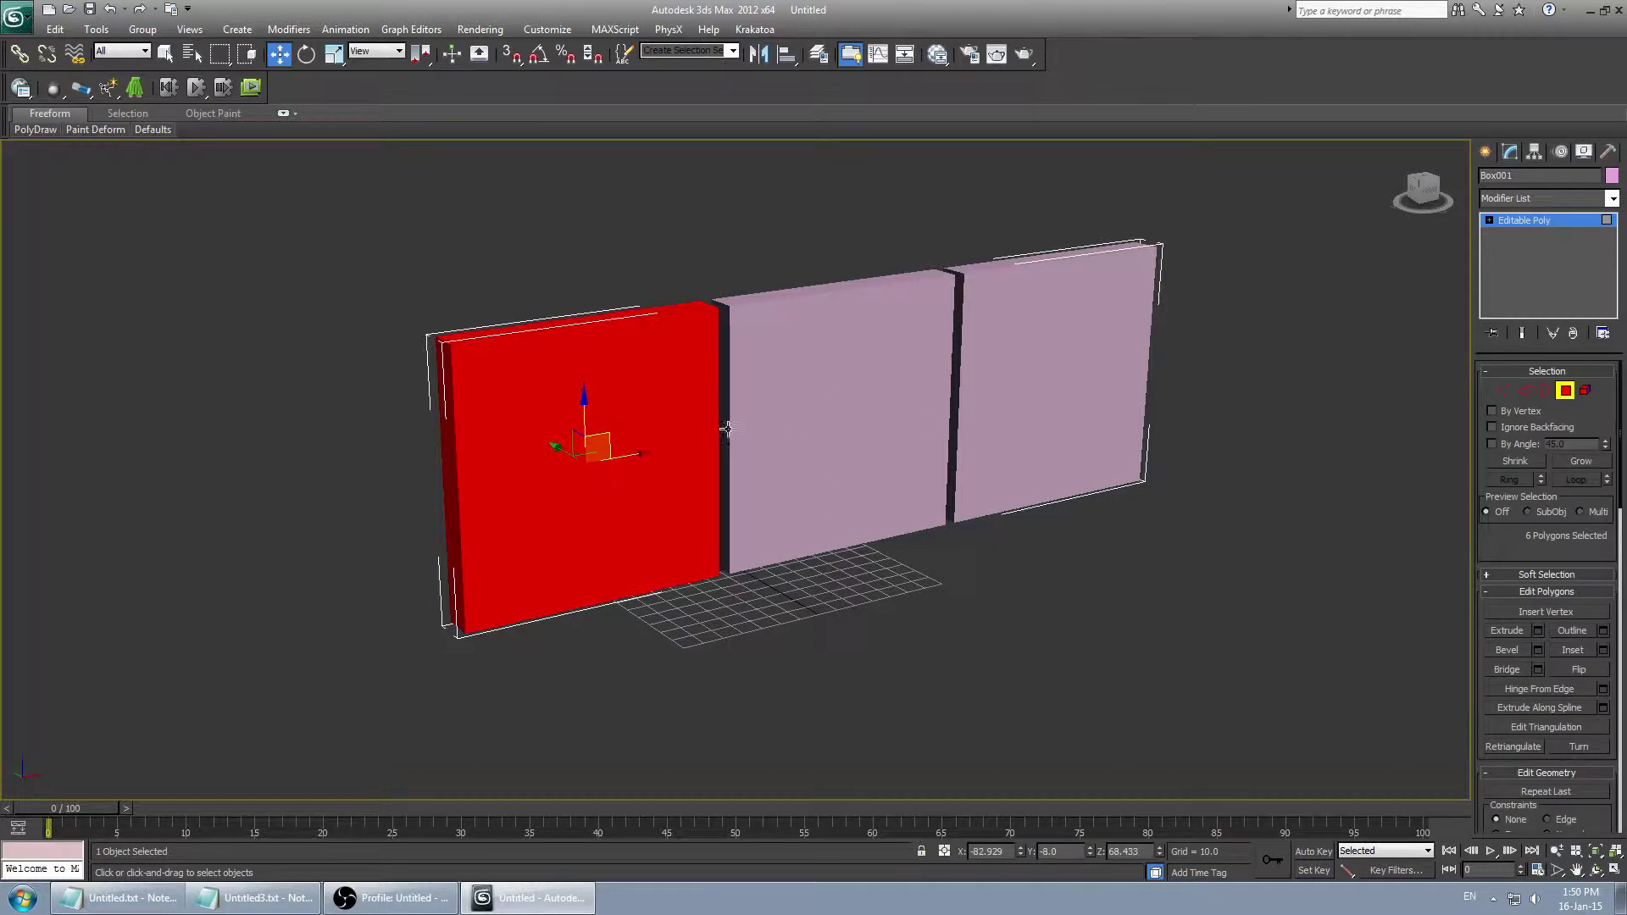
pyautogui.click(841, 400)
pyautogui.hotkey('ctrl', 'z')
pyautogui.click(776, 341)
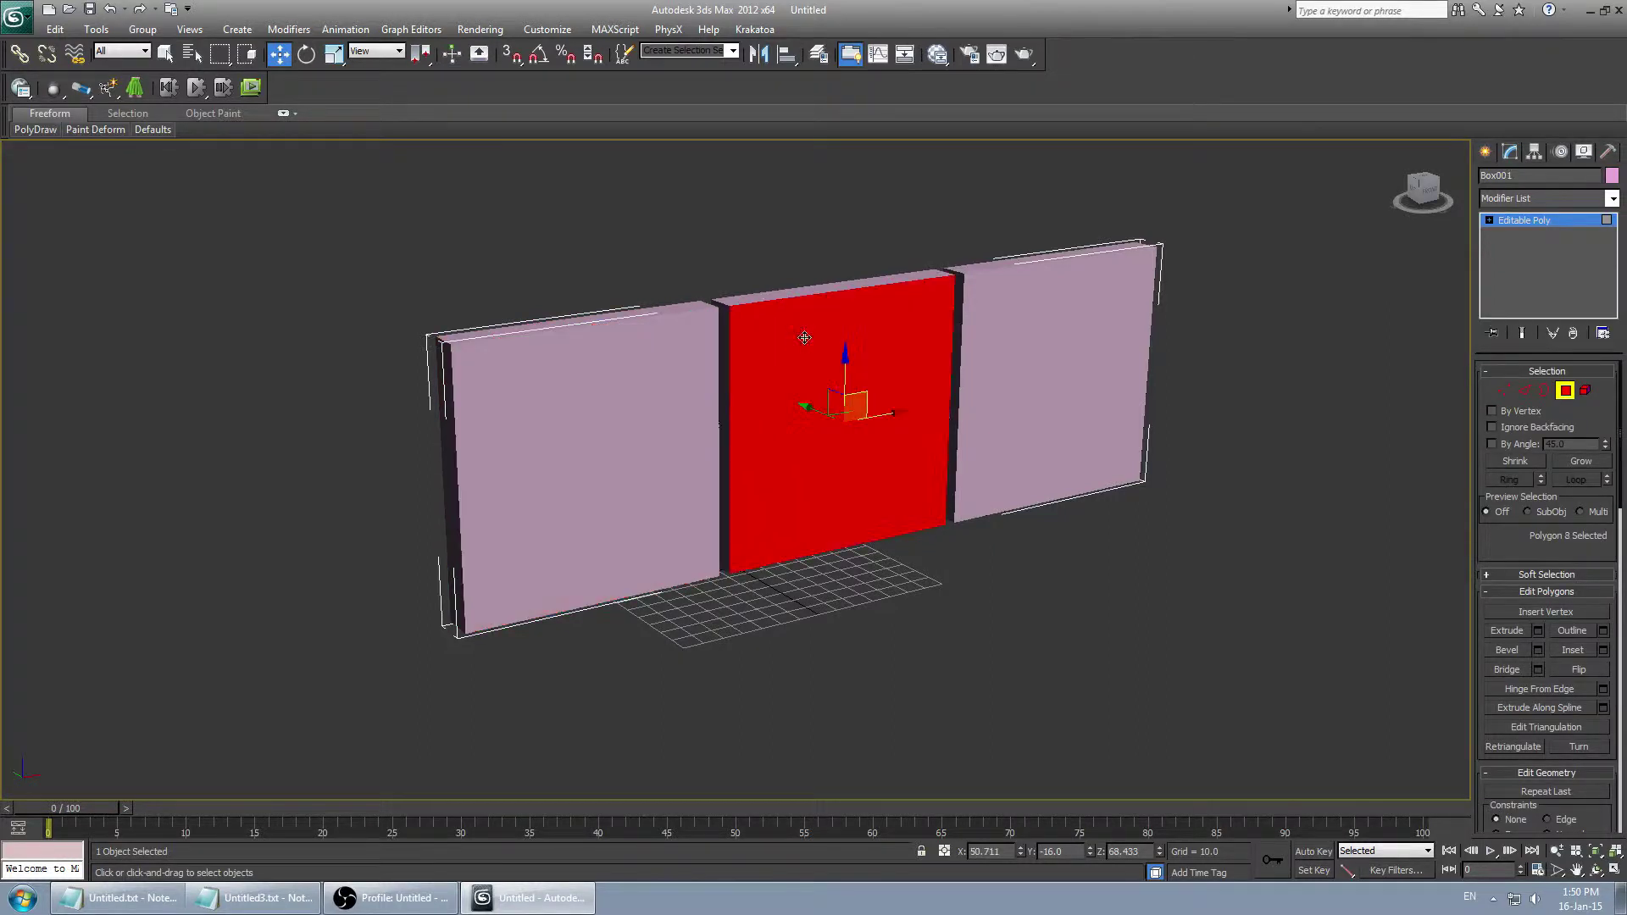
pyautogui.click(610, 349)
pyautogui.click(645, 313)
pyautogui.click(776, 293)
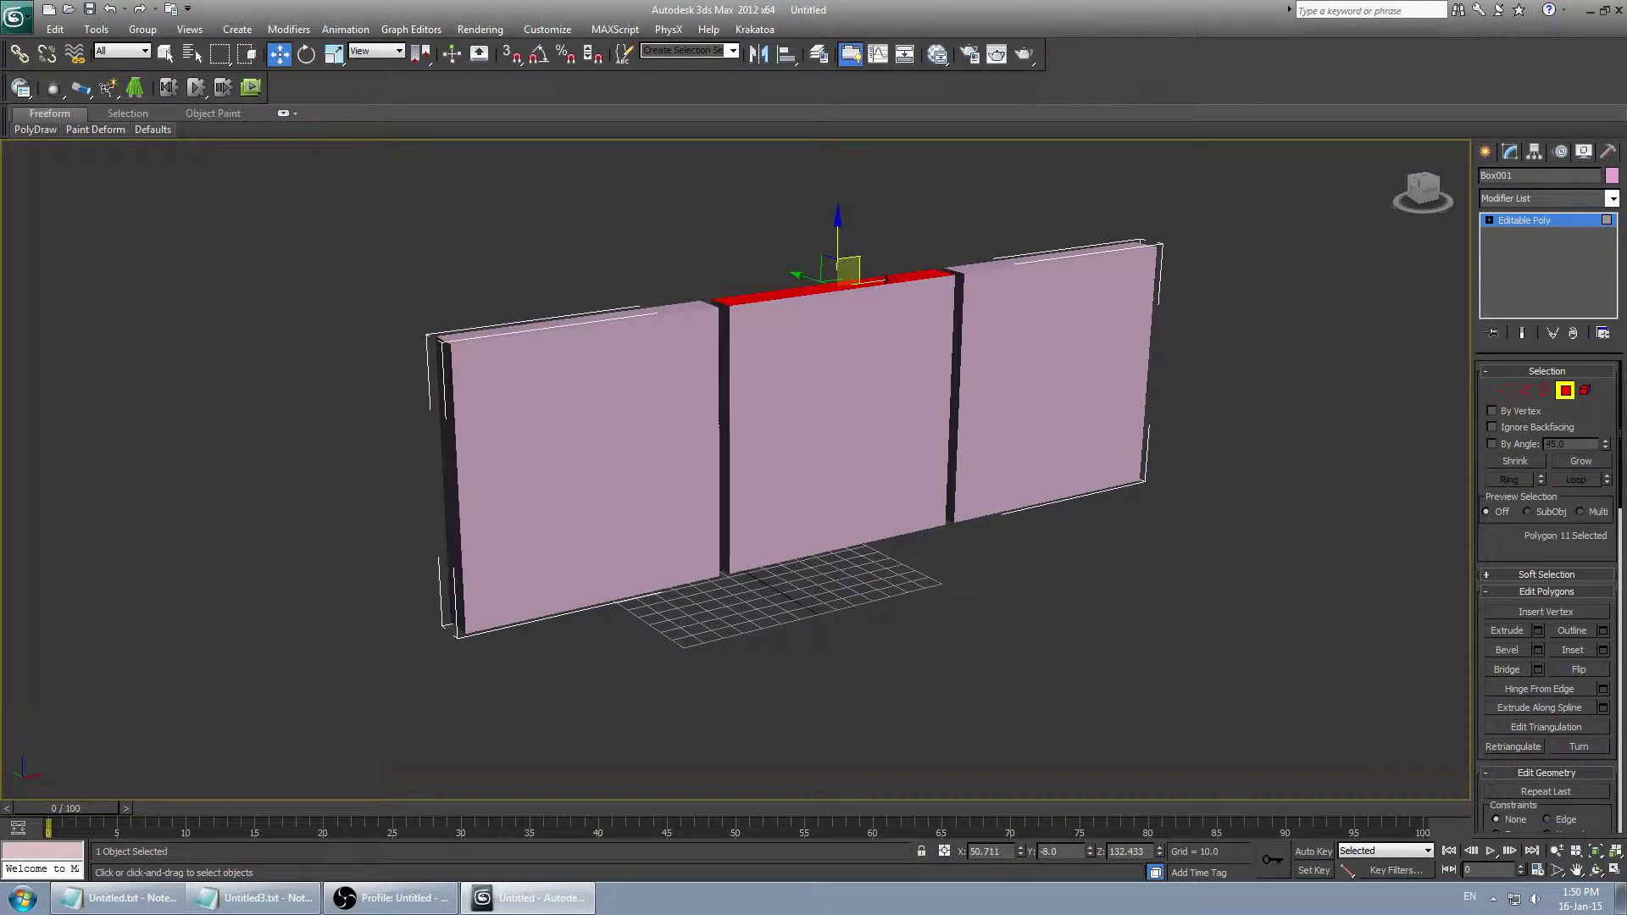
# Return to the Element level, use the Select Object tool and select only the left panel's element.
pyautogui.click(1584, 391)
pyautogui.click(653, 428)
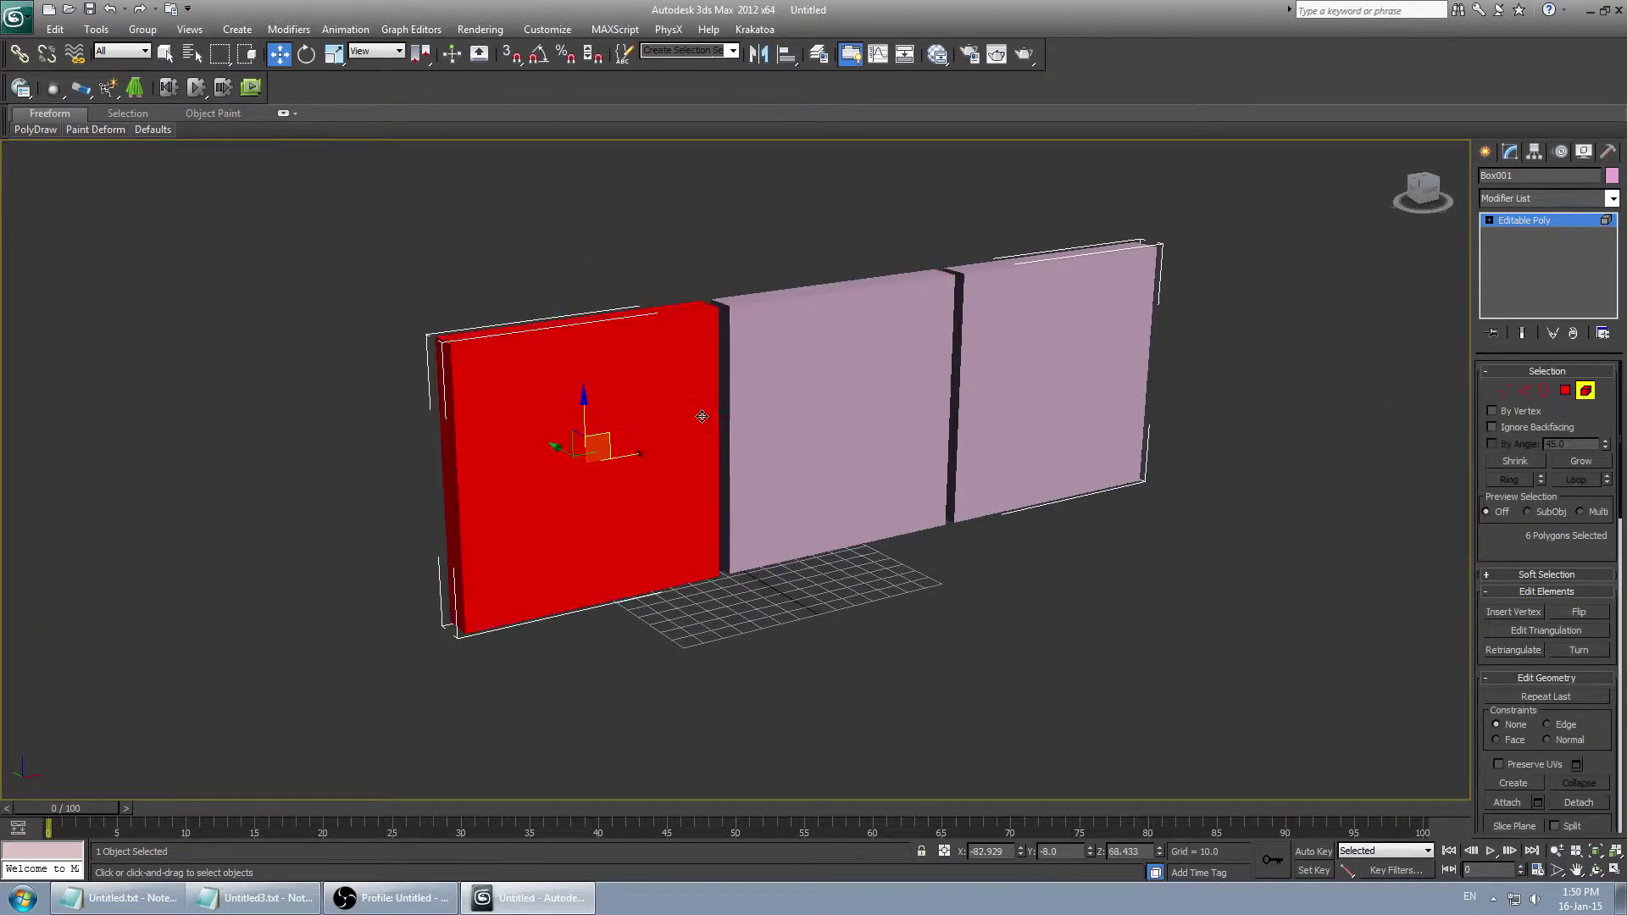
pyautogui.click(818, 394)
pyautogui.click(1033, 354)
pyautogui.click(562, 416)
pyautogui.click(165, 53)
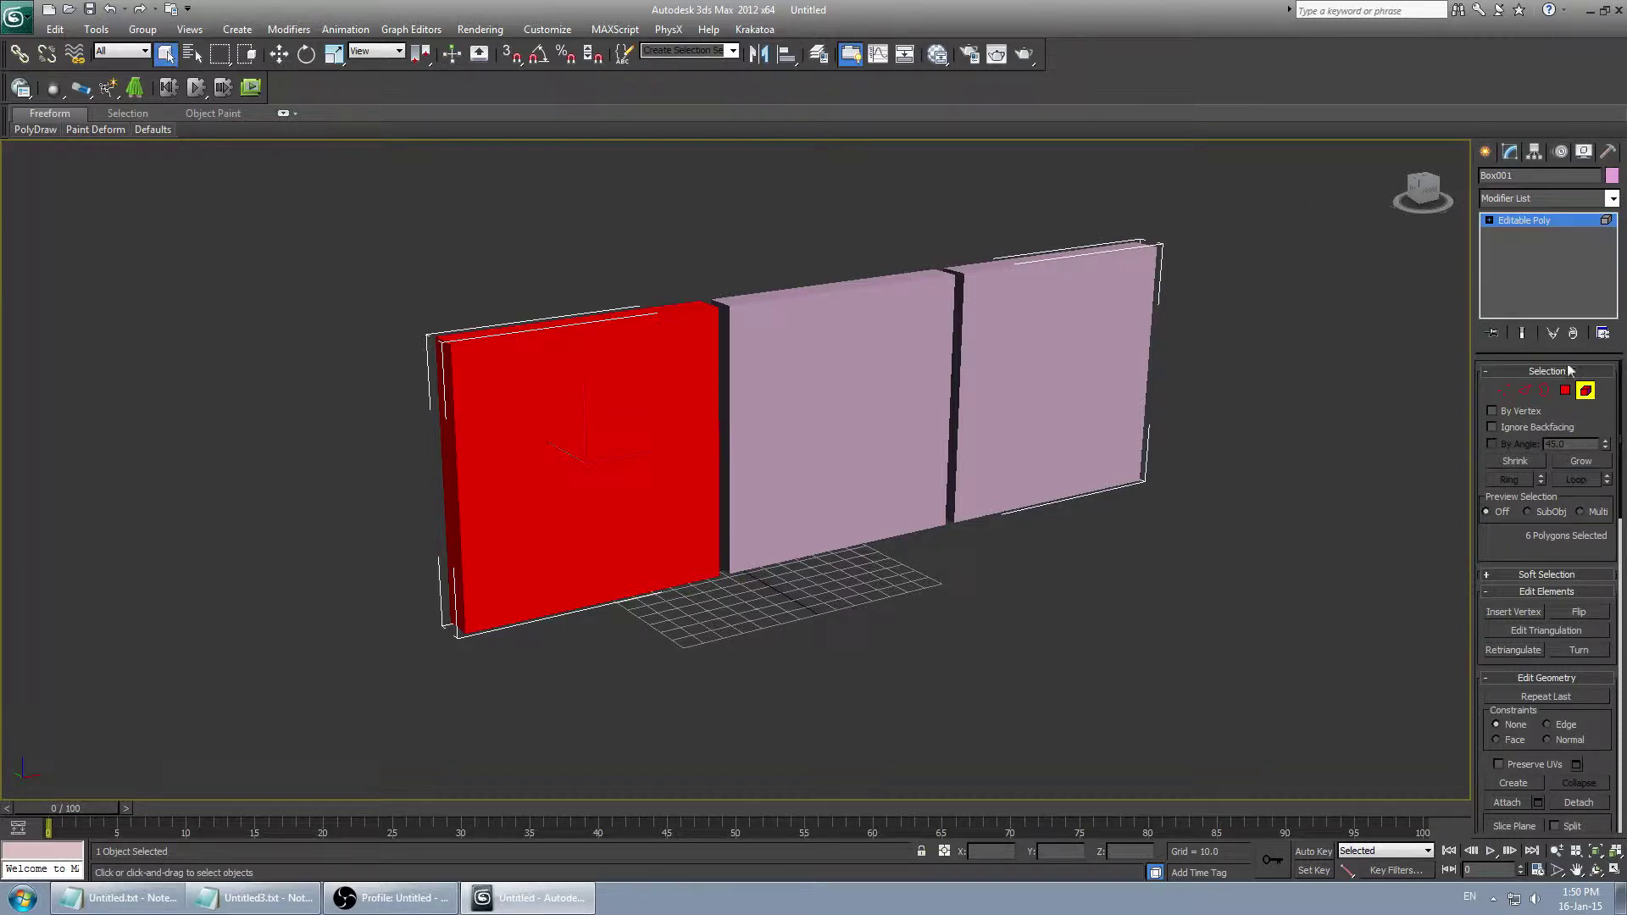
pyautogui.click(1586, 390)
pyautogui.click(1586, 391)
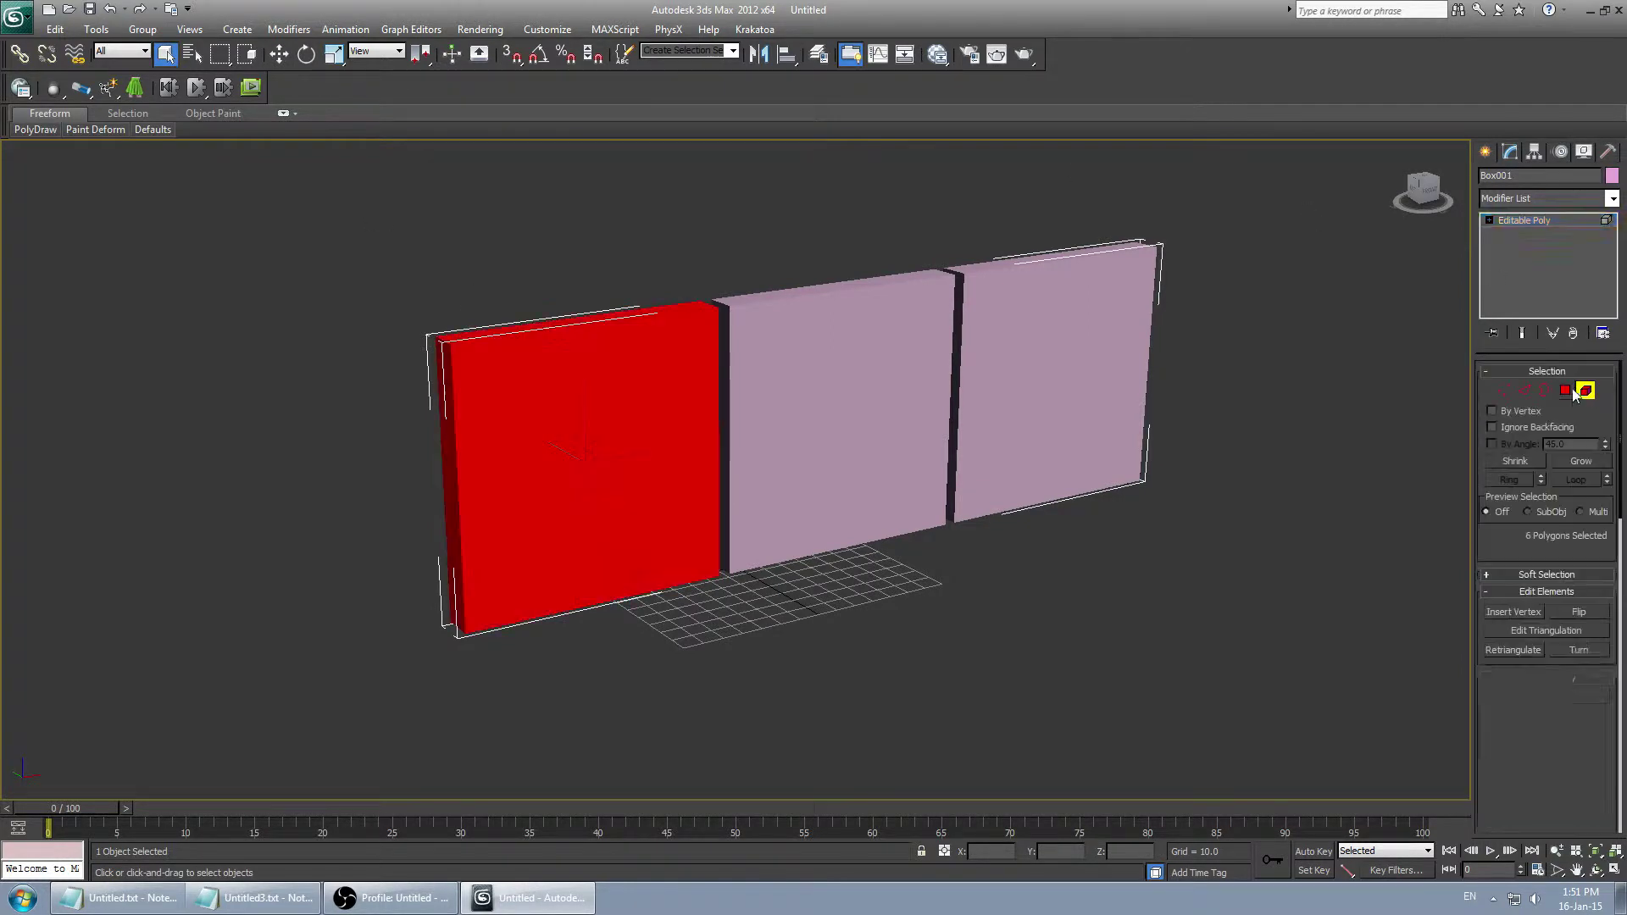
pyautogui.click(781, 273)
pyautogui.click(612, 389)
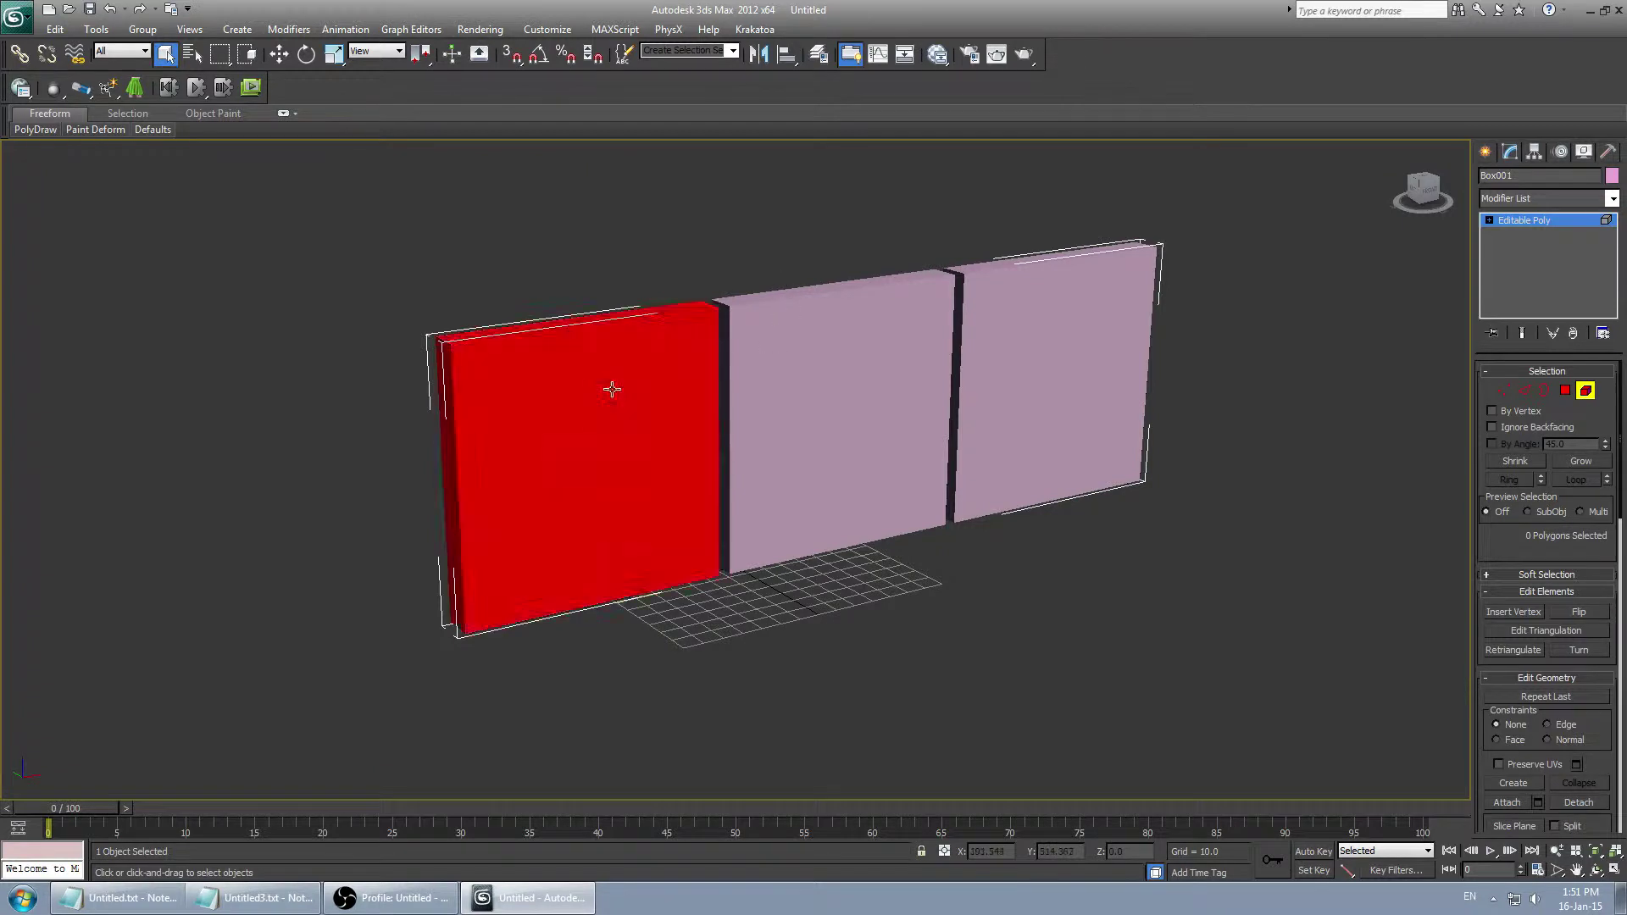
# Reopen the Material Editor and assign the brick Standard material to the selected left panel.
pyautogui.press('m')
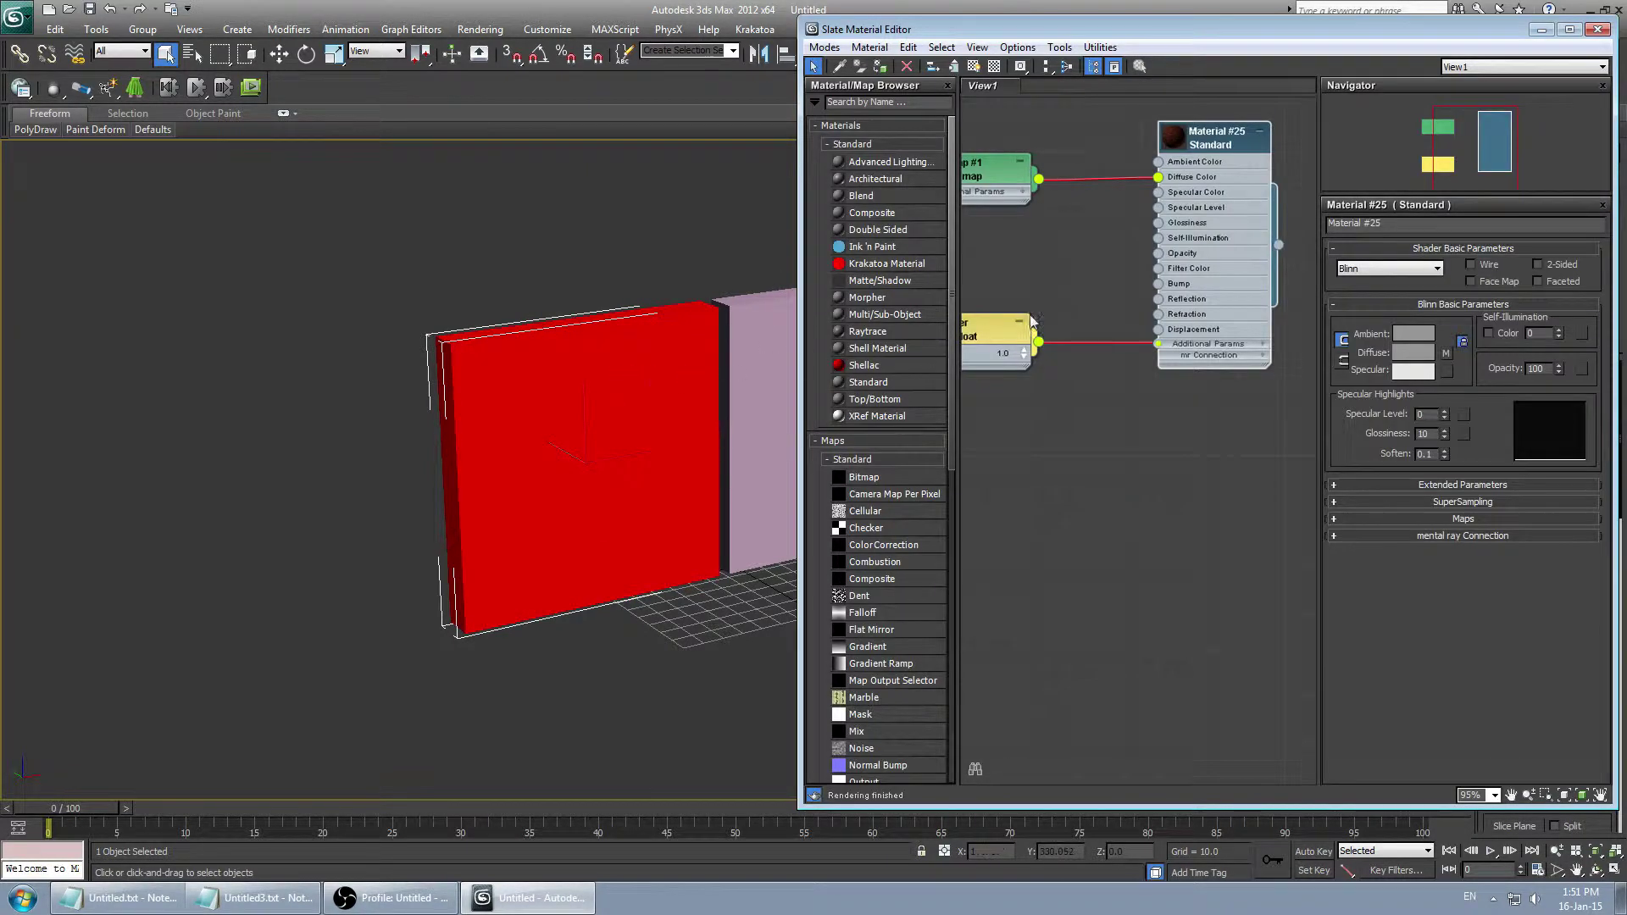
pyautogui.rightClick(1201, 149)
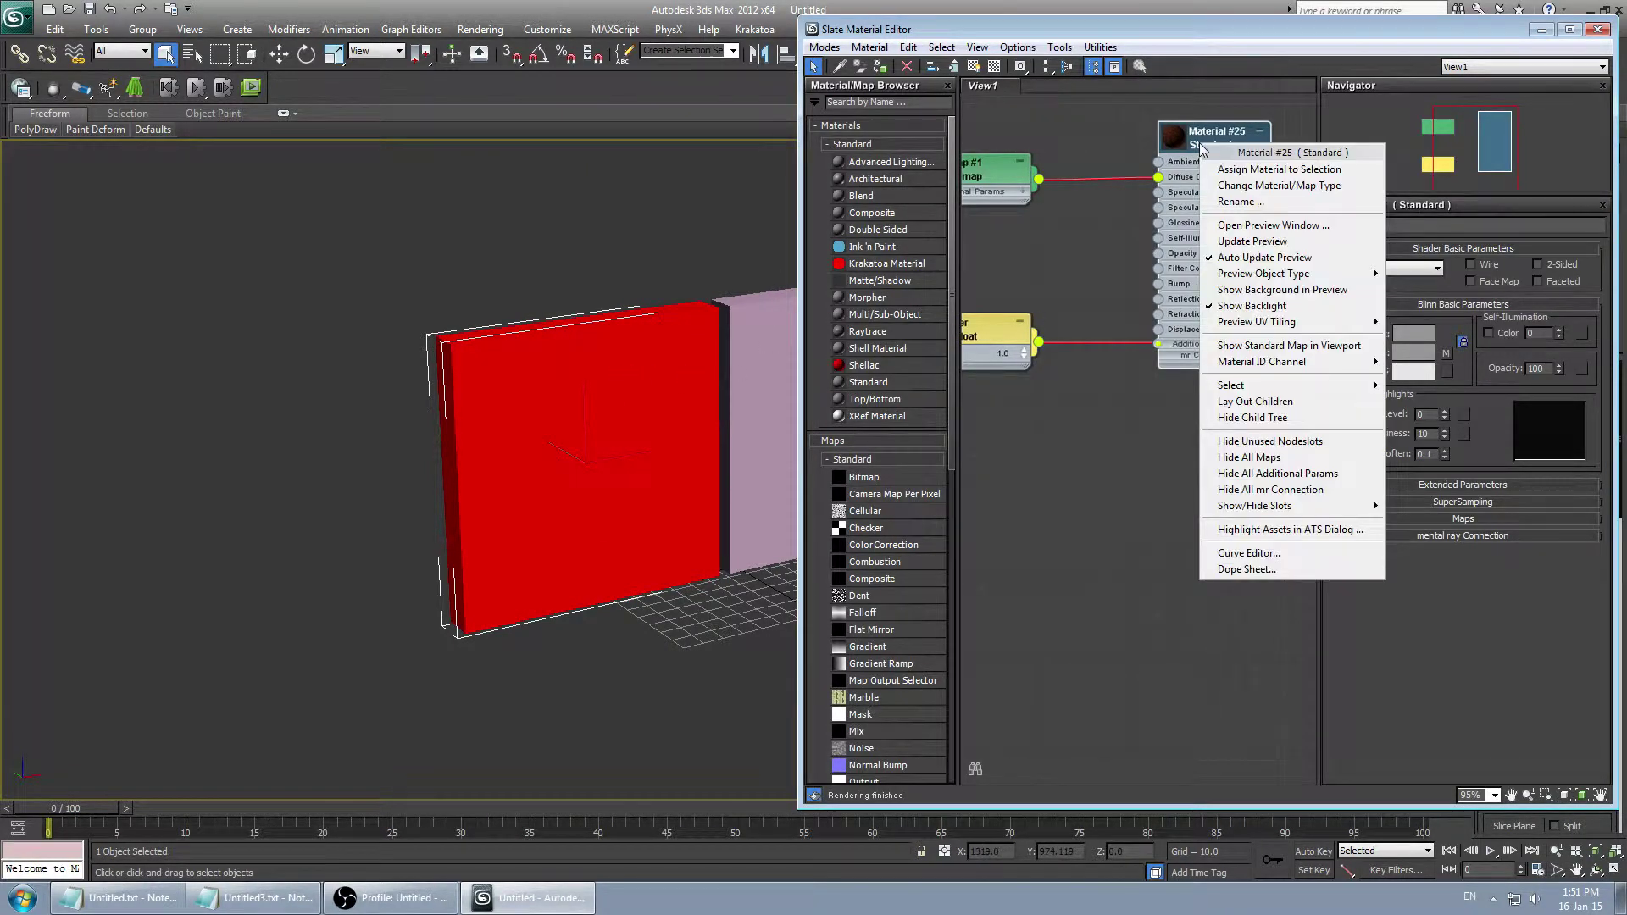
pyautogui.click(1252, 171)
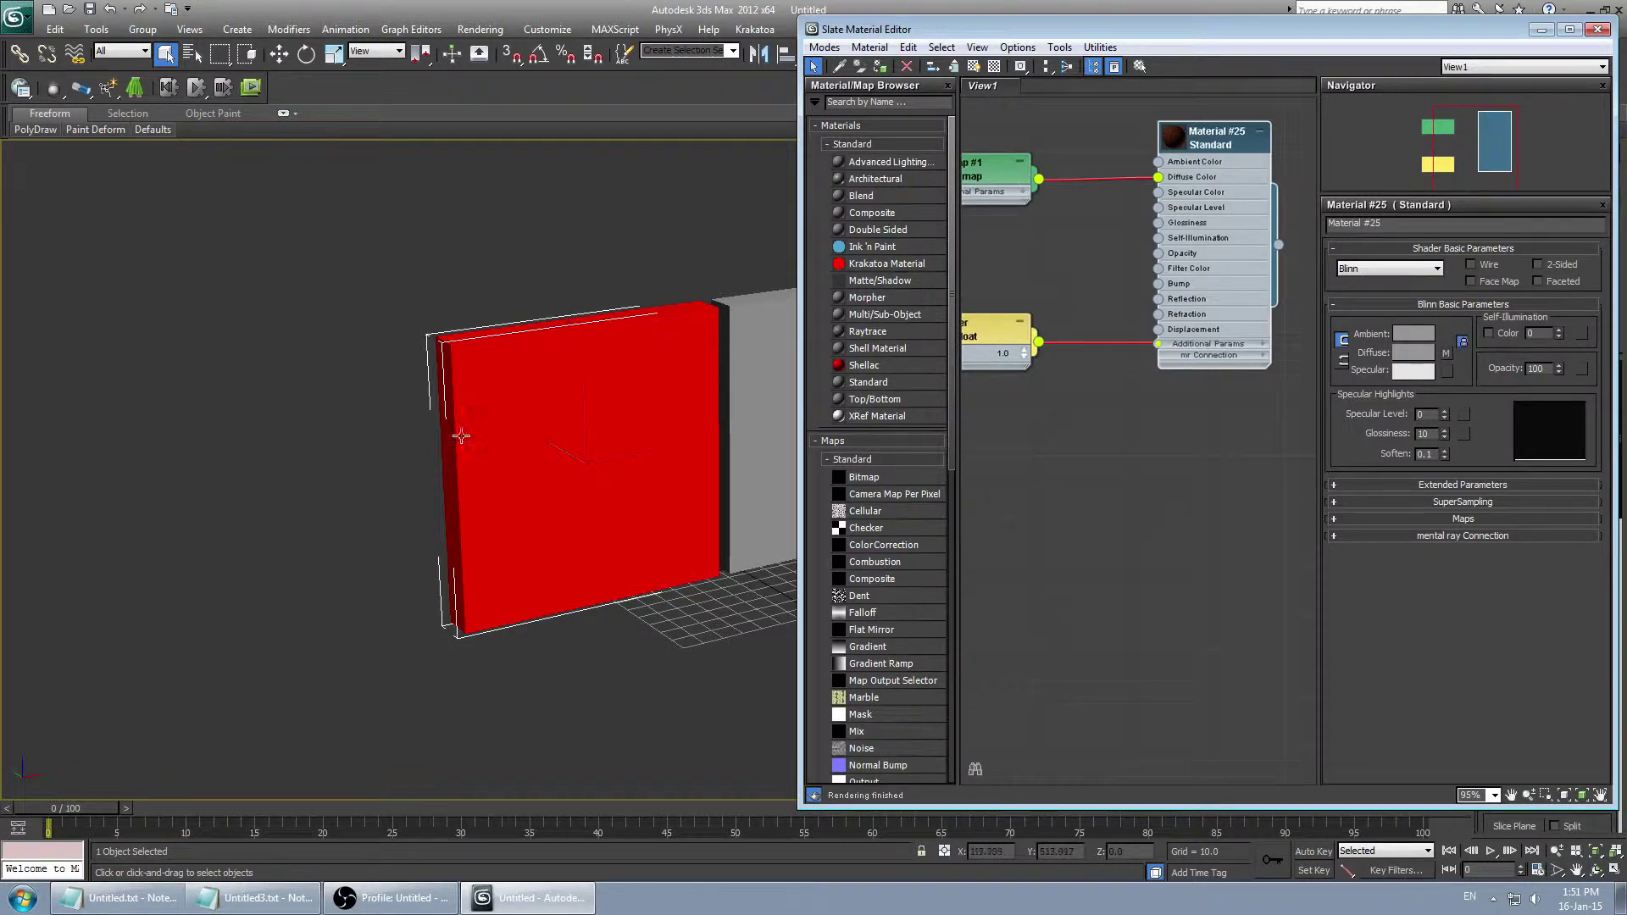
# Show the brick material's standard map in the viewport, close the Material Editor and deselect the left panel.
pyautogui.rightClick(1210, 141)
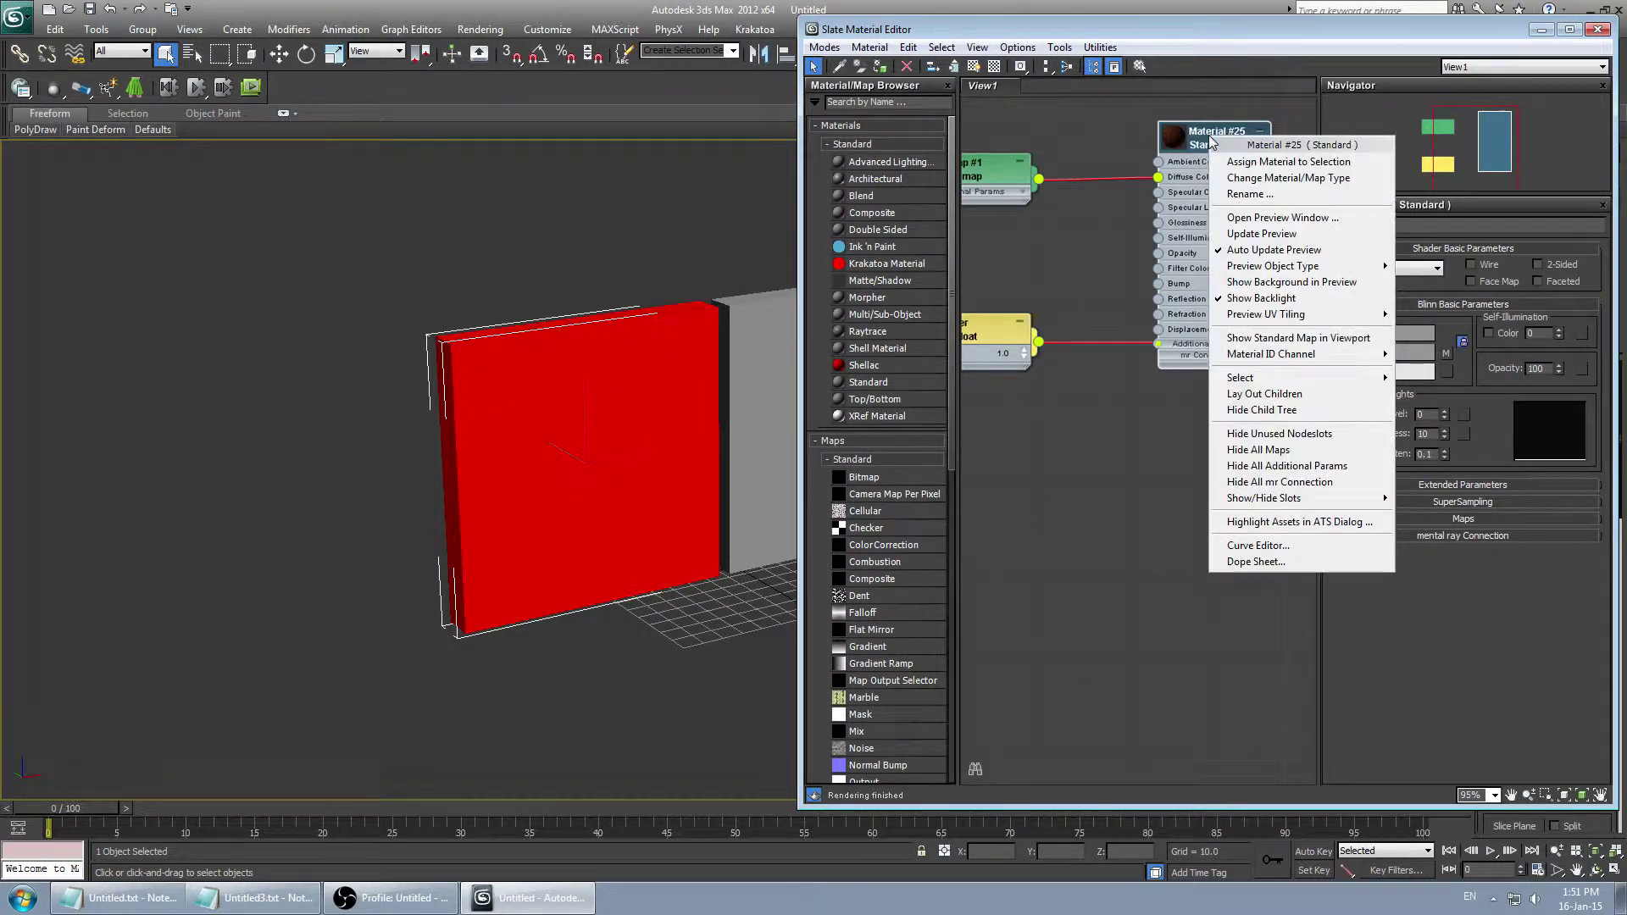
pyautogui.click(1298, 339)
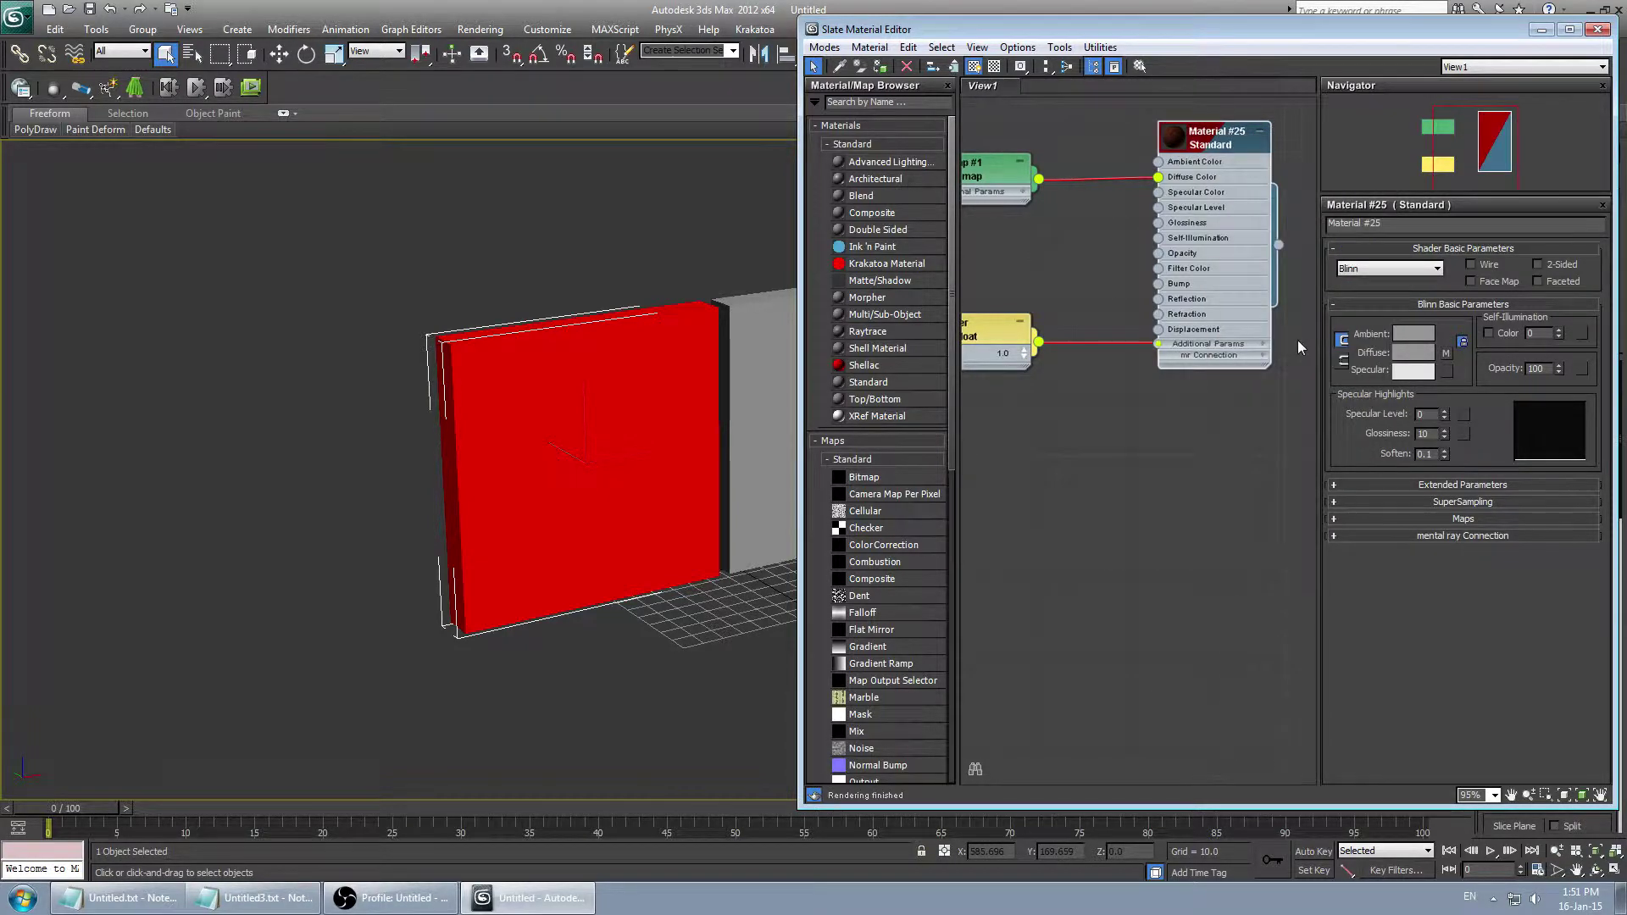
pyautogui.click(1592, 32)
pyautogui.click(560, 288)
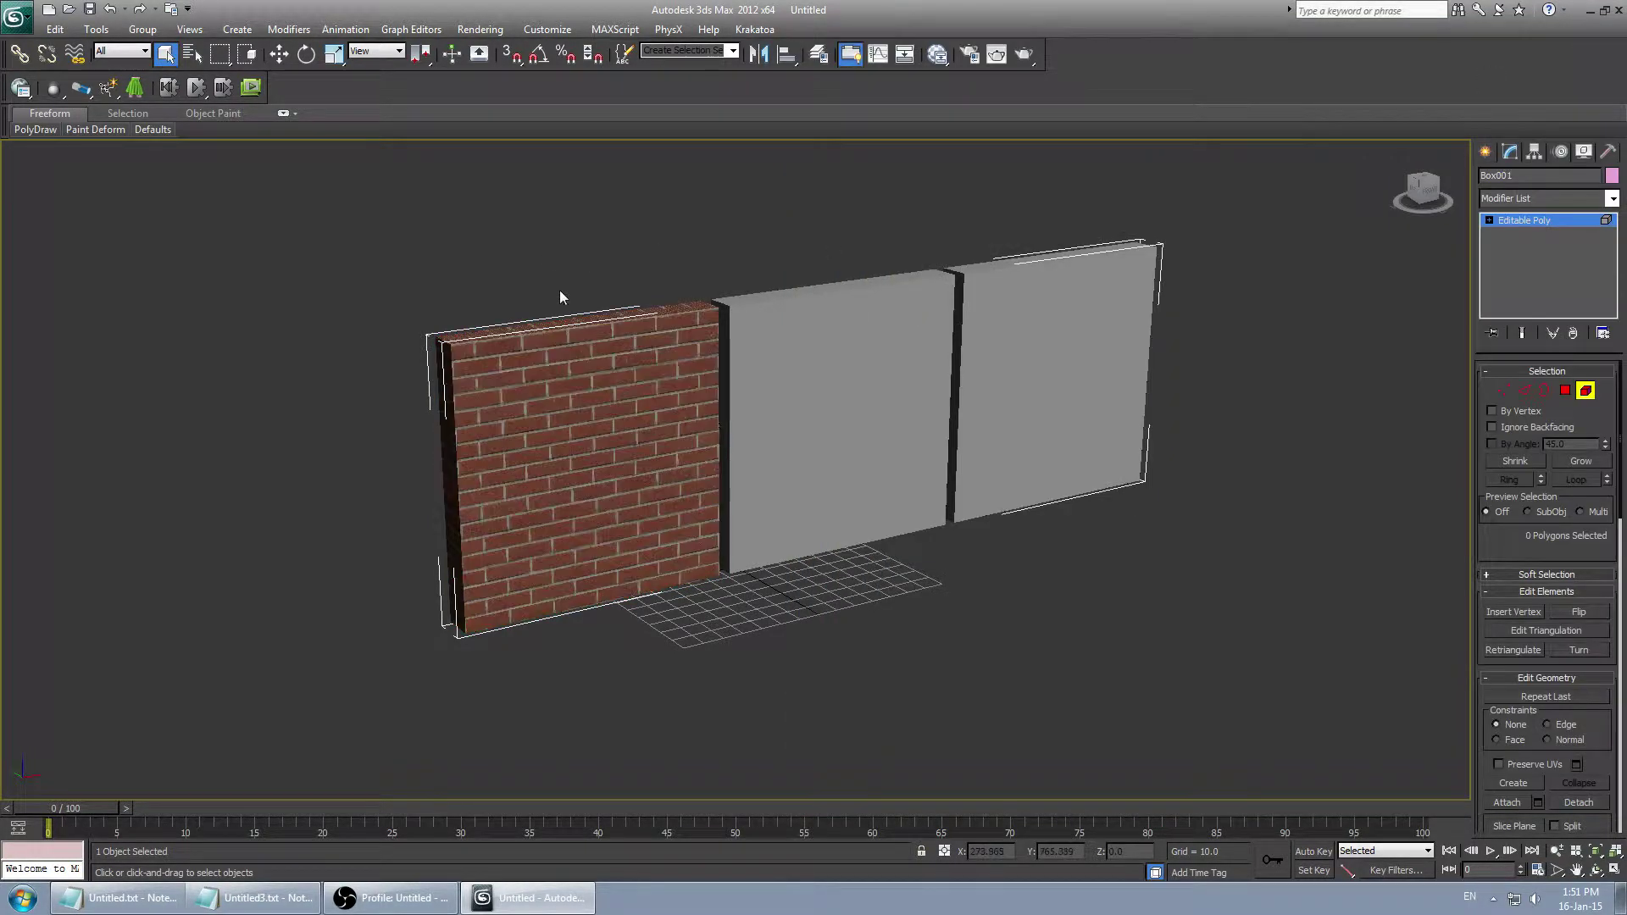
# Examine how the brick texture maps onto the front, top and narrow side of the left panel.
pyautogui.moveTo(628, 328); pyautogui.dragTo(913, 320, button='middle')
pyautogui.scroll(3, 798, 291)
pyautogui.scroll(3, 882, 356)
pyautogui.scroll(-3, 846, 333)
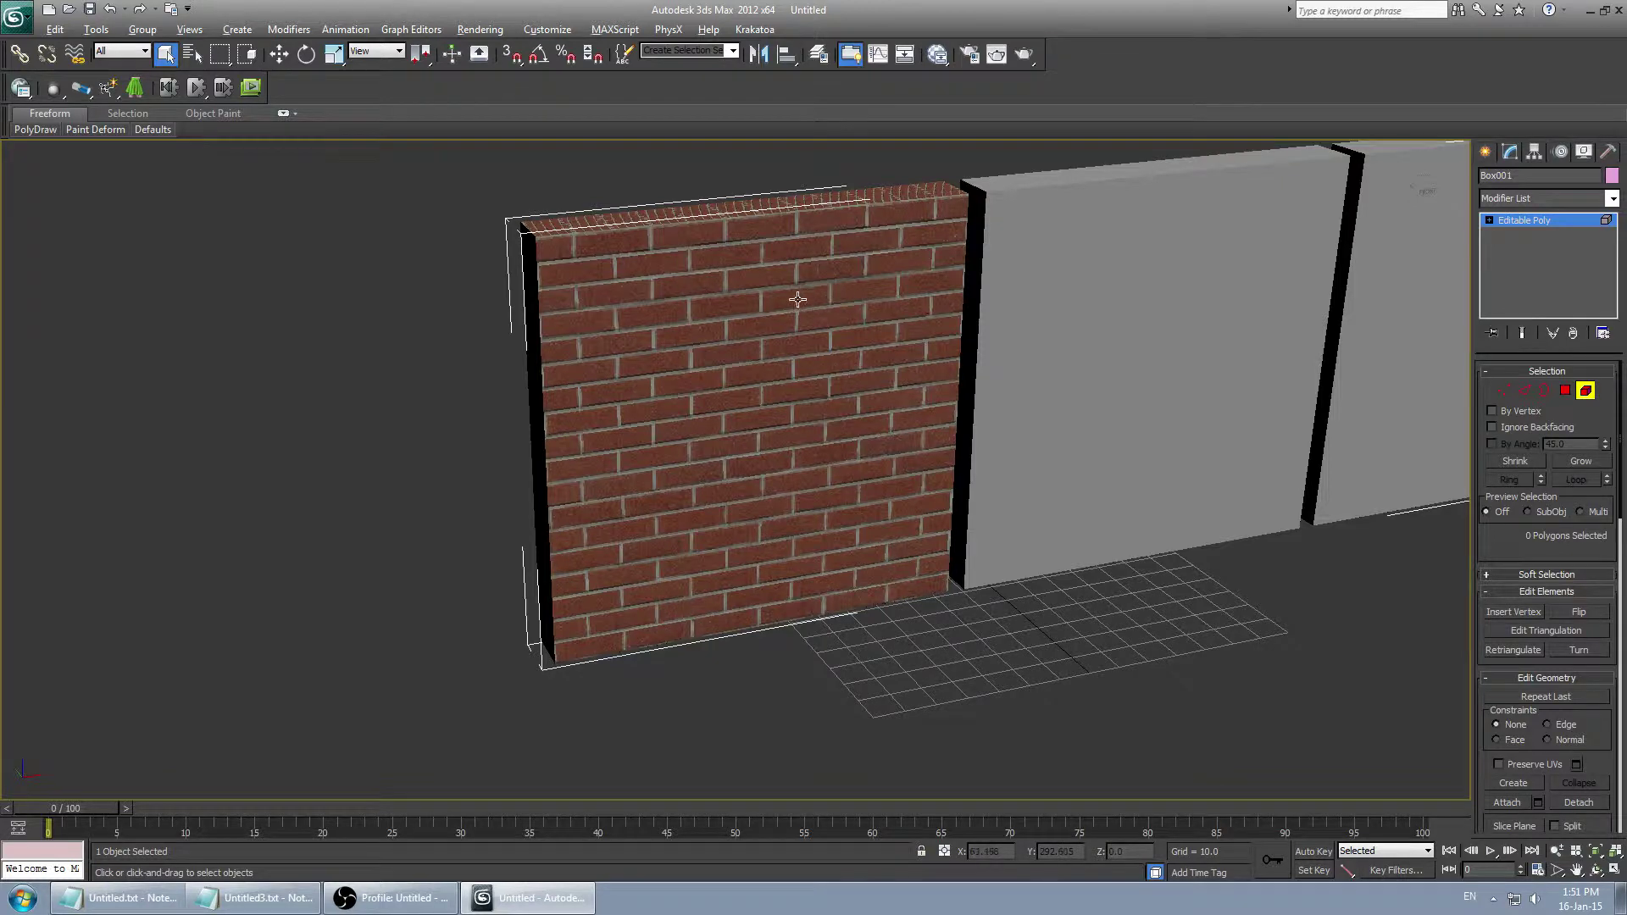
pyautogui.keyDown('alt'); pyautogui.moveTo(798, 298); pyautogui.dragTo(878, 309, button='middle'); pyautogui.keyUp('alt')
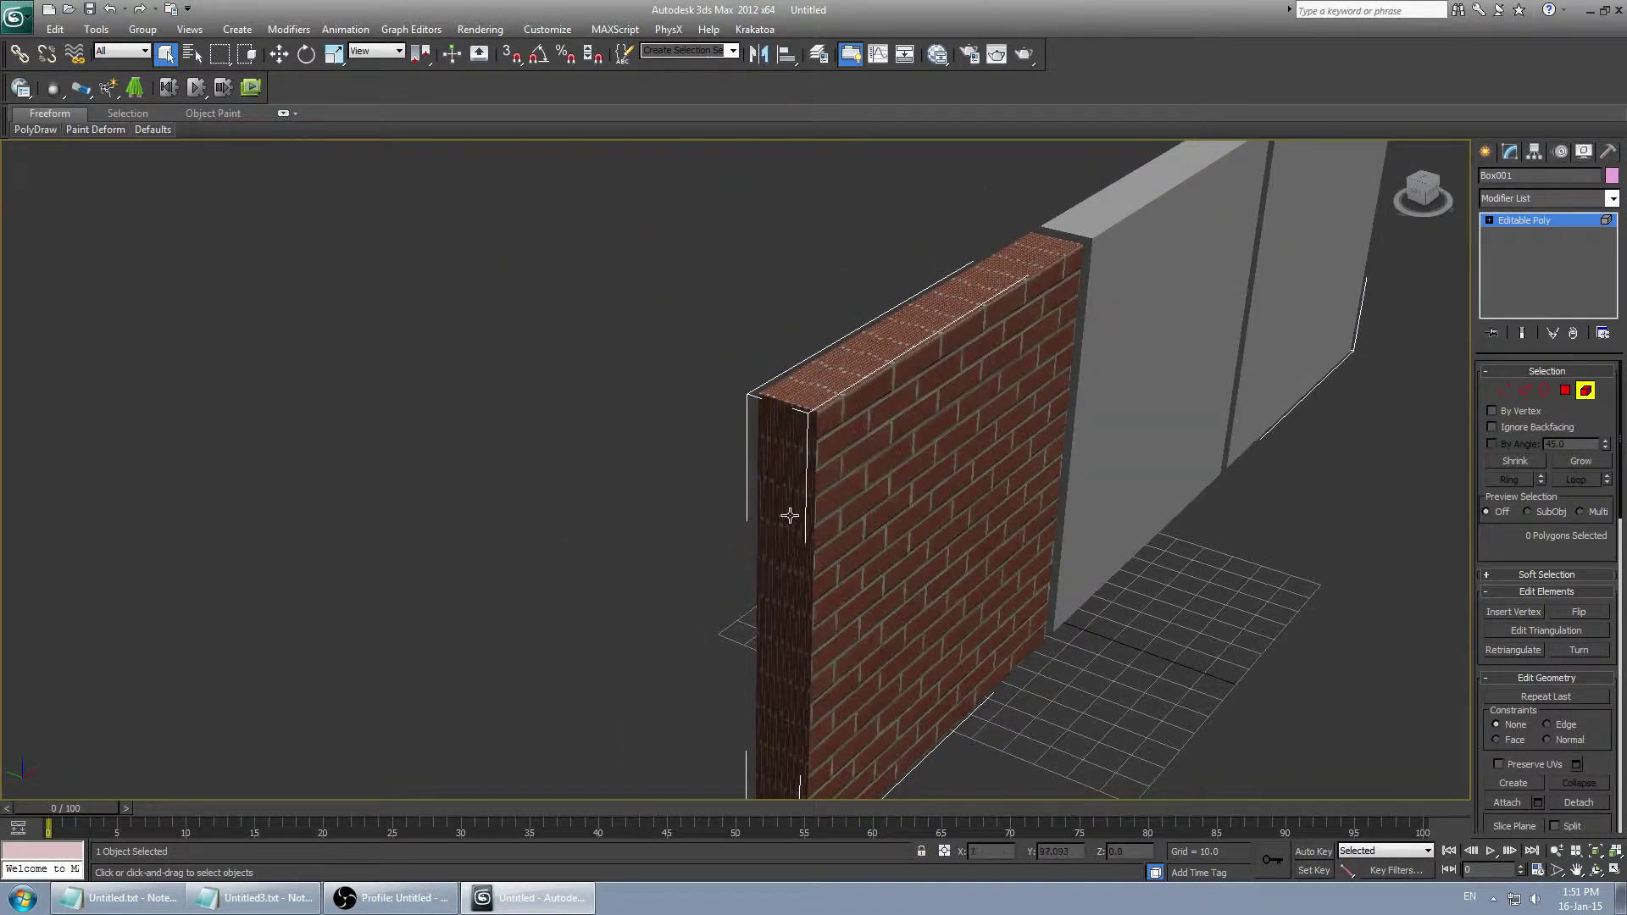
pyautogui.keyDown('alt'); pyautogui.moveTo(896, 461); pyautogui.dragTo(726, 352, button='middle'); pyautogui.keyUp('alt')
# Switch the wall from Element to Polygon level and clear the polygon selection.
pyautogui.click(749, 352)
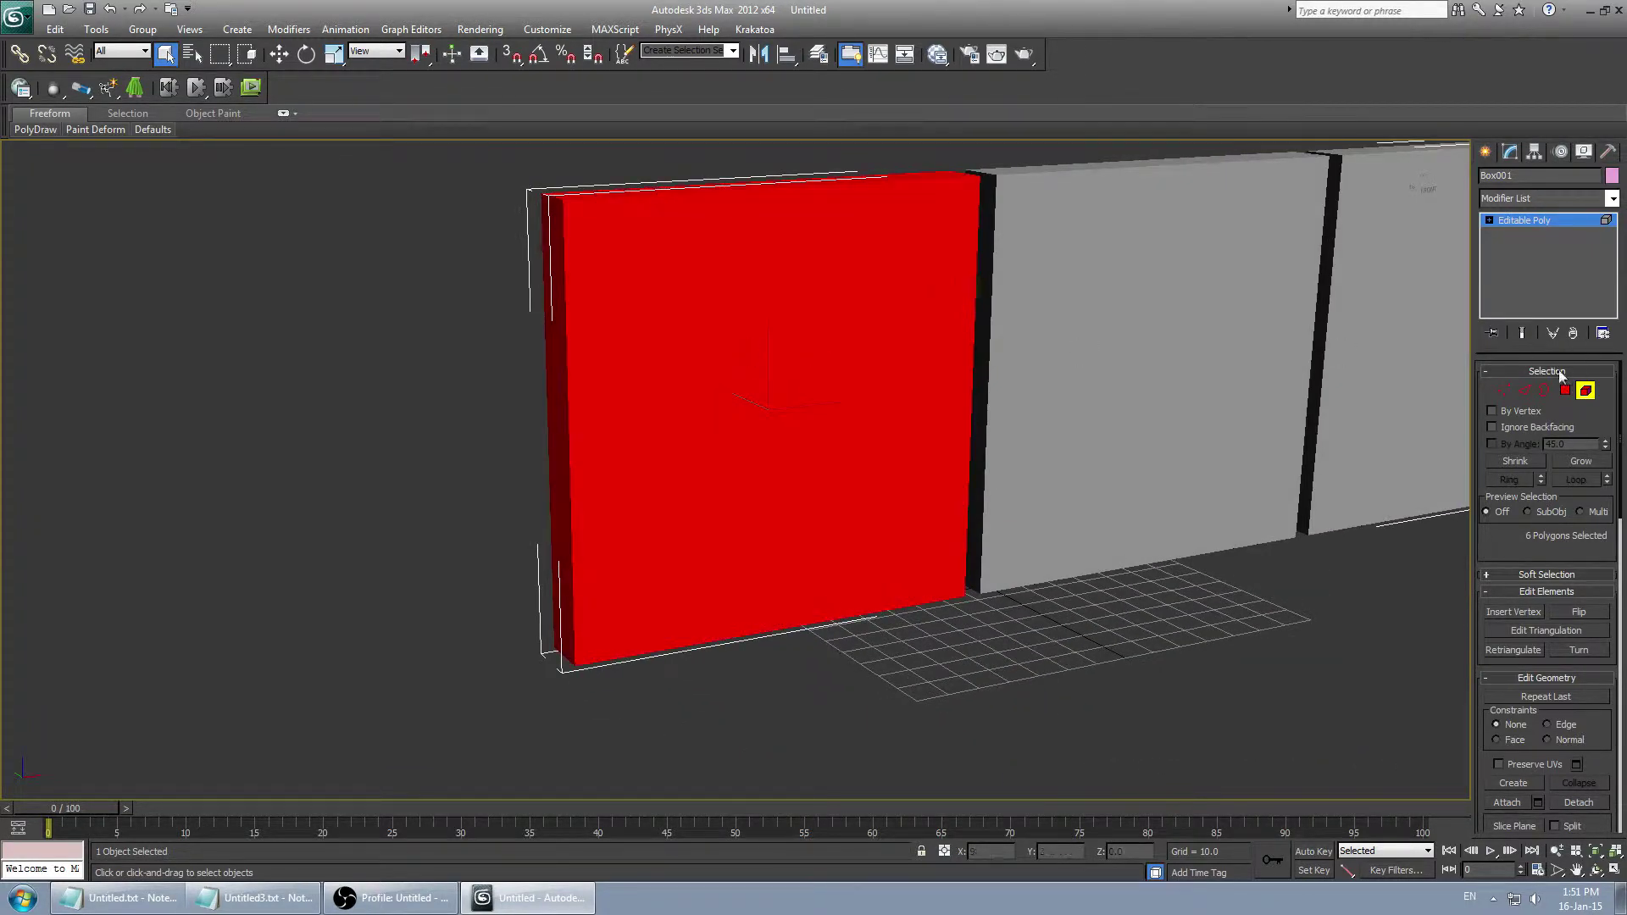
pyautogui.click(1565, 390)
pyautogui.hotkey('ctrl', 'd')
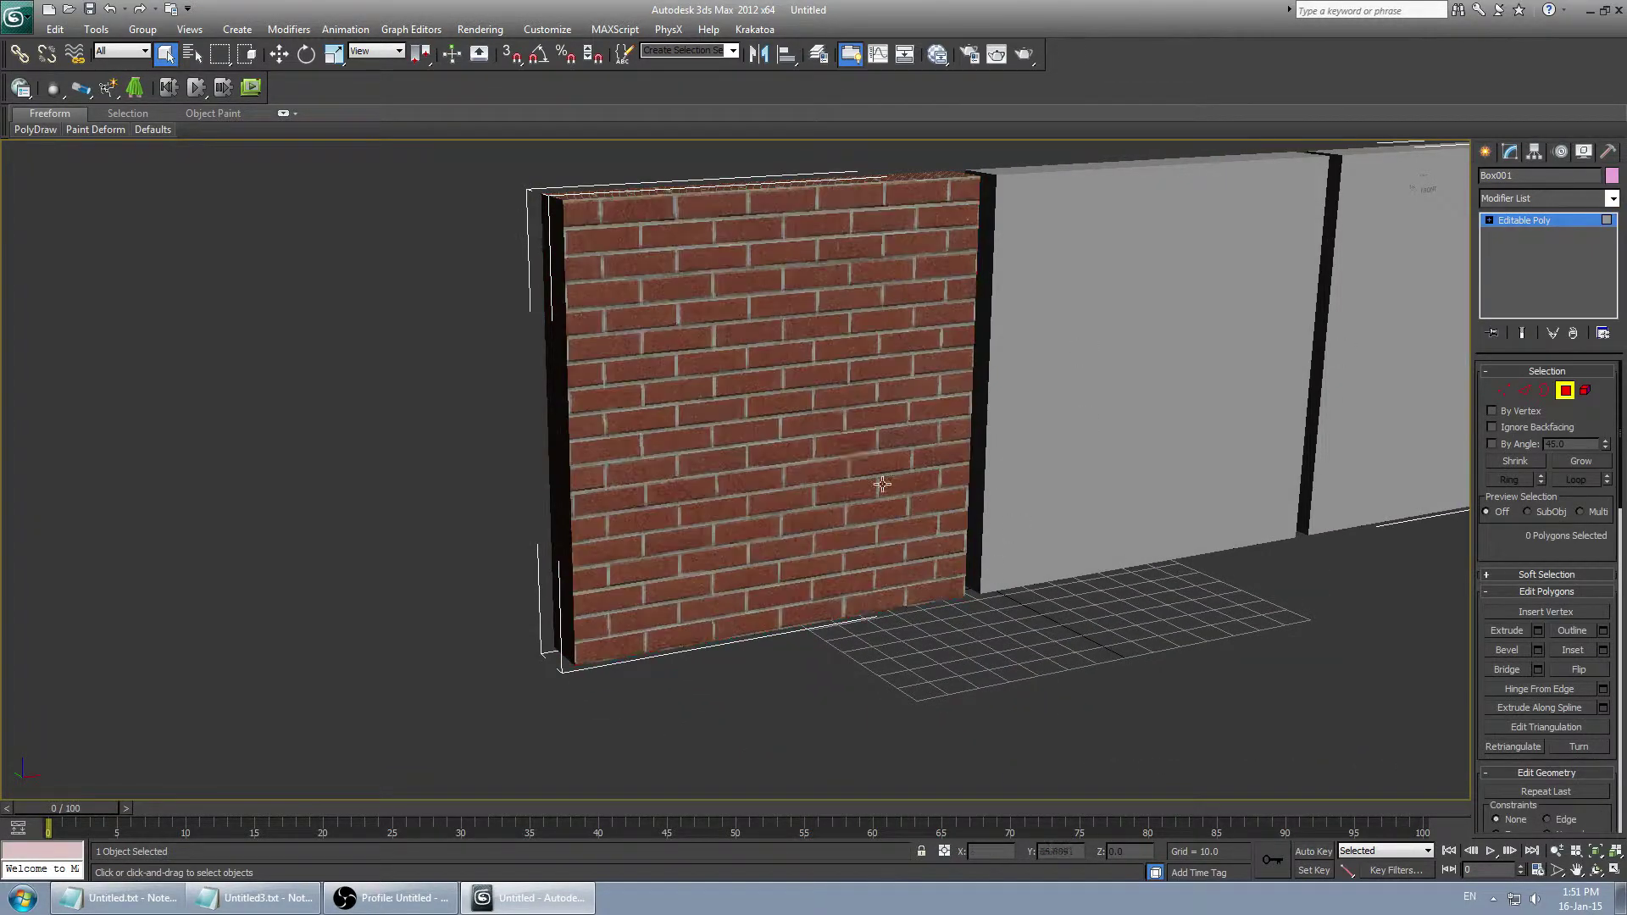
# Examine the brick texture on the left panel's front and narrow side, selecting and then clearing the side polygon.
pyautogui.scroll(6, 848, 389)
pyautogui.moveTo(781, 451); pyautogui.dragTo(786, 447, button='middle')
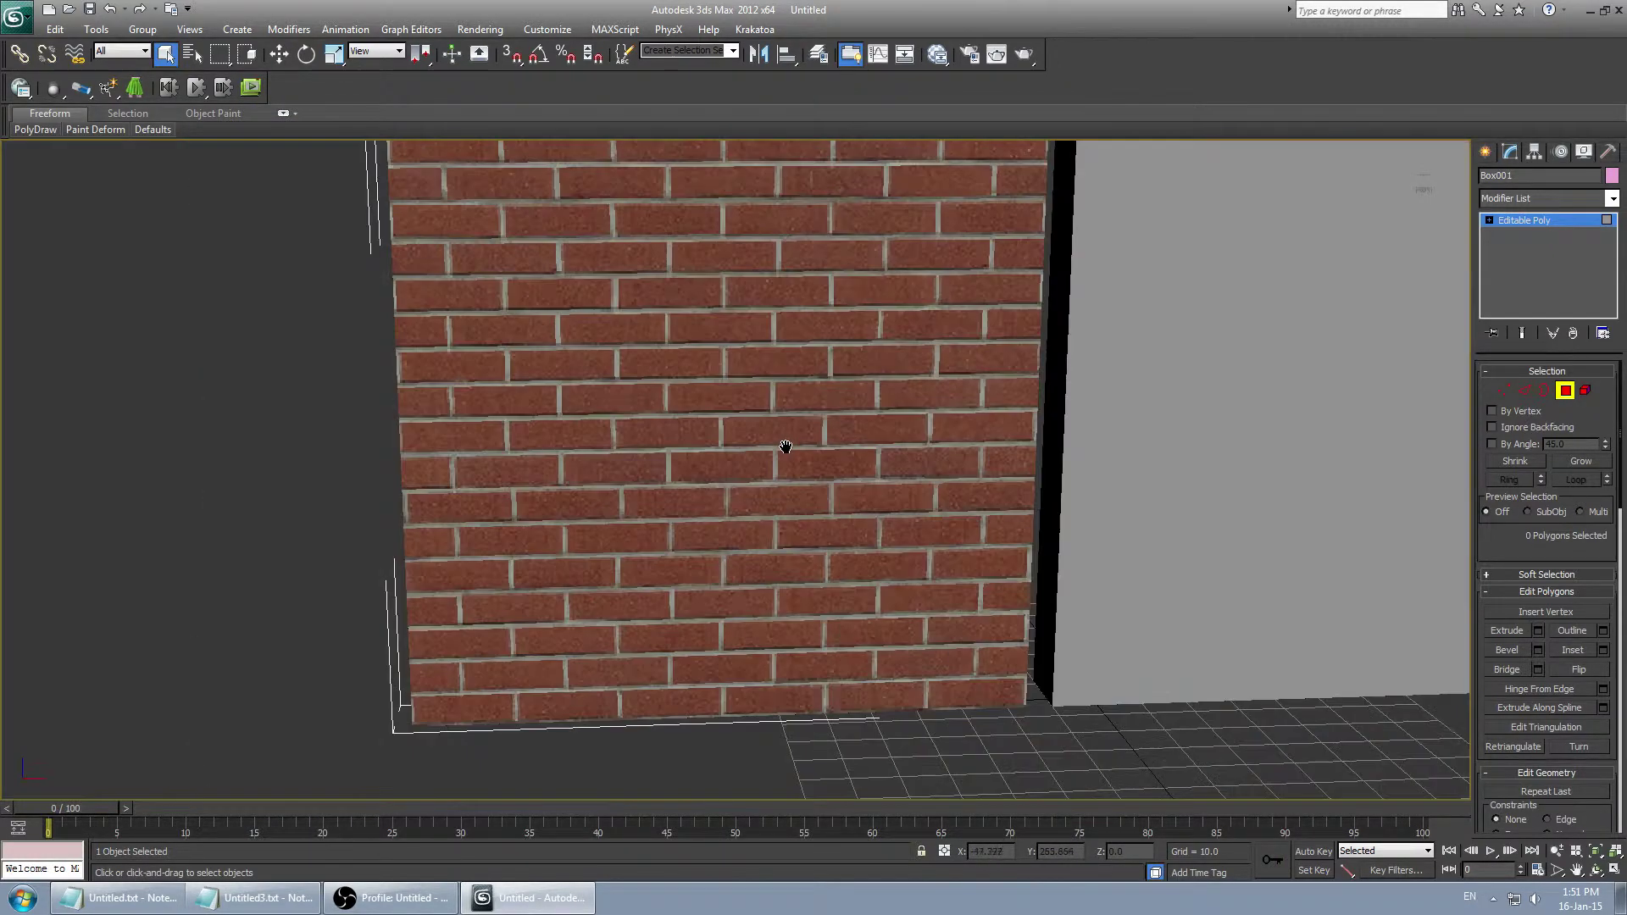
pyautogui.scroll(-6, 687, 412)
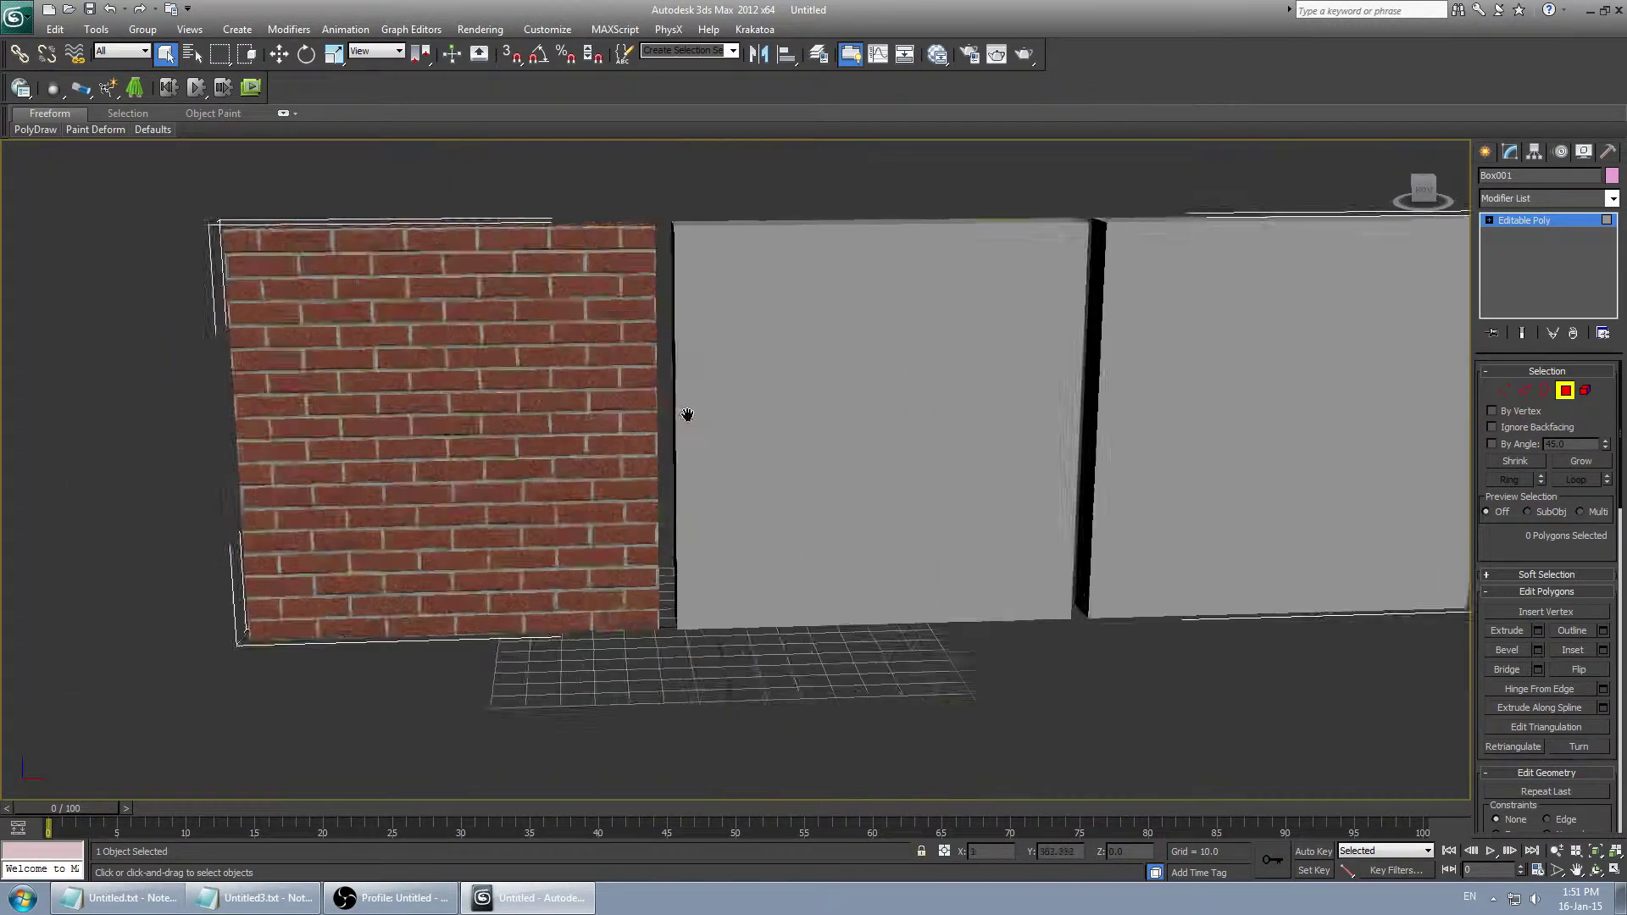
pyautogui.keyDown('alt'); pyautogui.moveTo(687, 411); pyautogui.dragTo(827, 386, button='middle'); pyautogui.keyUp('alt')
pyautogui.click(855, 398)
pyautogui.click(838, 345)
pyautogui.click(836, 385)
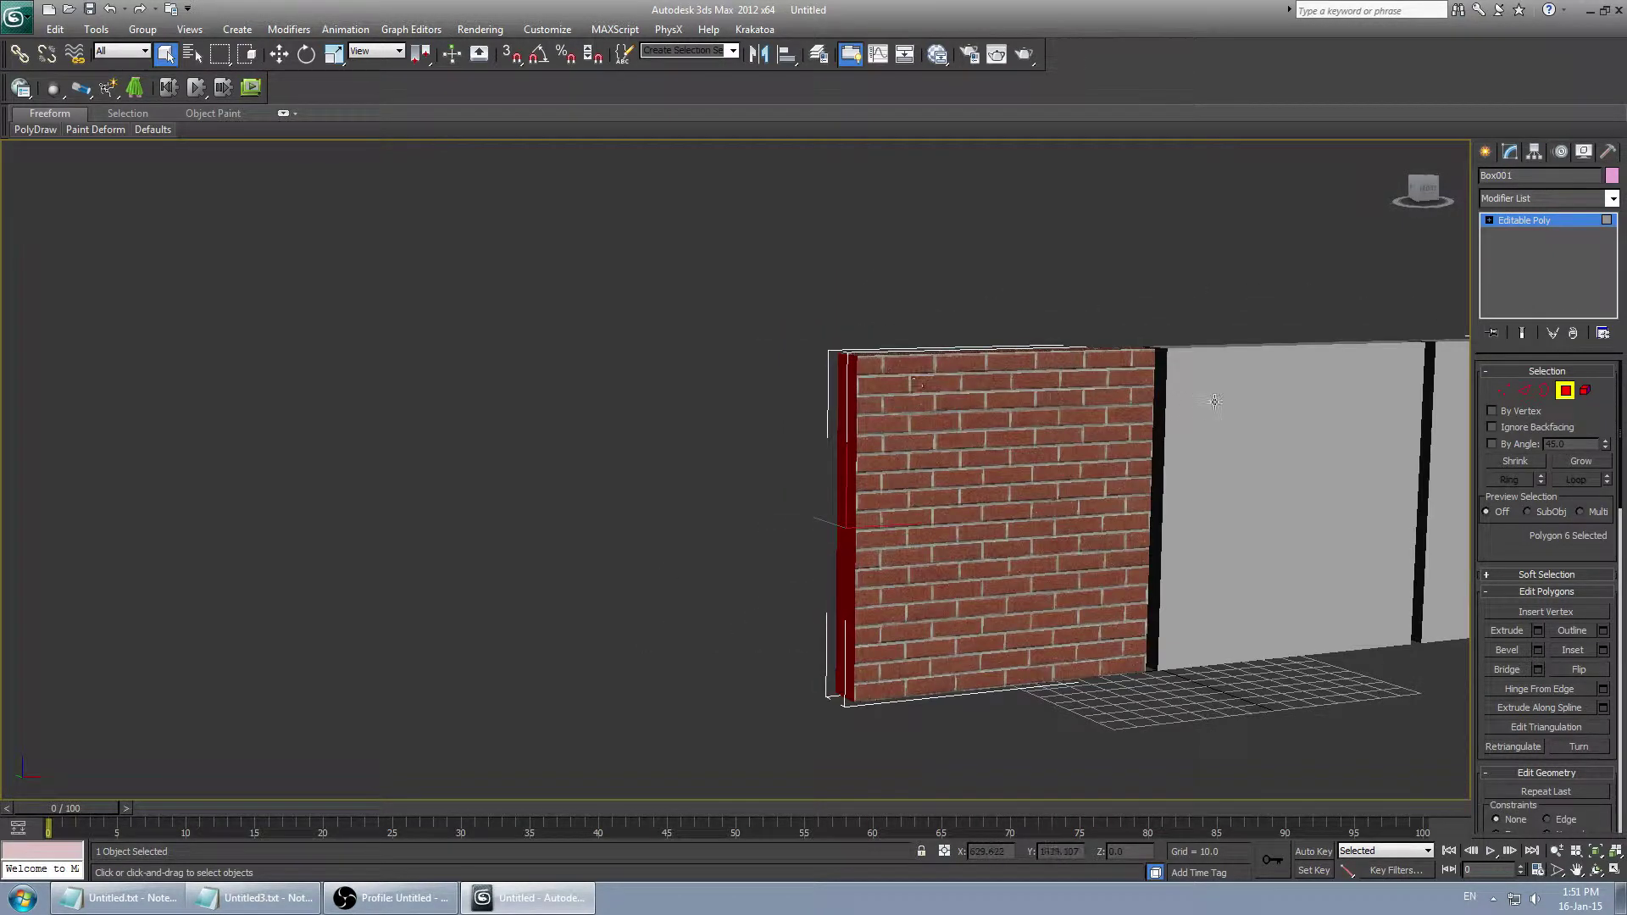
pyautogui.keyDown('alt'); pyautogui.moveTo(1213, 402); pyautogui.dragTo(852, 578, button='middle'); pyautogui.keyUp('alt')
pyautogui.click(854, 568)
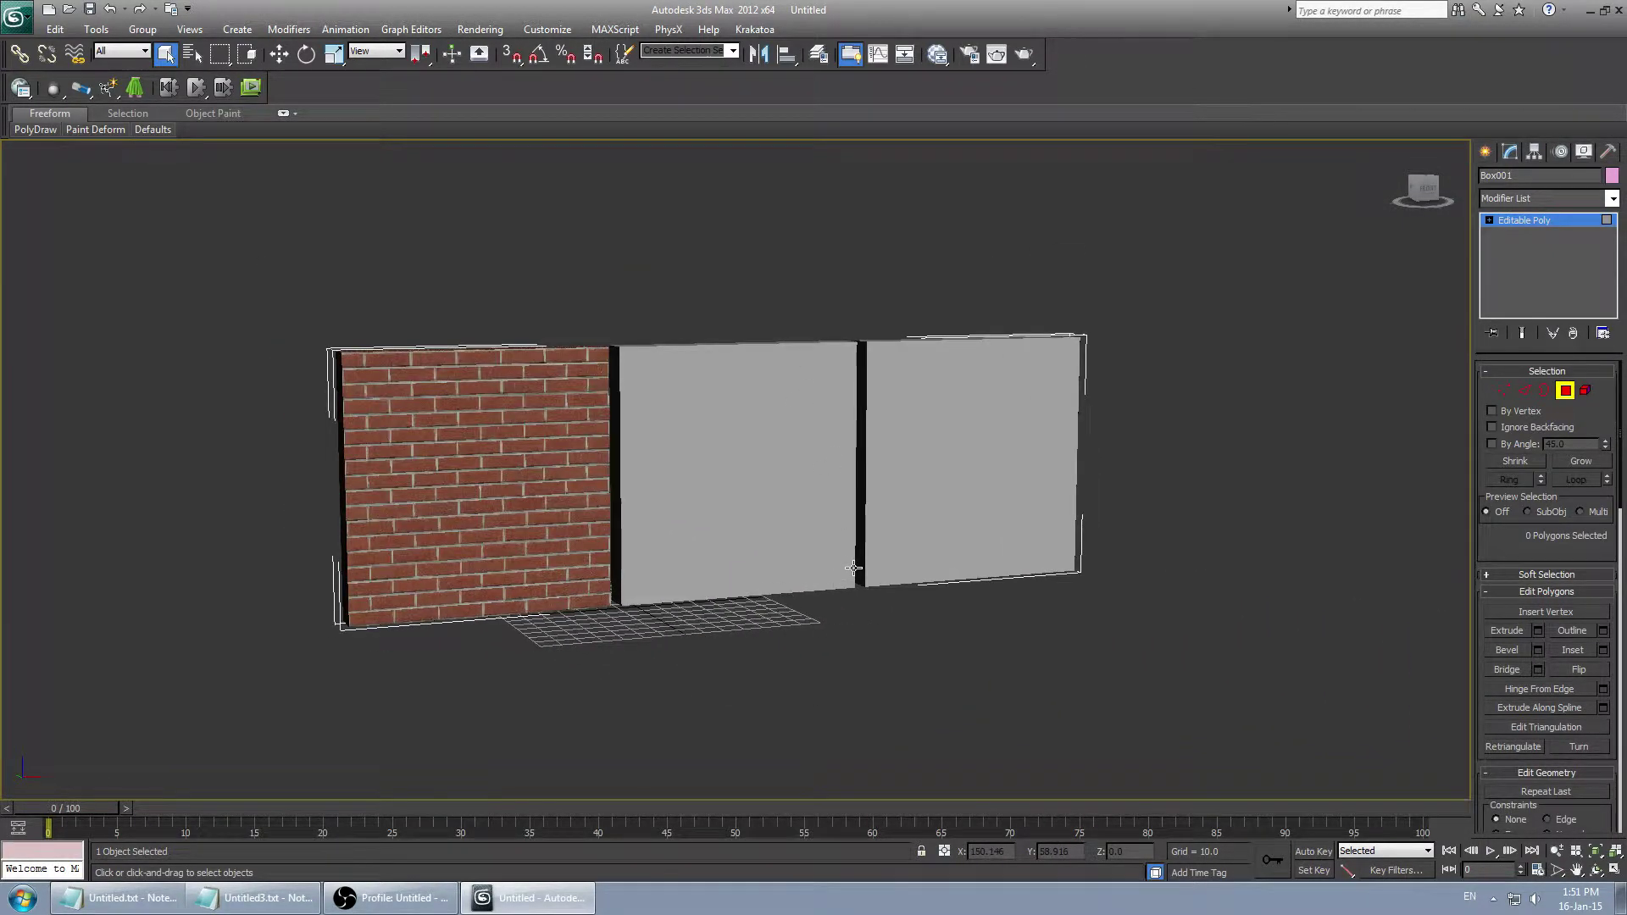
# Leave Polygon level, add a second Standard material below the brick material in the Material Editor and display its parameters.
pyautogui.click(1570, 393)
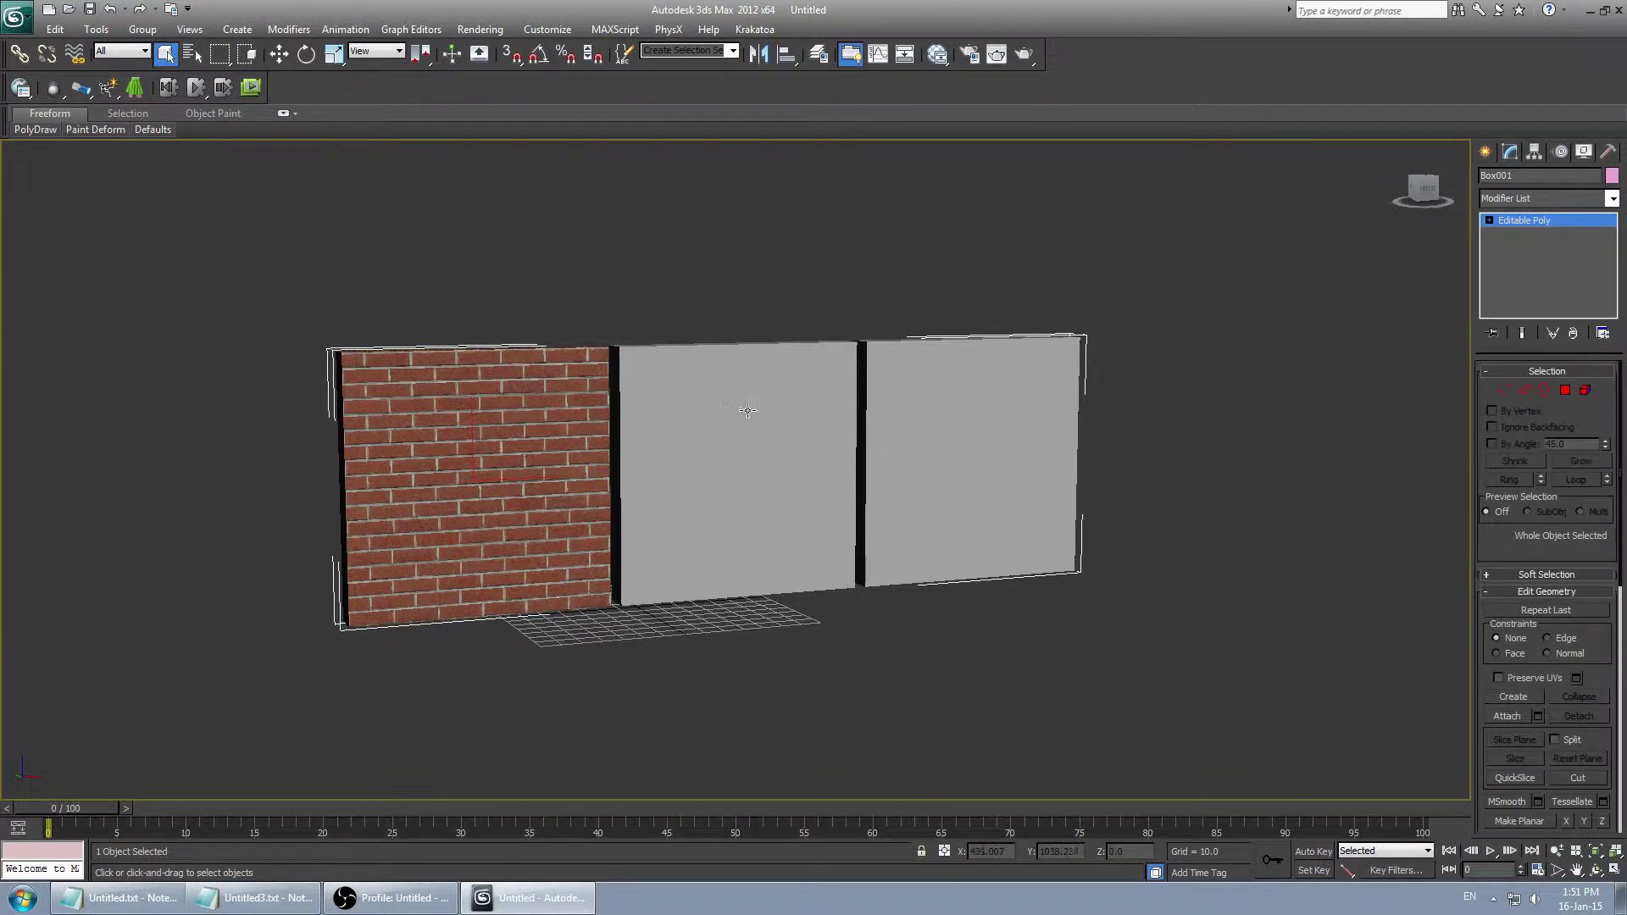
pyautogui.press('m')
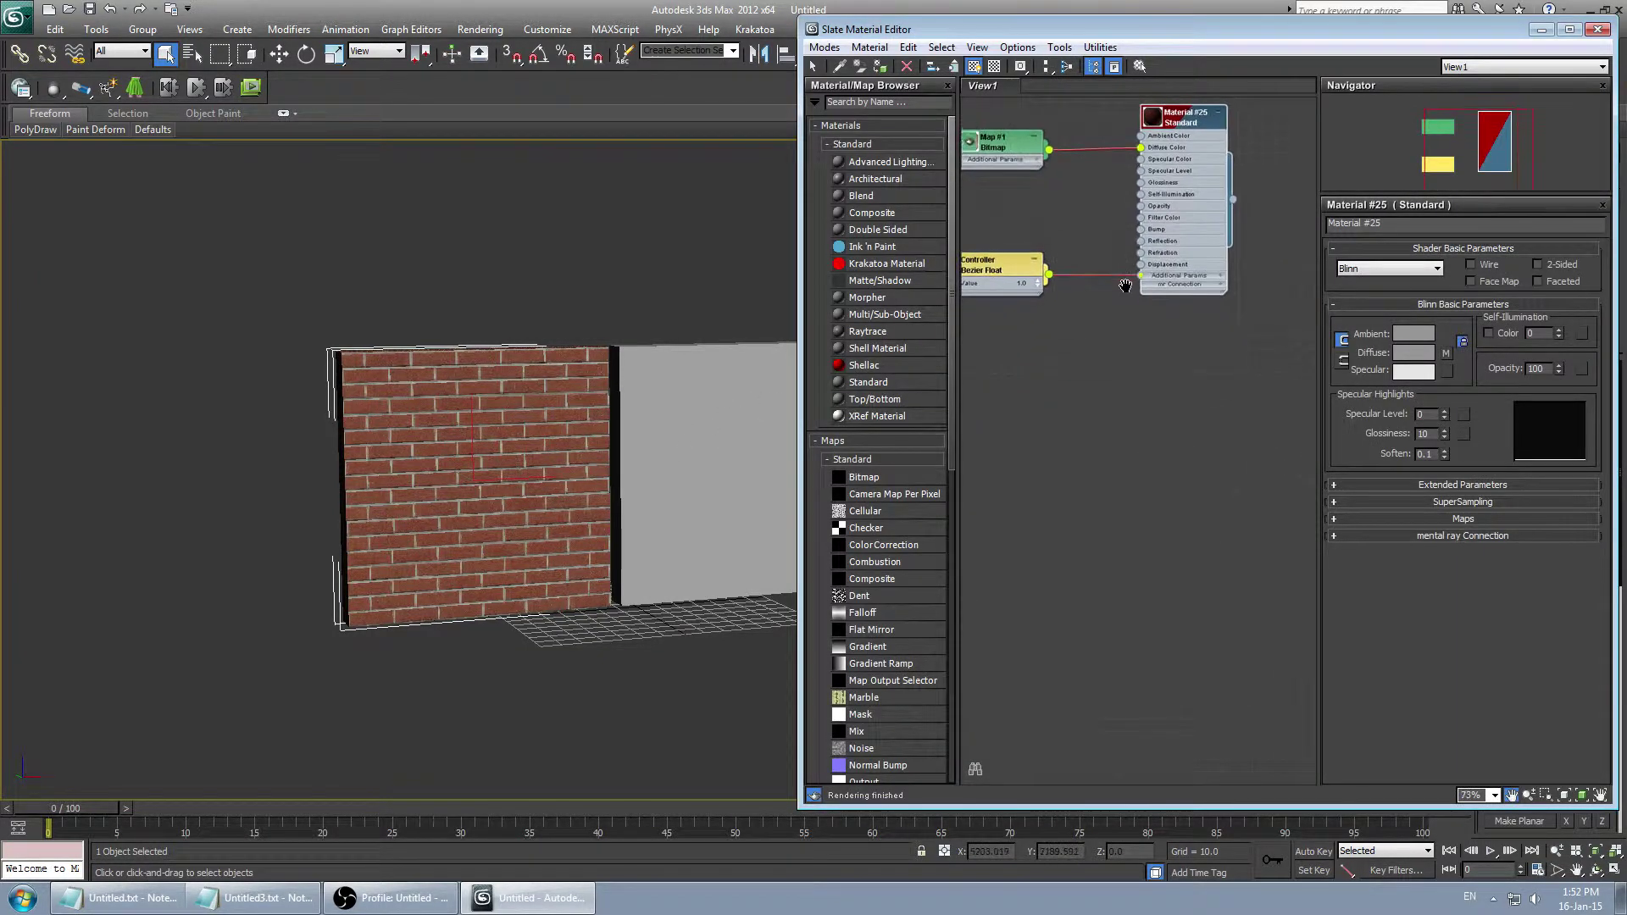
pyautogui.rightClick(1141, 369)
pyautogui.moveTo(1191, 379)
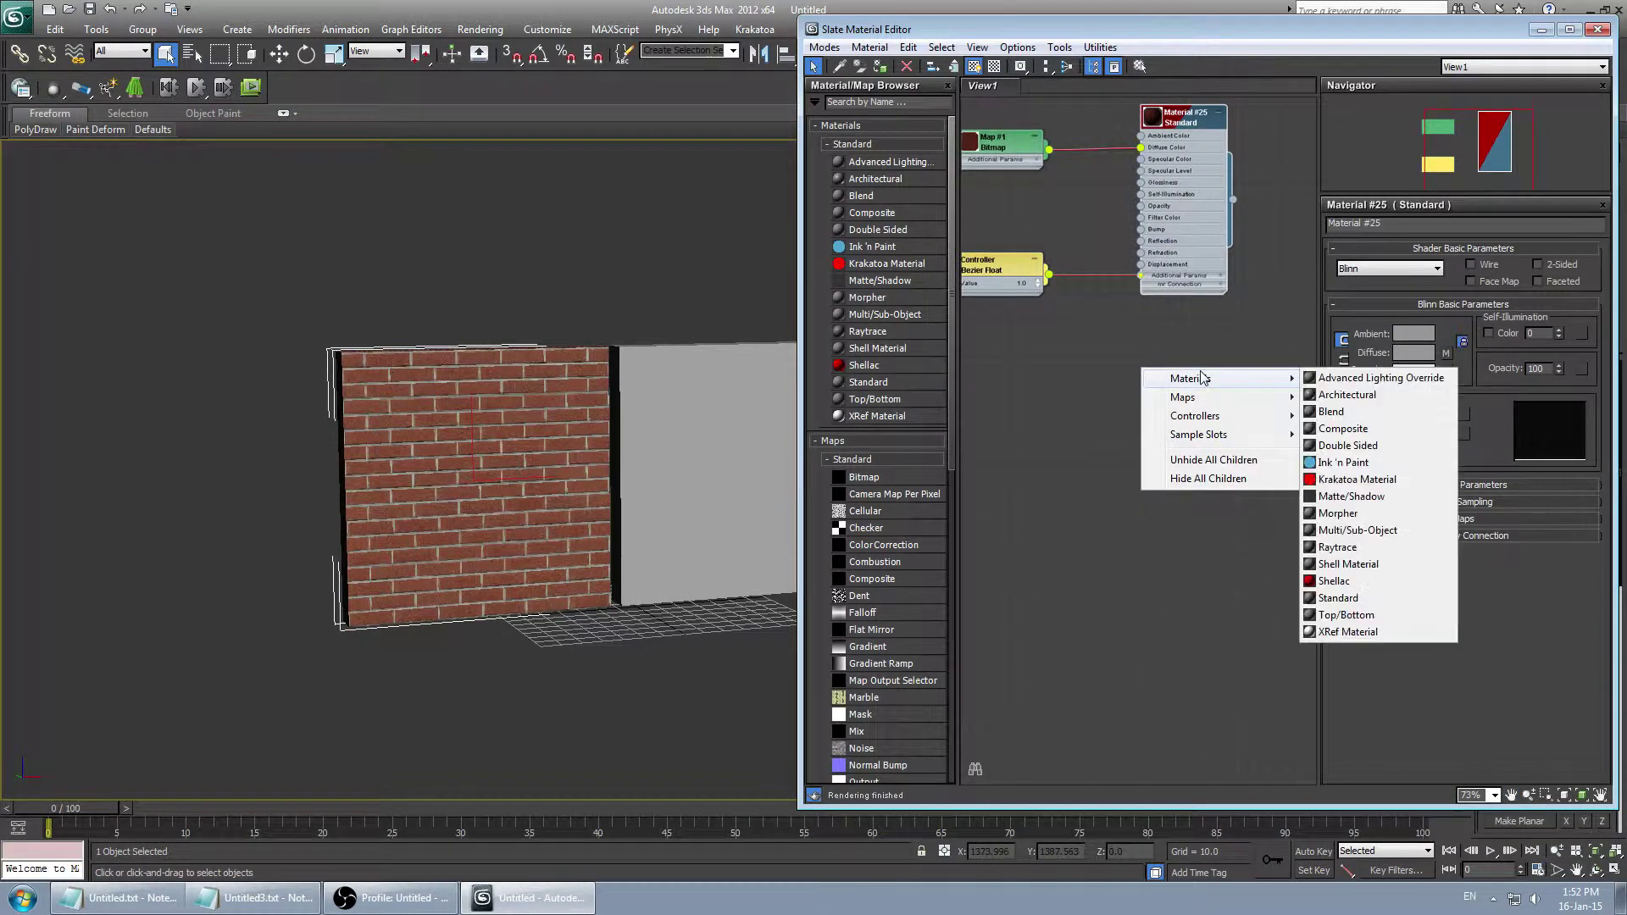
pyautogui.click(1346, 598)
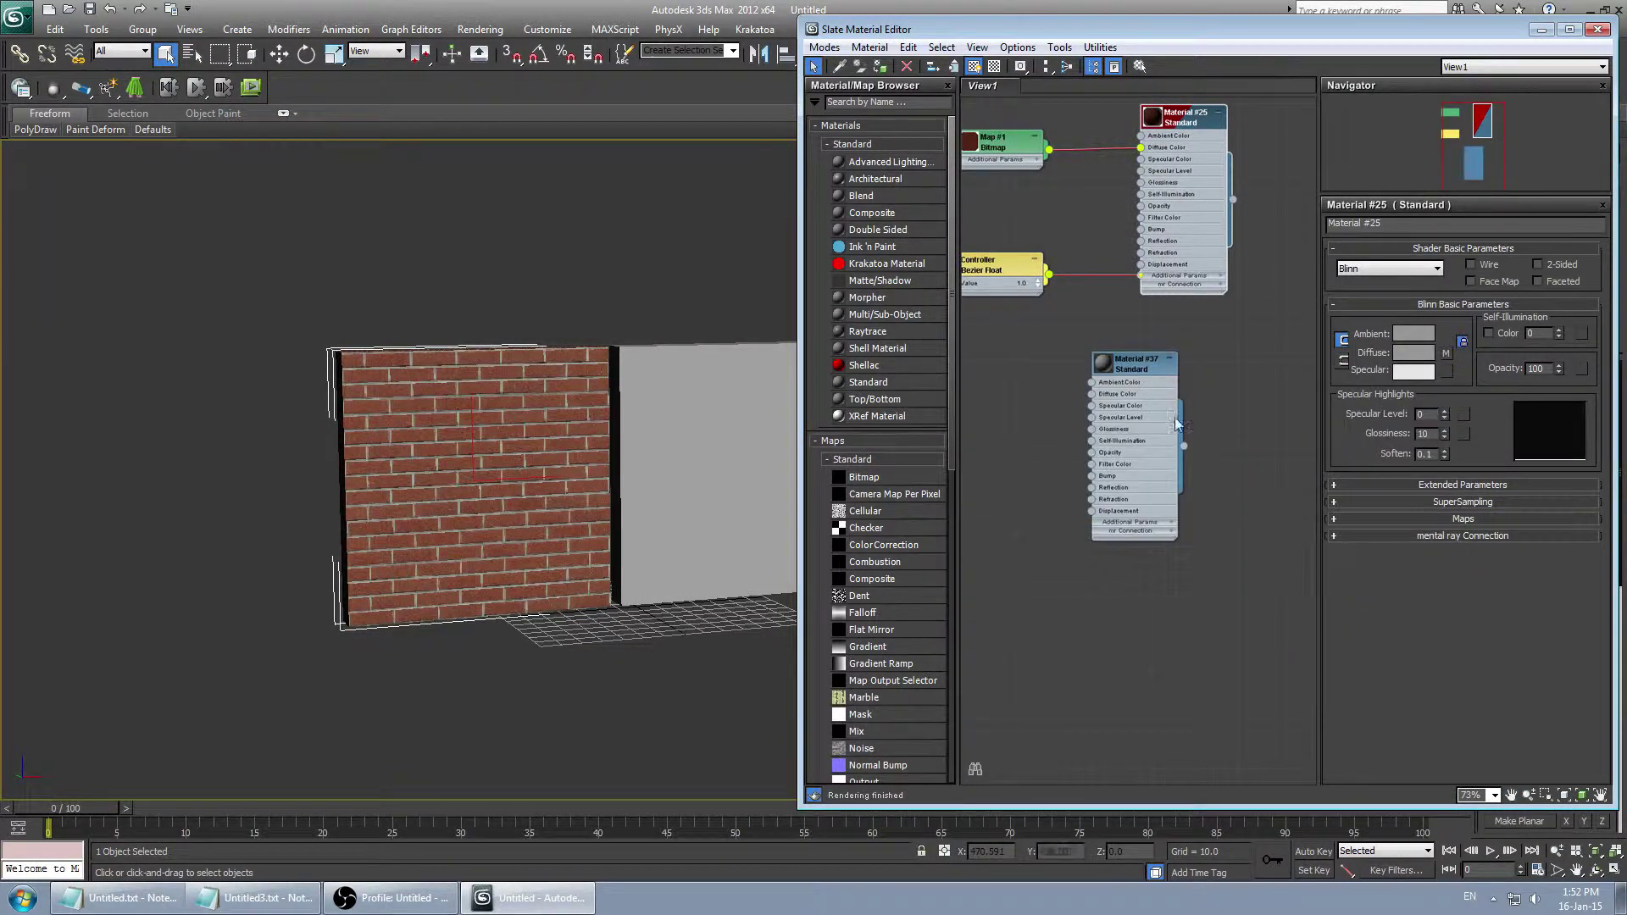
pyautogui.moveTo(1131, 364); pyautogui.dragTo(1231, 375)
pyautogui.doubleClick(1230, 375)
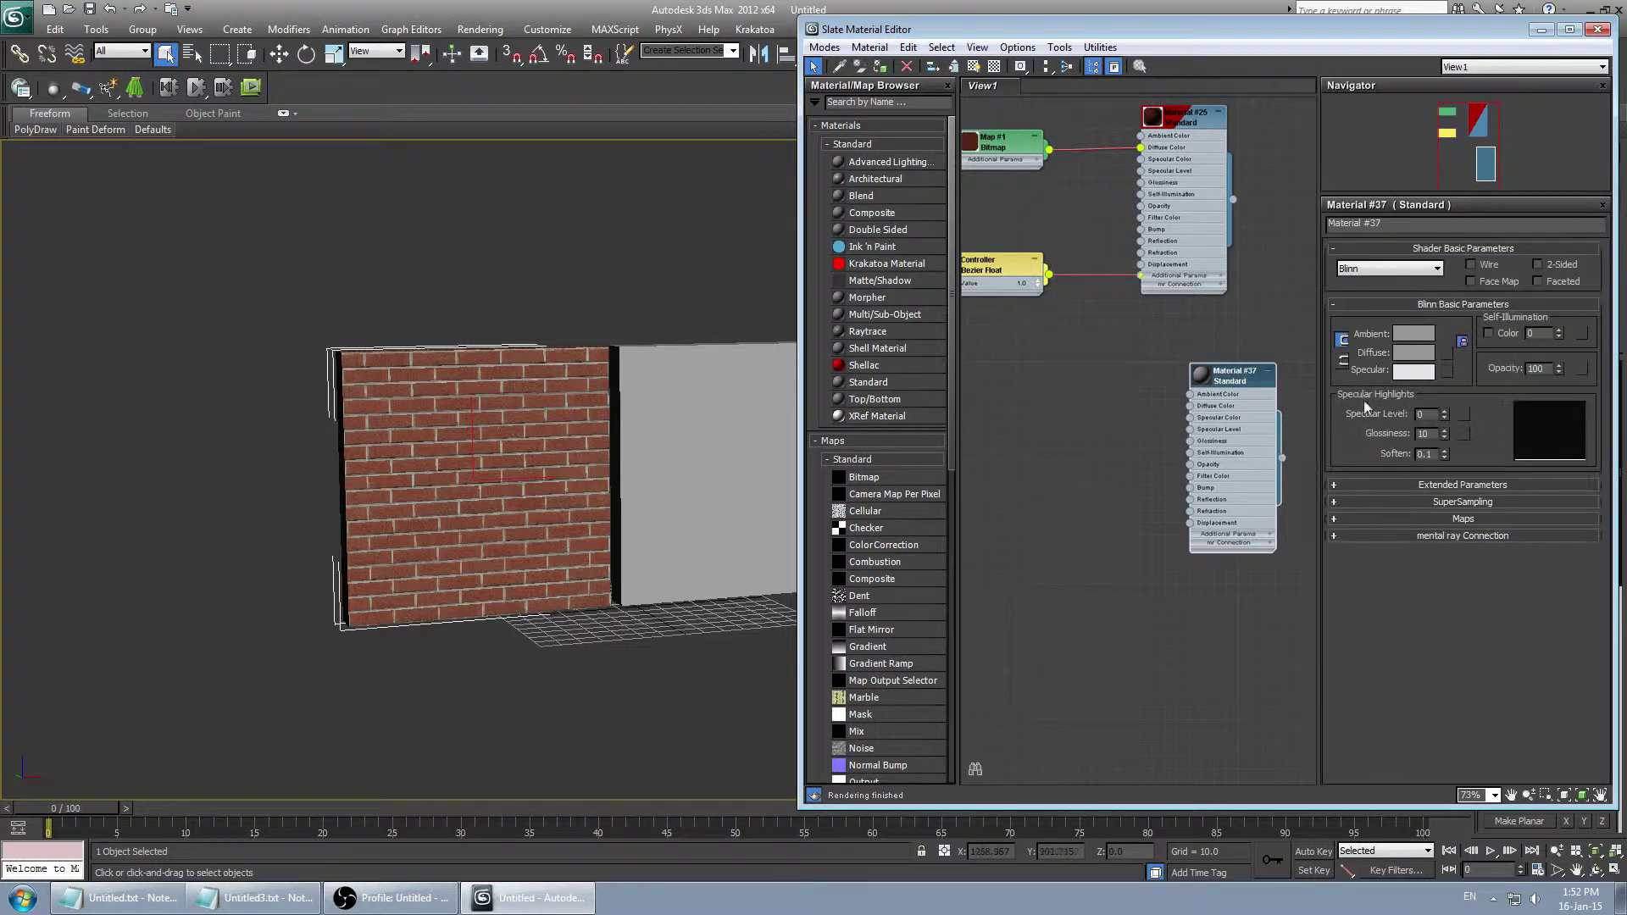
# Assign a Bitmap map with brick01_red.vtf to the new material's Diffuse color.
pyautogui.click(1444, 354)
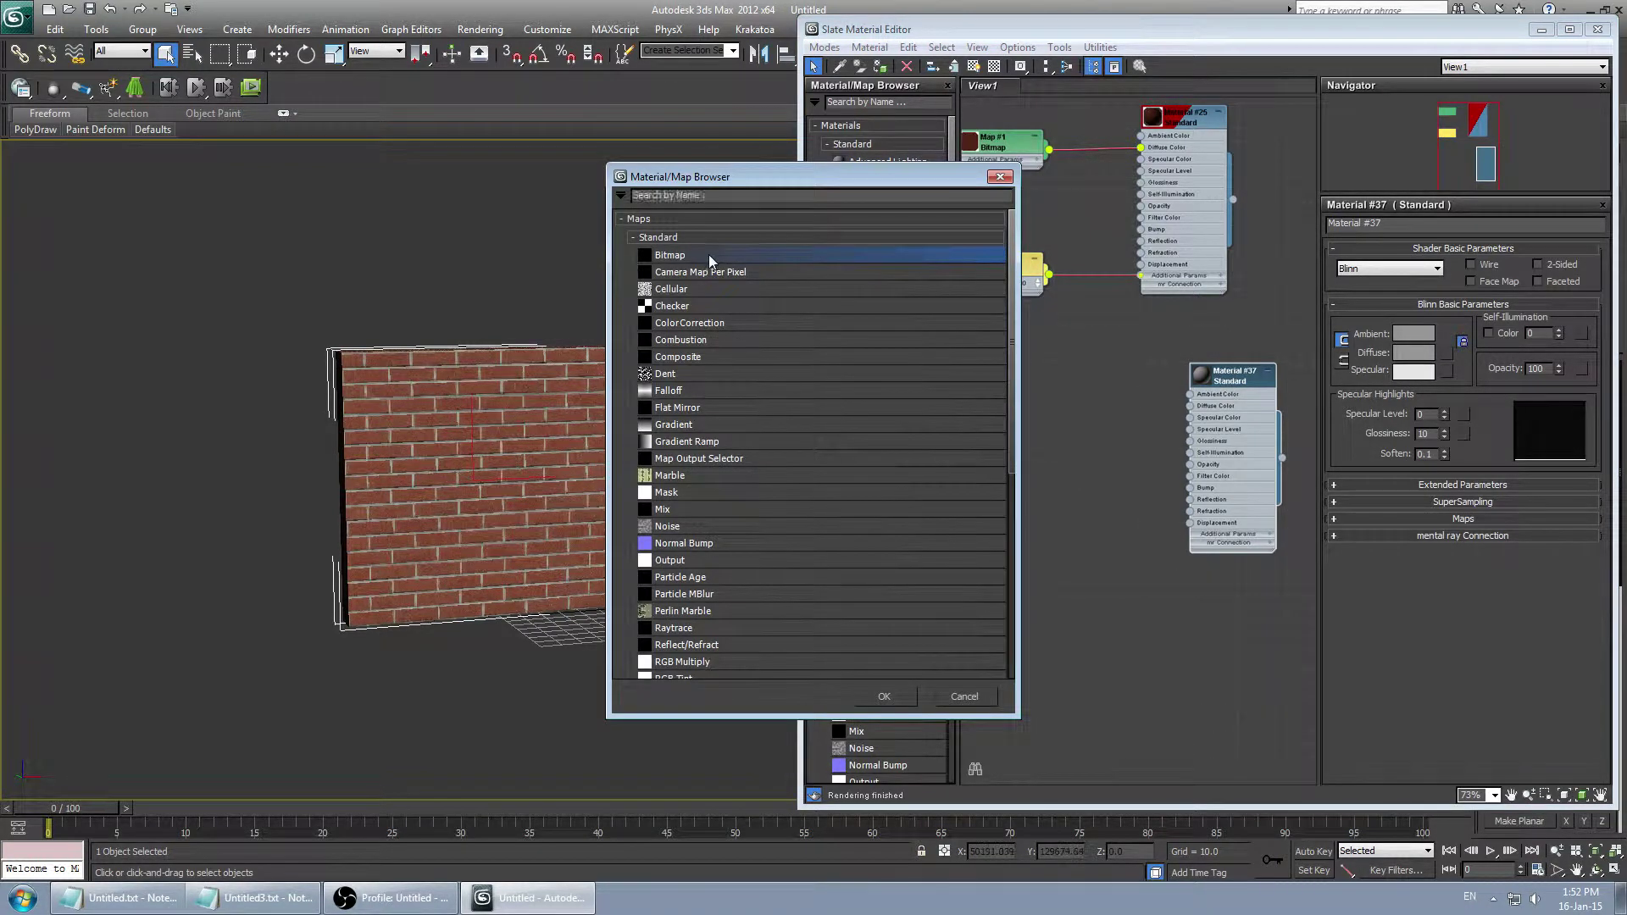
pyautogui.doubleClick(708, 254)
pyautogui.doubleClick(75, 127)
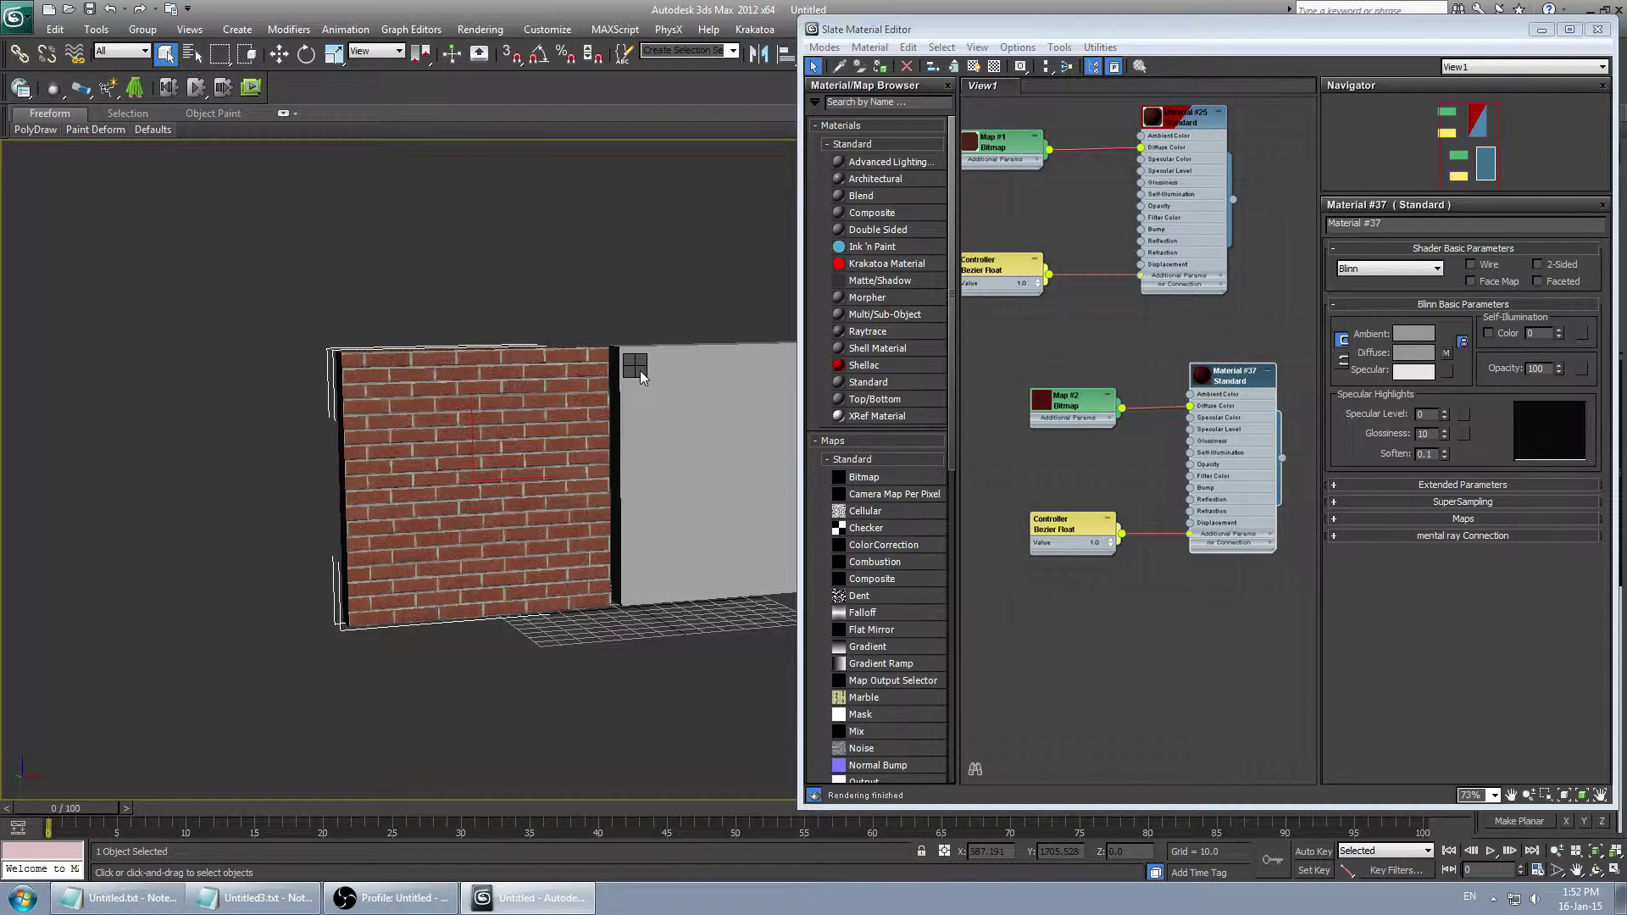
# Select the wall's middle panel at Element level and assign the red brick material to it.
pyautogui.click(1542, 29)
pyautogui.click(1584, 391)
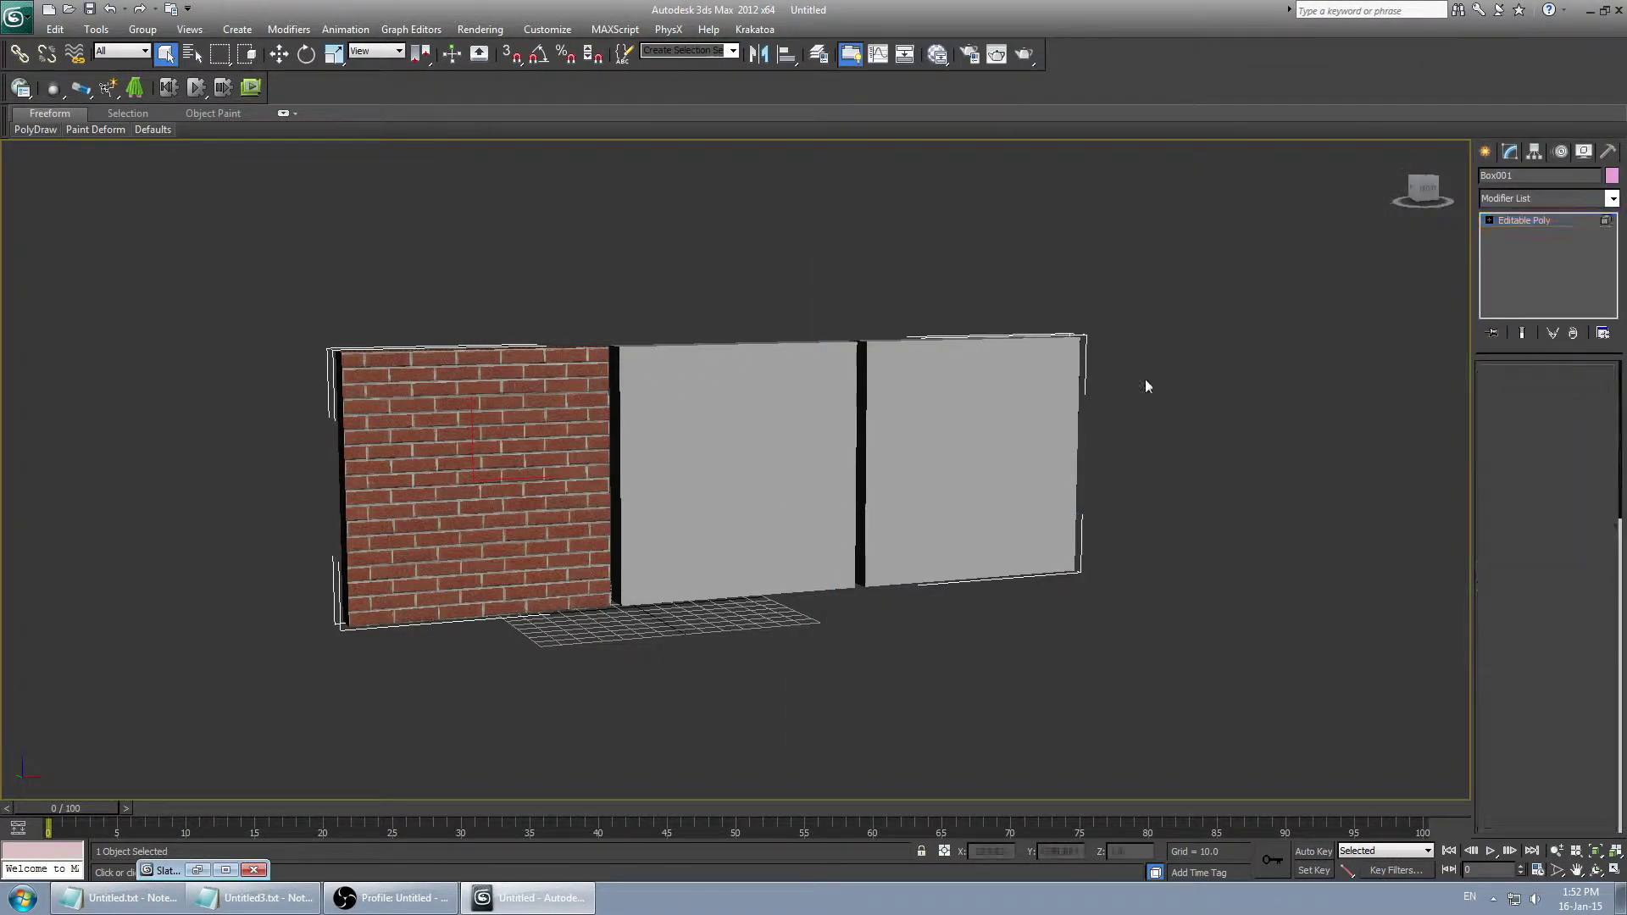
pyautogui.click(820, 359)
pyautogui.press('m')
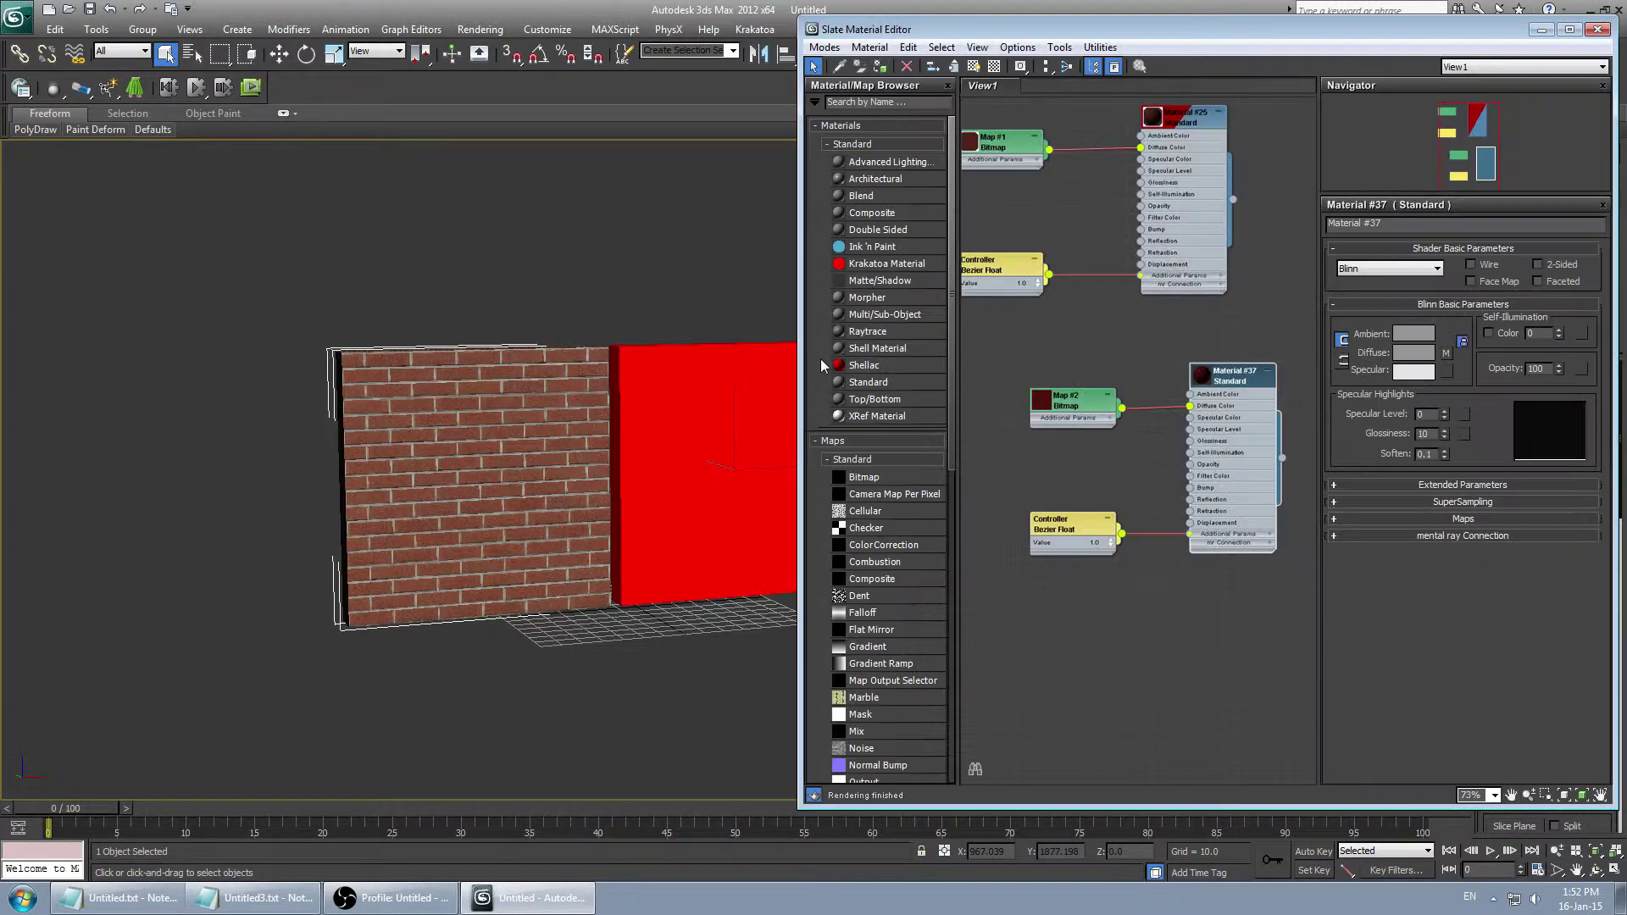
pyautogui.rightClick(1237, 383)
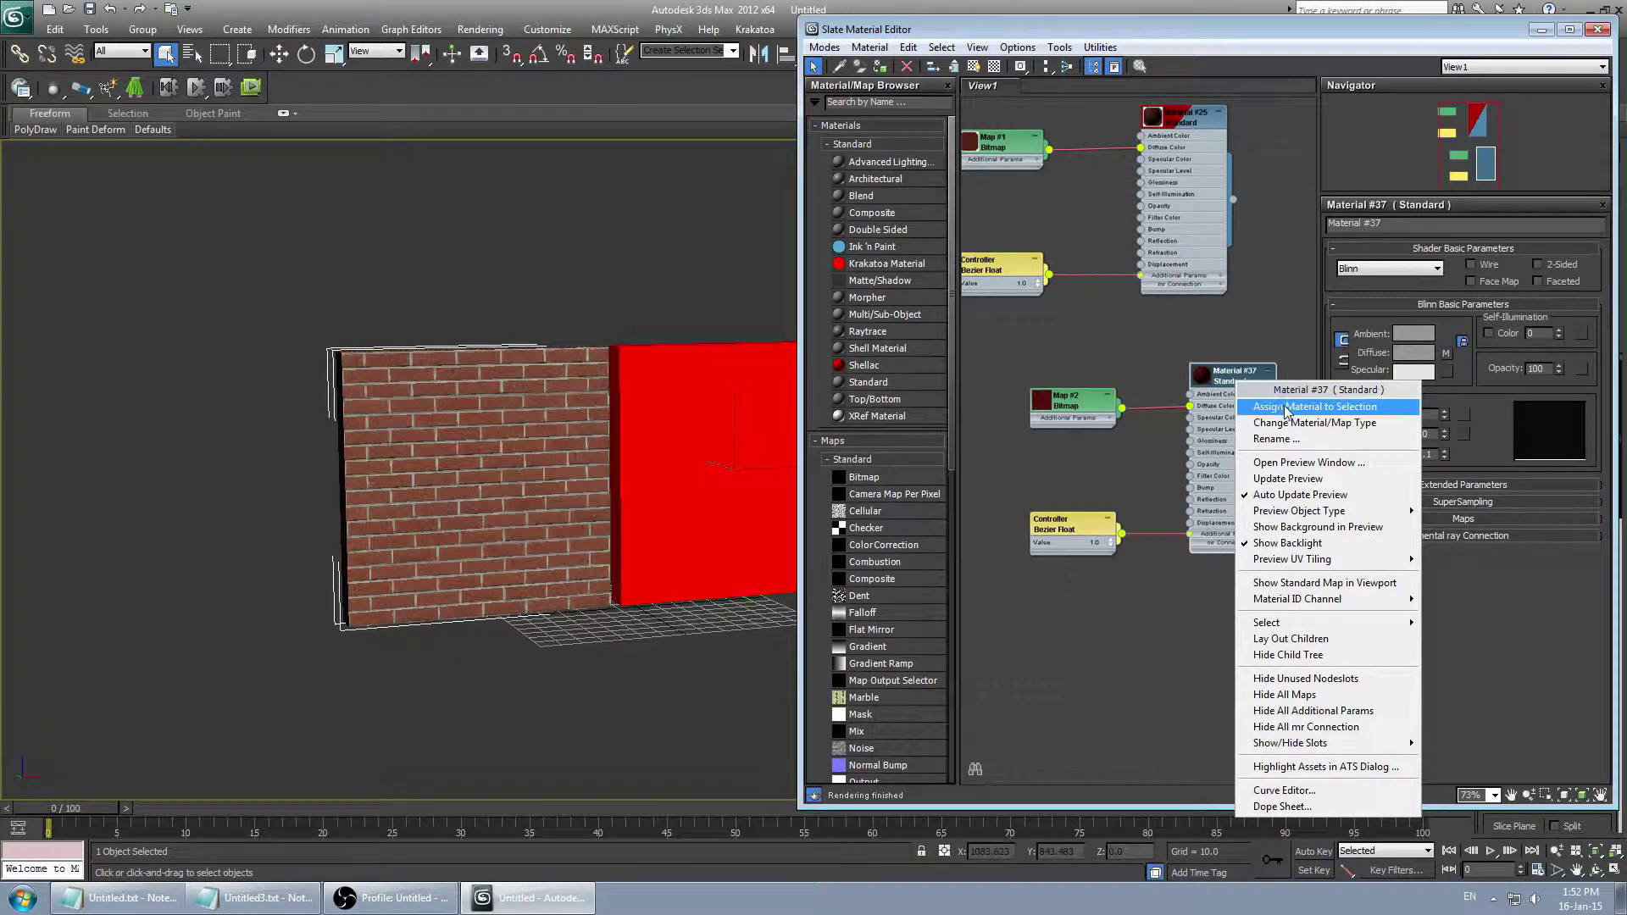
pyautogui.click(1286, 407)
# Show the red brick material's standard map in the viewport, close the Material Editor and deselect the middle panel.
pyautogui.rightClick(1213, 377)
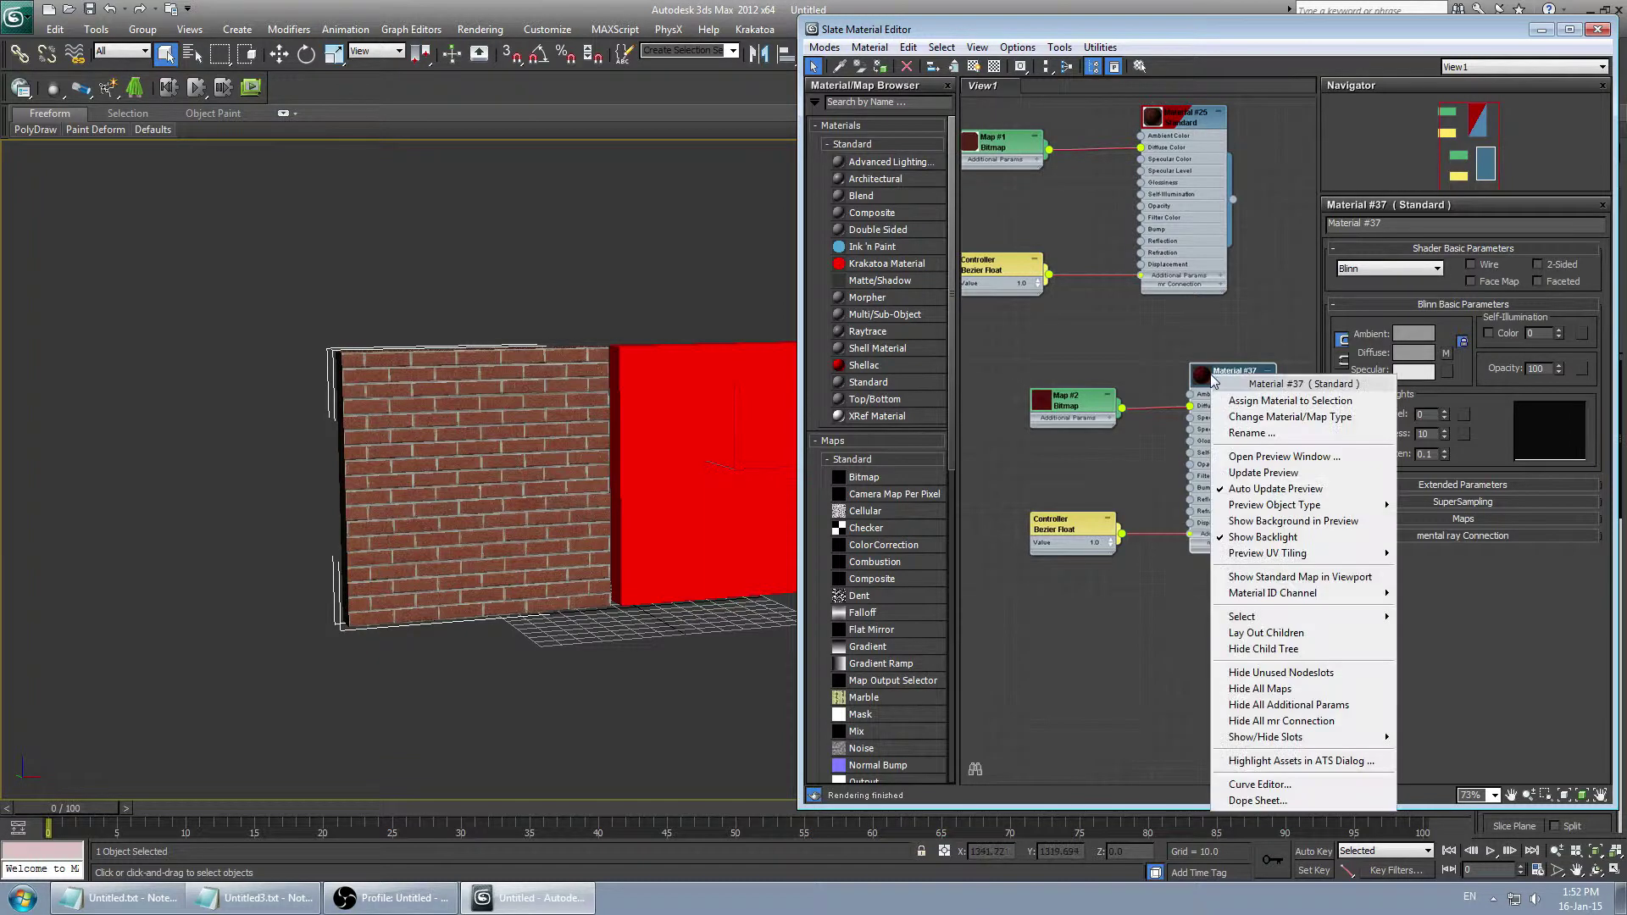
pyautogui.click(1301, 583)
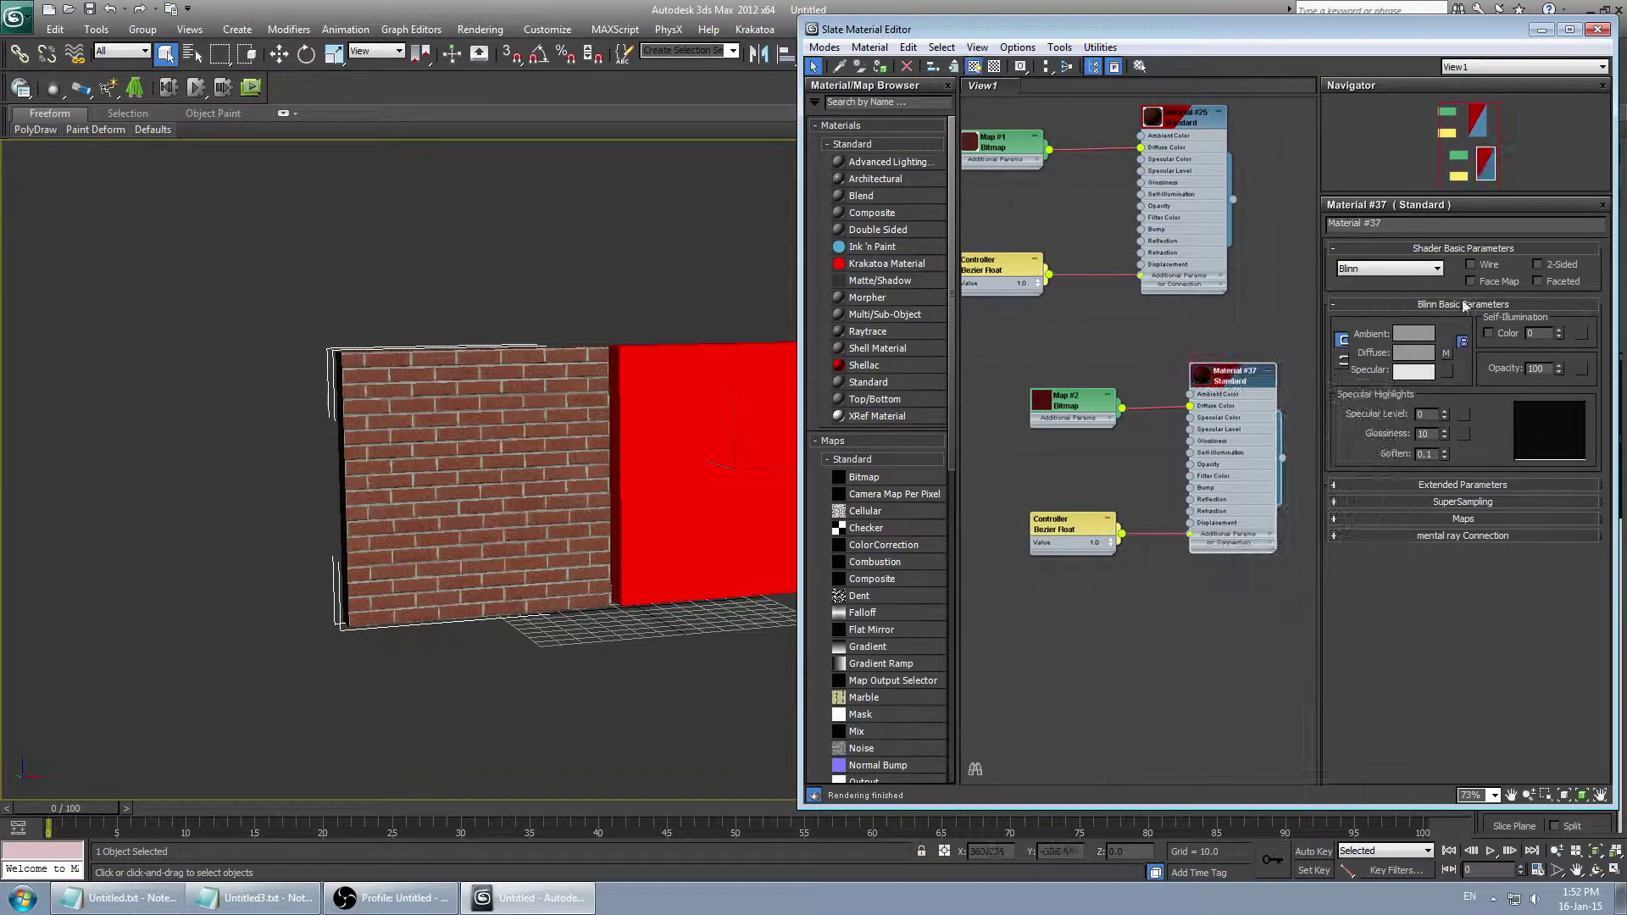
pyautogui.click(1598, 29)
pyautogui.click(1246, 310)
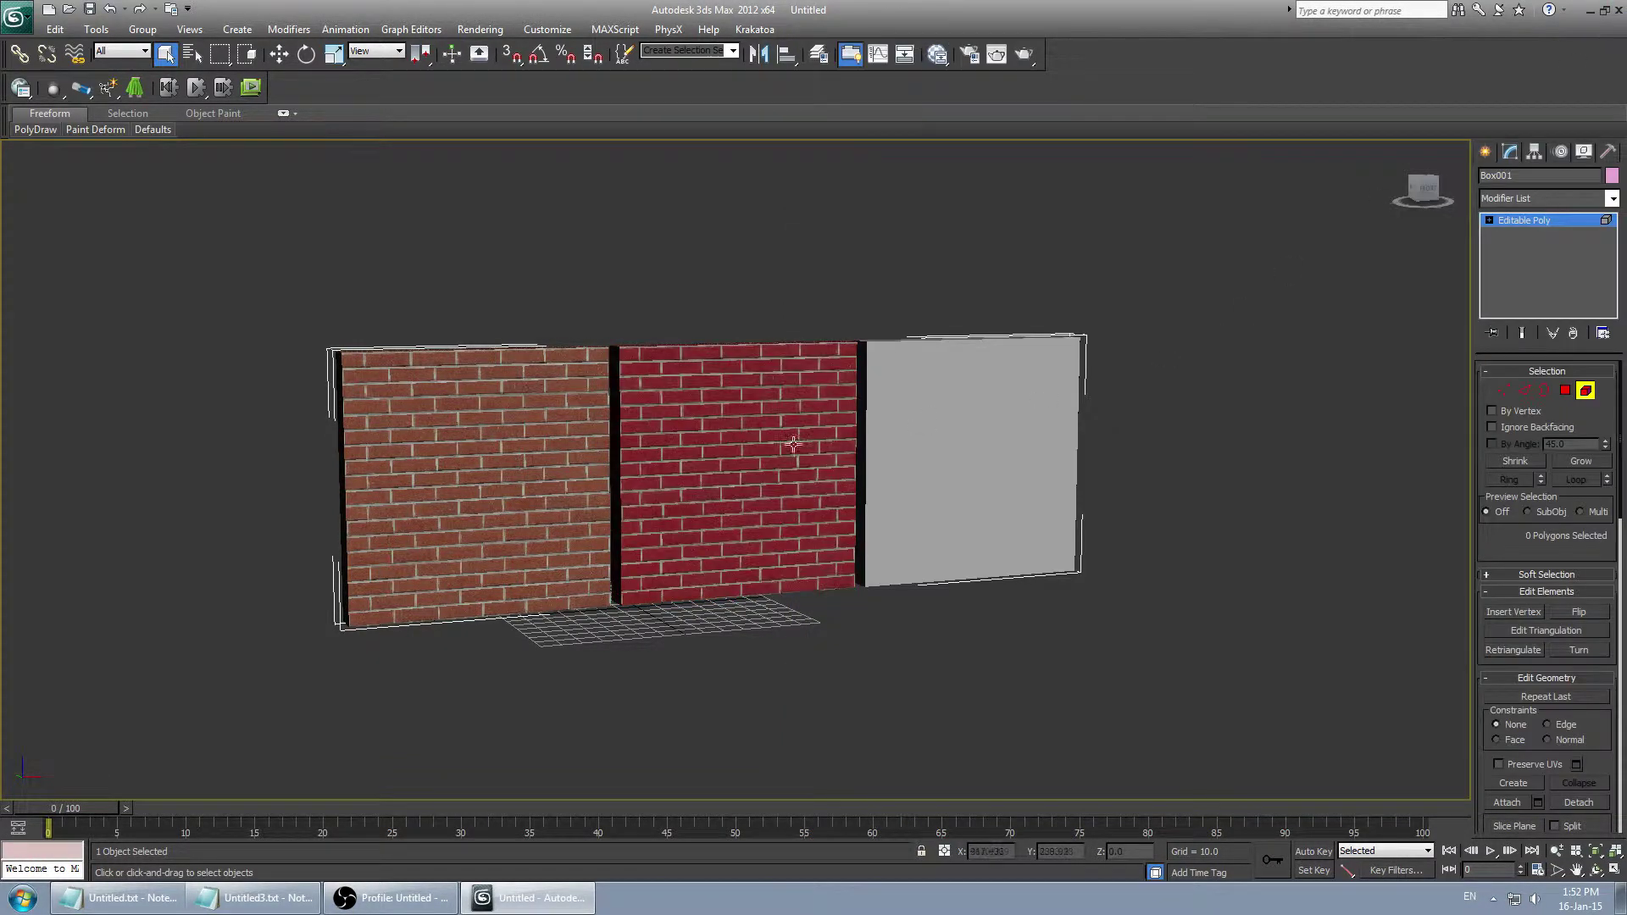
# Inspect the two textured panels and select the untextured right panel as an element.
pyautogui.scroll(6, 890, 392)
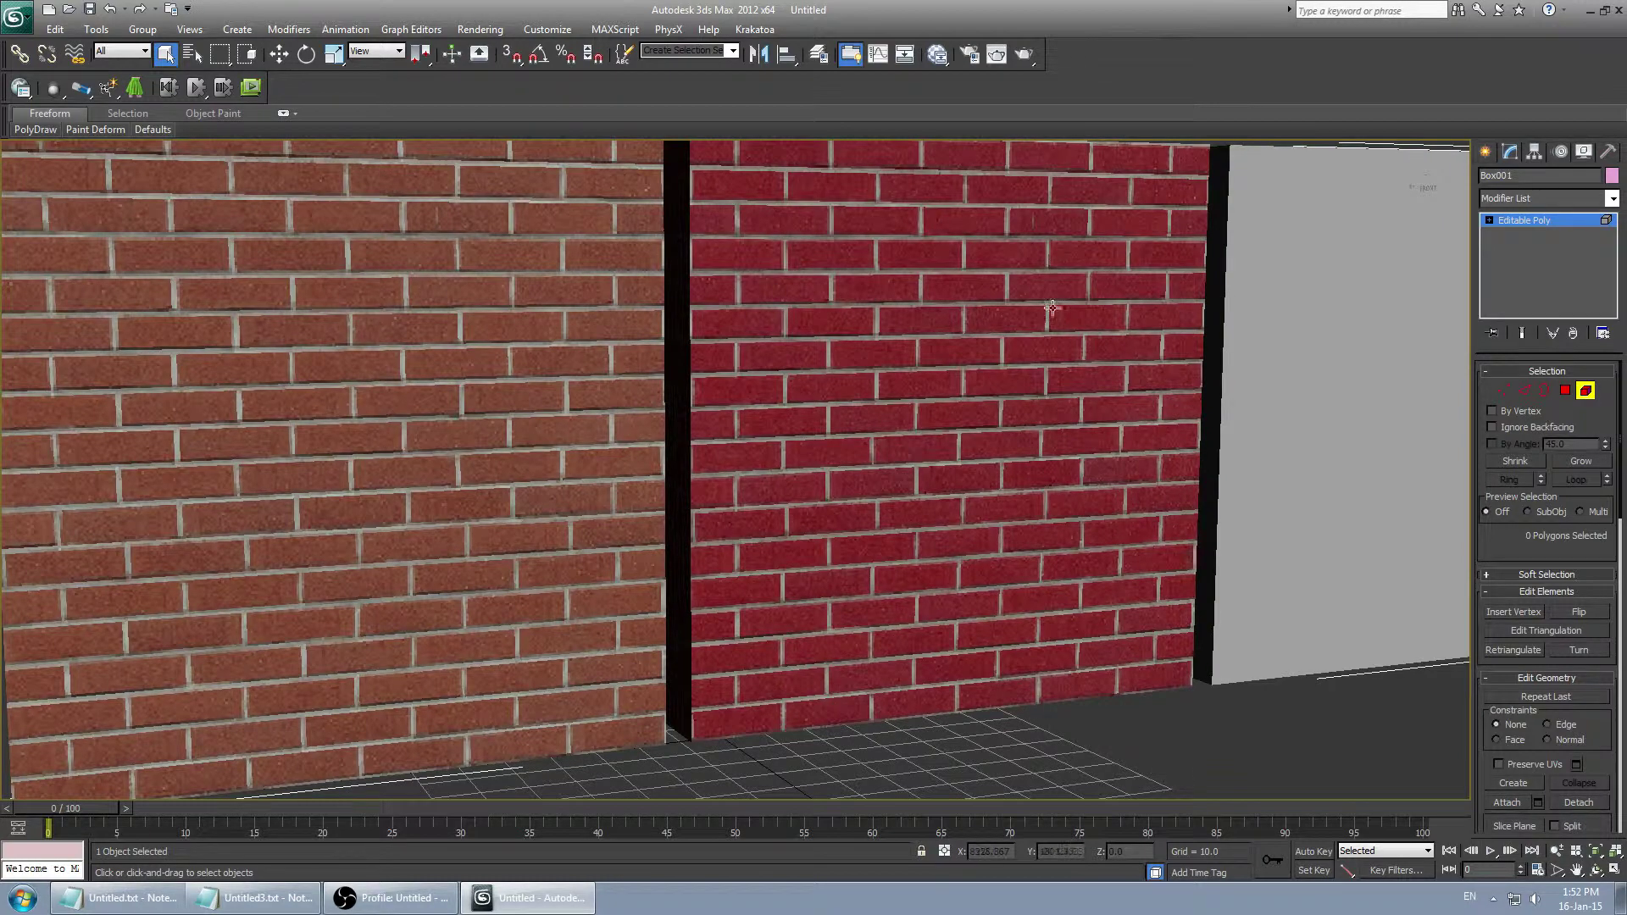
pyautogui.scroll(-6, 963, 355)
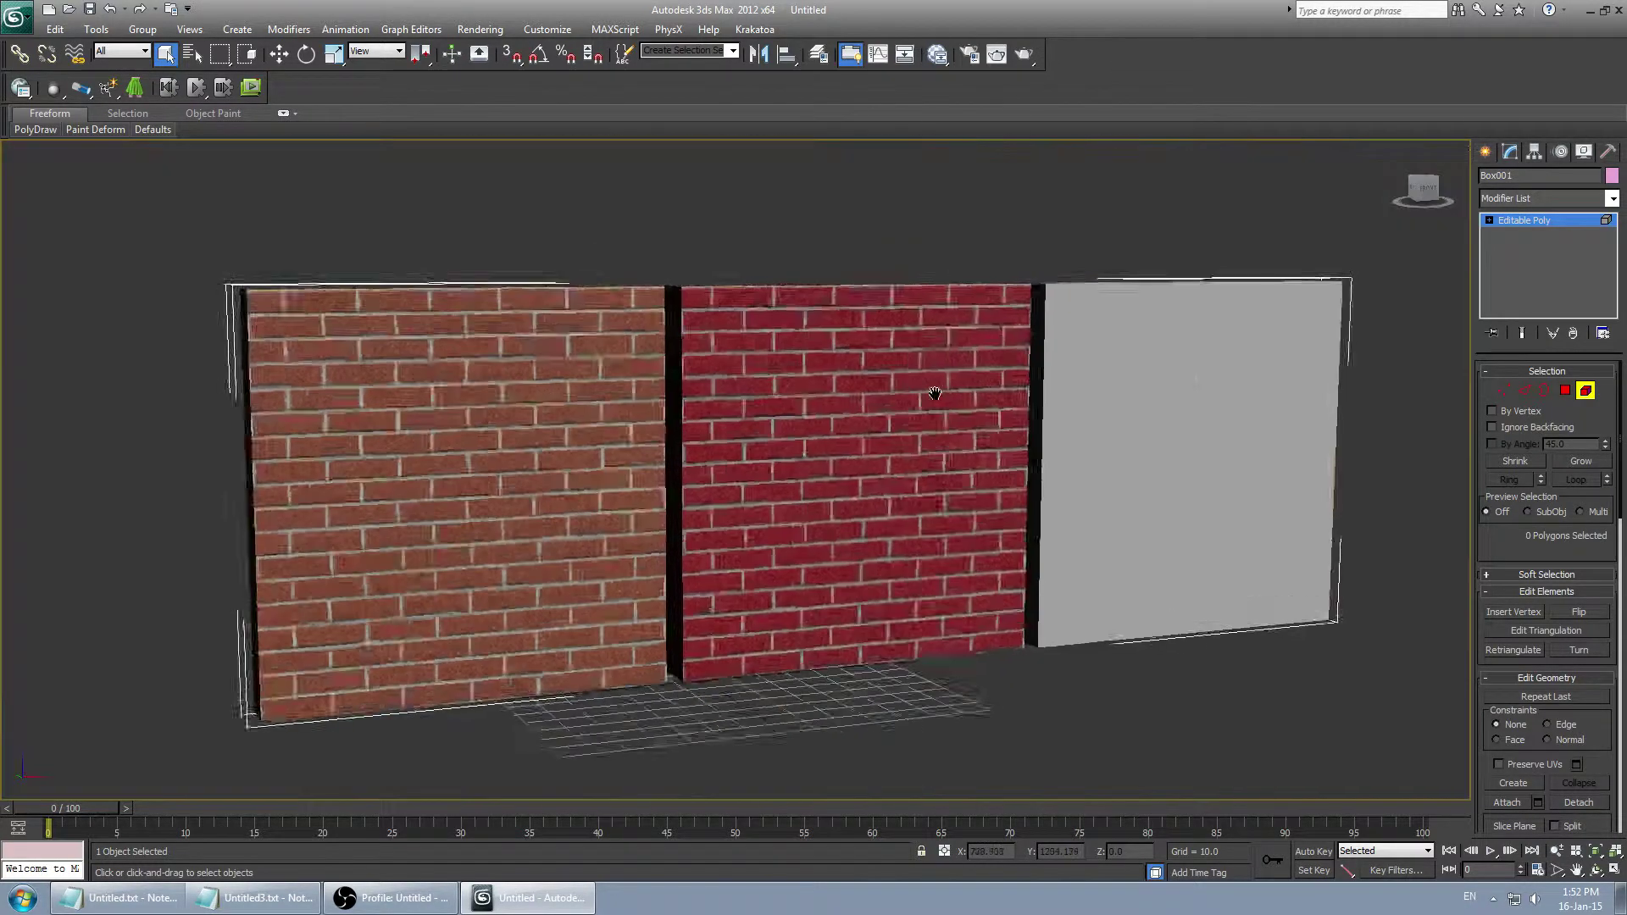
pyautogui.scroll(2, 890, 360)
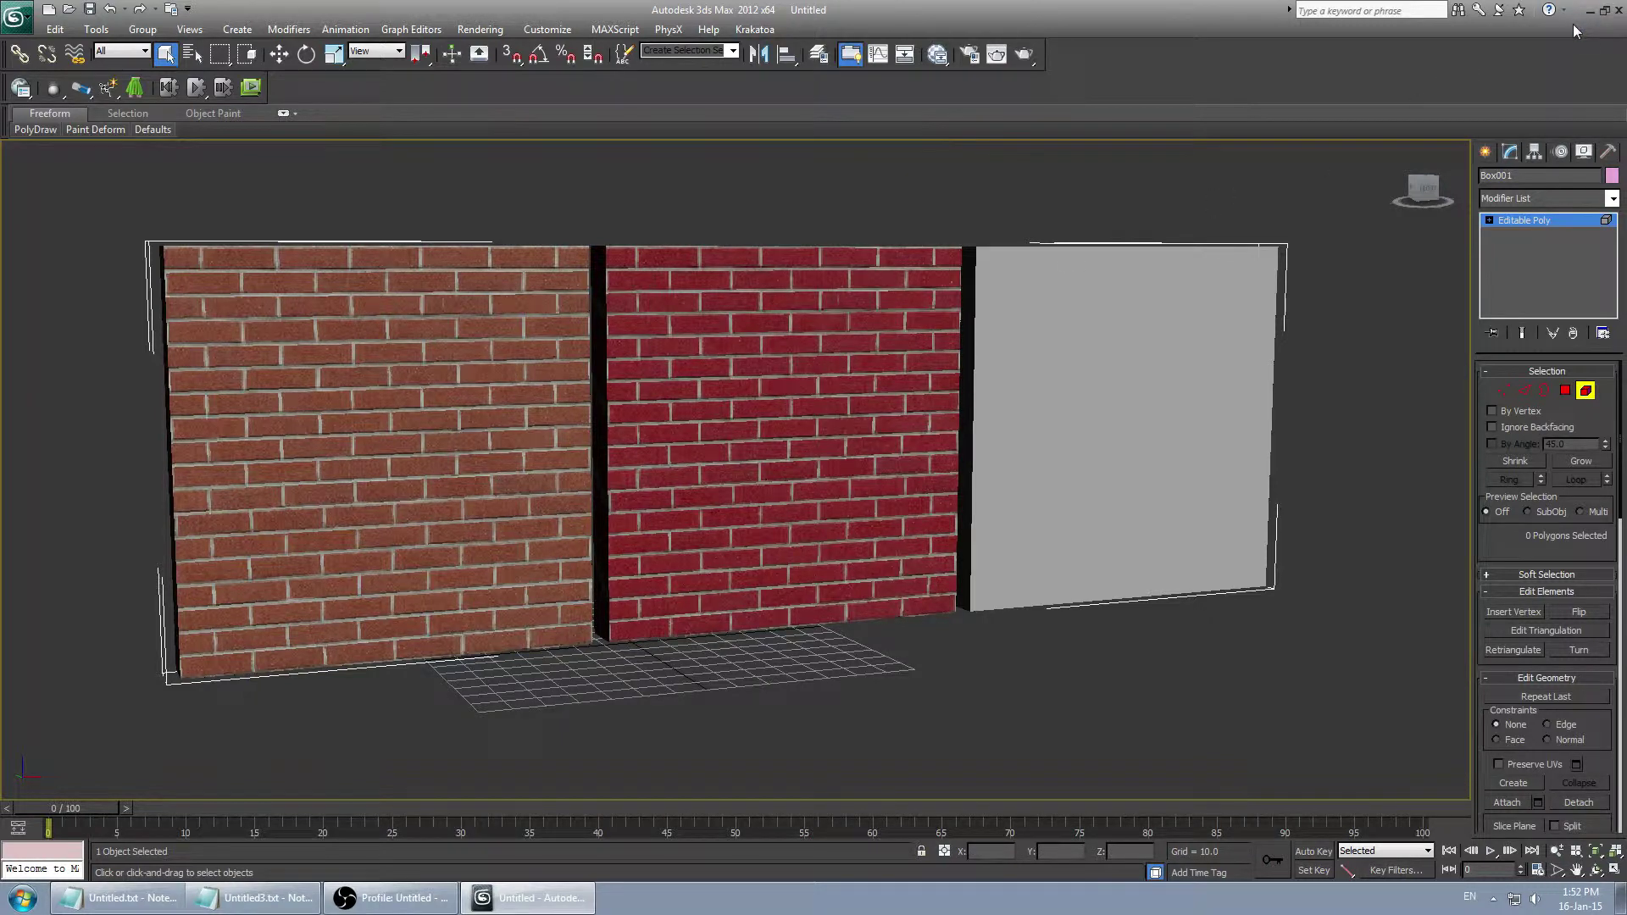
pyautogui.click(1168, 349)
pyautogui.moveTo(1148, 276); pyautogui.dragTo(942, 277, button='middle')
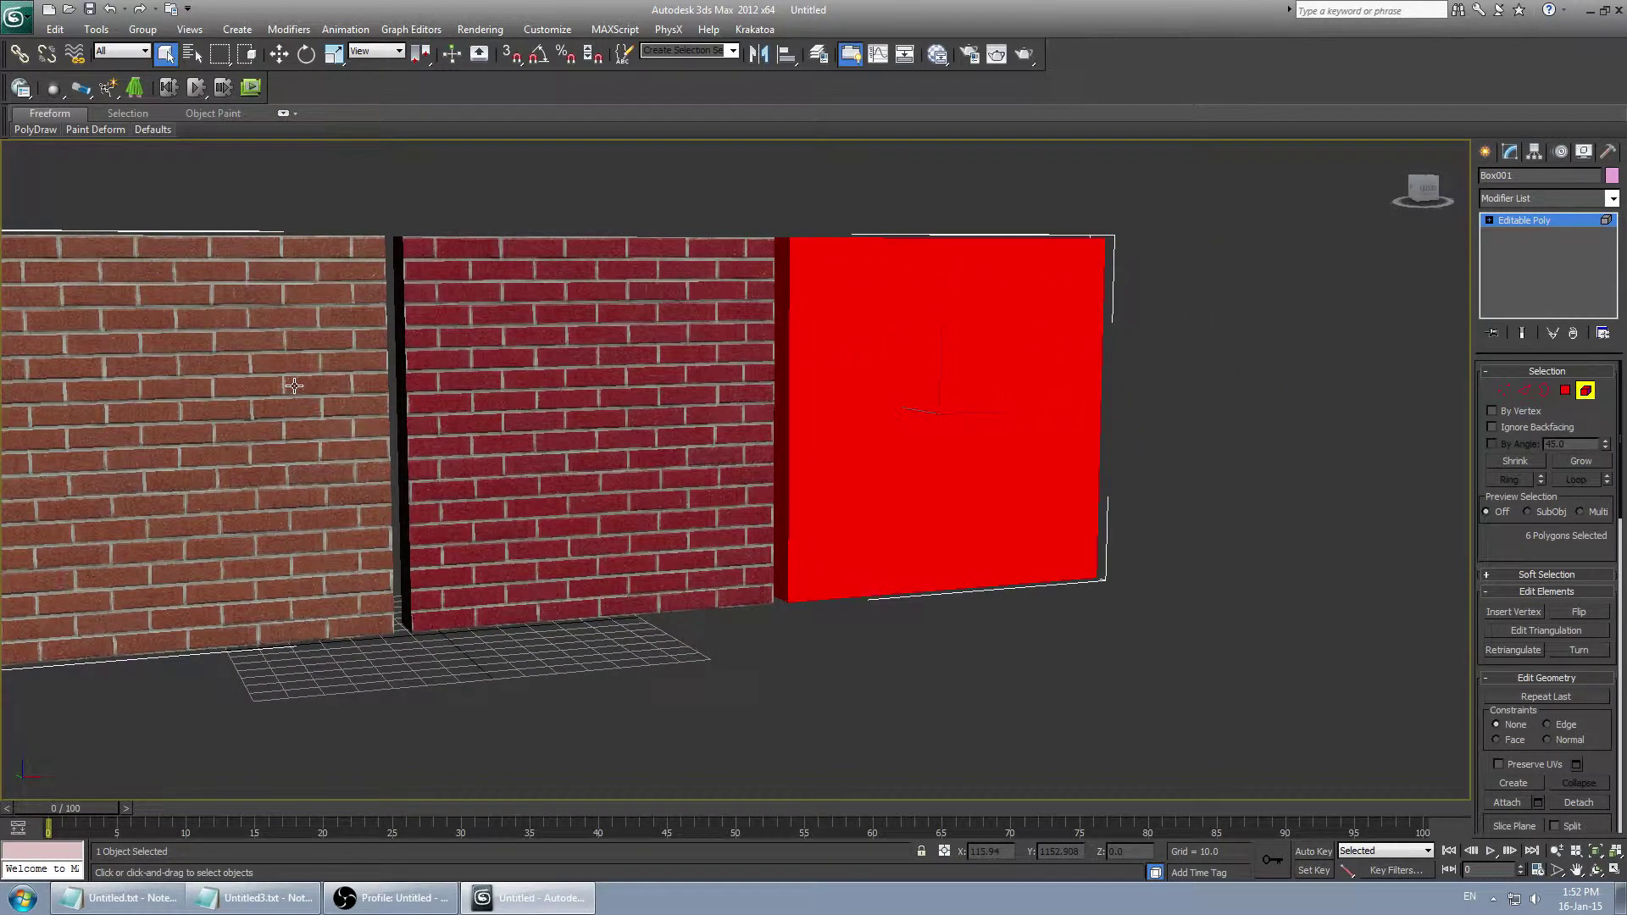
# Add a third Standard material below the red brick material in the Material Editor and display its parameters.
pyautogui.press('m')
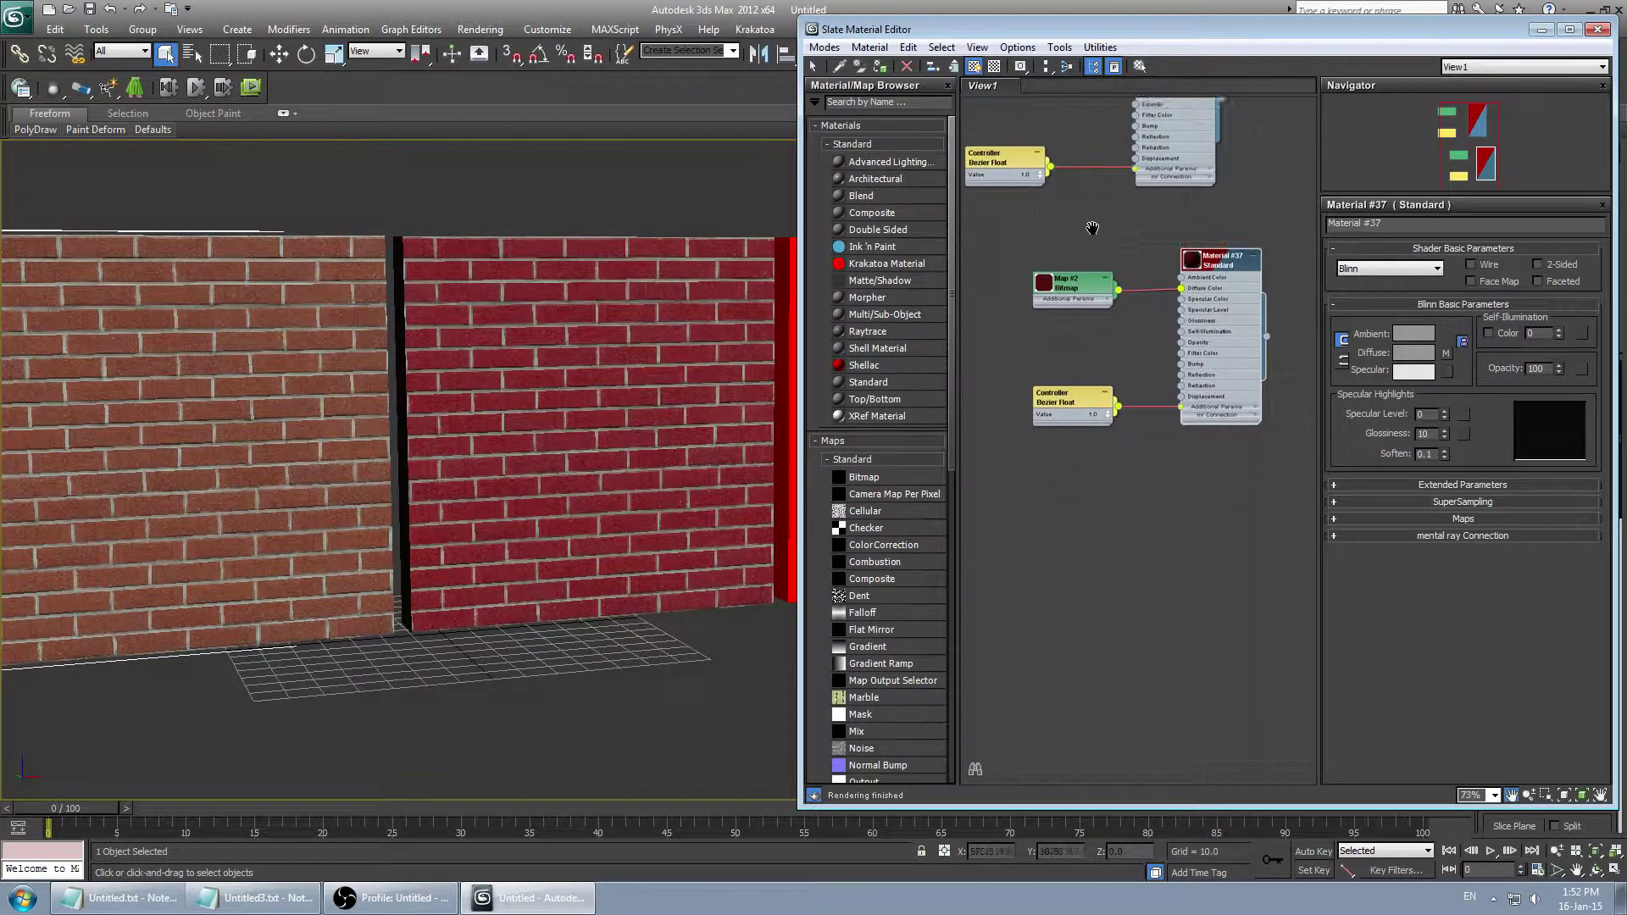
pyautogui.moveTo(1092, 228); pyautogui.dragTo(1095, 217, button='middle')
pyautogui.rightClick(1110, 436)
pyautogui.moveTo(1186, 446)
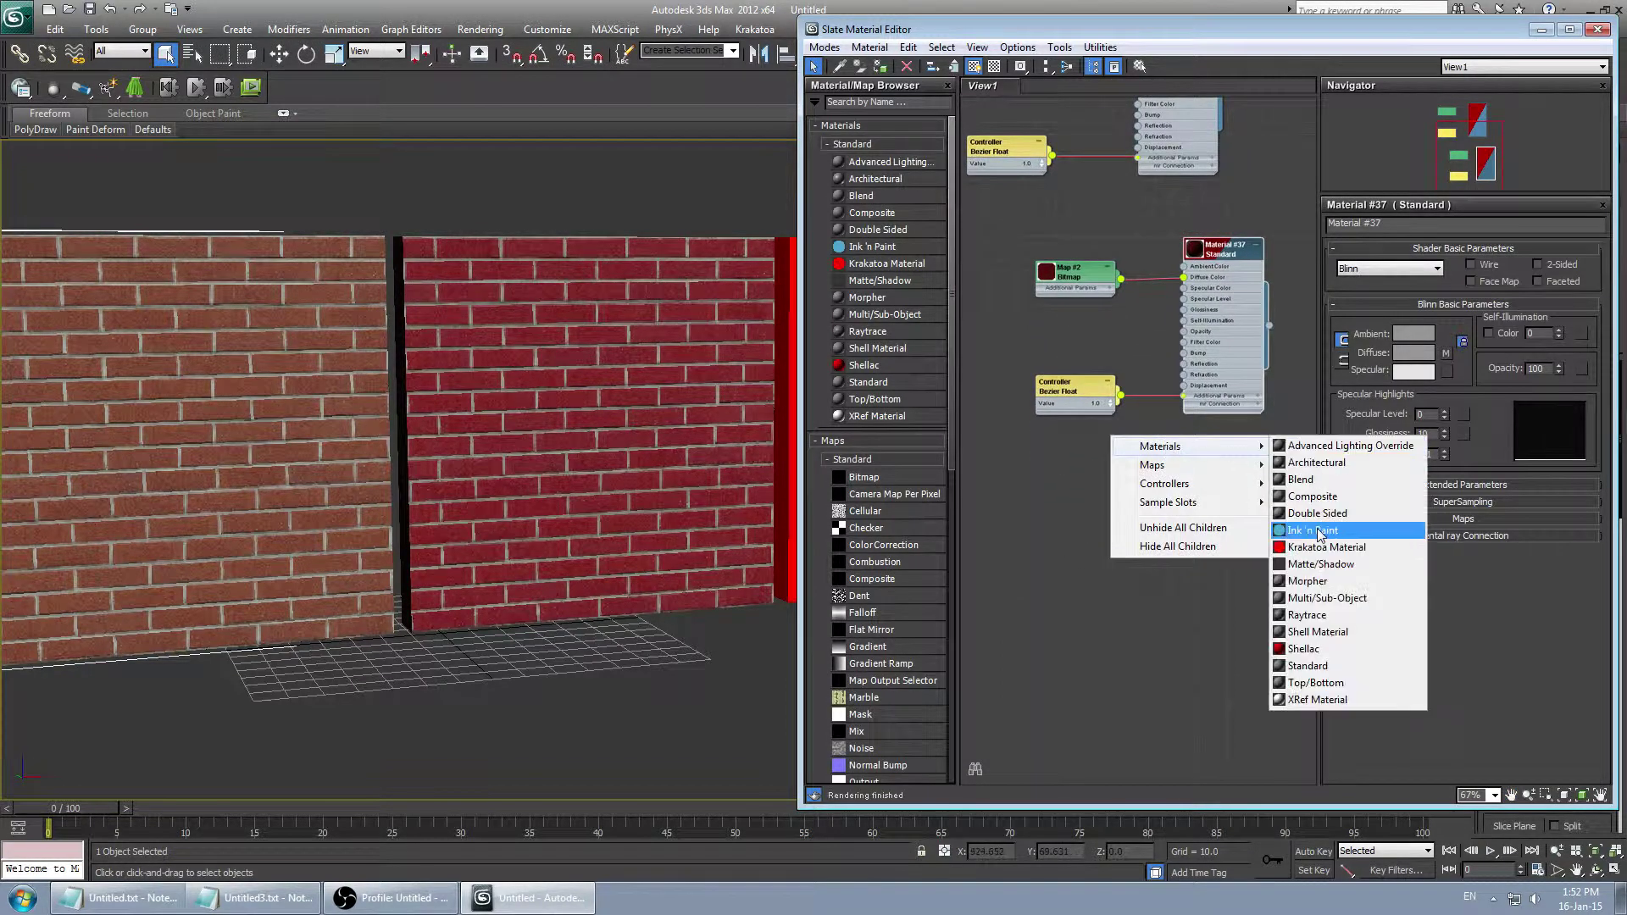
pyautogui.click(1308, 666)
pyautogui.moveTo(1126, 461); pyautogui.dragTo(1231, 475)
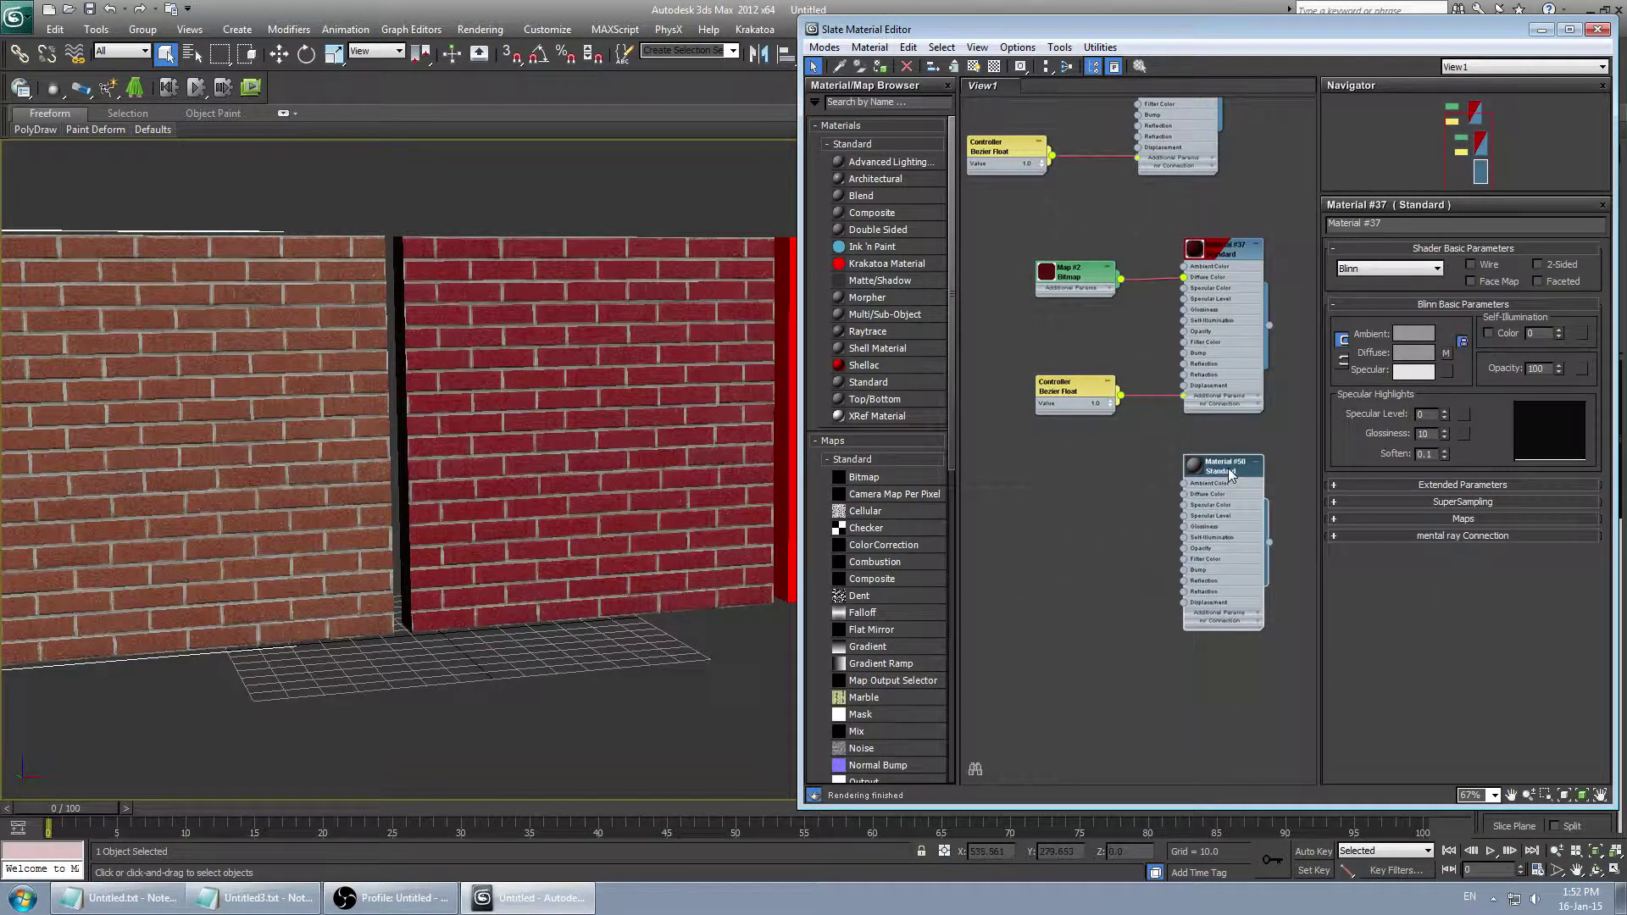
pyautogui.doubleClick(1230, 475)
# Choose a Bitmap map for the third material's Diffuse color and accept the preselected brick01_red.vtf texture.
pyautogui.click(1447, 352)
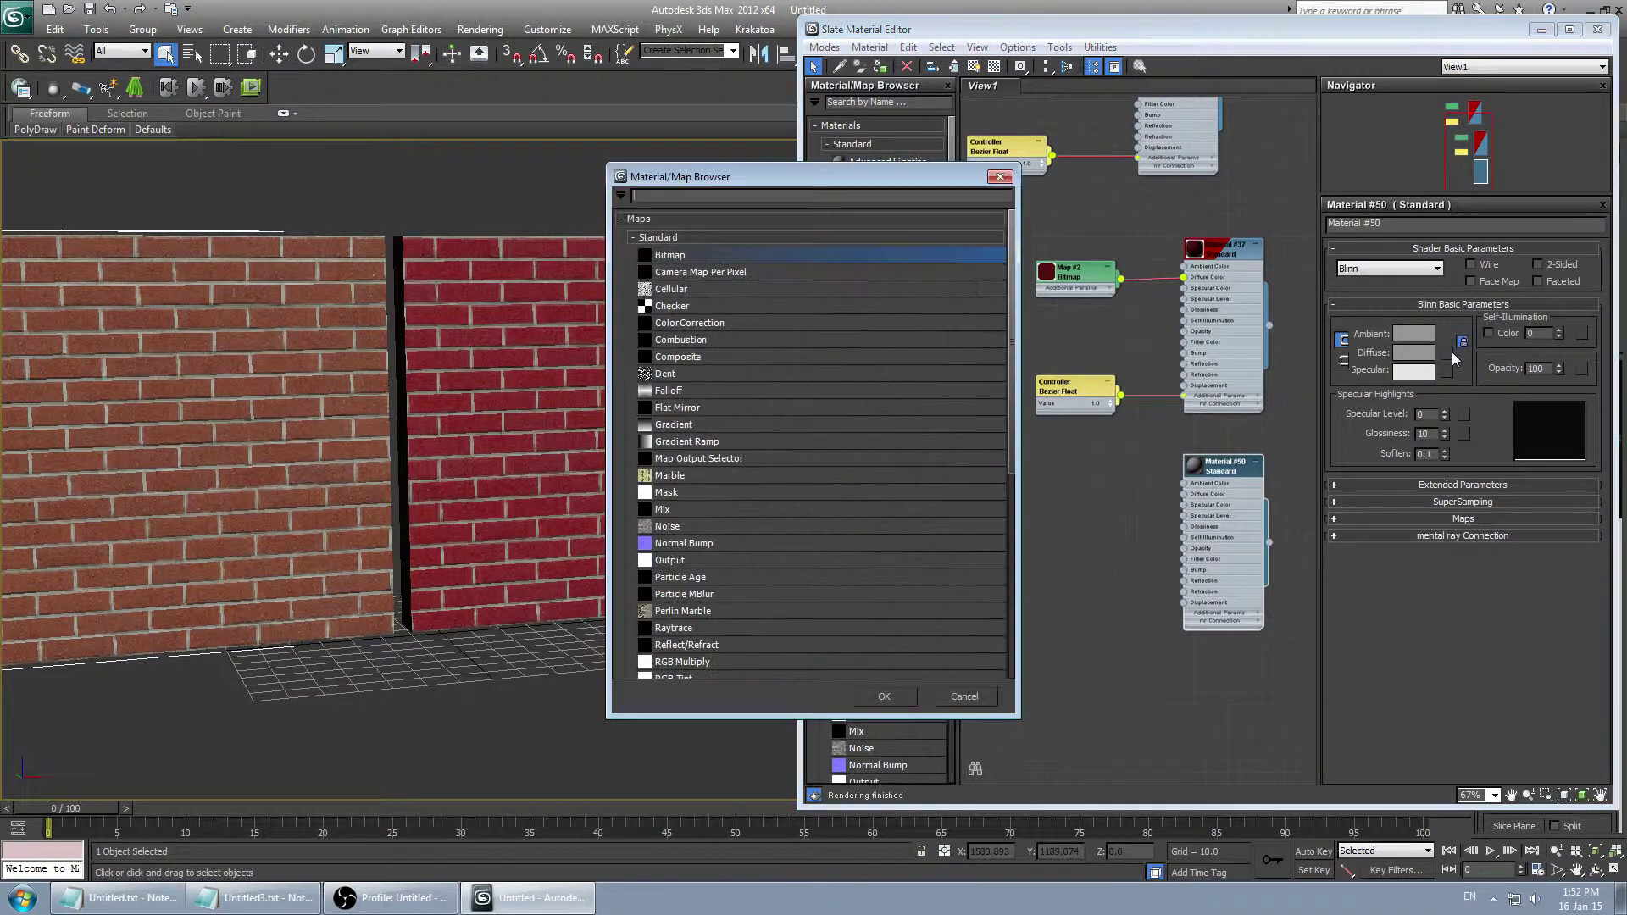
pyautogui.doubleClick(763, 256)
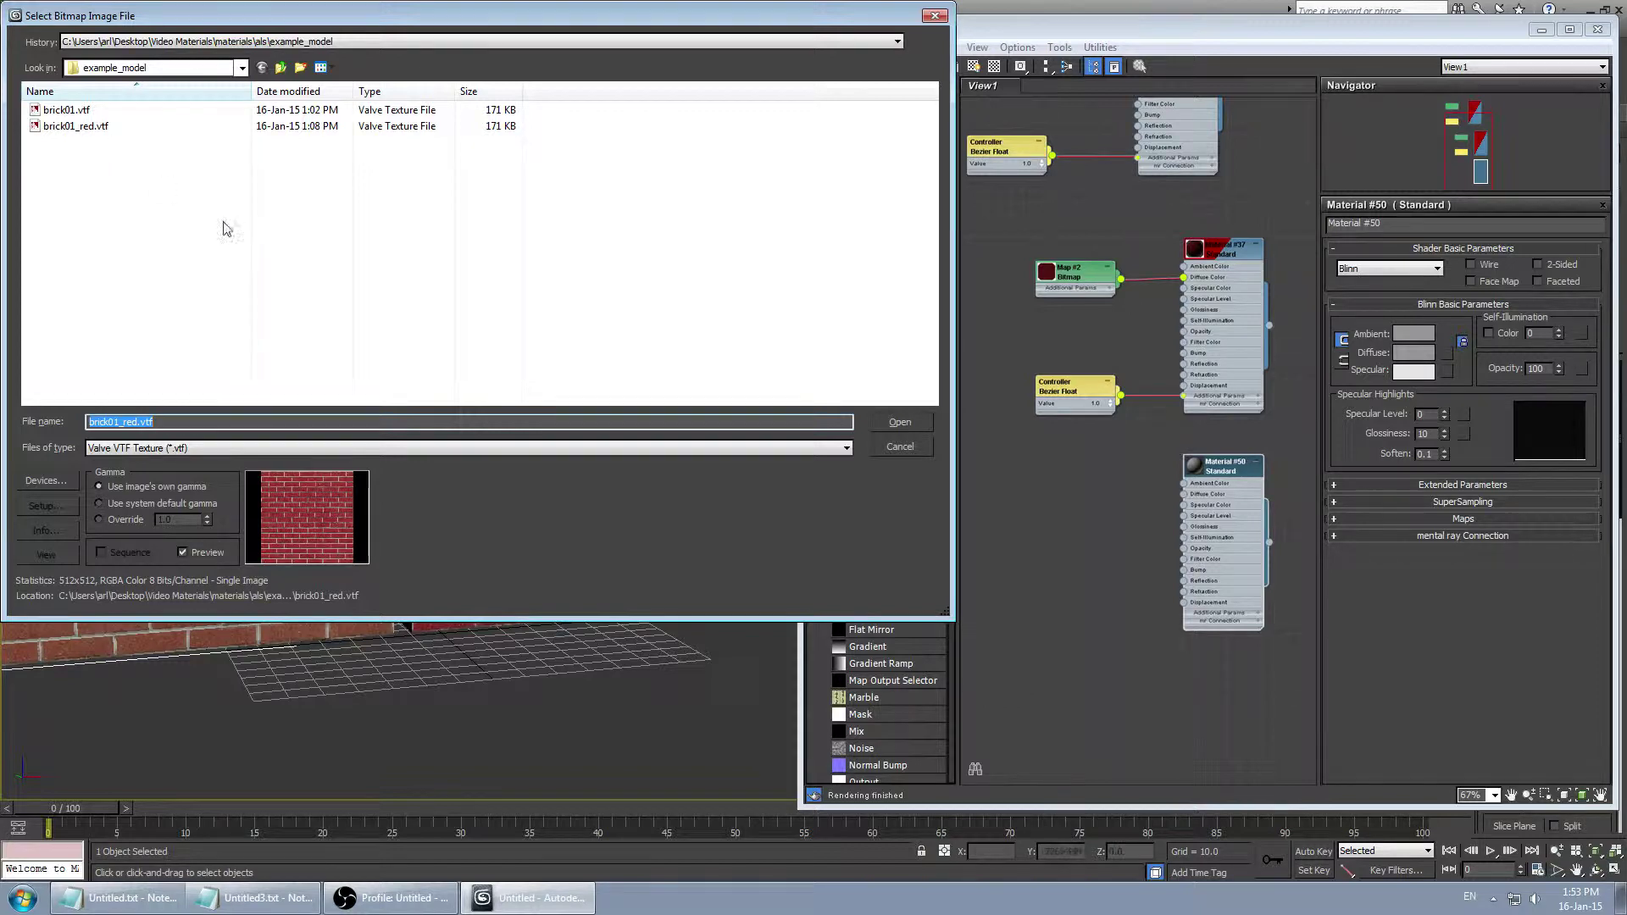
pyautogui.click(900, 421)
# Switch to the desktop and open the example_model texture folder under Video Materials, materials and als.
pyautogui.press('super+d')
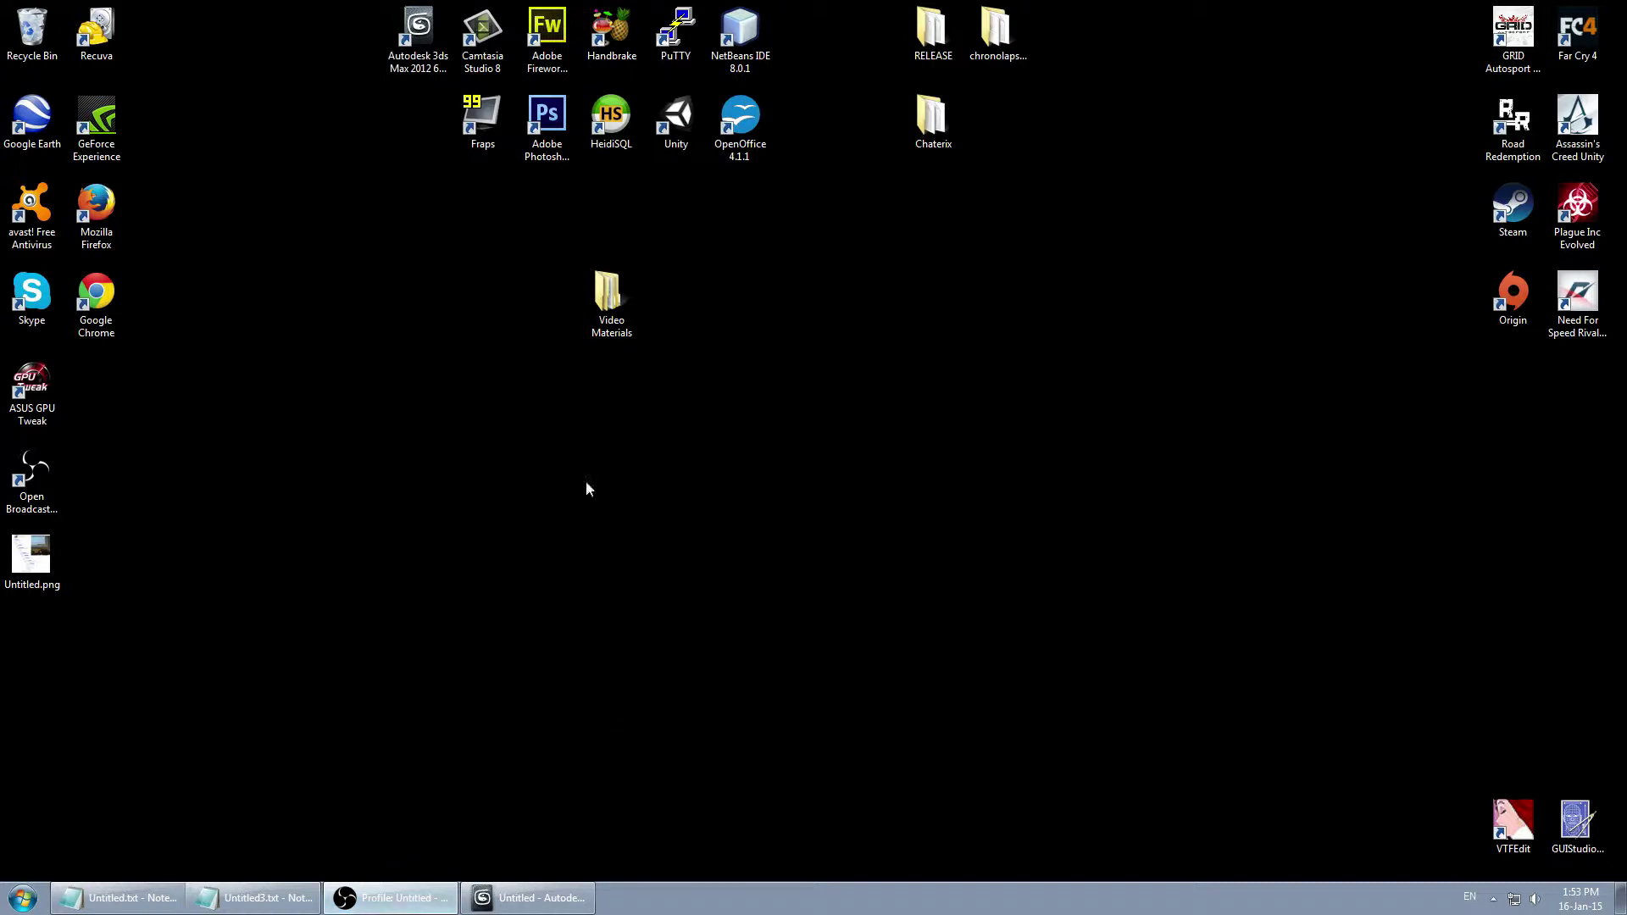
pyautogui.doubleClick(610, 298)
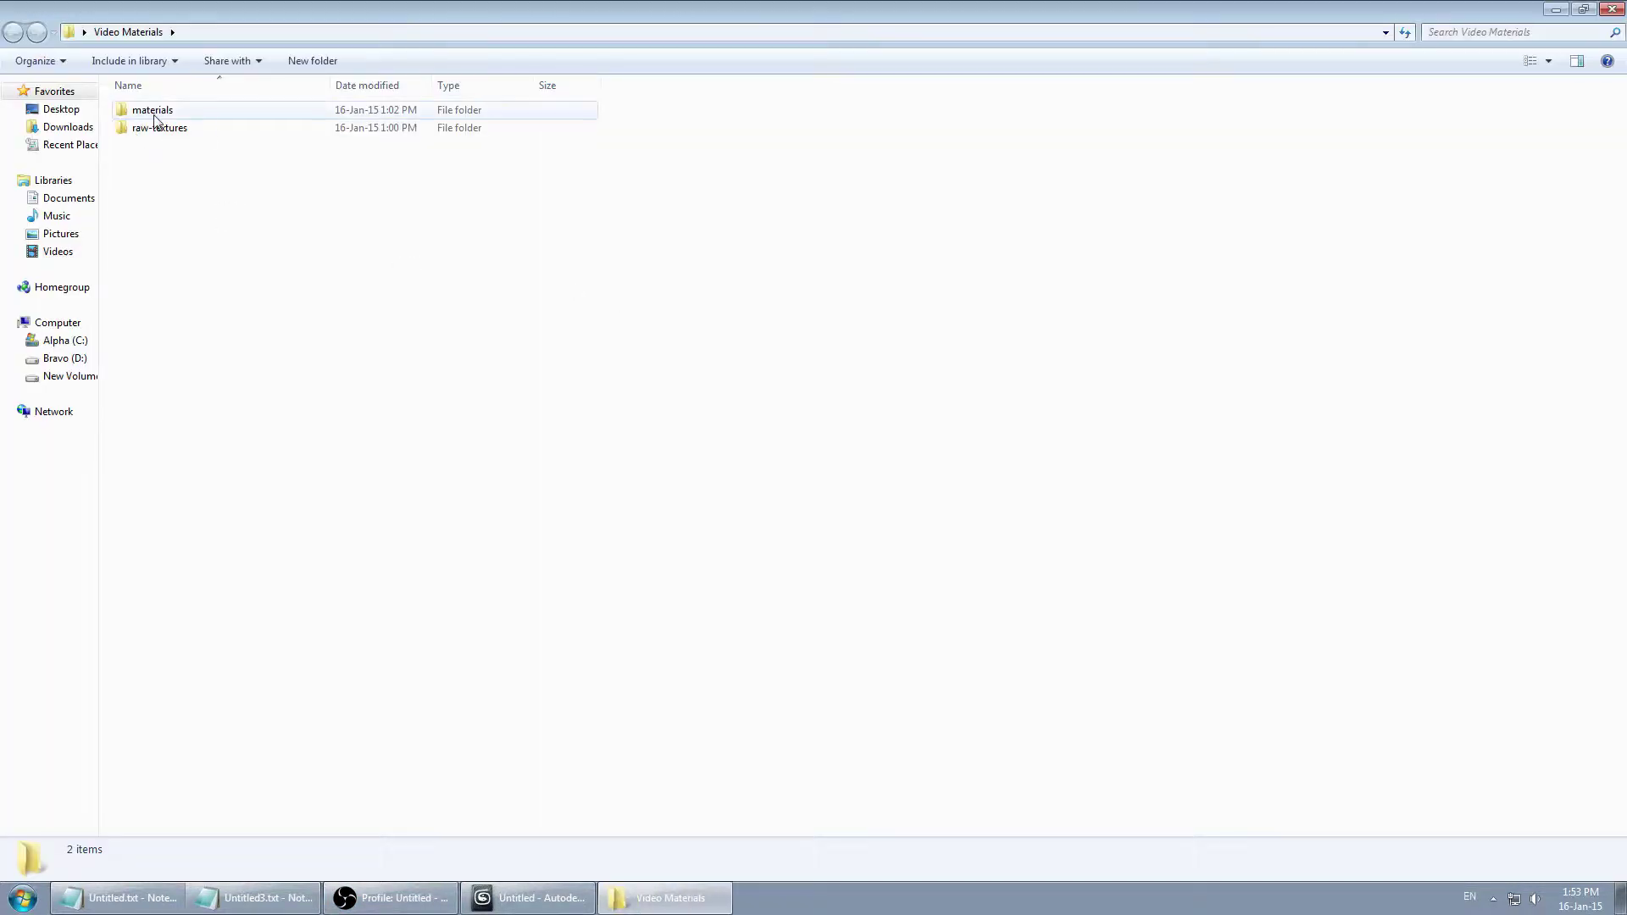
pyautogui.doubleClick(157, 119)
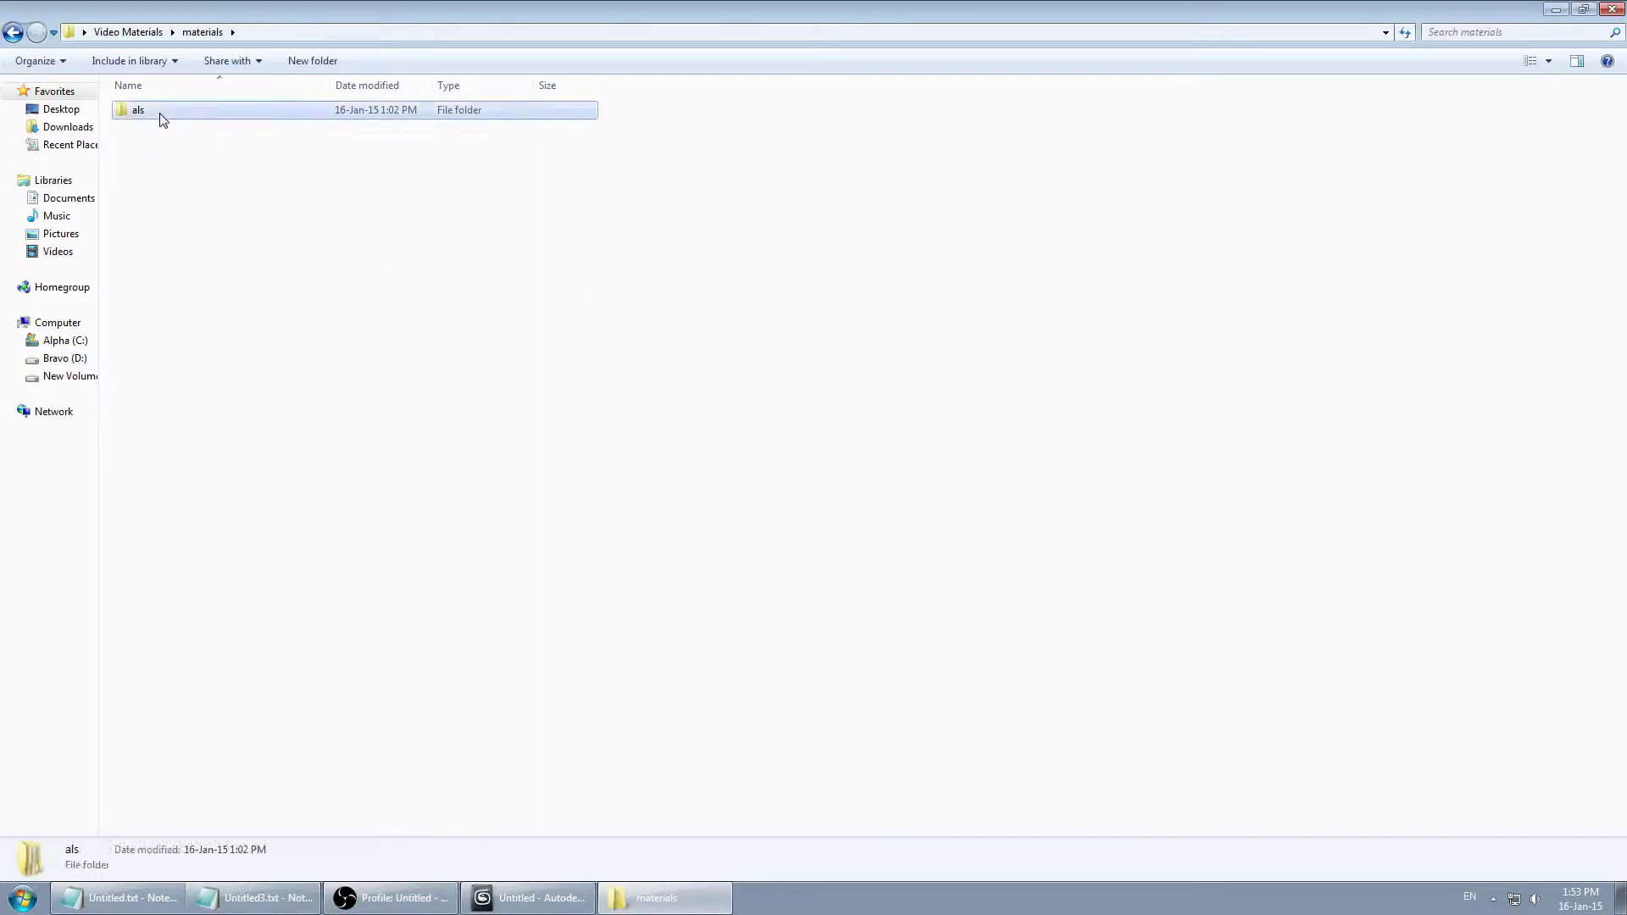
pyautogui.doubleClick(158, 119)
pyautogui.doubleClick(160, 118)
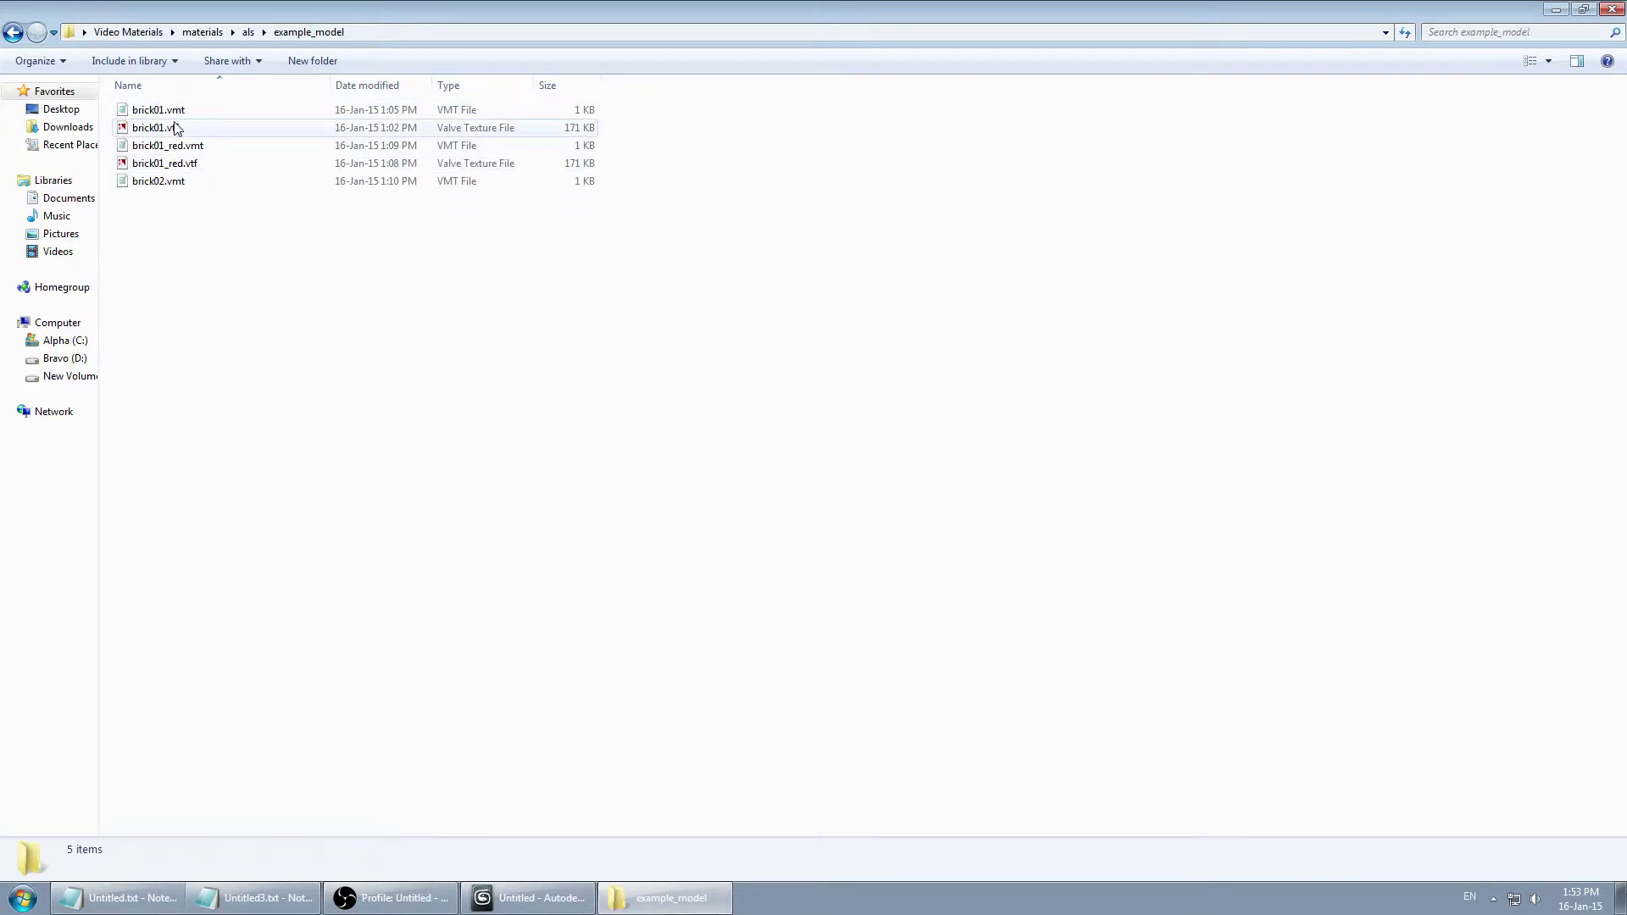
# Duplicate brick01.vtf in the example_model folder, rename the copy to brick02.vtf and clear the file selection.
pyautogui.click(168, 127)
pyautogui.hotkey('ctrl', 'v')
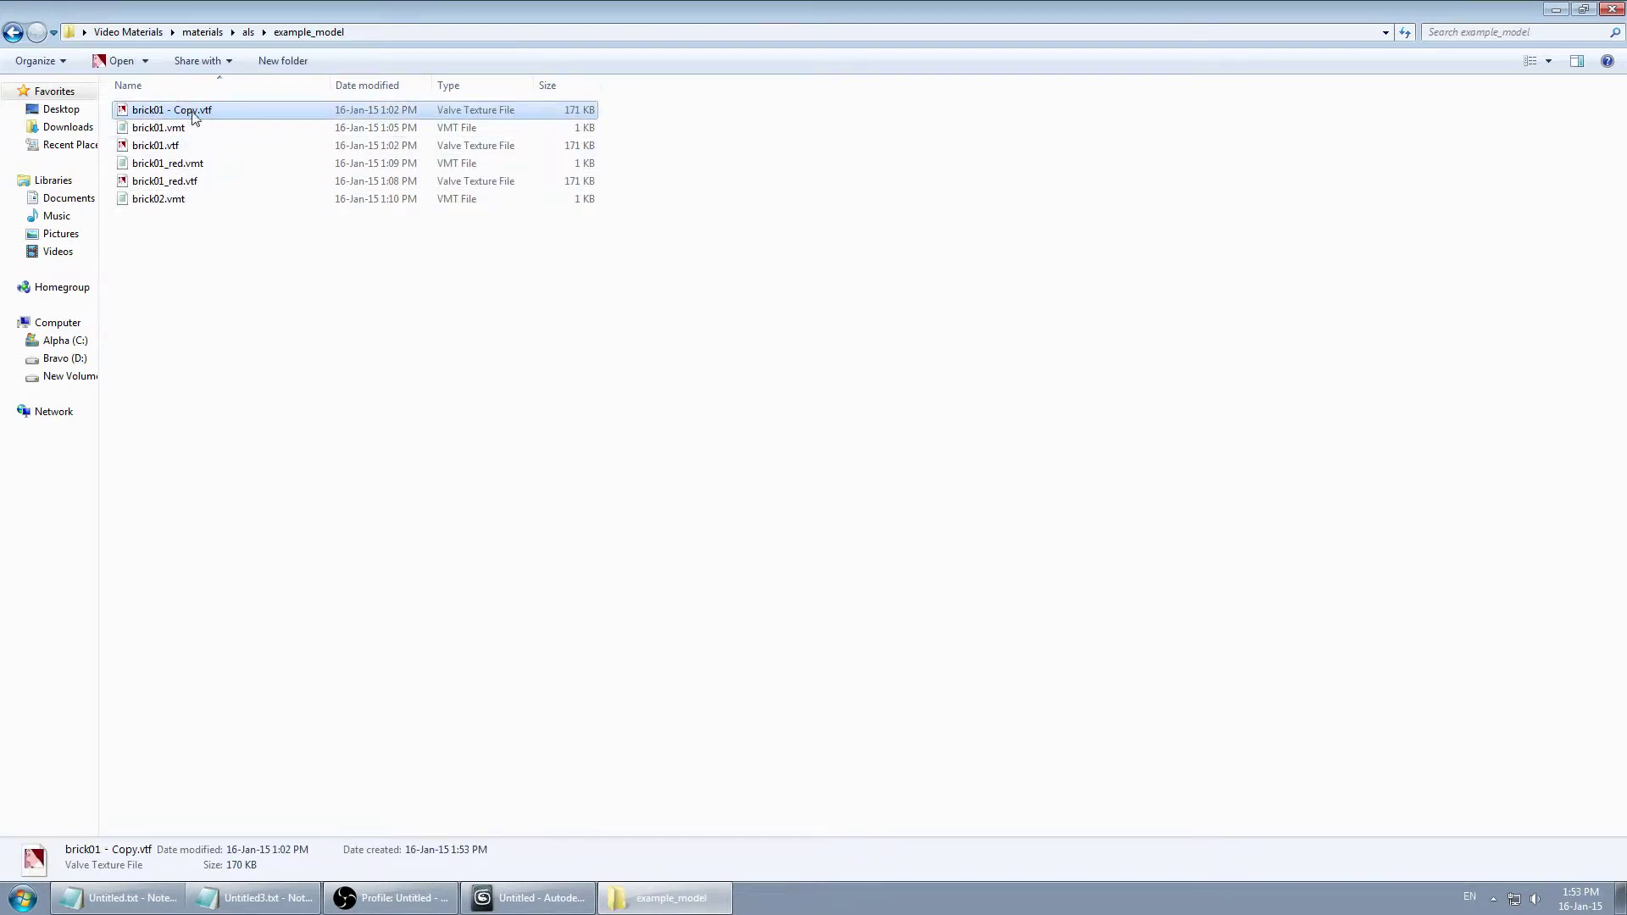
pyautogui.press('Menu')
pyautogui.click(285, 612)
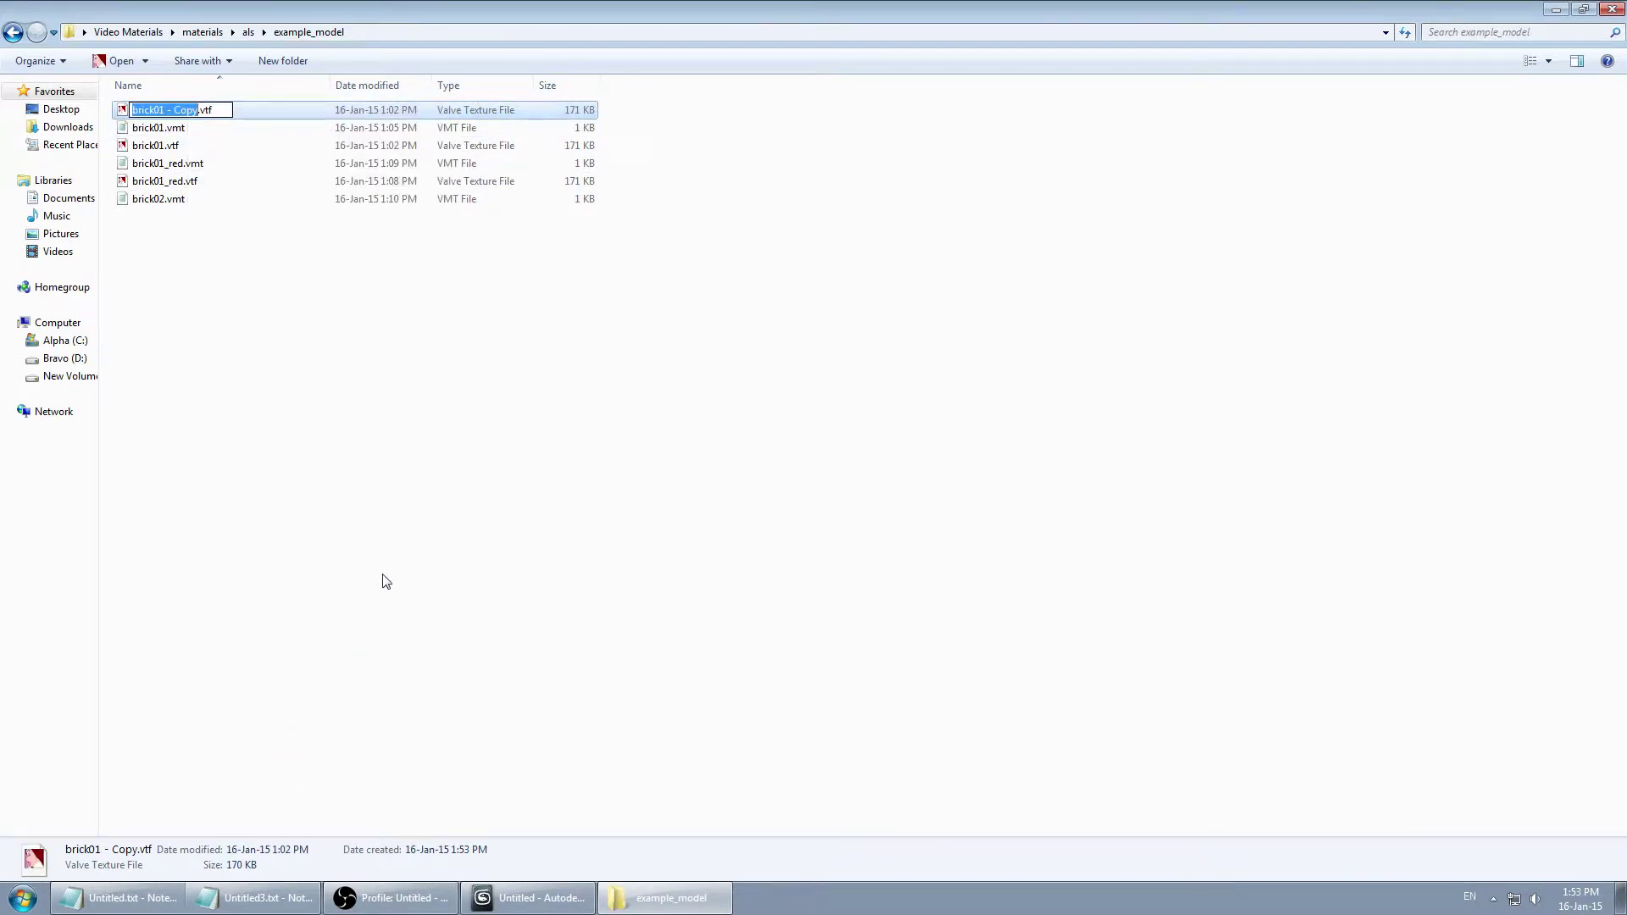
pyautogui.write('brick02')
pyautogui.press('Return')
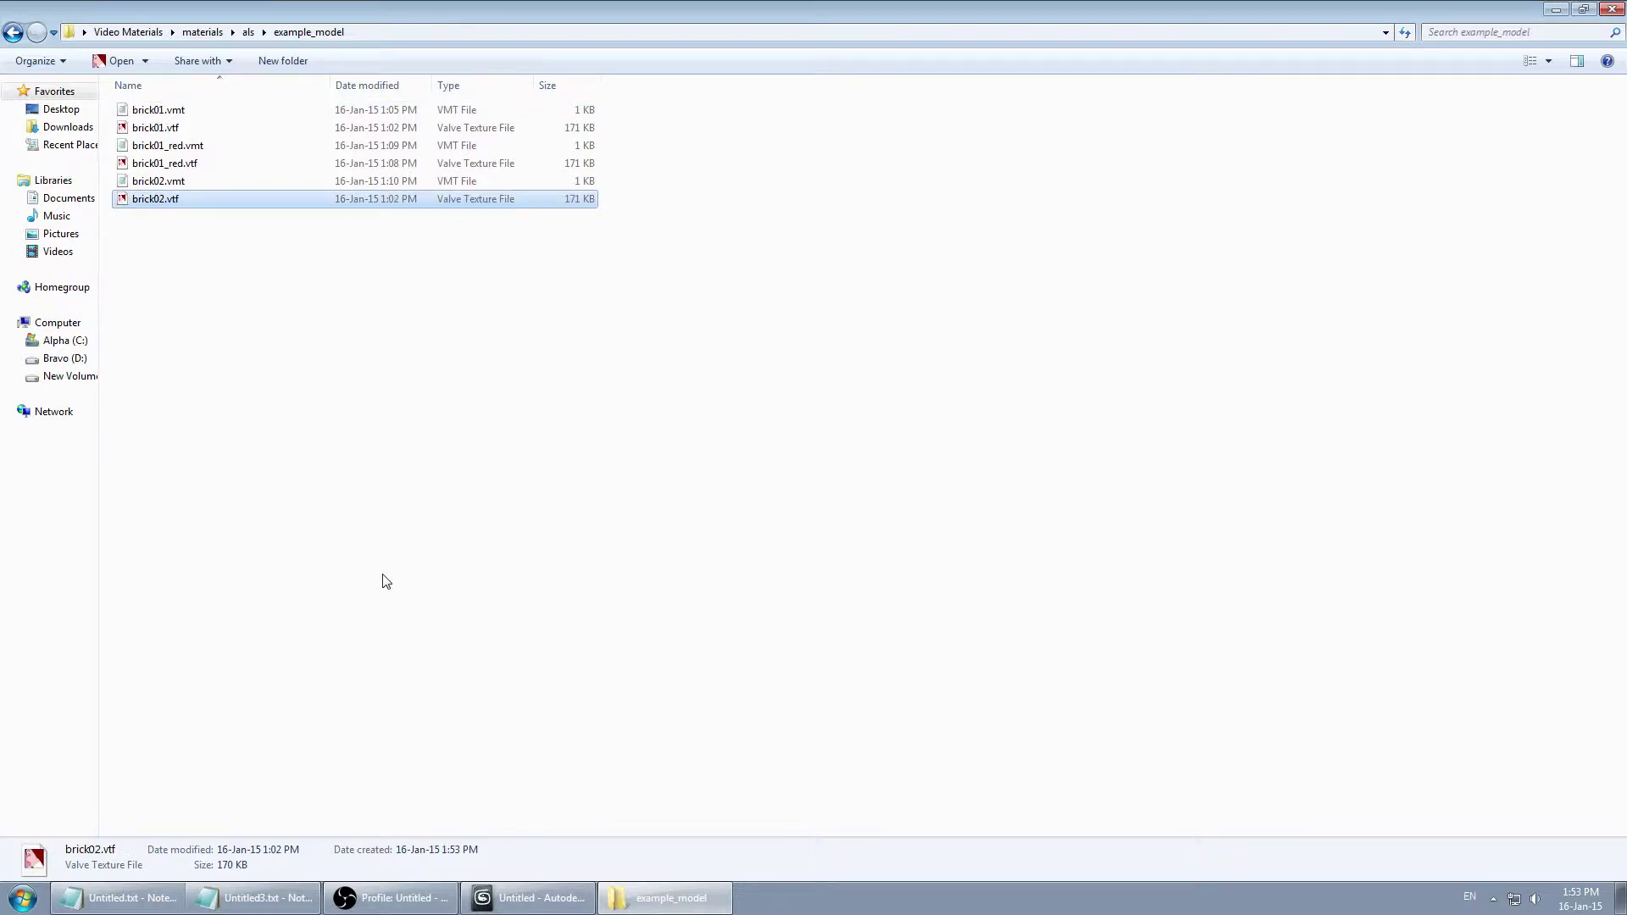
pyautogui.click(373, 475)
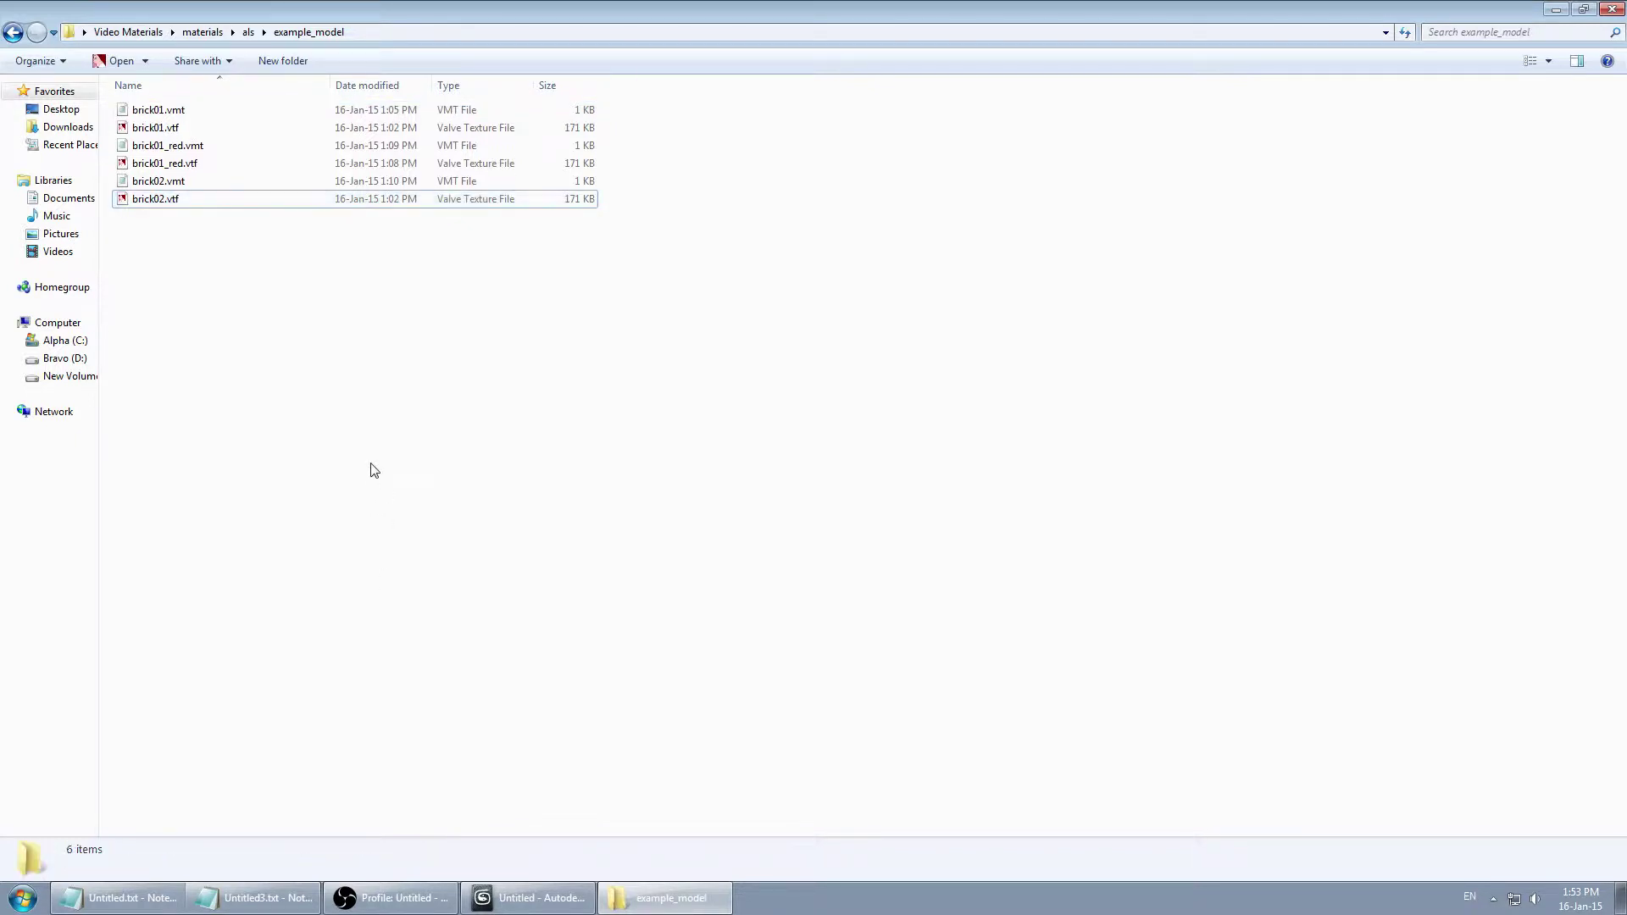
pyautogui.click(178, 202)
pyautogui.click(185, 238)
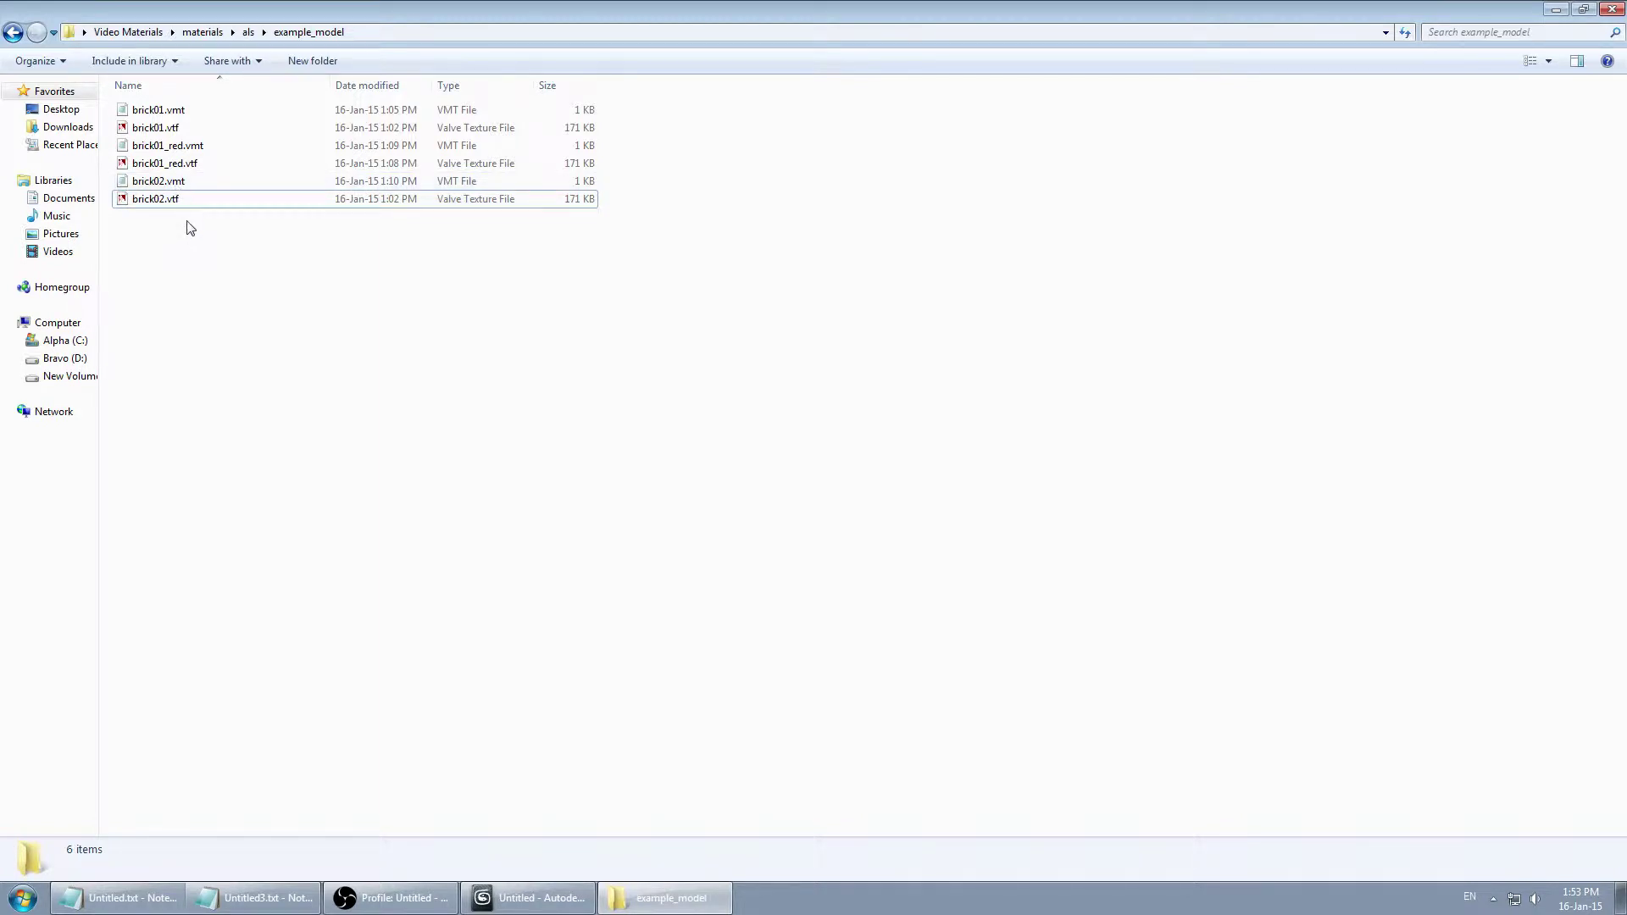
# Compare the brick02.vmt and brick02.vtf files with brick01.vtf in the example_model folder.
pyautogui.click(185, 184)
pyautogui.click(195, 252)
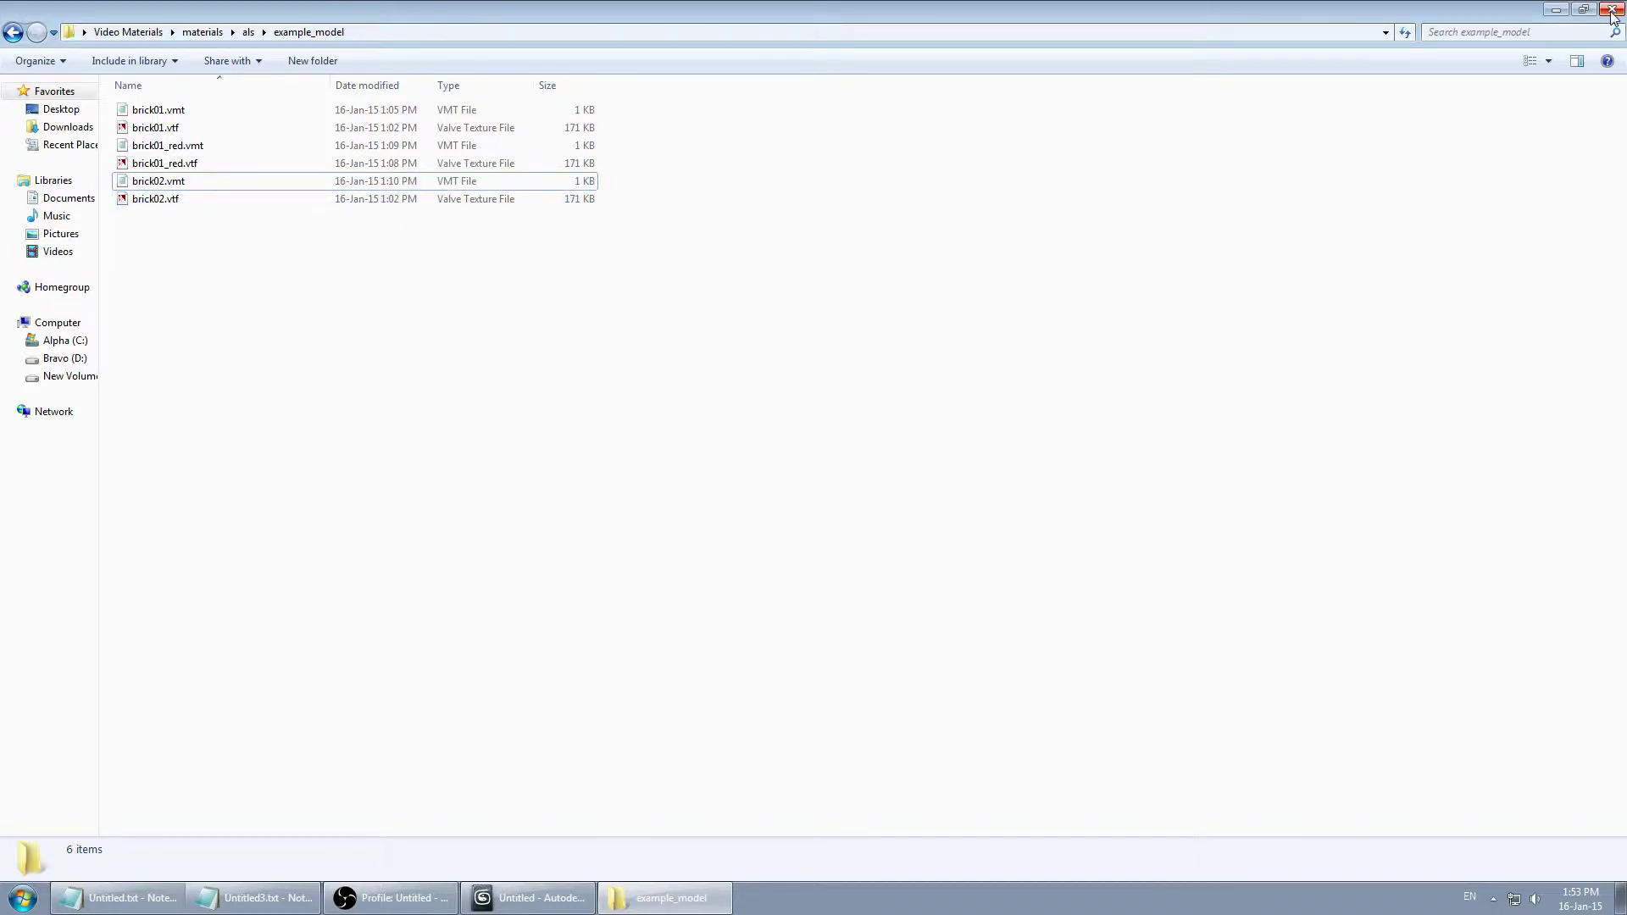
pyautogui.click(172, 204)
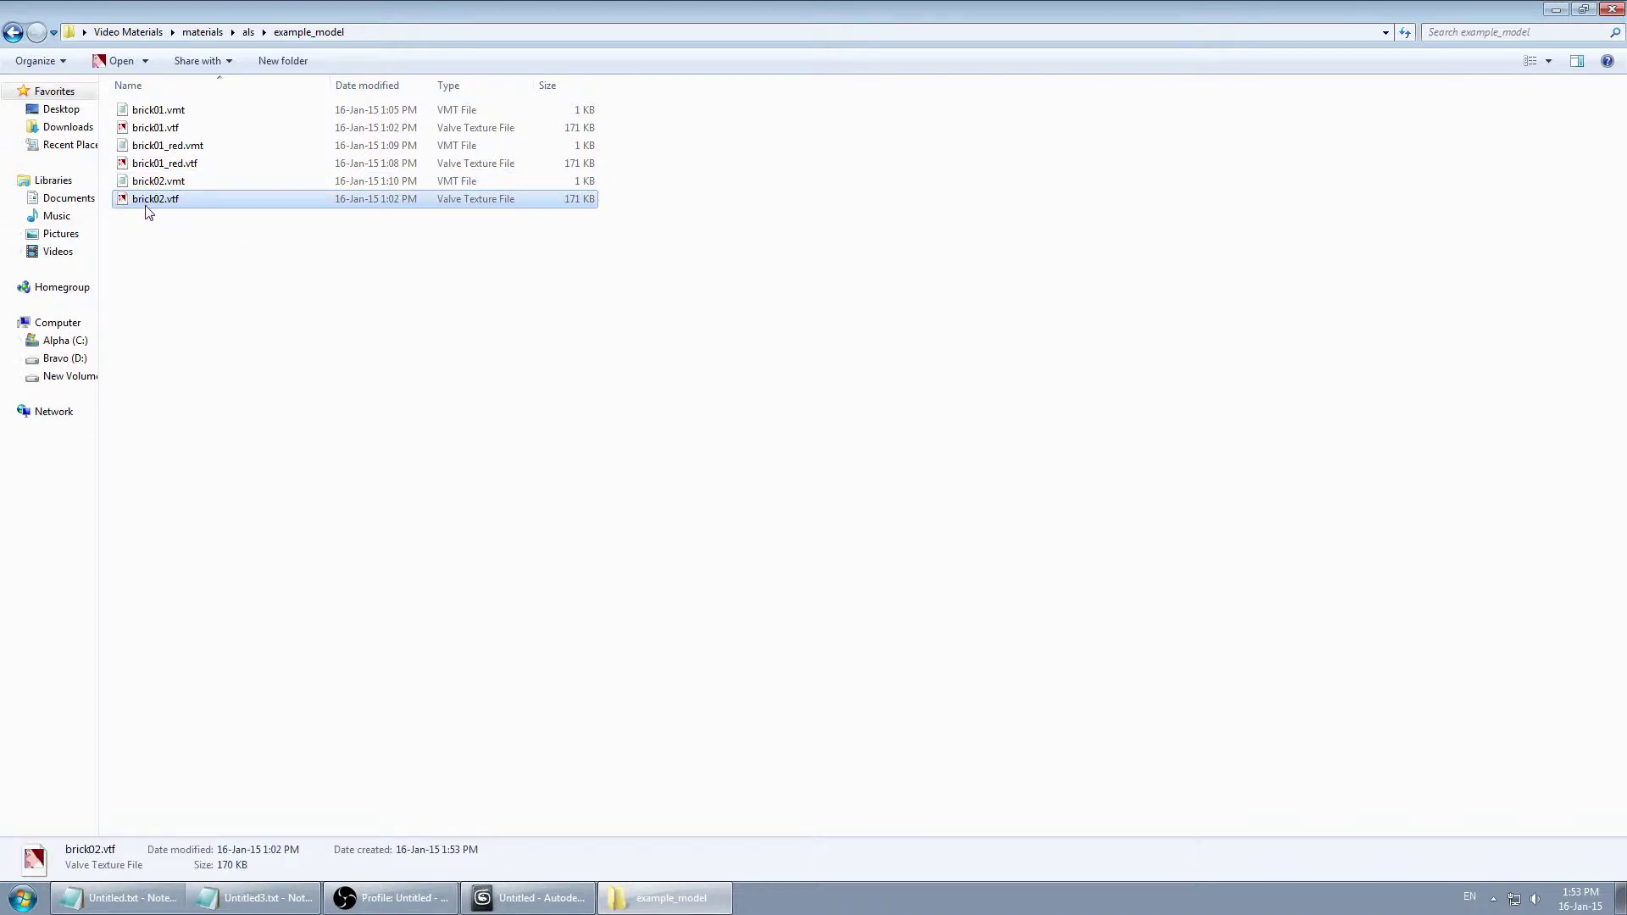
pyautogui.click(181, 182)
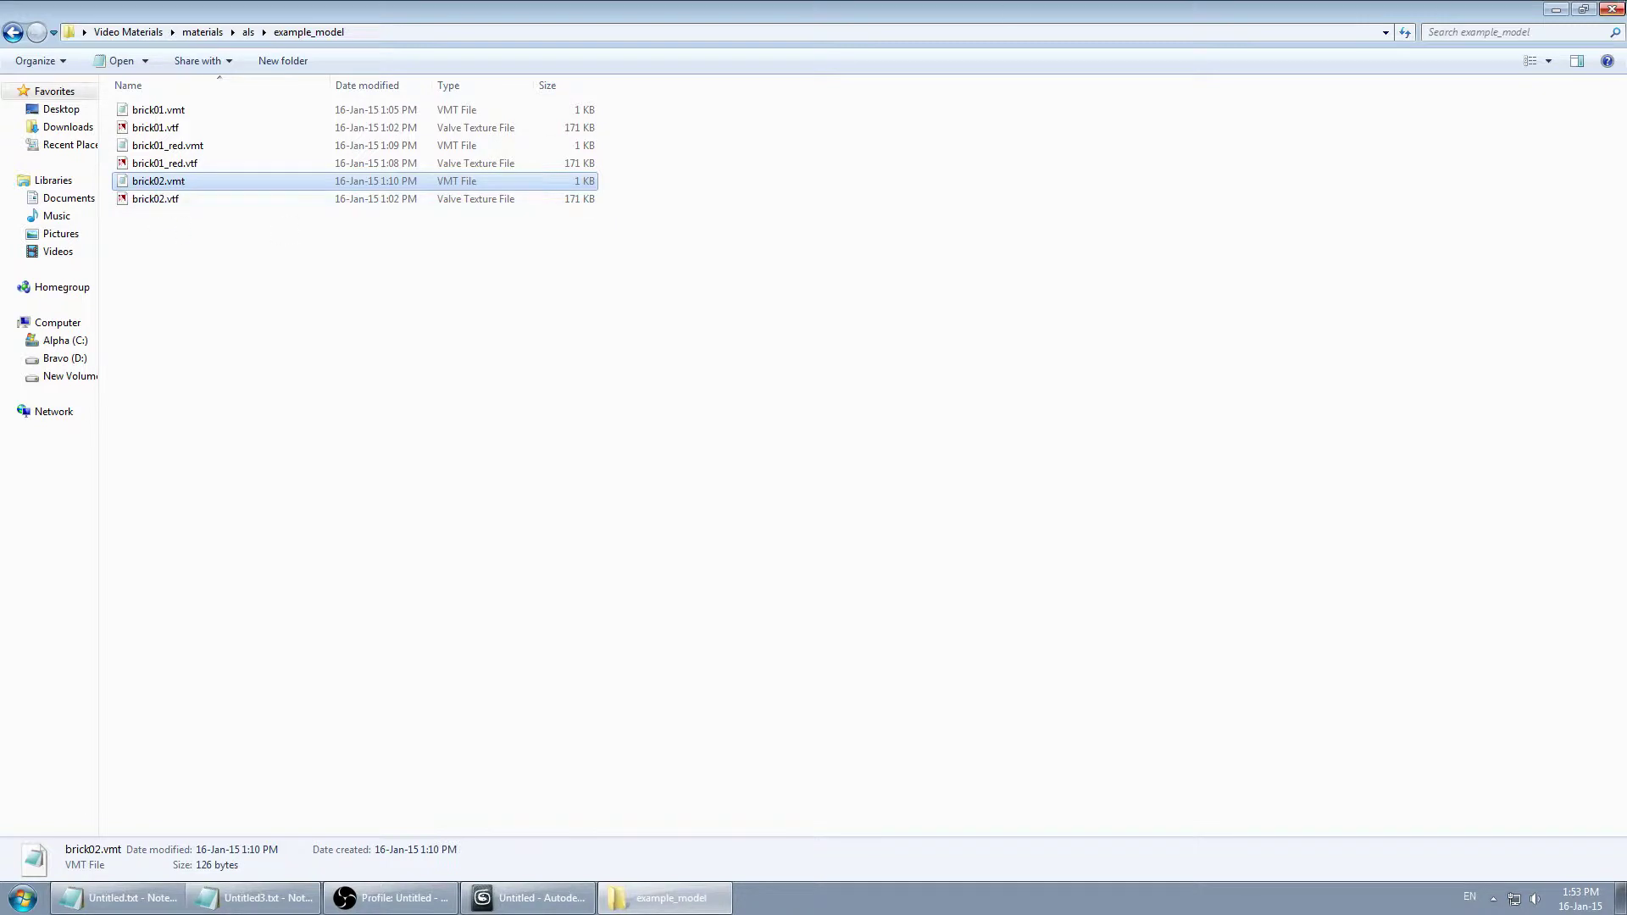
pyautogui.click(168, 200)
pyautogui.click(155, 128)
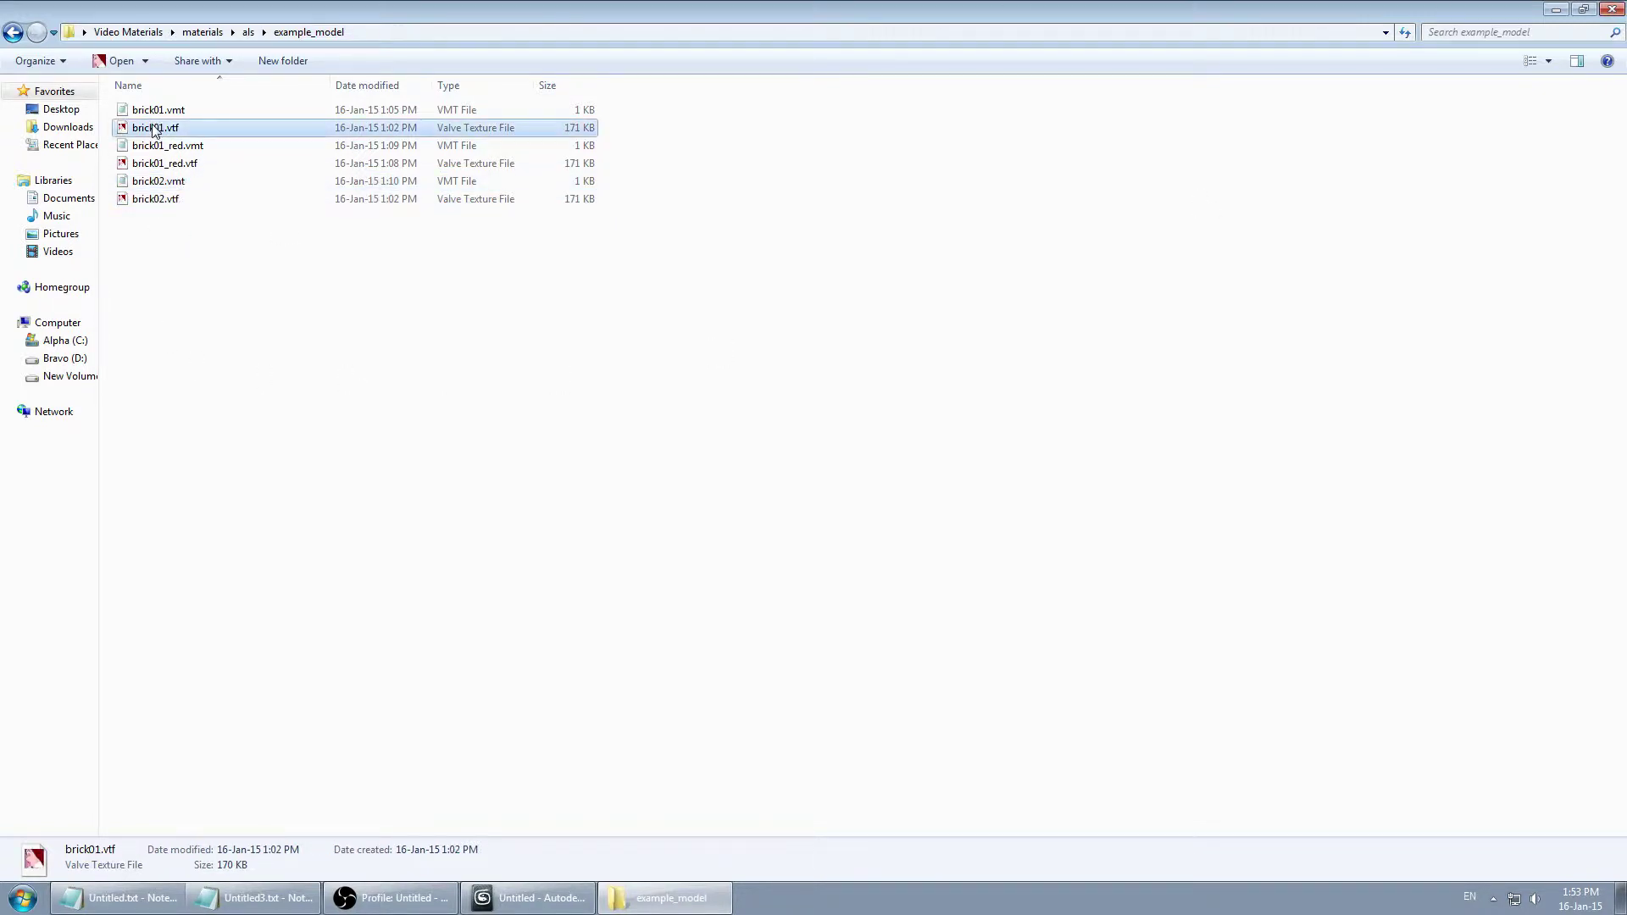
pyautogui.click(161, 198)
pyautogui.click(158, 182)
# Close the texture folder, return to 3ds Max and load brick02.vtf as the bitmap of the third material's diffuse map.
pyautogui.click(1615, 12)
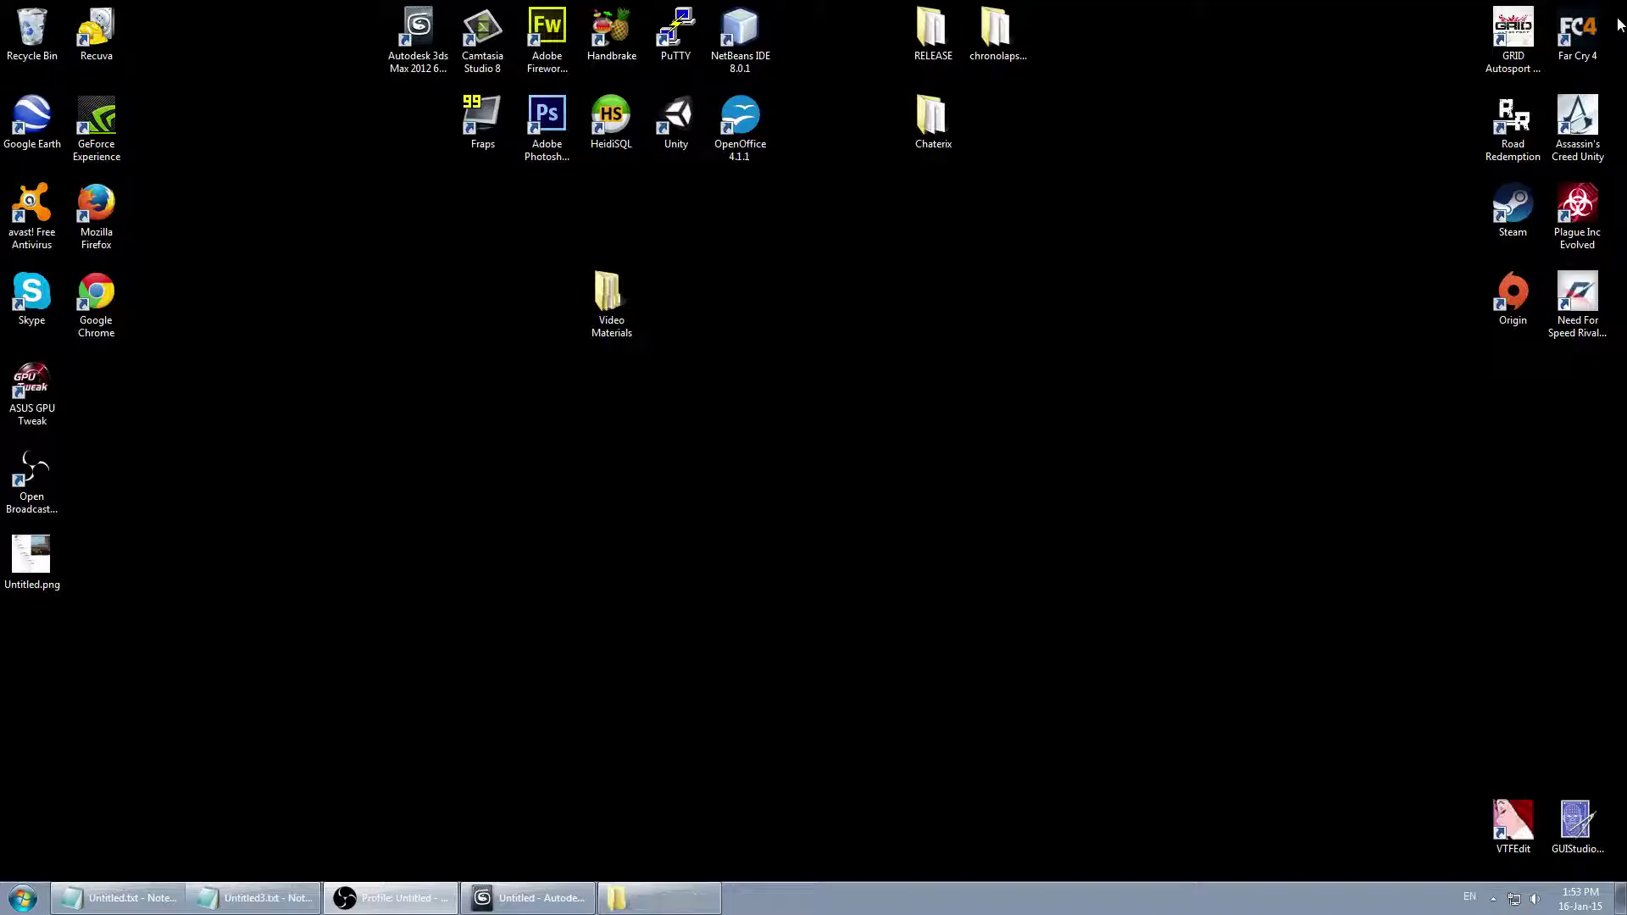
pyautogui.click(527, 898)
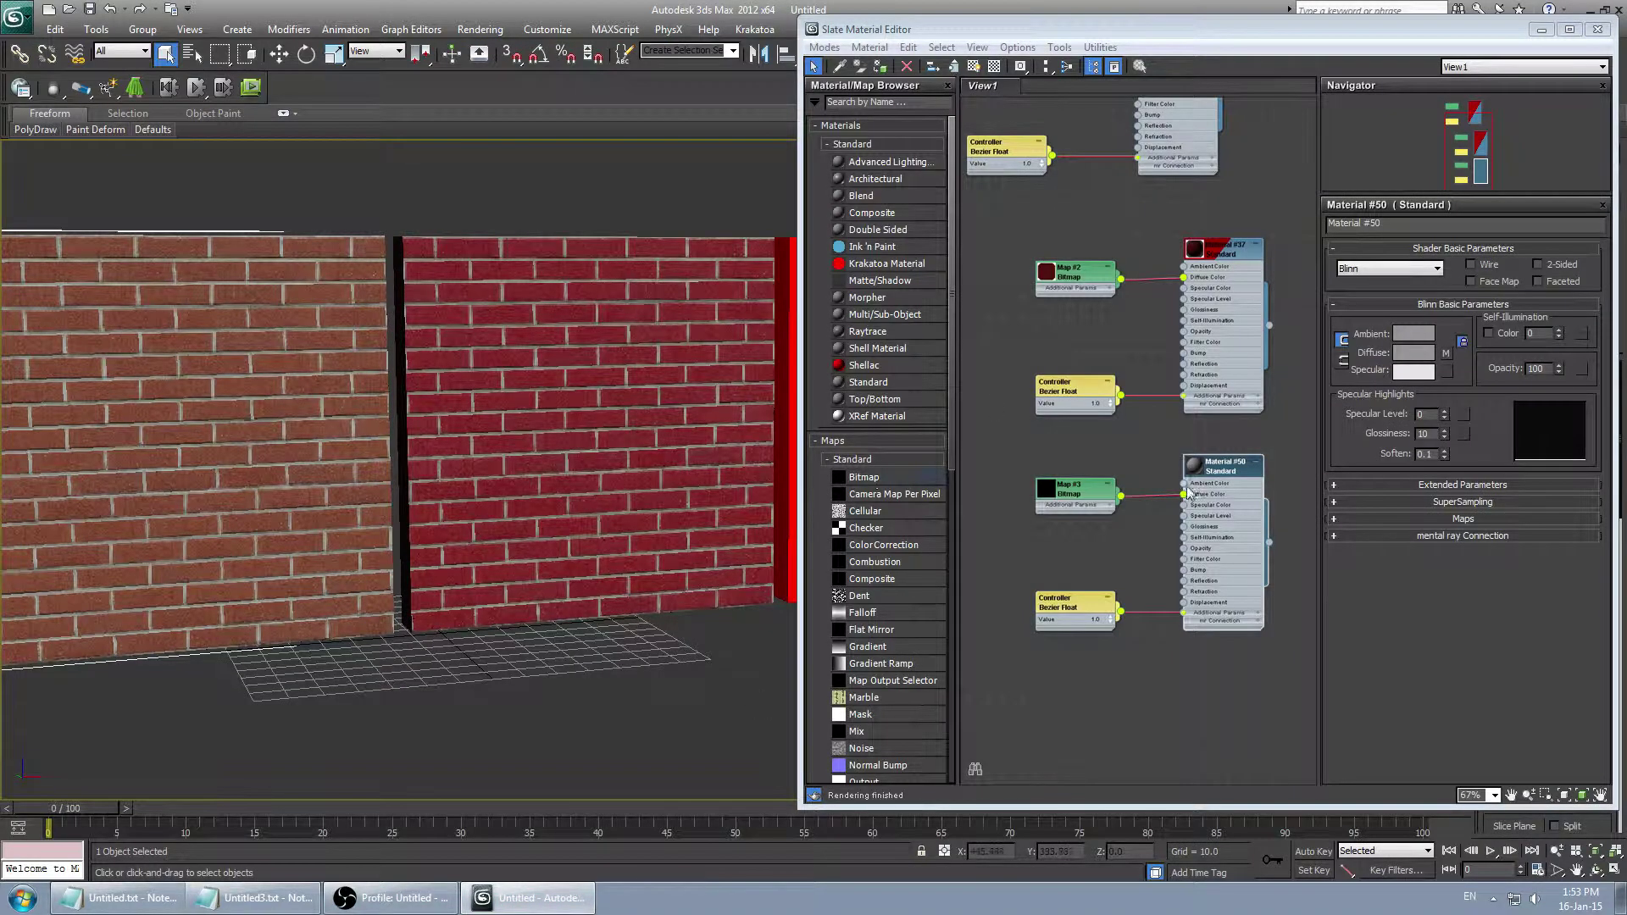
pyautogui.doubleClick(1076, 503)
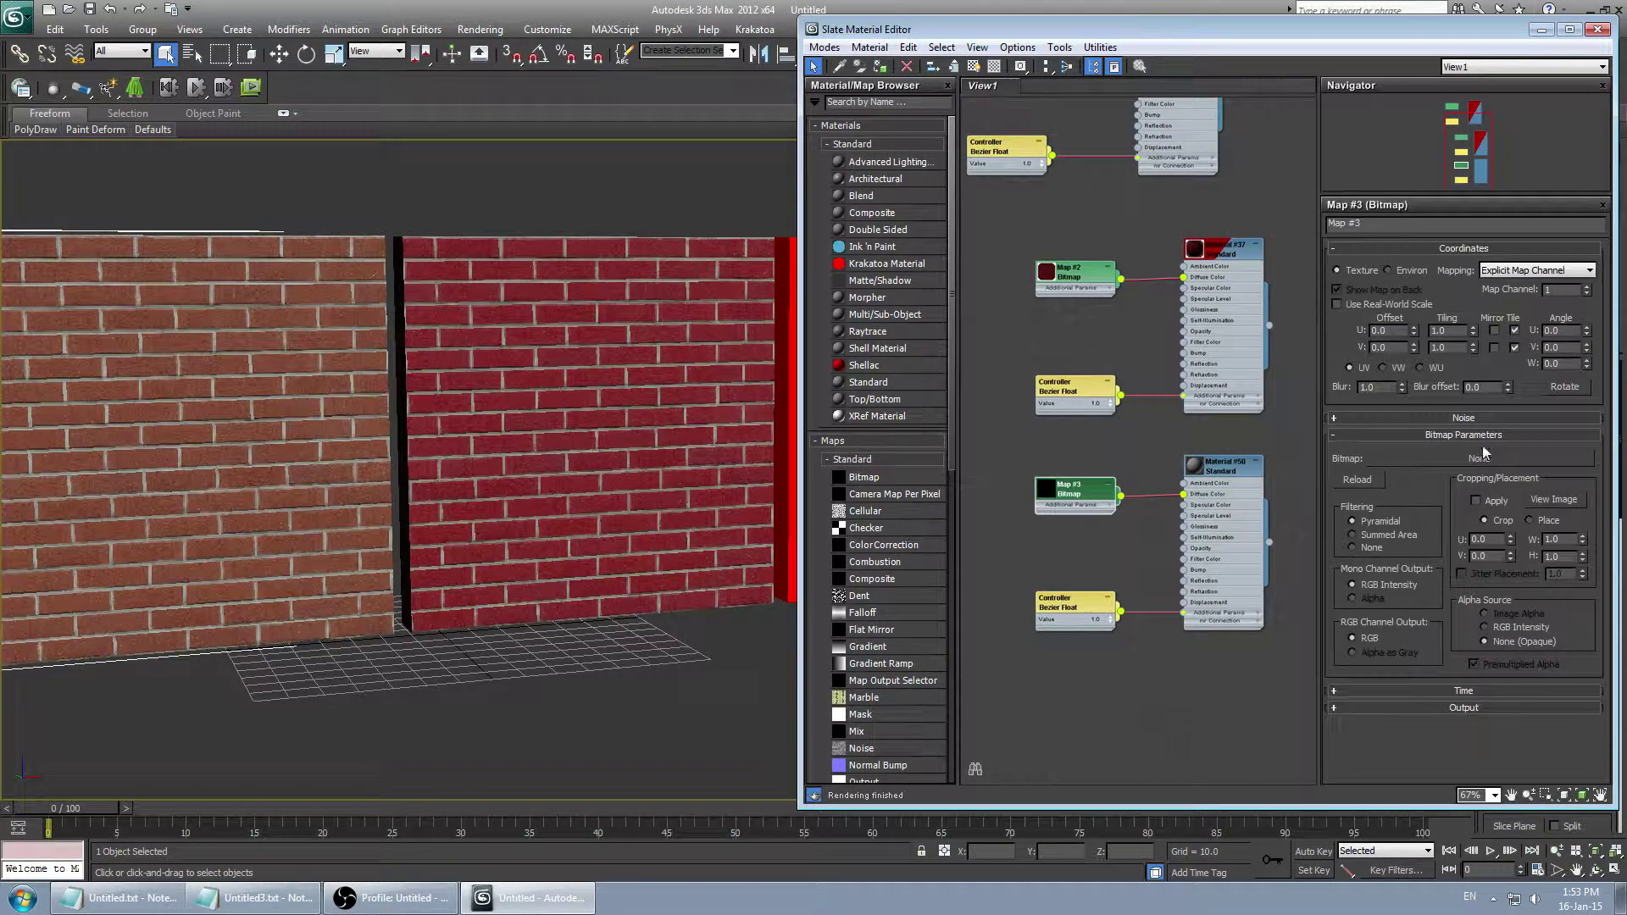
pyautogui.click(1490, 458)
pyautogui.doubleClick(765, 195)
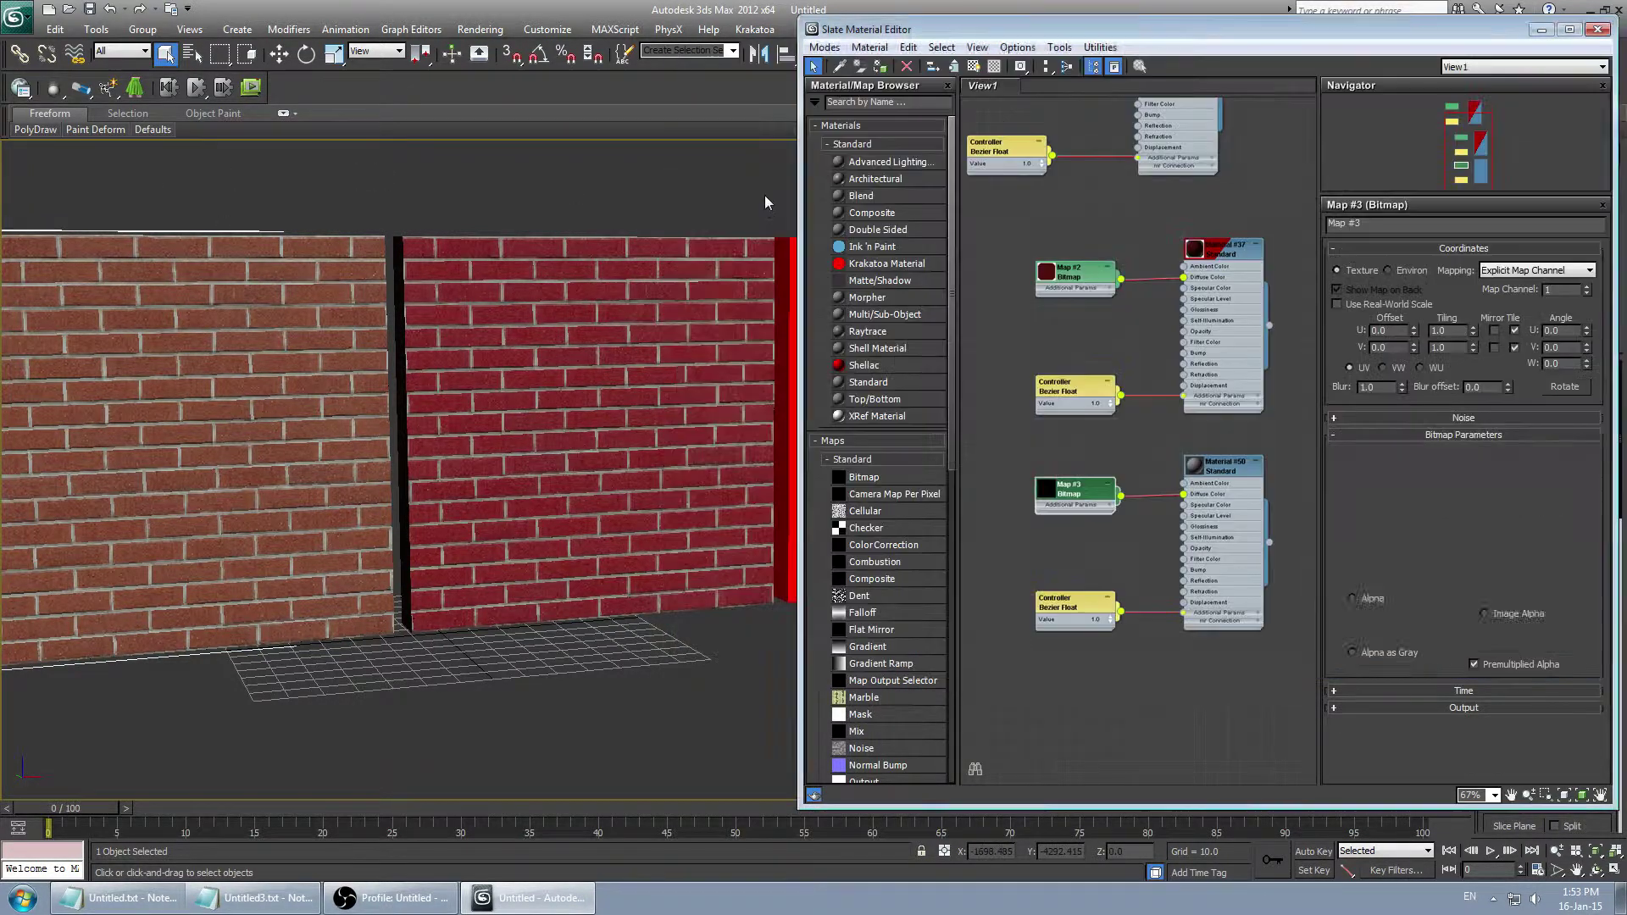
pyautogui.scroll(-5, 410, 308)
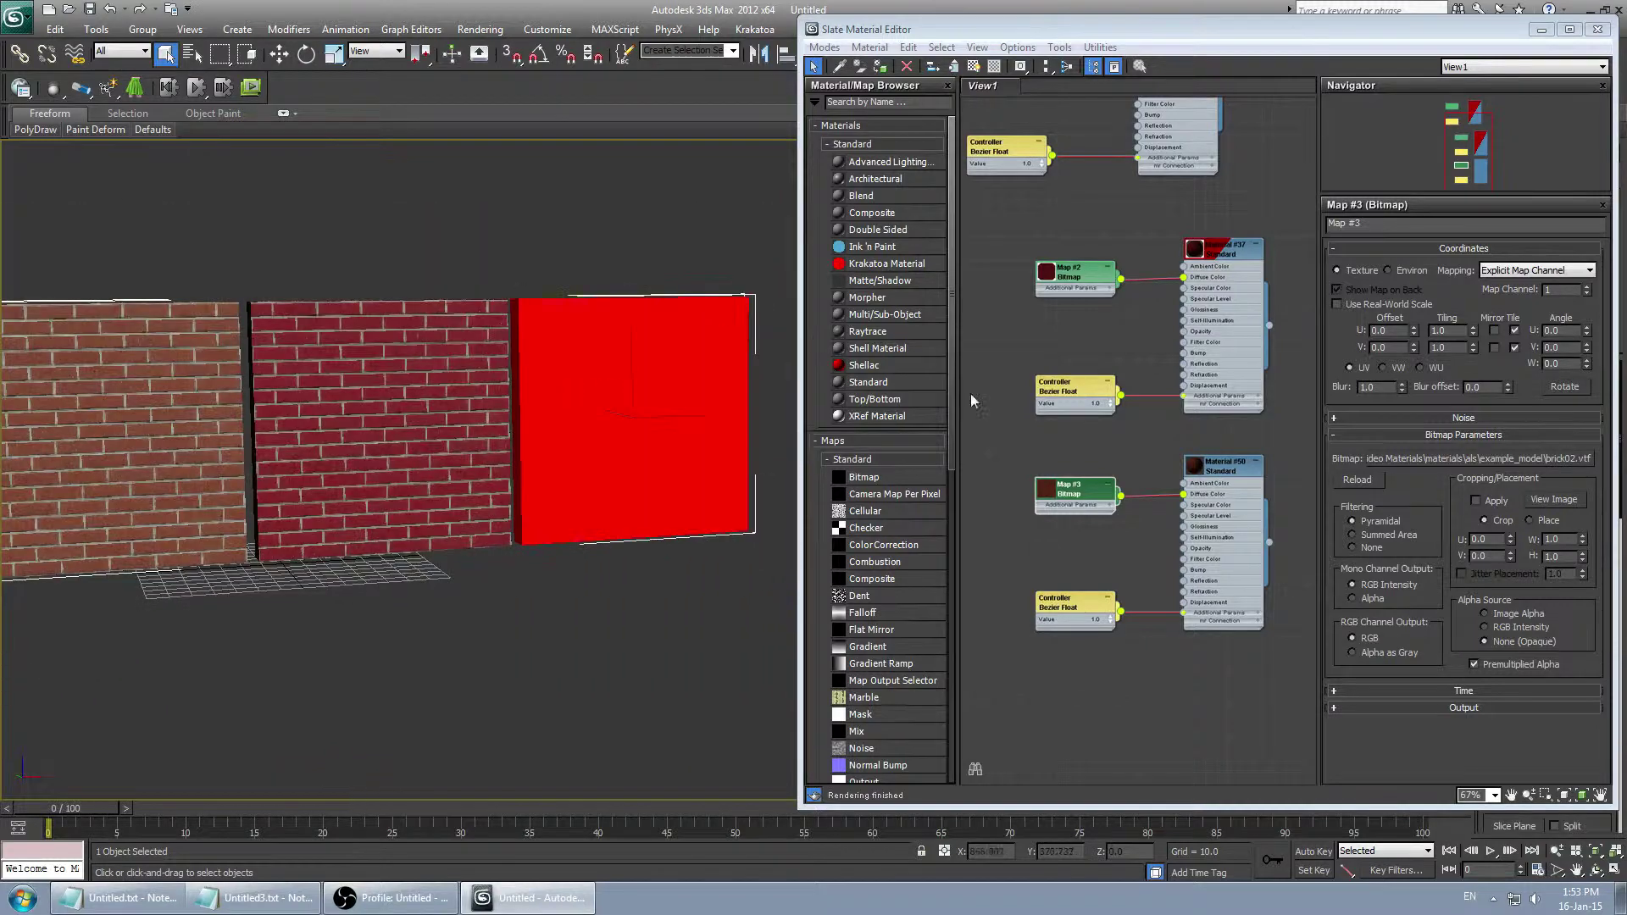
# Assign the third material to the selected untextured wall panel, show it shaded in the viewport and close the Material Editor.
pyautogui.rightClick(1229, 463)
pyautogui.click(1322, 62)
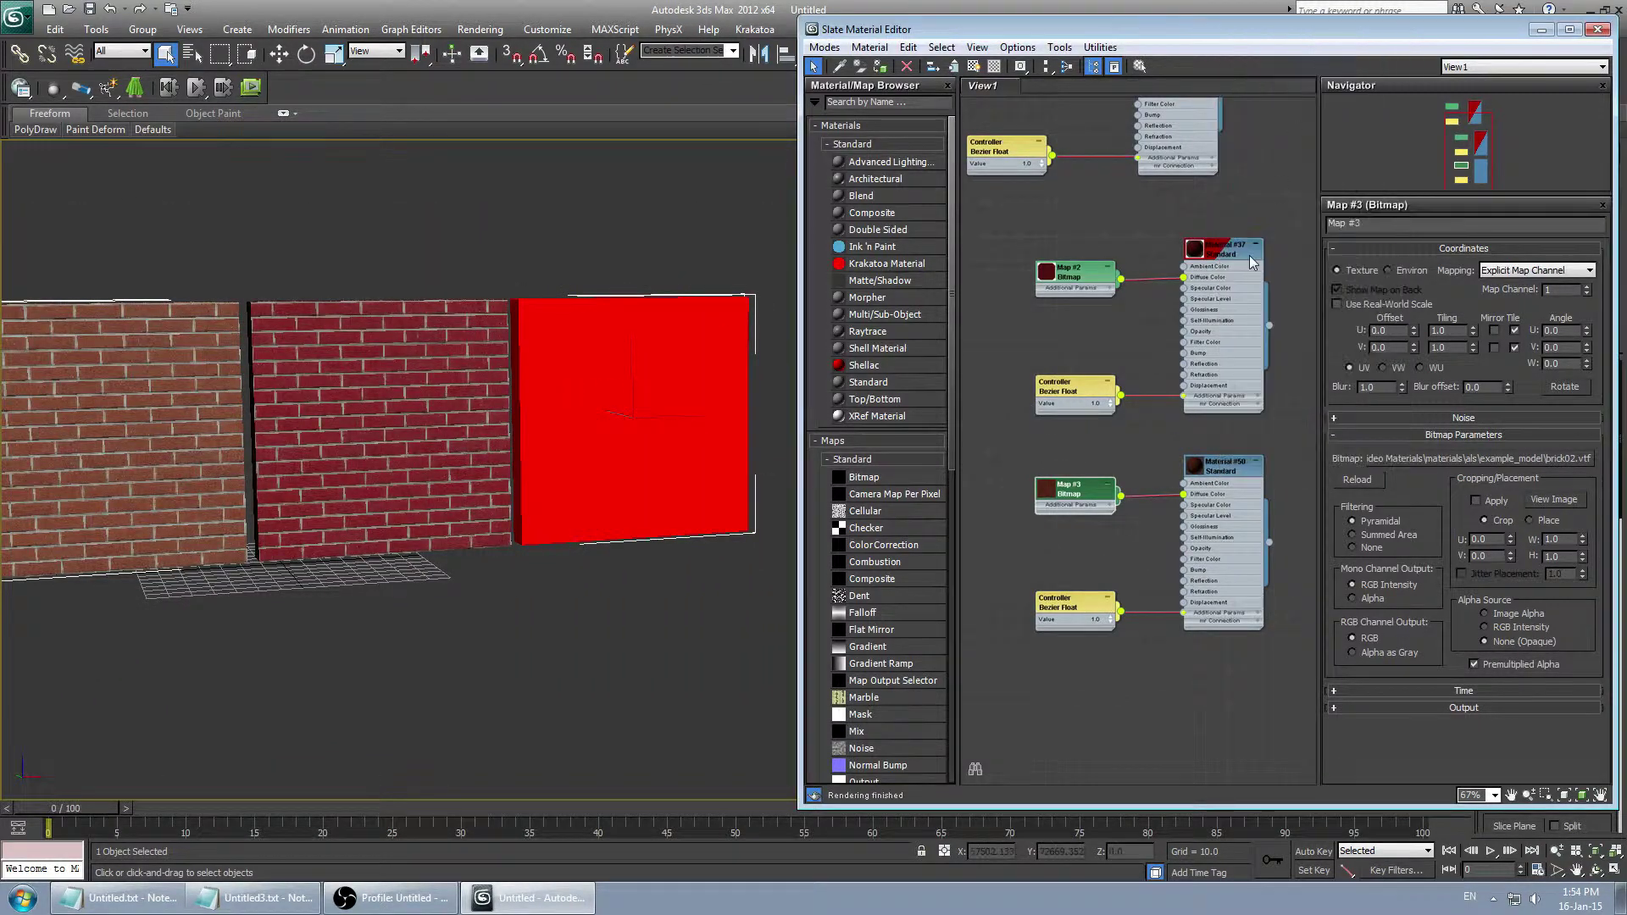
pyautogui.rightClick(1219, 474)
pyautogui.click(1305, 234)
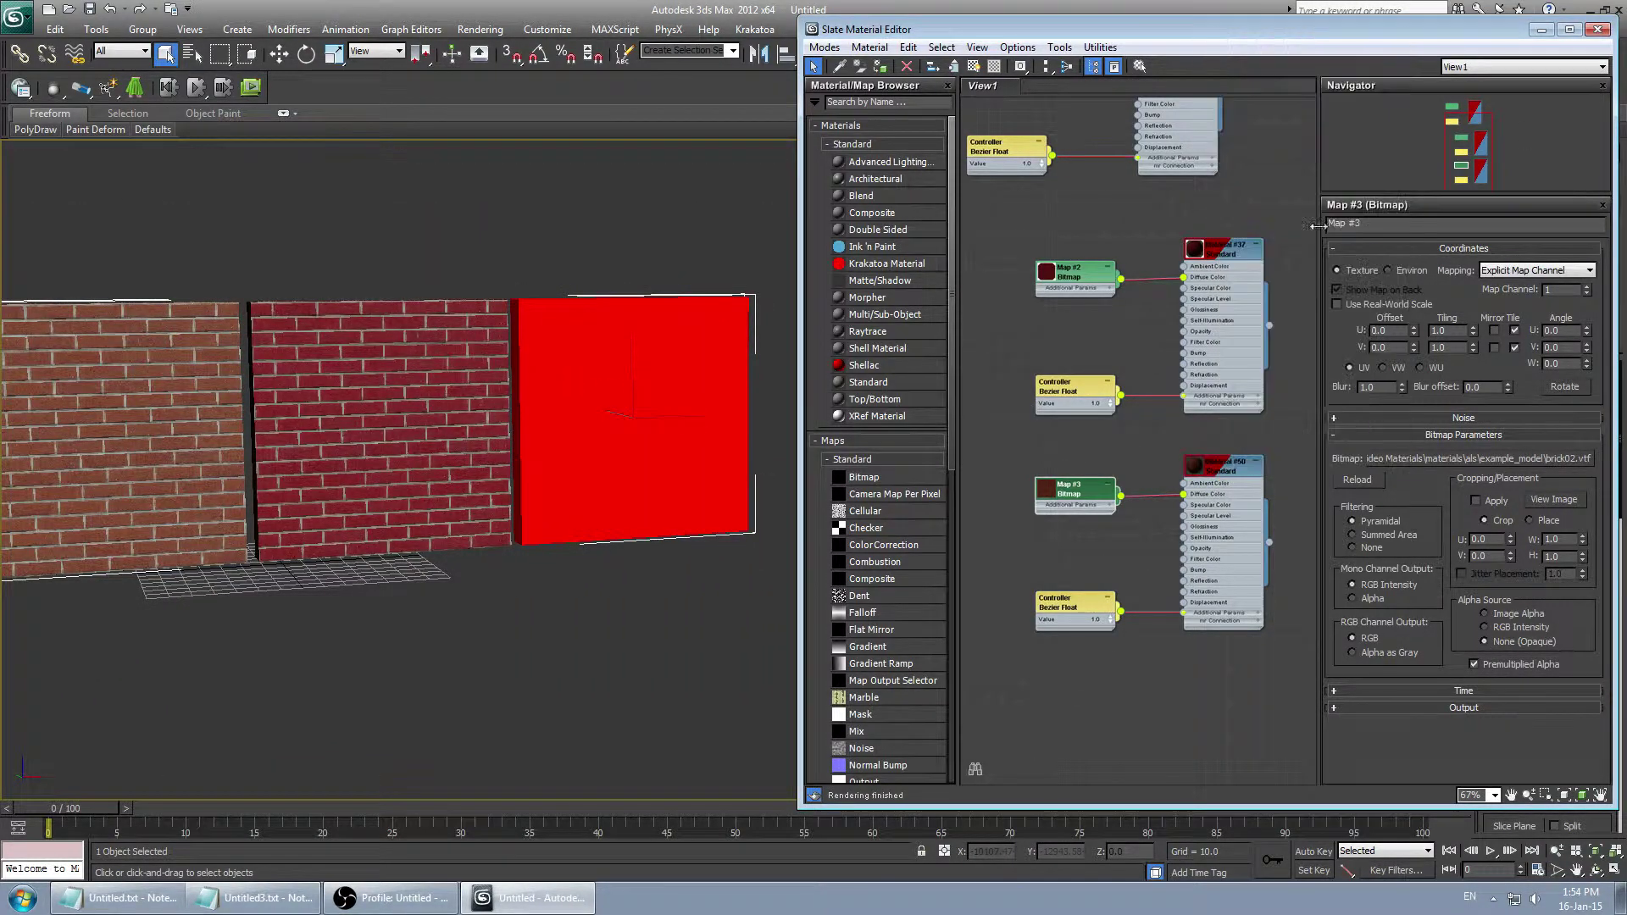
pyautogui.click(1598, 30)
# Leave the Element sub-object level and frame all three textured wall panels for inspection.
pyautogui.click(900, 405)
pyautogui.moveTo(524, 403); pyautogui.dragTo(707, 418, button='middle')
pyautogui.click(1585, 390)
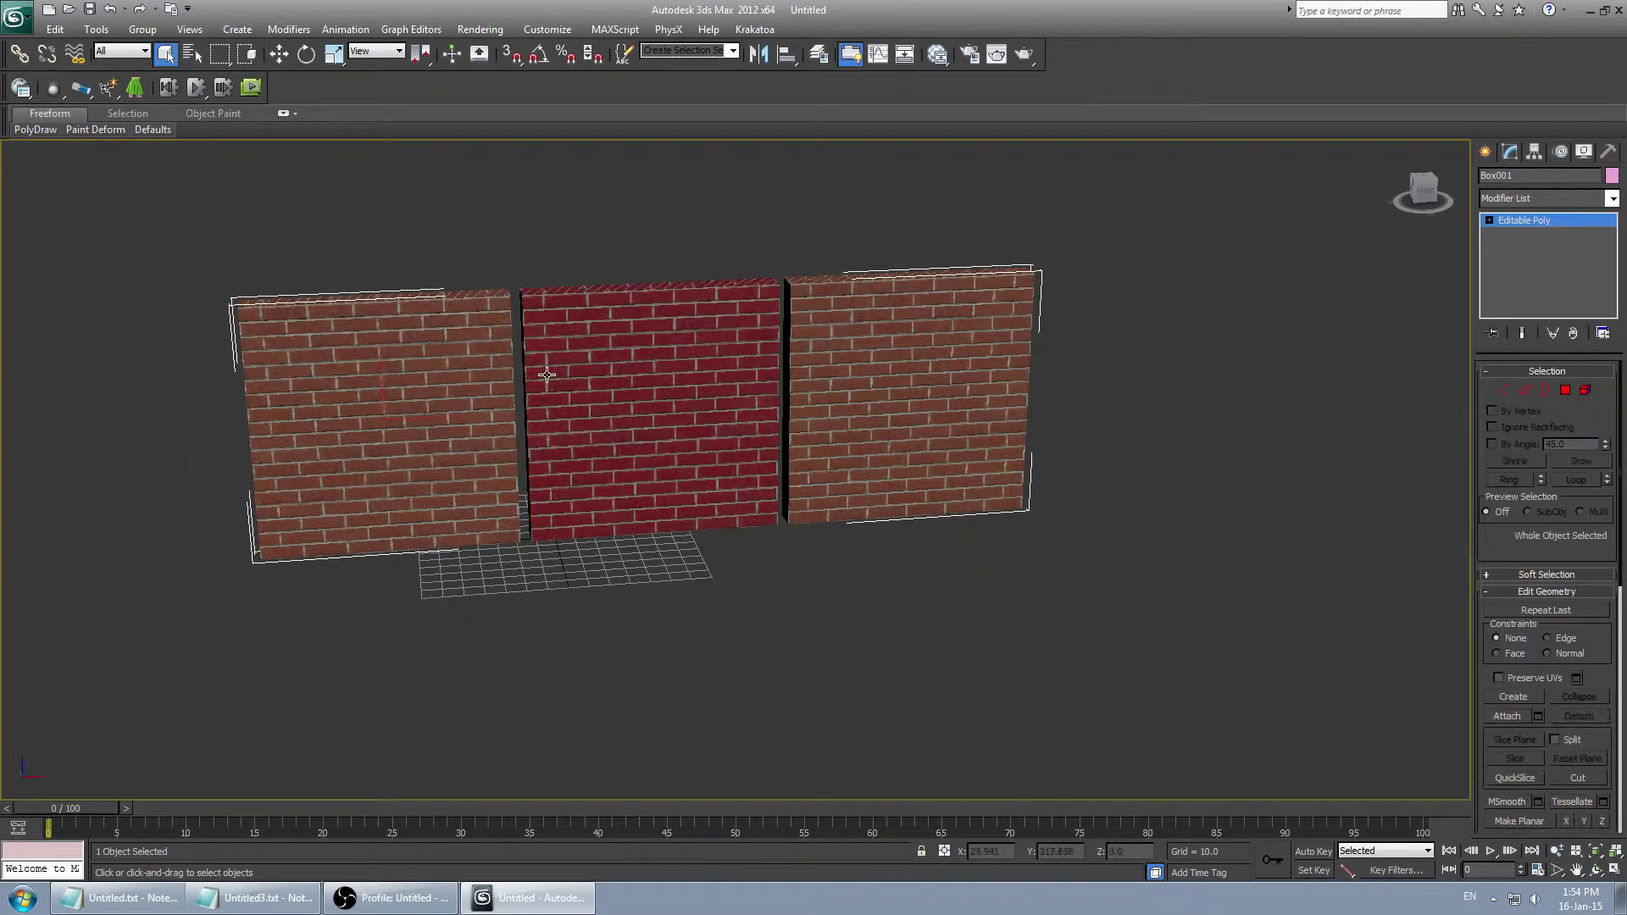
pyautogui.scroll(5, 544, 362)
pyautogui.moveTo(544, 363); pyautogui.dragTo(664, 479, button='middle')
pyautogui.scroll(-5, 659, 464)
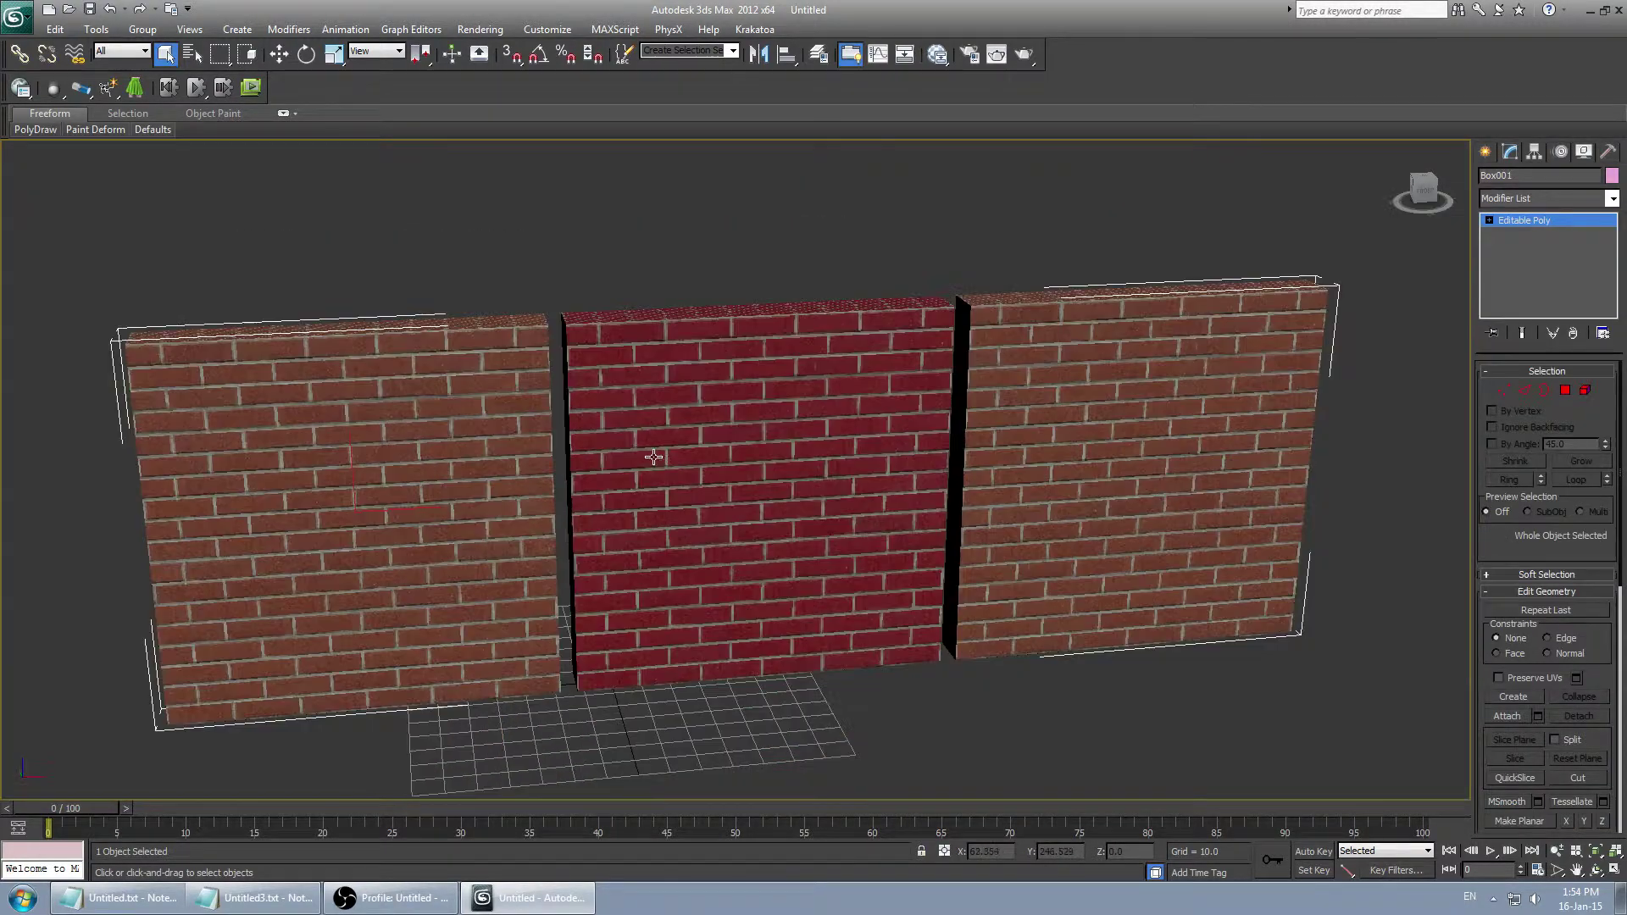
# Start exporting the wall model to the Video Materials folder as a Source SMD file named example_mdl.
pyautogui.click(15, 22)
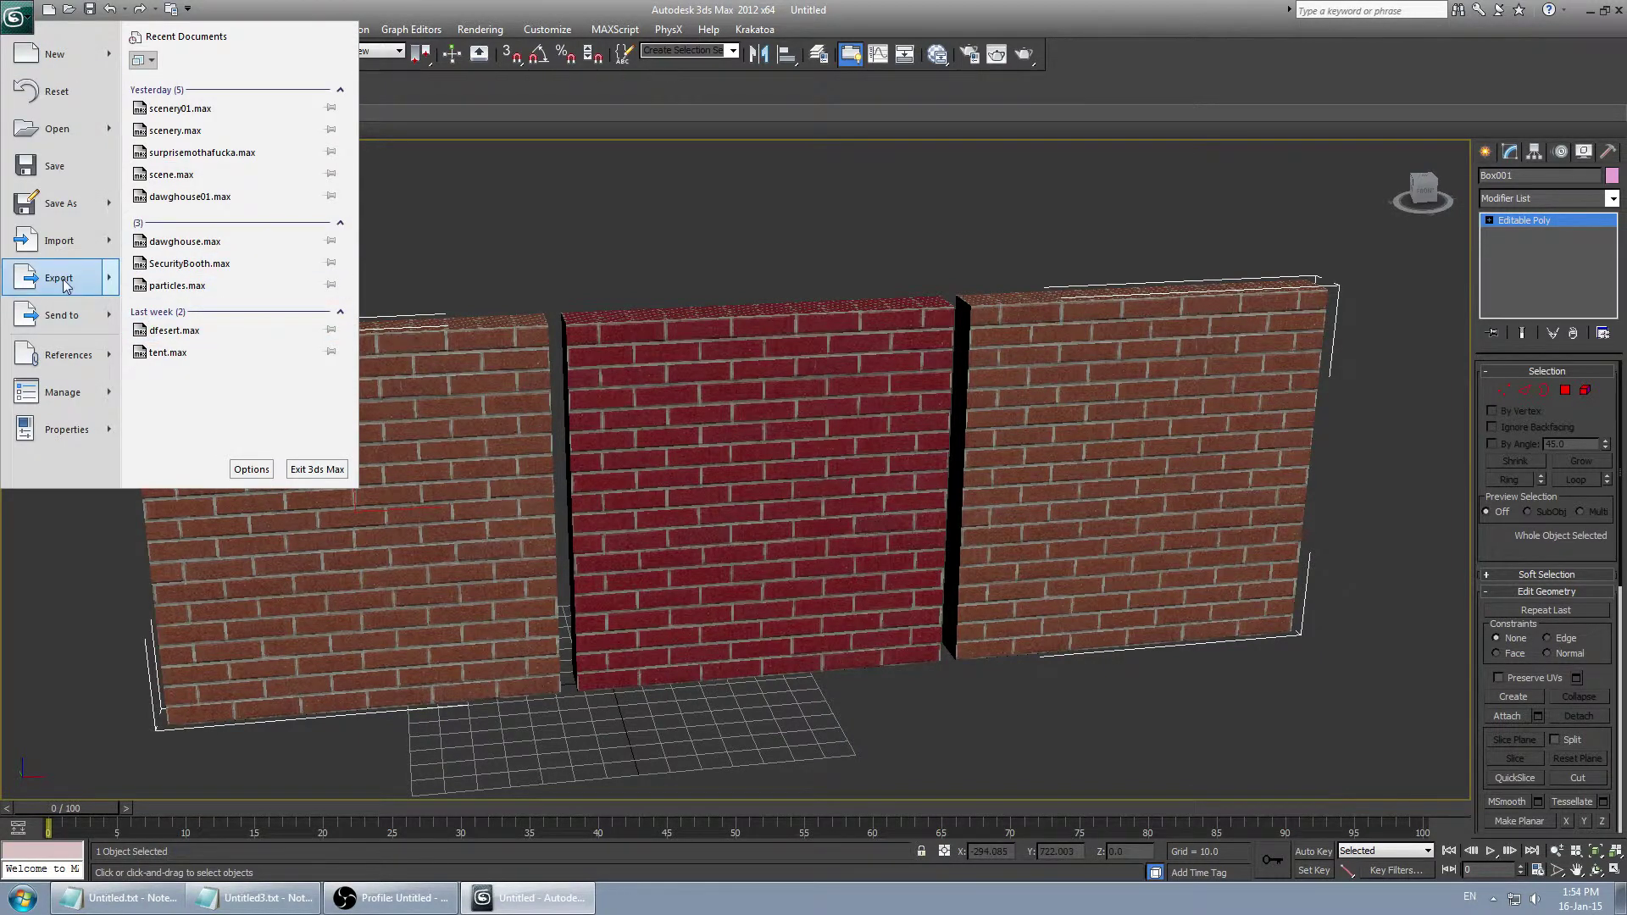
pyautogui.click(61, 279)
pyautogui.click(135, 40)
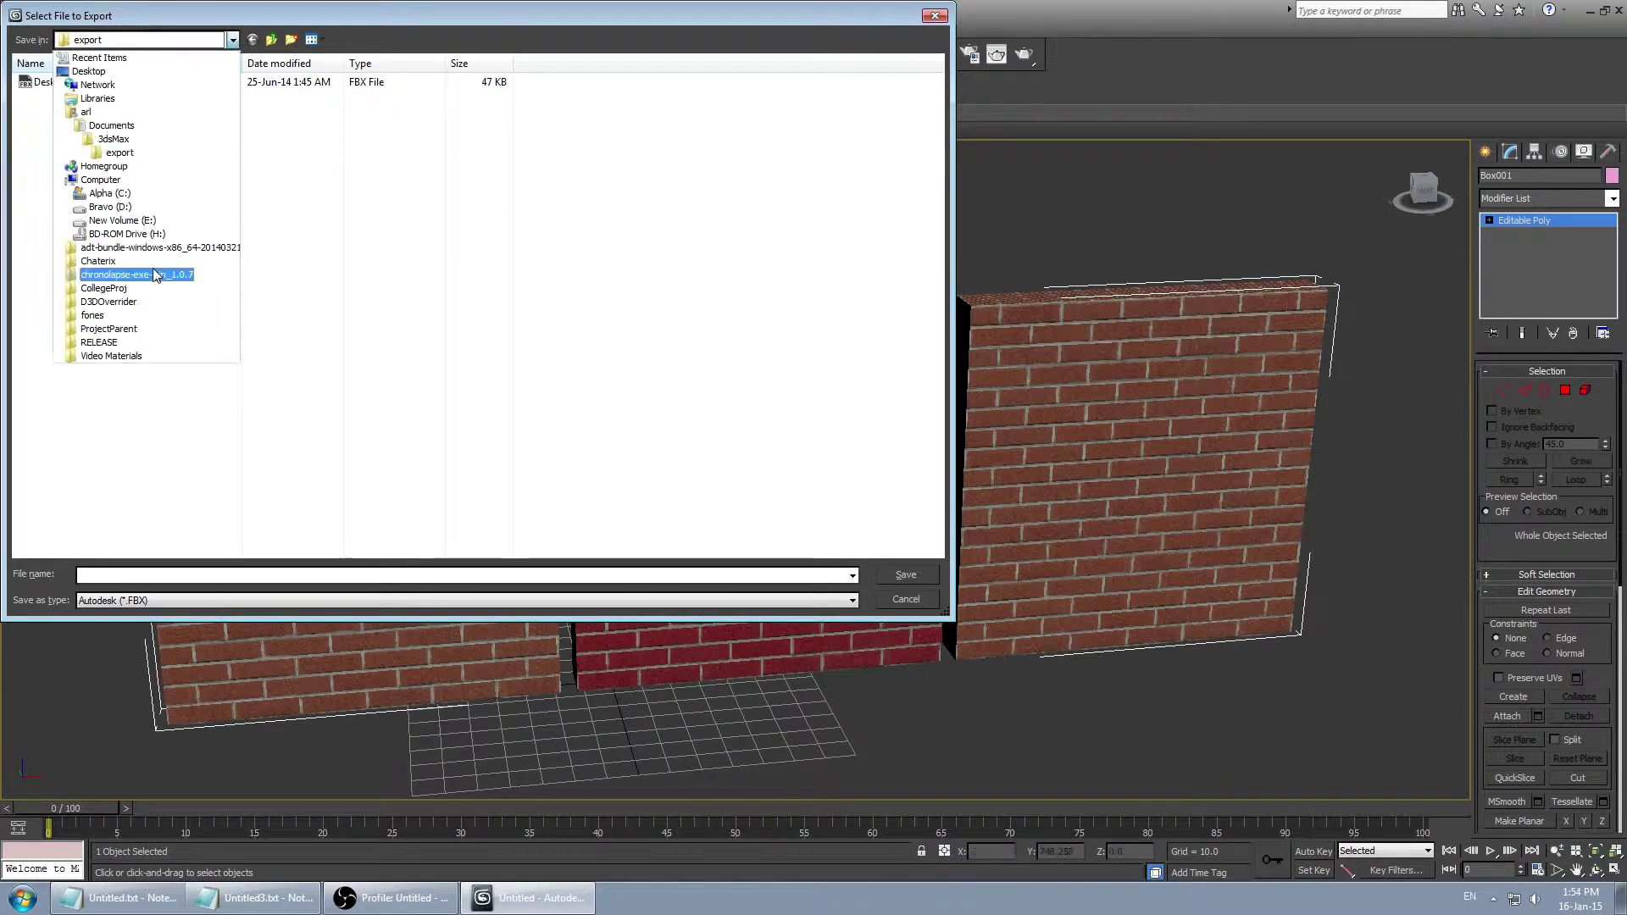
pyautogui.click(126, 360)
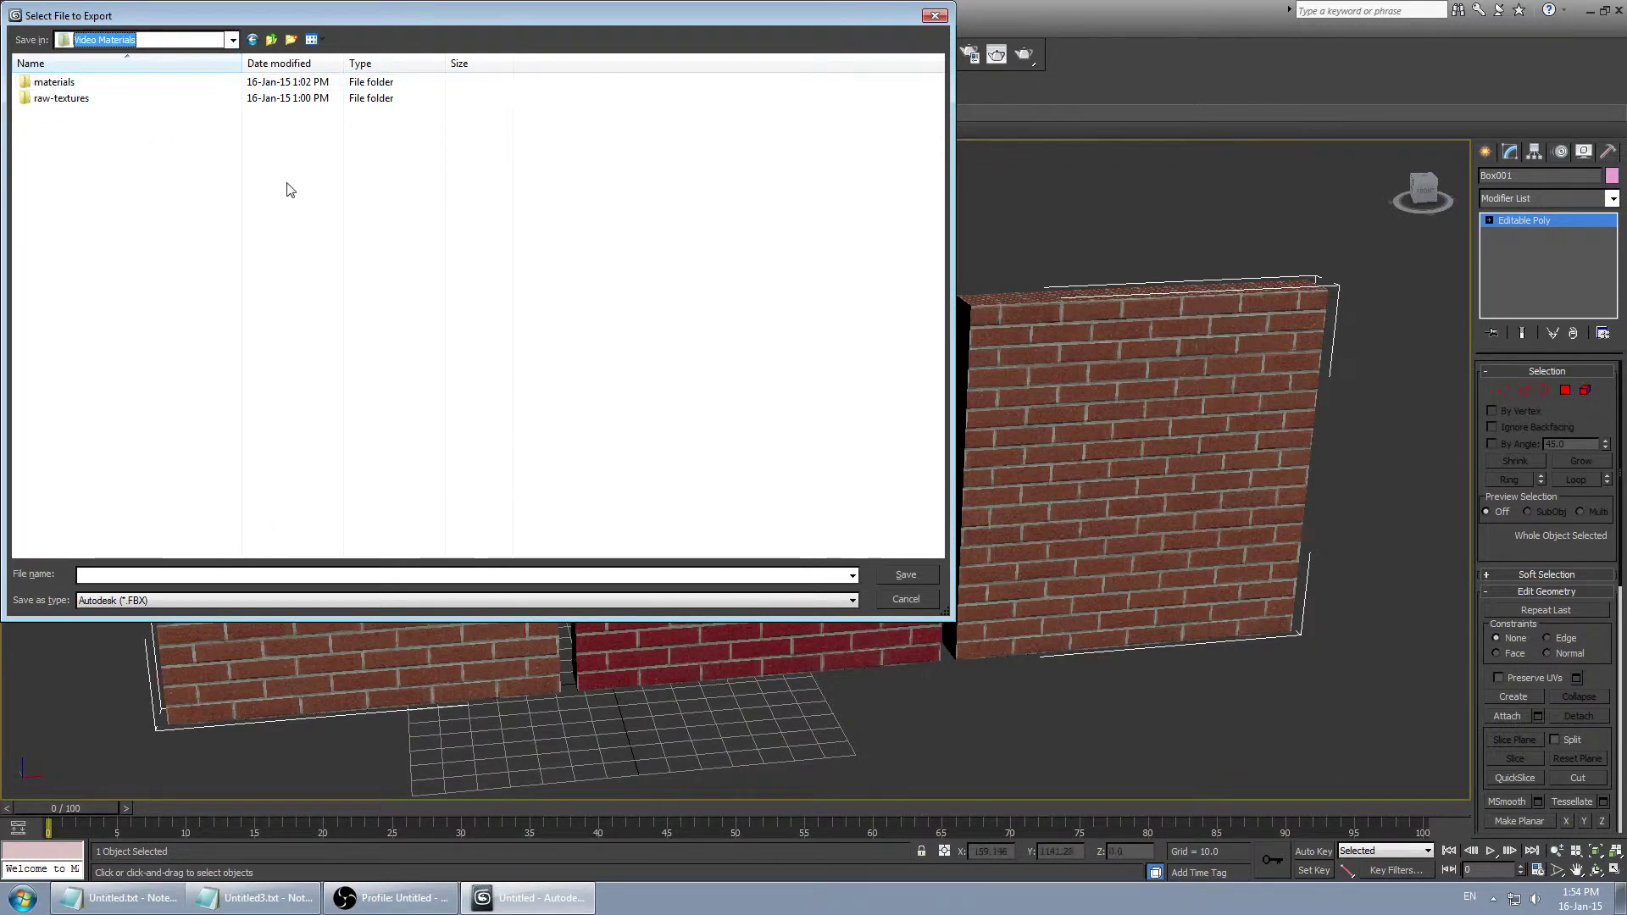
pyautogui.click(129, 603)
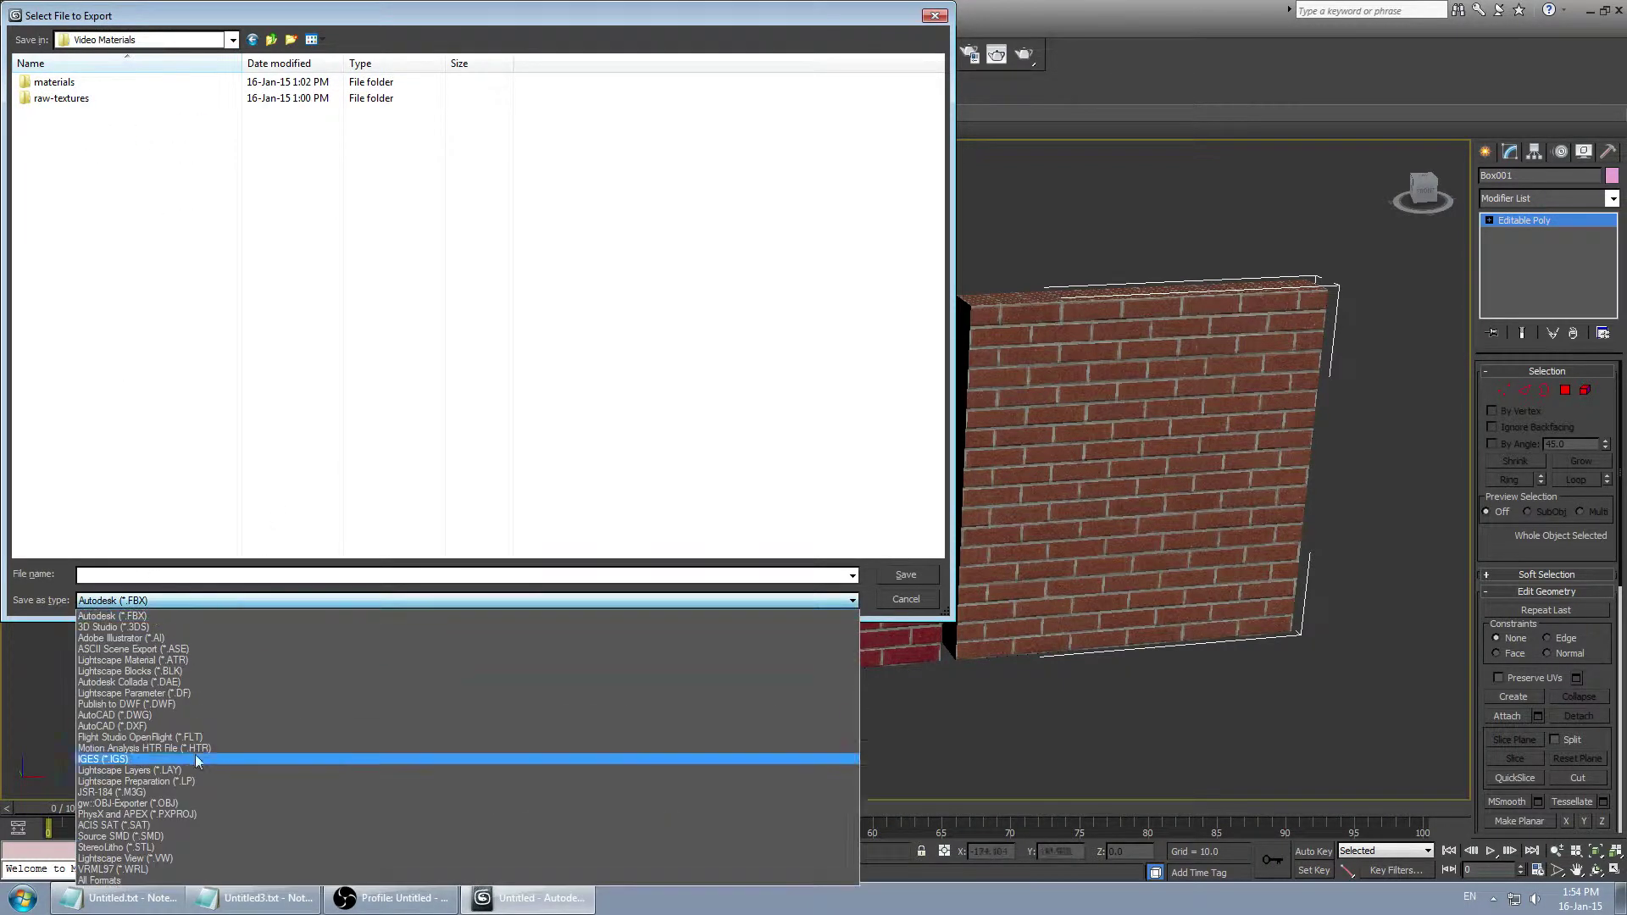
pyautogui.click(178, 837)
pyautogui.click(168, 573)
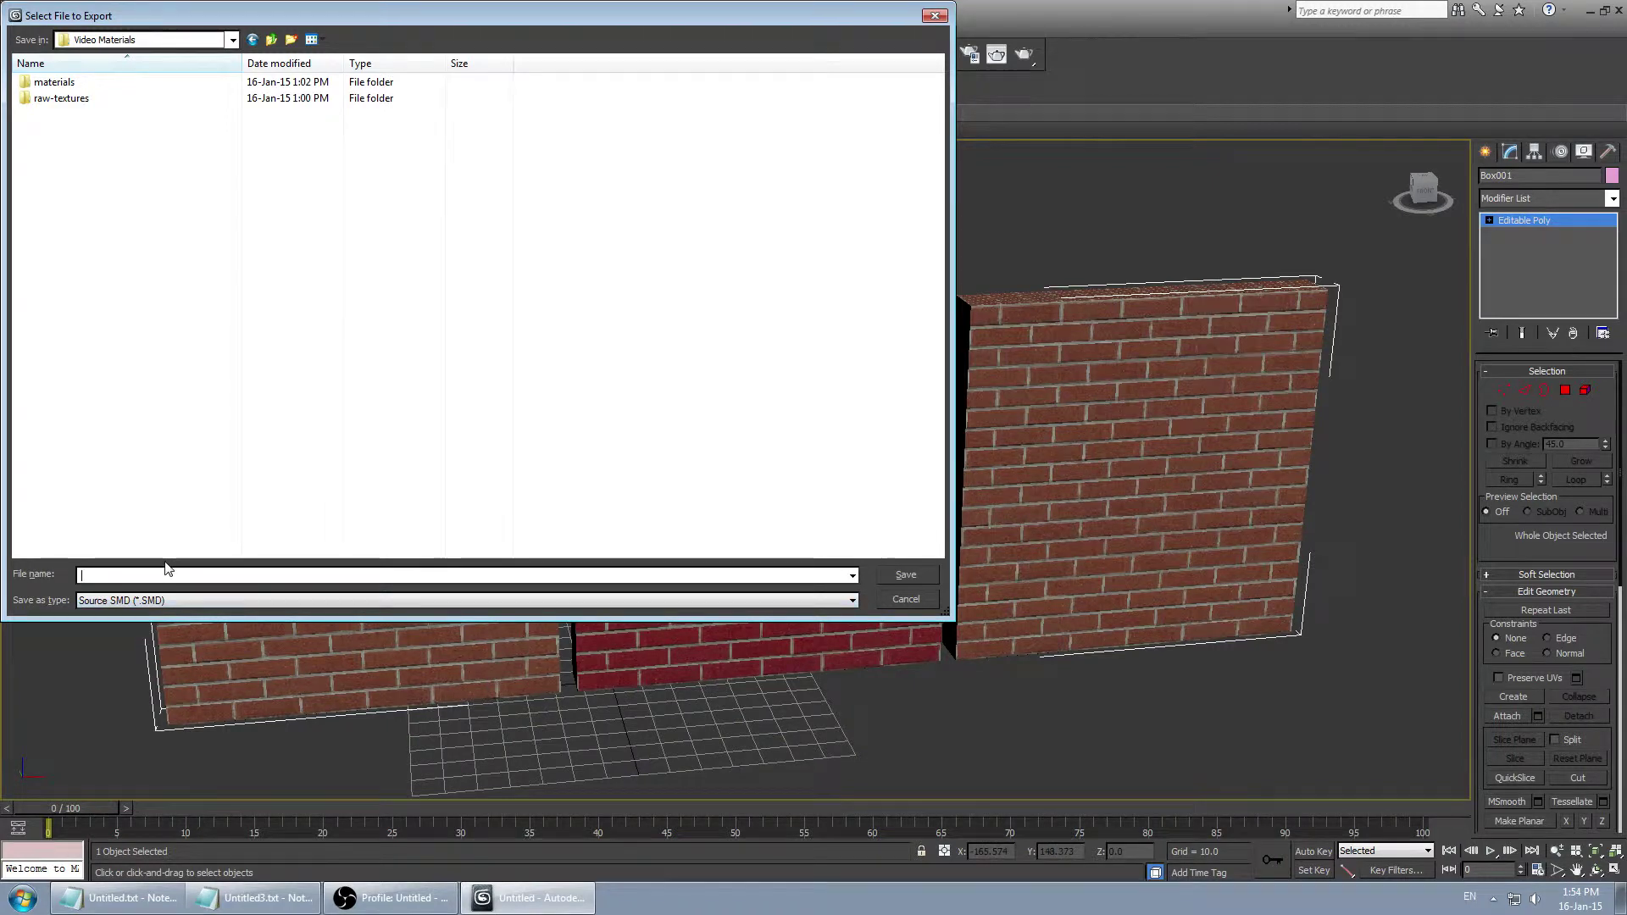
pyautogui.write('example_mdl')
pyautogui.press('Return')
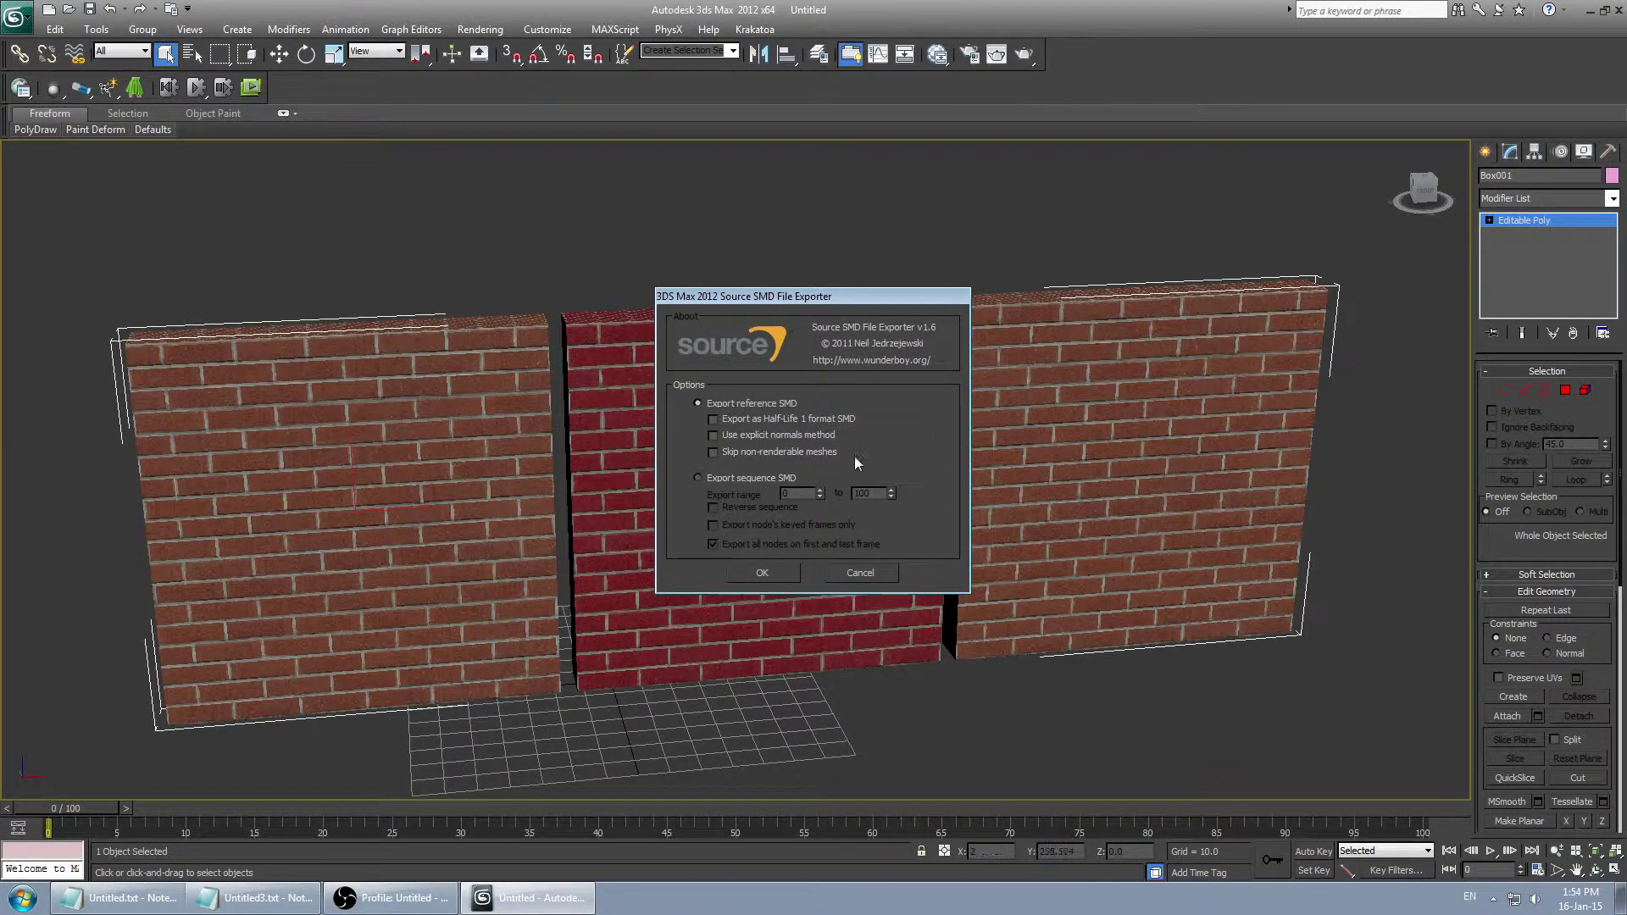
# Complete the Source SMD export using the Export reference SMD option and dismiss the export log.
pyautogui.click(748, 477)
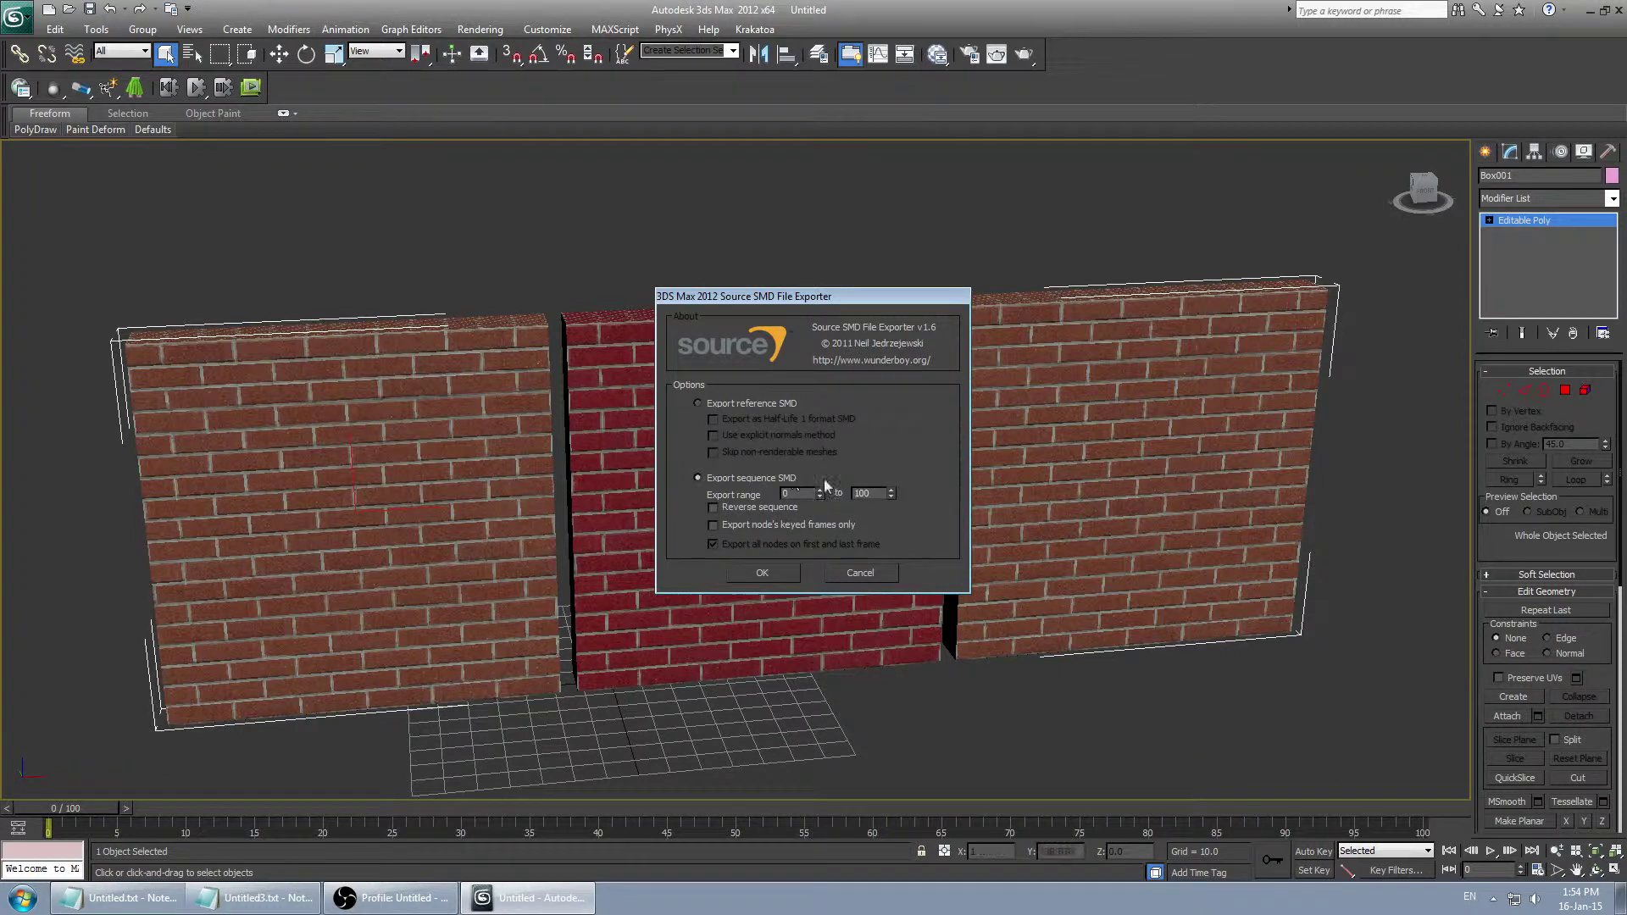
pyautogui.click(750, 405)
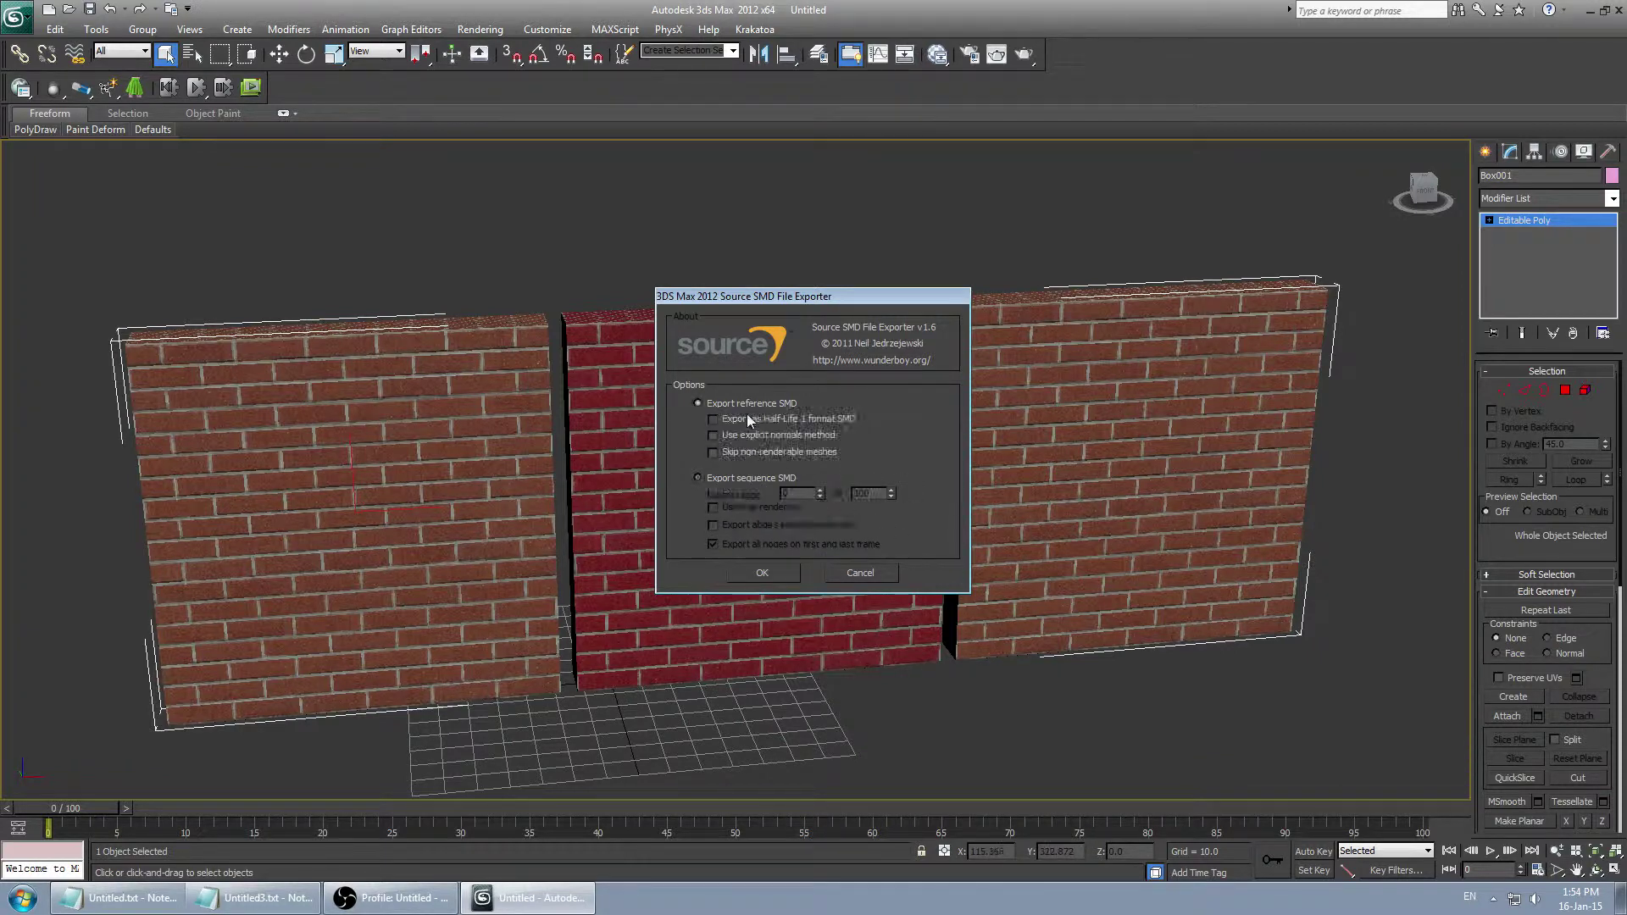
pyautogui.click(759, 574)
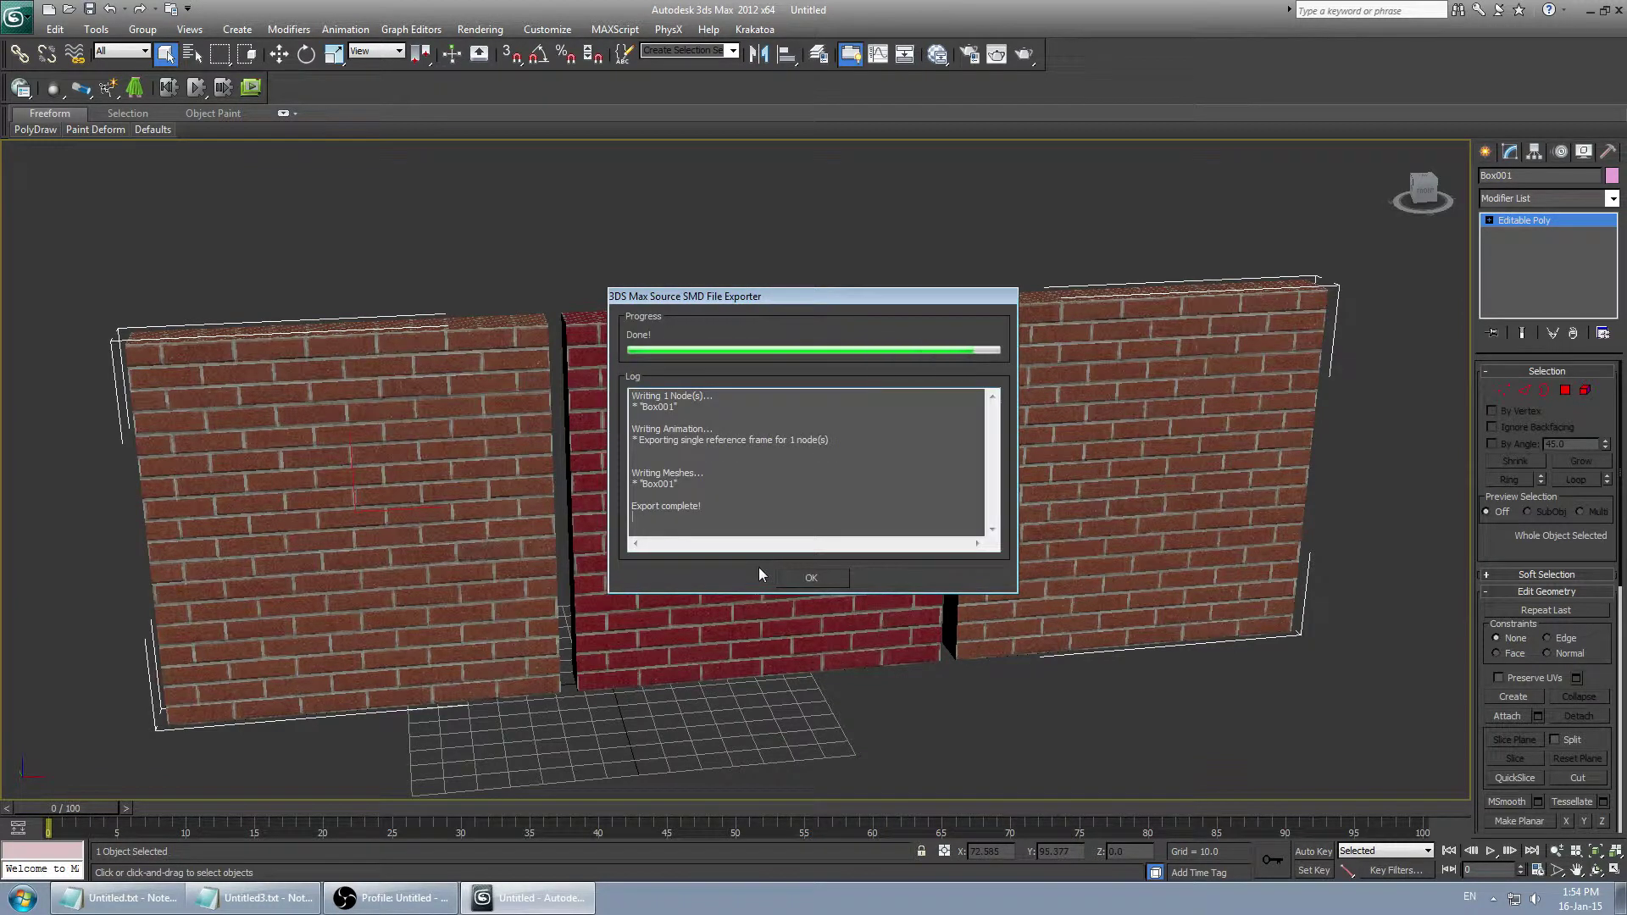
pyautogui.click(807, 580)
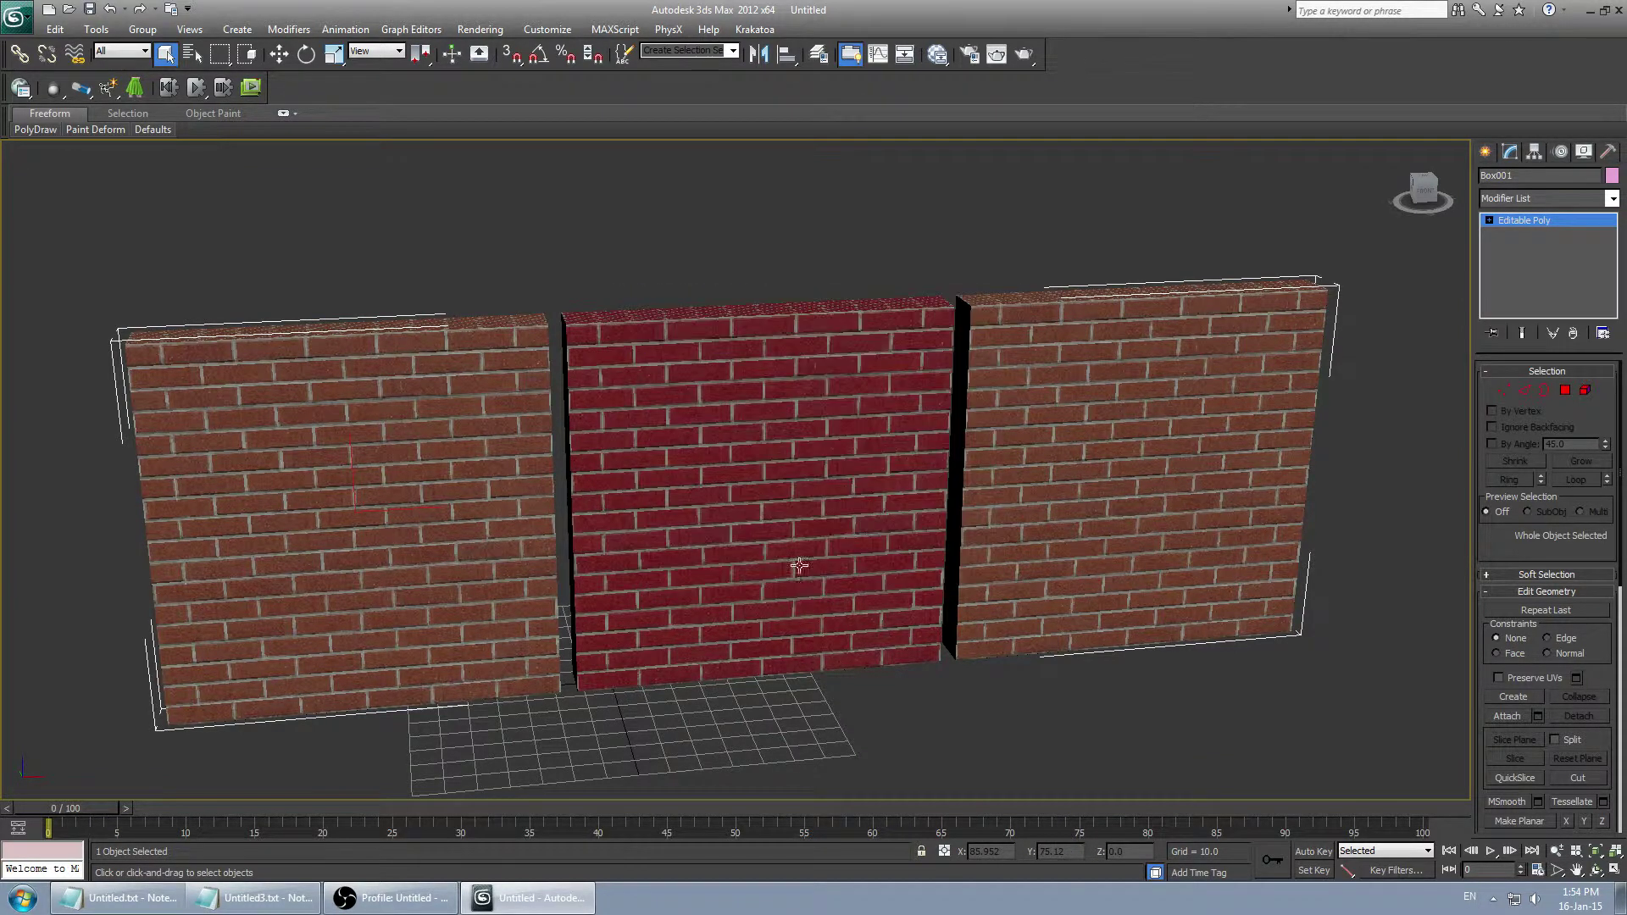
# Close 3ds Max without saving the scene.
pyautogui.click(1587, 10)
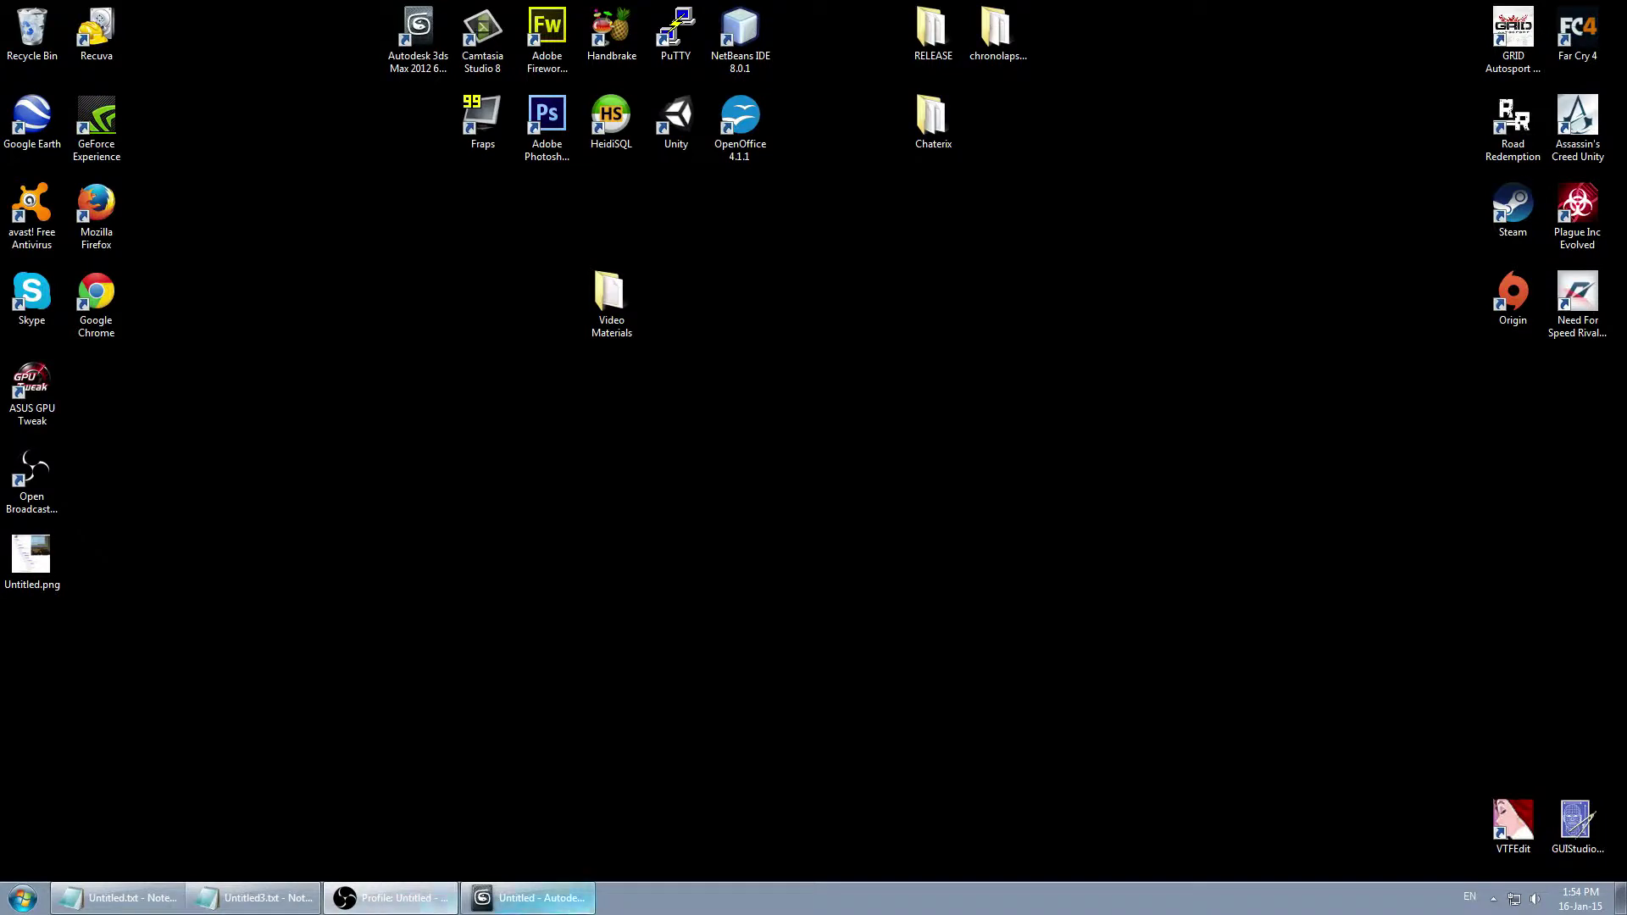
pyautogui.click(529, 897)
pyautogui.click(1619, 11)
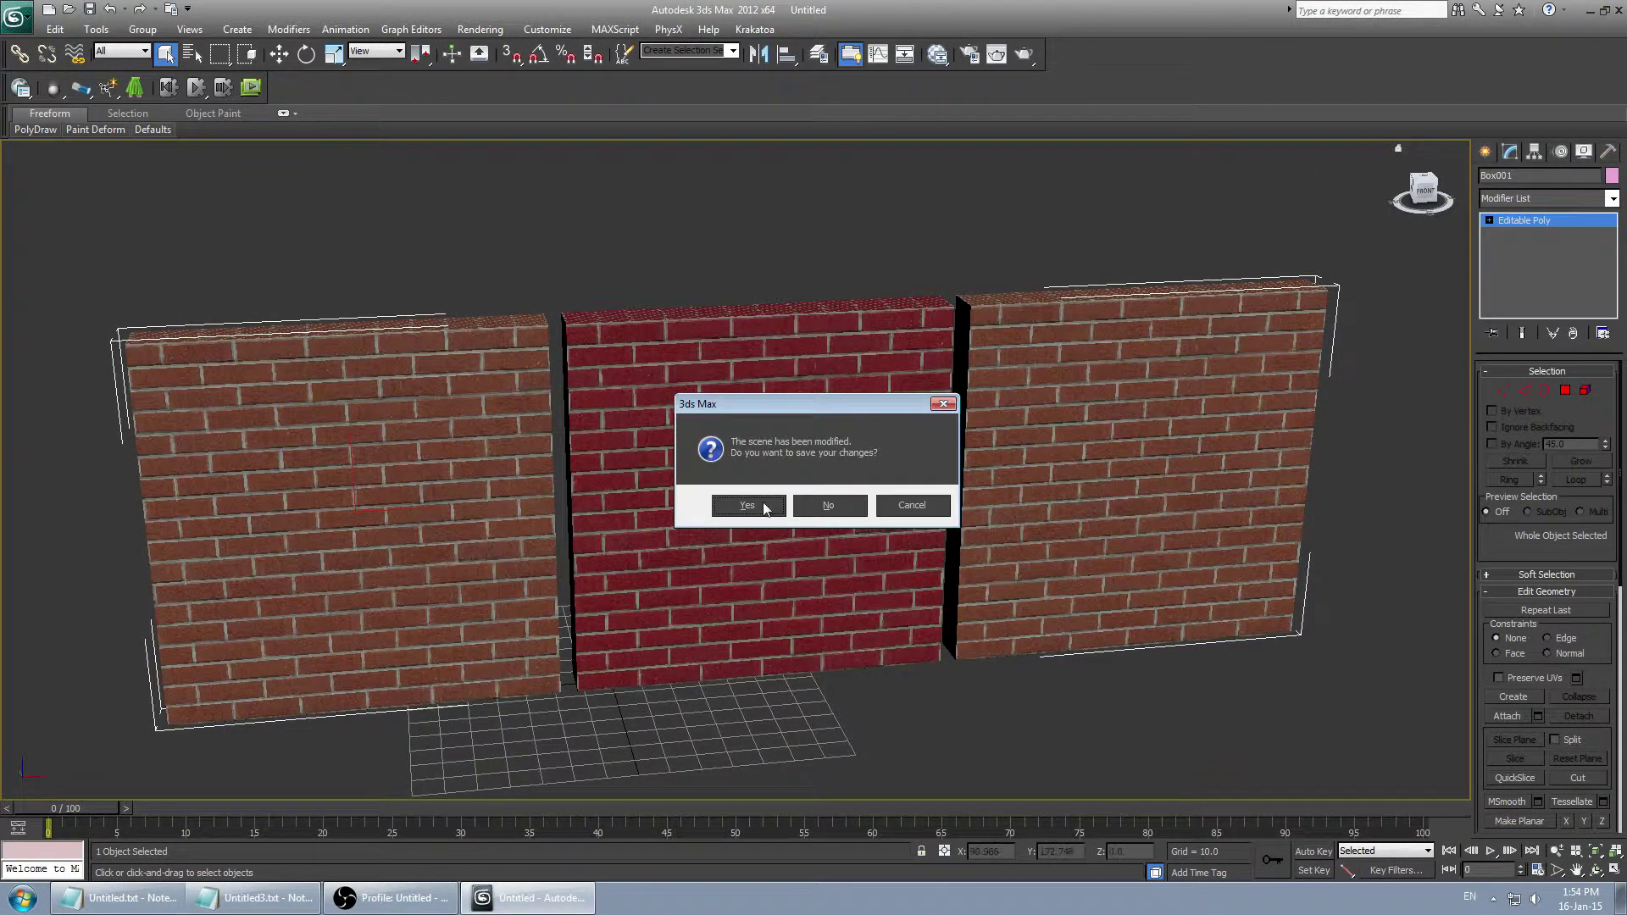
pyautogui.click(824, 509)
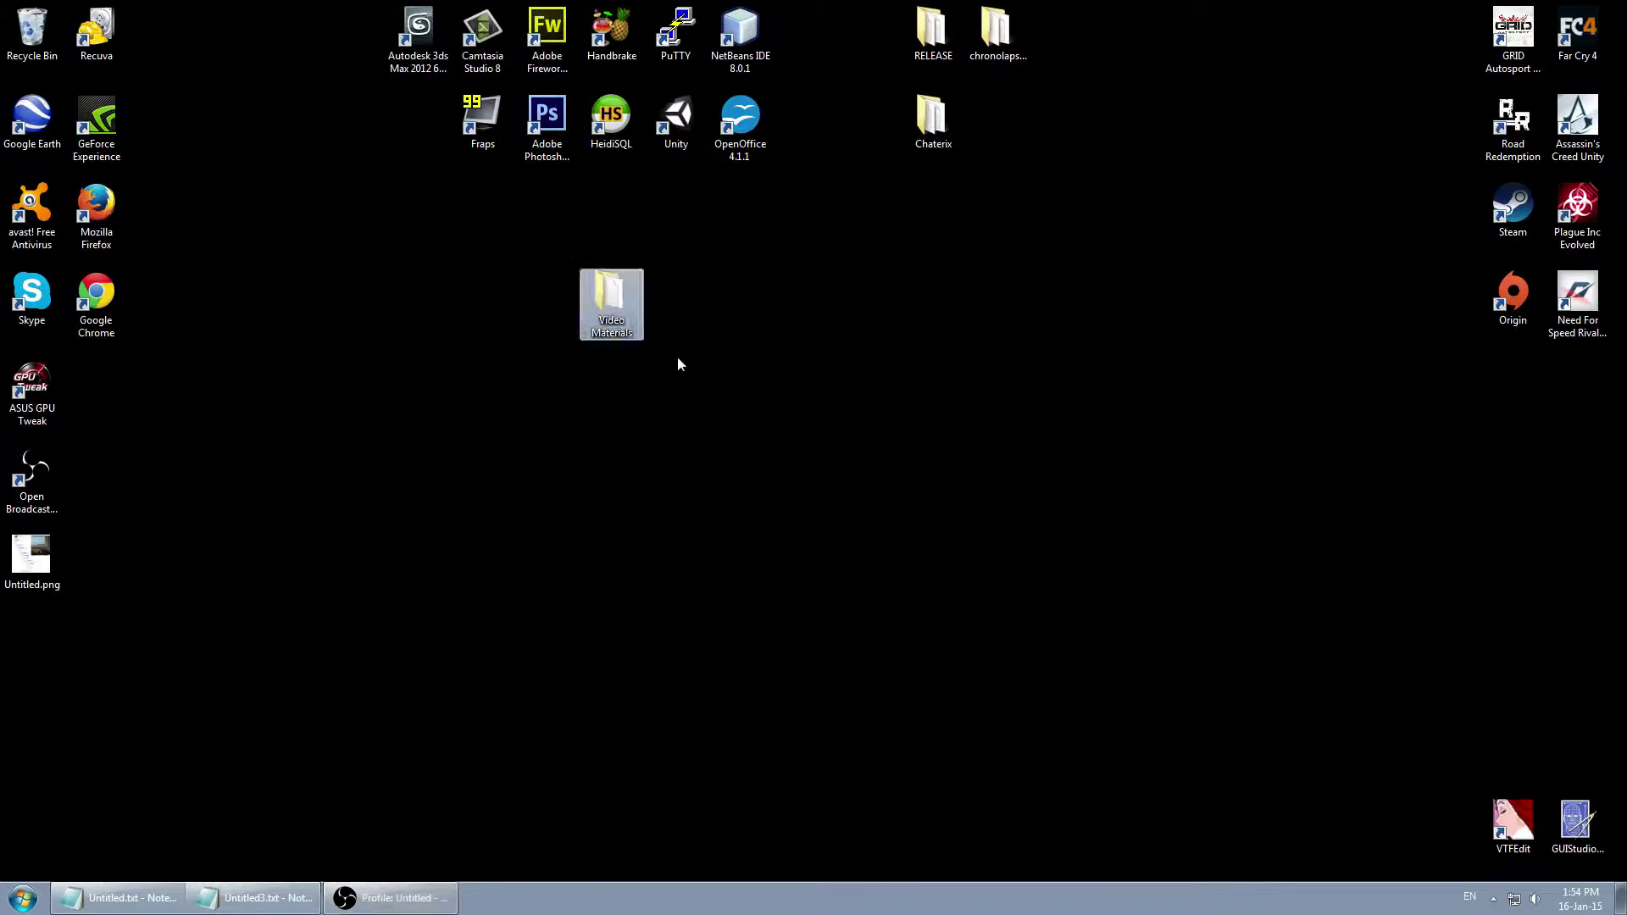
# Open the Video Materials folder from the desktop and consult the list of modelling steps in the Untitled3.txt notes.
pyautogui.doubleClick(611, 291)
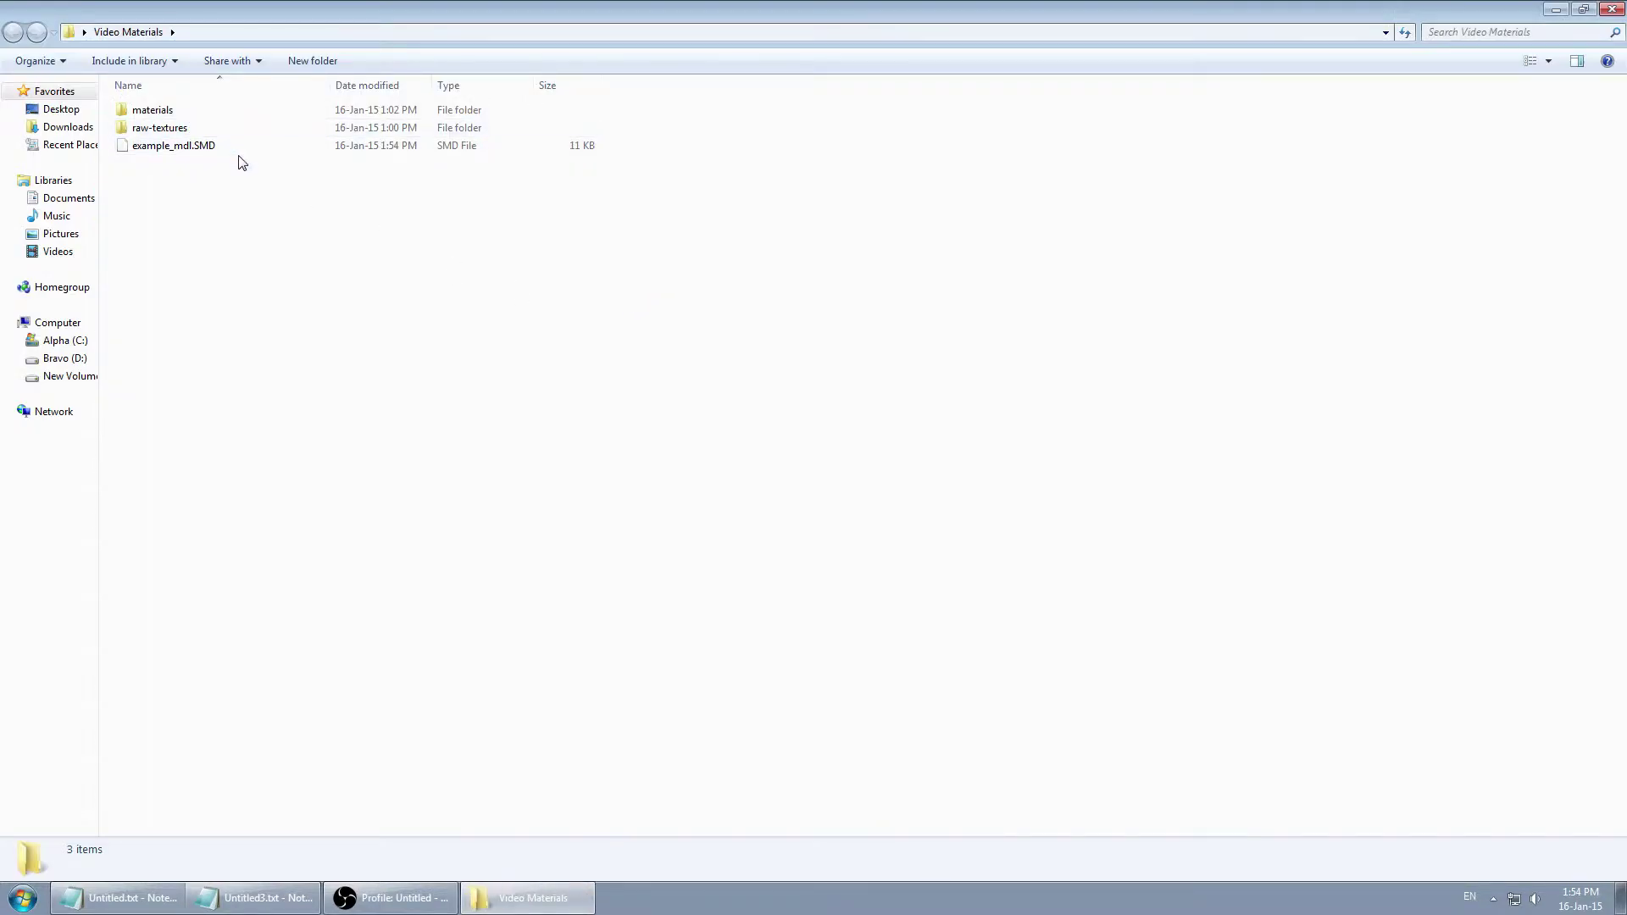
pyautogui.click(255, 898)
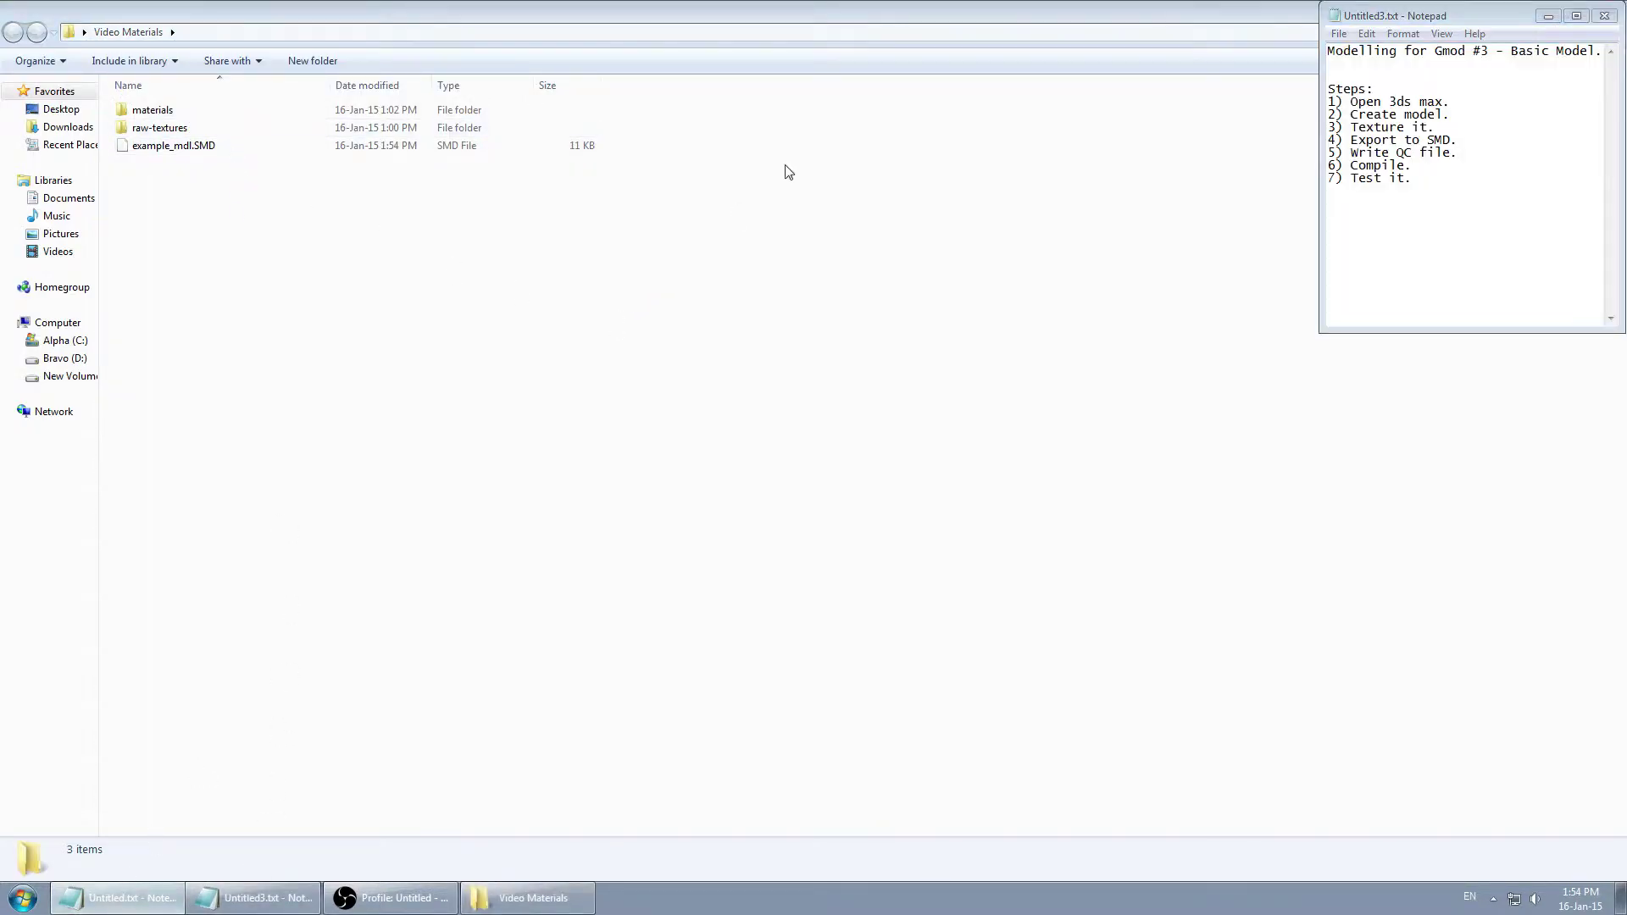
pyautogui.click(694, 133)
pyautogui.rightClick(176, 189)
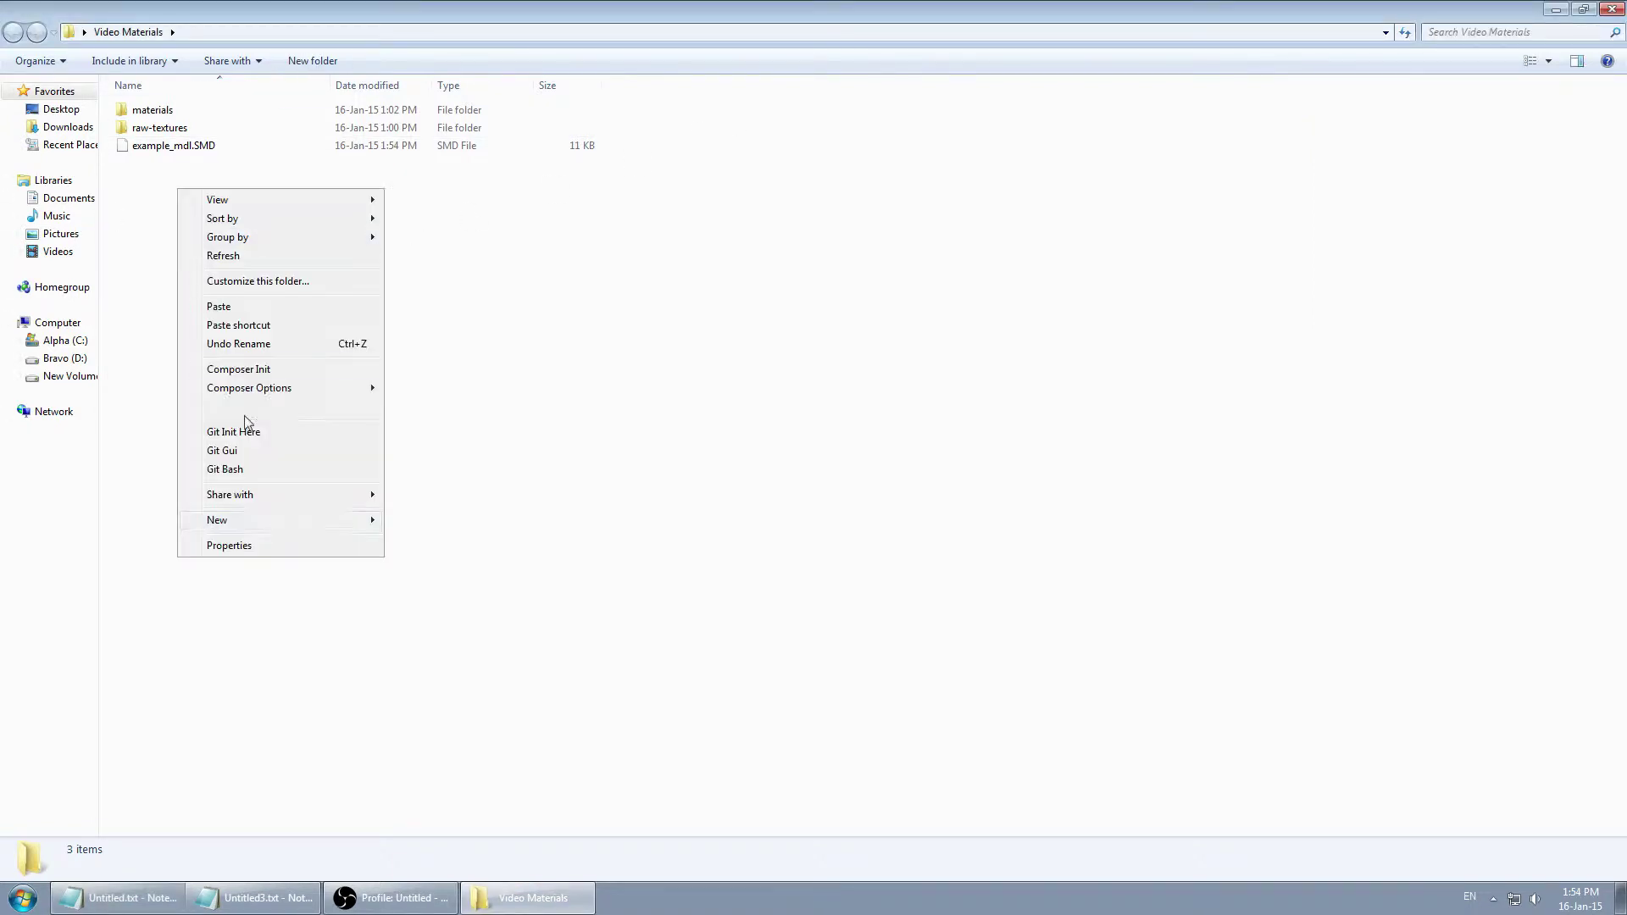
pyautogui.click(513, 456)
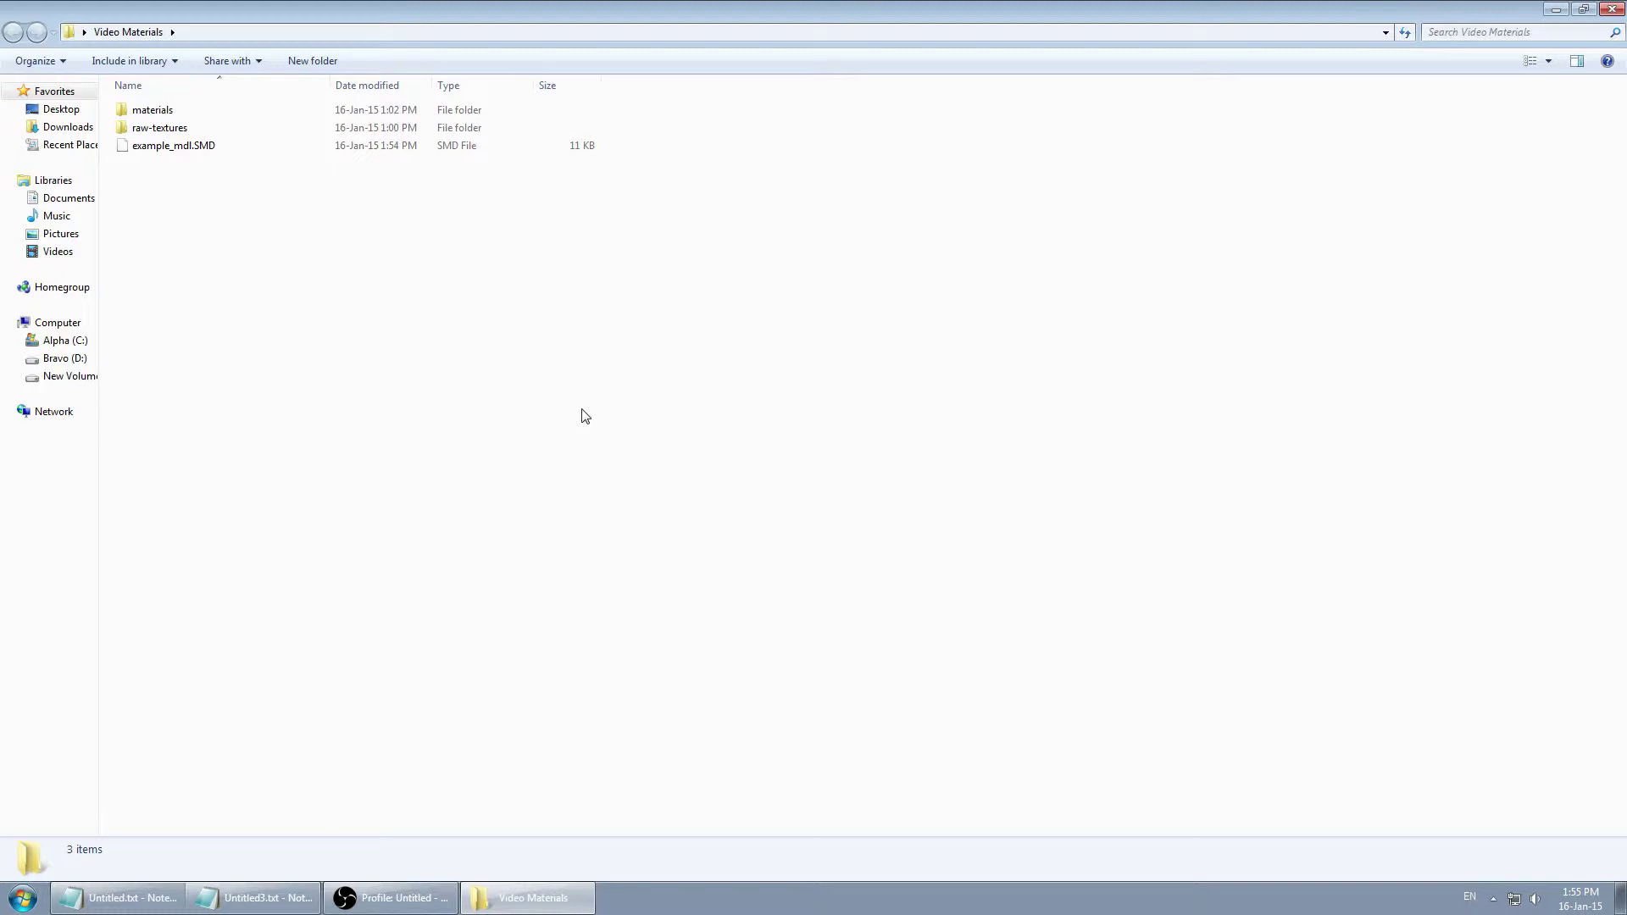
pyautogui.rightClick(204, 194)
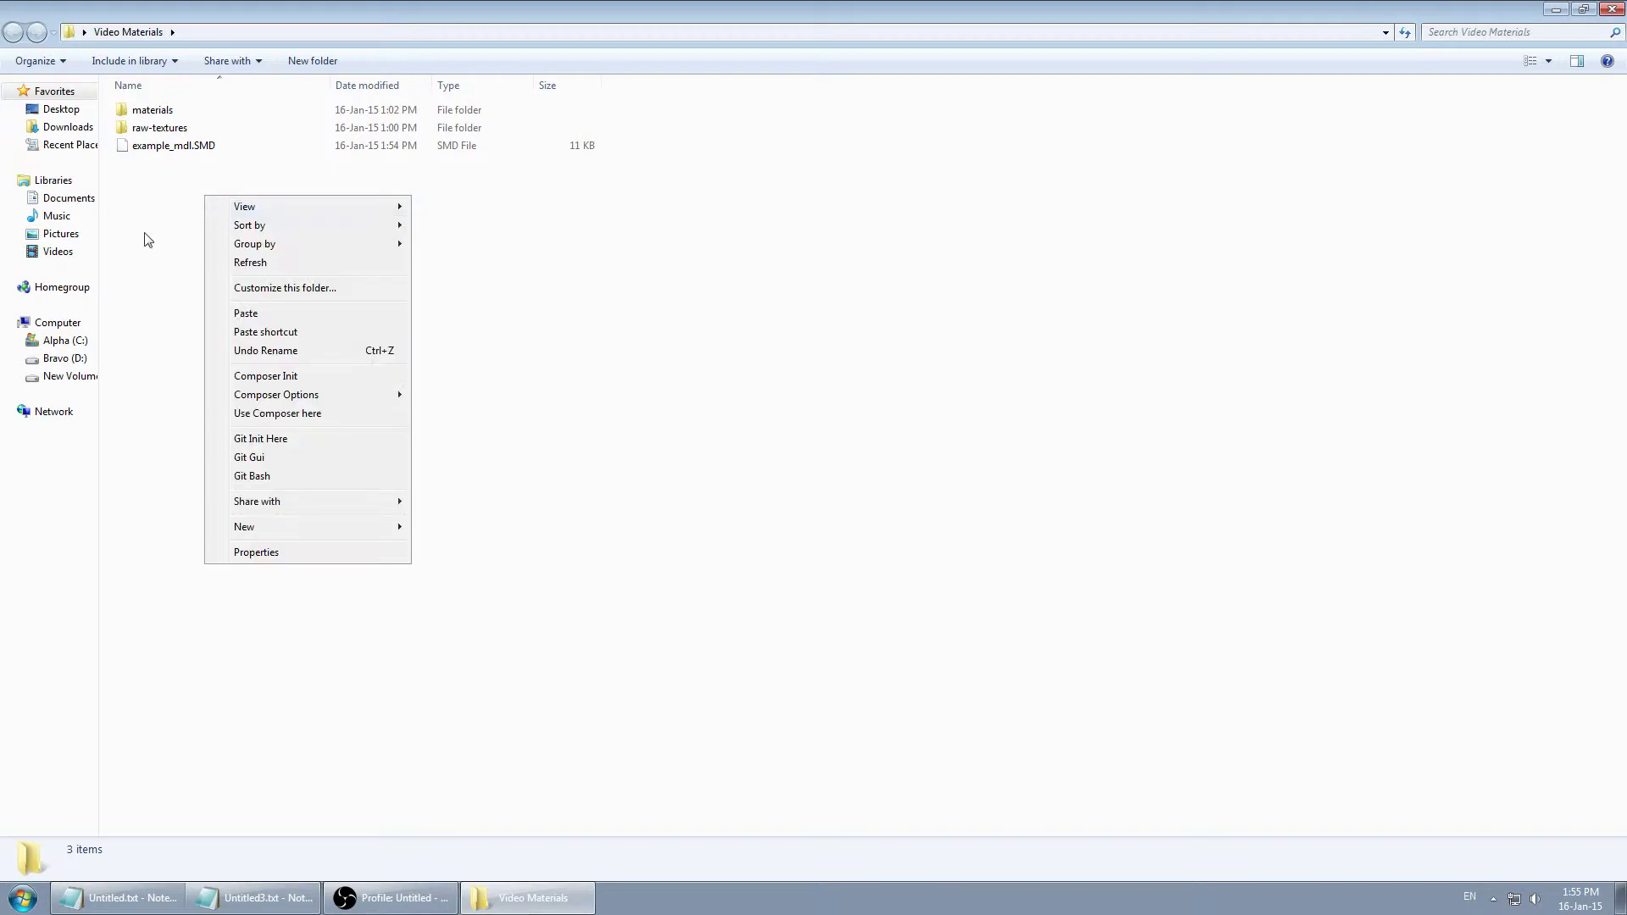
pyautogui.click(146, 237)
# Launch Notepad through the Run dialog to get a blank document for the QC file.
pyautogui.press('super+r')
pyautogui.write('n')
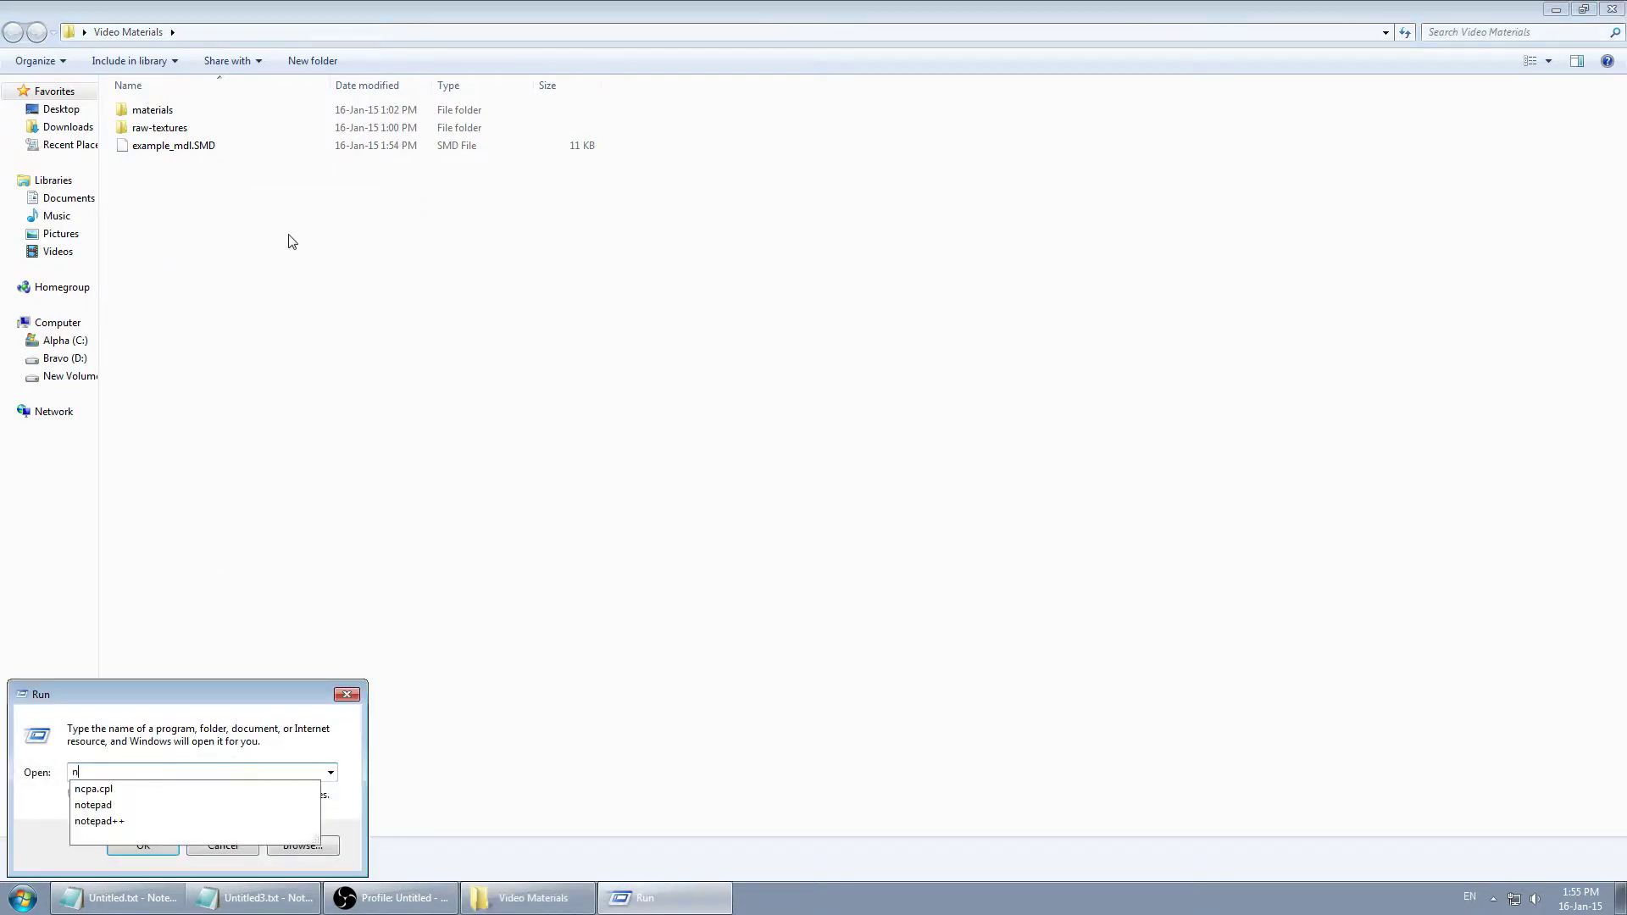
pyautogui.write('otepad')
pyautogui.press('Return')
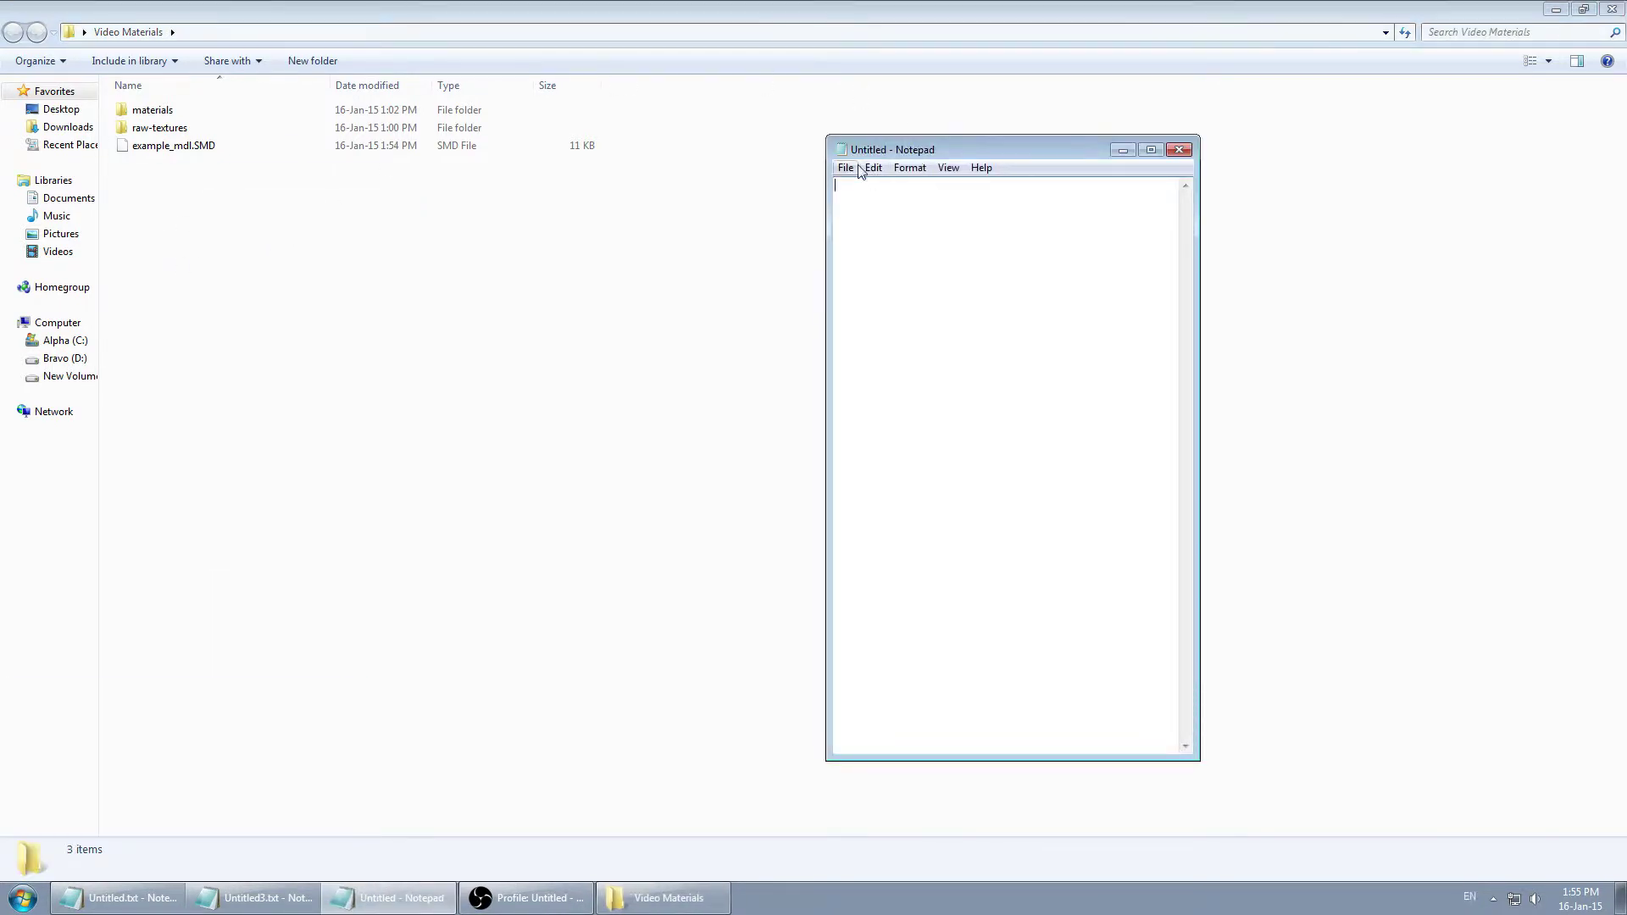
# Save the blank document as example_mdl.qc in the Video Materials folder.
pyautogui.click(845, 168)
pyautogui.click(880, 244)
pyautogui.moveTo(1084, 187); pyautogui.dragTo(860, 169)
pyautogui.click(746, 188)
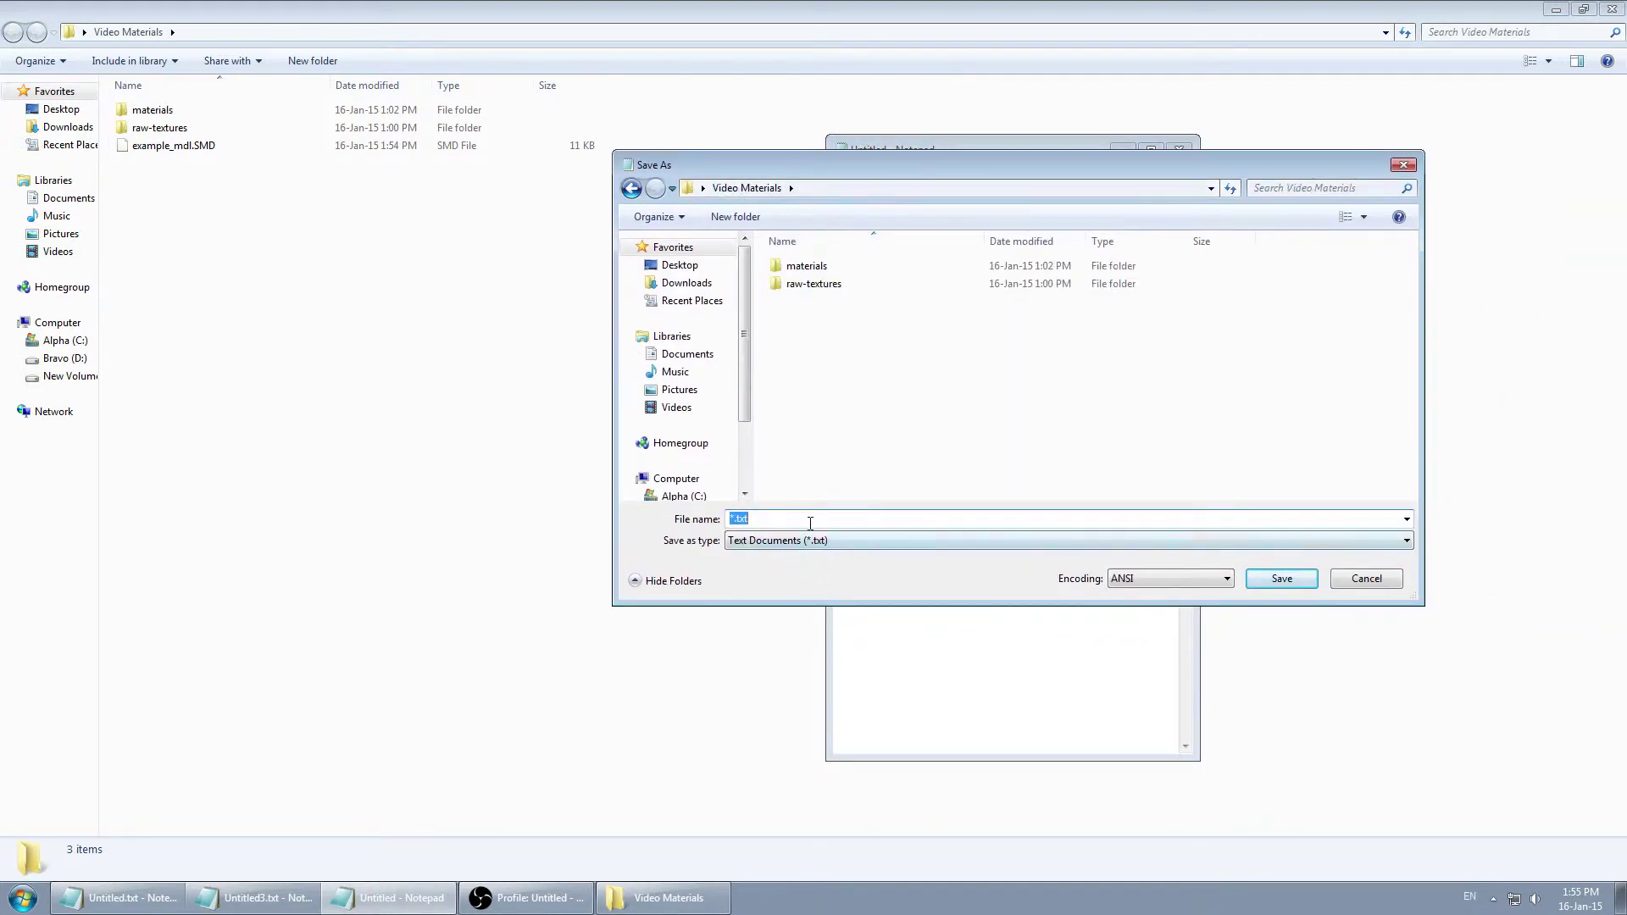
pyautogui.write('example')
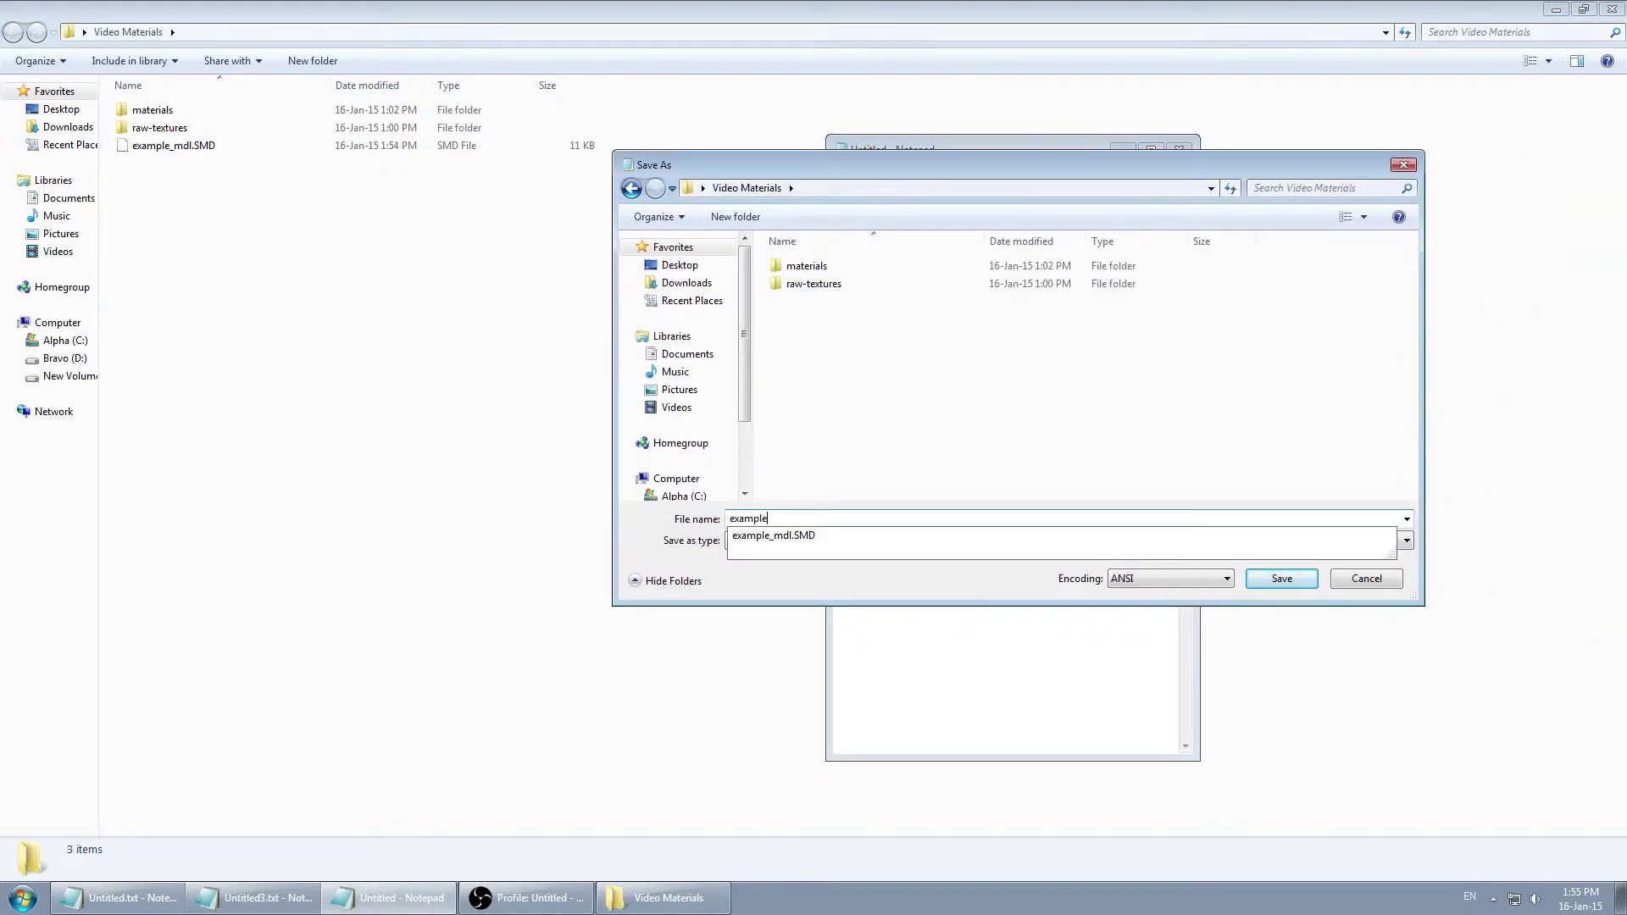
pyautogui.write('_mdl.qc')
pyautogui.press('Return')
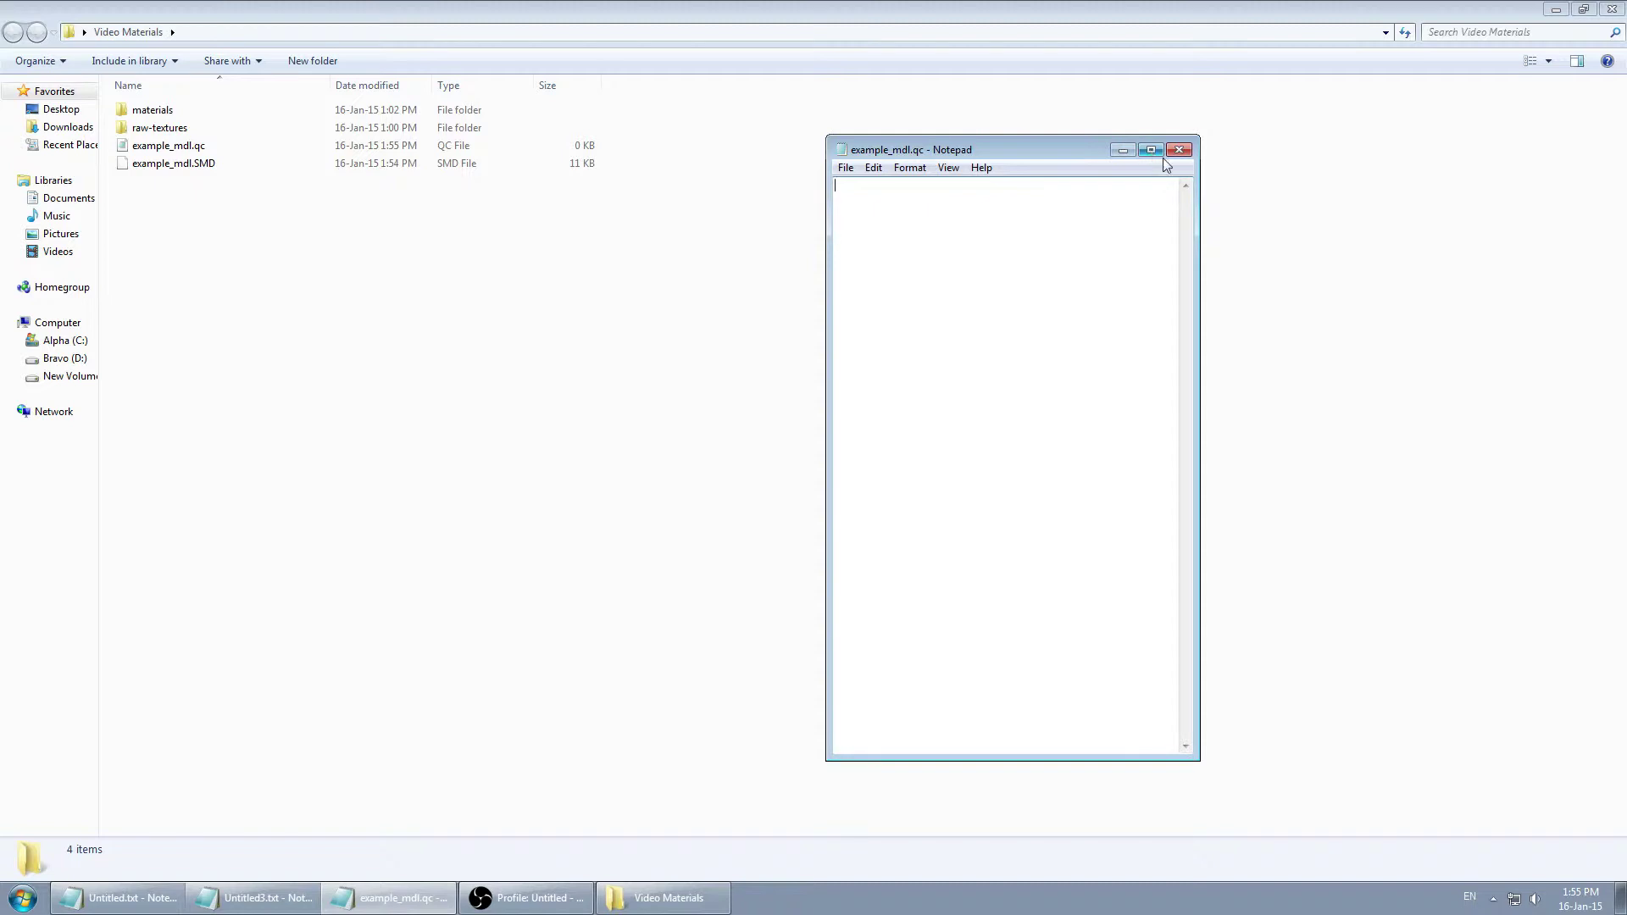
# Widen the text window and write the first QC line: $modelname "als/example_model/brick_wall.mdl".
pyautogui.moveTo(965, 144); pyautogui.dragTo(509, 48)
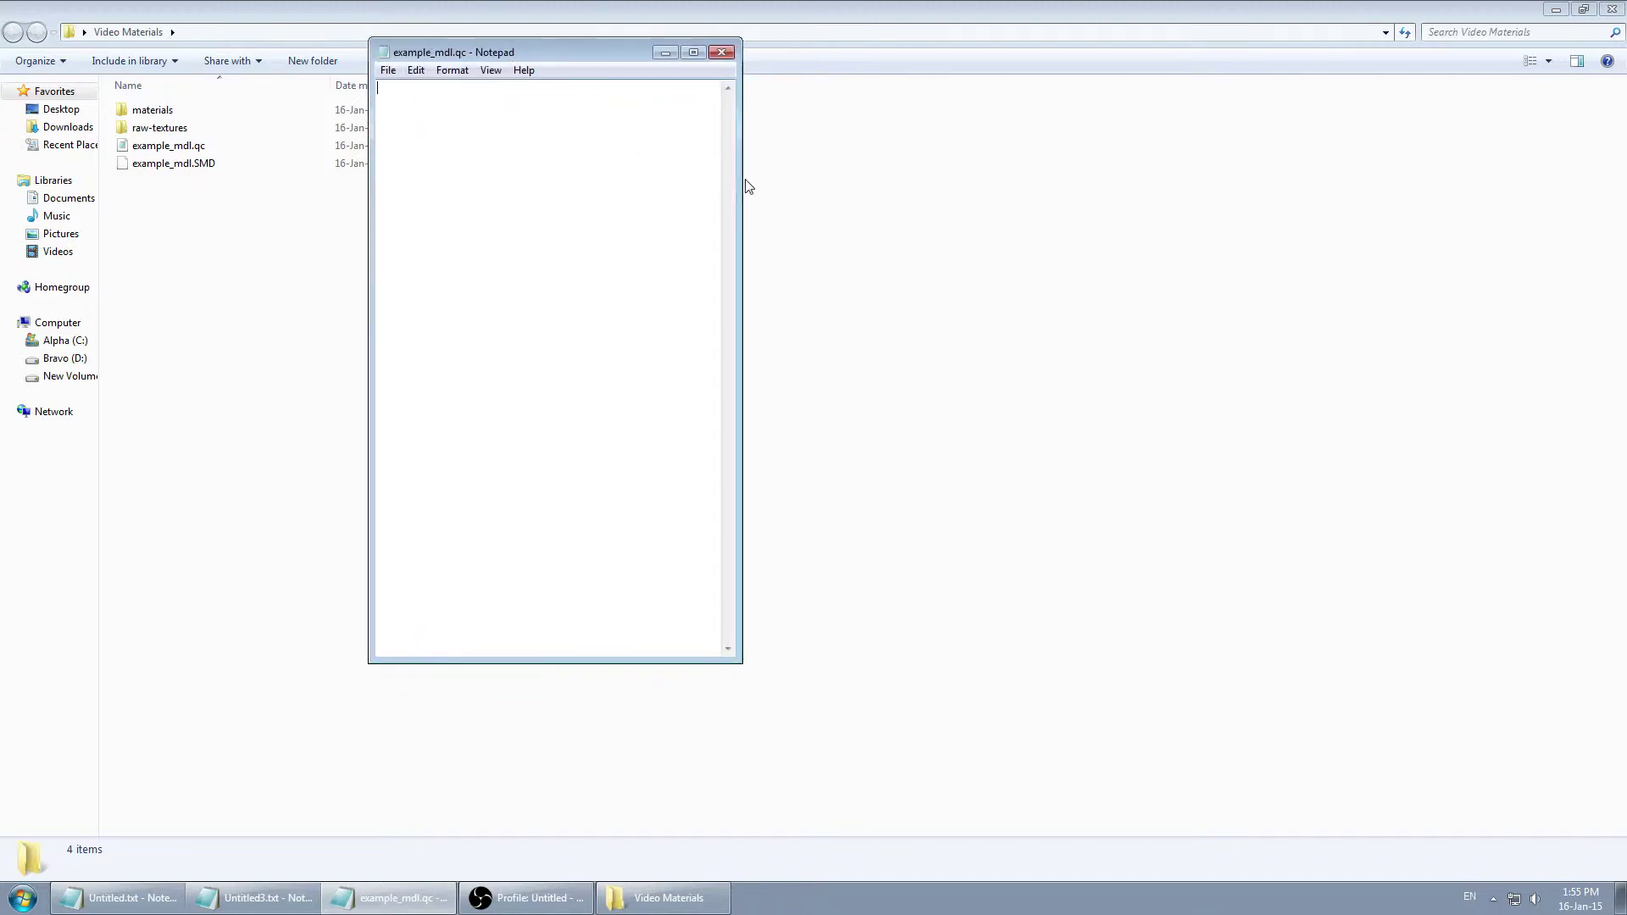
pyautogui.moveTo(742, 179); pyautogui.dragTo(1201, 178)
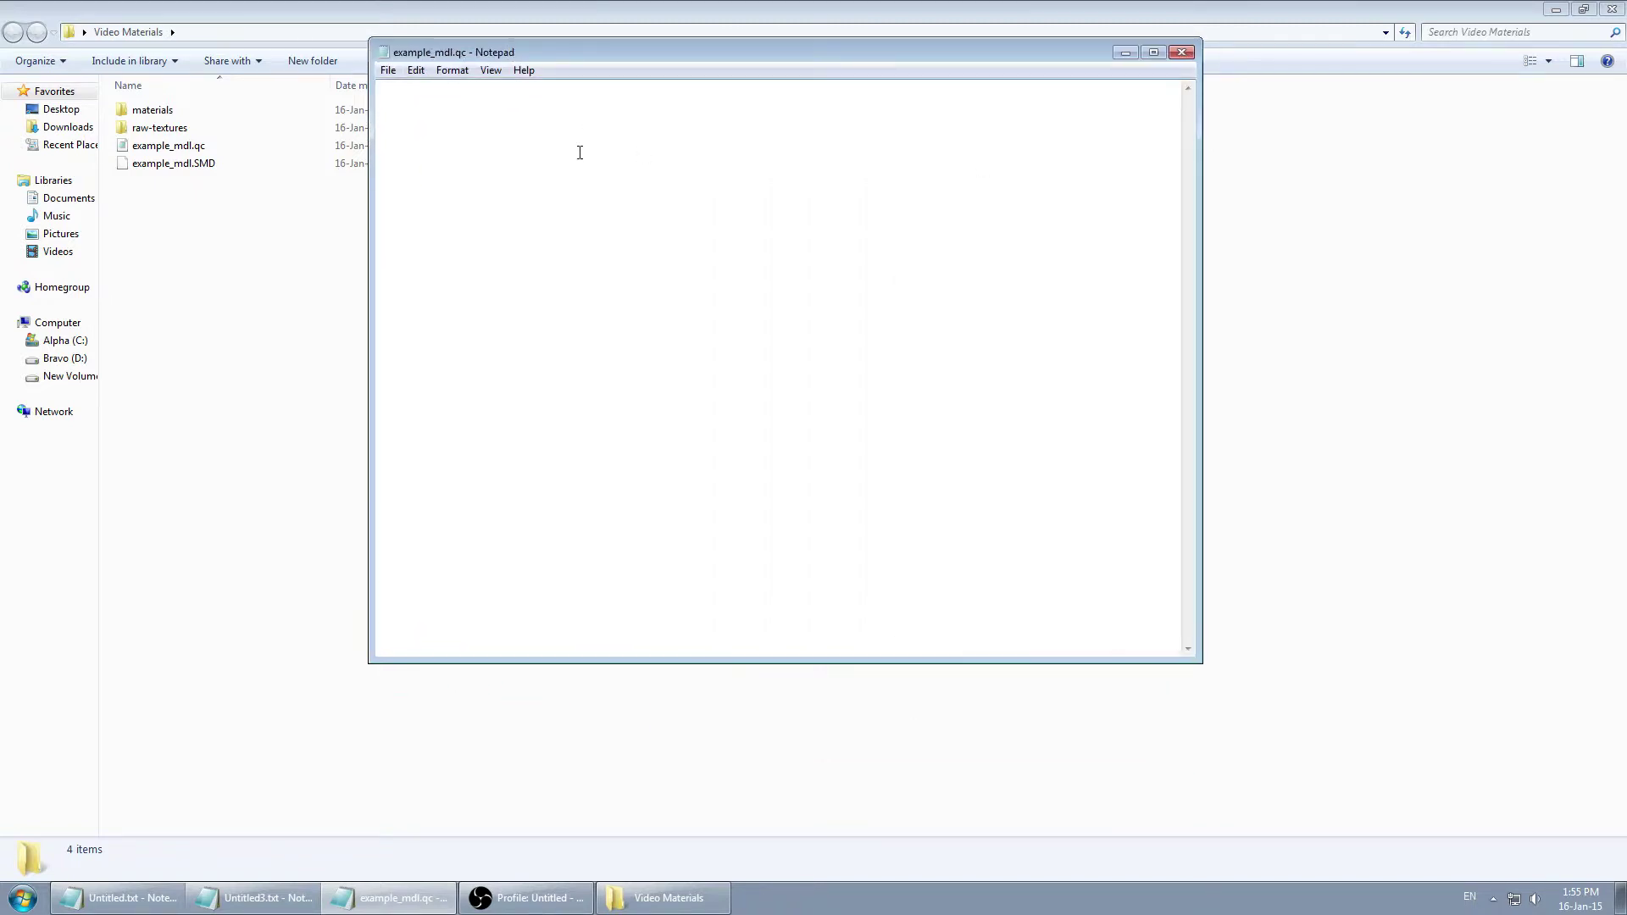
pyautogui.write('$modelname "')
pyautogui.write('als/example_model/')
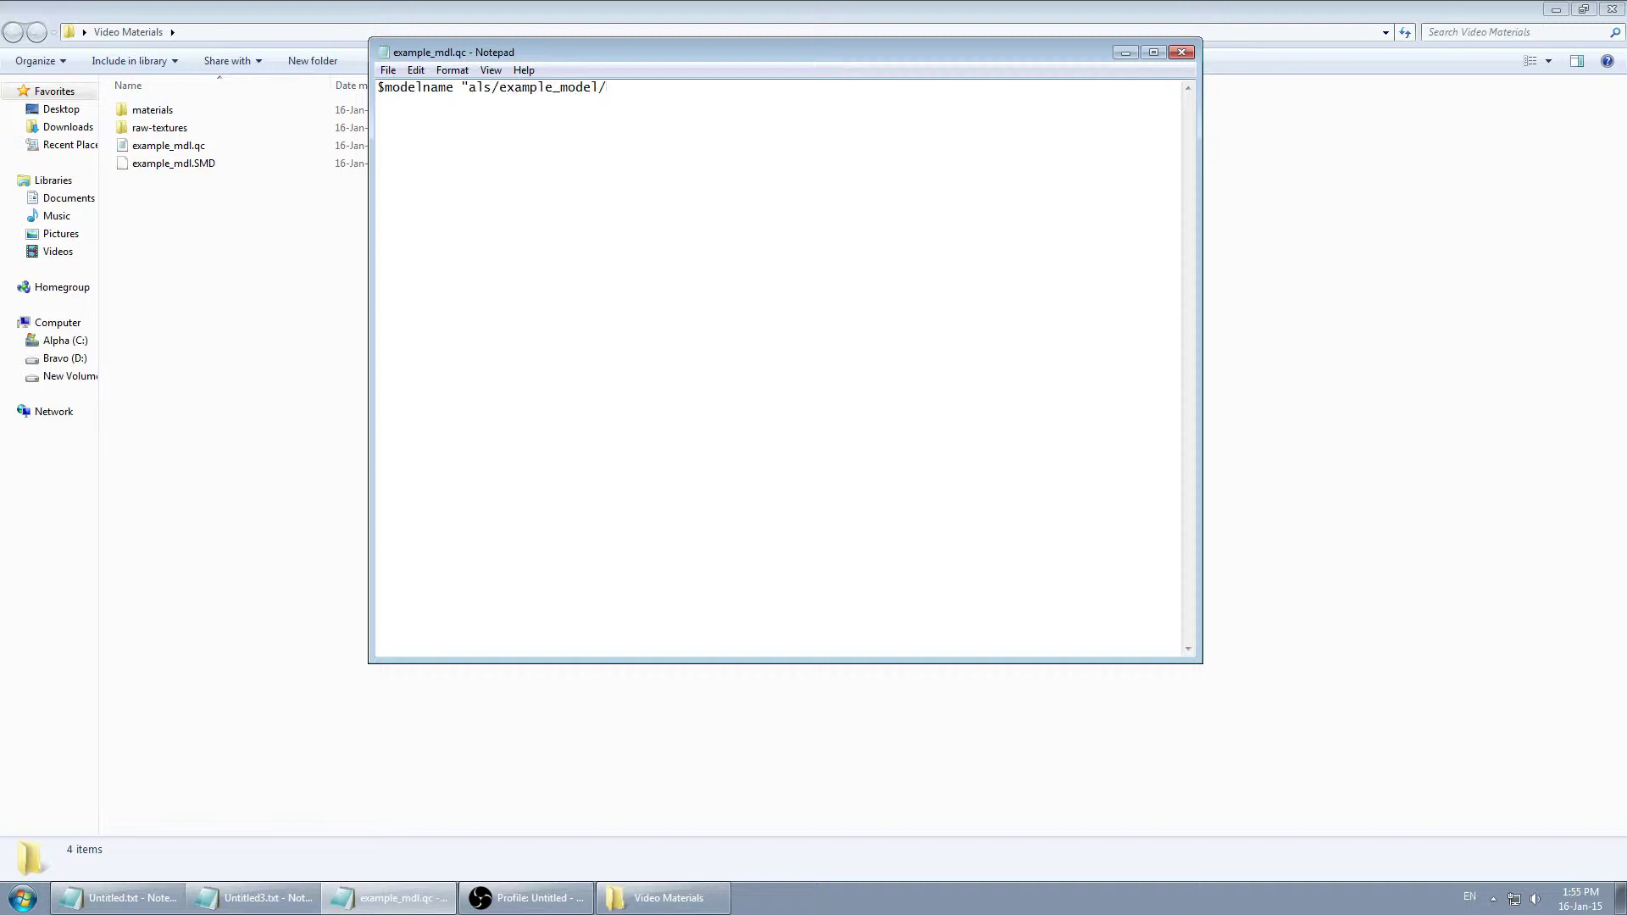
pyautogui.write('brick_wall.mdl')
pyautogui.press('Return')
# Add the body line $body mywall "example_mdl.smd" below the model name.
pyautogui.write('$body m')
pyautogui.press('BackSpace')
pyautogui.write('mywall')
pyautogui.write('example')
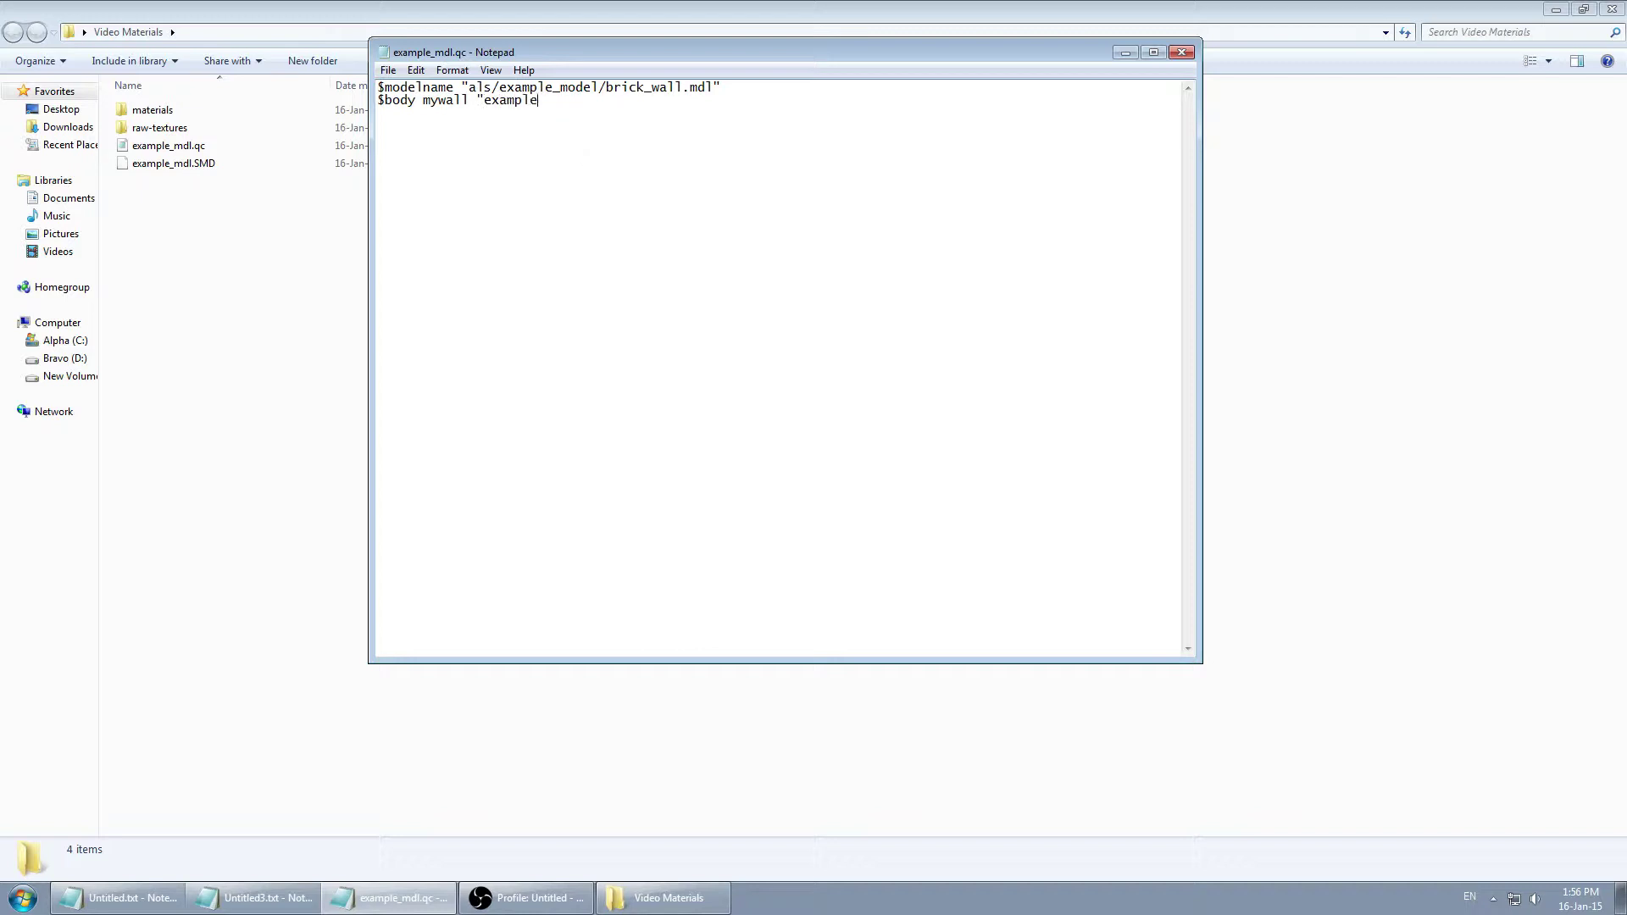
pyautogui.write('_mdl.smd')
# Add a $surfaceprop line with the value brick, without quotation marks, below the body line.
pyautogui.write('$')
pyautogui.write('surfaceprop "')
pyautogui.write('bri')
pyautogui.press('BackSpace')
pyautogui.press('BackSpace')
pyautogui.press('BackSpace')
pyautogui.write('brick')
pyautogui.moveTo(470, 113); pyautogui.dragTo(387, 118)
pyautogui.click(606, 117)
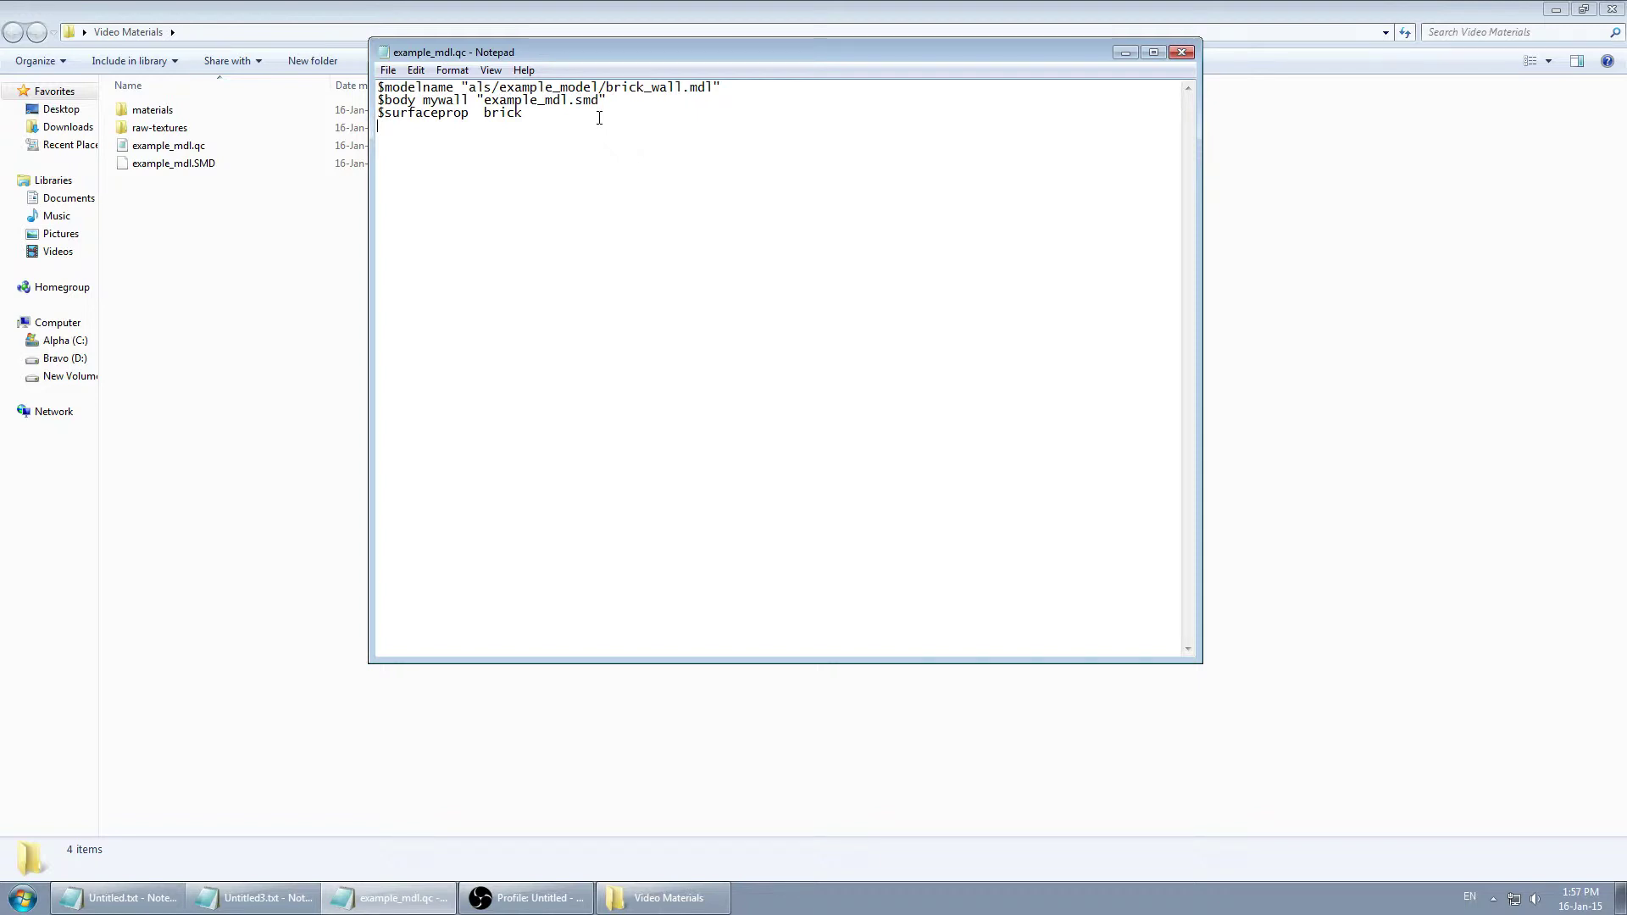
# Add the material path line $cdmaterials "als/example_model/" below the surface property.
pyautogui.press('Return')
pyautogui.write('$')
pyautogui.moveTo(531, 112); pyautogui.dragTo(367, 118)
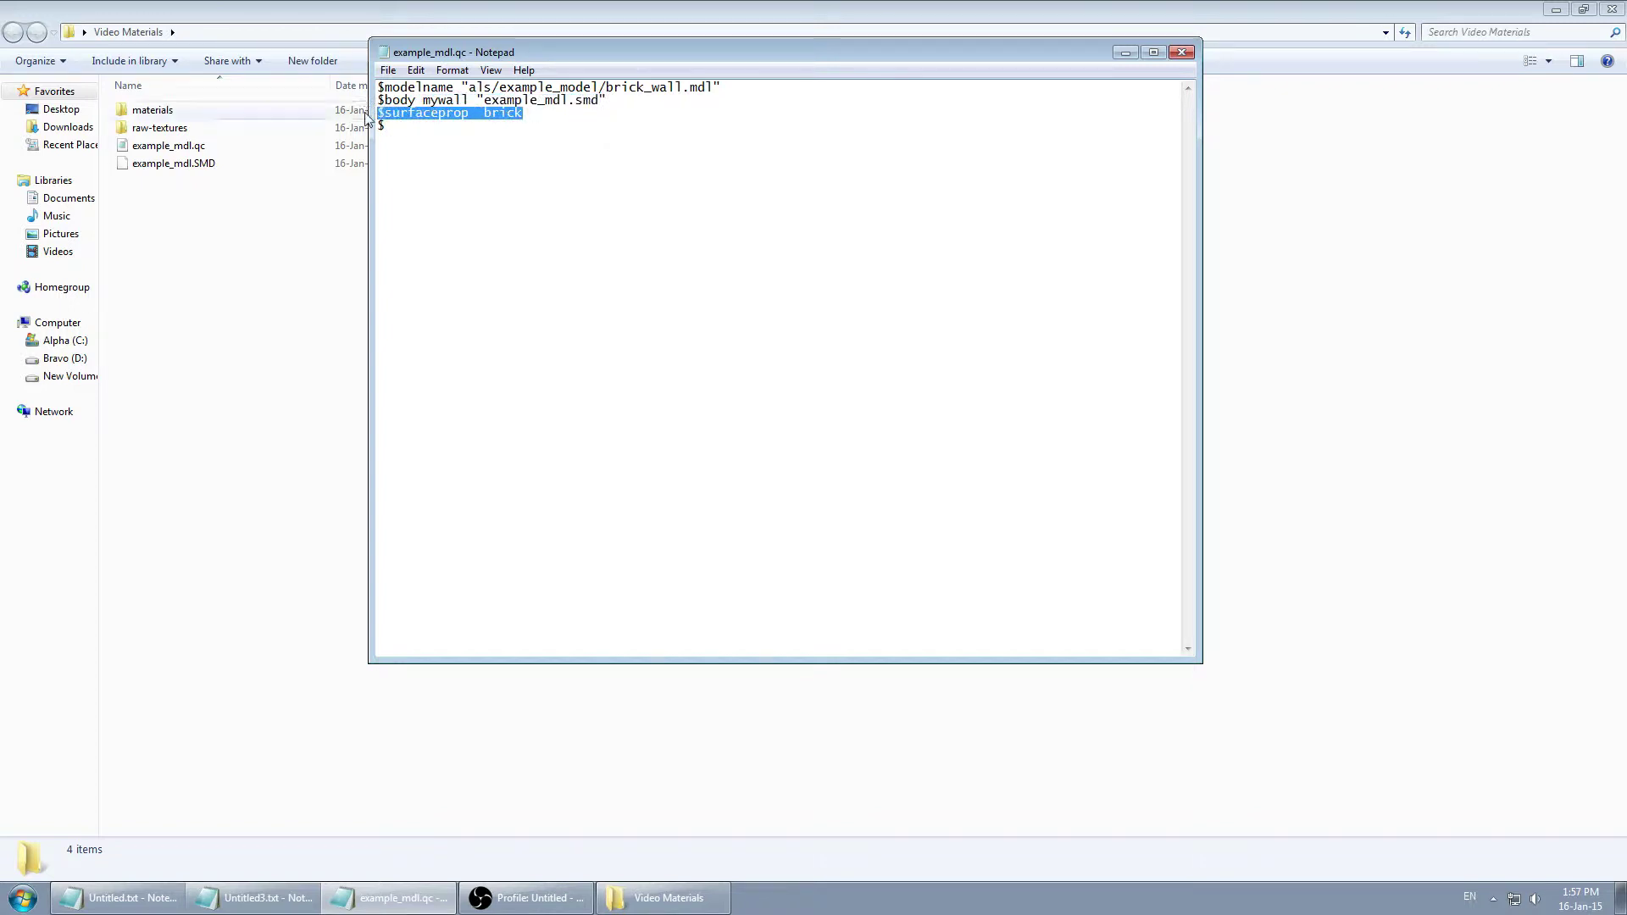
pyautogui.click(482, 114)
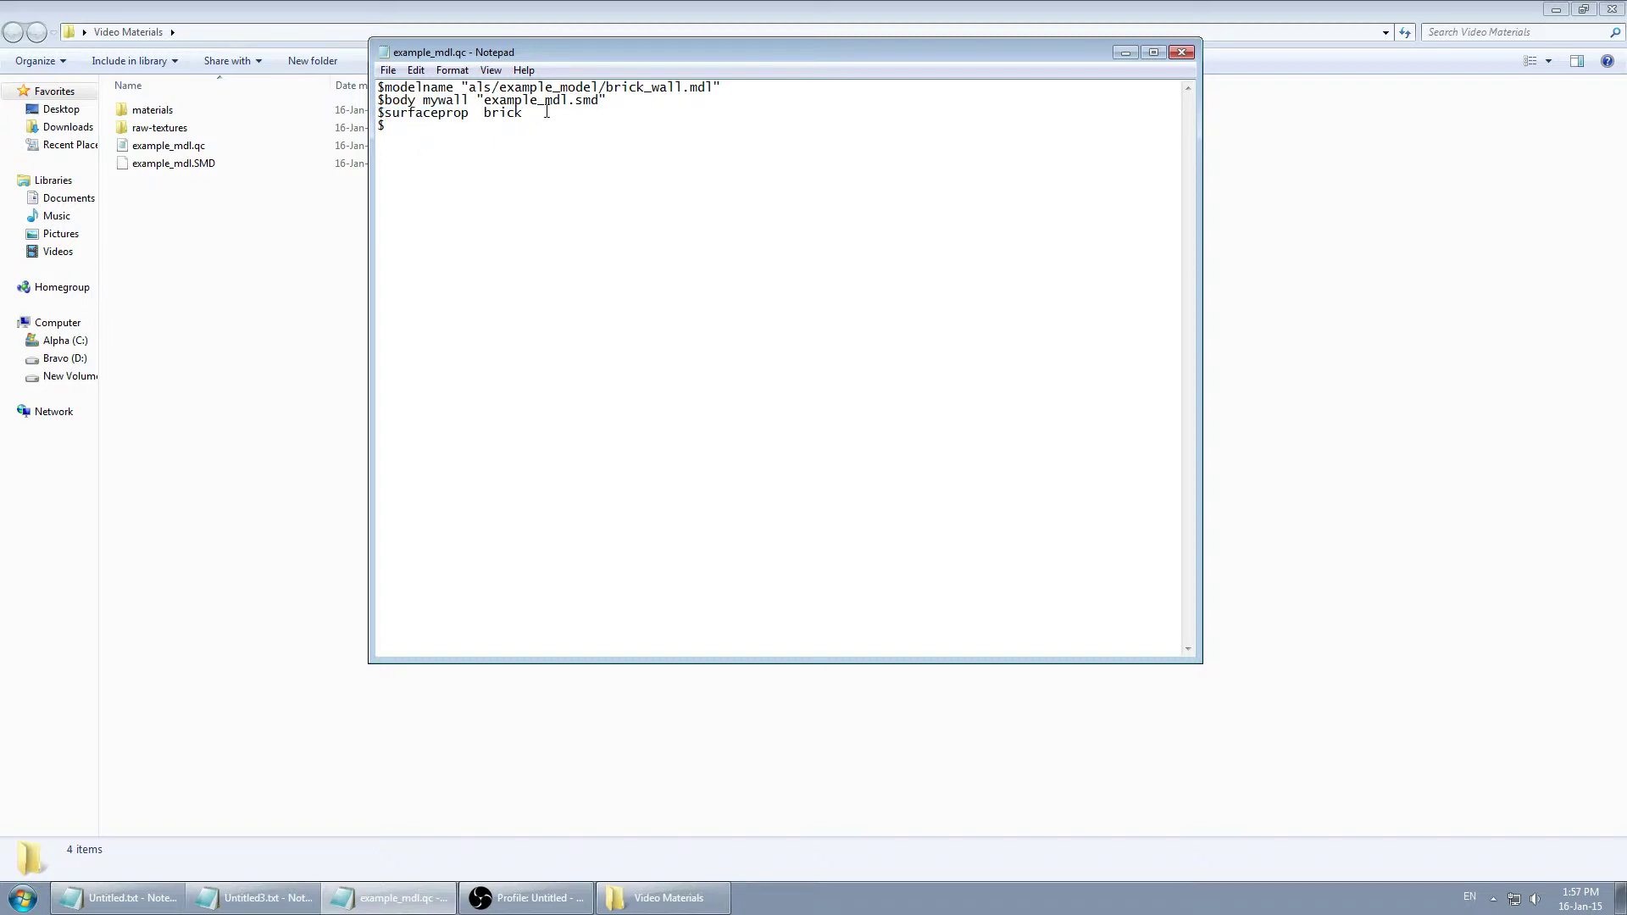
pyautogui.moveTo(547, 112); pyautogui.dragTo(380, 115)
pyautogui.click(437, 131)
pyautogui.write('cdmaterials "')
pyautogui.write('als/')
pyautogui.write('example_model')
pyautogui.write('/')
pyautogui.write('"')
# Add the line $sequence idle "example_mdl.smd" and check its SMD file name and idle keyword.
pyautogui.write('$sequence')
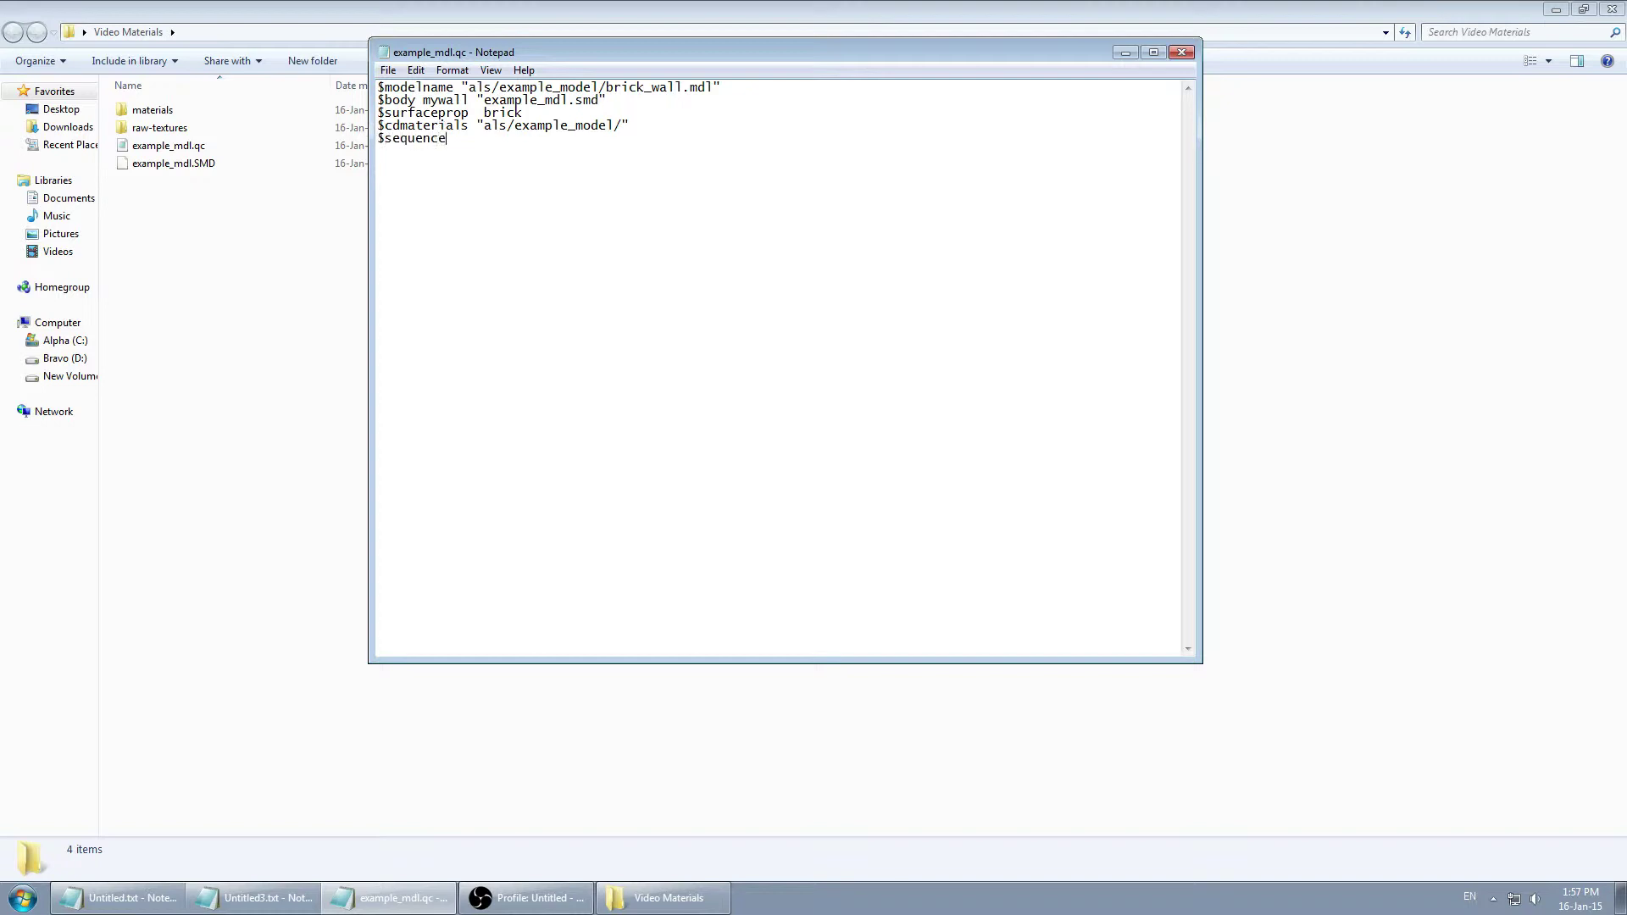
pyautogui.write(' idle "example_mdl.smd"')
pyautogui.doubleClick(384, 143)
pyautogui.click(401, 159)
pyautogui.moveTo(500, 138); pyautogui.dragTo(583, 140)
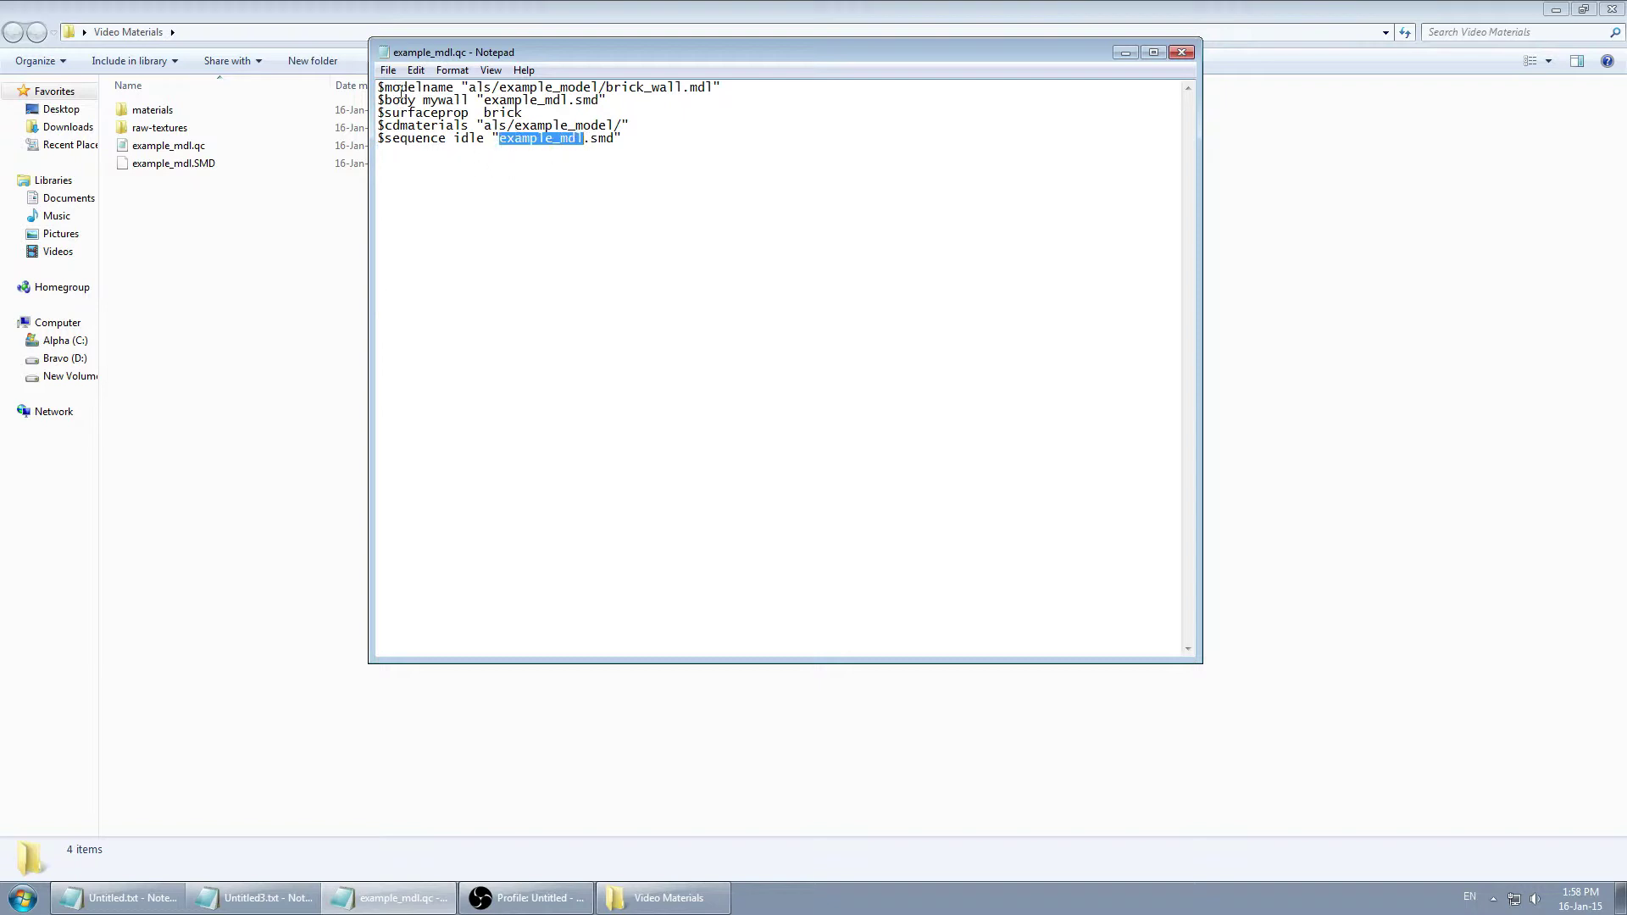
pyautogui.click(521, 165)
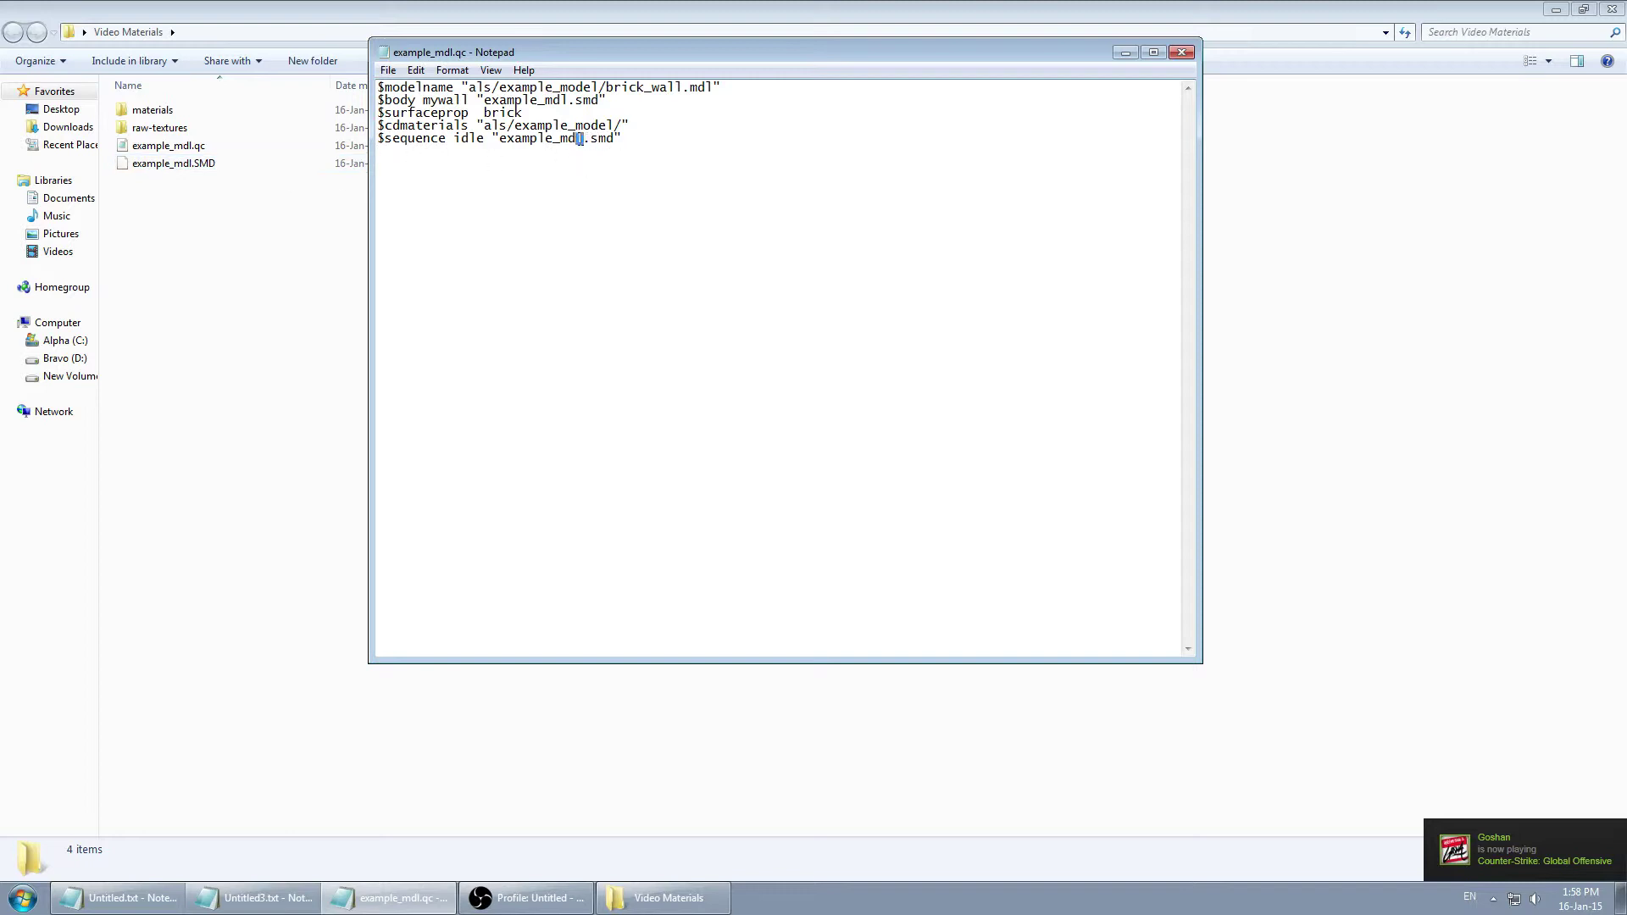
pyautogui.moveTo(585, 139); pyautogui.dragTo(553, 139)
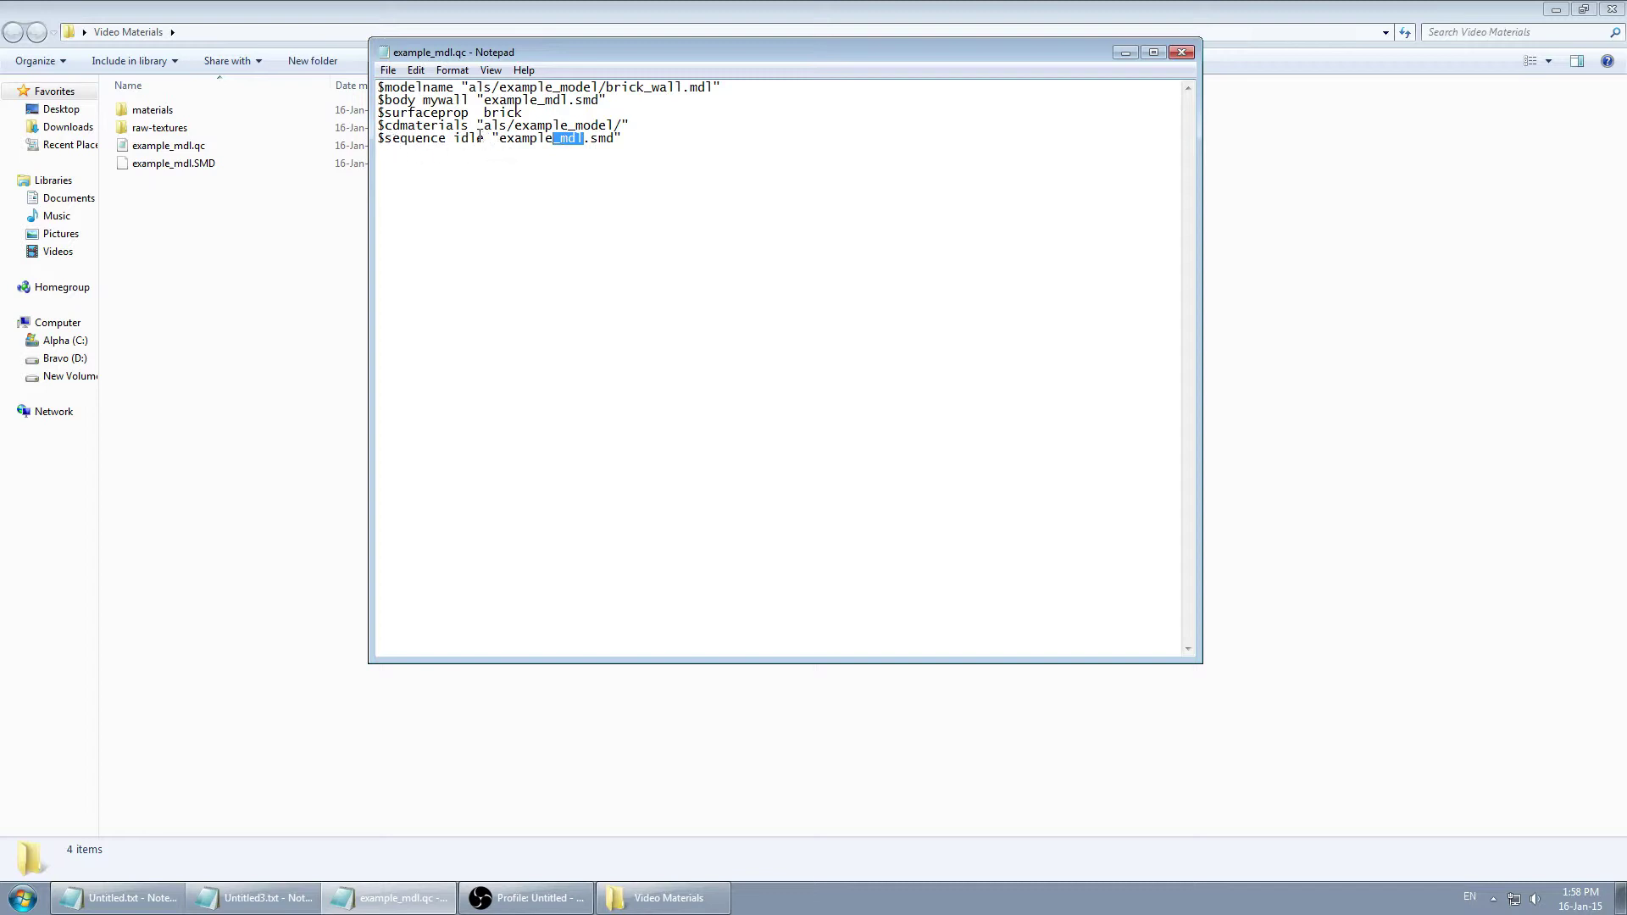
pyautogui.moveTo(484, 138); pyautogui.dragTo(454, 139)
pyautogui.click(489, 158)
# Add a $collisionmodel "example_mdl.smd" entry followed by an opening and a closing brace.
pyautogui.write('$collisionmodel "example_mdl')
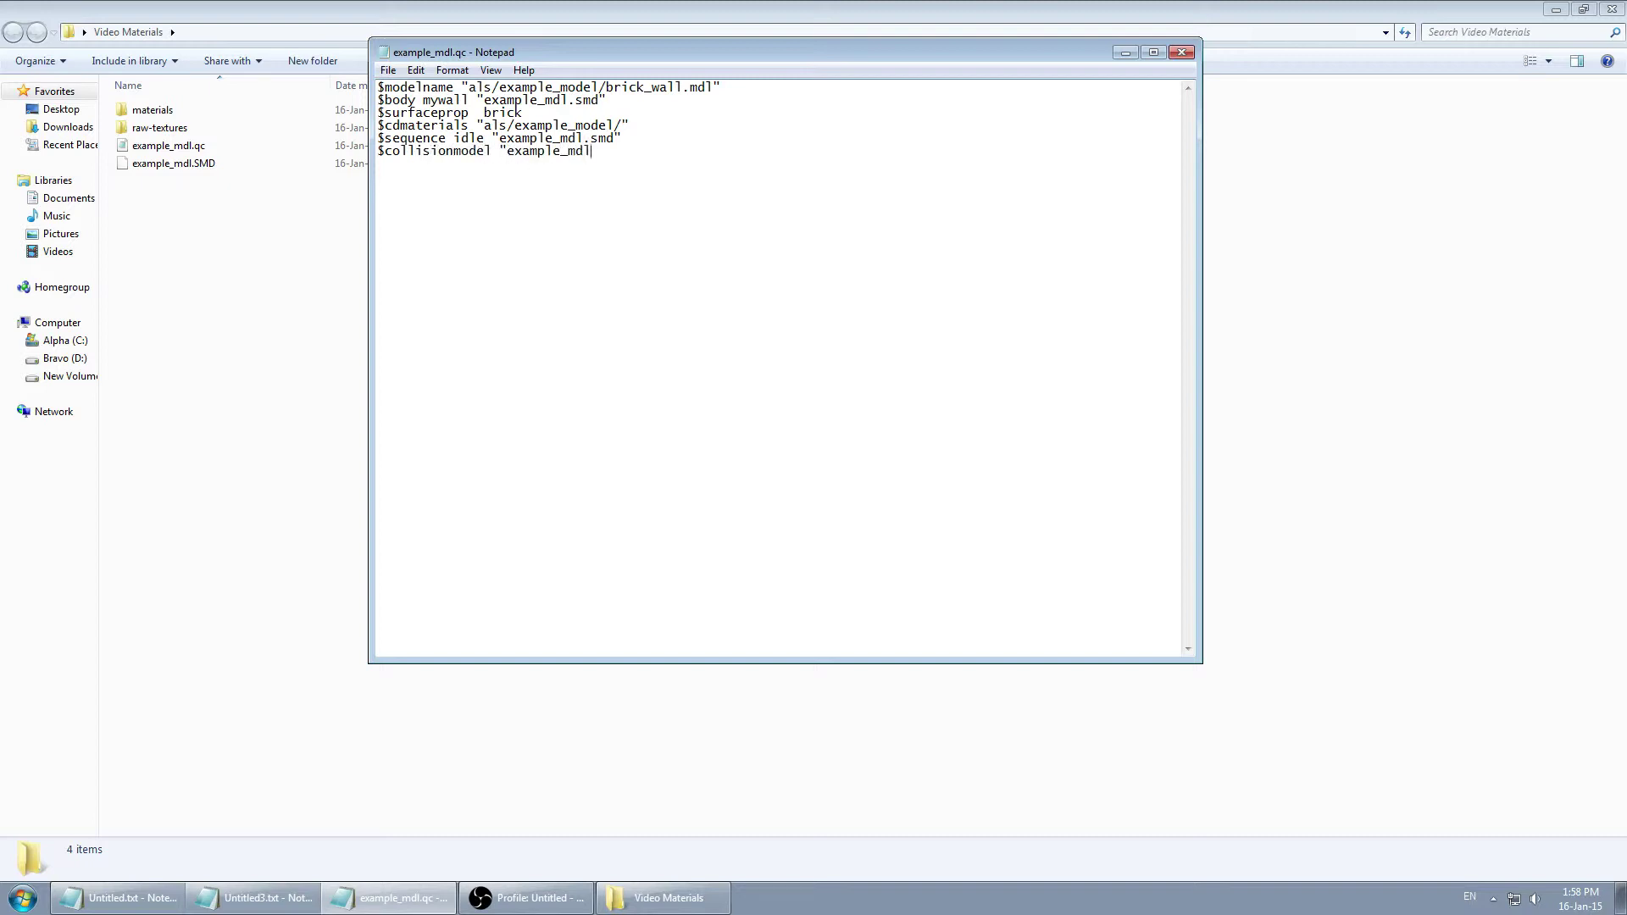
pyautogui.write('.smd" {')
pyautogui.press('Return')
pyautogui.write('}')
# Write $mass 500 and $concave on separate lines inside the collision model's braces.
pyautogui.write('$mass ')
pyautogui.write('500')
pyautogui.press('BackSpace')
pyautogui.press('BackSpace')
pyautogui.write('00 ')
pyautogui.write('$conca')
pyautogui.press('BackSpace')
pyautogui.press('BackSpace')
pyautogui.write('cave')
# Check the collision block's SMD reference, mass and concave entries, and close the QC file with its changes saved.
pyautogui.moveTo(494, 150); pyautogui.dragTo(365, 148)
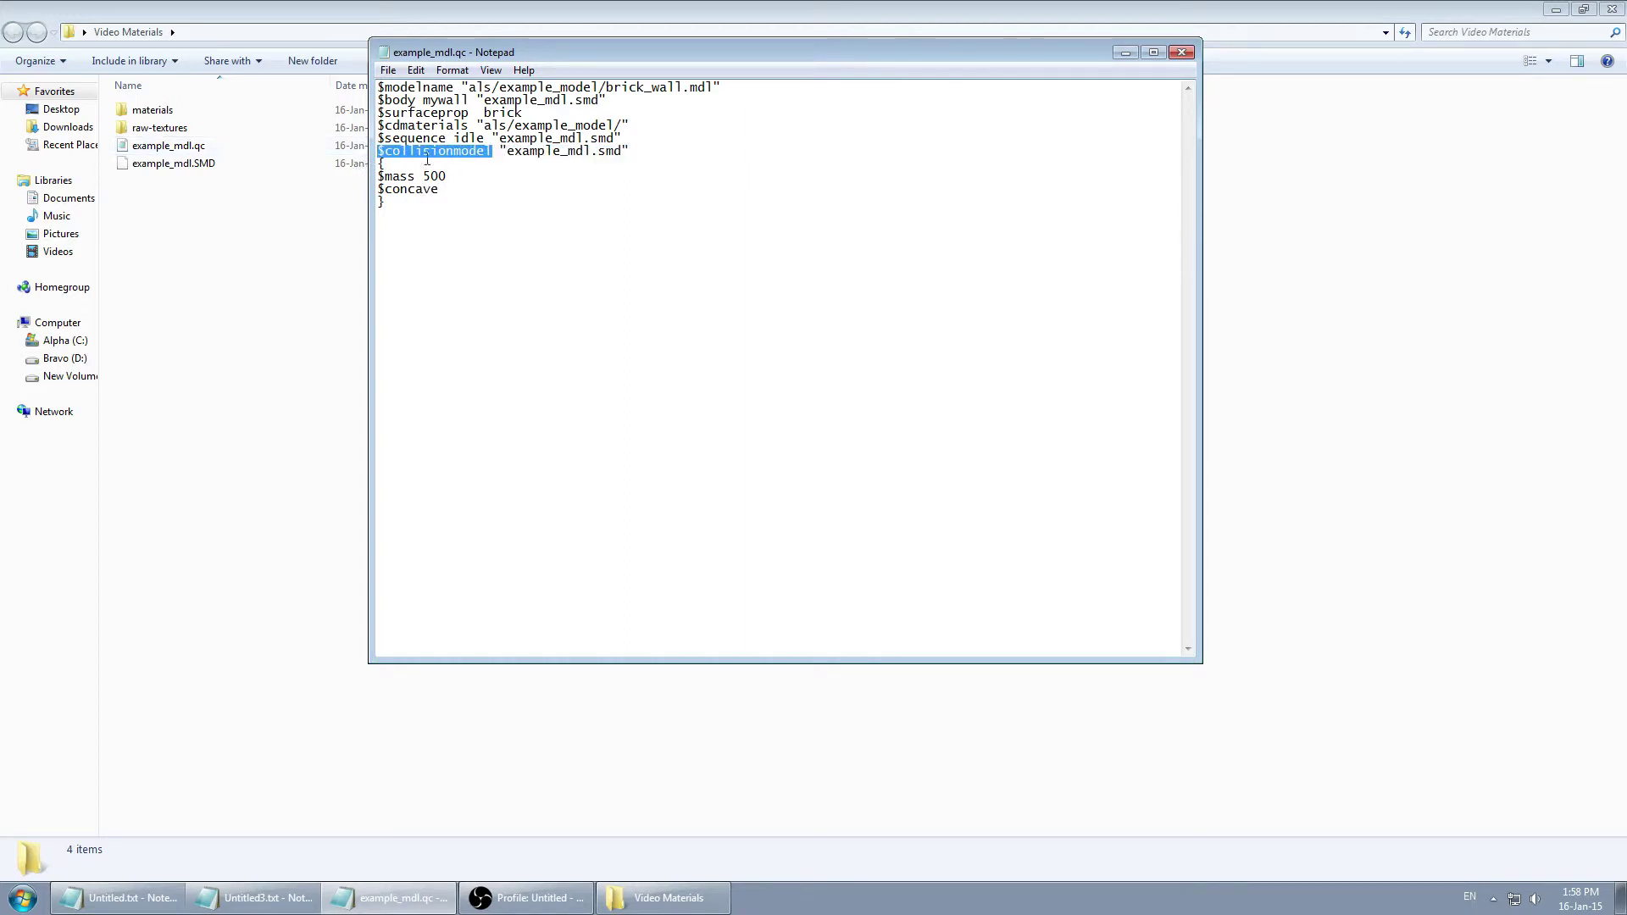
pyautogui.click(493, 164)
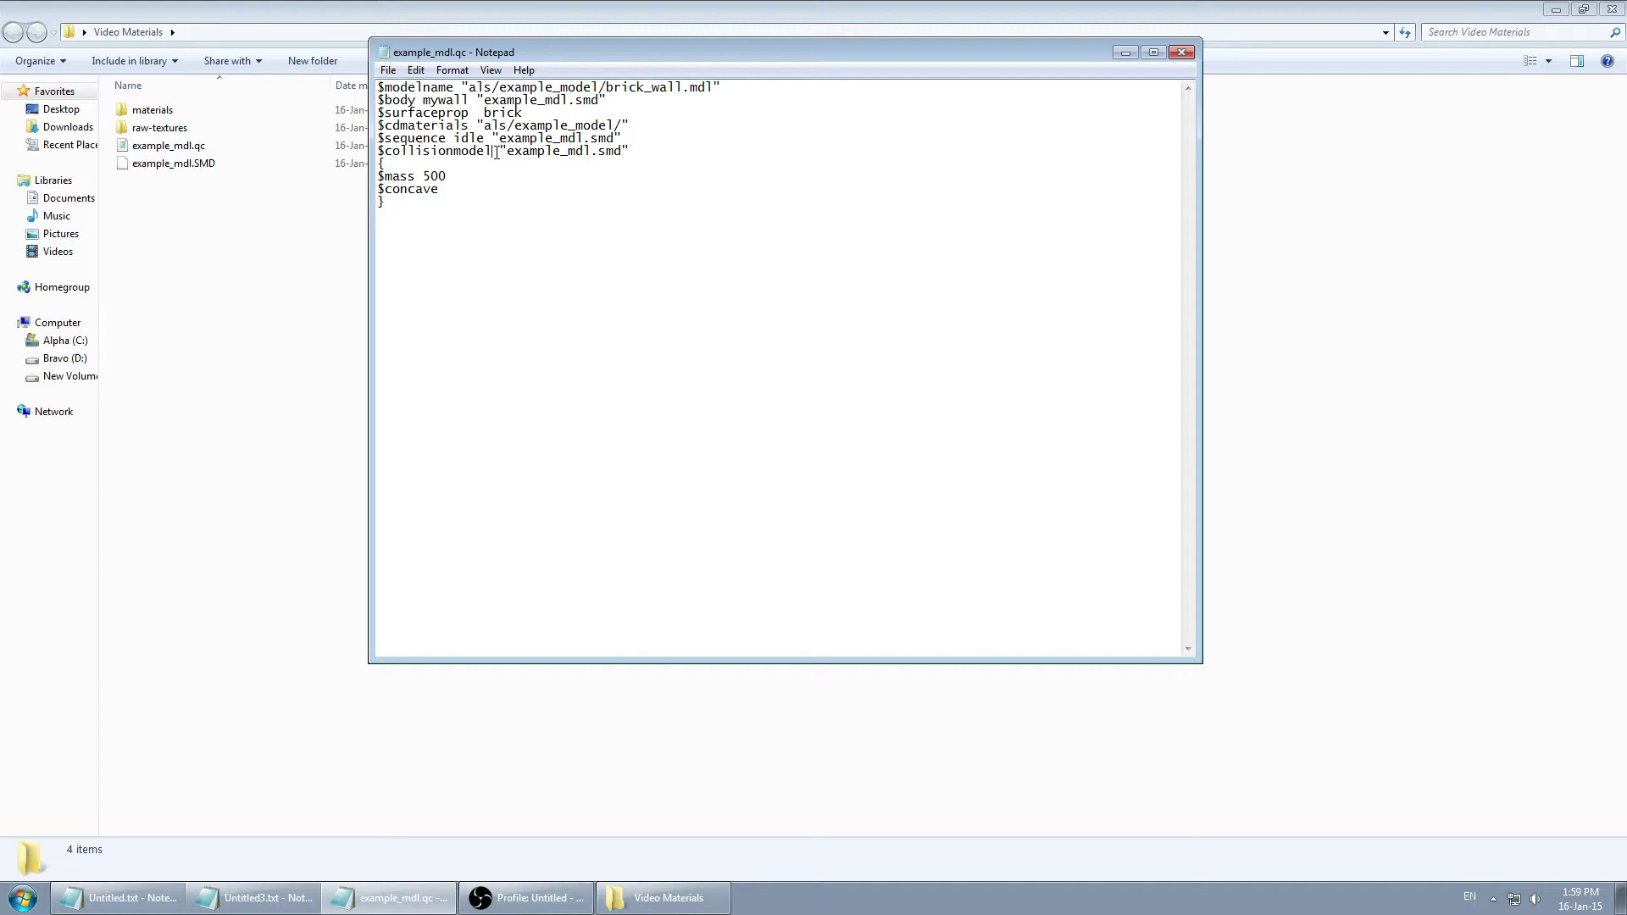
pyautogui.moveTo(506, 153); pyautogui.dragTo(620, 158)
pyautogui.click(639, 150)
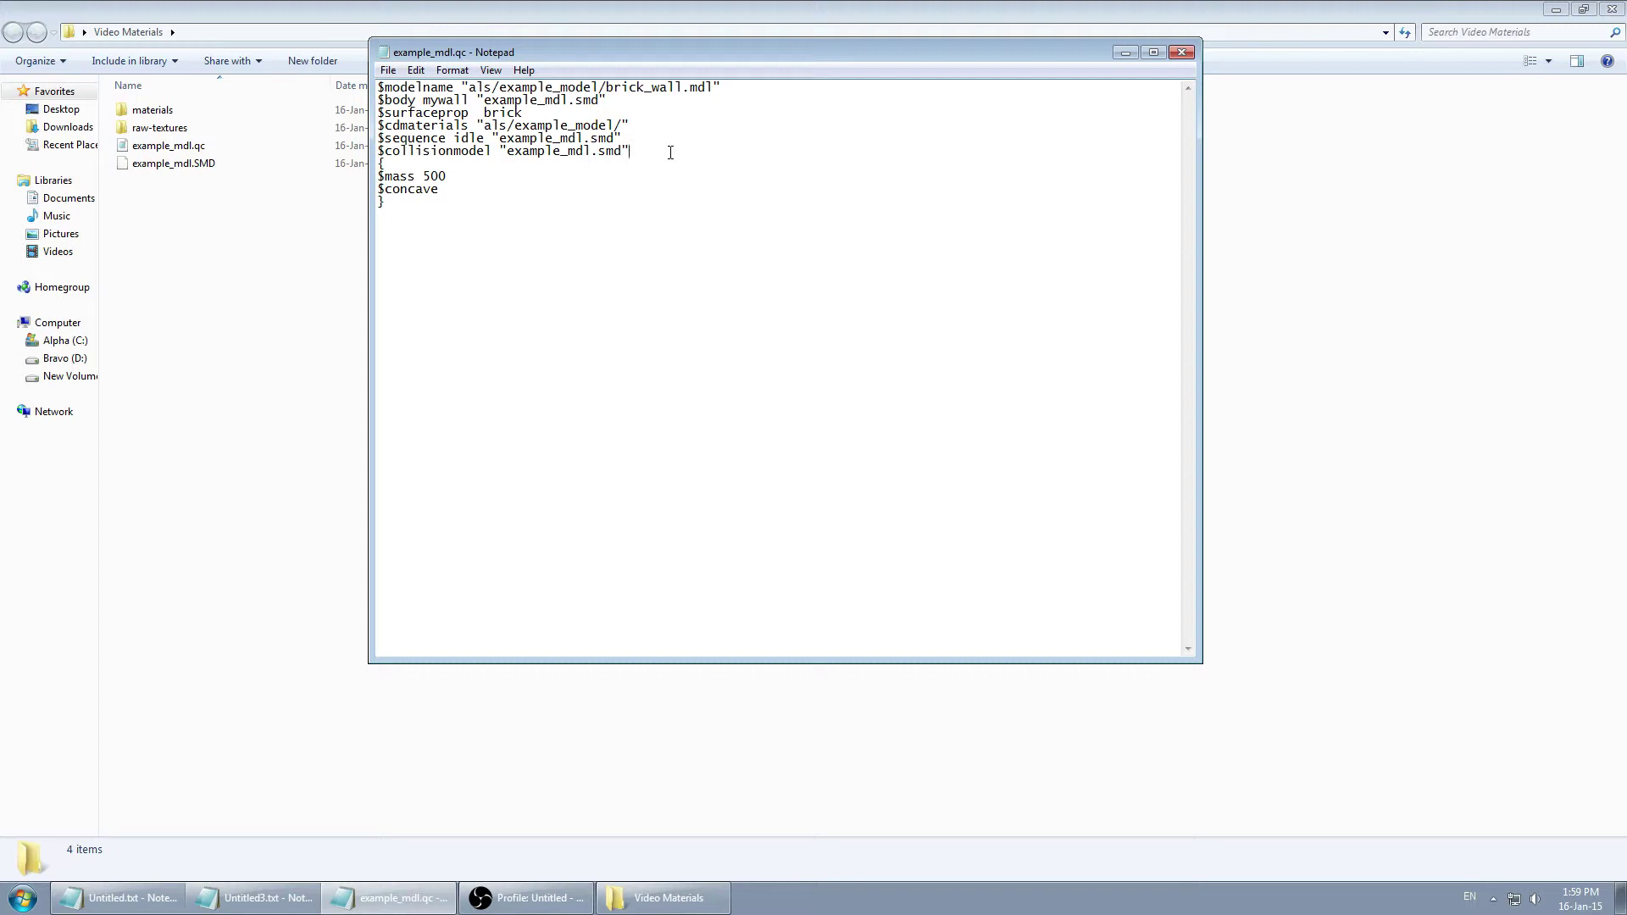
pyautogui.moveTo(449, 175); pyautogui.dragTo(378, 176)
pyautogui.click(376, 189)
pyautogui.hotkey('shift', 'End')
pyautogui.click(454, 191)
pyautogui.click(1183, 53)
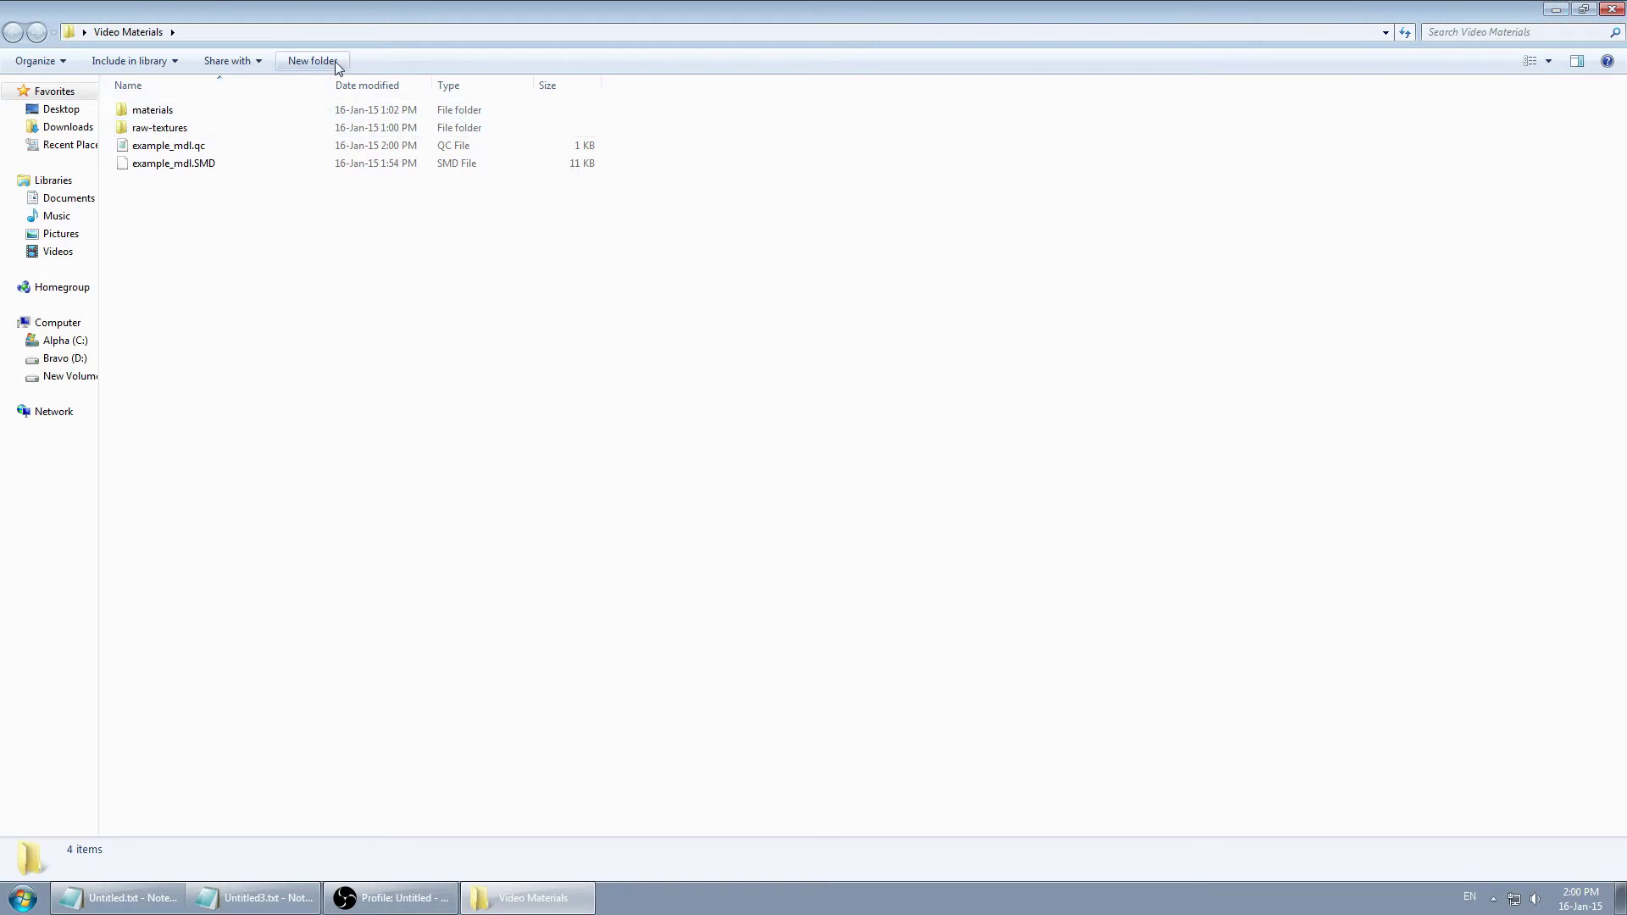
# Reopen example_mdl.qc to consult the $modelname path and create a models folder in Video Materials.
pyautogui.doubleClick(169, 146)
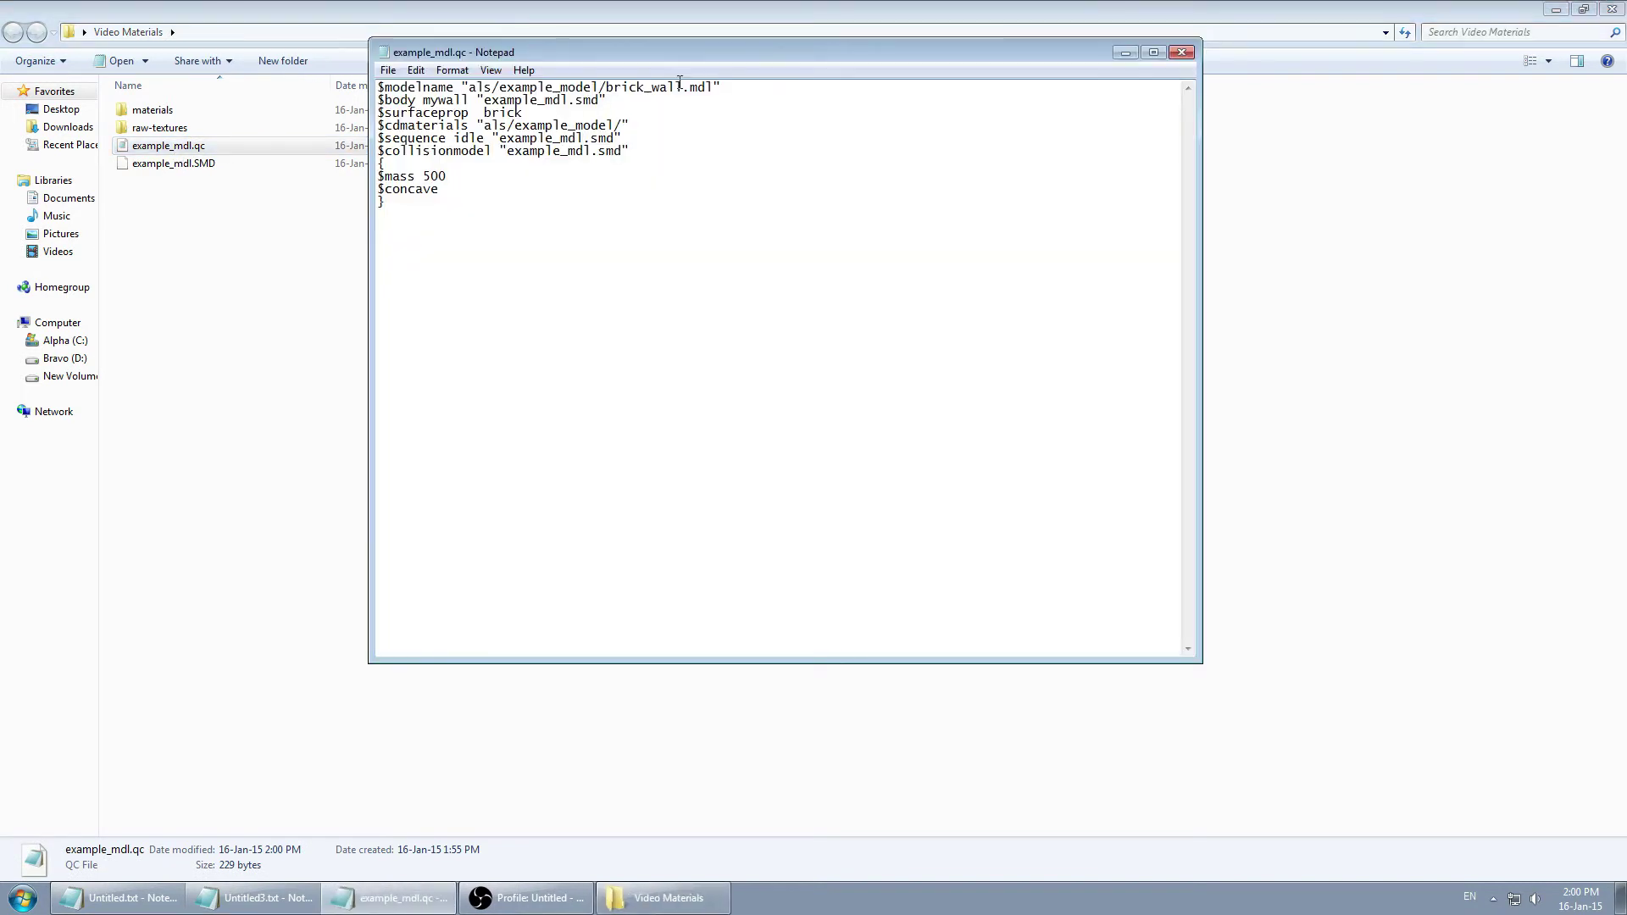
pyautogui.moveTo(471, 87); pyautogui.dragTo(615, 88)
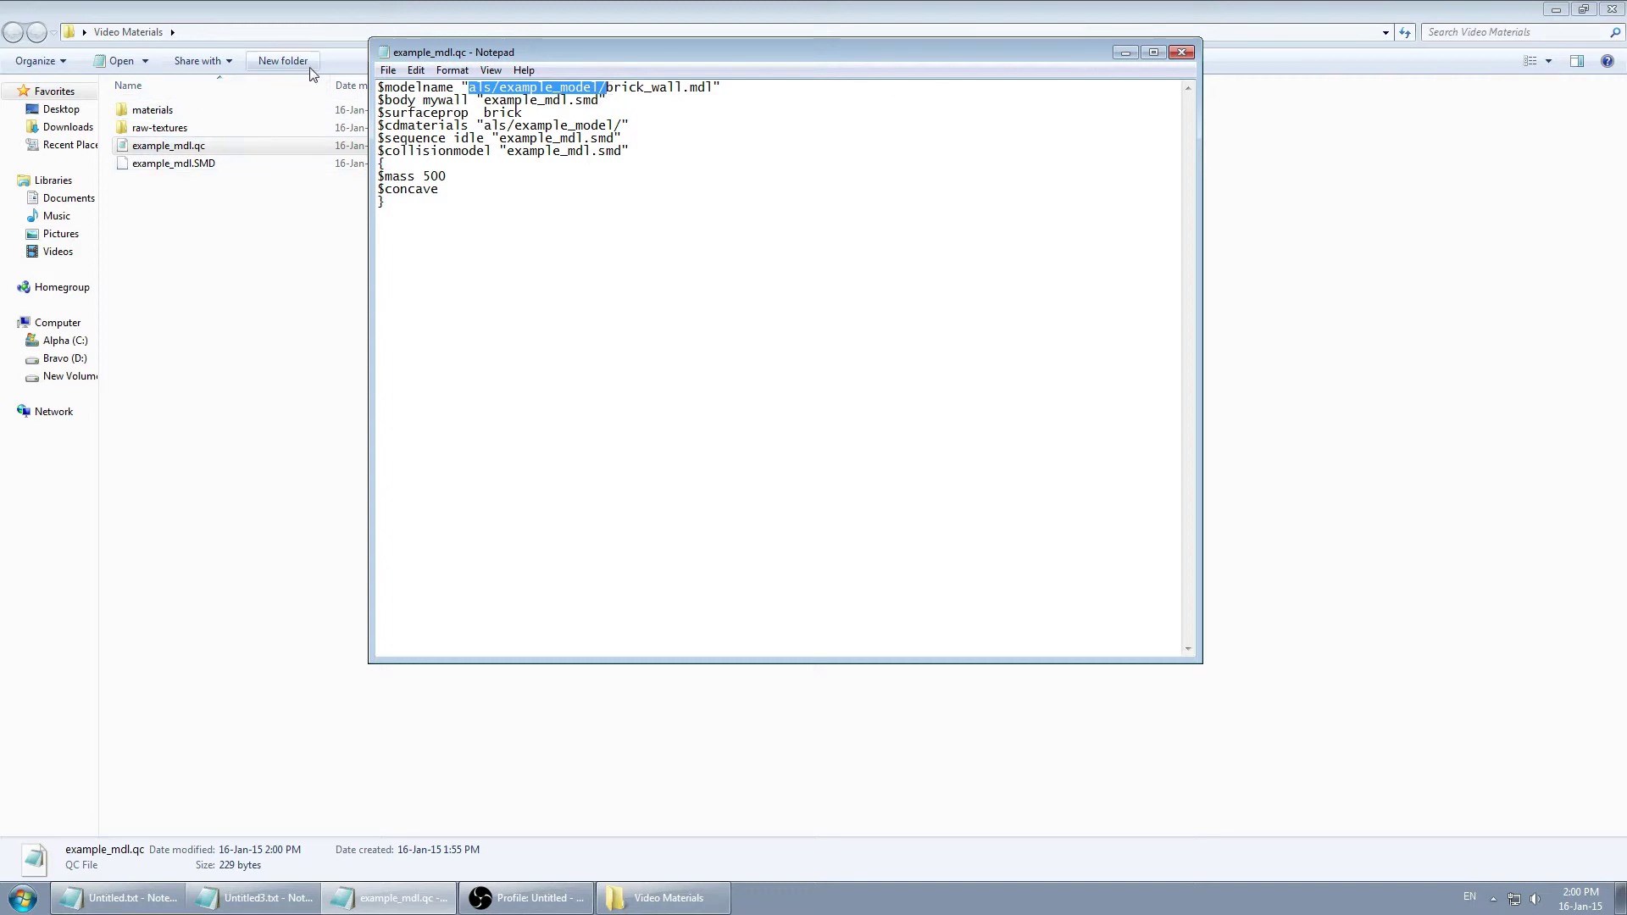
pyautogui.click(283, 60)
pyautogui.write('models')
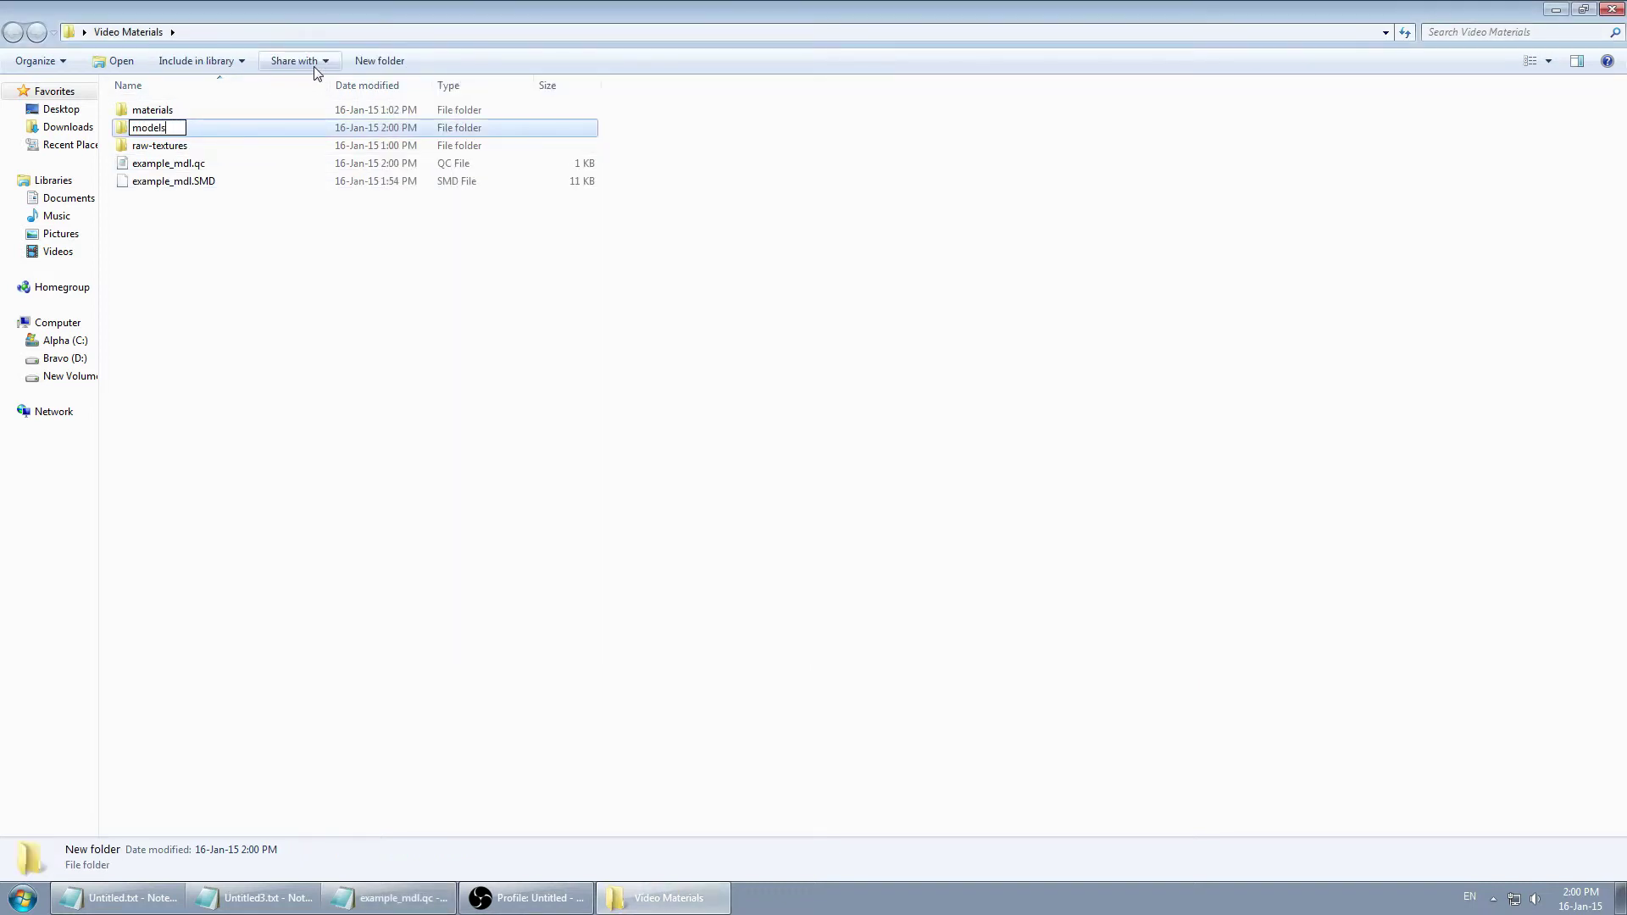
pyautogui.press('Return')
# Create a folder named als inside the models folder and open it.
pyautogui.doubleClick(169, 127)
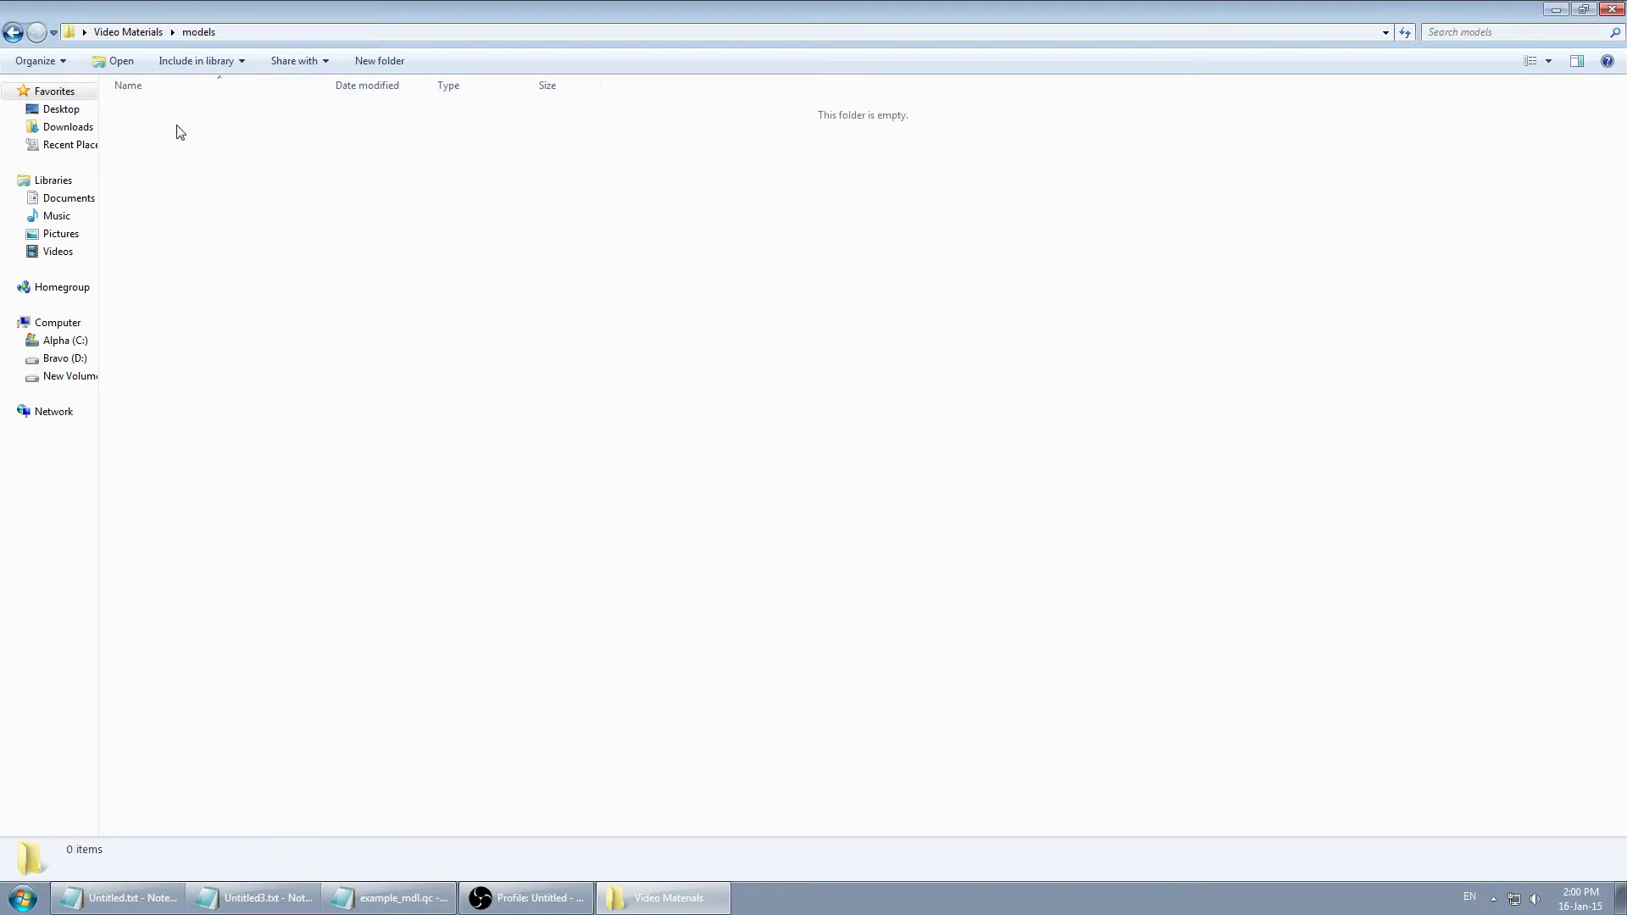
pyautogui.hotkey('ctrl', 'shift', 'n')
pyautogui.write('als')
pyautogui.press('Return')
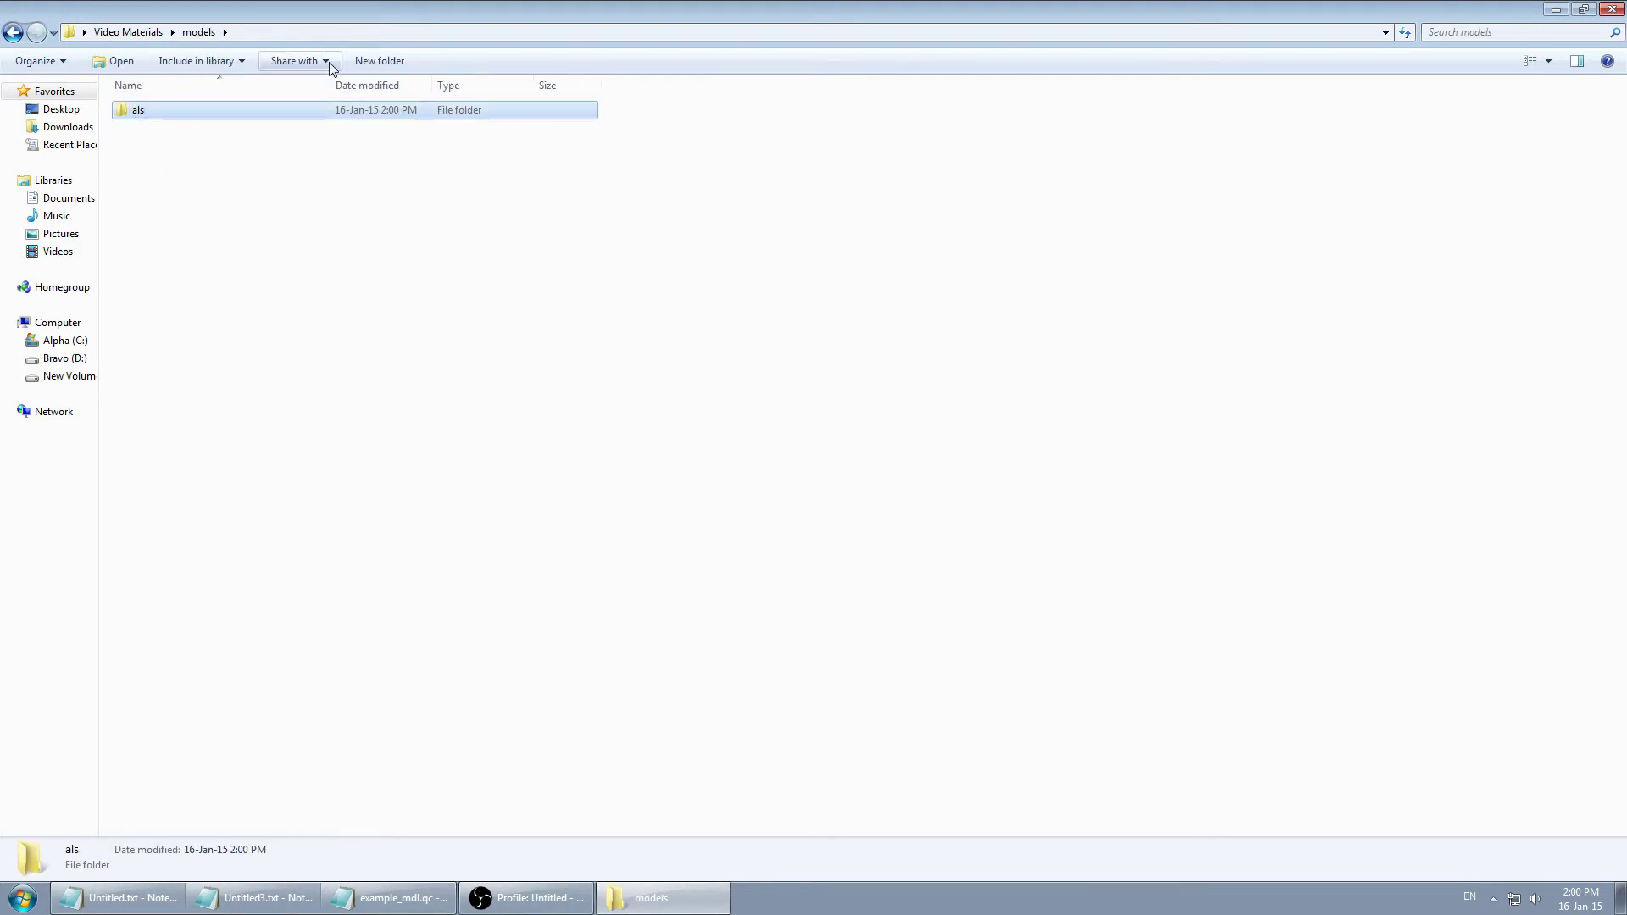
pyautogui.doubleClick(216, 107)
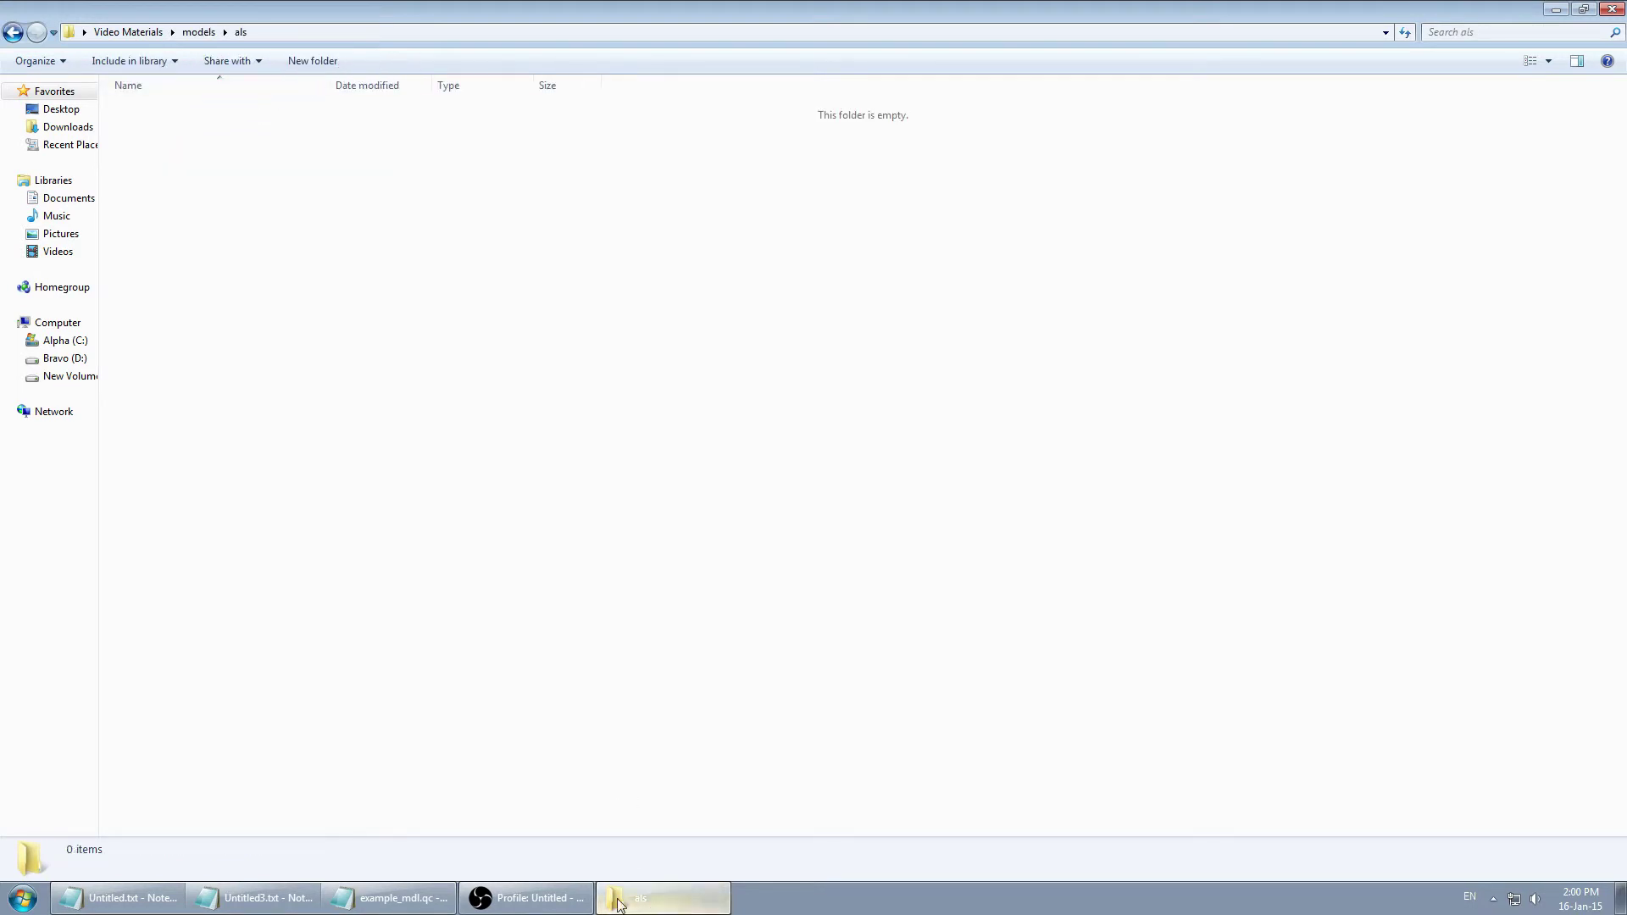
# Consult the model path in example_mdl.qc and create an example_model folder inside als.
pyautogui.click(407, 897)
pyautogui.click(541, 108)
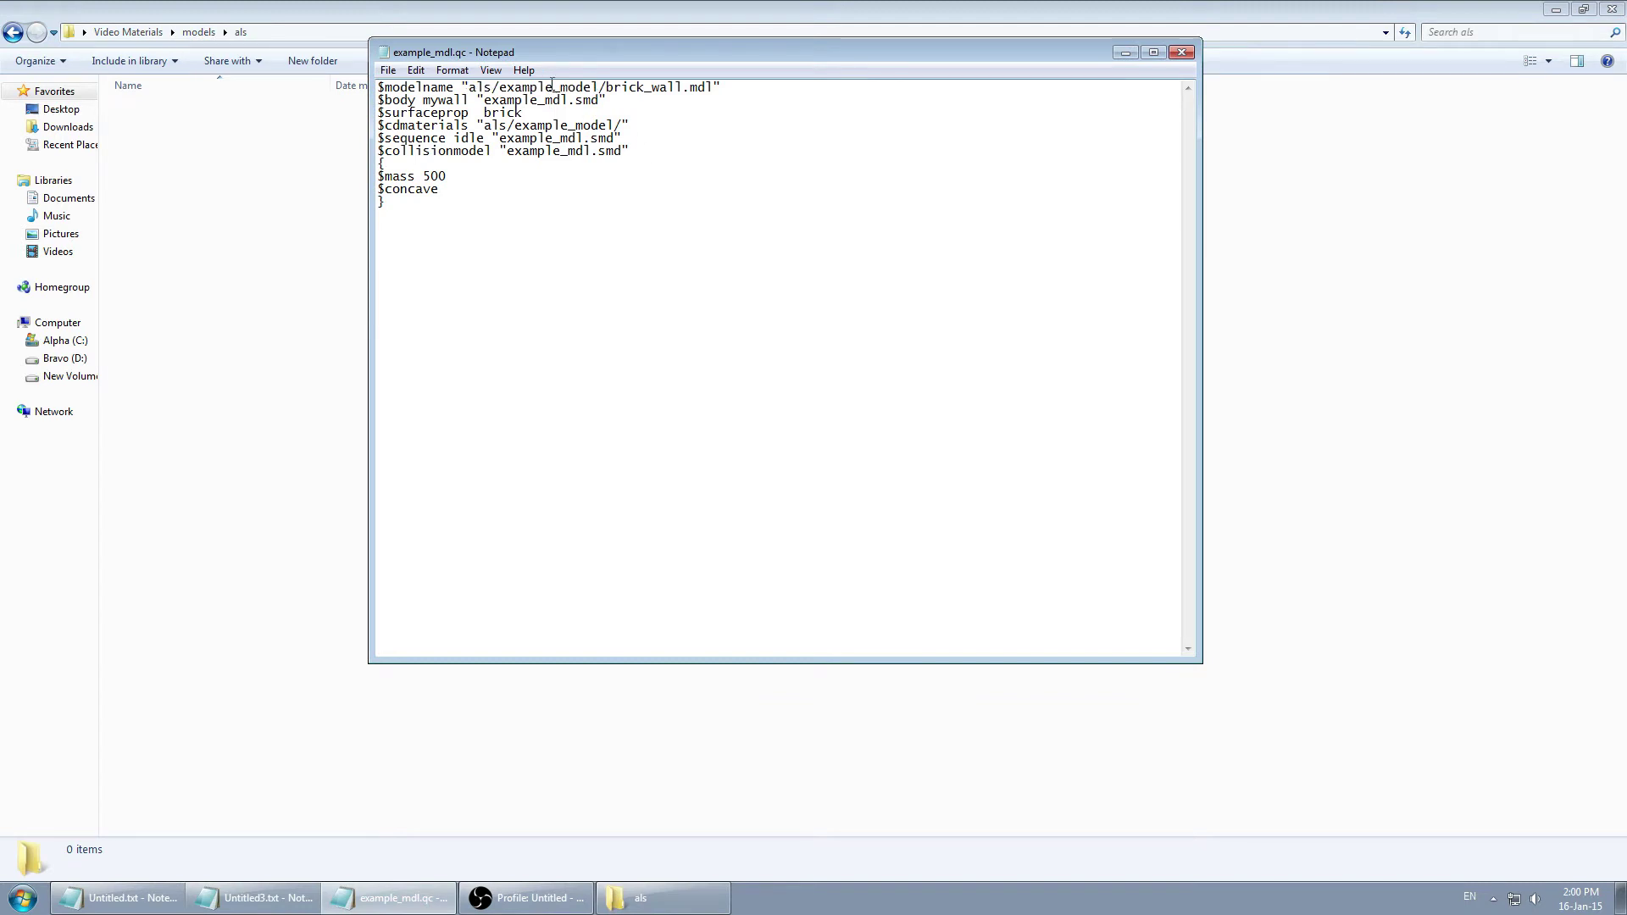
pyautogui.click(210, 137)
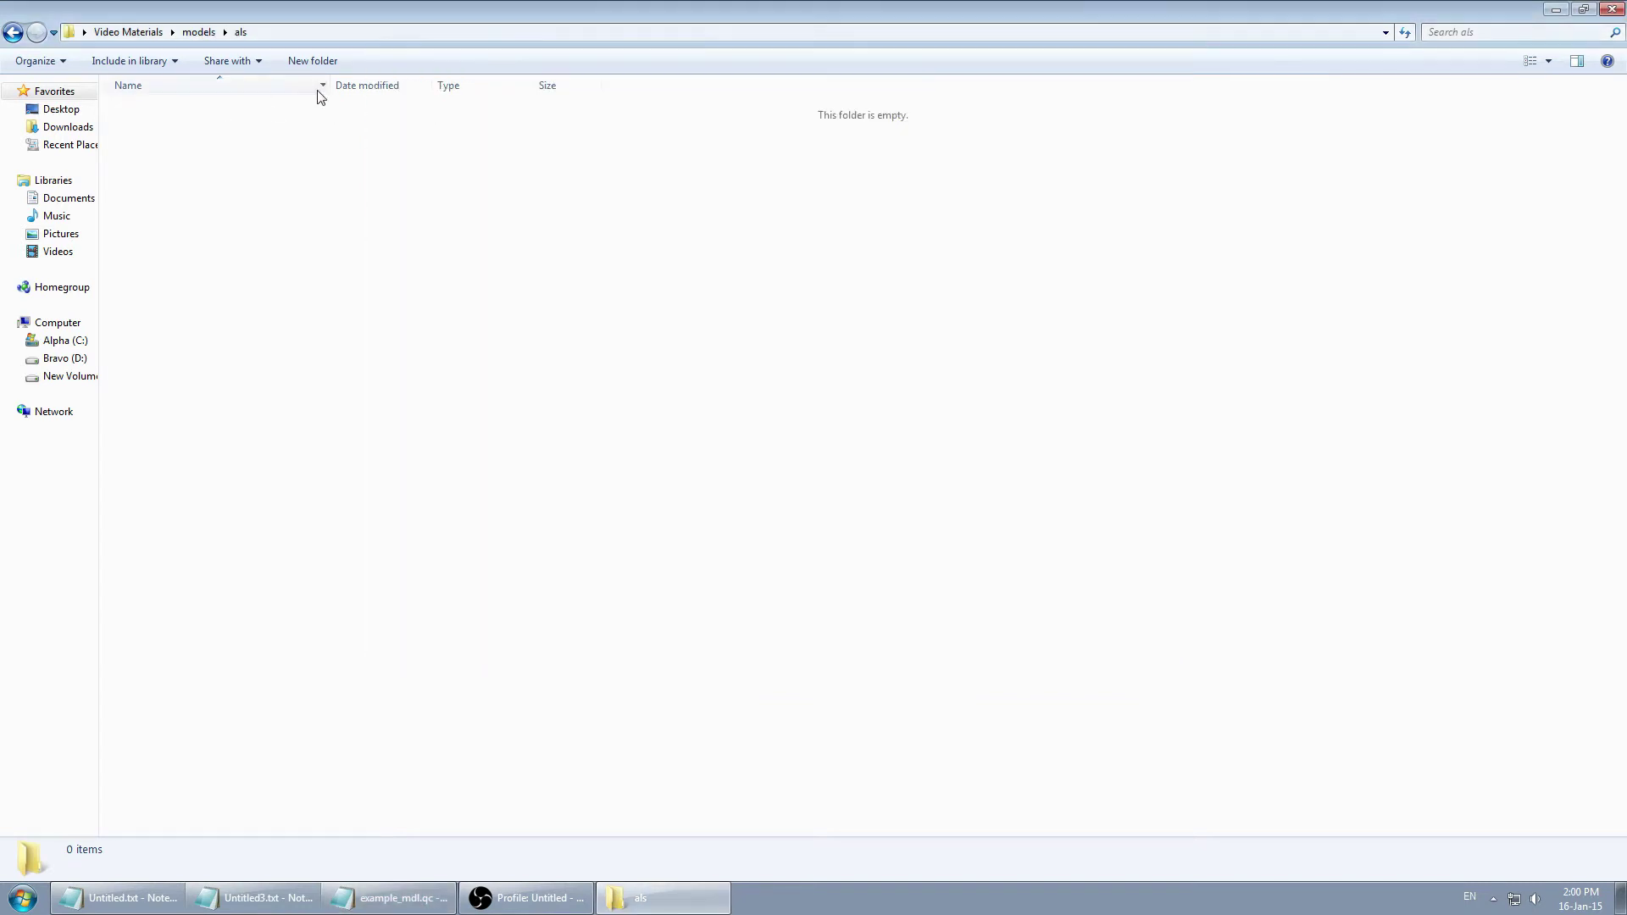
pyautogui.click(312, 60)
pyautogui.write('example_model')
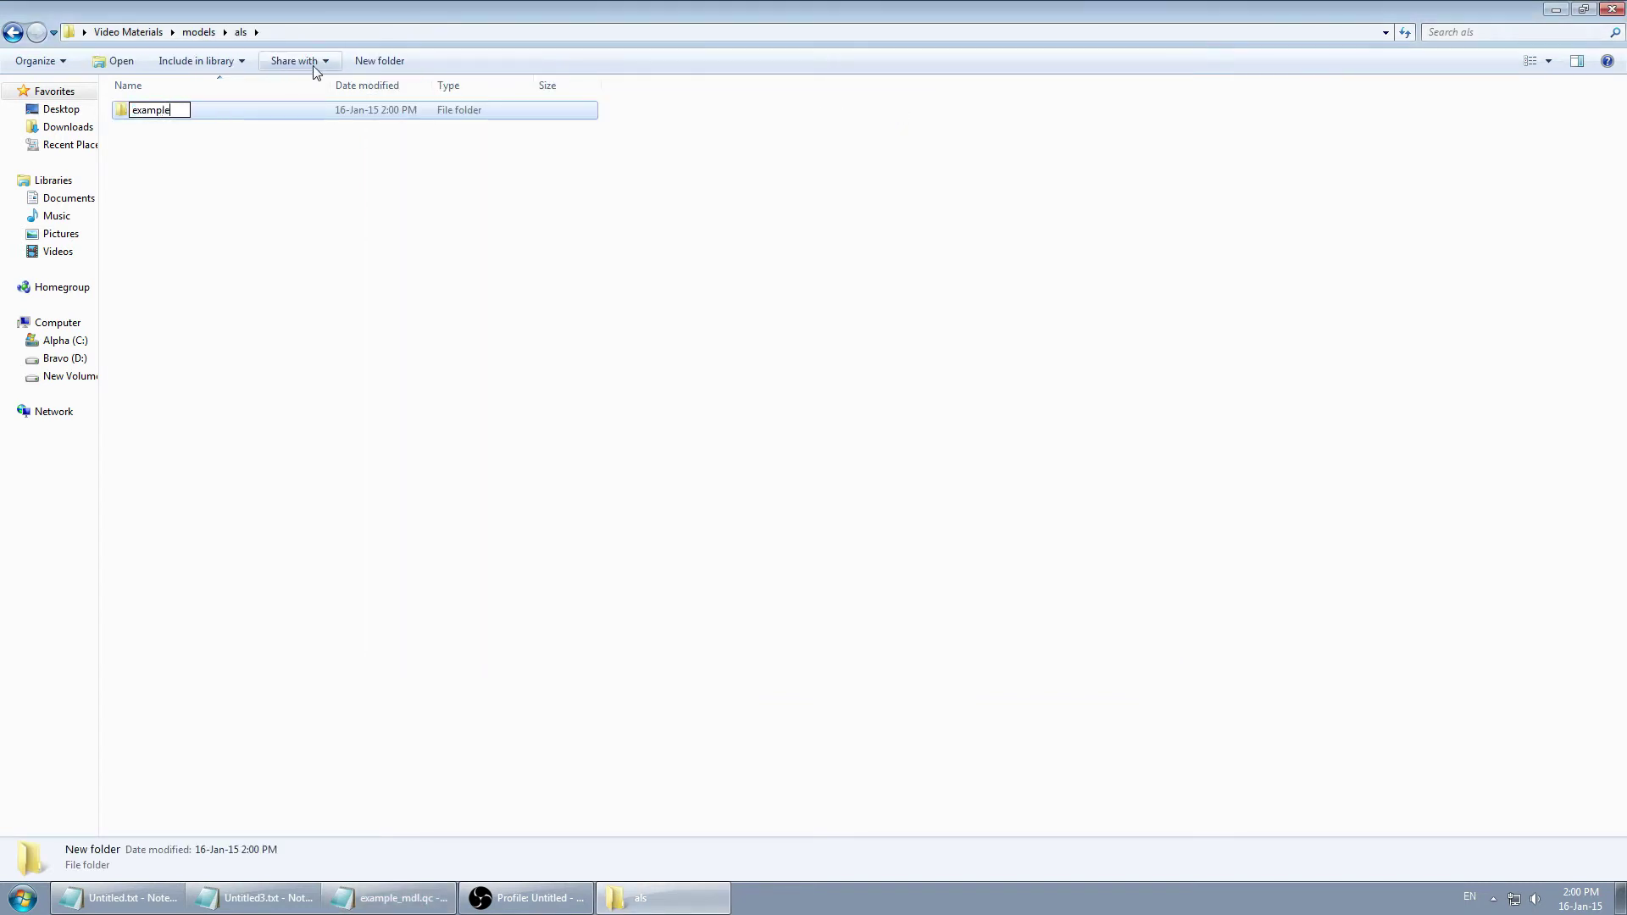
pyautogui.press('Return')
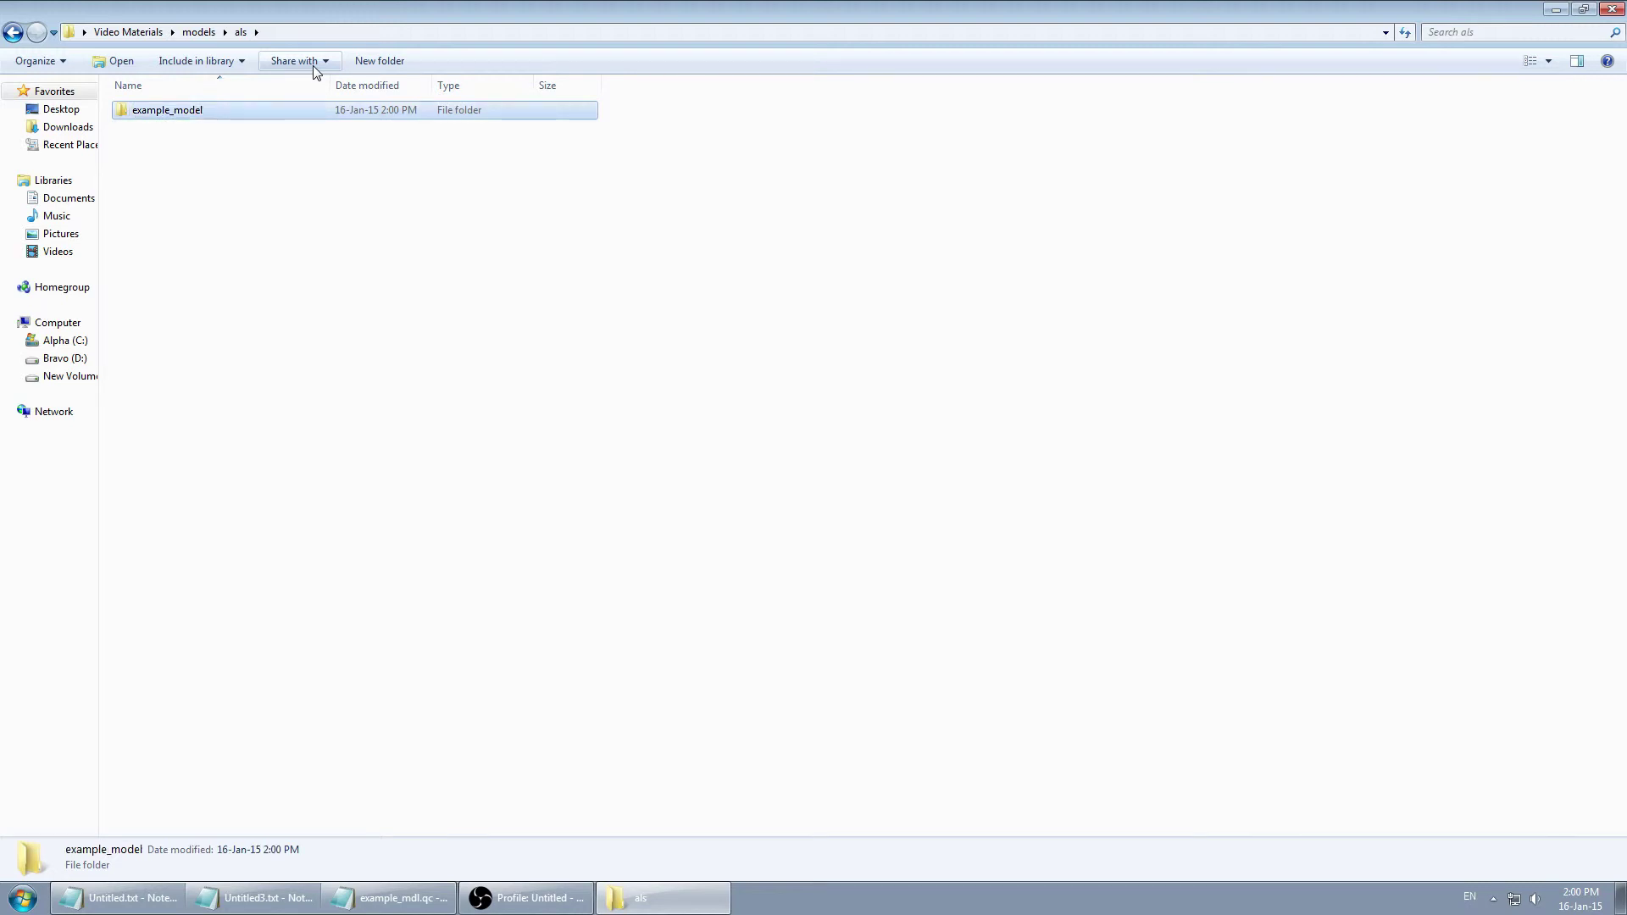
# Return to Video Materials and inspect the materials folder's structure alongside the models folder.
pyautogui.click(128, 31)
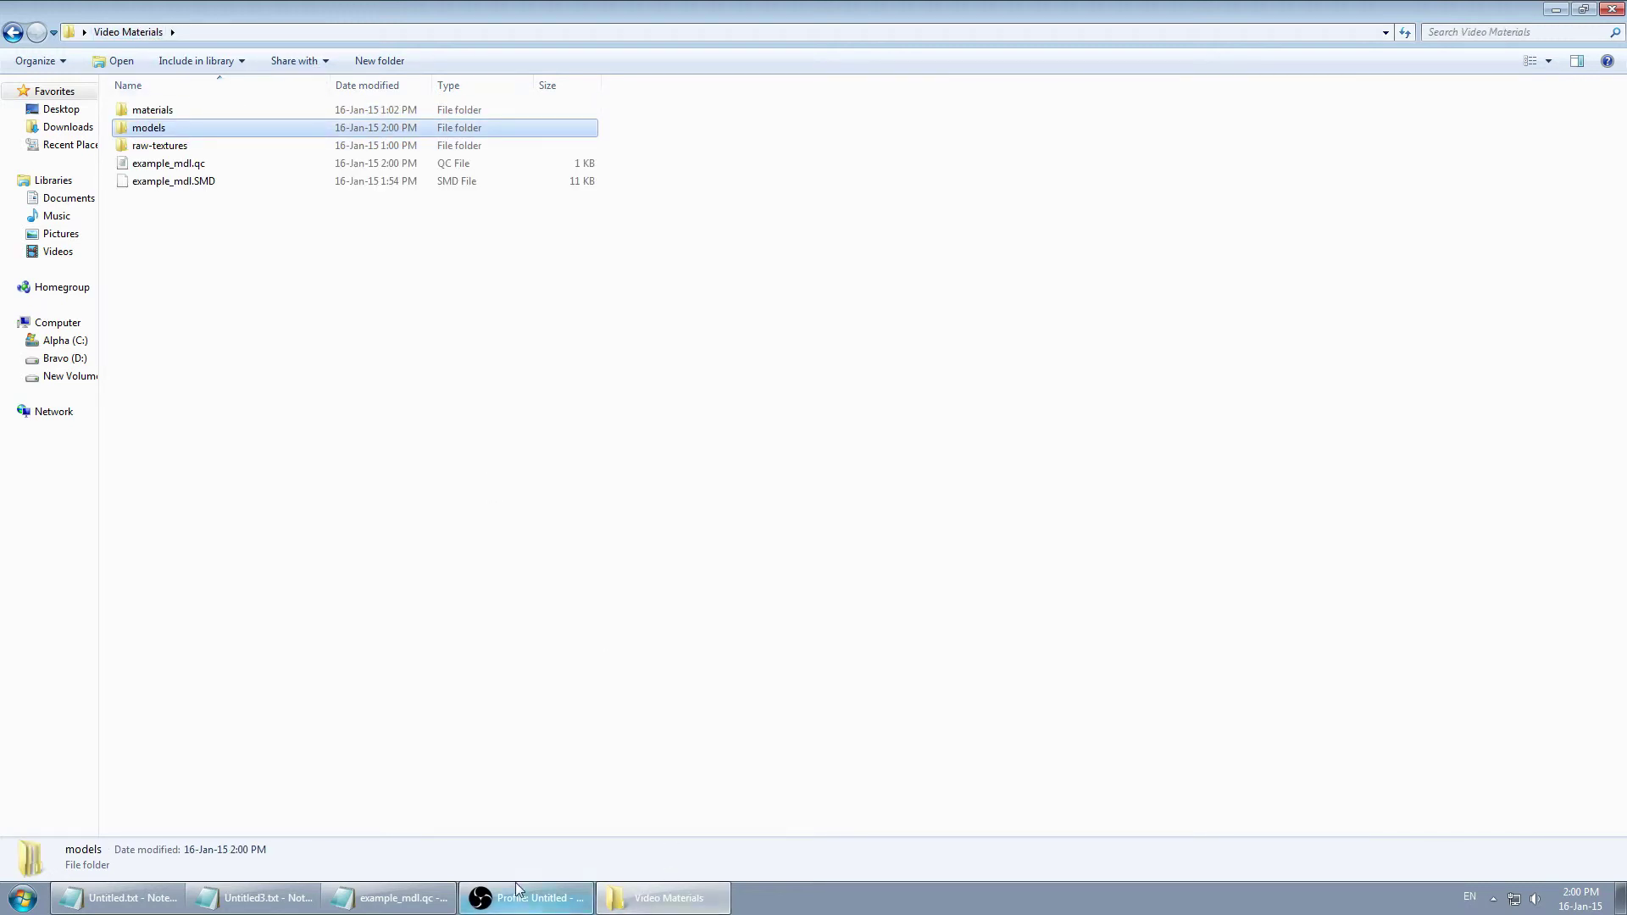
pyautogui.keyDown('ctrl'); pyautogui.click(177, 110); pyautogui.keyUp('ctrl')
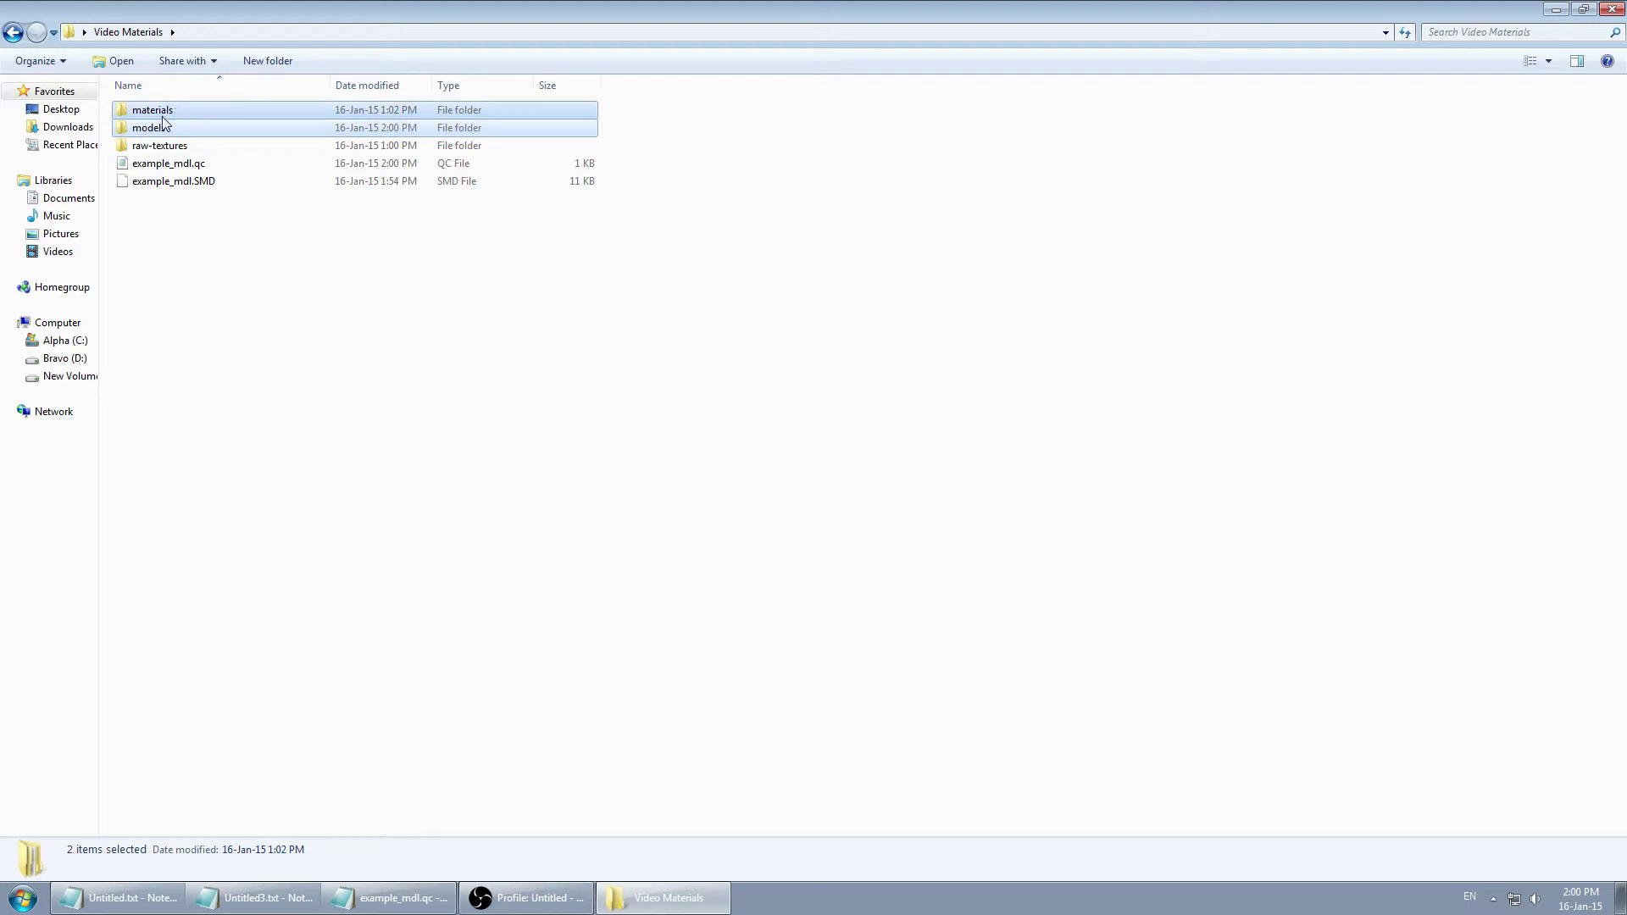
pyautogui.click(168, 126)
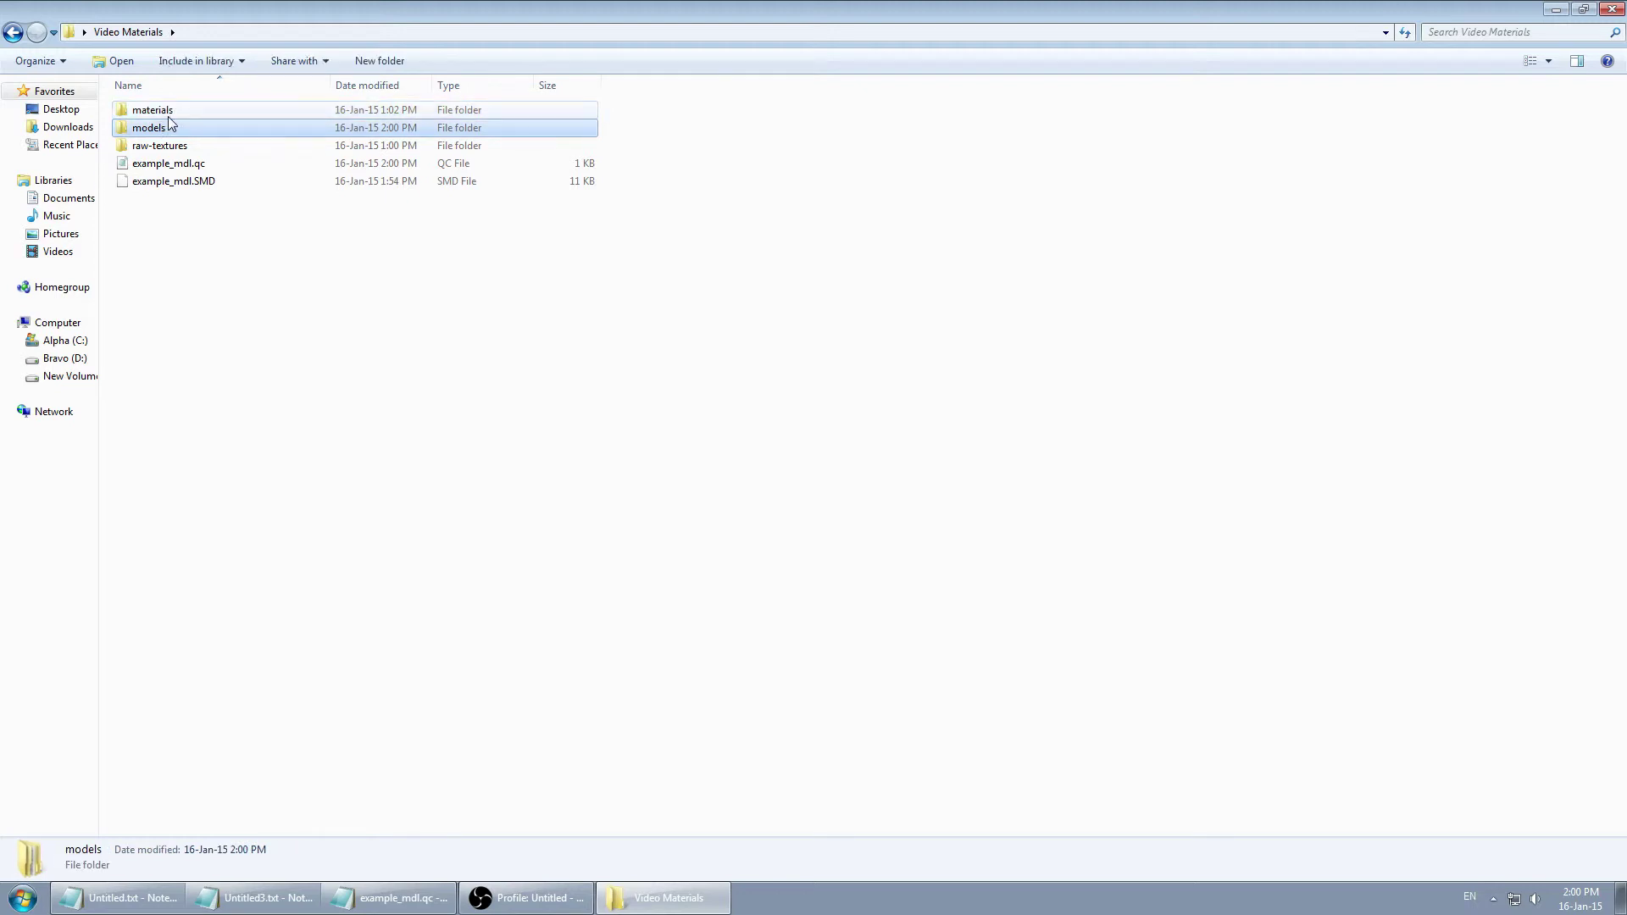
pyautogui.click(161, 116)
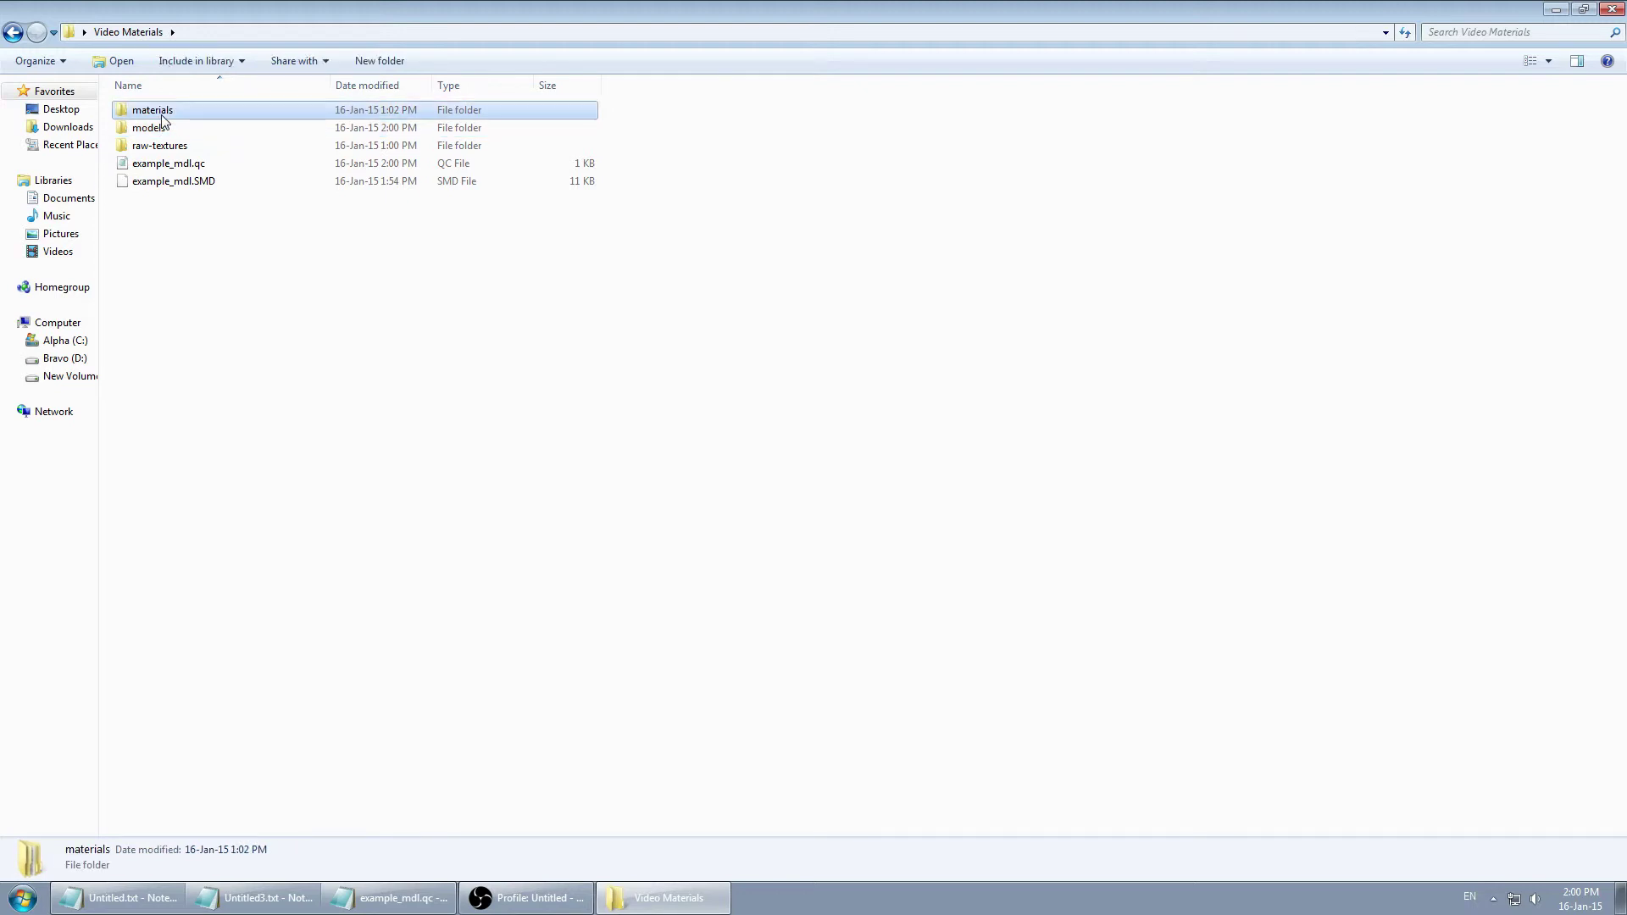
pyautogui.click(163, 127)
pyautogui.doubleClick(163, 112)
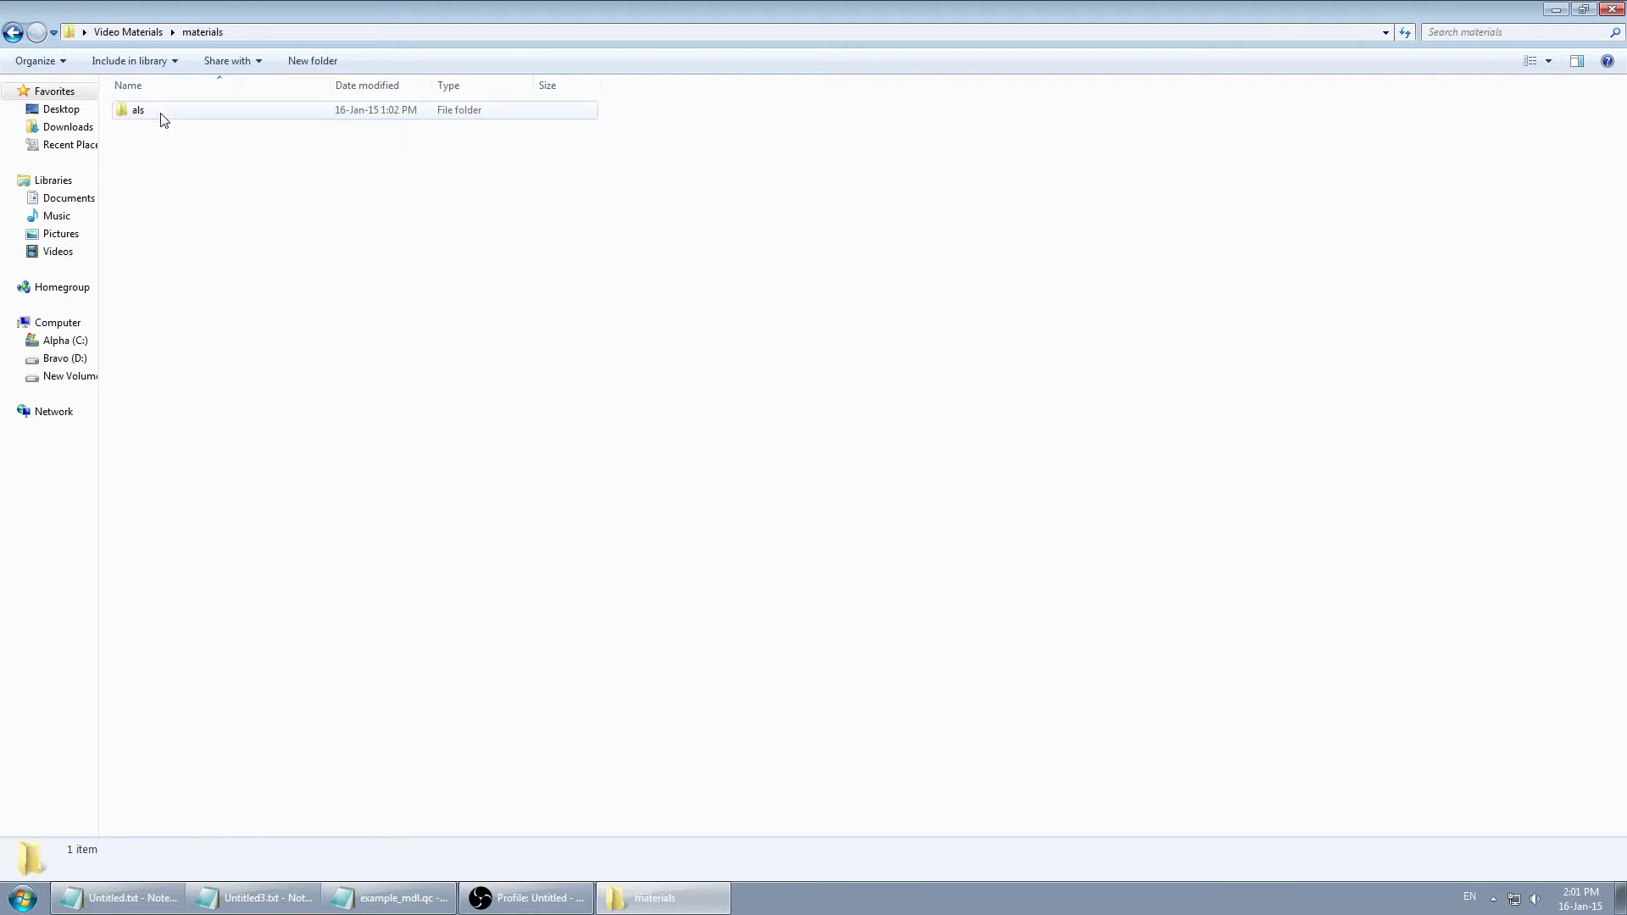
pyautogui.doubleClick(167, 112)
pyautogui.click(12, 33)
pyautogui.click(12, 32)
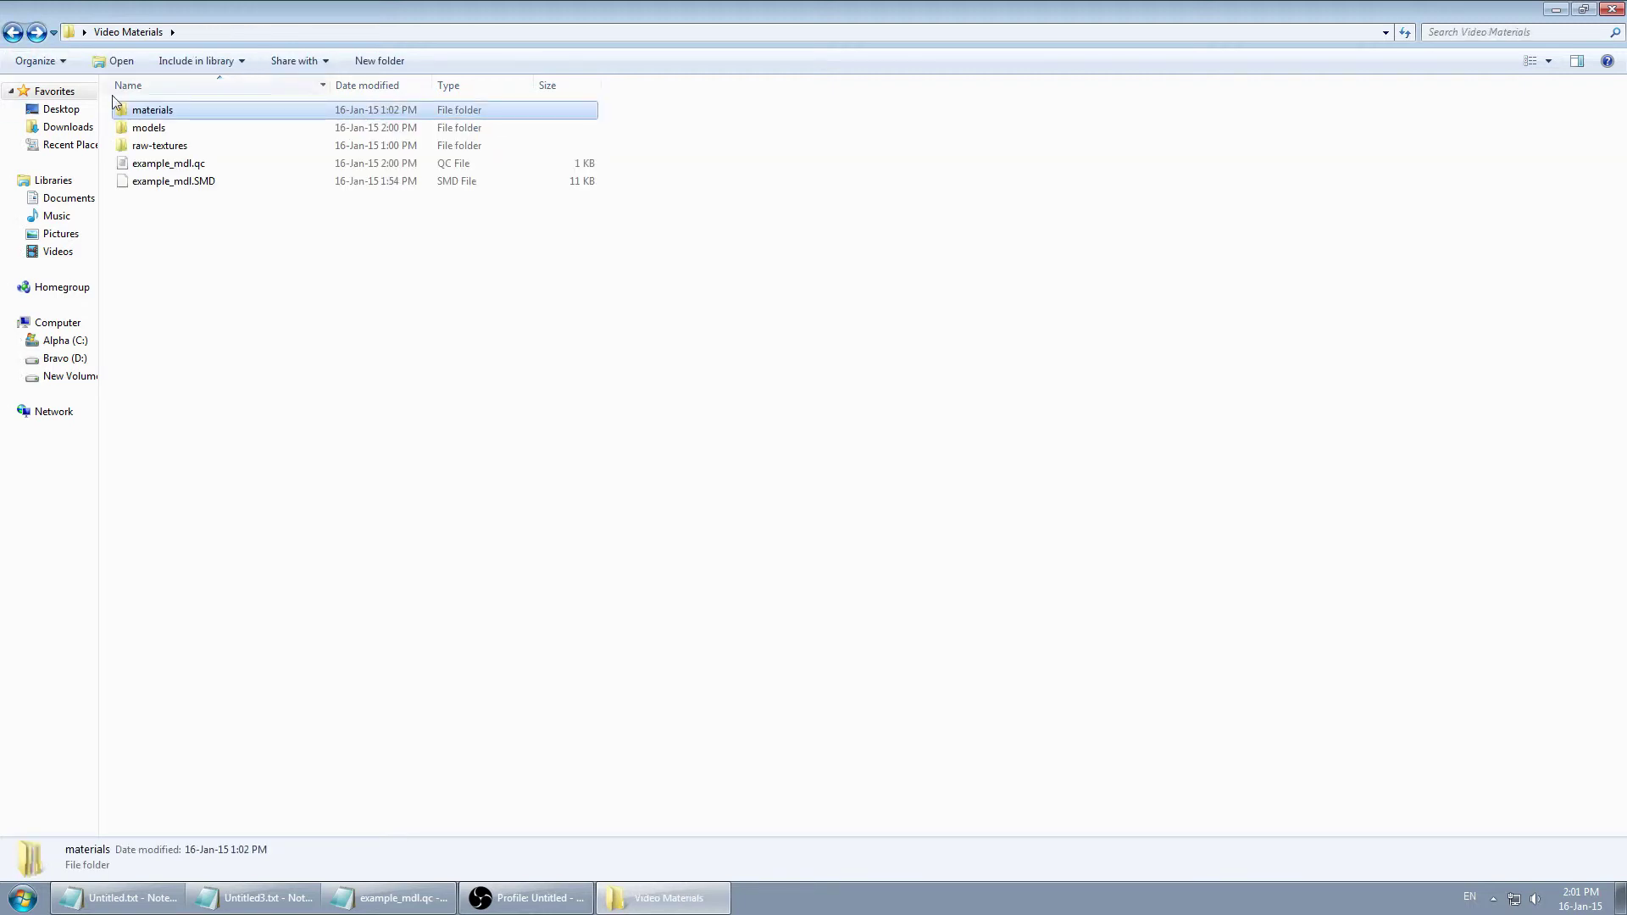
# Copy the materials and models folders from Video Materials into the garrysmod folder, merging them with the existing folders, and close both folder windows.
pyautogui.click(260, 320)
pyautogui.click(162, 127)
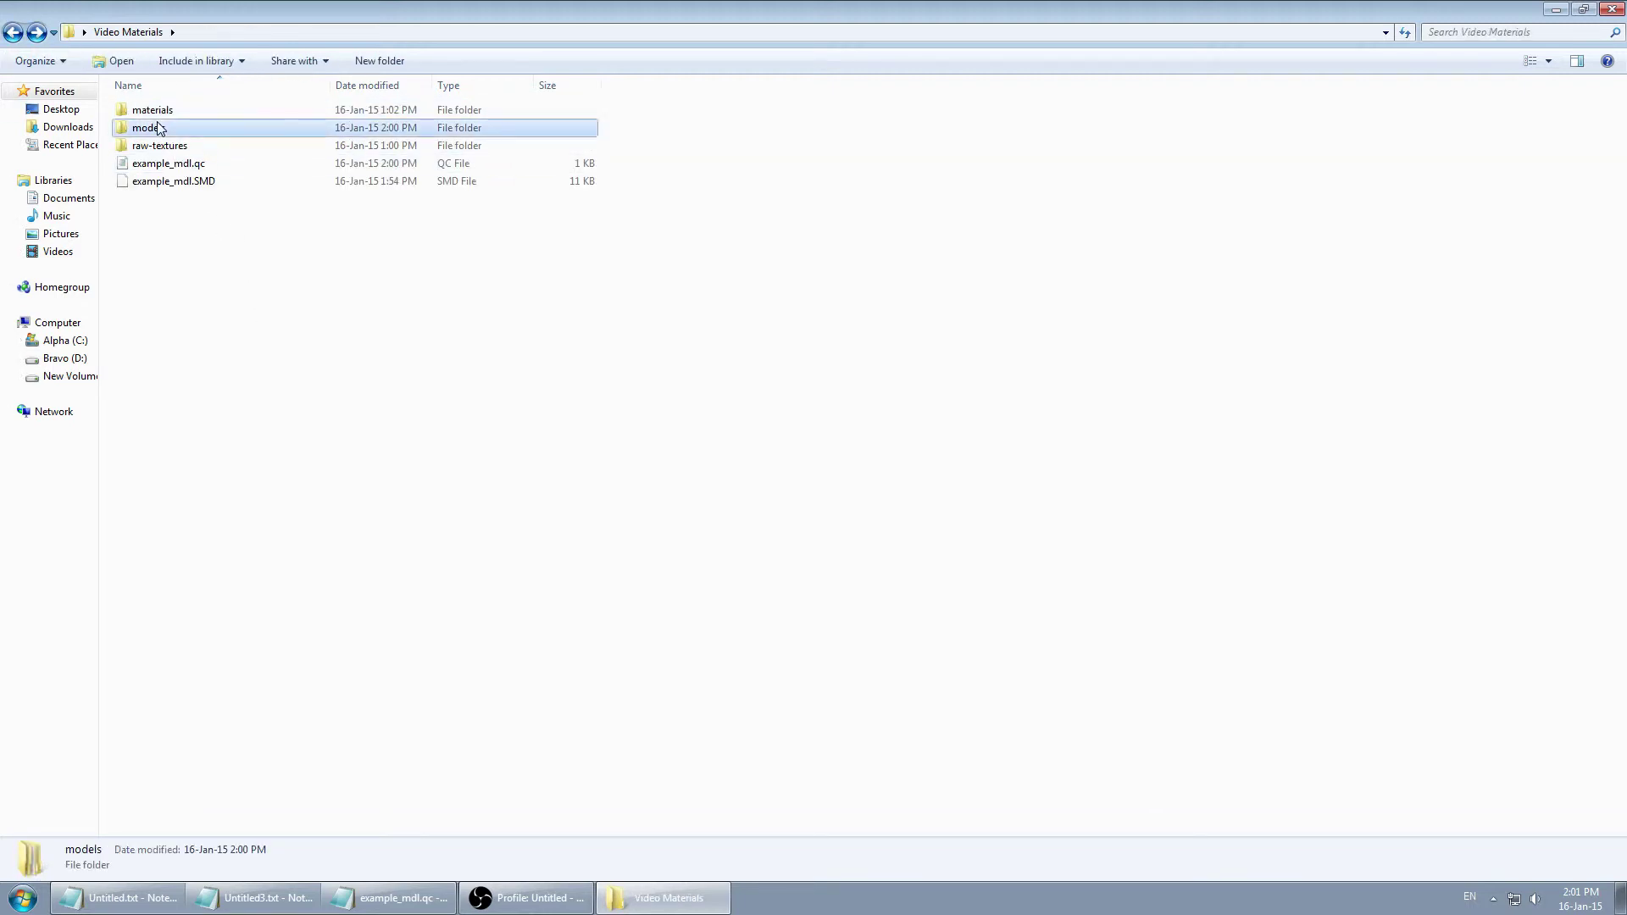
pyautogui.keyDown('ctrl'); pyautogui.click(173, 112); pyautogui.keyUp('ctrl')
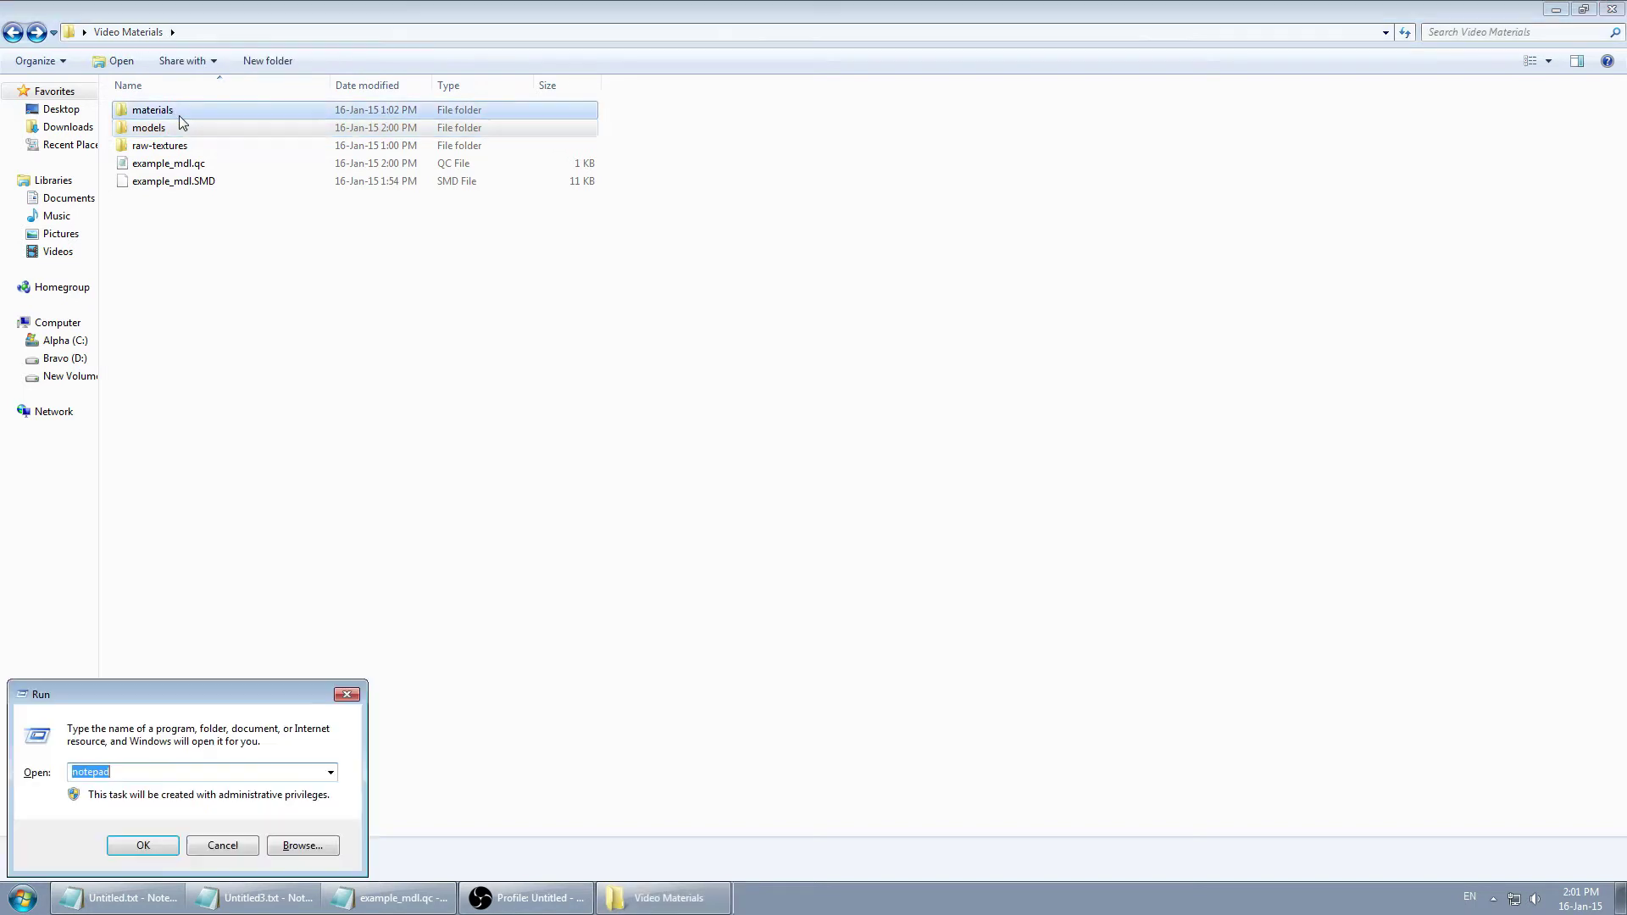
pyautogui.press('super+r')
pyautogui.press('Down')
pyautogui.press('Return')
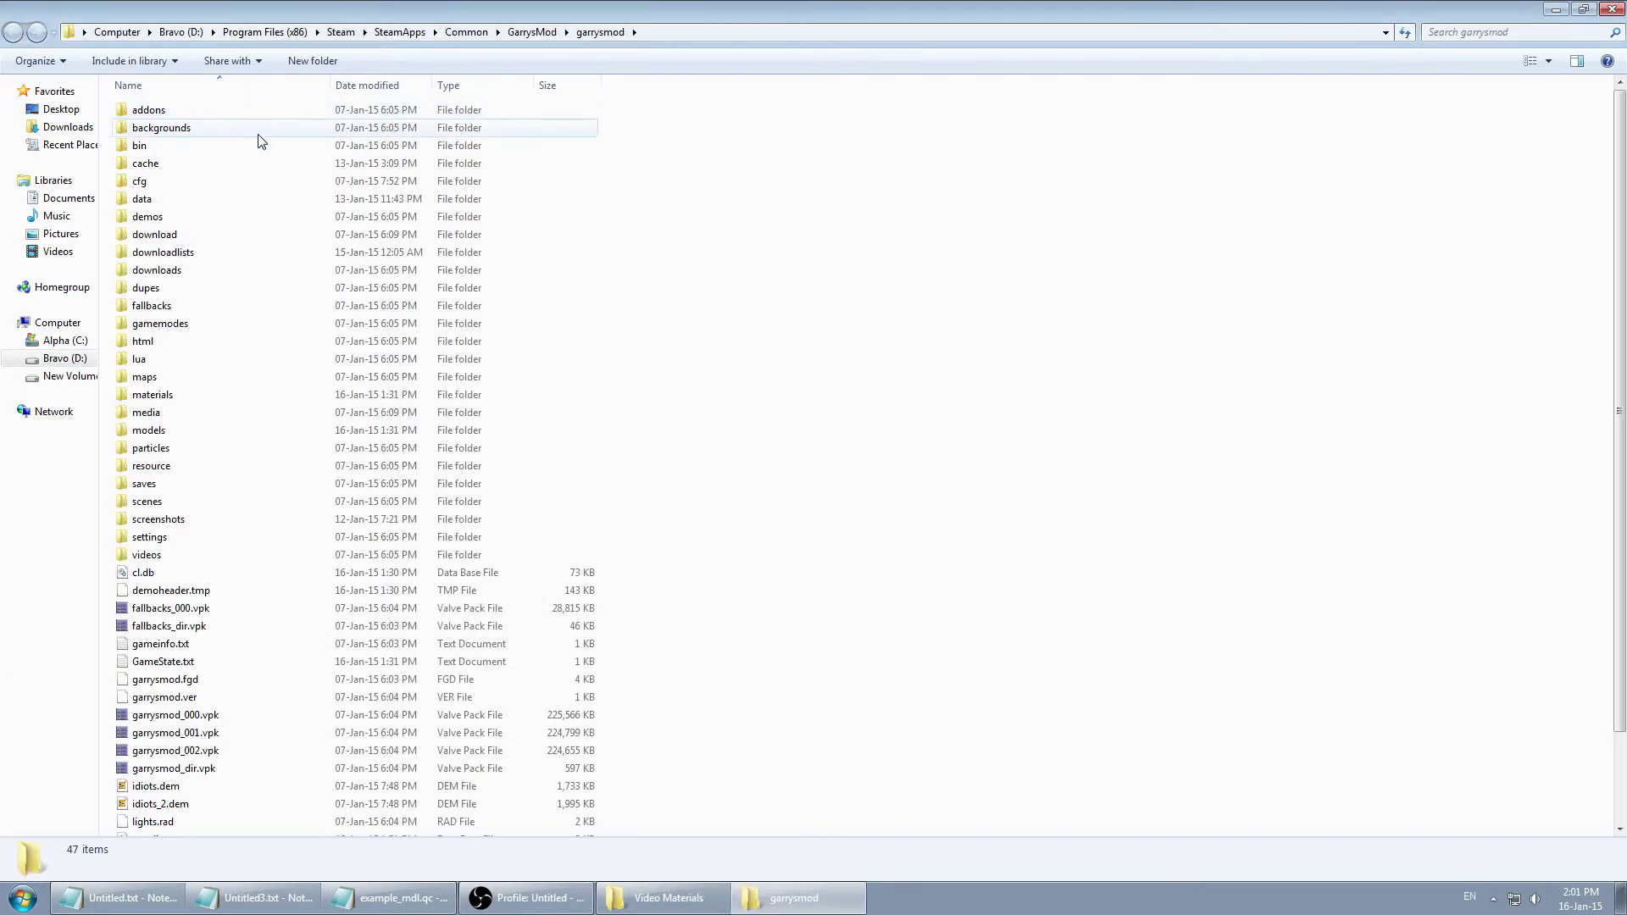
pyautogui.hotkey('ctrl', 'v')
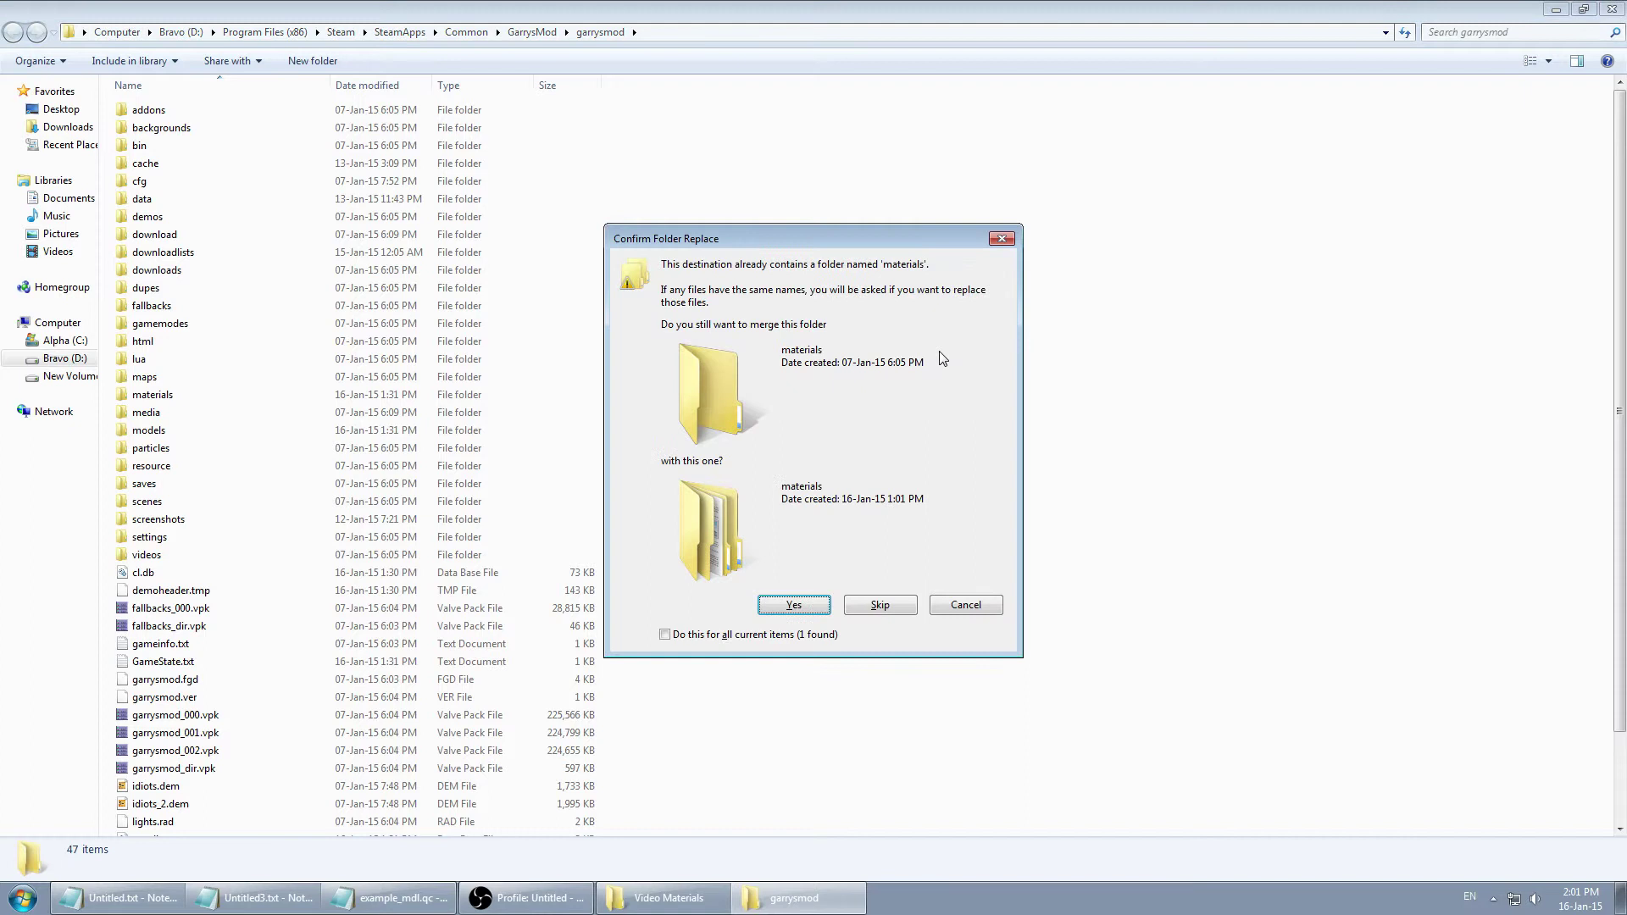
pyautogui.click(780, 635)
pyautogui.click(792, 605)
pyautogui.click(876, 421)
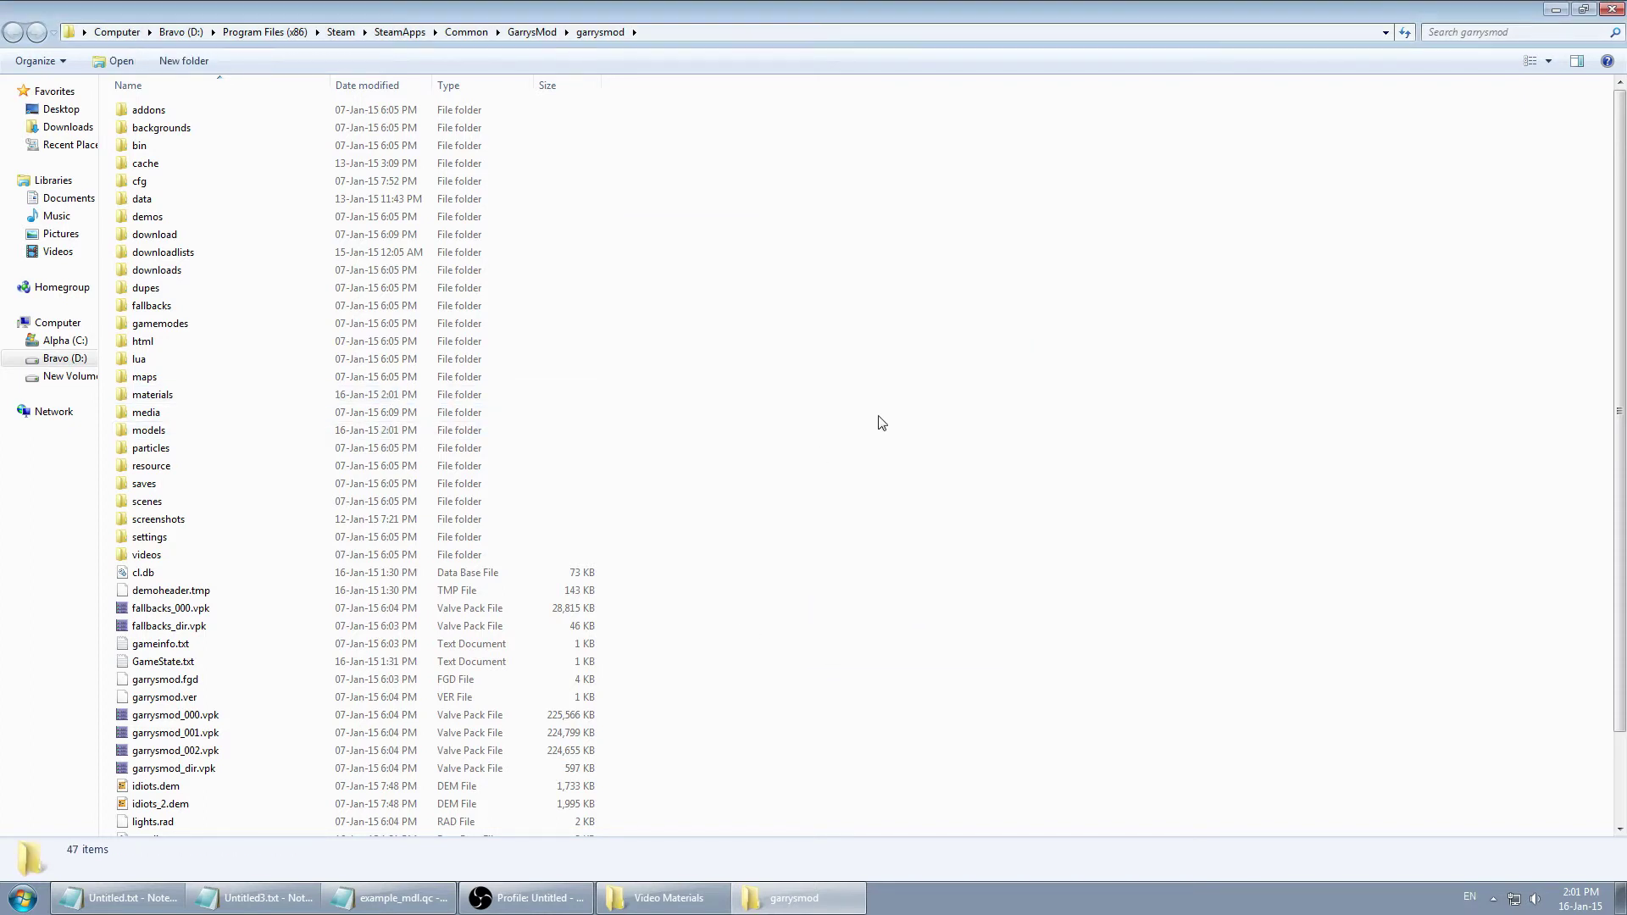
pyautogui.click(1610, 10)
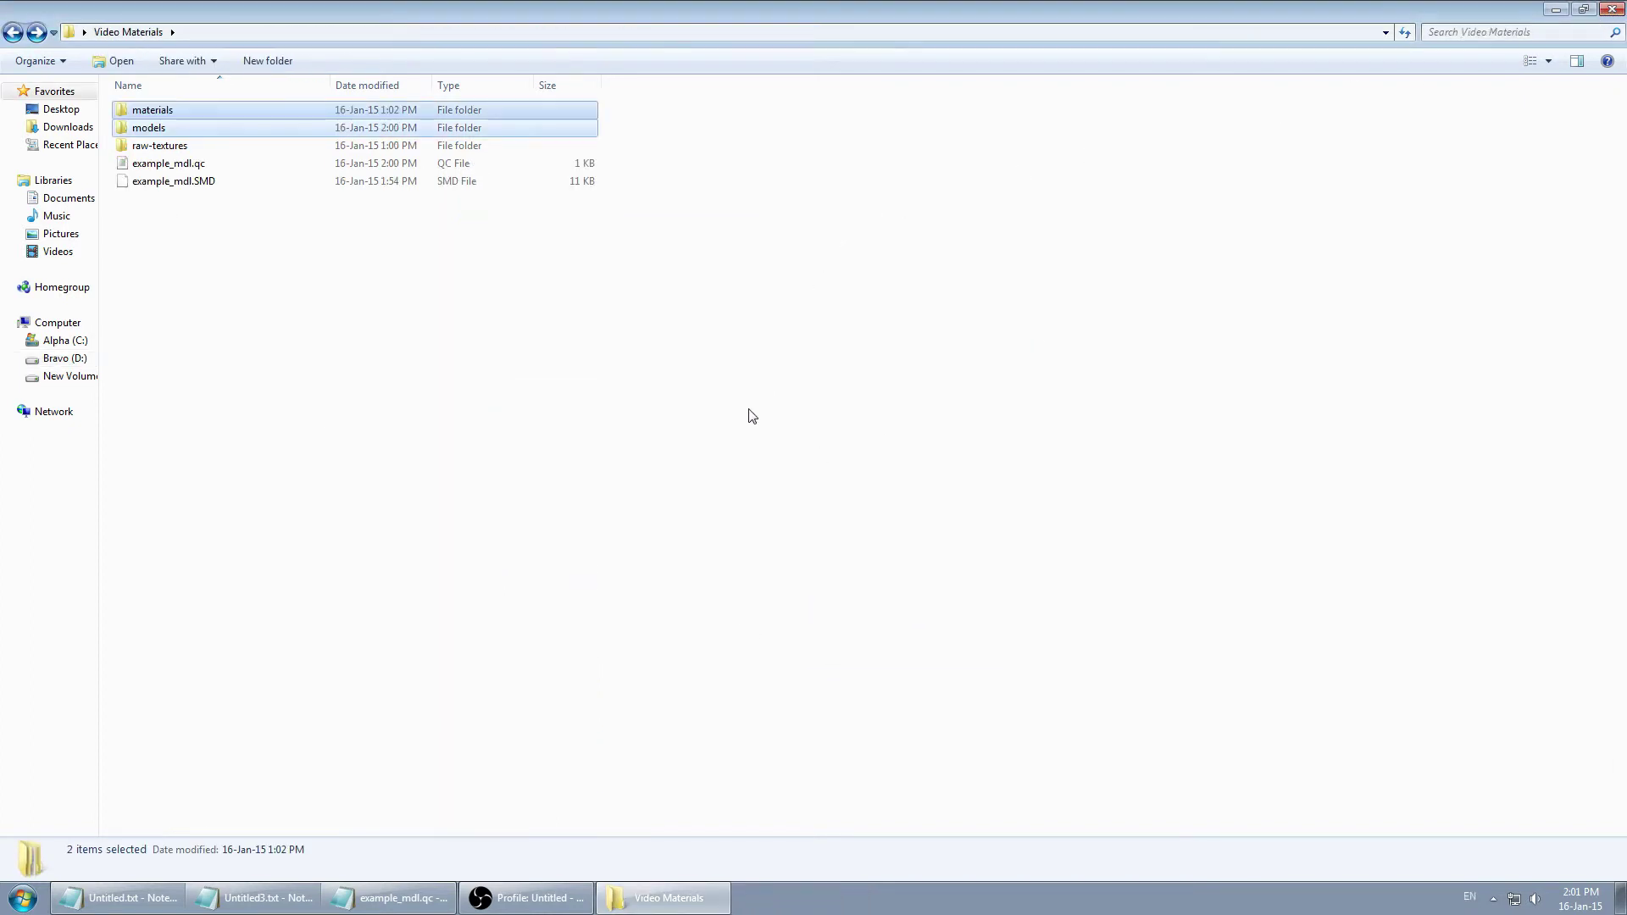
pyautogui.click(352, 294)
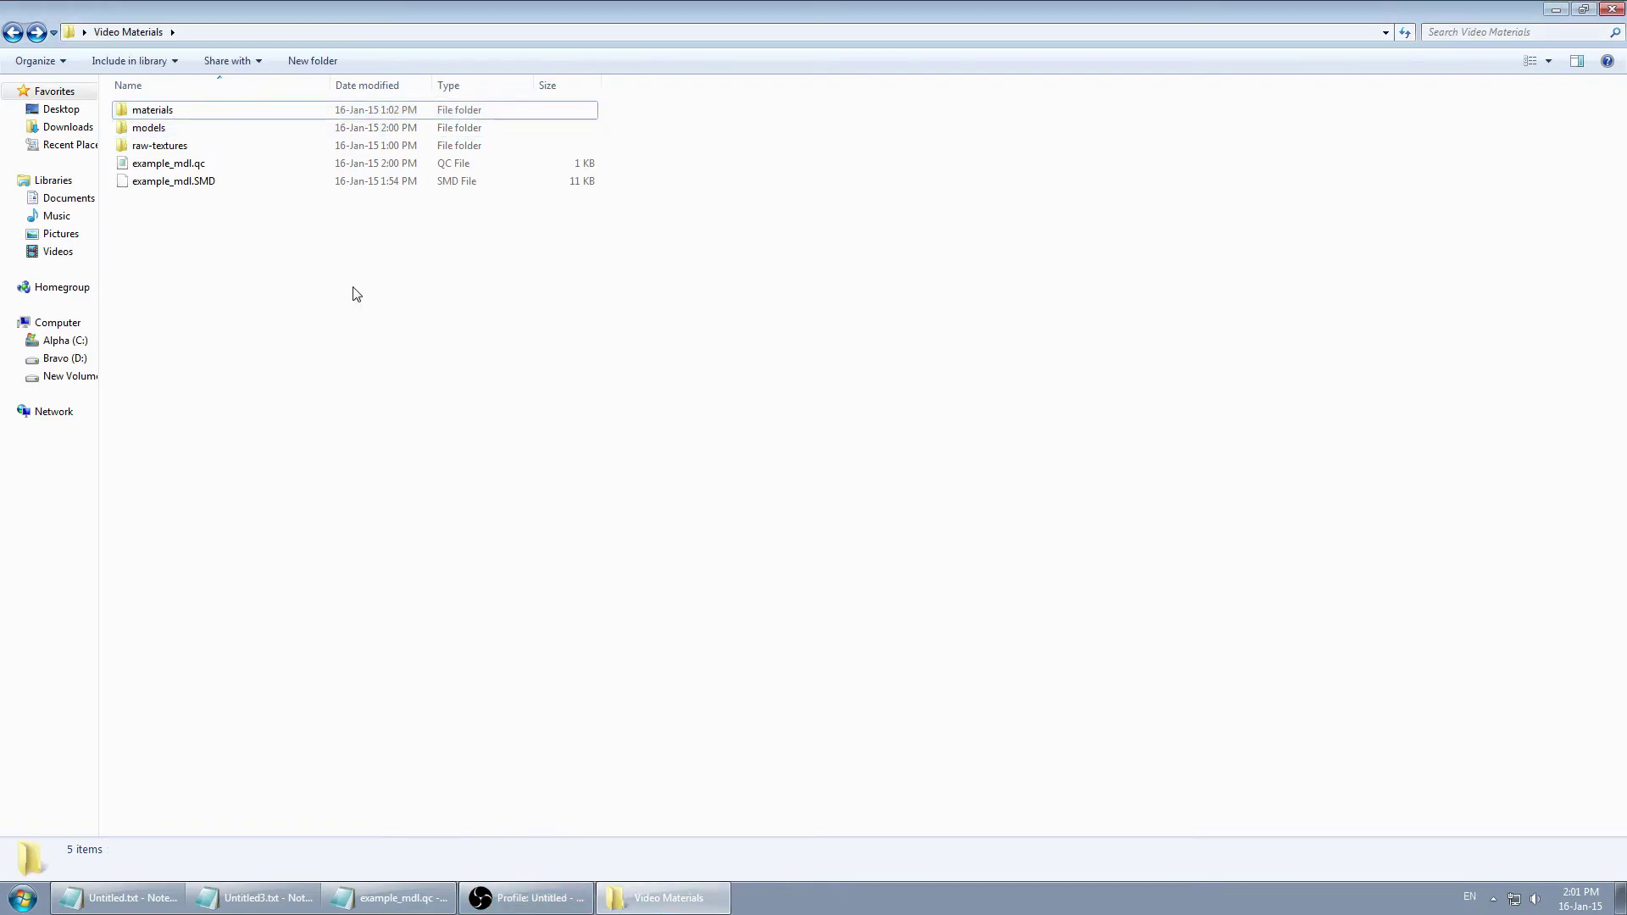
pyautogui.click(1610, 10)
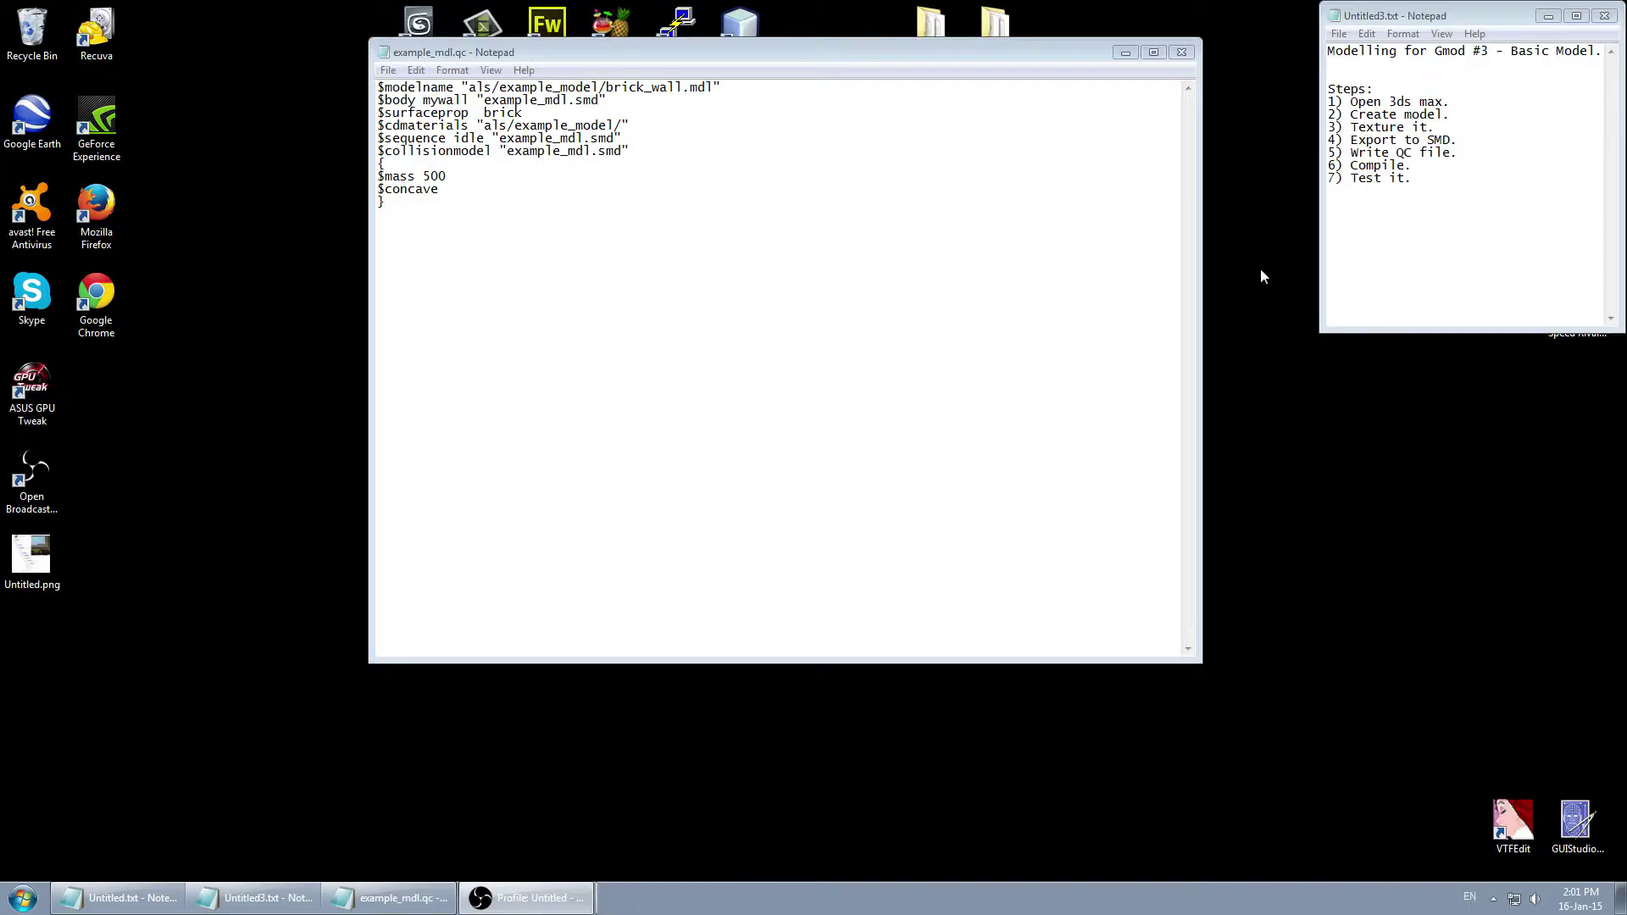
# Launch GUIStudioMDL, dismissing the SDK tools path warning, and set the target mod to Garry's Mod.
pyautogui.click(1574, 816)
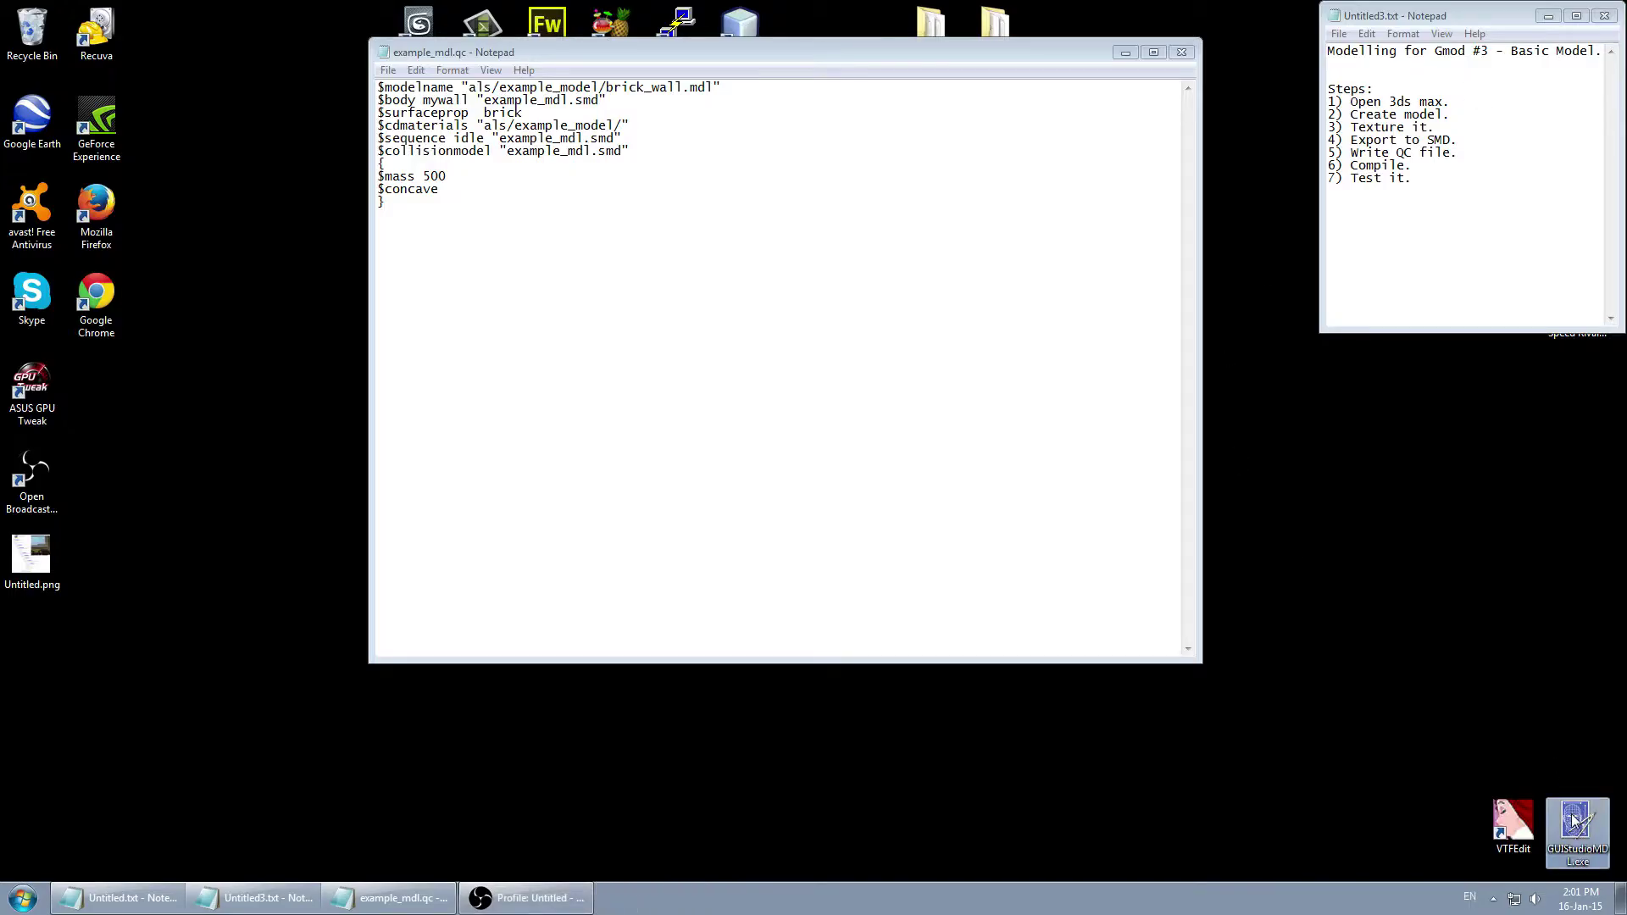
pyautogui.doubleClick(1573, 819)
pyautogui.click(868, 459)
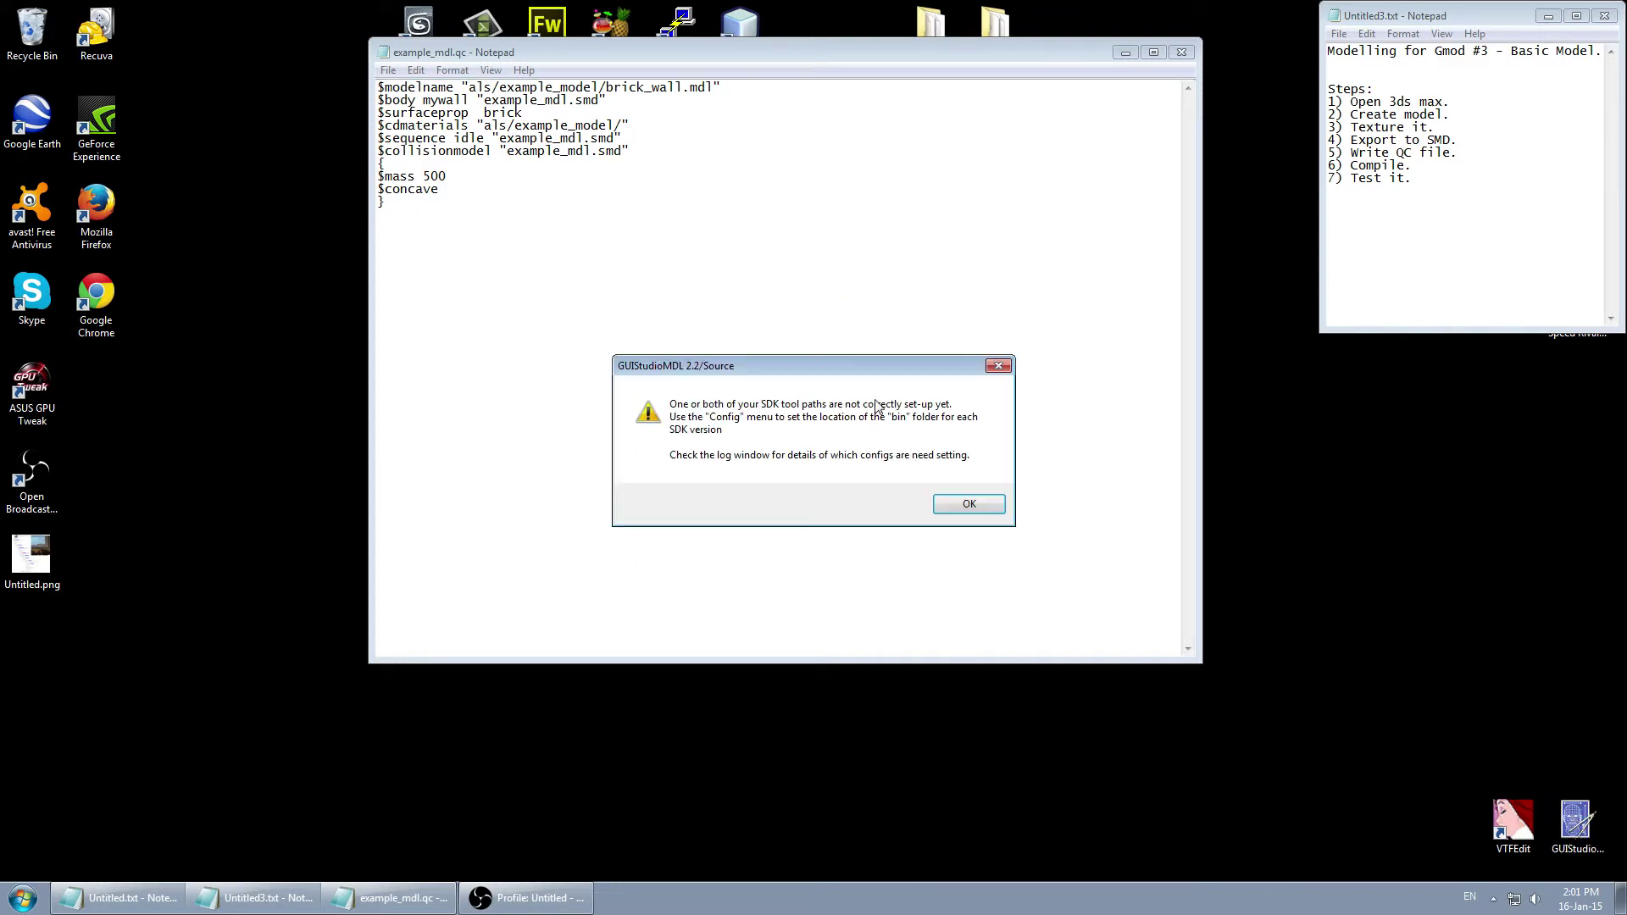
pyautogui.click(967, 504)
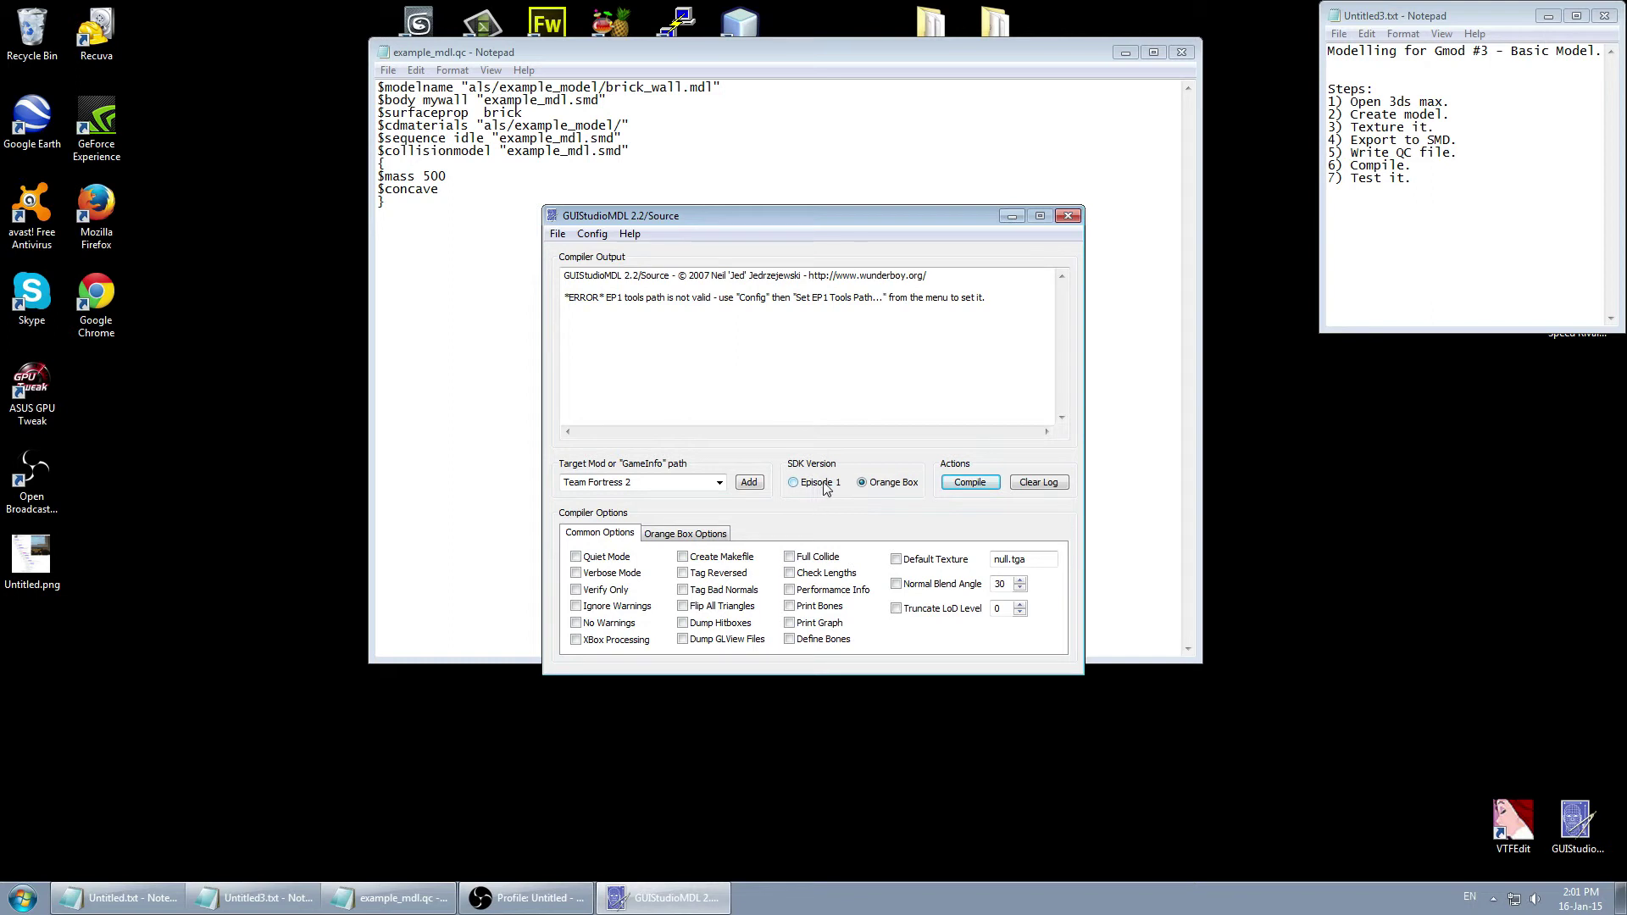
pyautogui.click(718, 482)
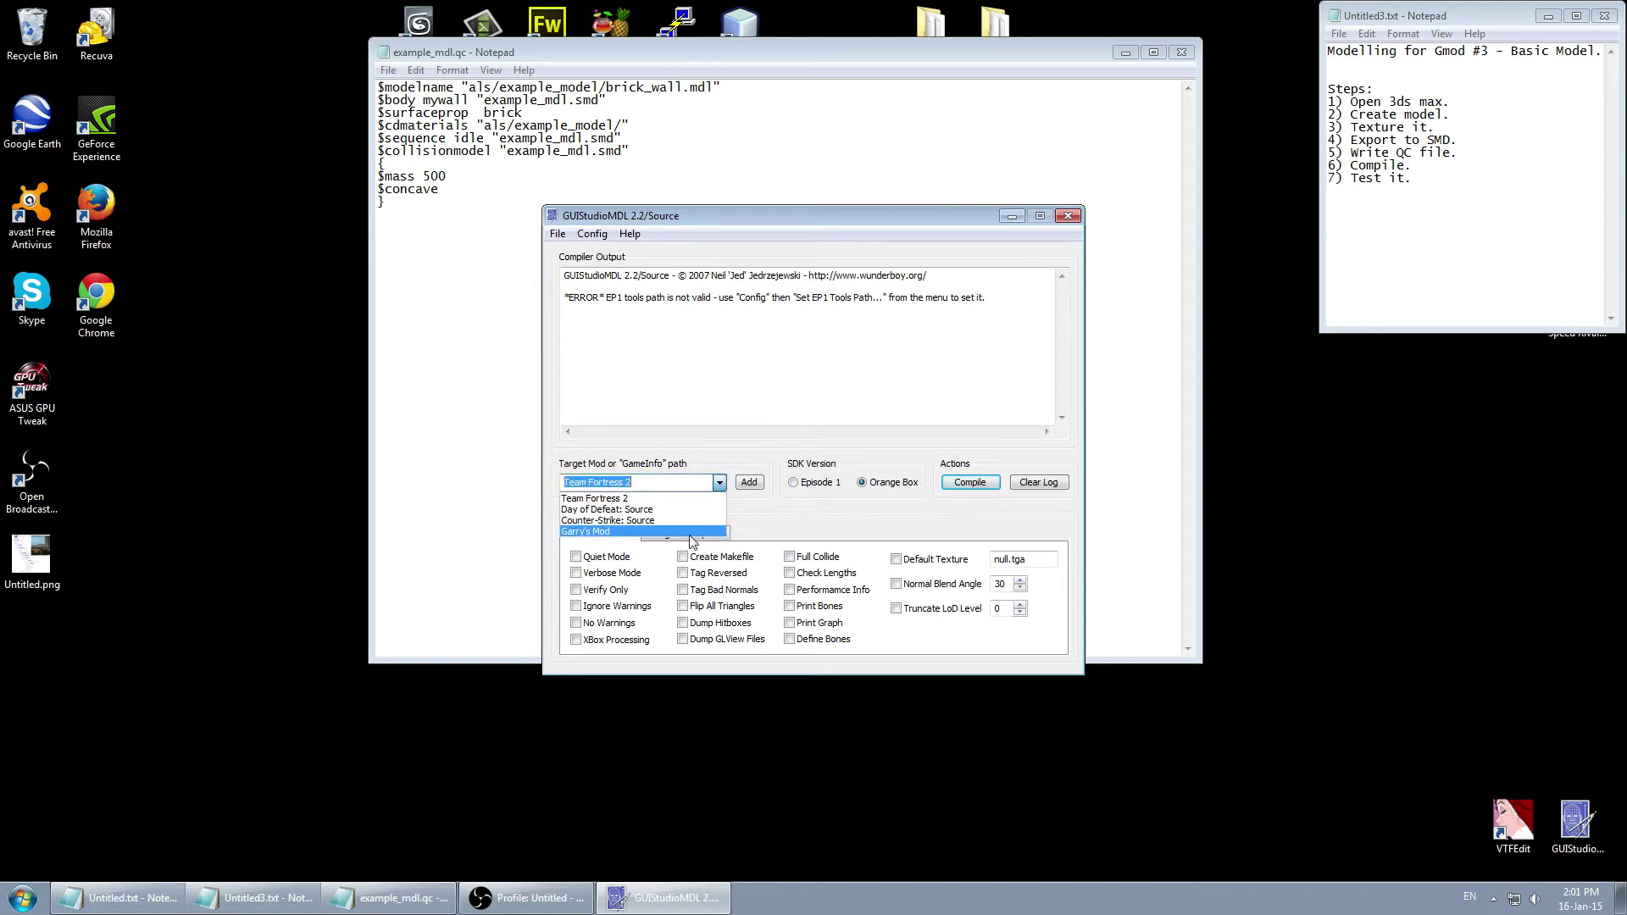
pyautogui.click(585, 531)
# Load example_mdl.qc from the Video Materials folder and compile it.
pyautogui.click(557, 234)
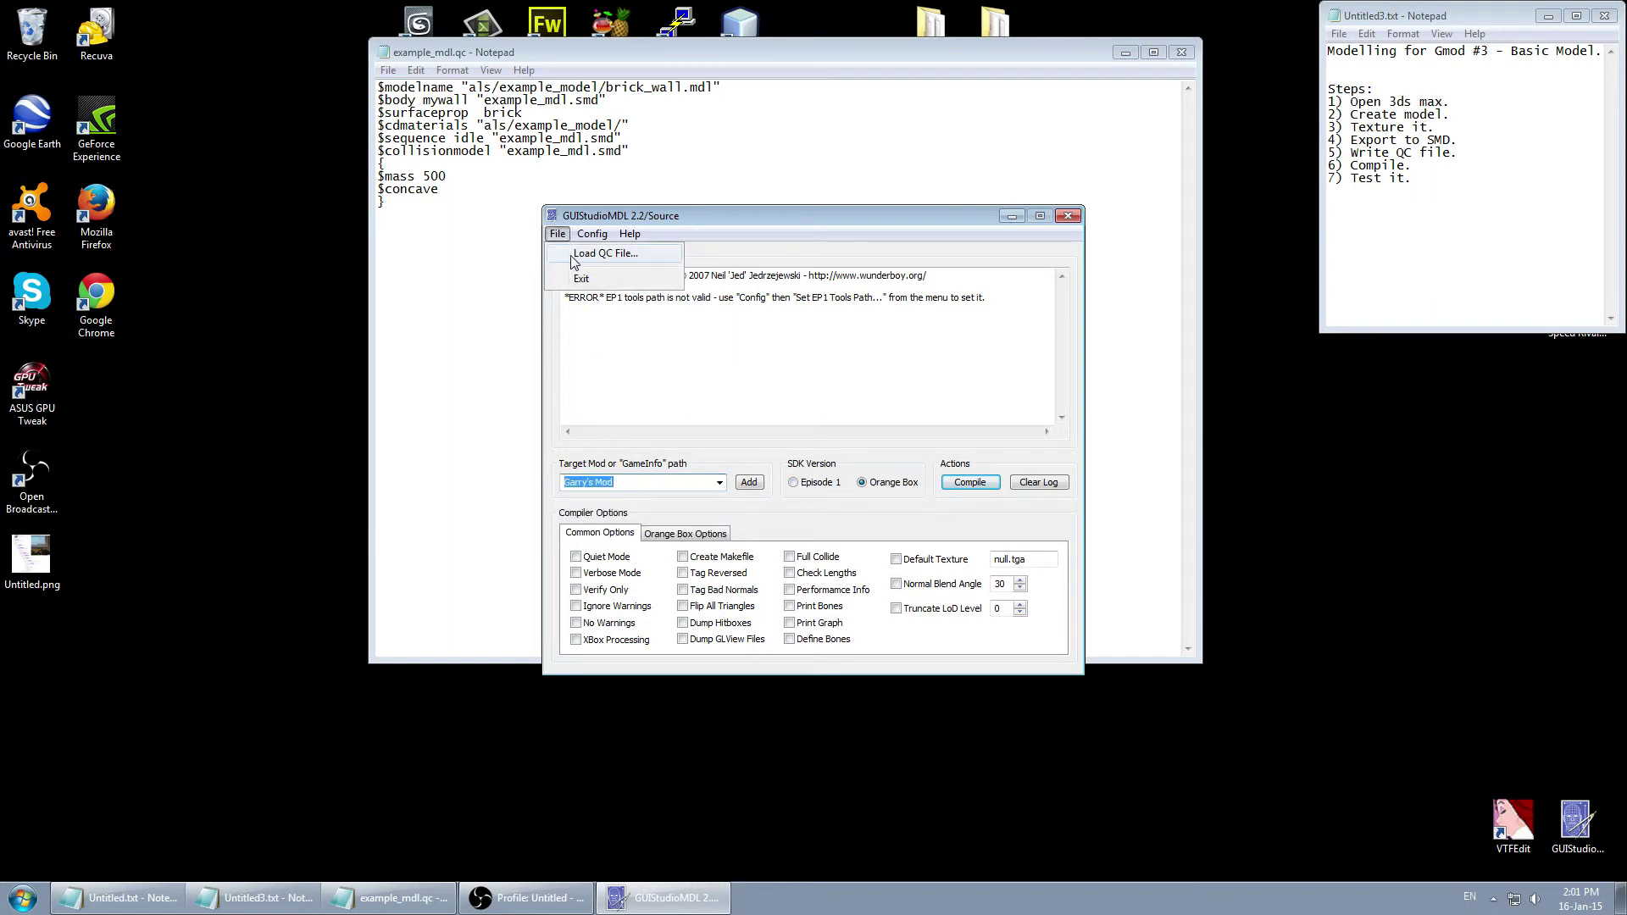
pyautogui.click(585, 256)
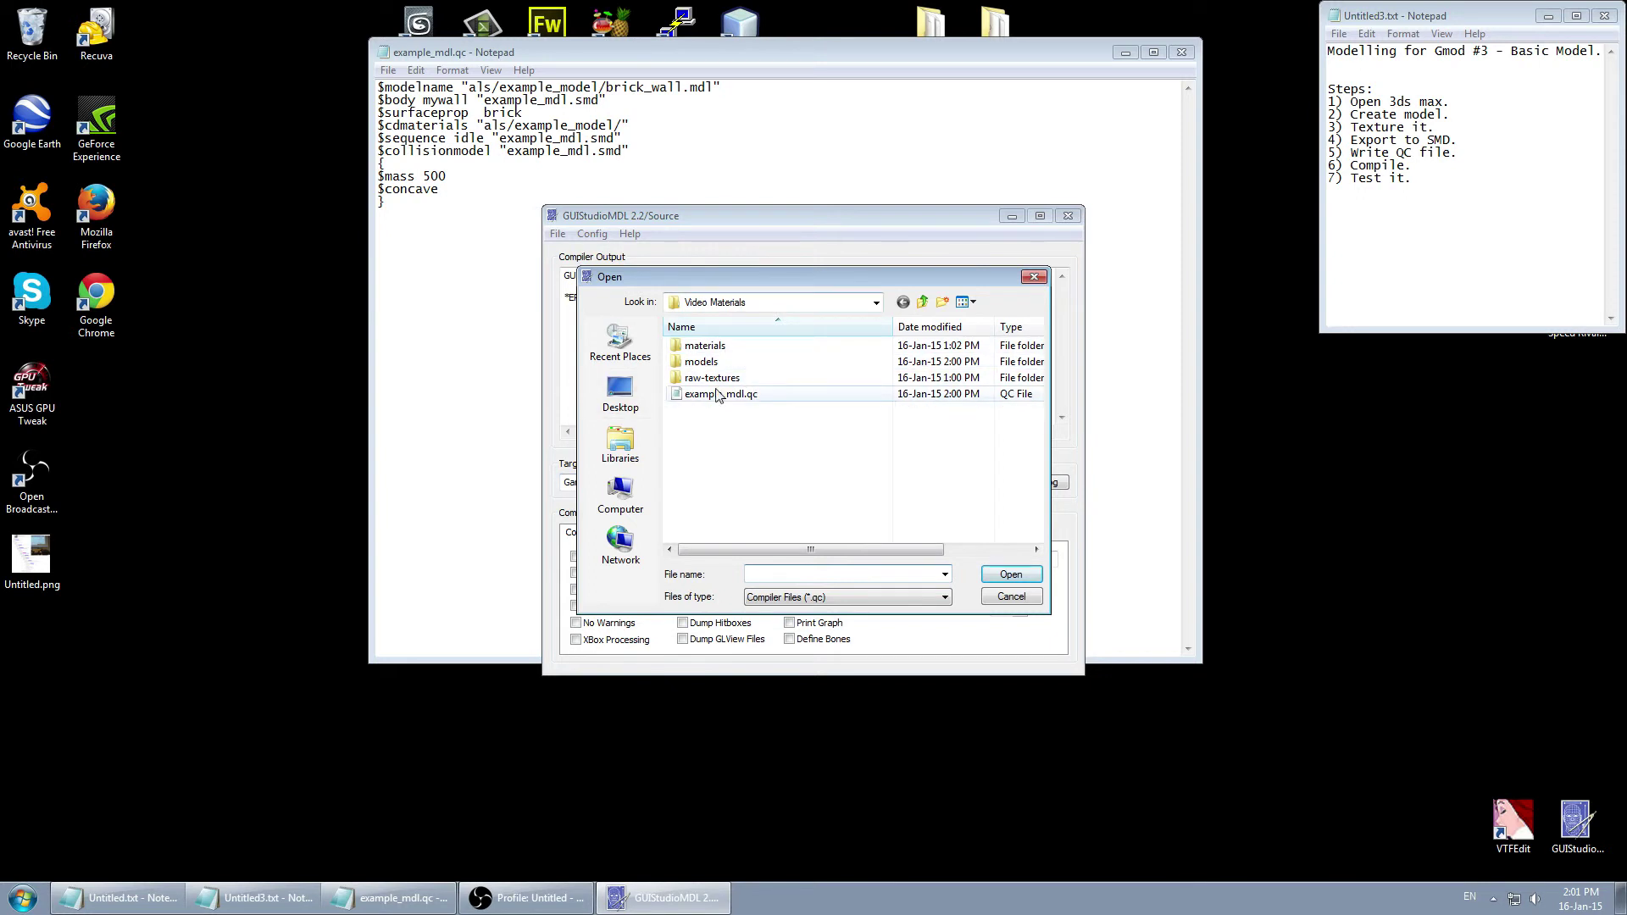
pyautogui.click(703, 396)
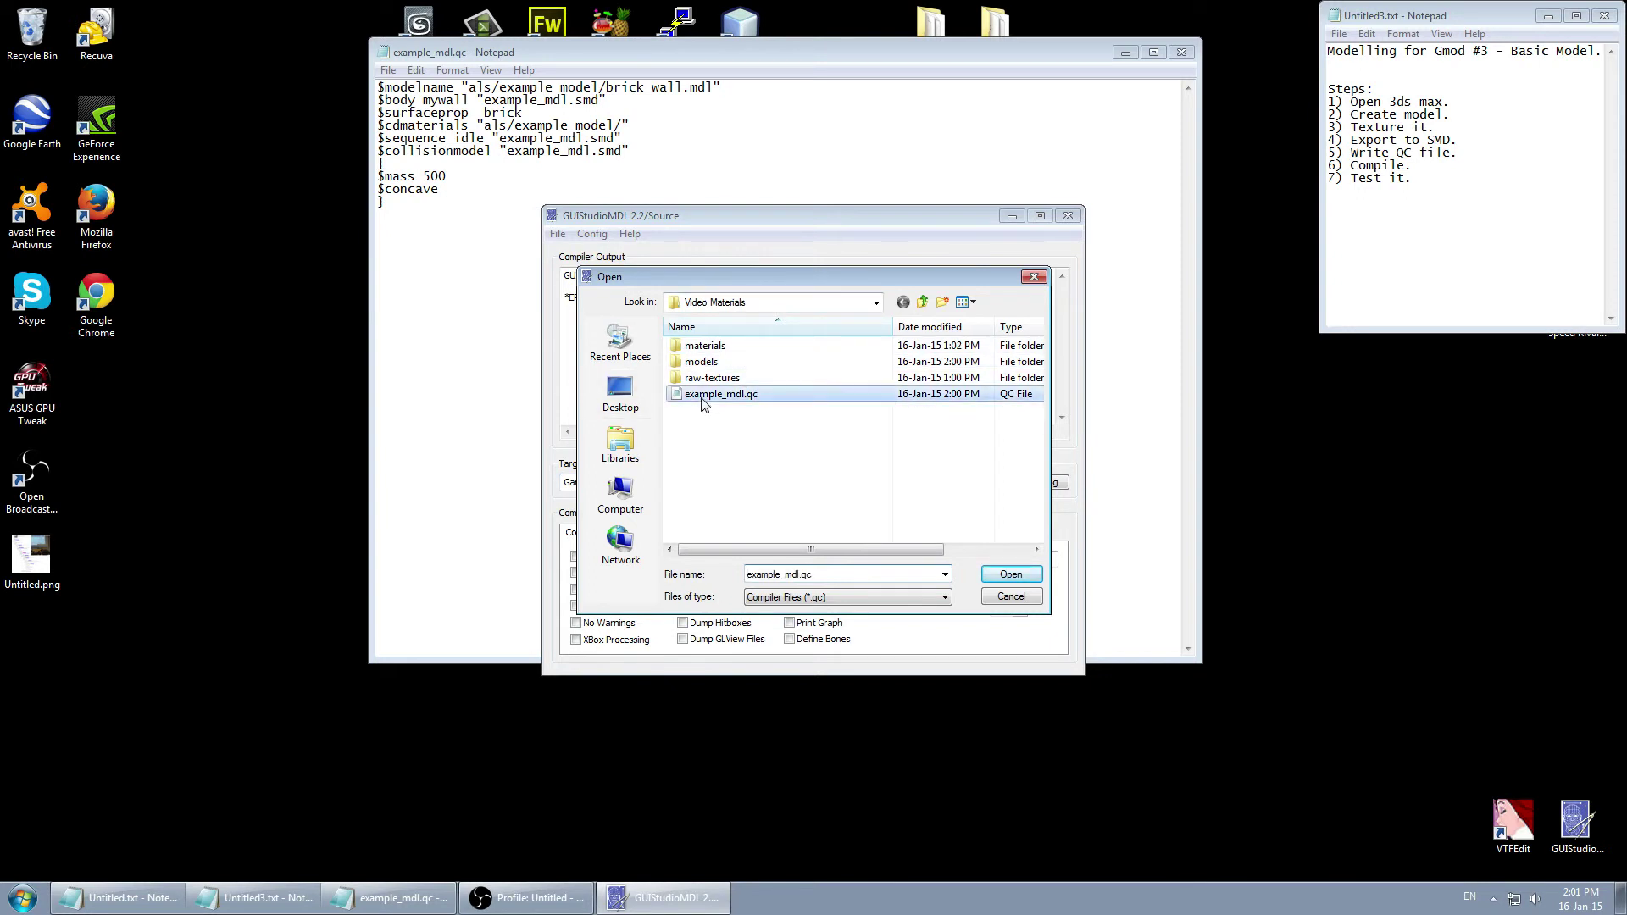
pyautogui.click(1000, 577)
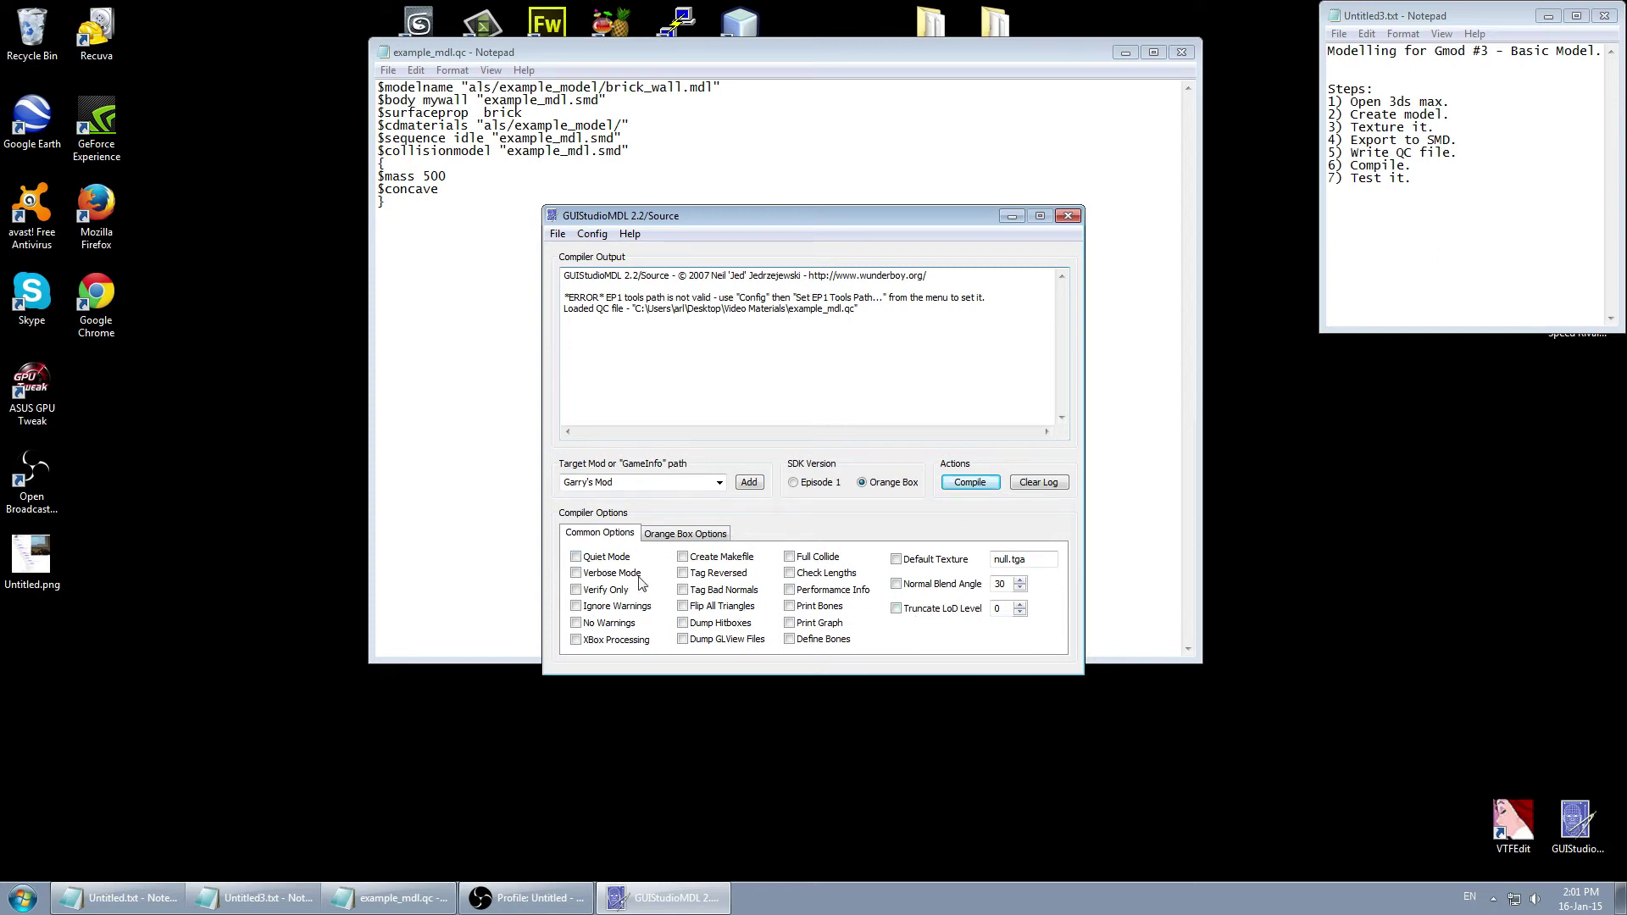
pyautogui.click(971, 482)
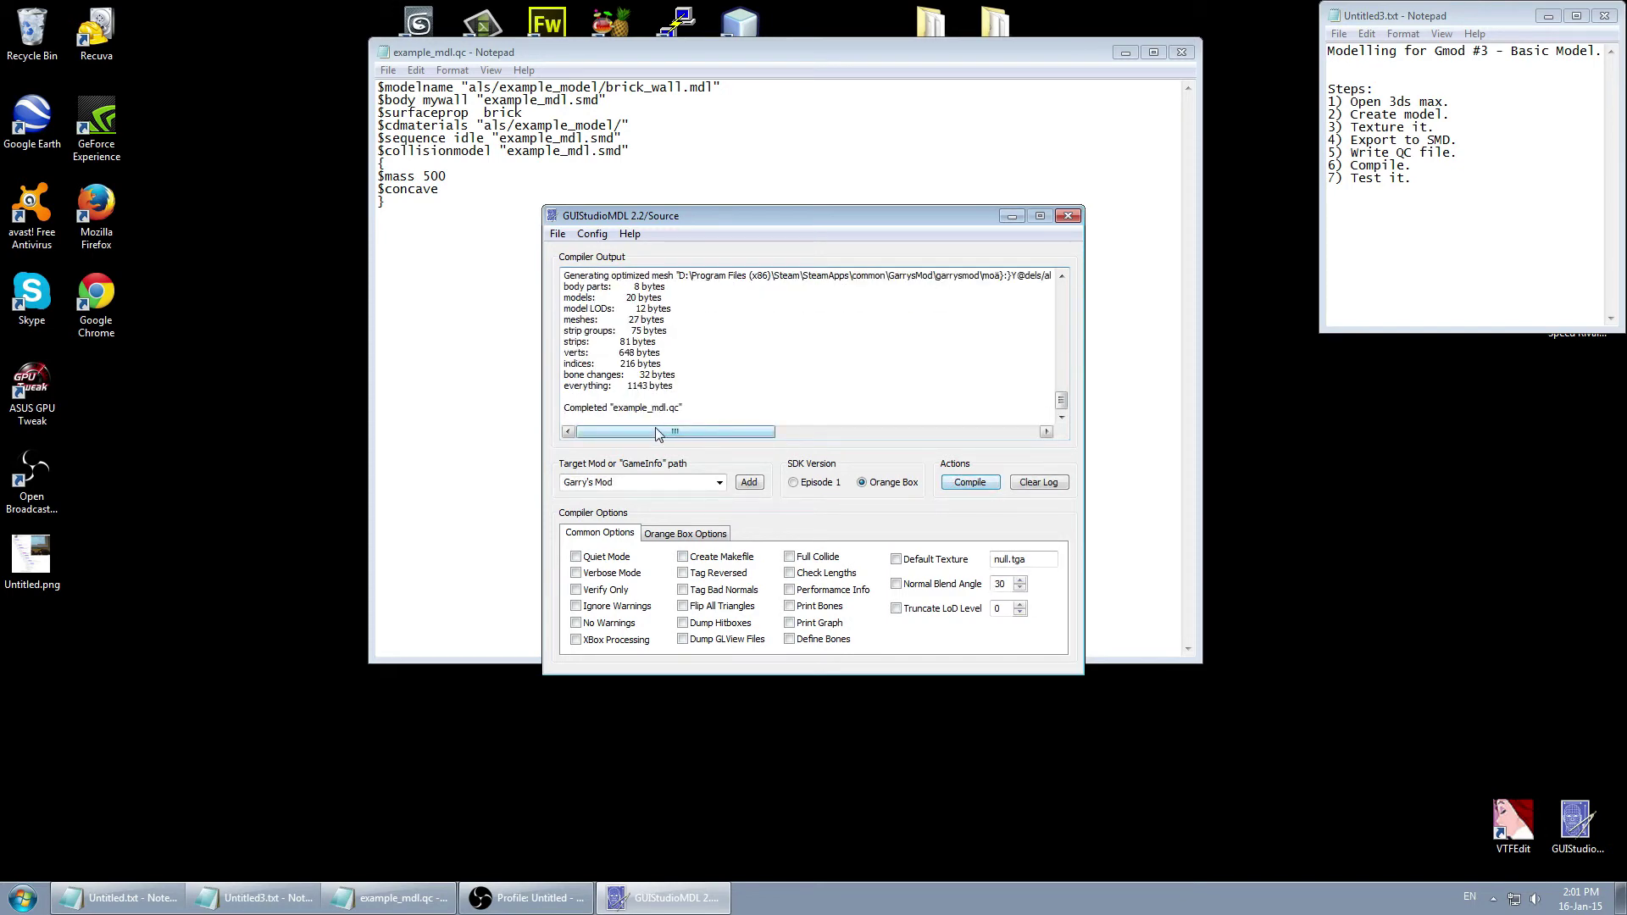
# Review the warnings in the compiler output, close the compiler, and check the $collisionmodel file name in example_mdl.qc.
pyautogui.click(794, 397)
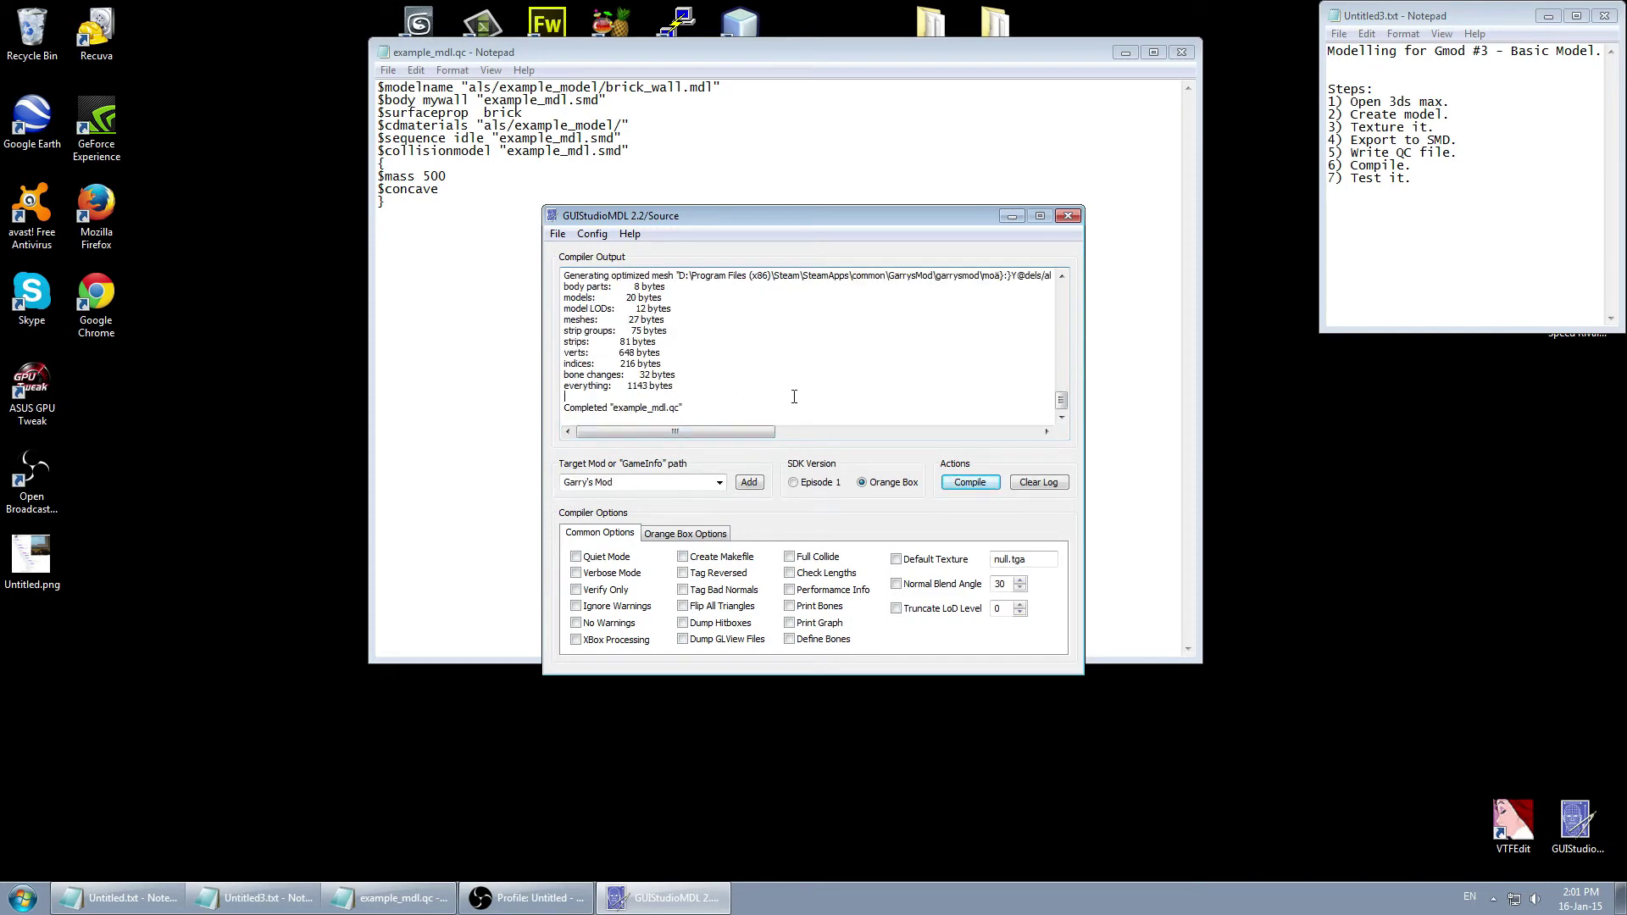
pyautogui.scroll(10, 794, 396)
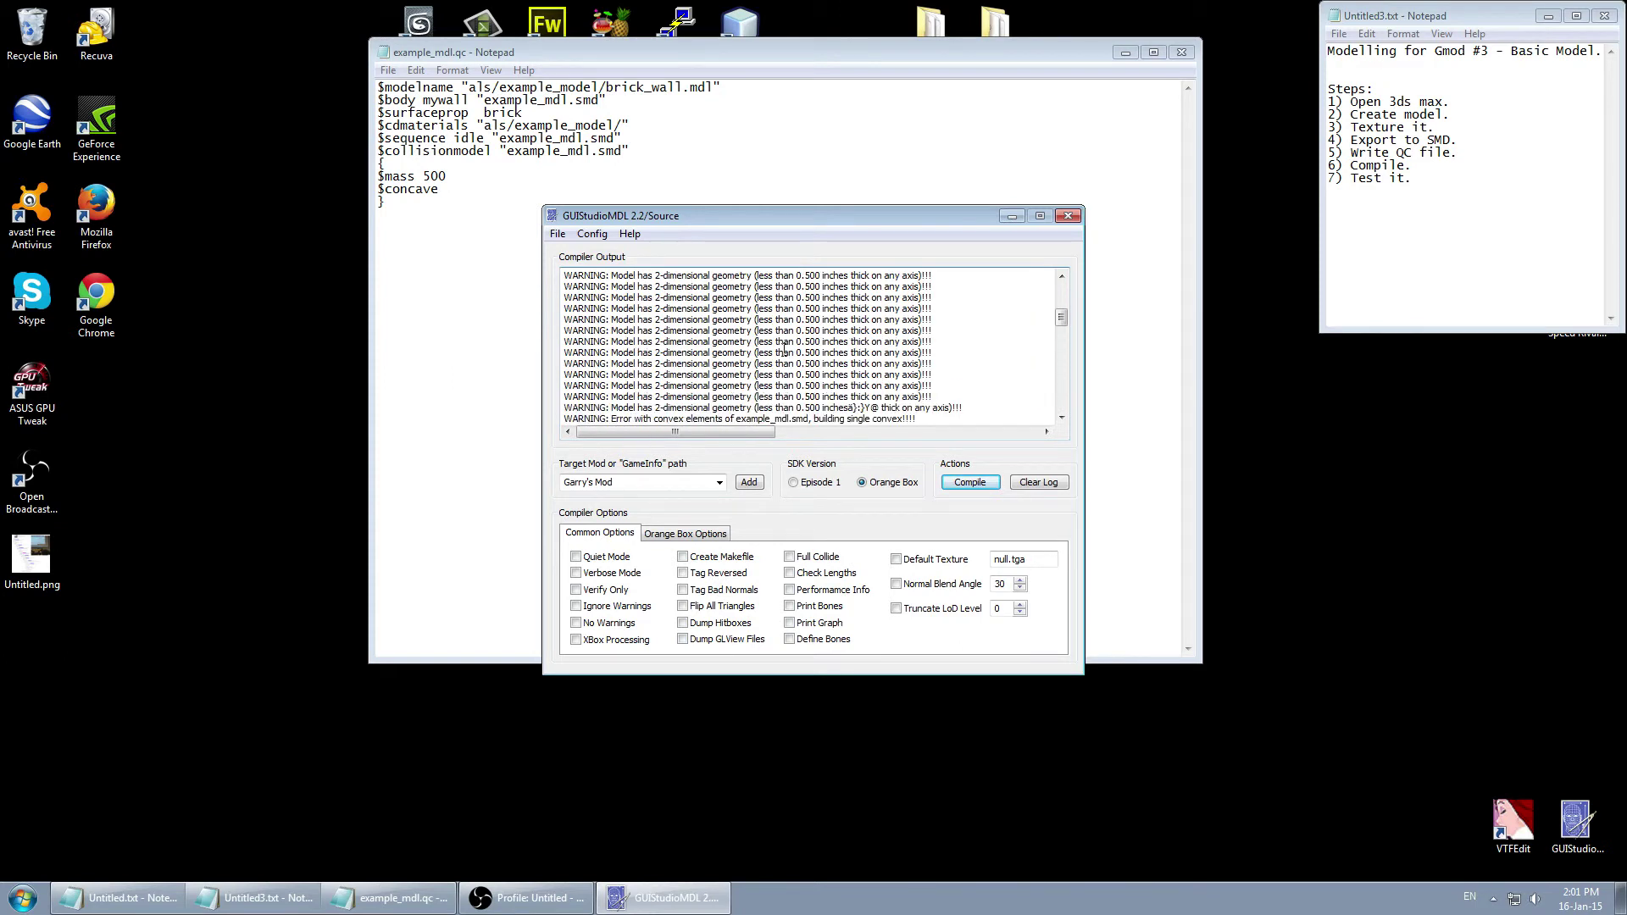
pyautogui.moveTo(855, 341); pyautogui.dragTo(646, 330)
pyautogui.click(890, 342)
pyautogui.moveTo(981, 347); pyautogui.dragTo(562, 343)
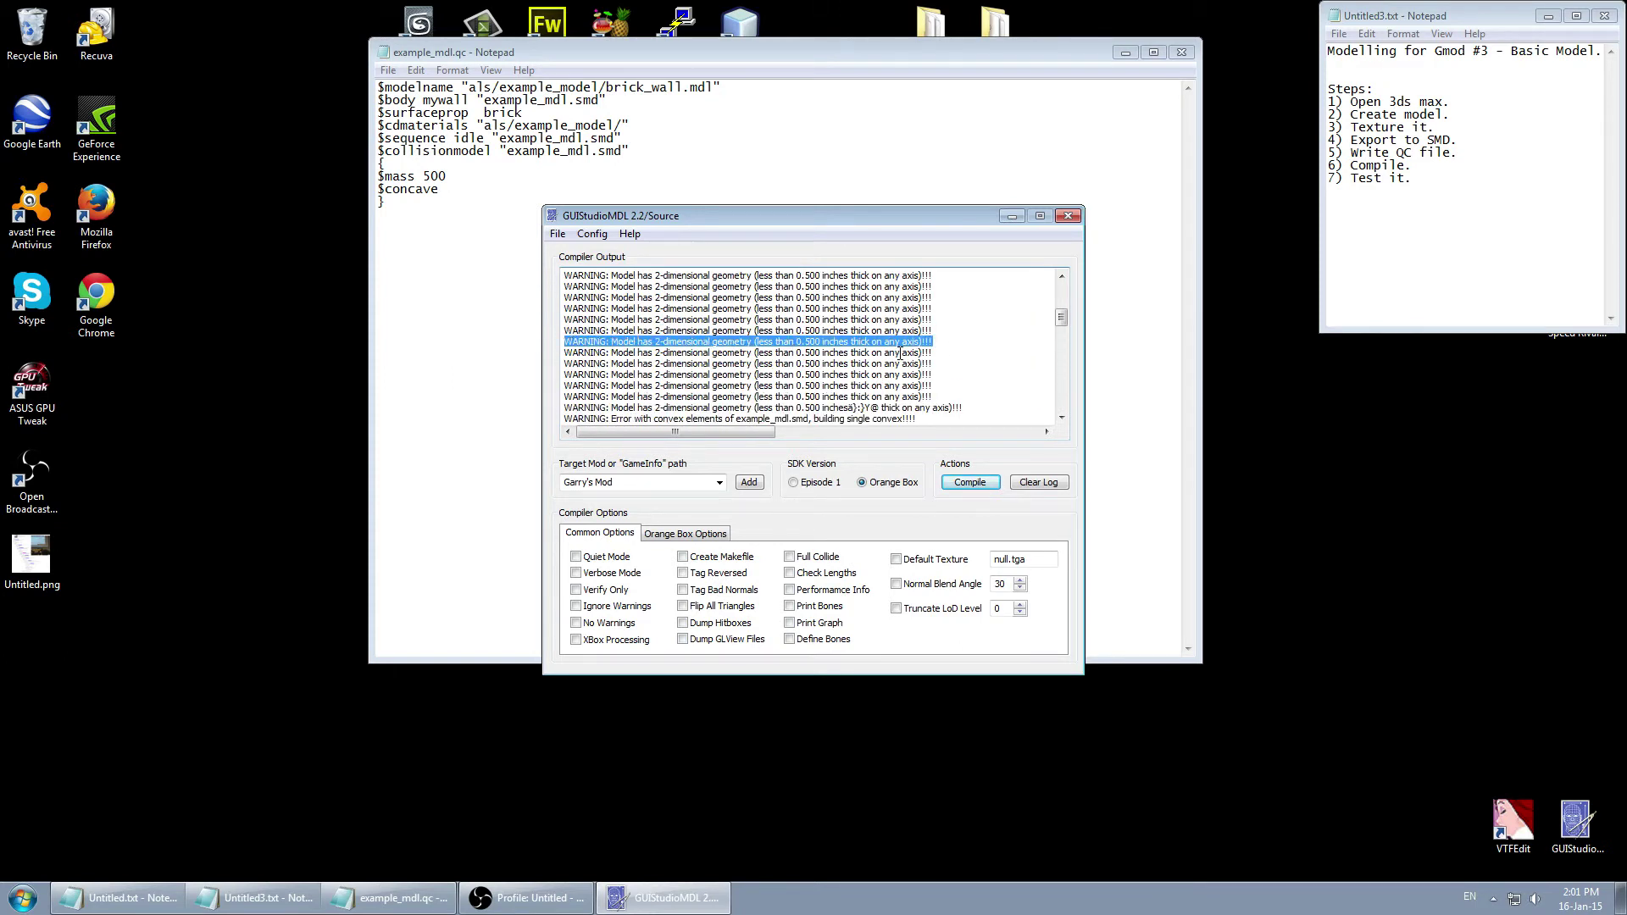
pyautogui.scroll(-10, 918, 355)
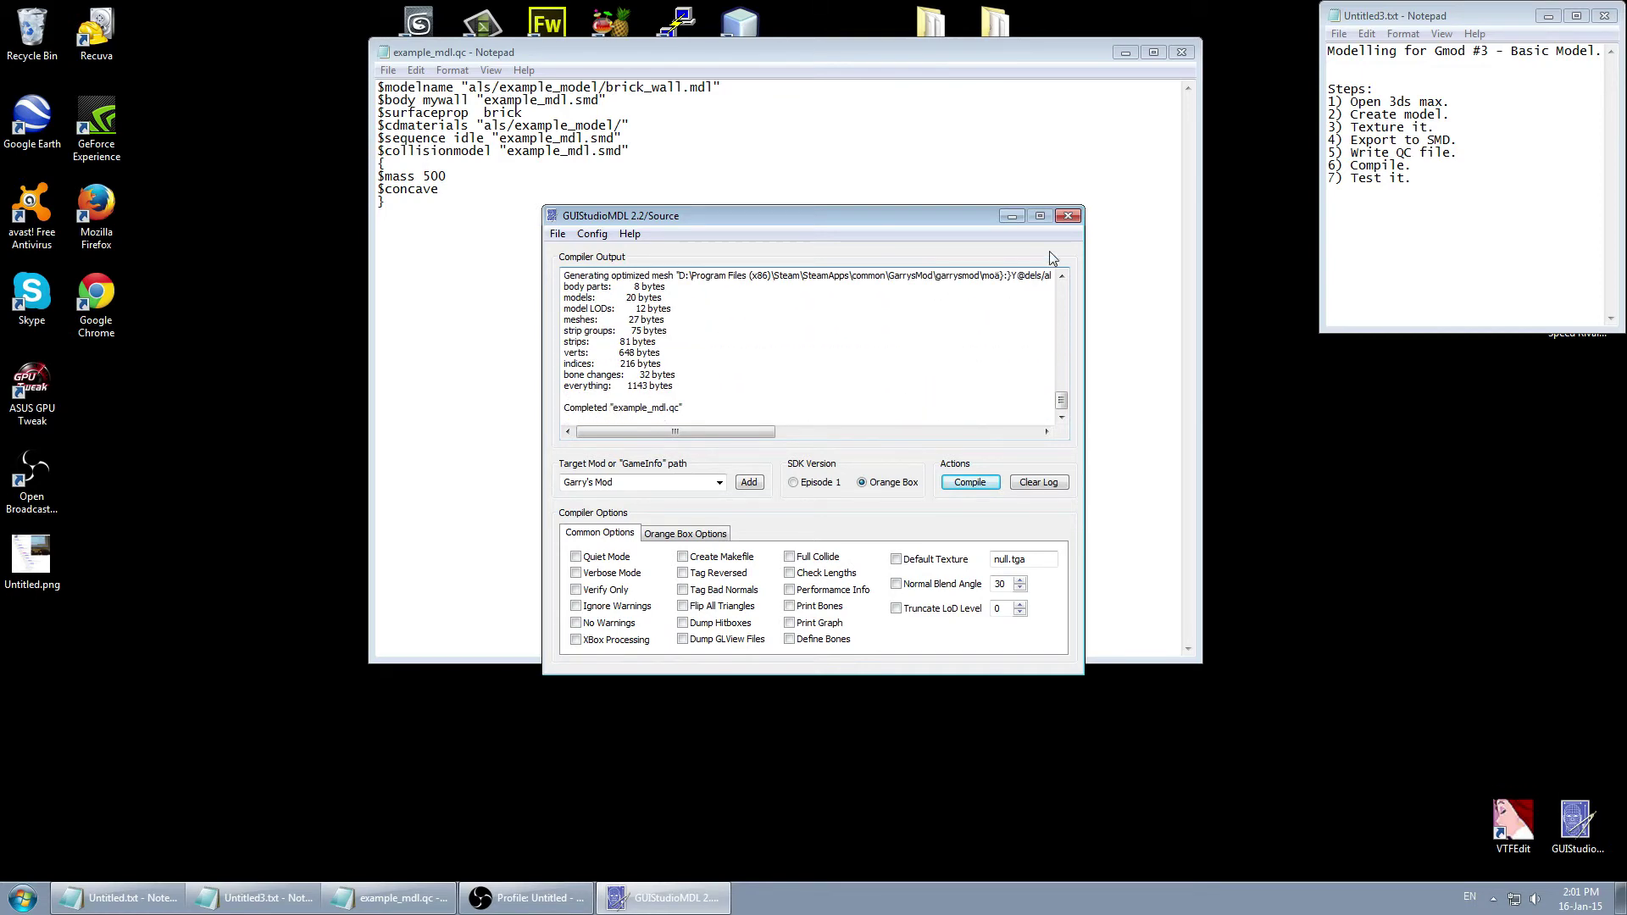
pyautogui.click(1066, 216)
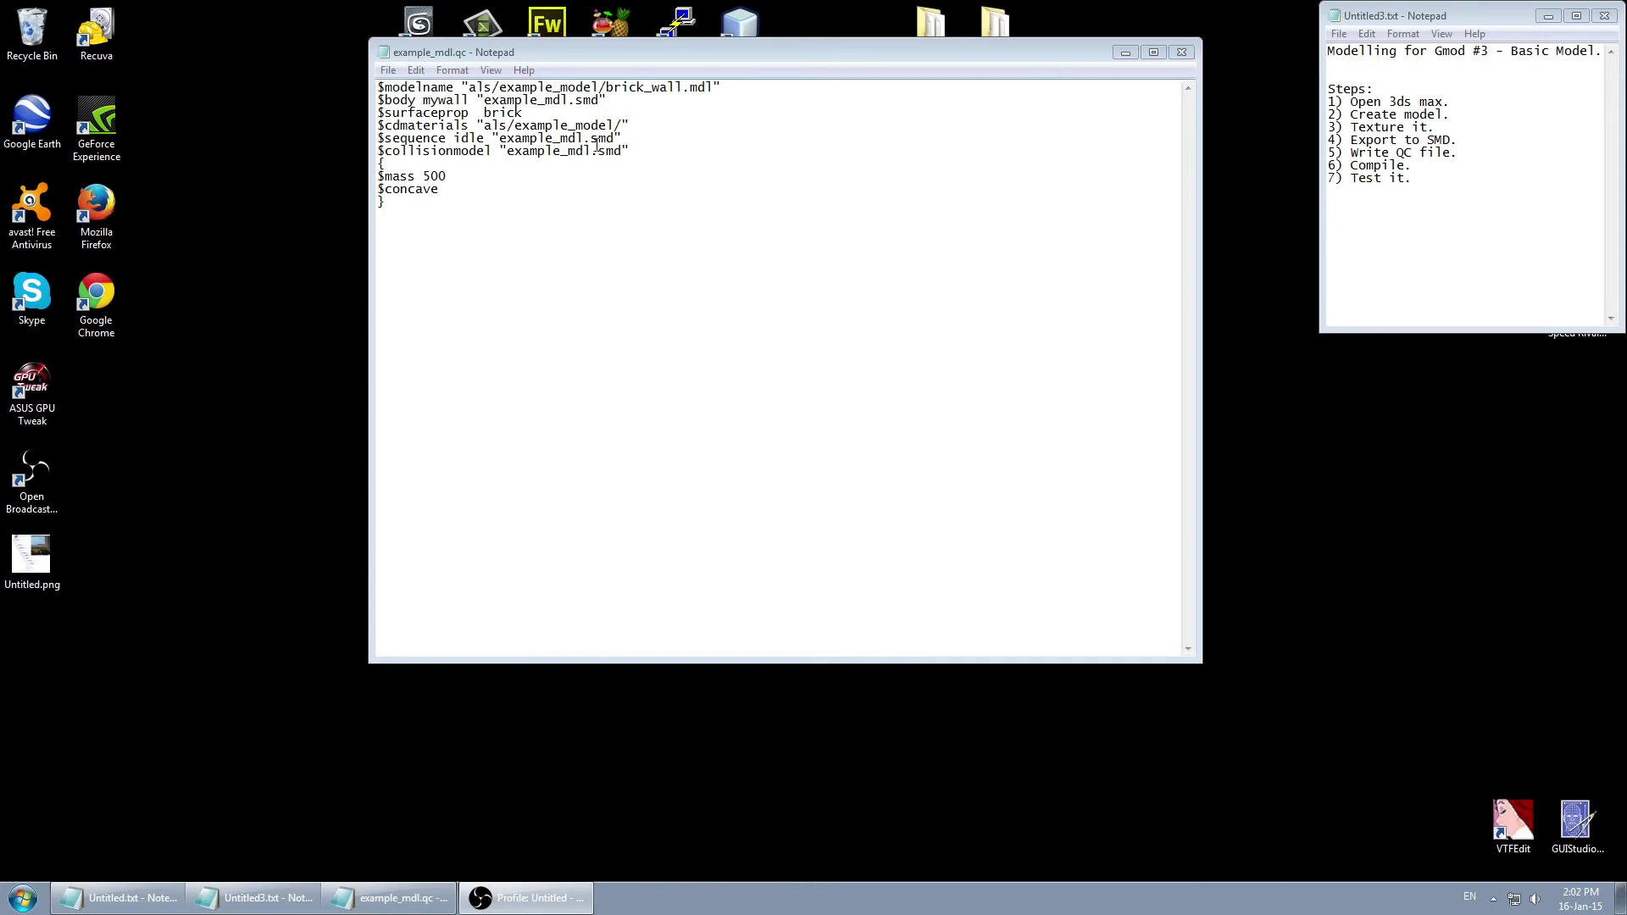
pyautogui.moveTo(594, 150); pyautogui.dragTo(546, 150)
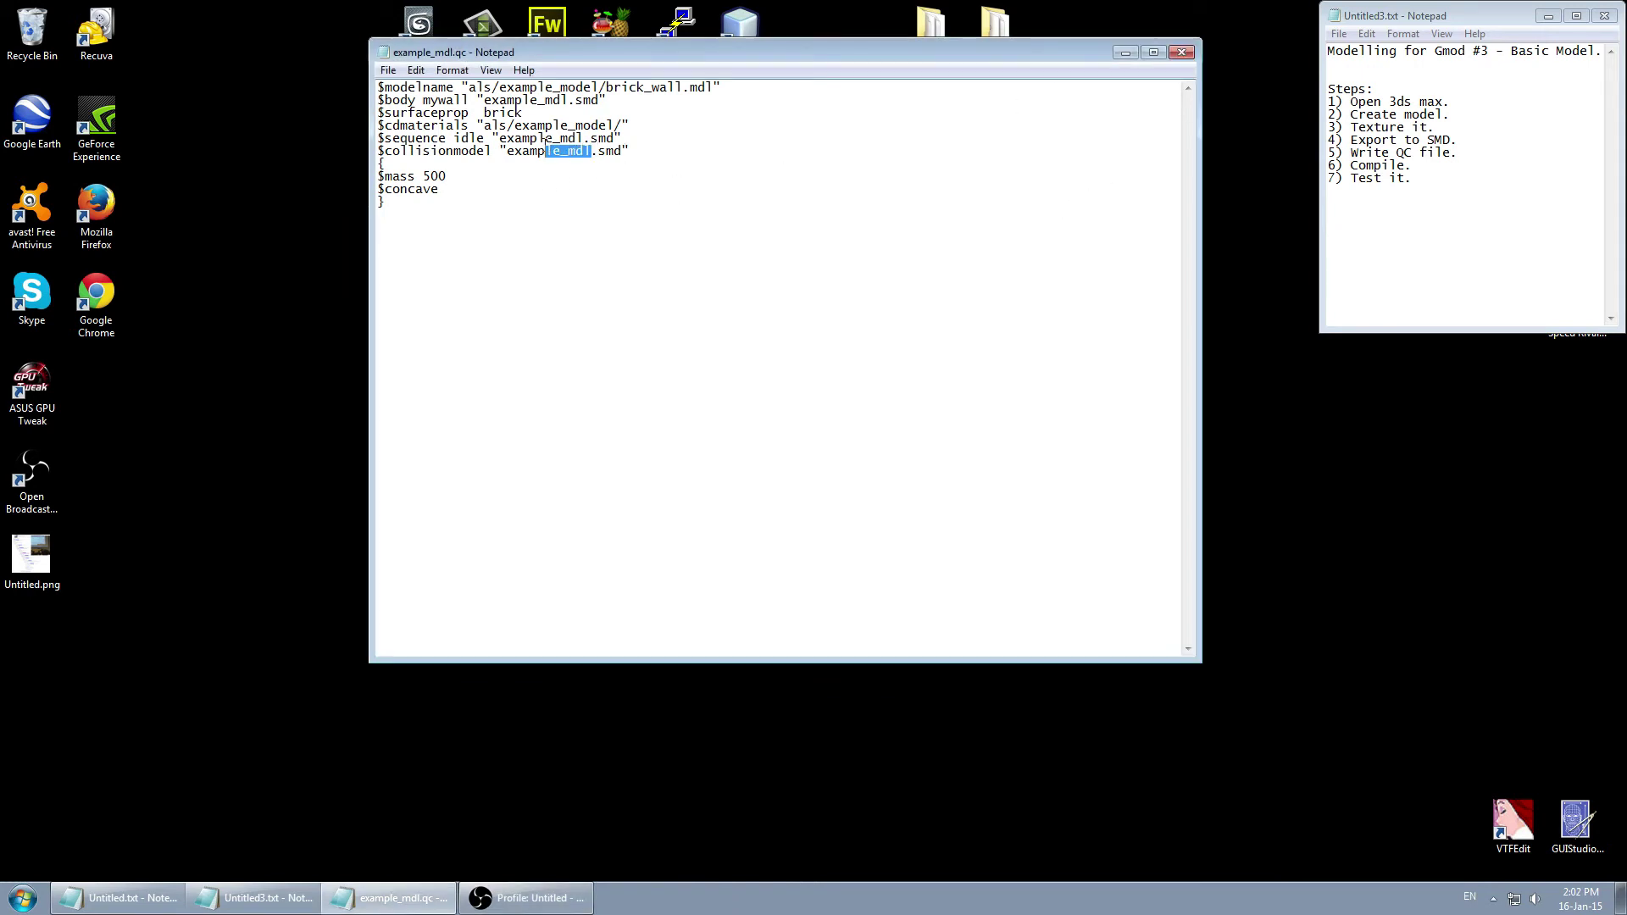
pyautogui.click(1133, 52)
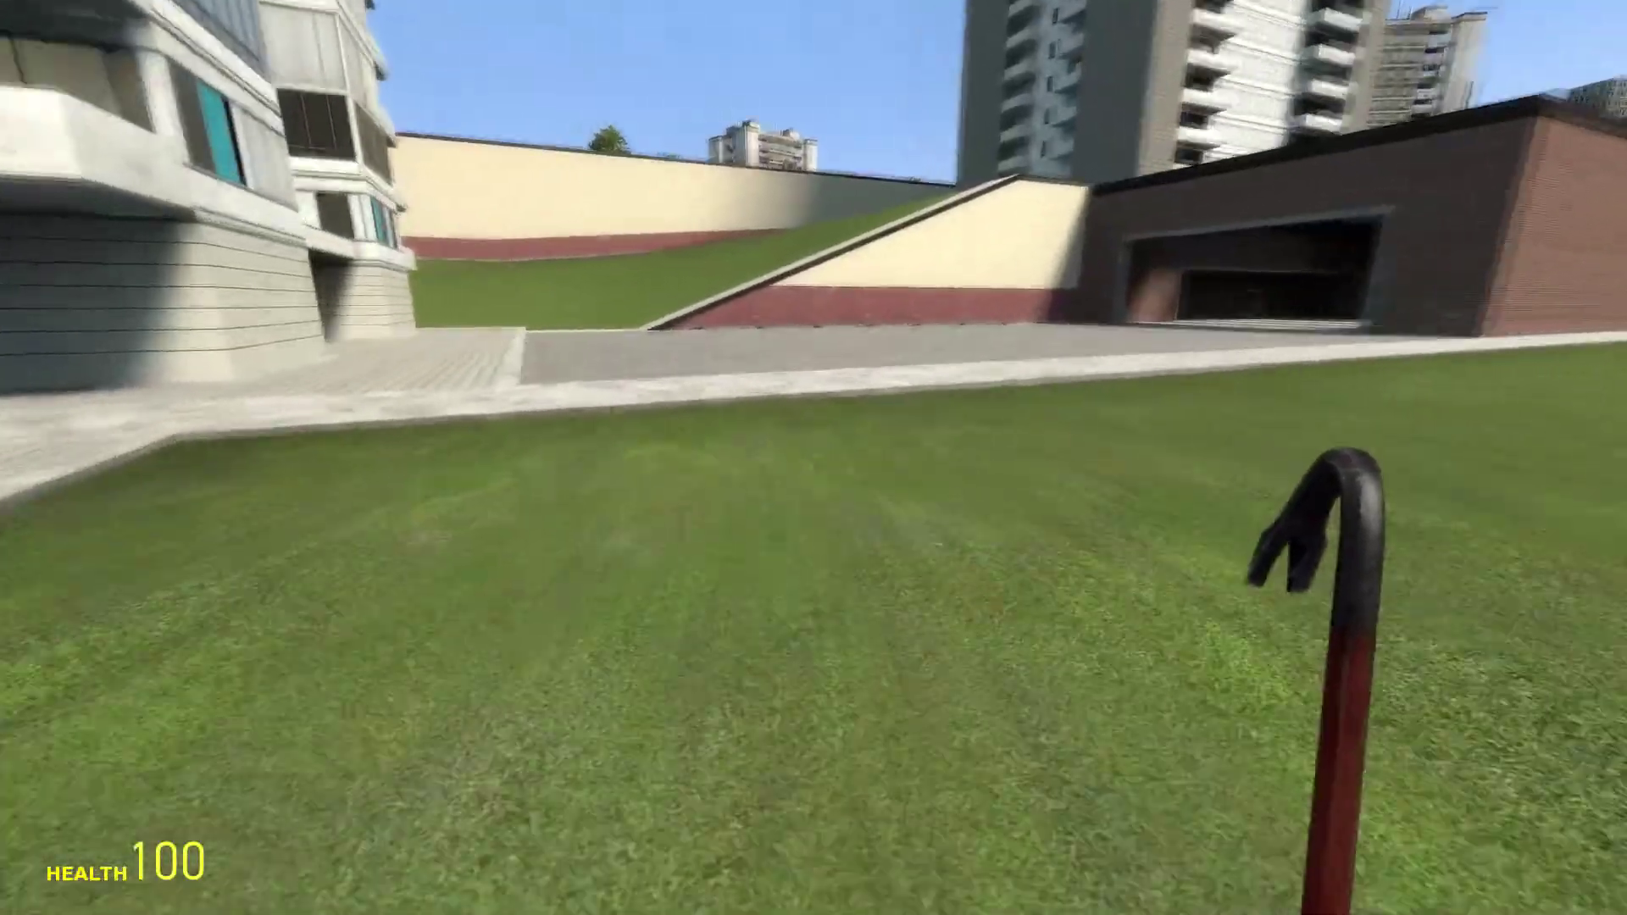
# In Garry's Mod, walk onto the paved area and equip the physics gun.
pyautogui.press('w')
pyautogui.scroll(-1, 814, 457)
pyautogui.click(813, 458)
pyautogui.scroll(1, 814, 458)
pyautogui.click(813, 458)
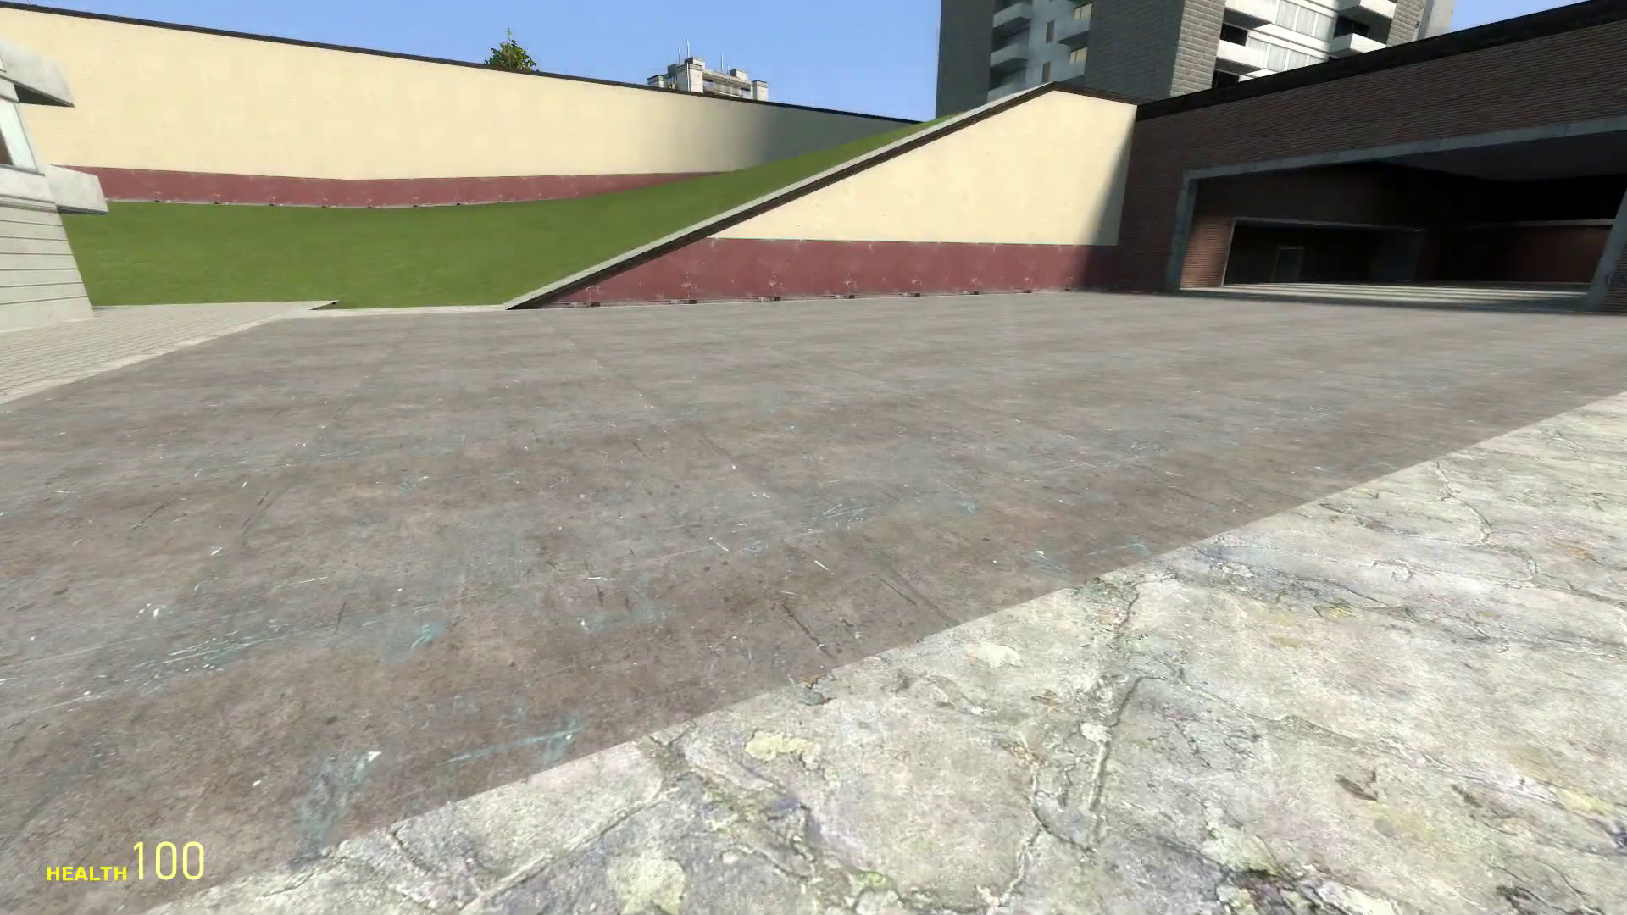
# Collapse the als folder and the whole Browse tree in the spawn list.
pyautogui.press('q')
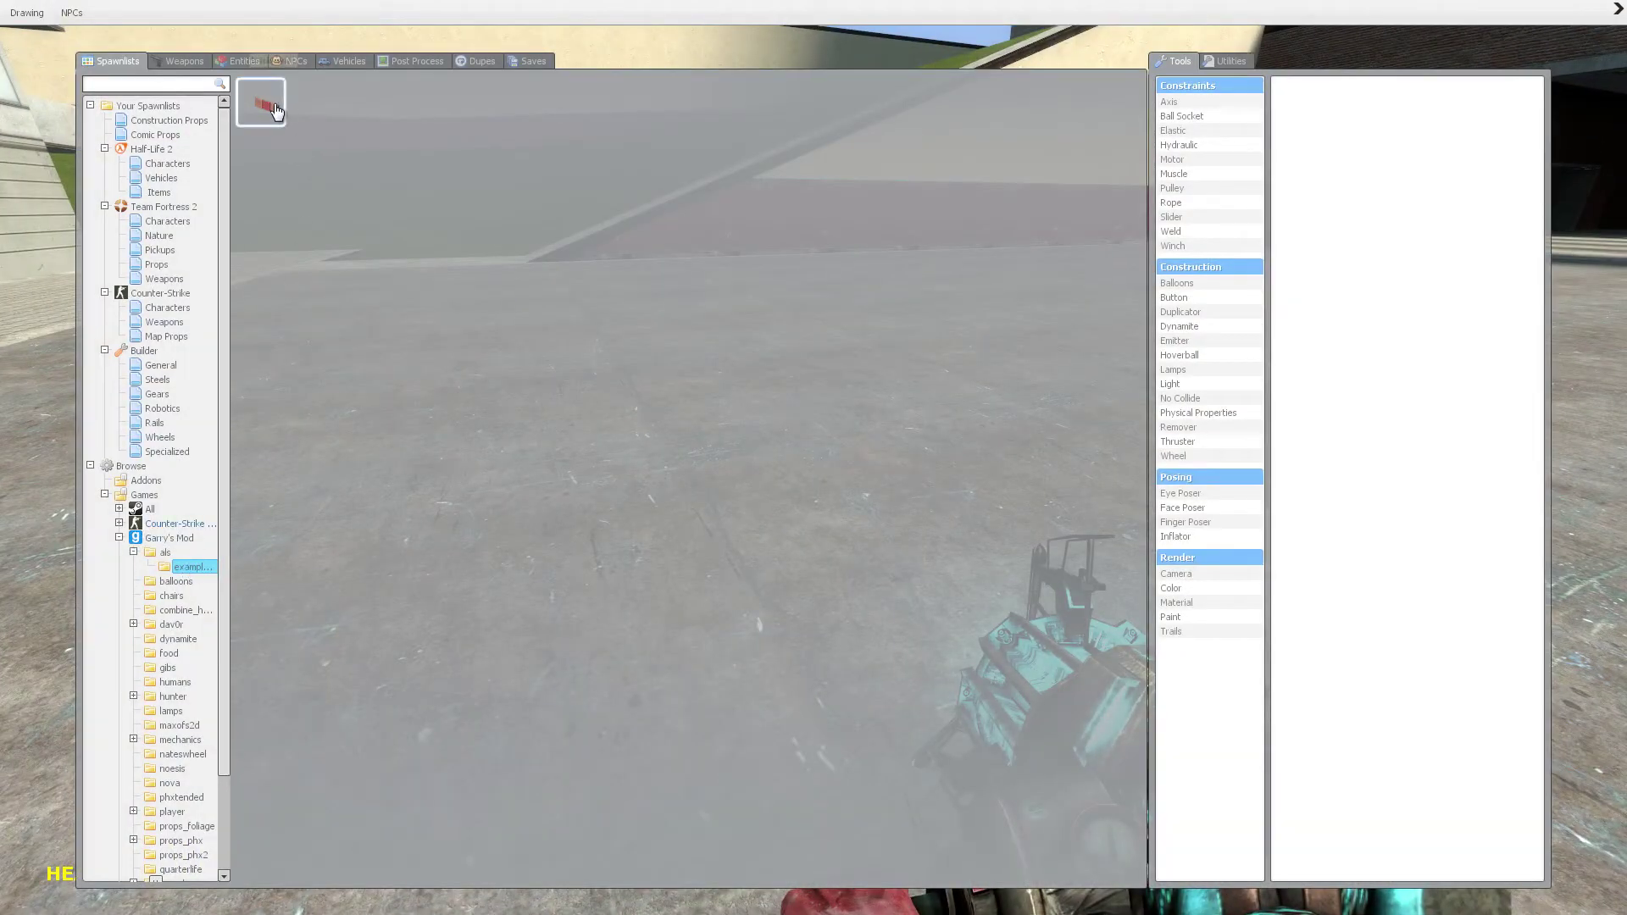
pyautogui.click(133, 552)
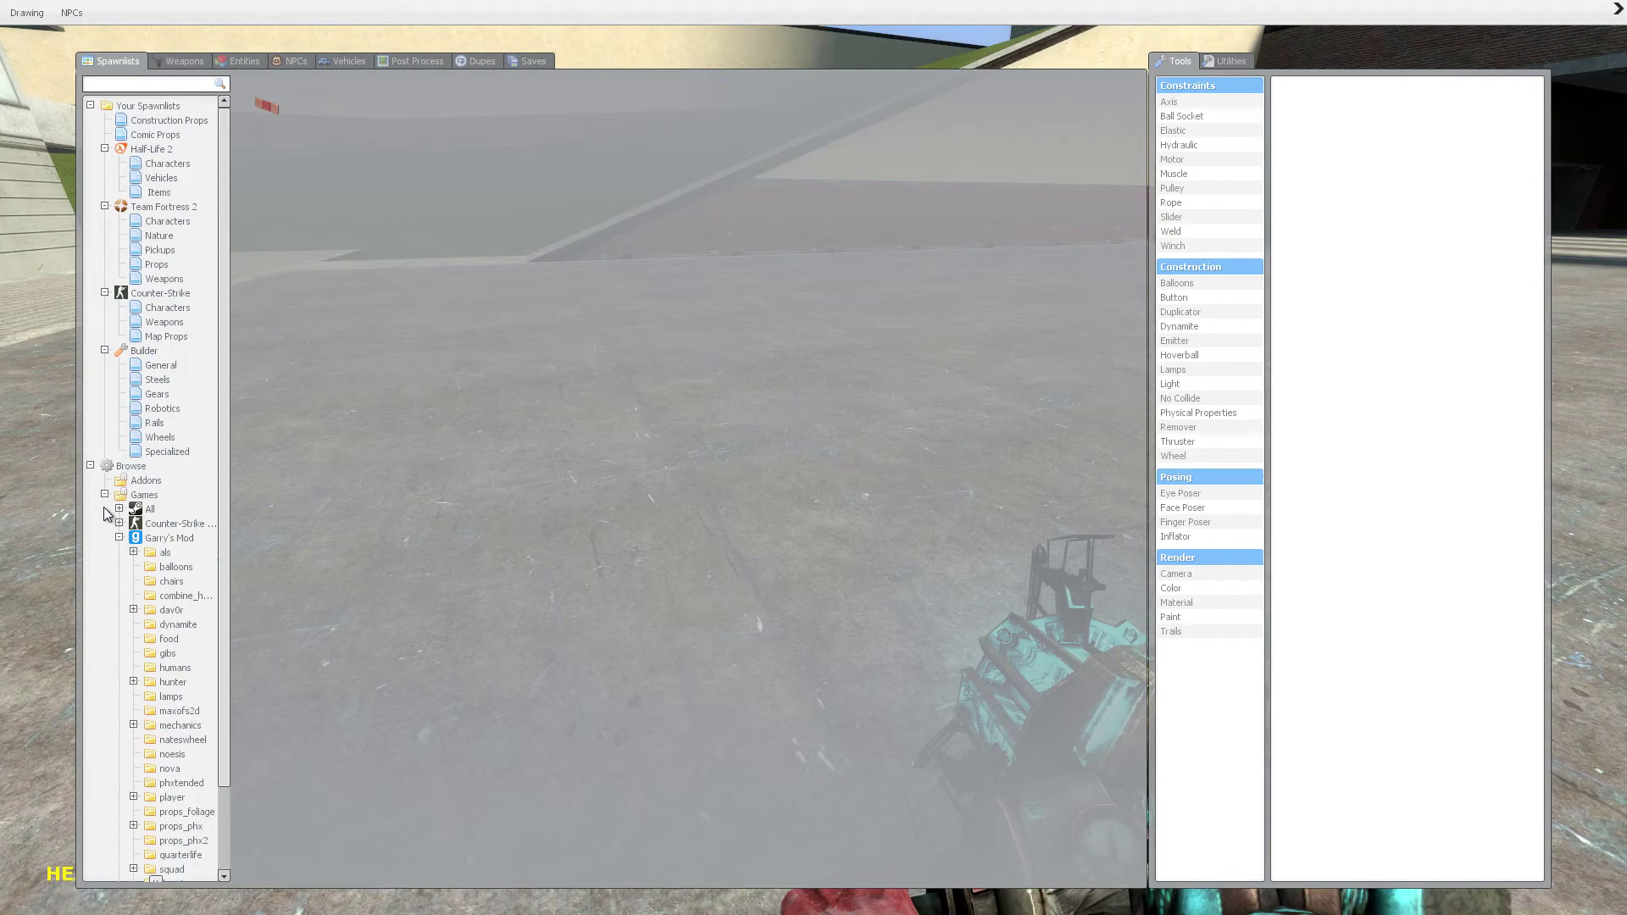
pyautogui.click(90, 466)
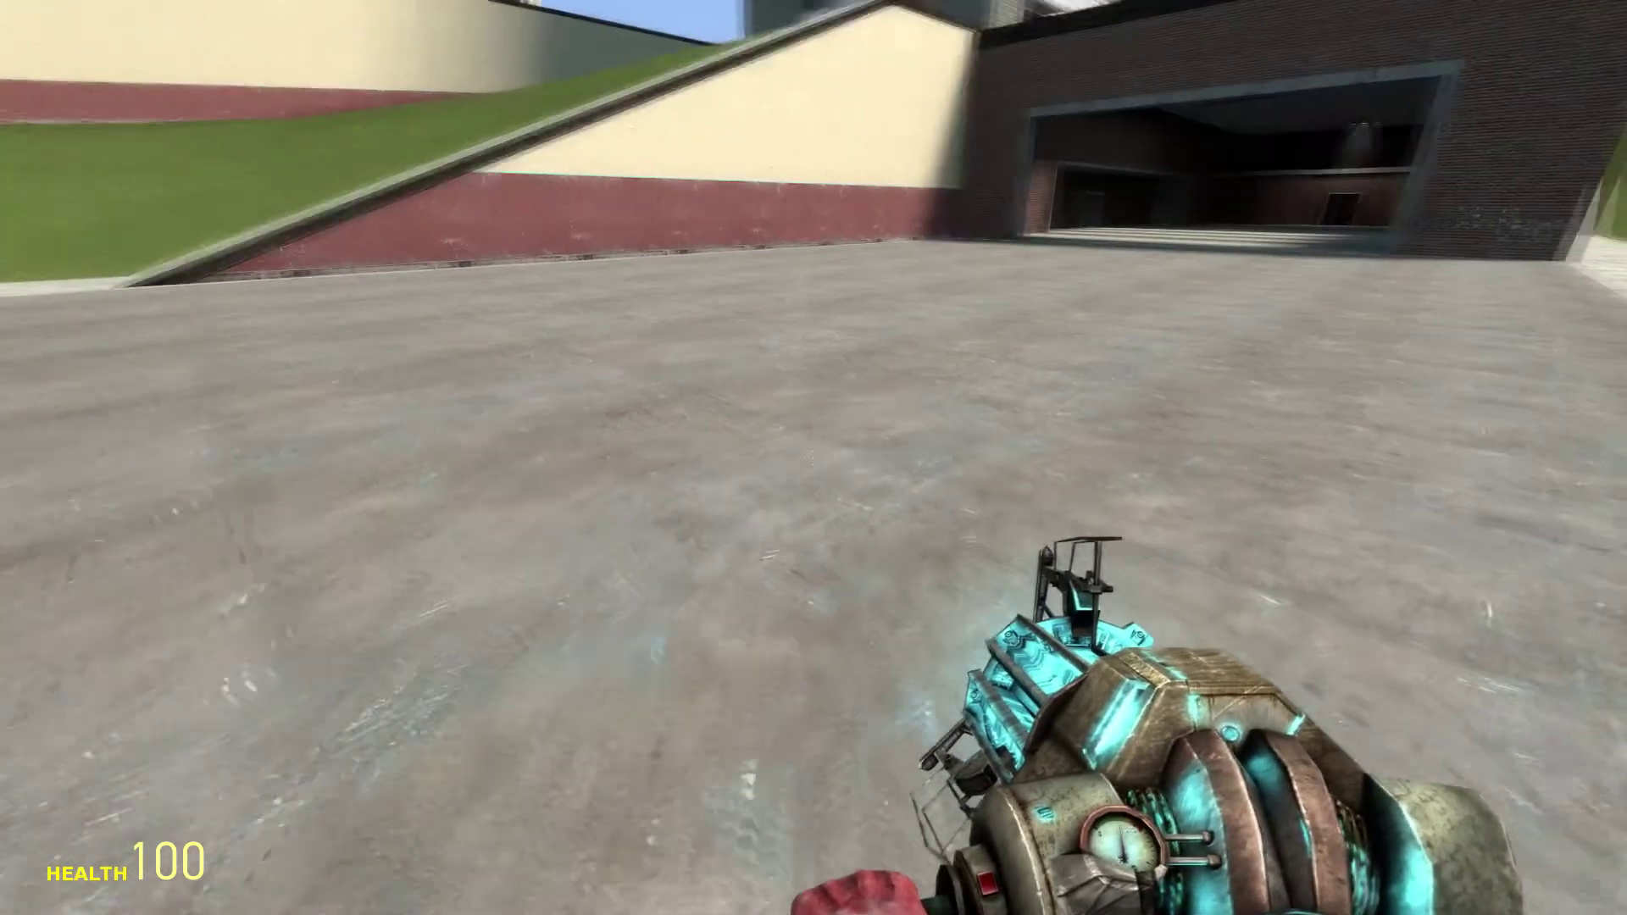
# Browse the Garry's Mod game content to the example model folder inside als and spawn the brick wall model.
pyautogui.press('q')
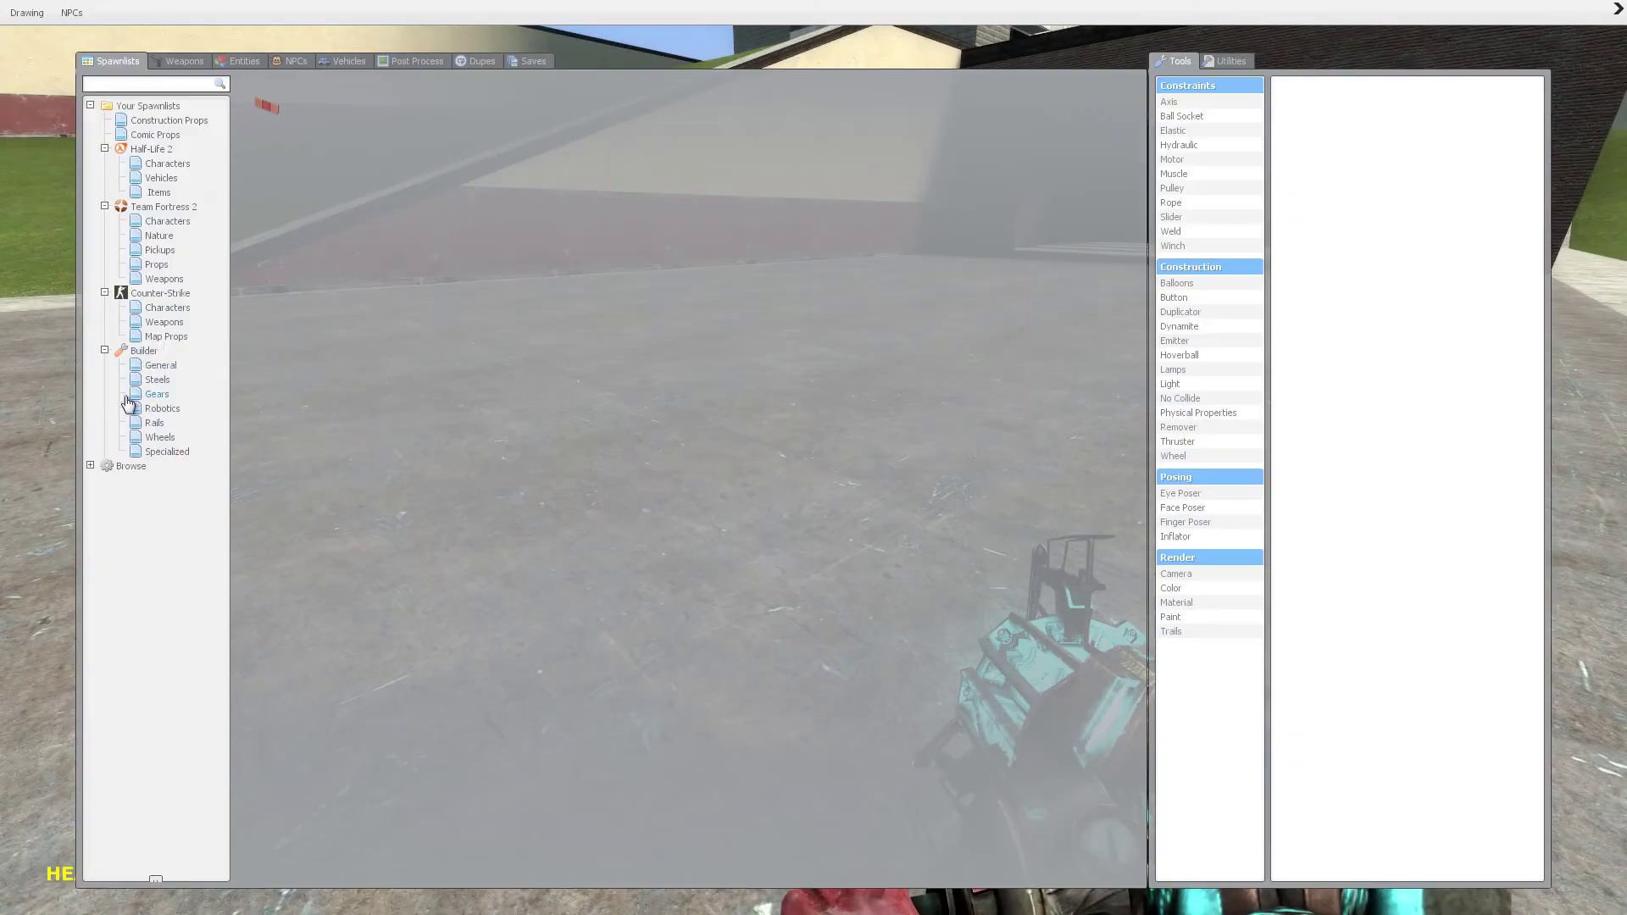
pyautogui.click(89, 466)
pyautogui.click(104, 495)
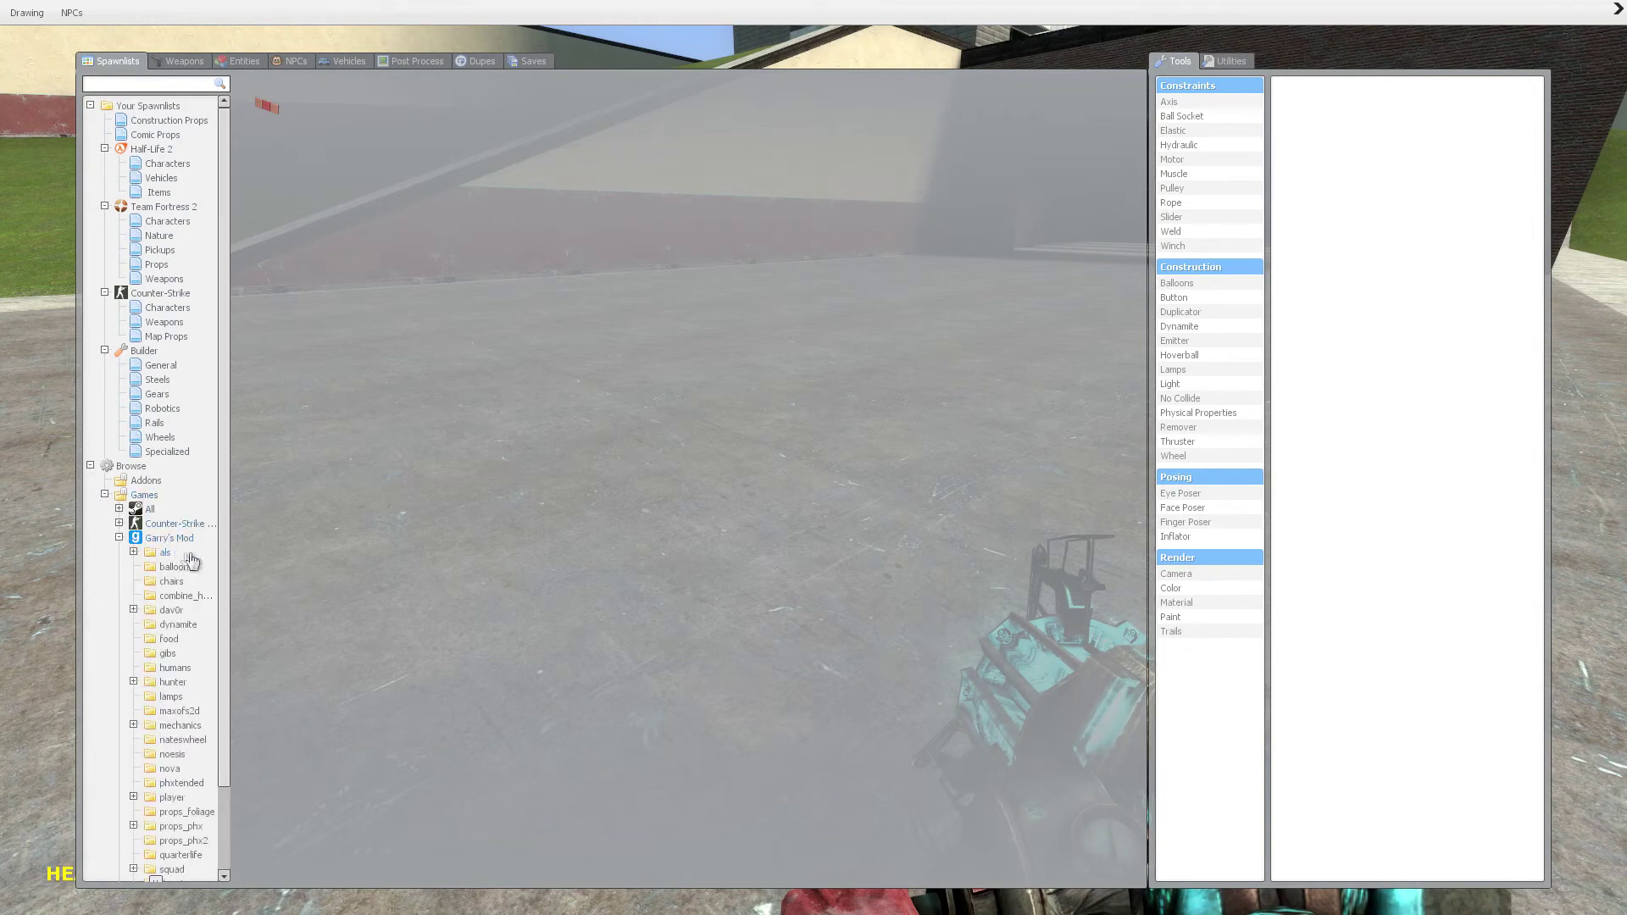
pyautogui.click(178, 540)
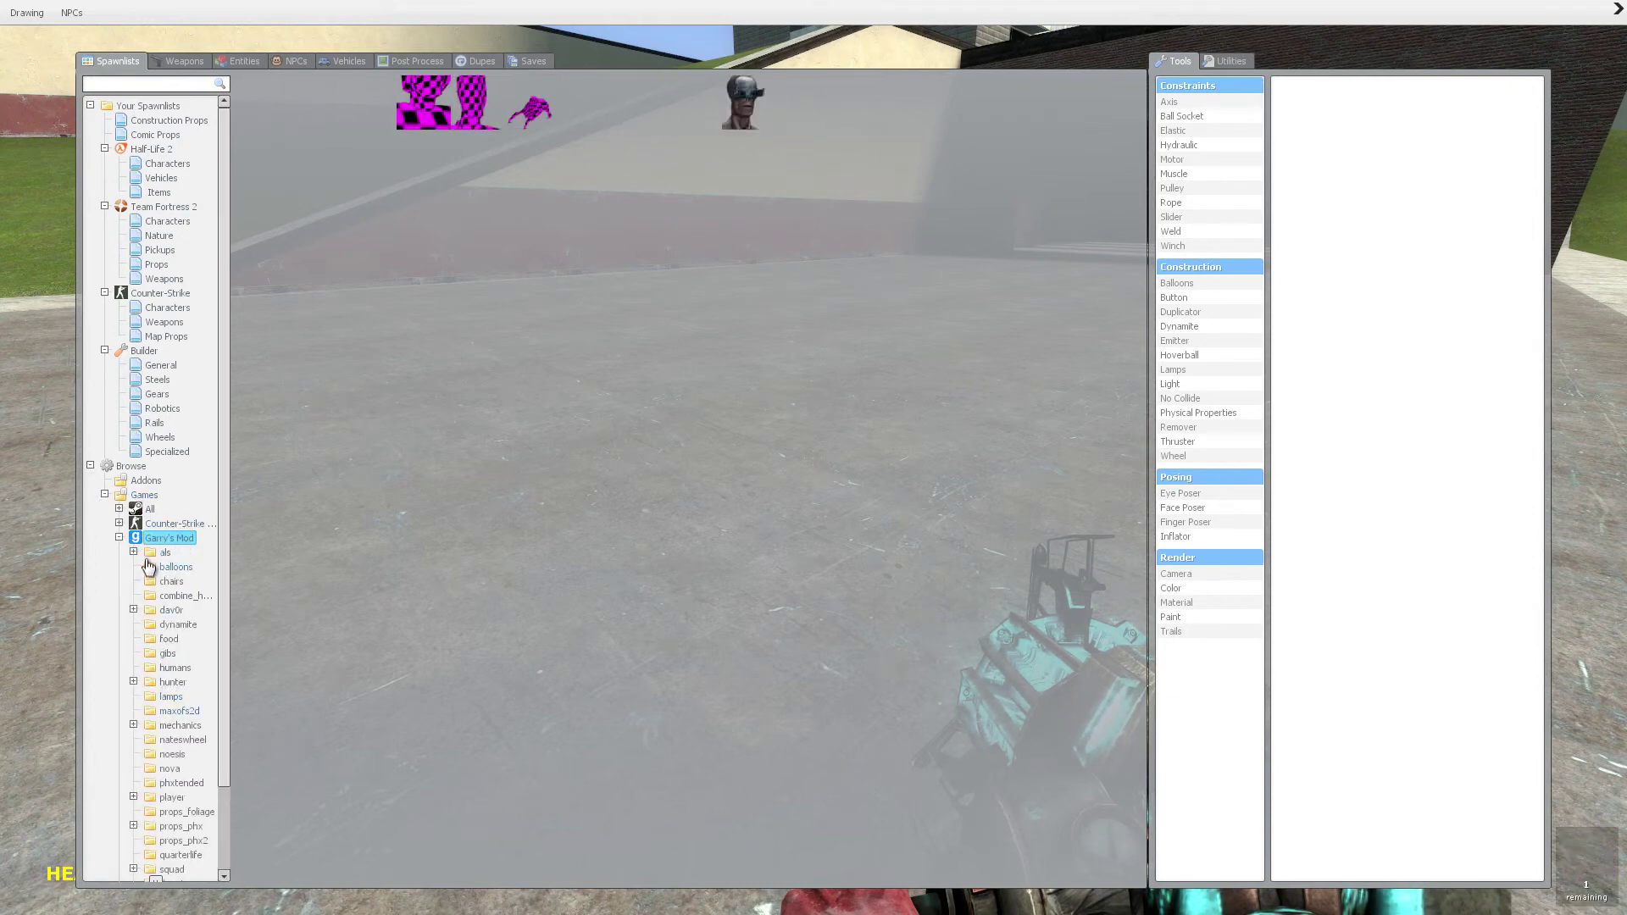
pyautogui.click(153, 555)
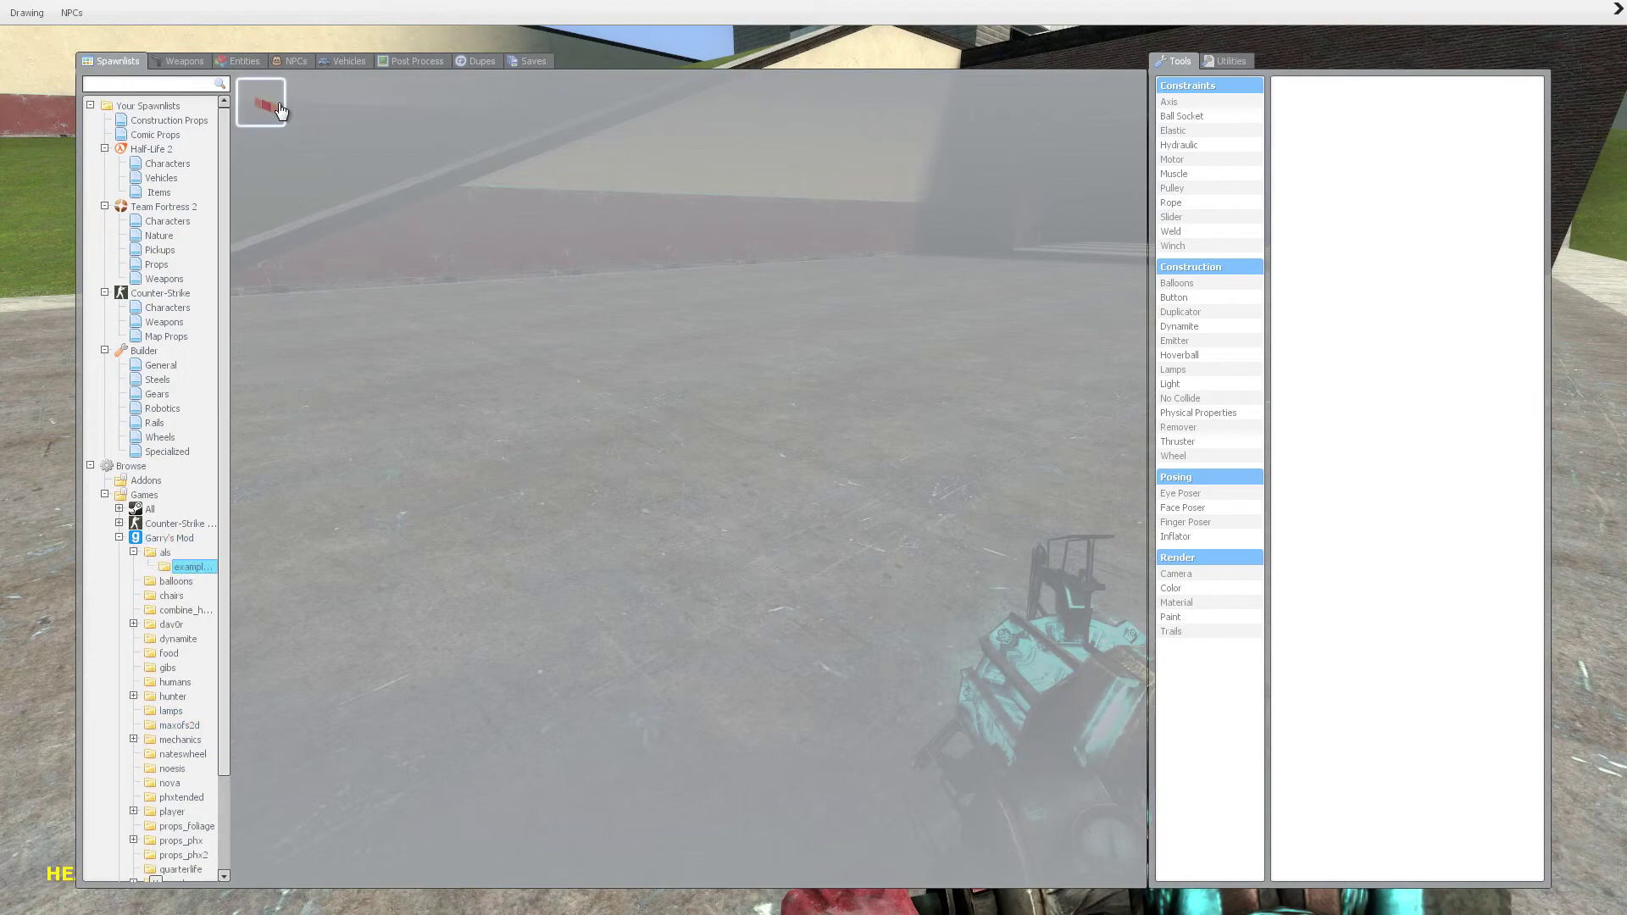
pyautogui.click(281, 109)
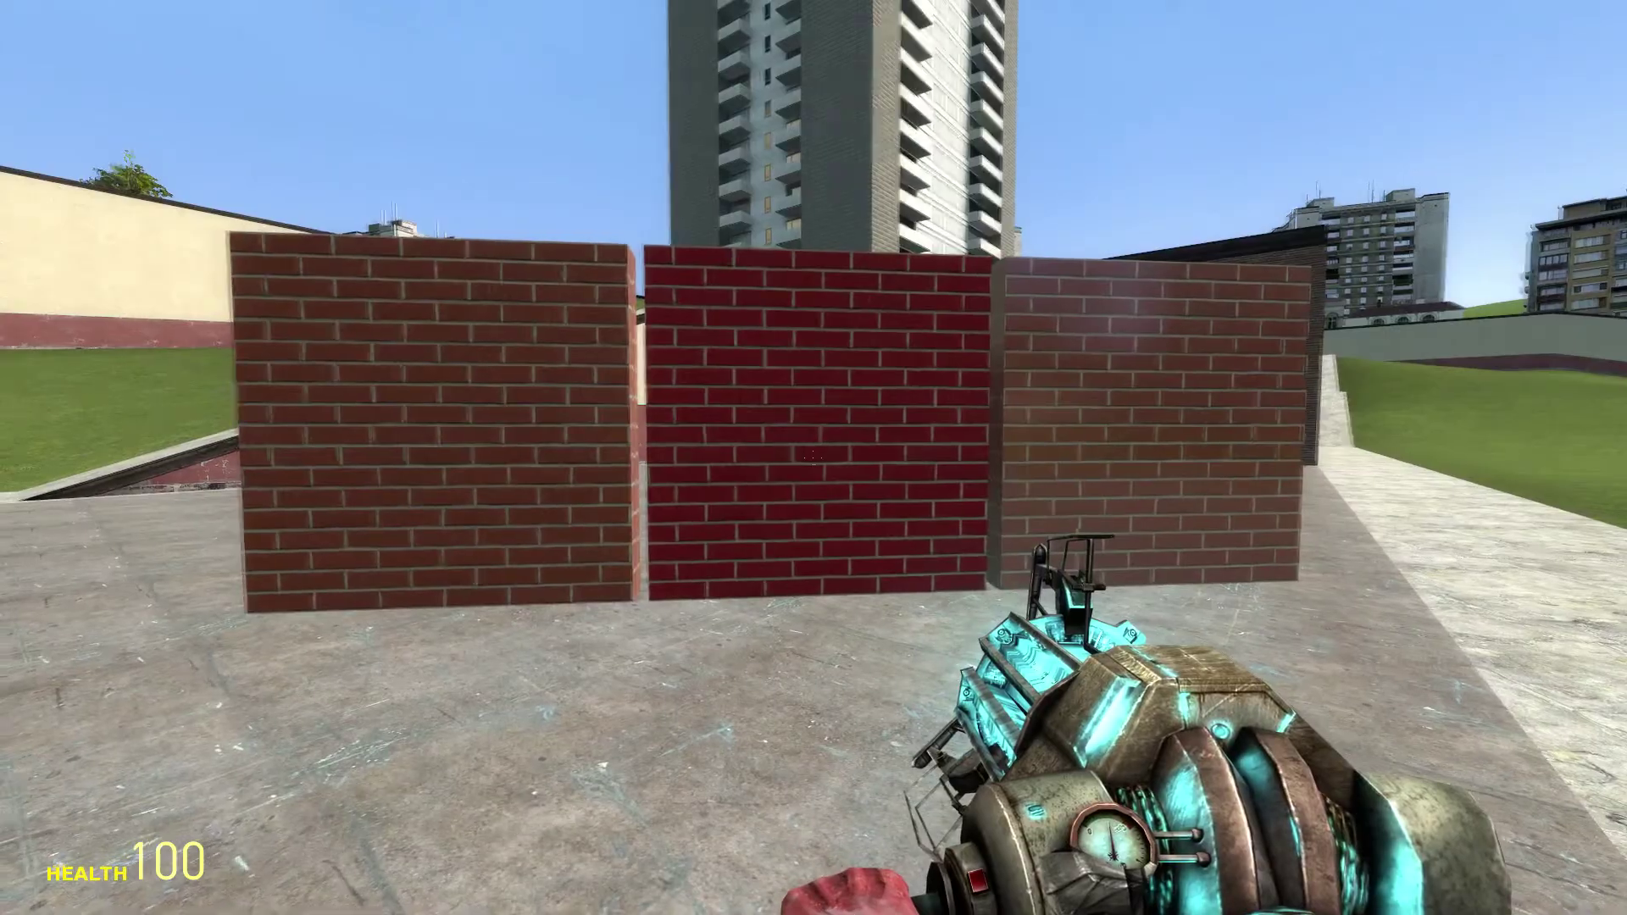
# Walk along the standing brick wall, switch to the crowbar, and inspect its three panels up close.
pyautogui.press('w')
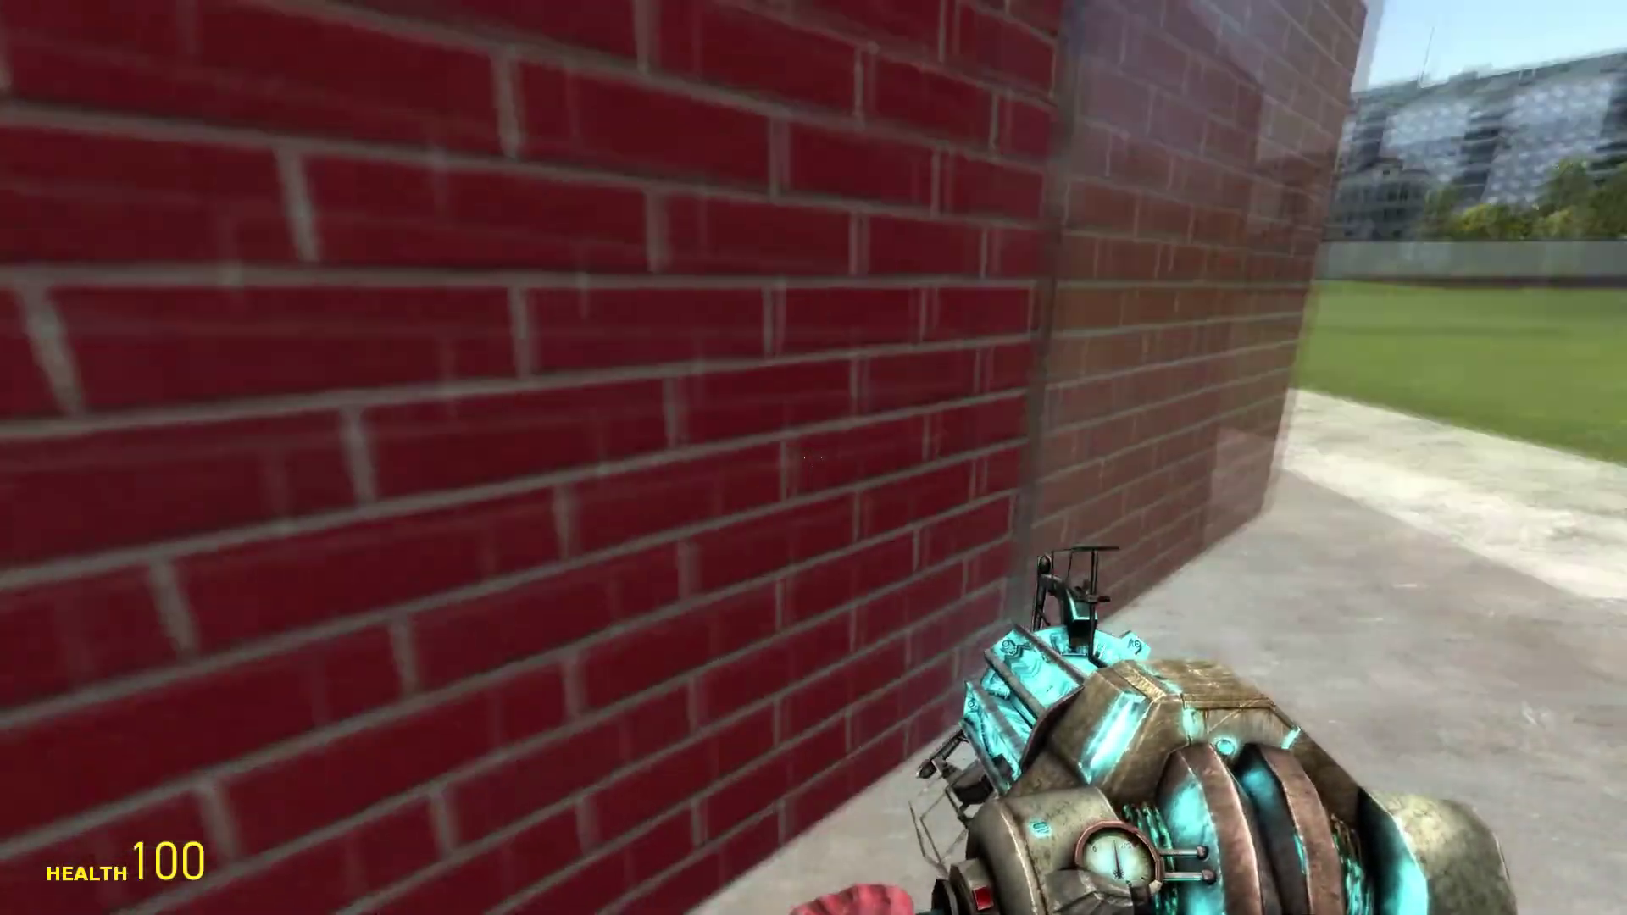
pyautogui.press('w')
pyautogui.scroll(-1, 812, 457)
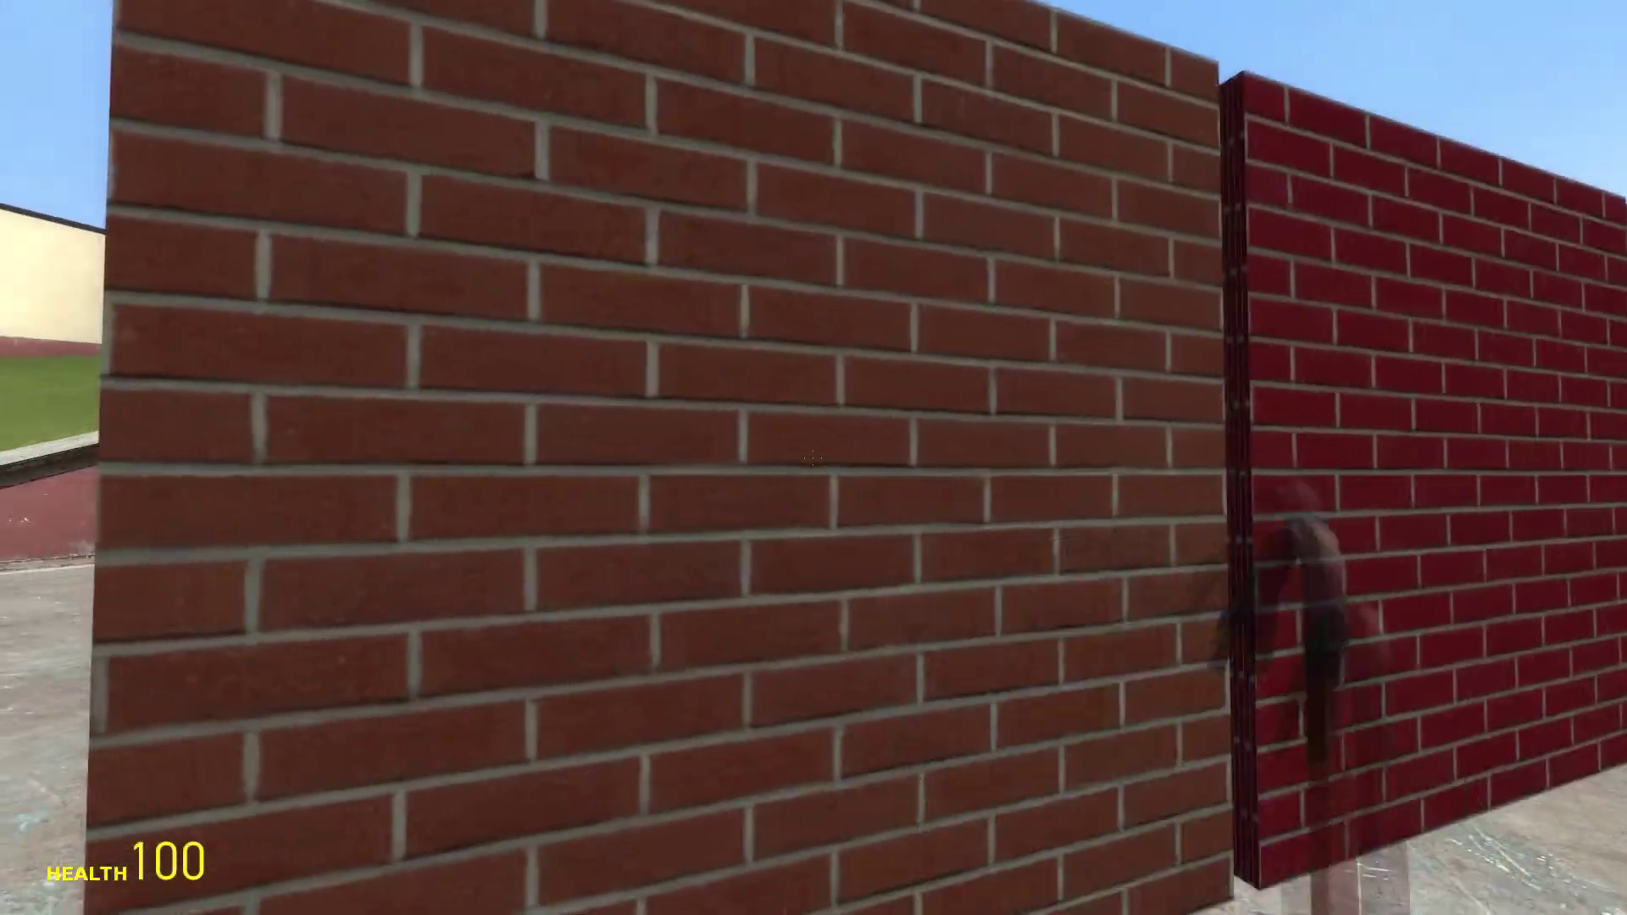
pyautogui.press('d')
pyautogui.press('w')
pyautogui.press('d')
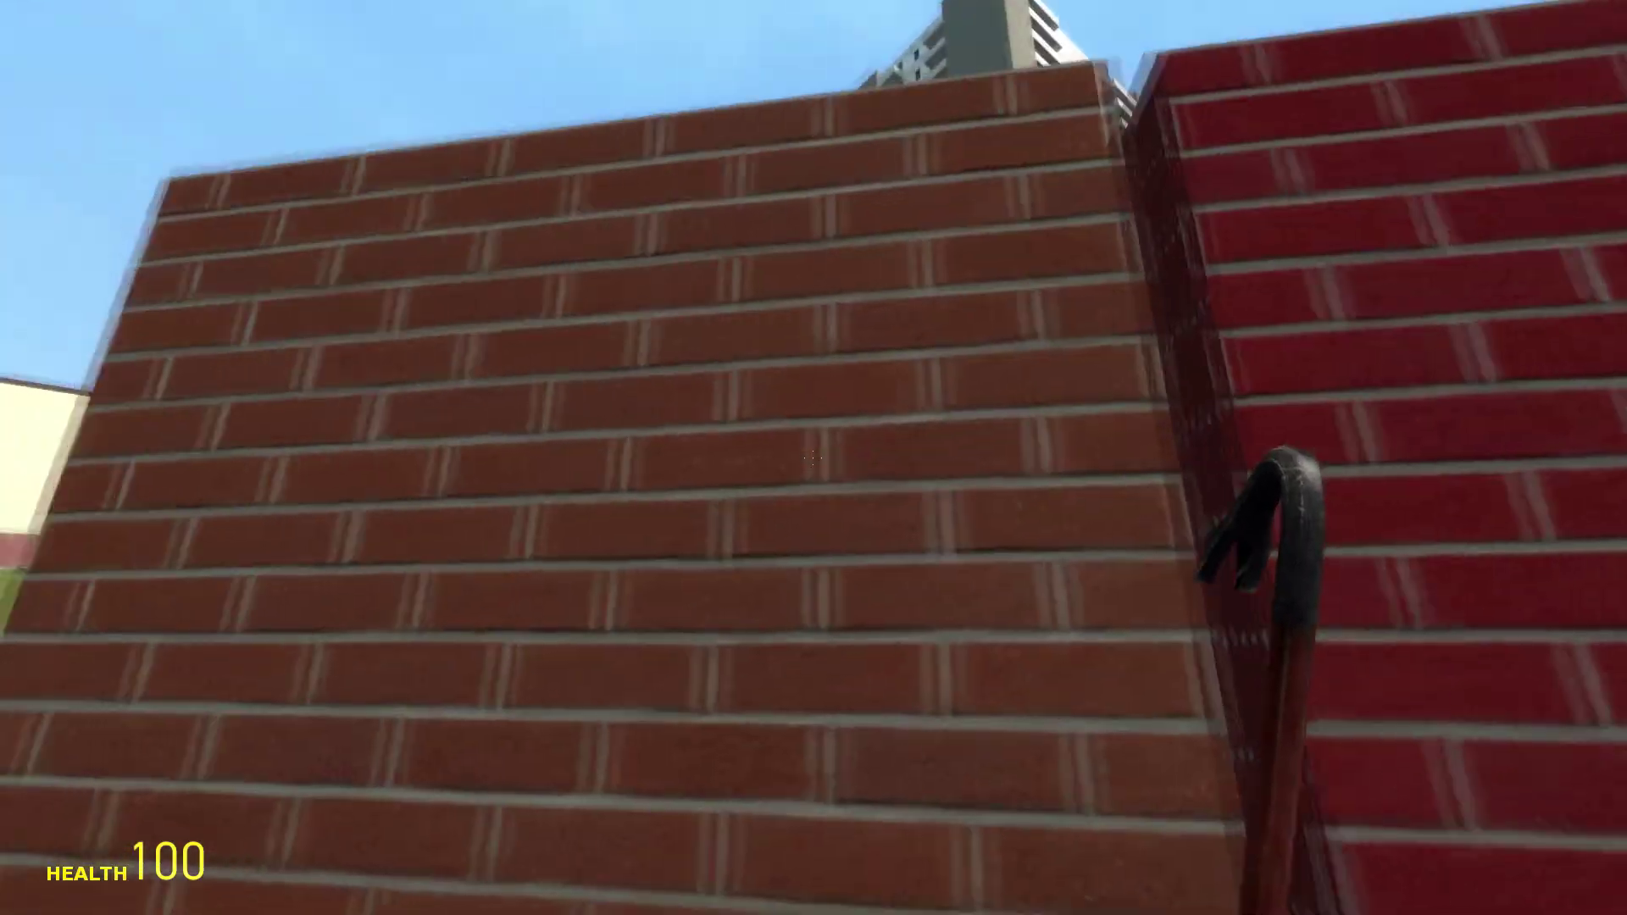
pyautogui.press('w')
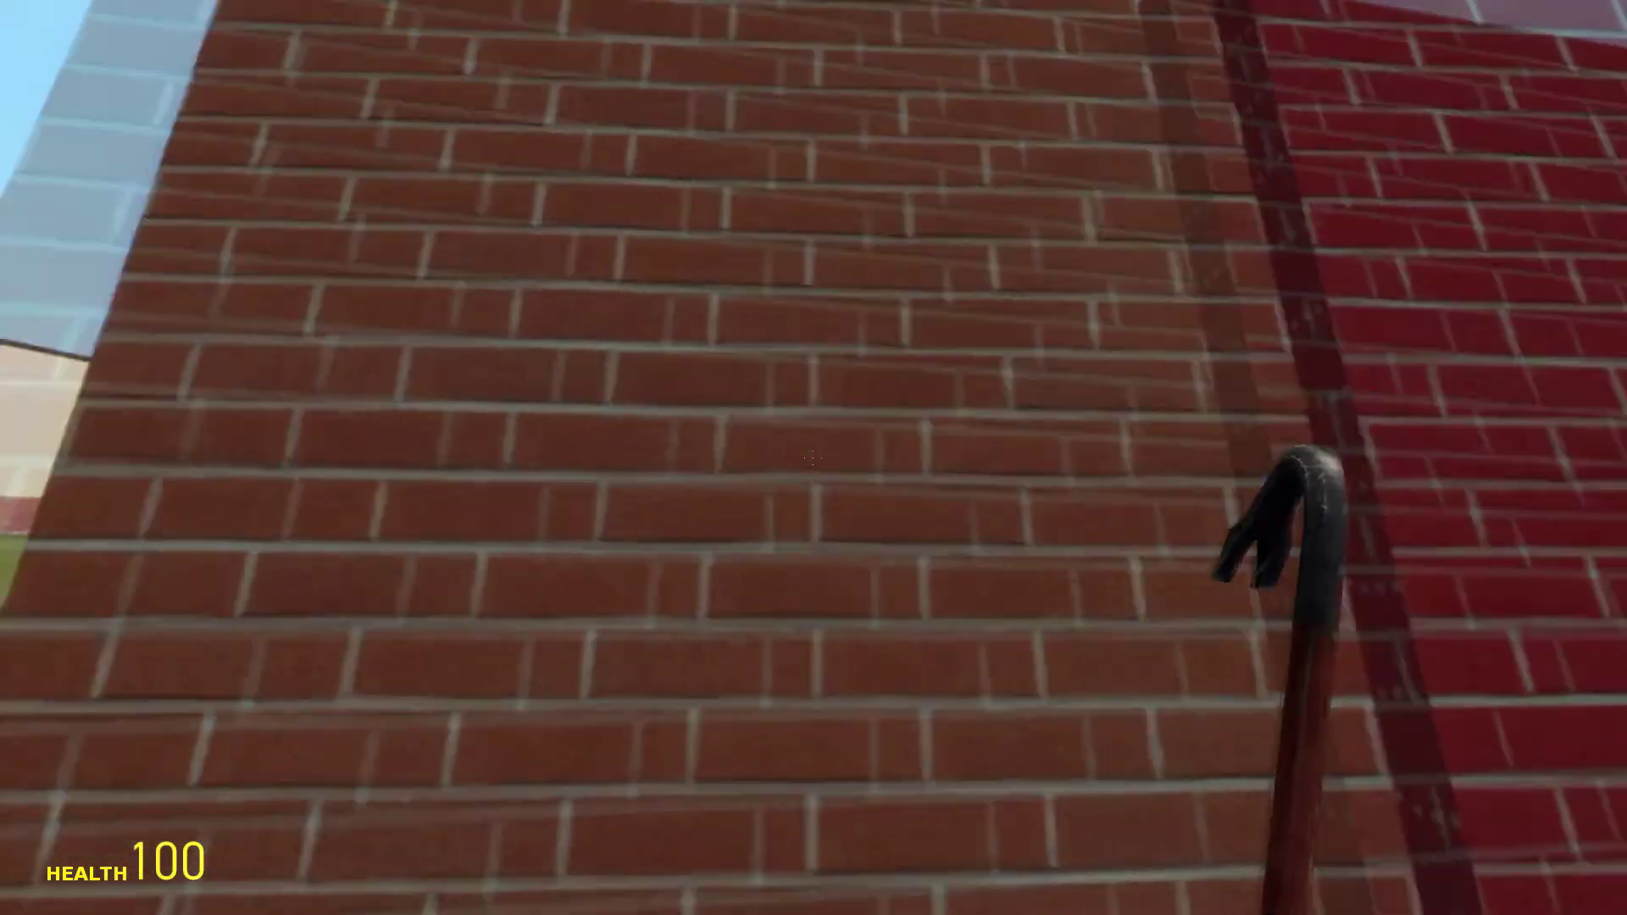
pyautogui.press('d')
pyautogui.press('w')
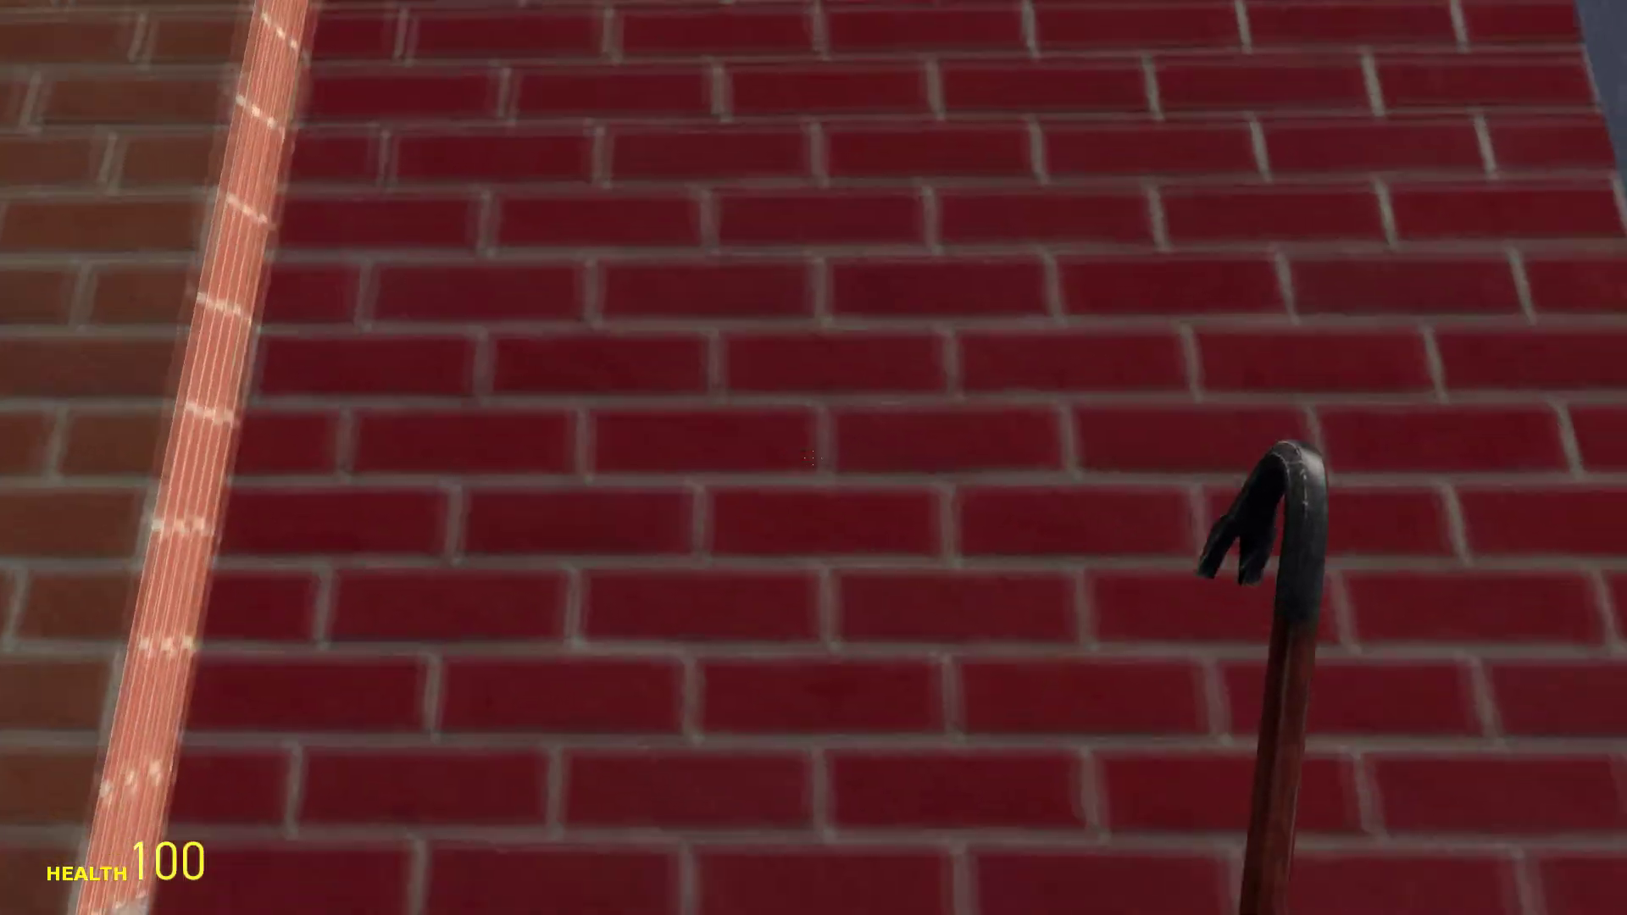
pyautogui.press('s')
pyautogui.press('d')
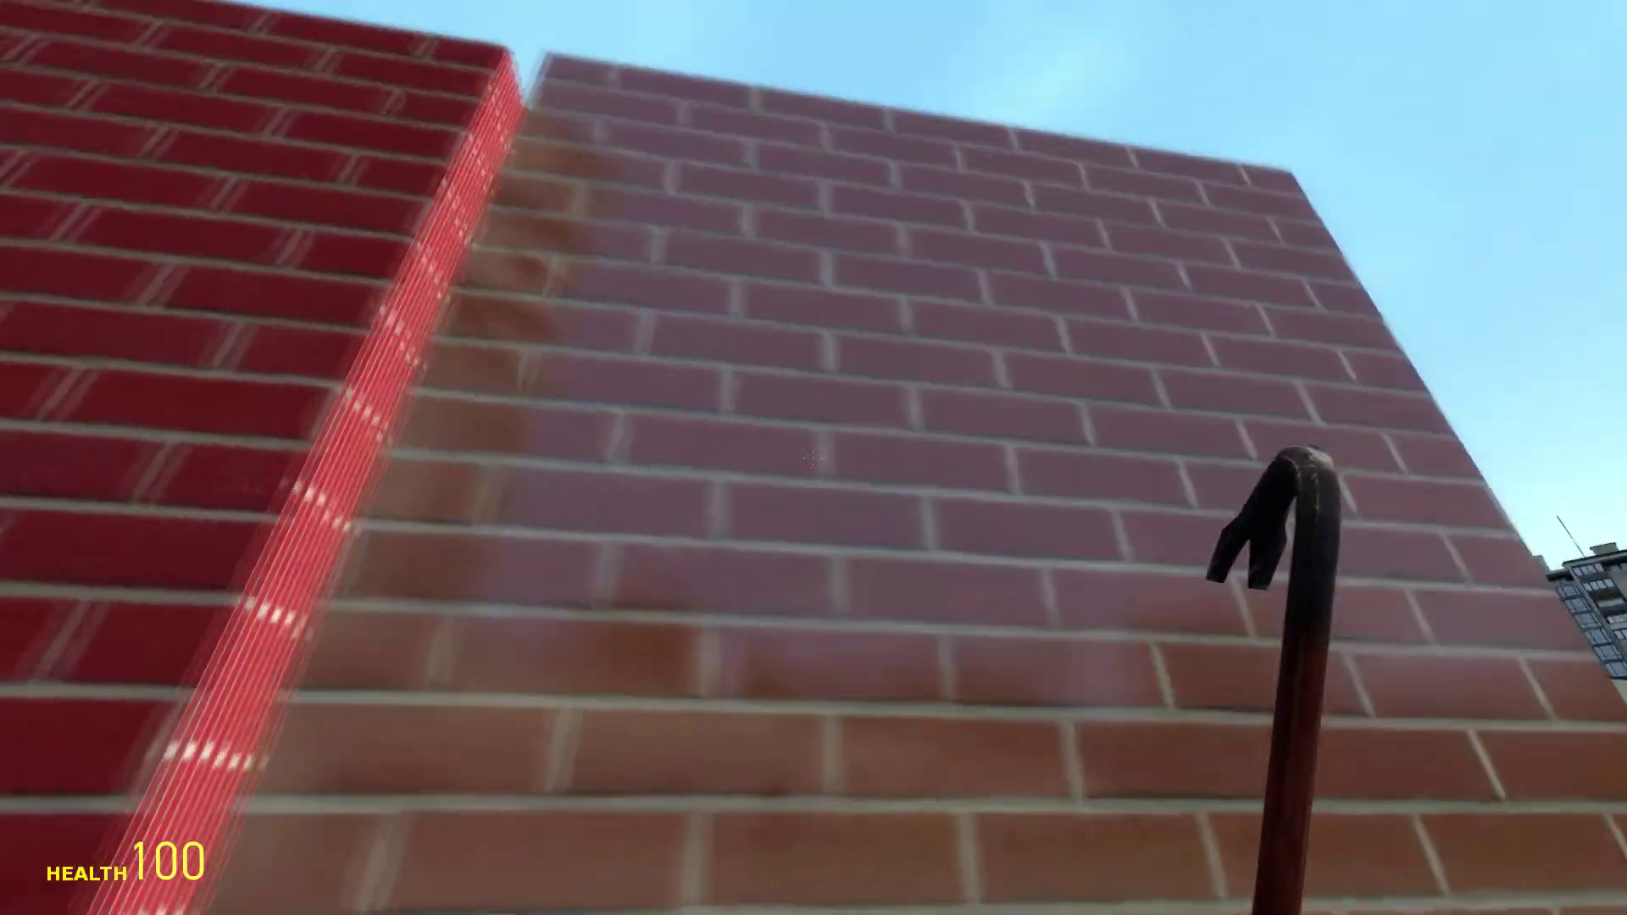
pyautogui.press('w')
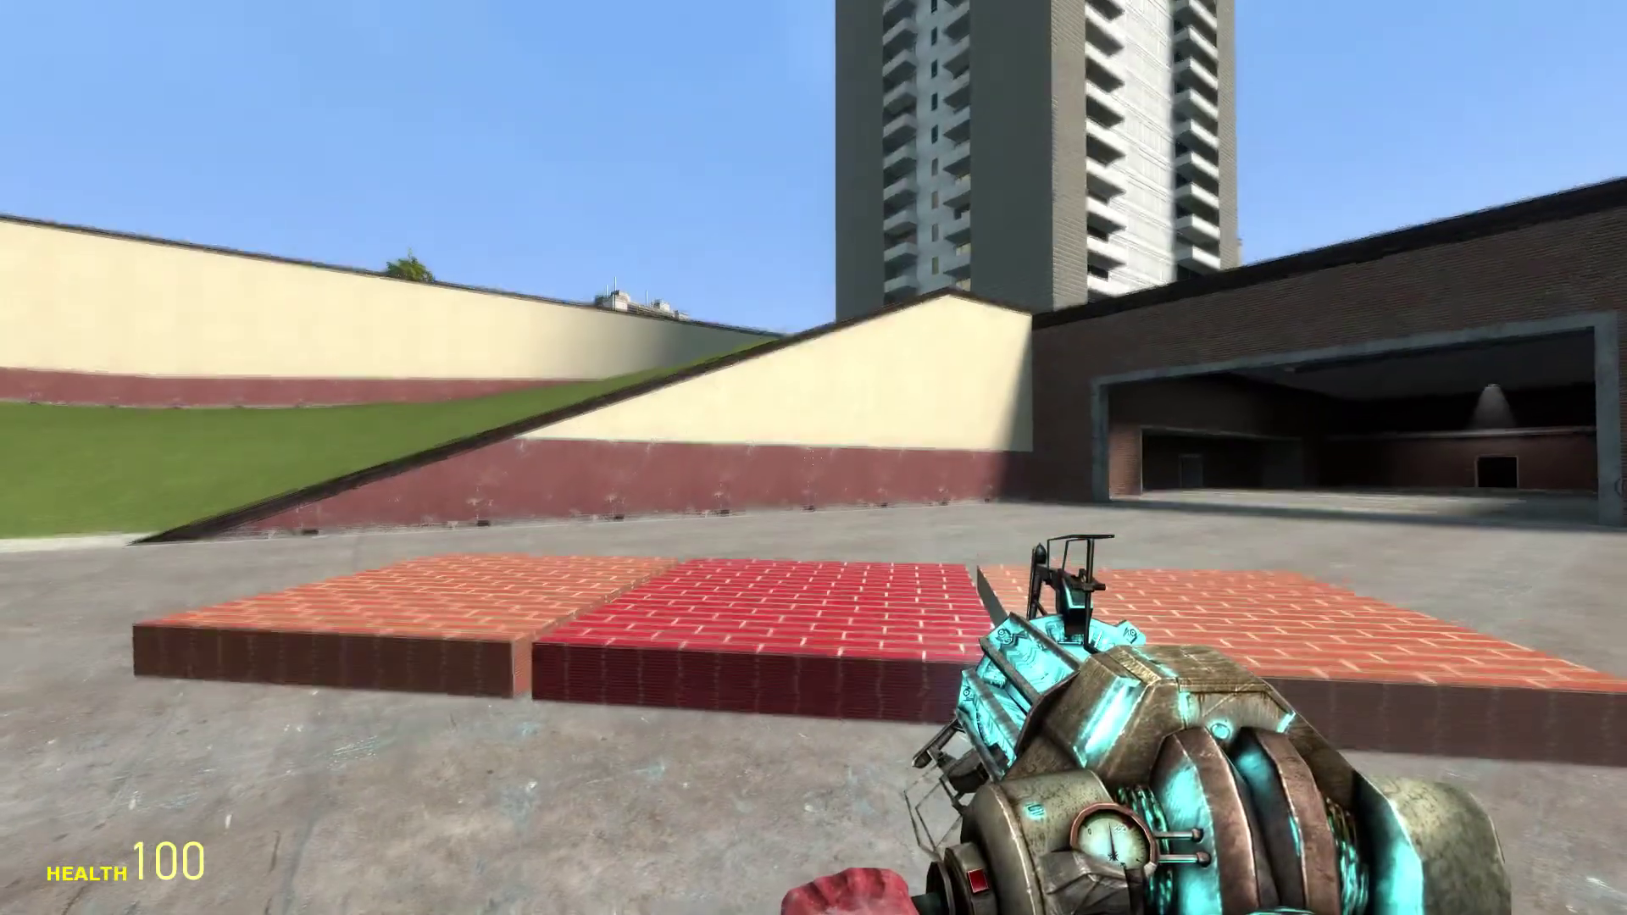
# Try to move the flat-lying wall with the physics gun, respawn, and walk back to the wall.
pyautogui.moveTo(814, 458); pyautogui.dragTo(813, 457)
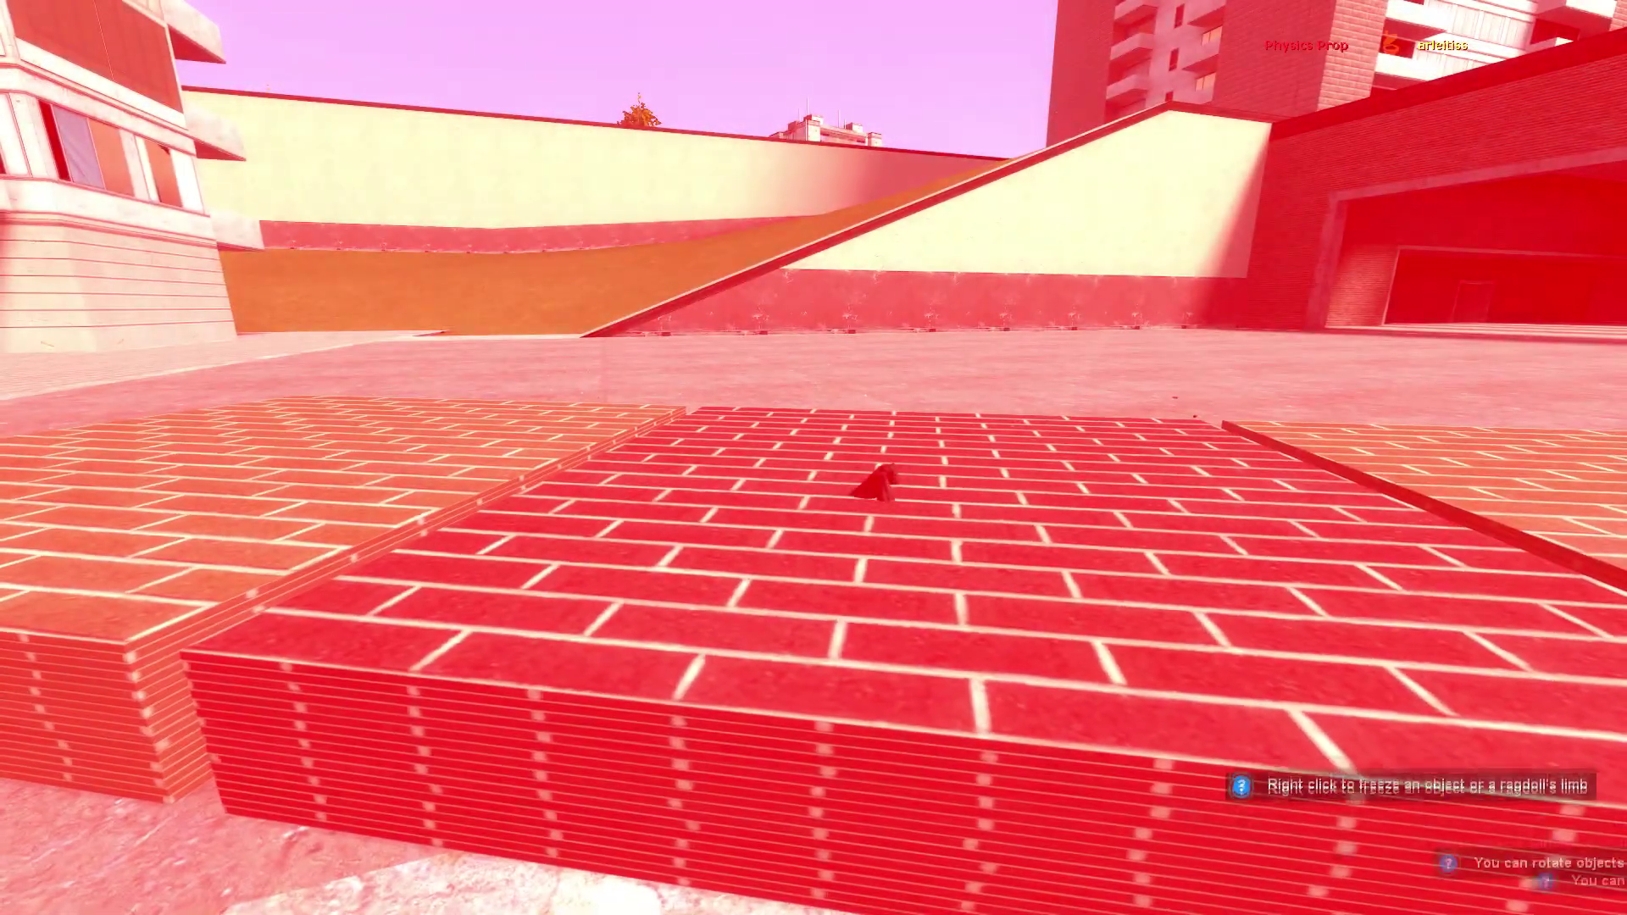
pyautogui.click(813, 458)
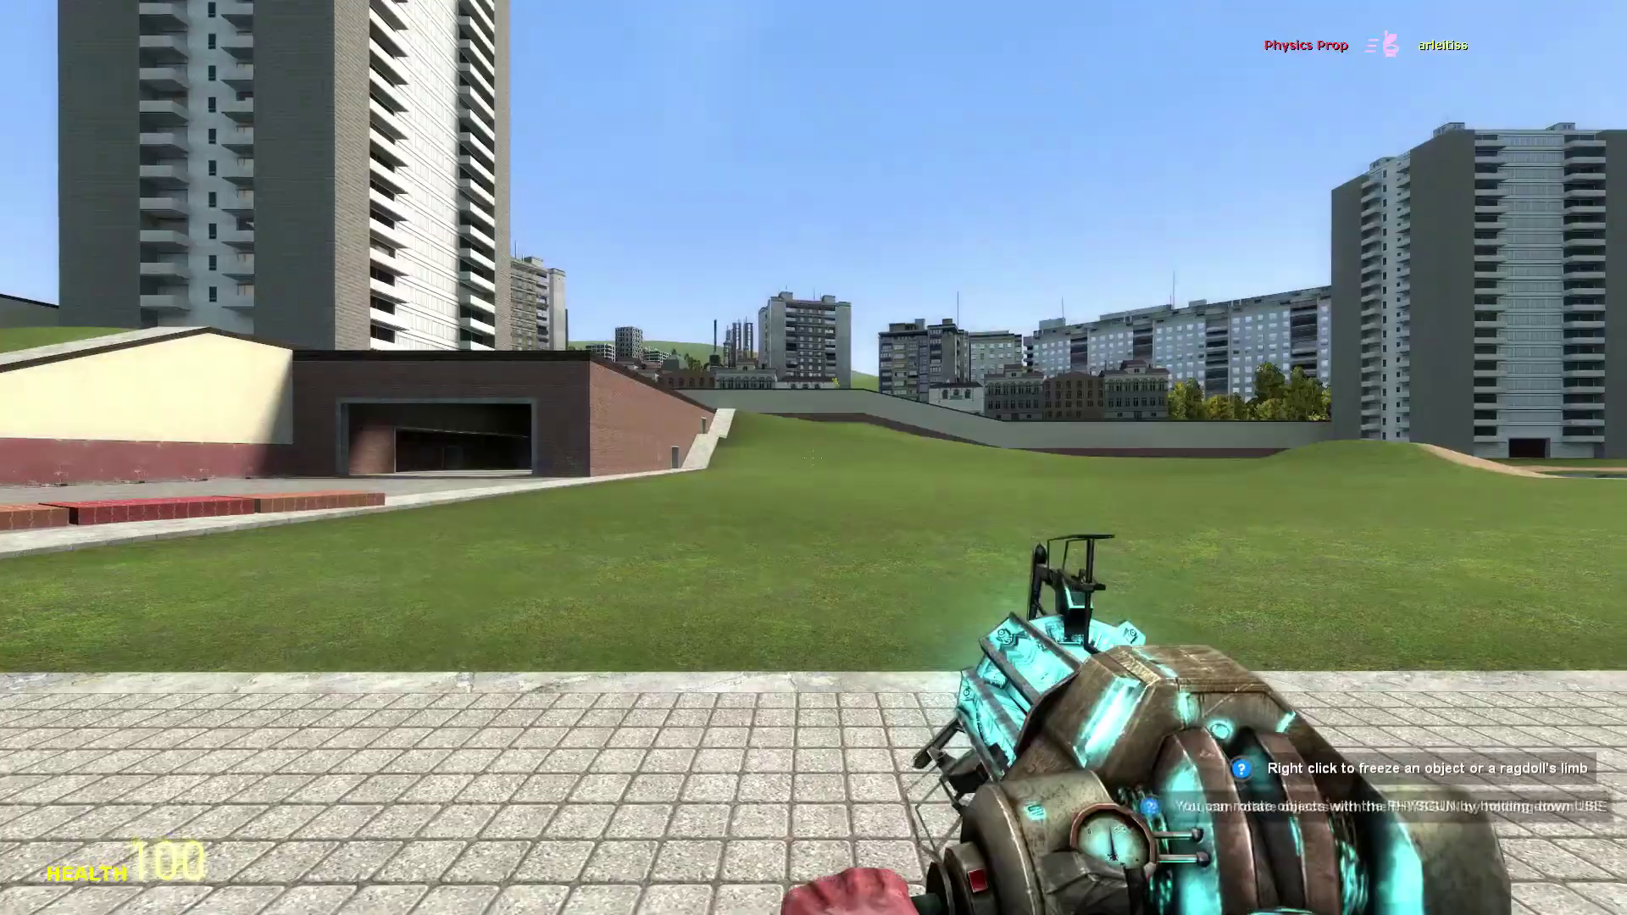
pyautogui.press('w')
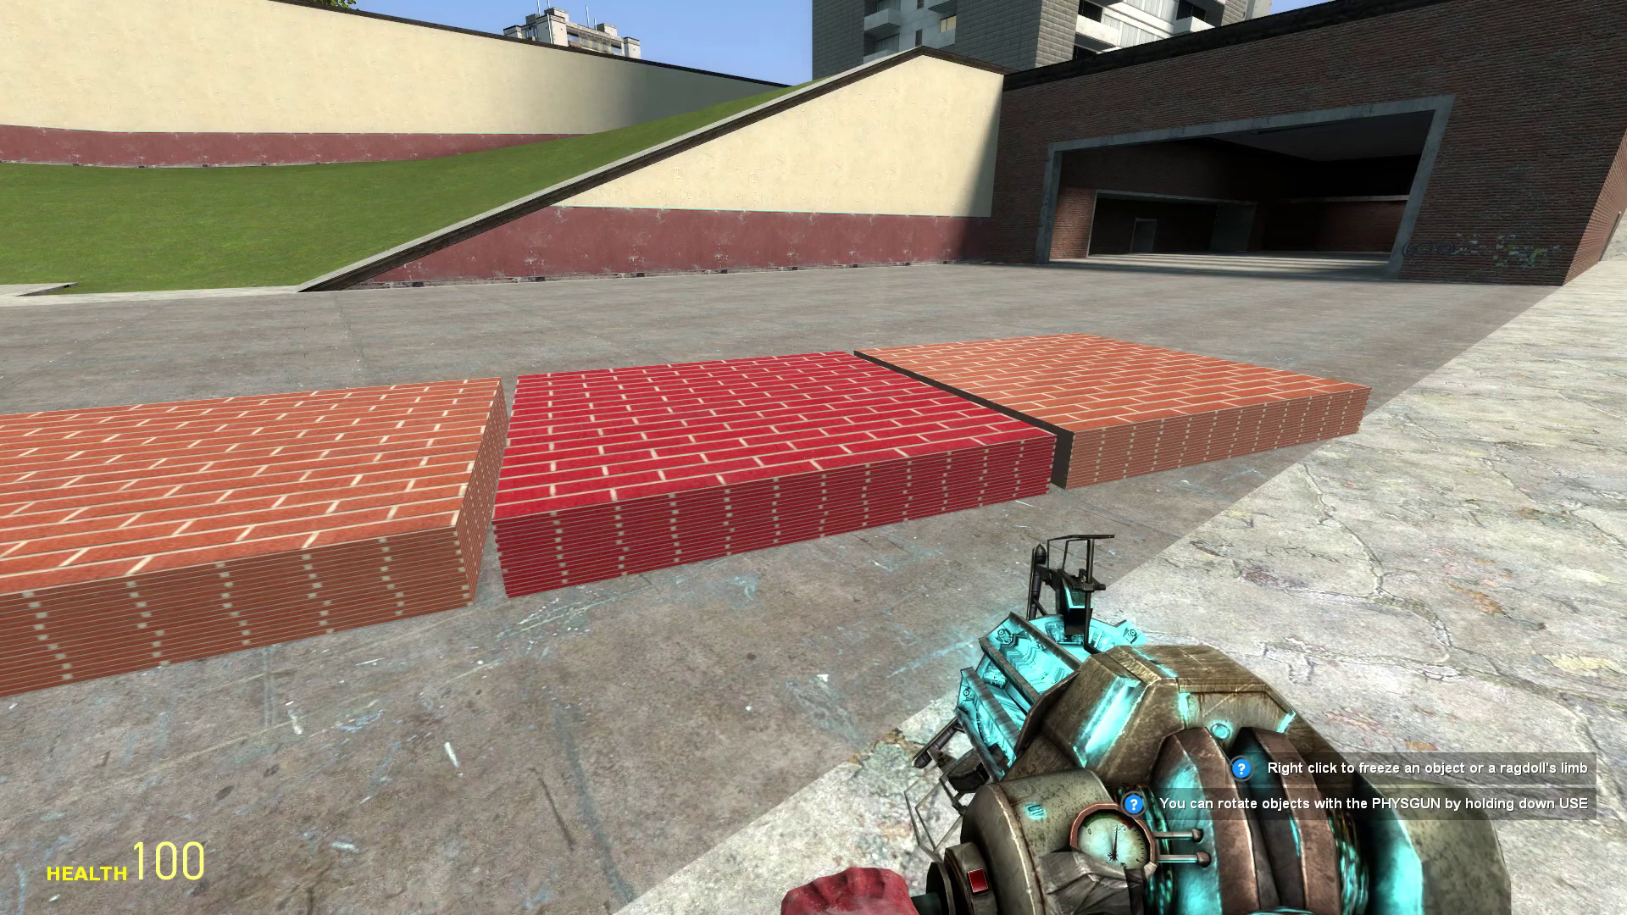
# Enable vcollide_wireframe through the console and walk around the wall to examine its collision mesh.
pyautogui.press('`')
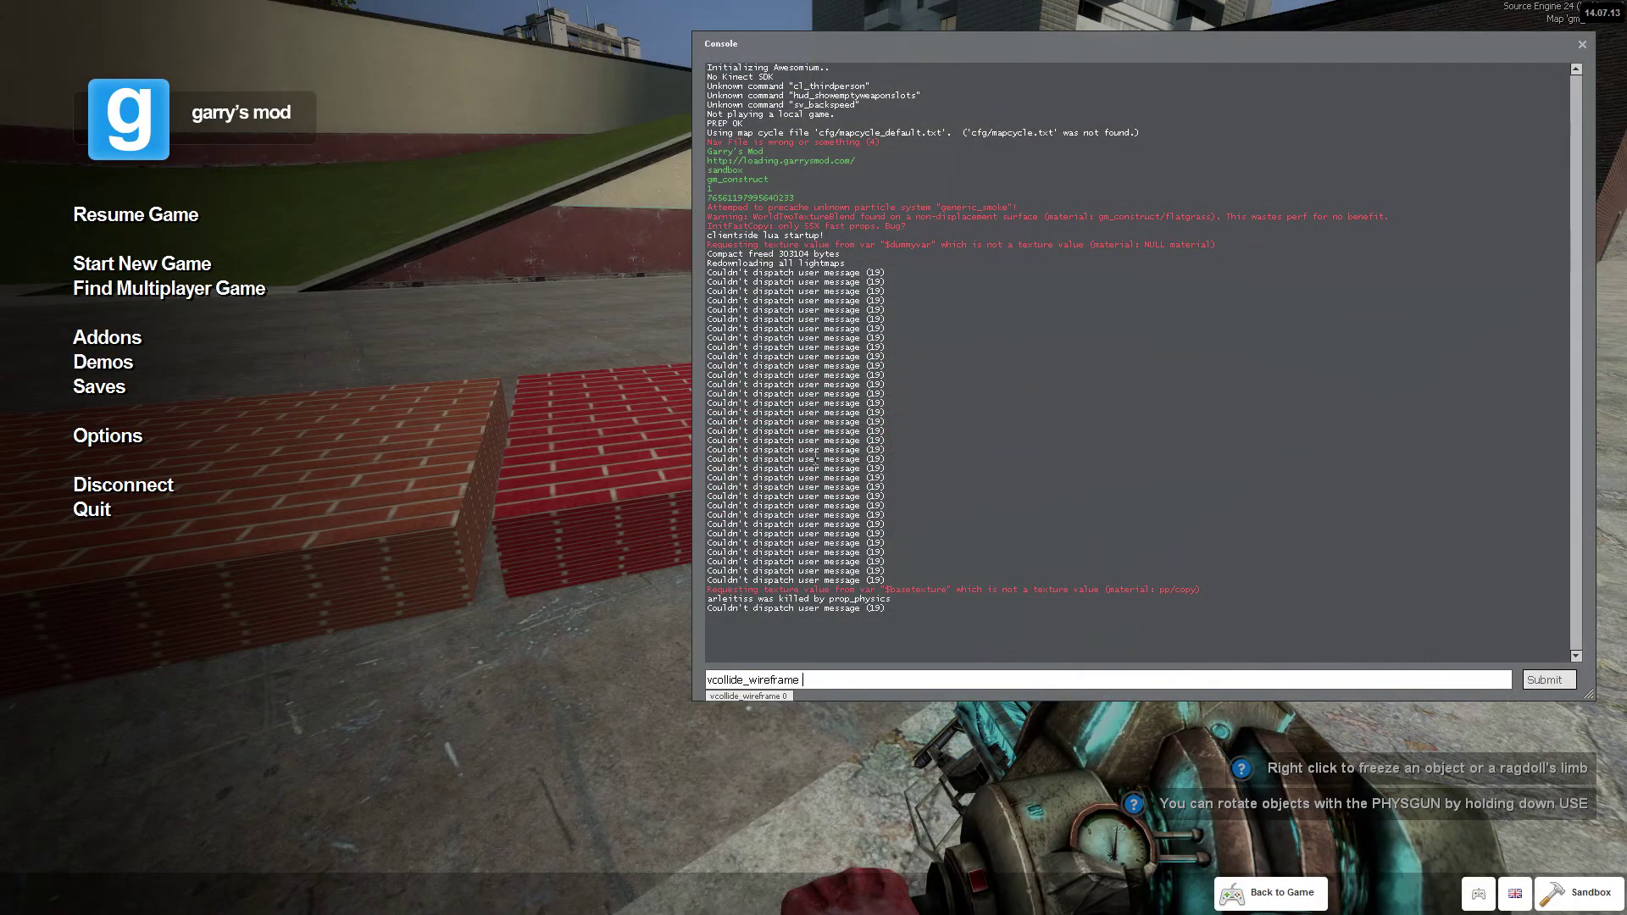
pyautogui.press('Escape')
pyautogui.press('a')
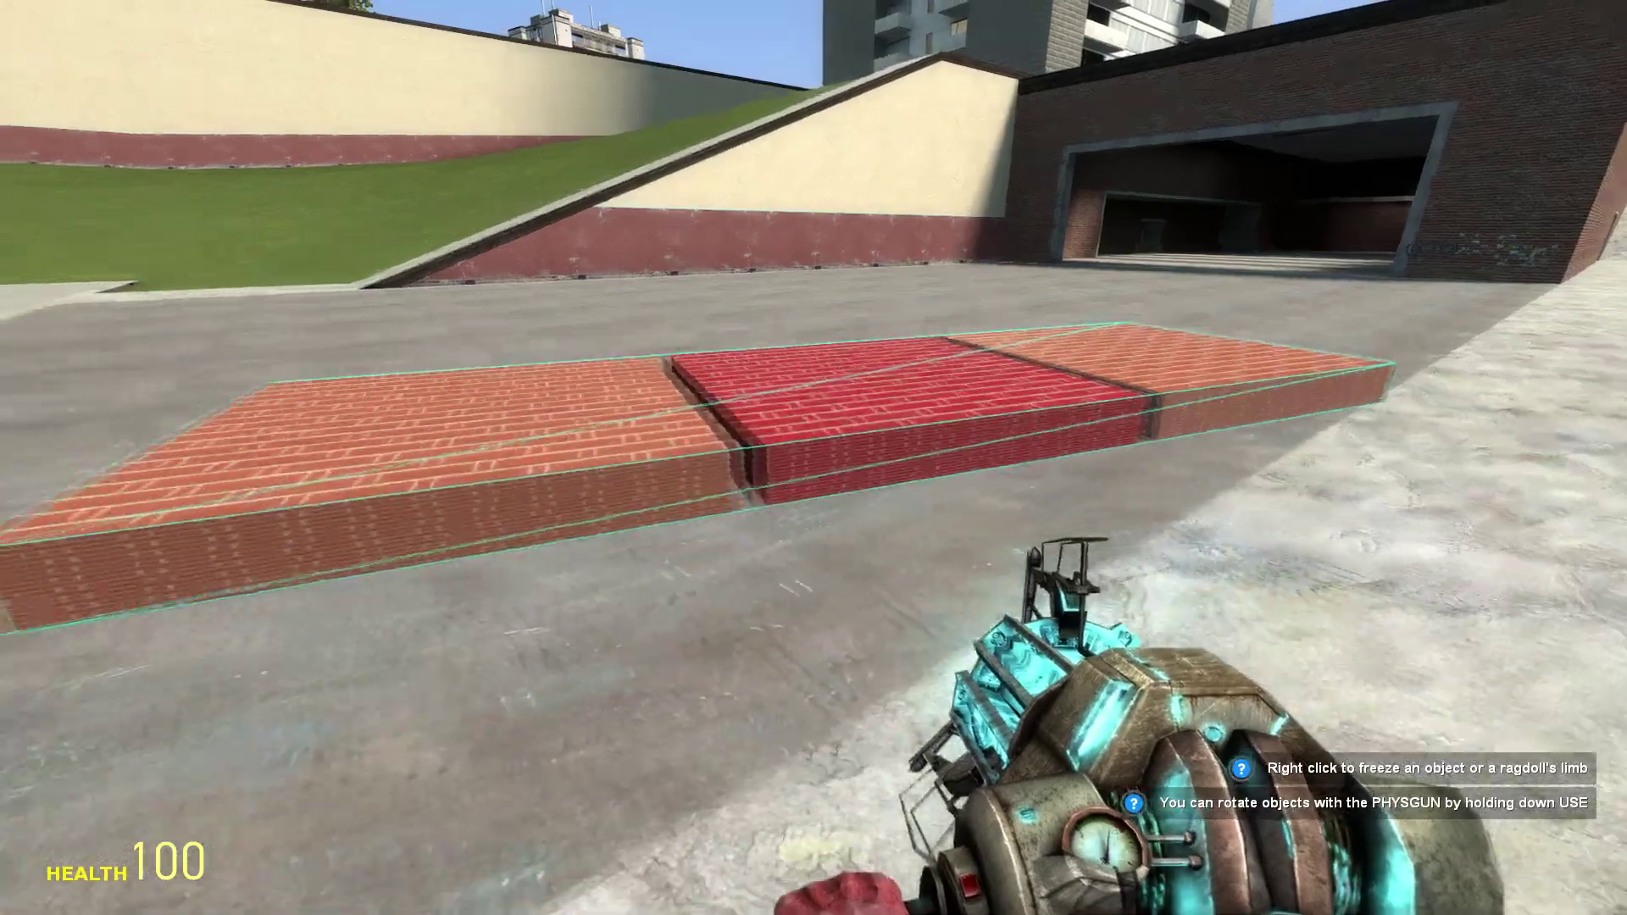
pyautogui.press('a')
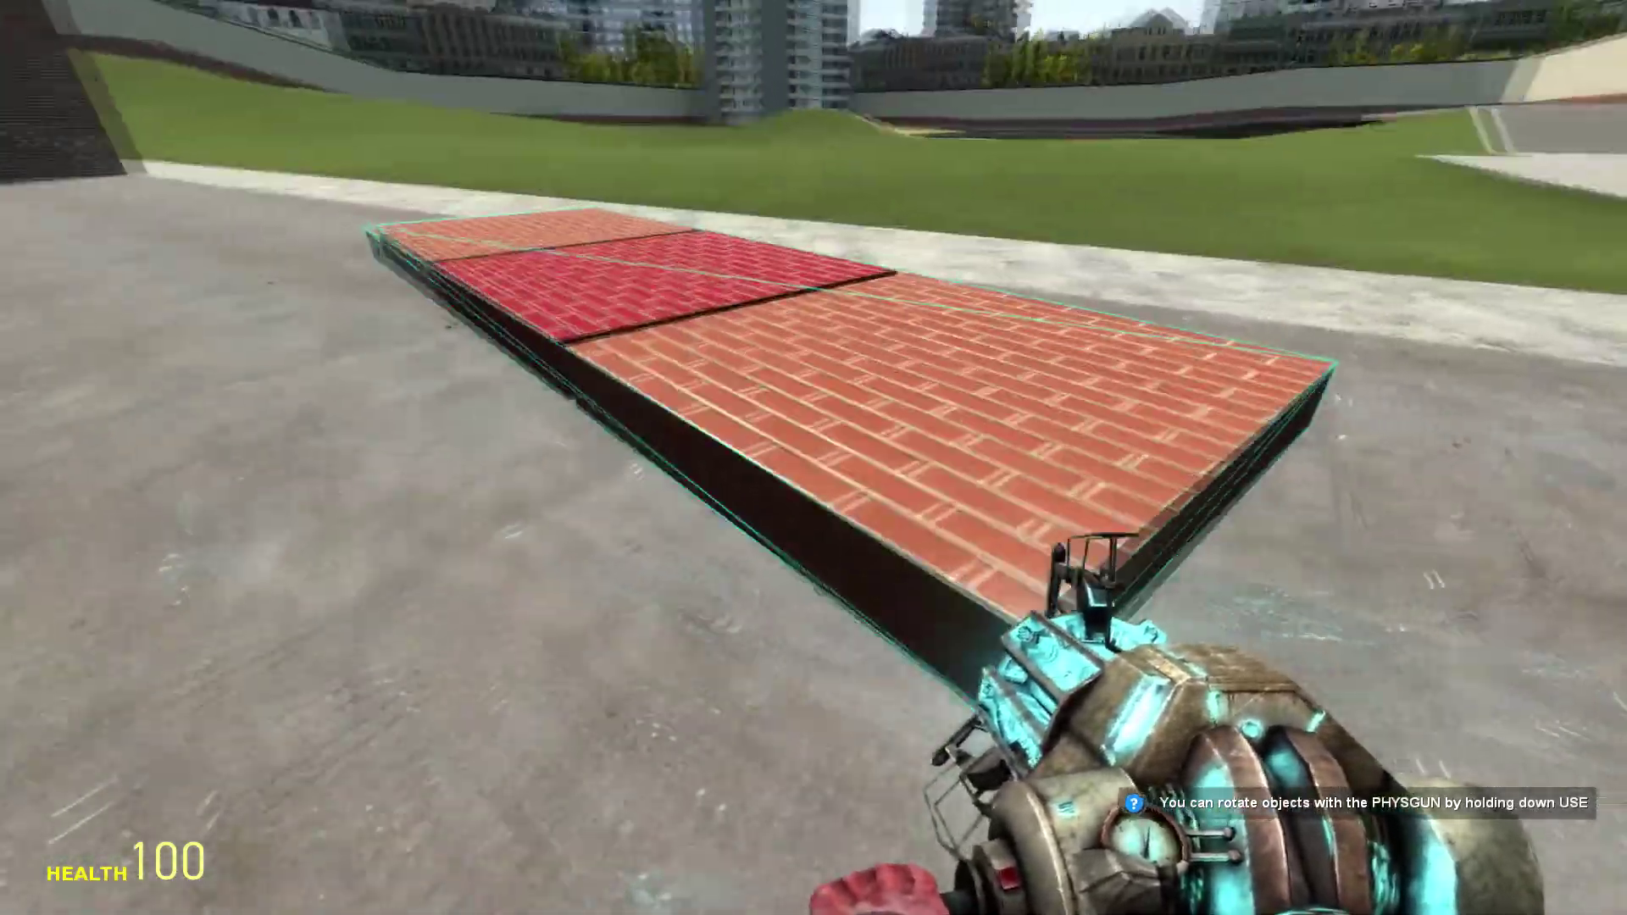
pyautogui.press('d')
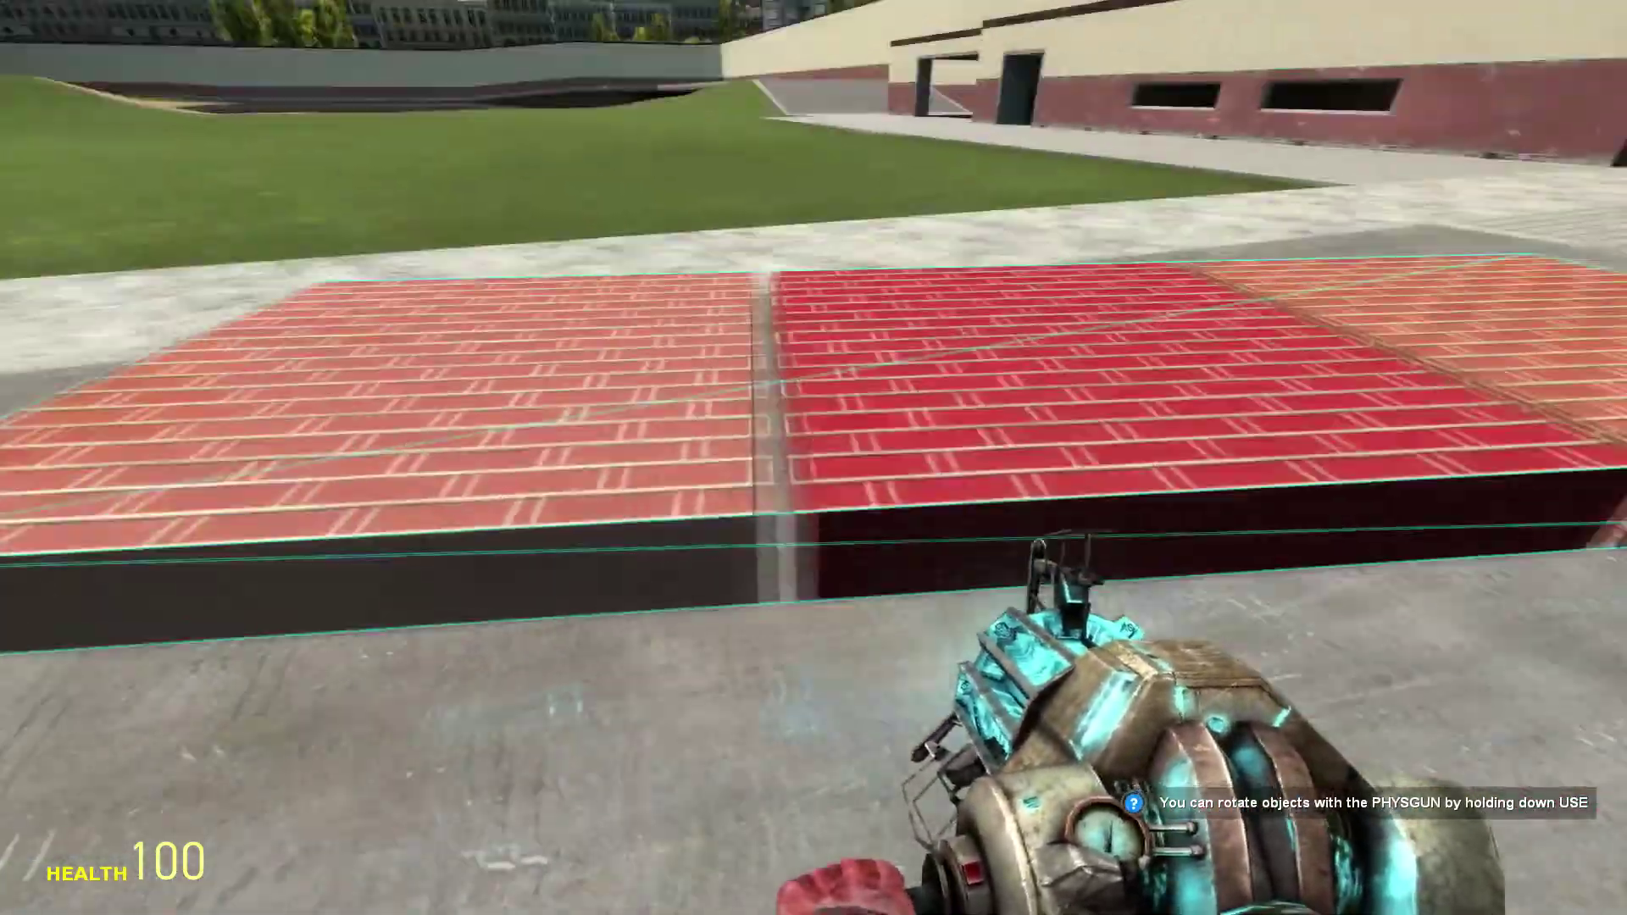
pyautogui.press('a')
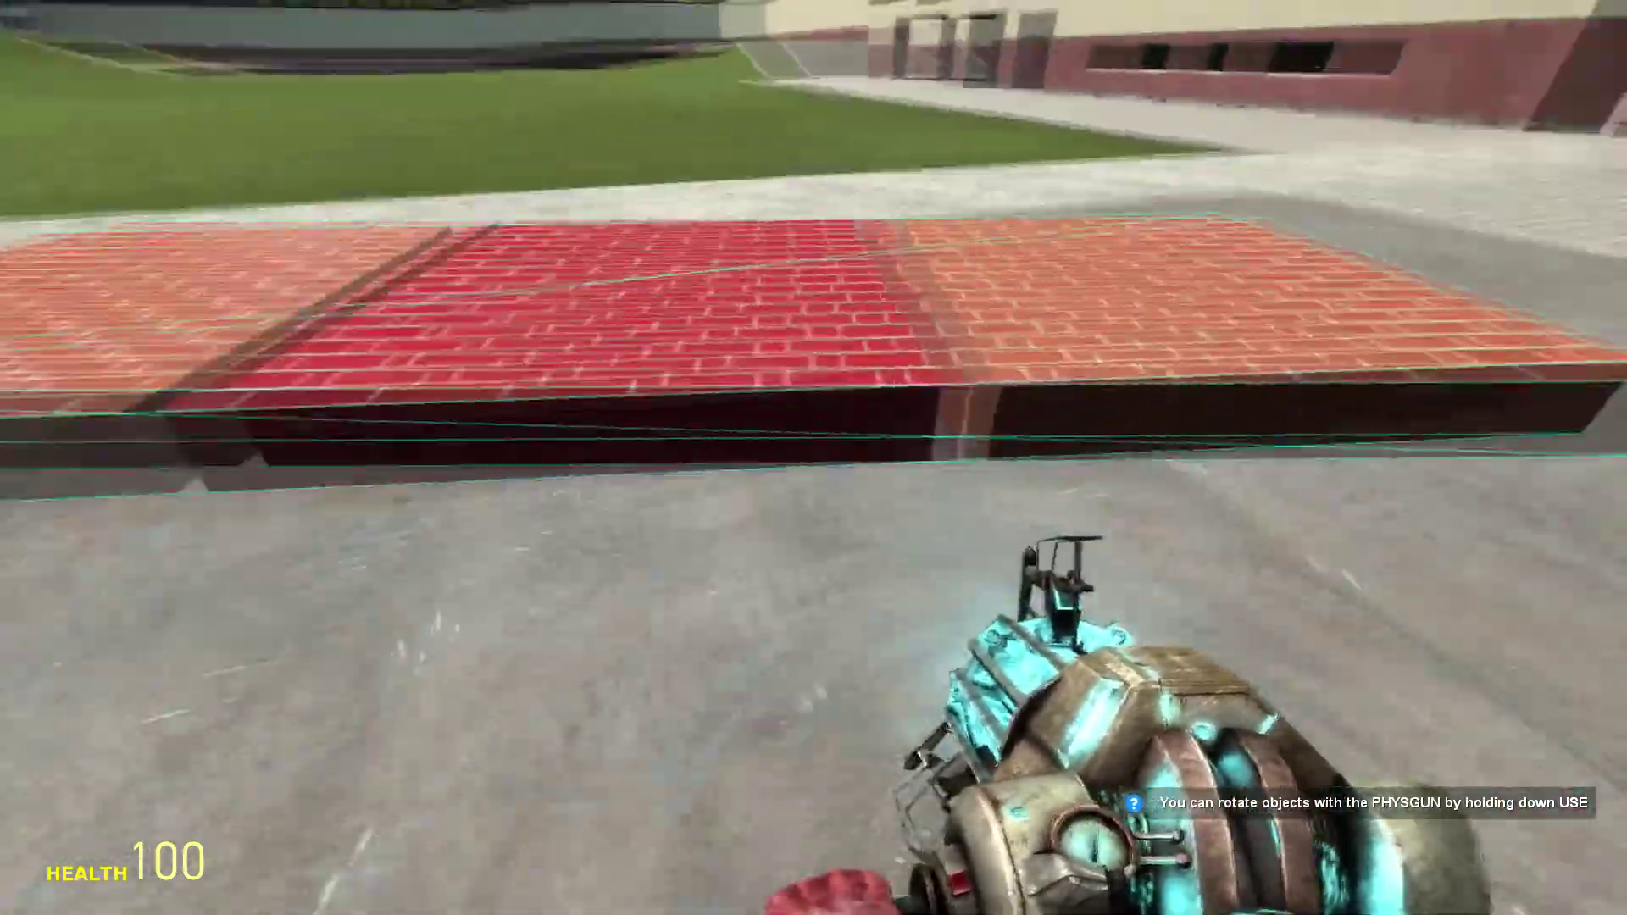
pyautogui.press('a')
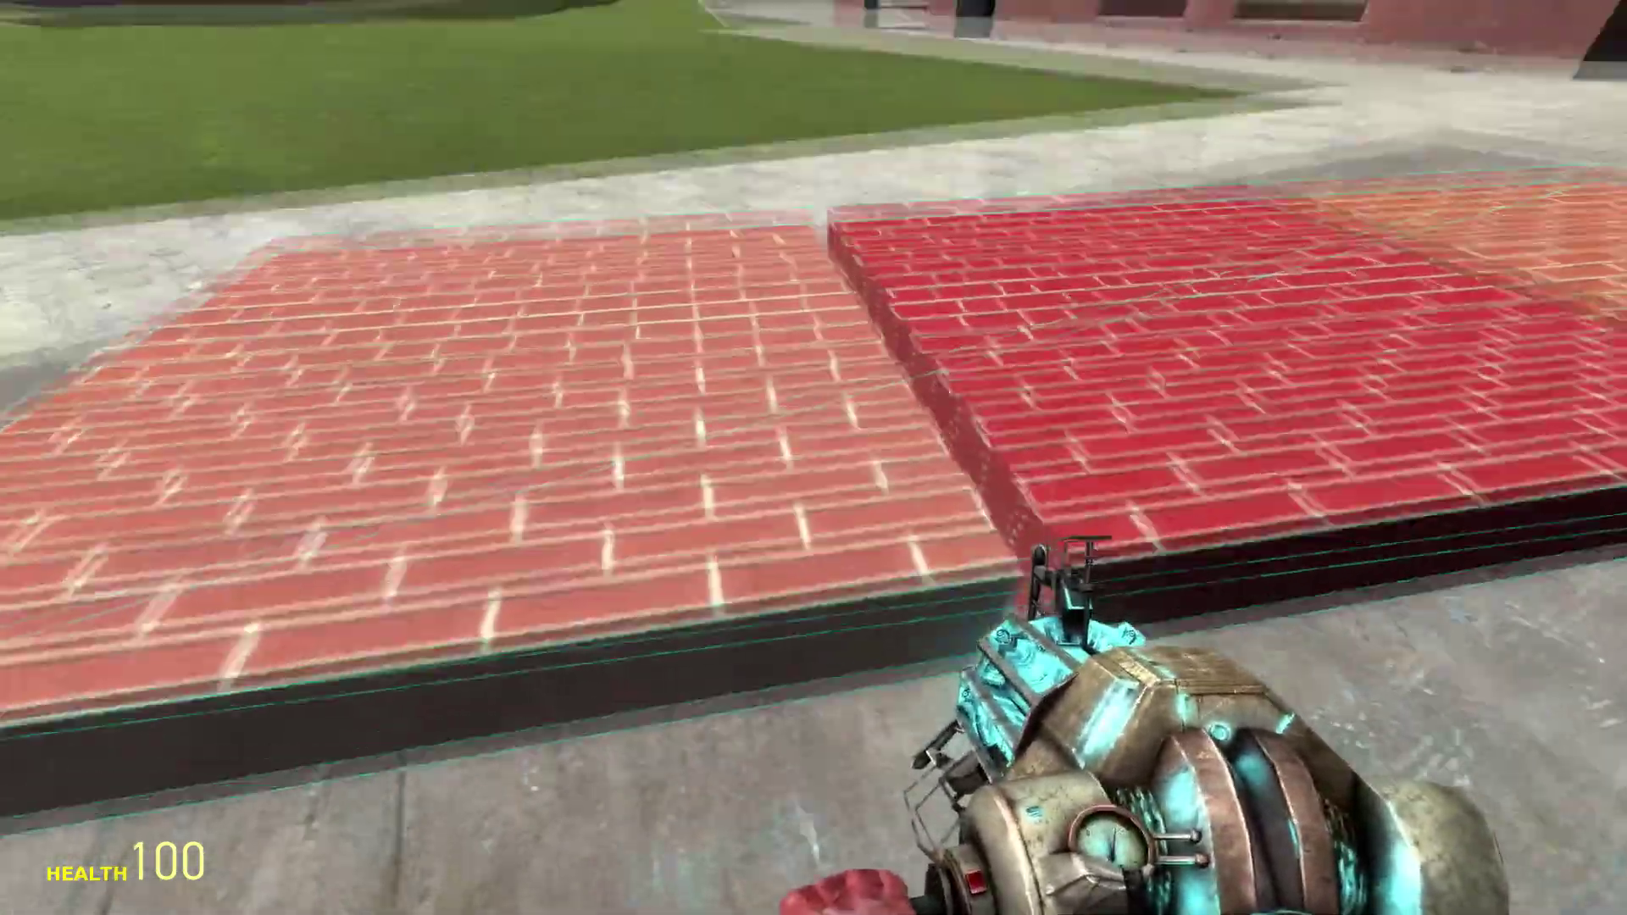
# Spawn a bathtub prop beside the wall and circle it to examine its collision wireframe.
pyautogui.press('q')
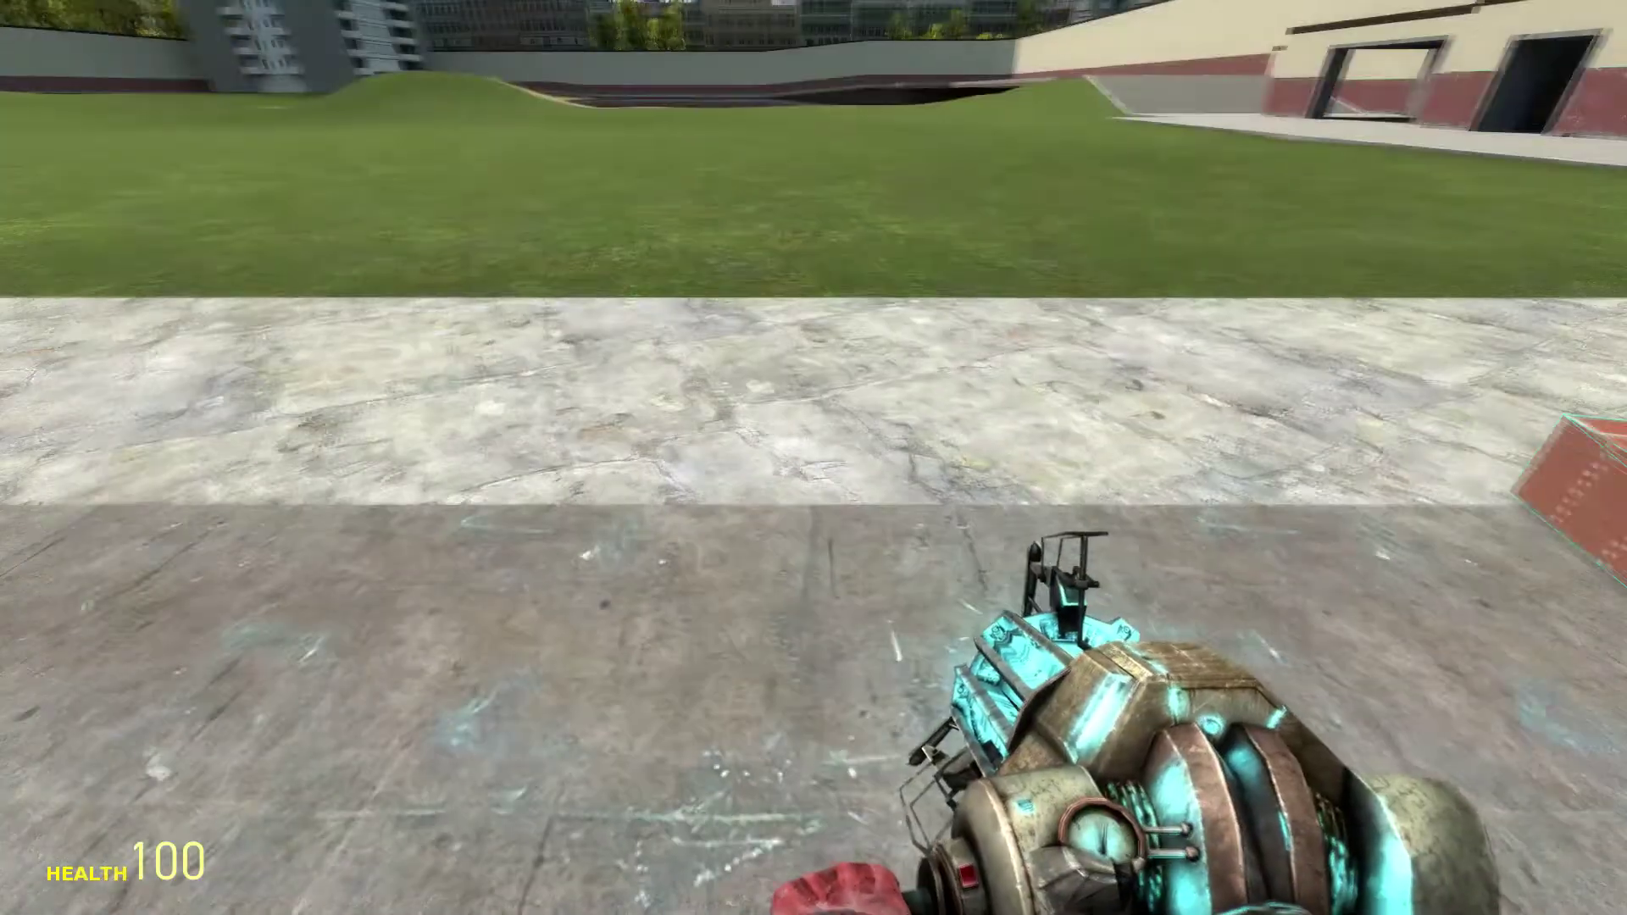
pyautogui.press('q')
pyautogui.click(1051, 490)
pyautogui.press('q')
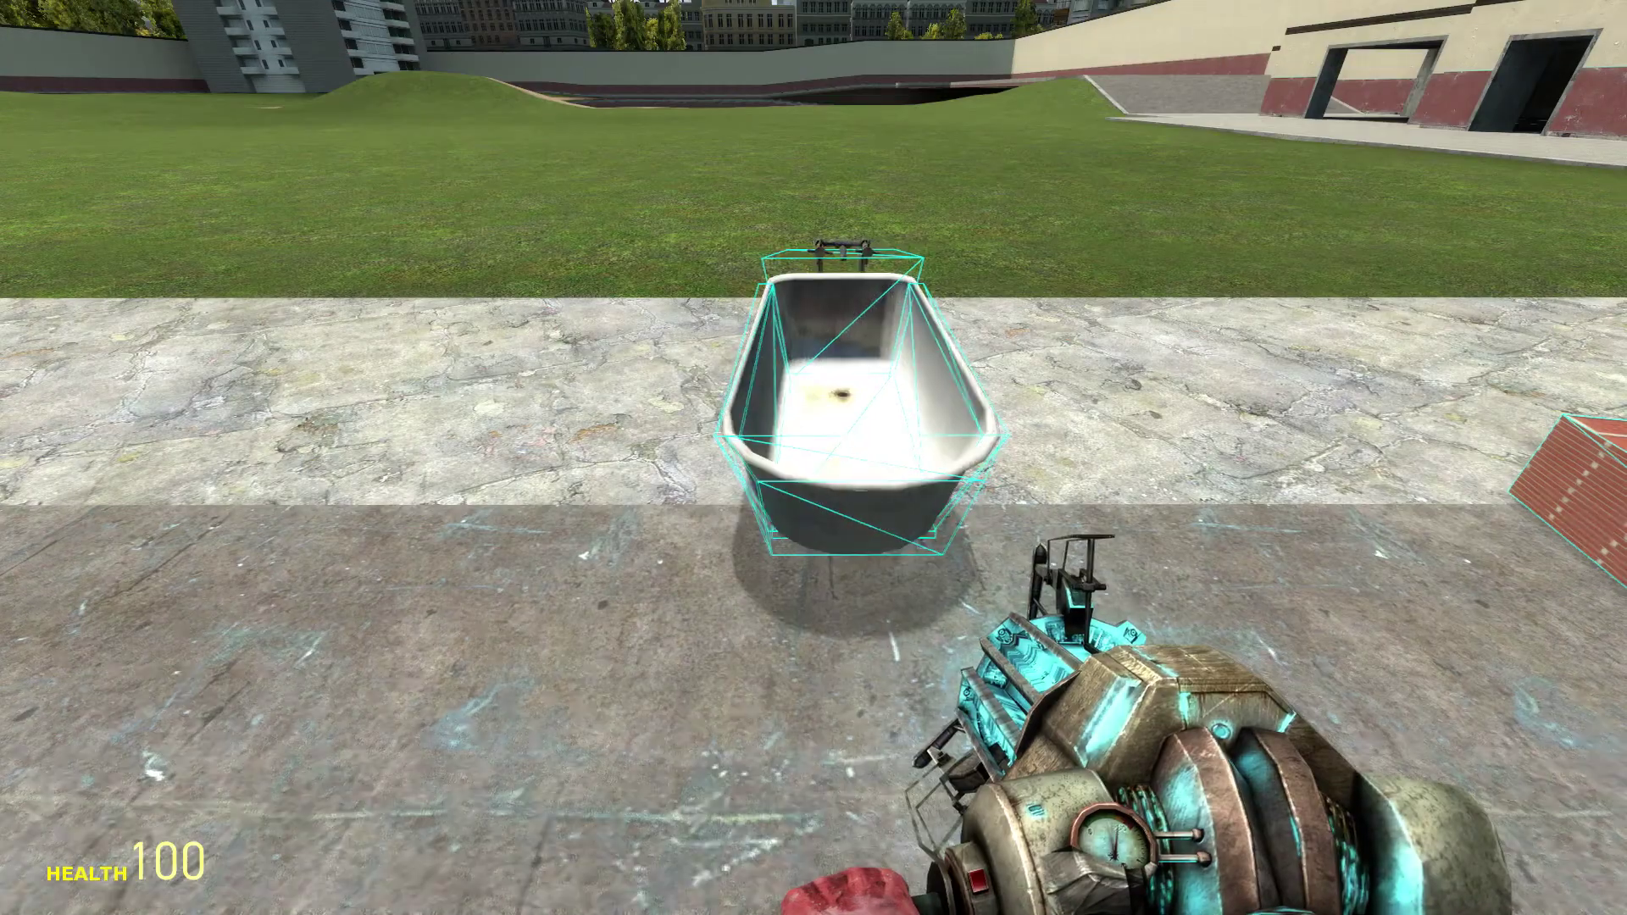
pyautogui.press('d')
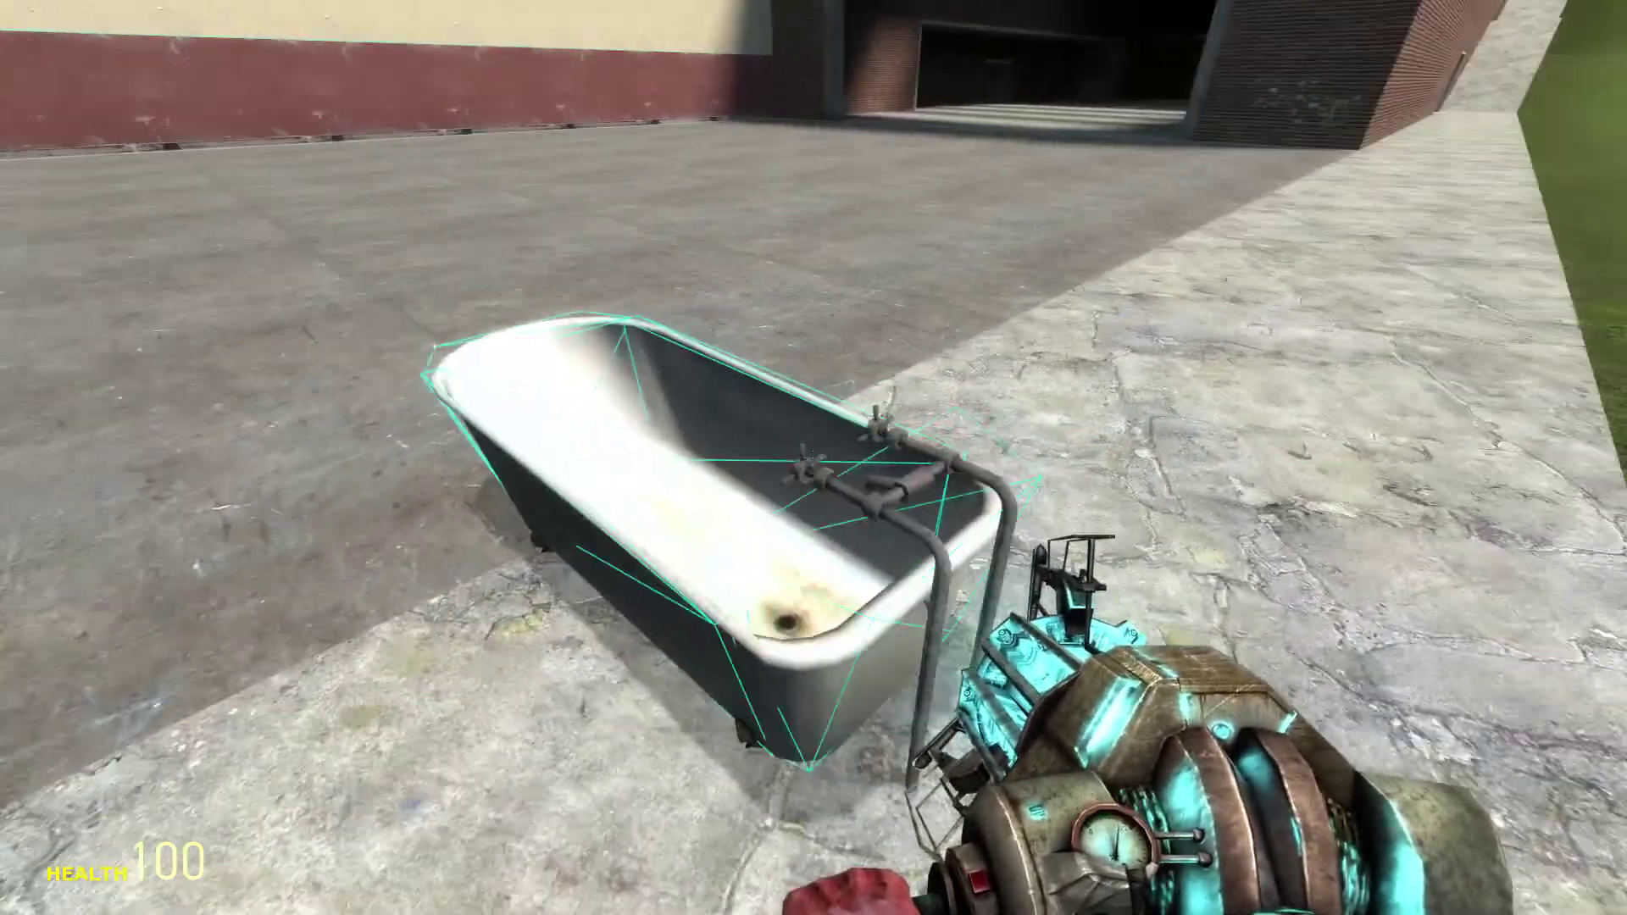
# Equip the grenade, throw one at the bathtub, and back away to watch how the tub reacts.
pyautogui.press('5')
pyautogui.click(813, 458)
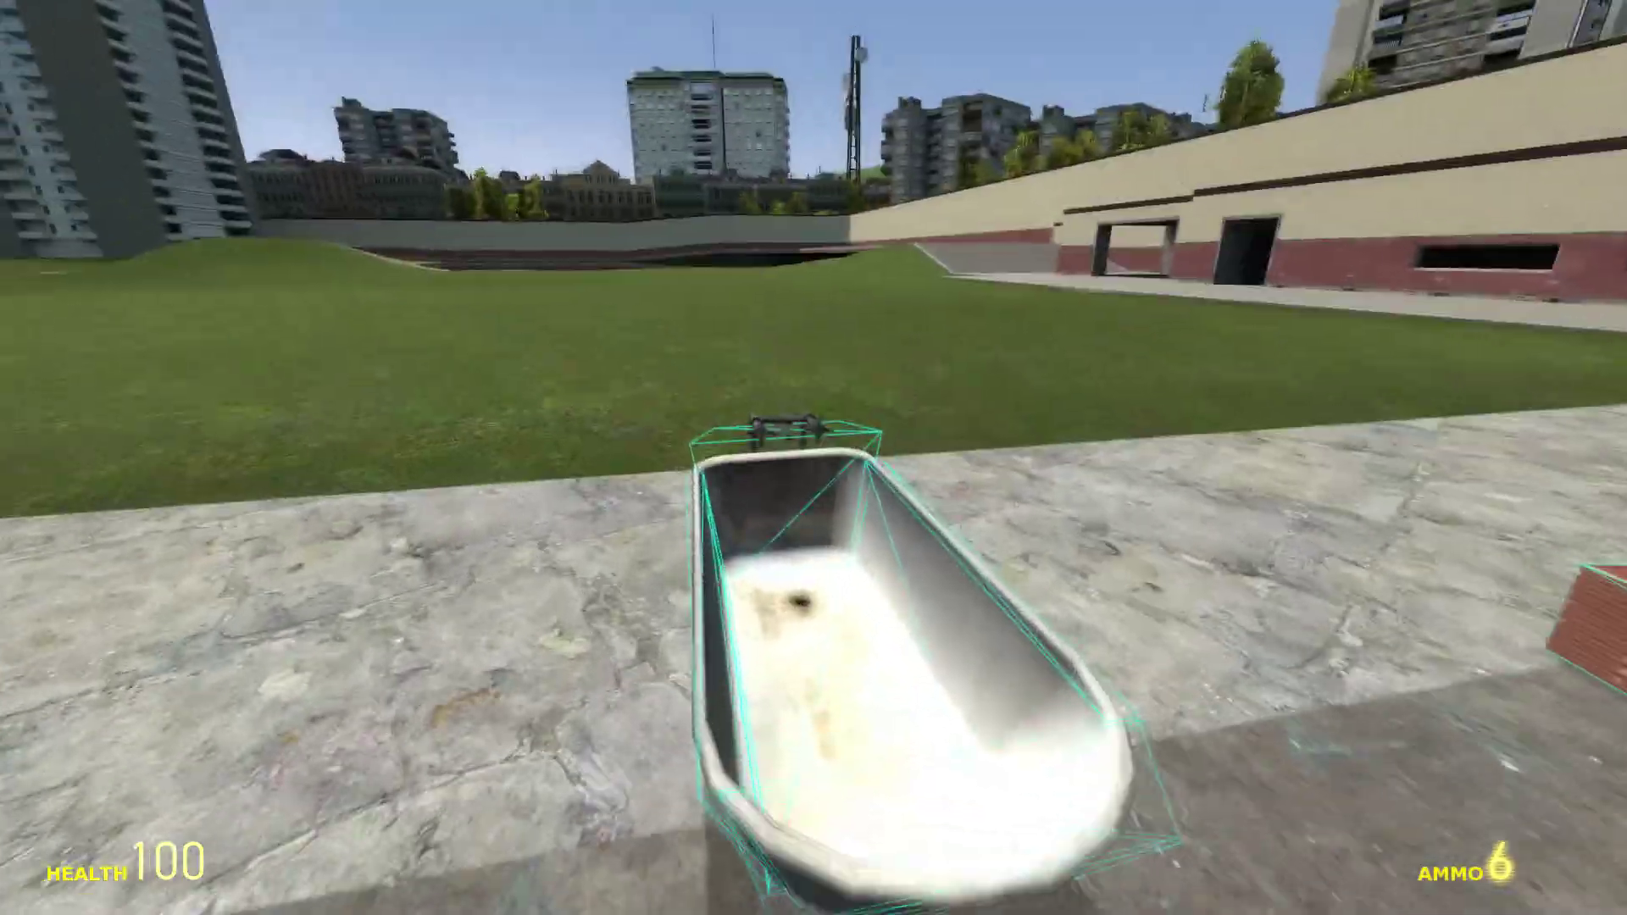
pyautogui.click(813, 457)
pyautogui.press('s')
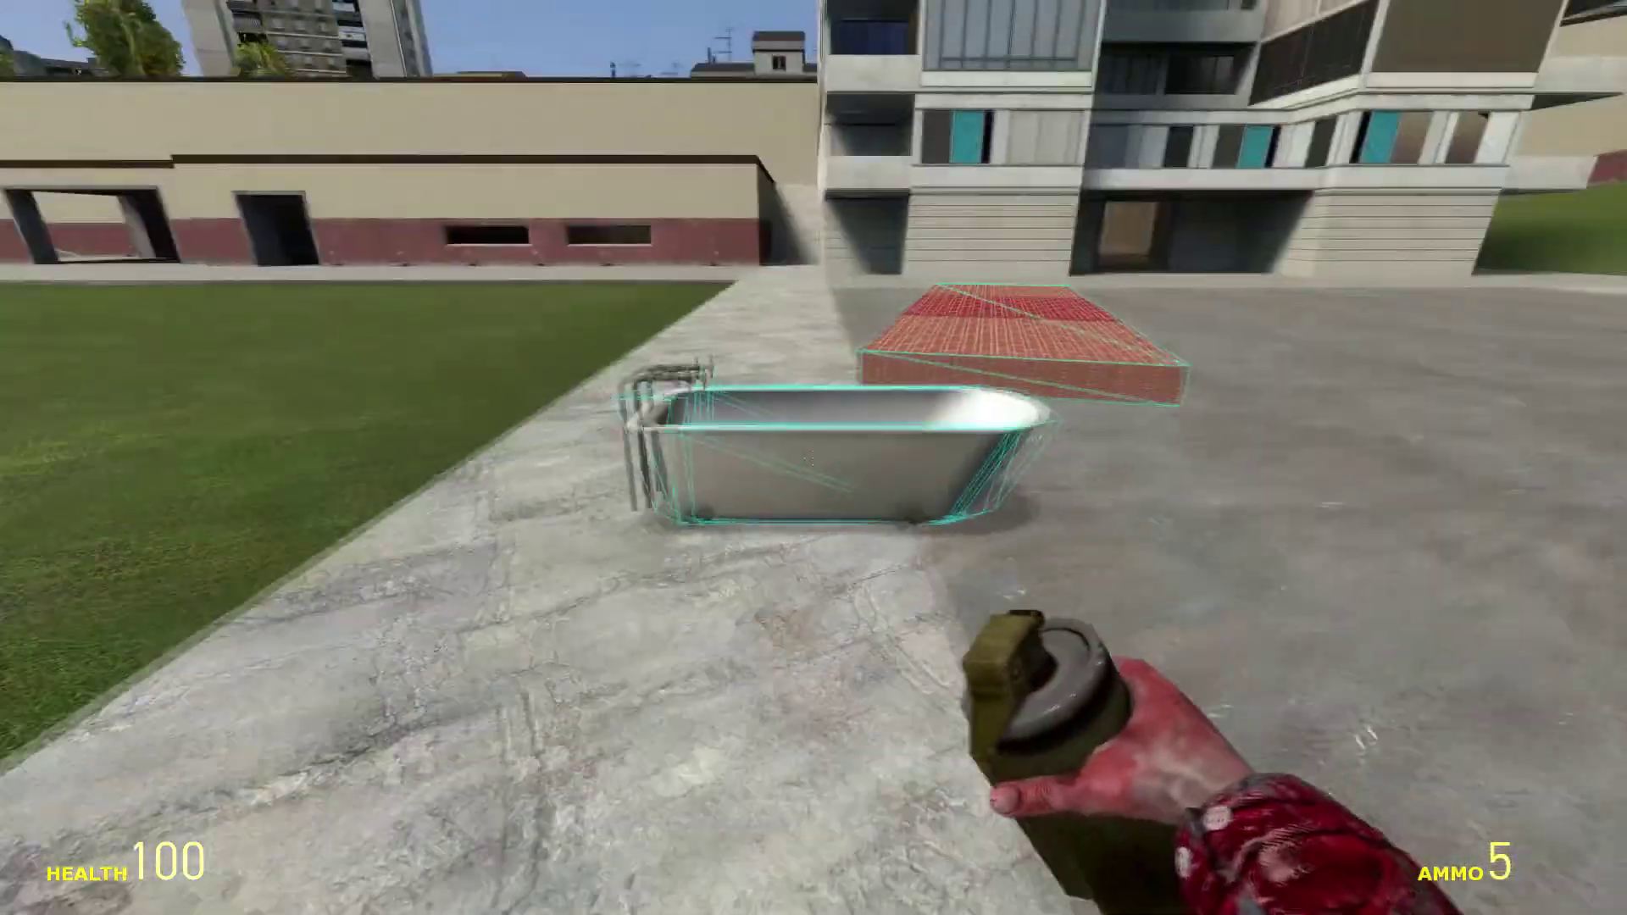
pyautogui.press('w')
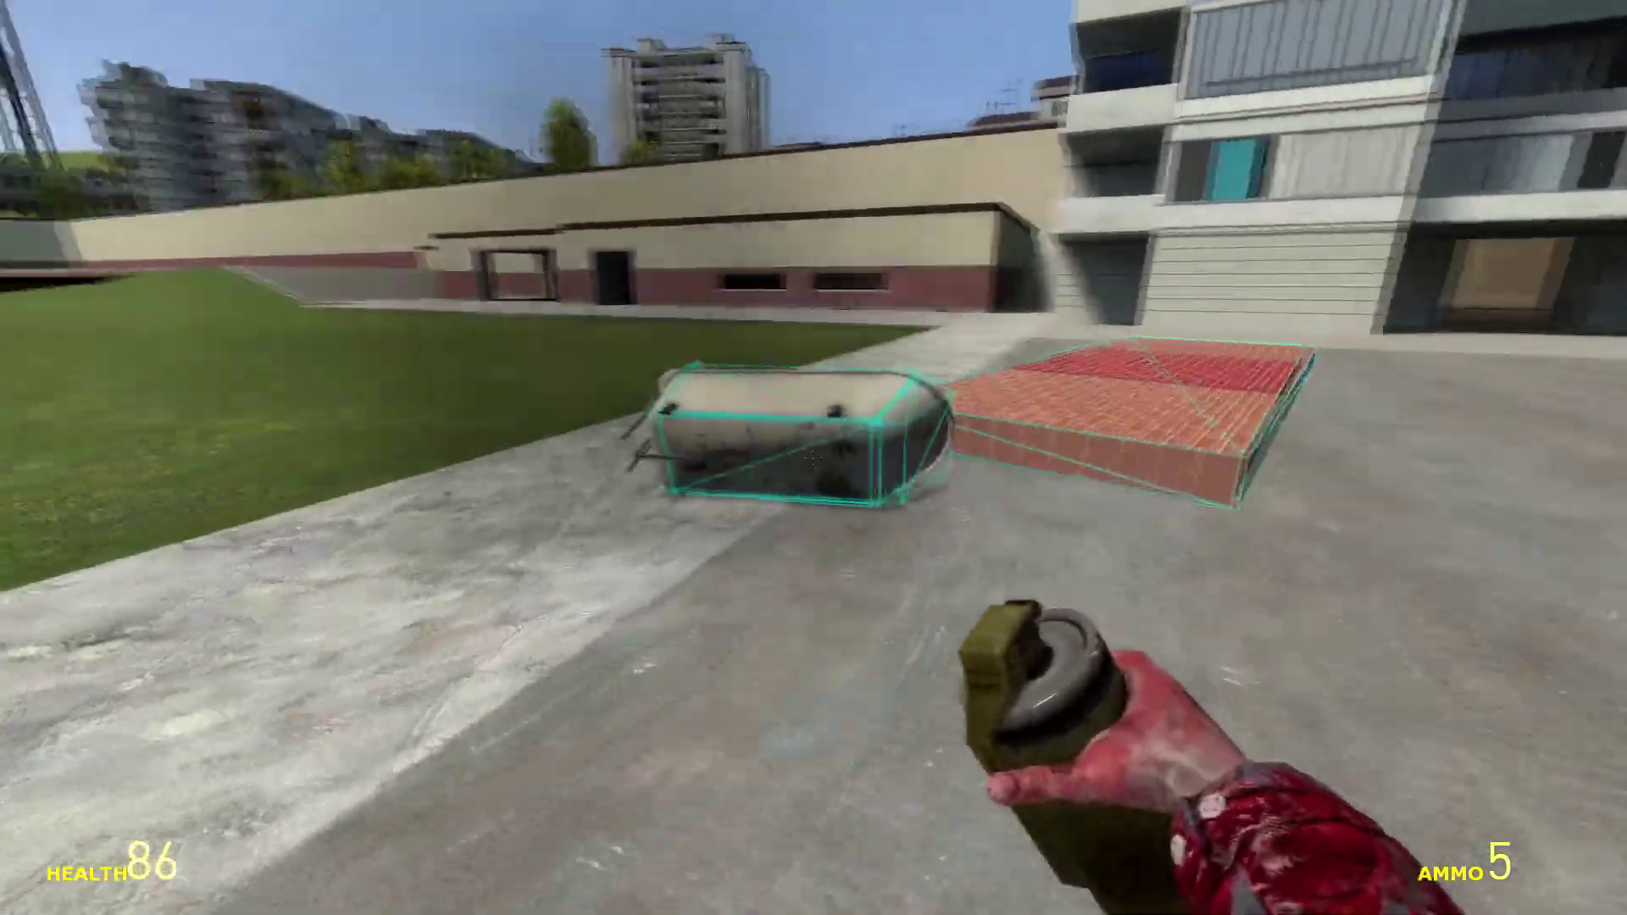
# Switch back to the physics gun and walk around and onto the brick wall to check its collision.
pyautogui.press('1')
pyautogui.press('d')
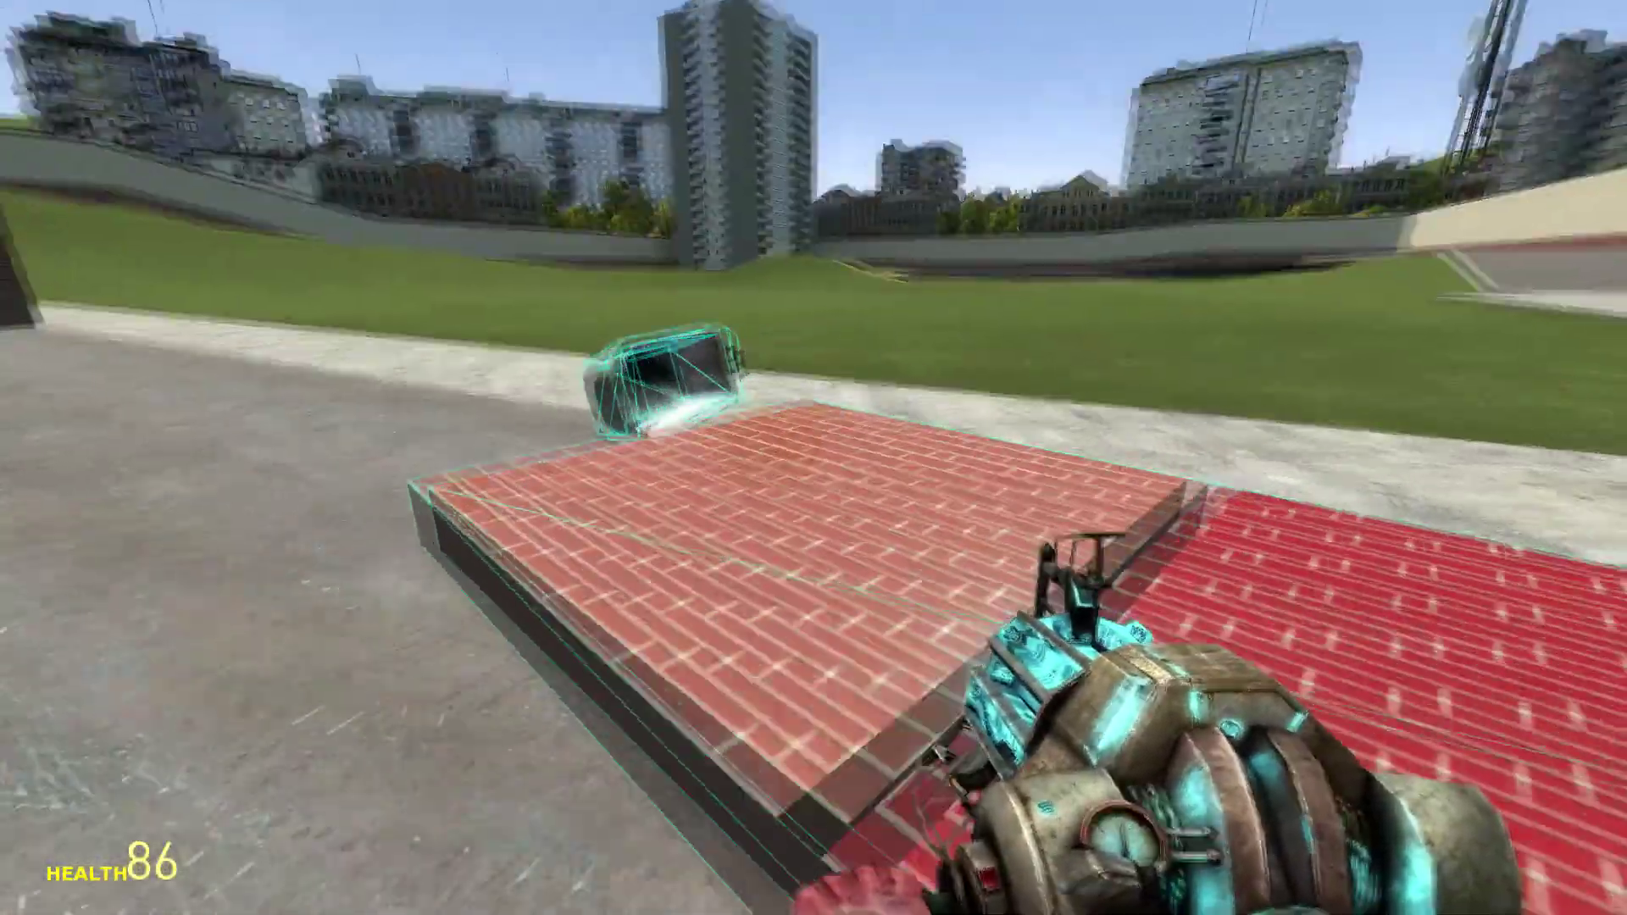
pyautogui.press('d')
pyautogui.press('w')
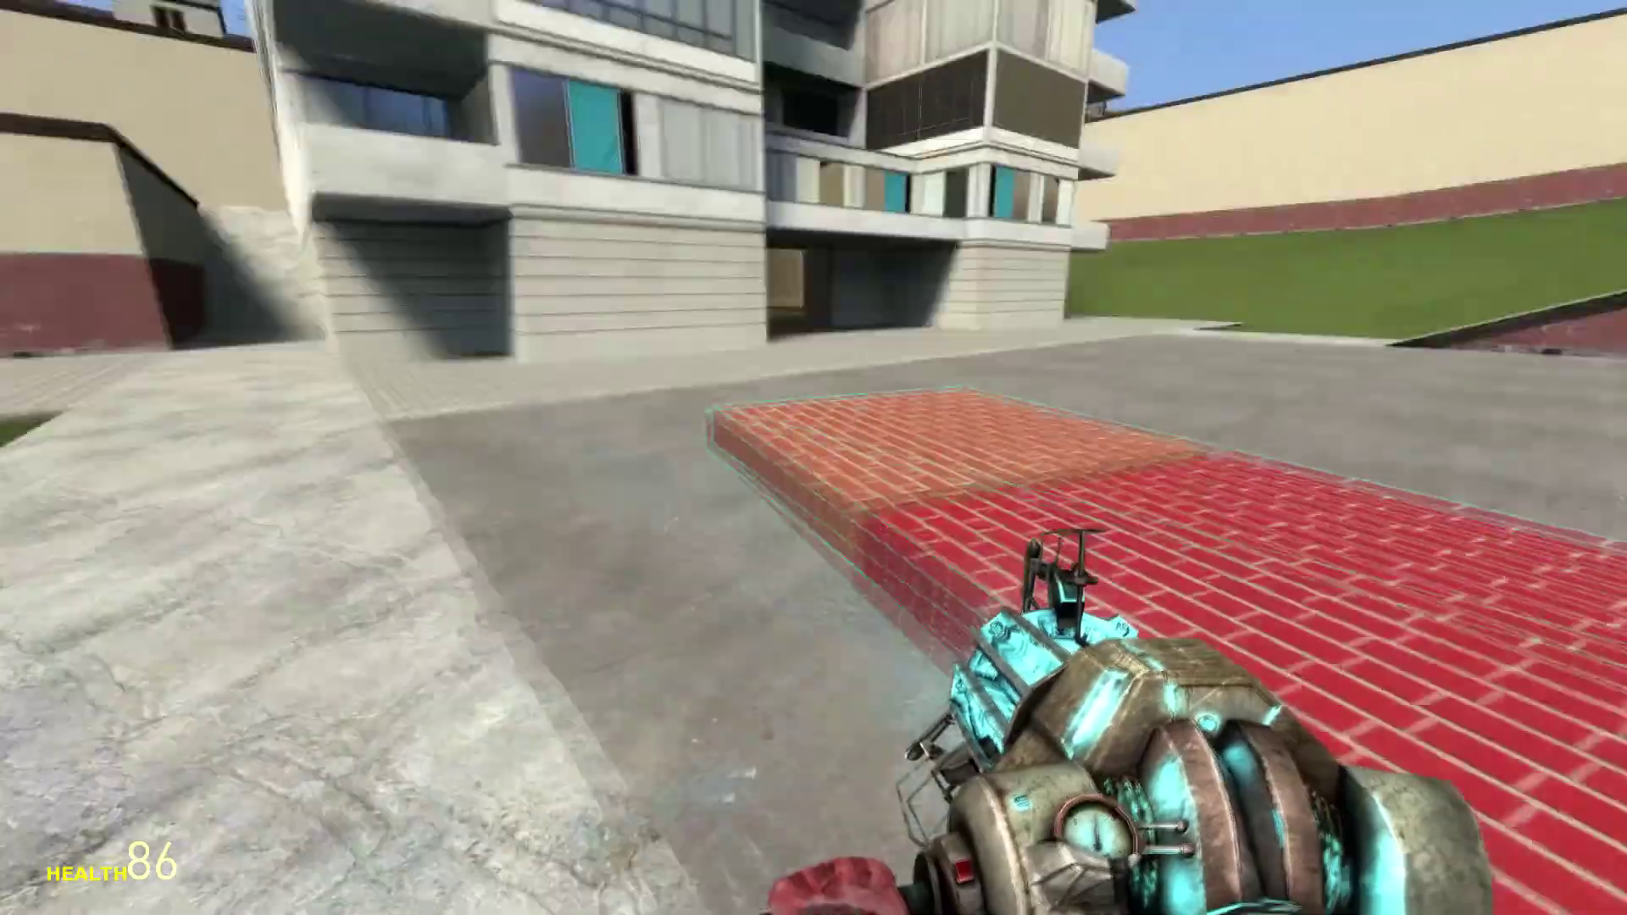
pyautogui.press('w')
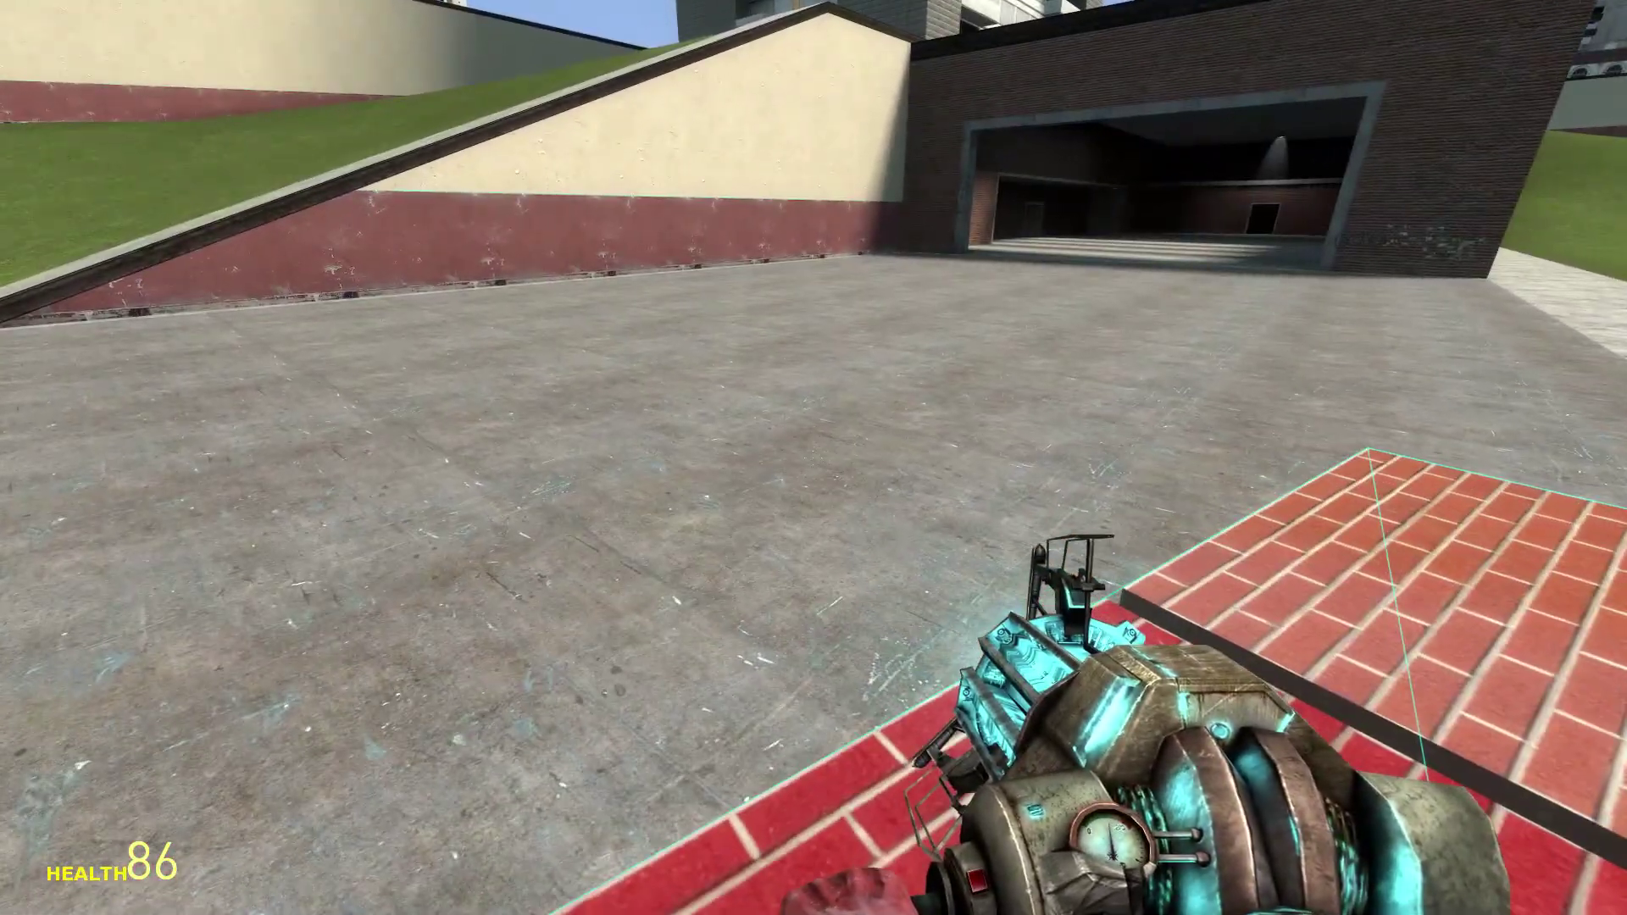